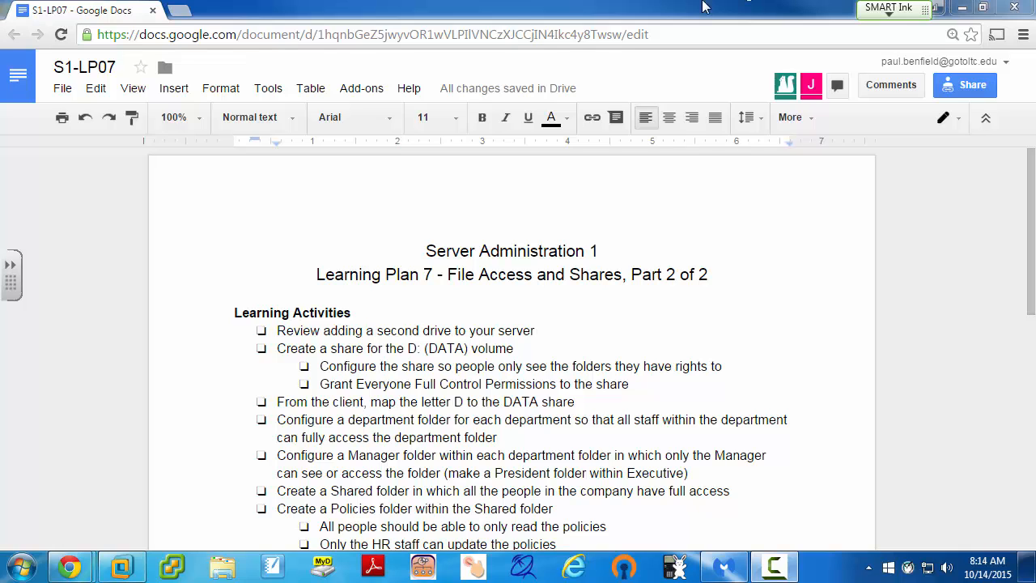
# Drag the Chrome learning-plan window aside to reveal the 2012-1 machine in VMware Workstation.
pyautogui.moveTo(113, 9); pyautogui.dragTo(1035, 154)
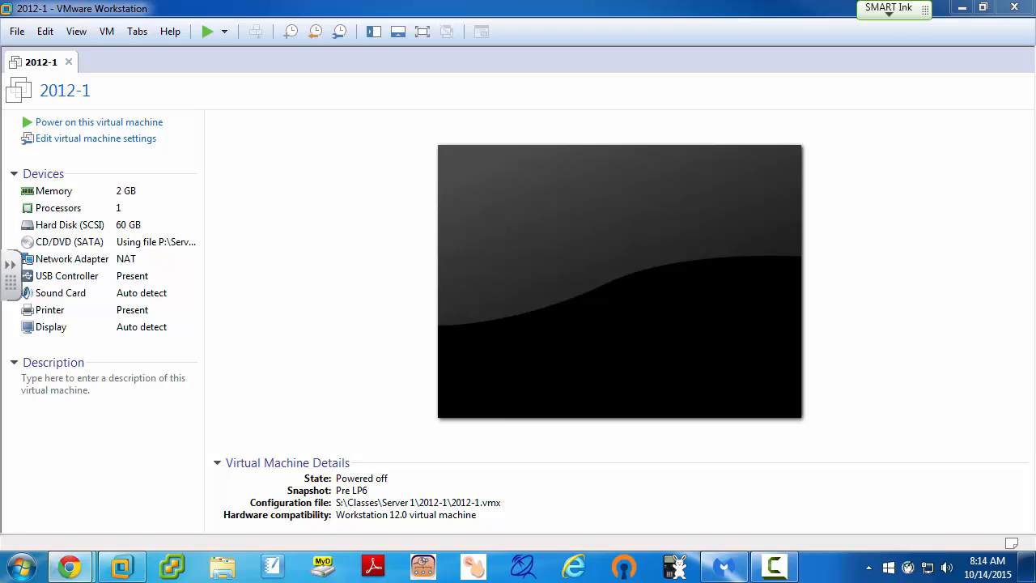
# Power on the 2012-1 virtual machine and switch it to full-screen view.
pyautogui.click(119, 130)
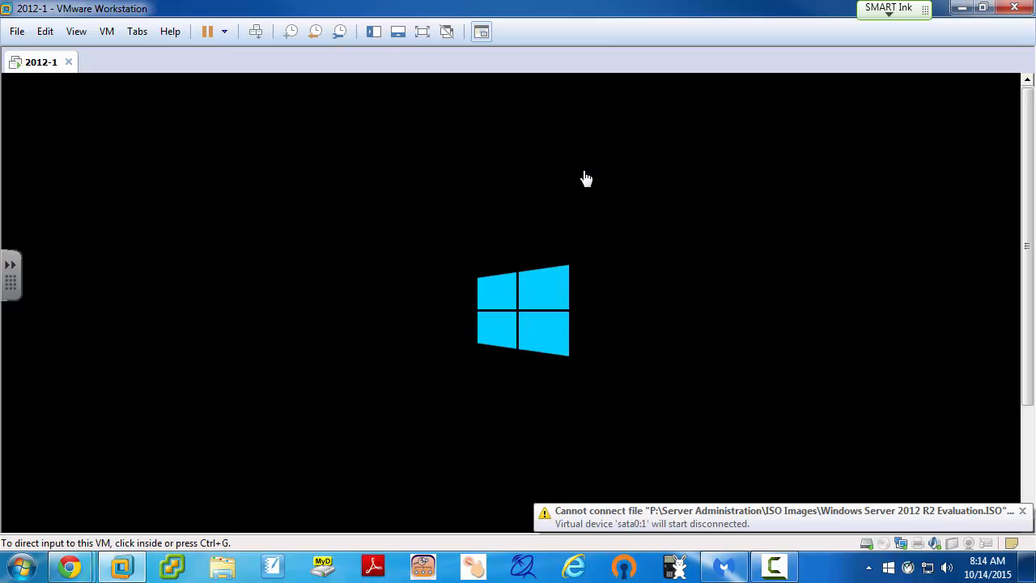
pyautogui.hotkey('ctrl', 'alt', 'Return')
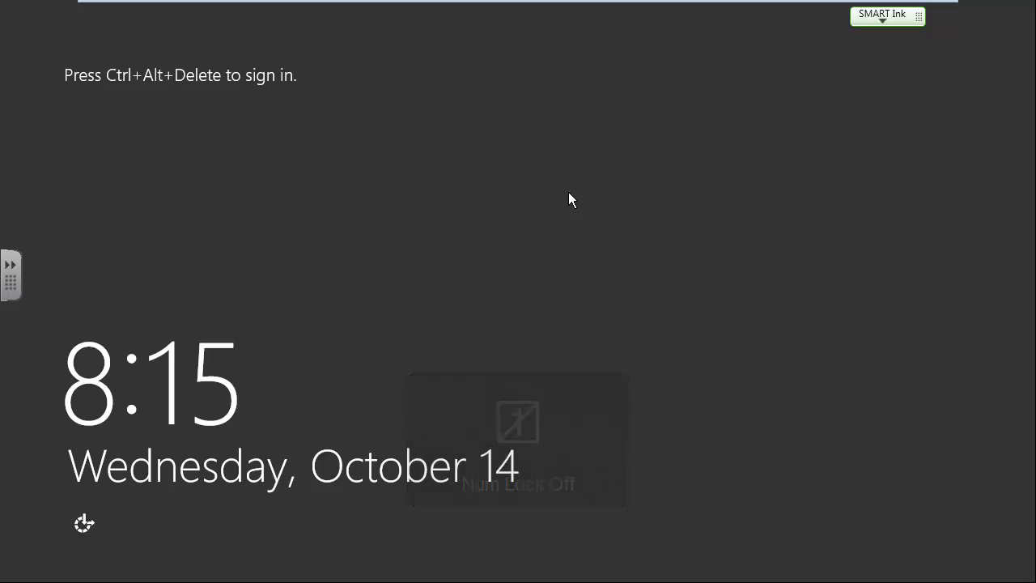
# Sign in as Administrator with the account password and center the Server Manager dashboard.
pyautogui.hotkey('ctrl', 'alt', 'Delete')
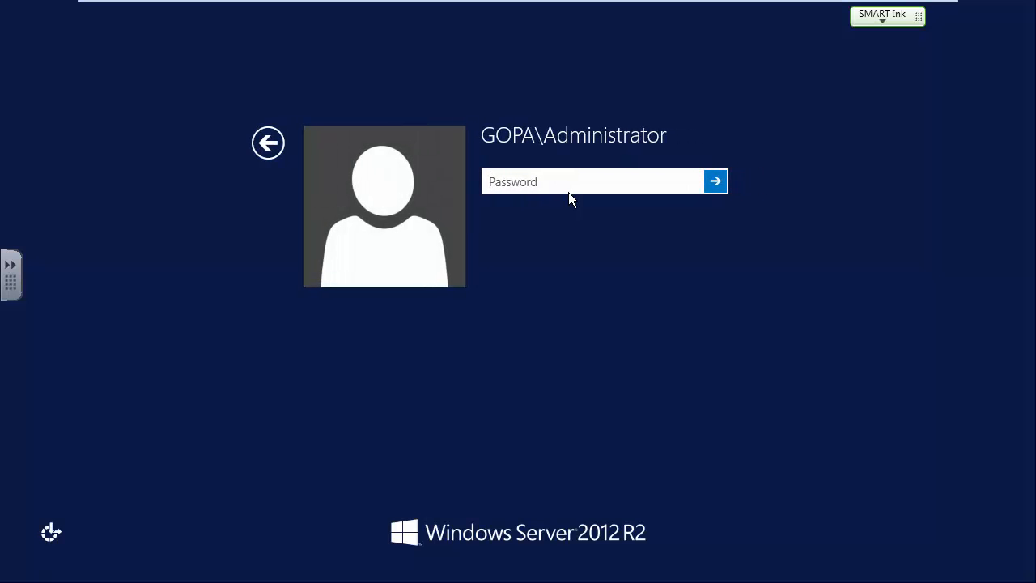
pyautogui.write('••••••••')
pyautogui.press('Return')
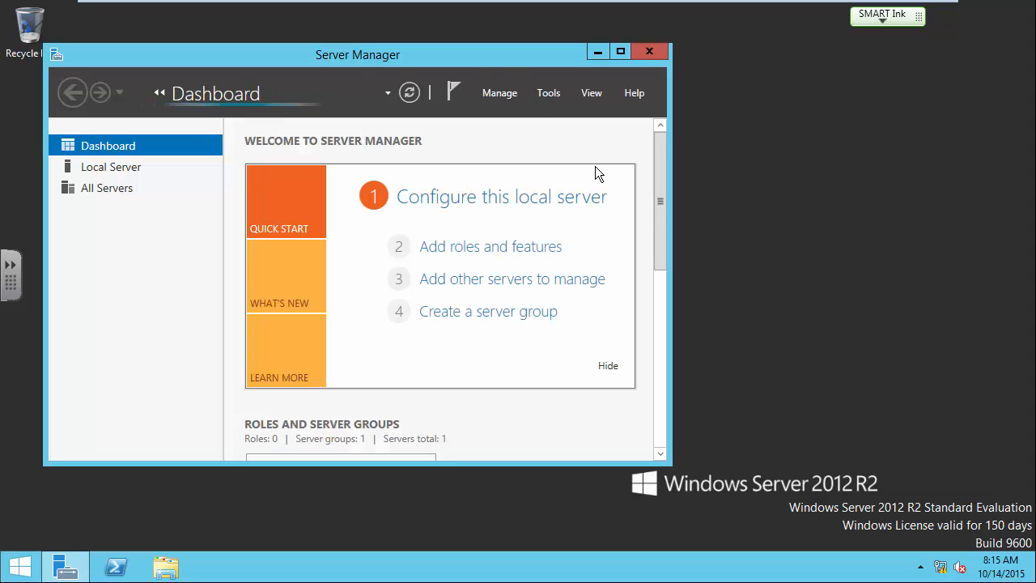
pyautogui.moveTo(501, 54); pyautogui.dragTo(667, 40)
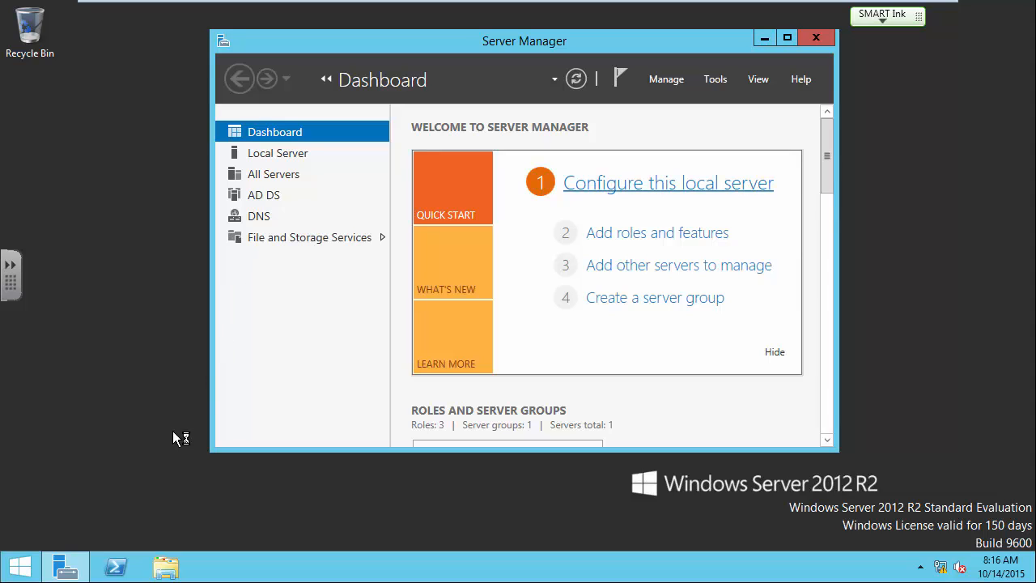
pyautogui.click(711, 80)
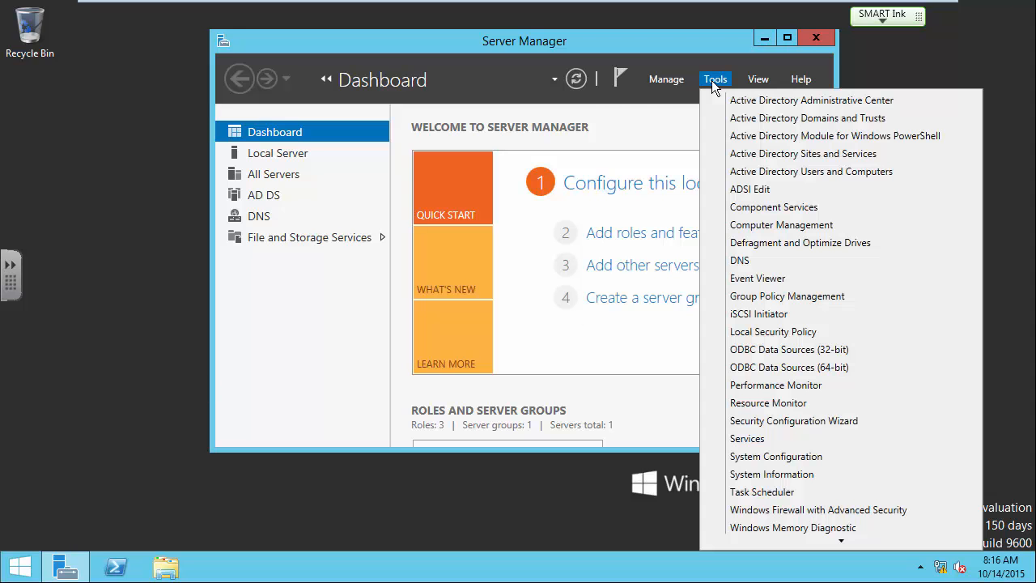
pyautogui.click(740, 171)
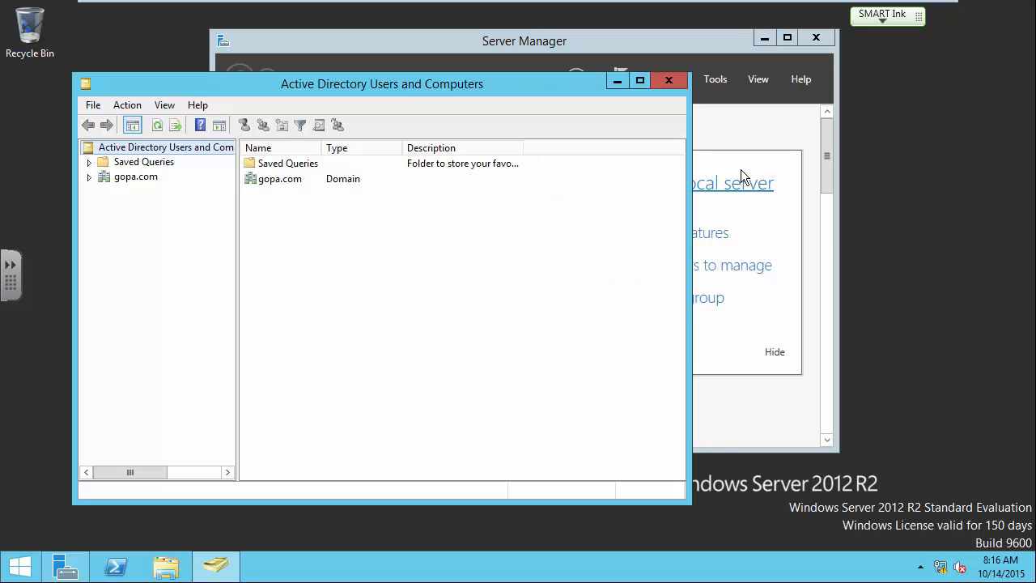
pyautogui.click(287, 180)
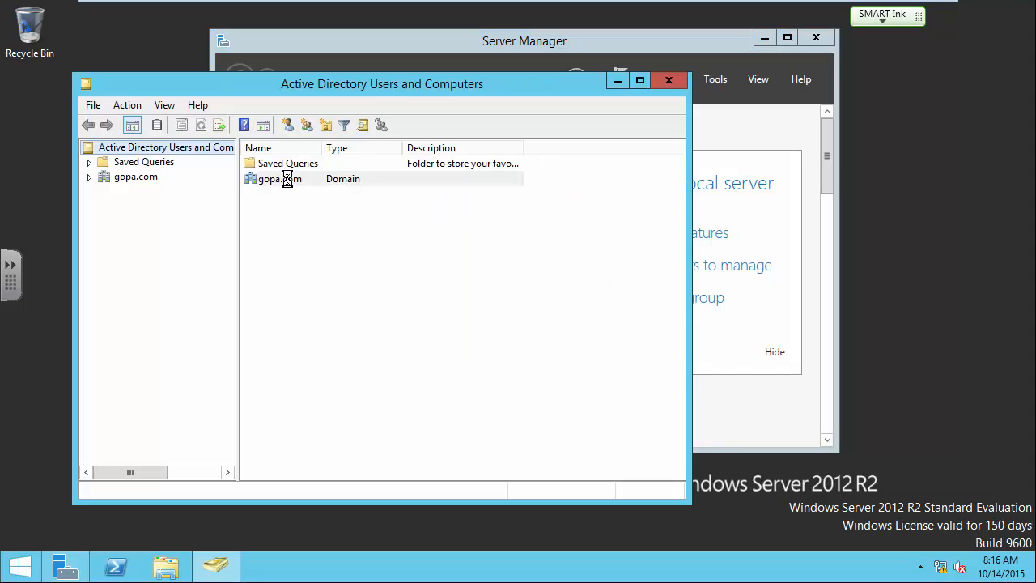
pyautogui.doubleClick(288, 179)
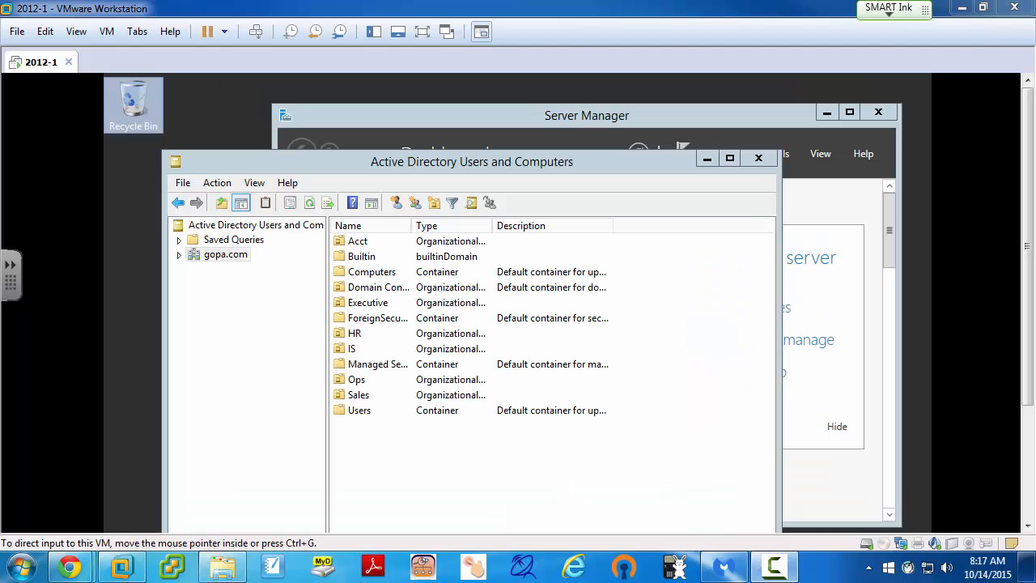
pyautogui.click(572, 160)
pyautogui.moveTo(572, 159); pyautogui.dragTo(626, 94)
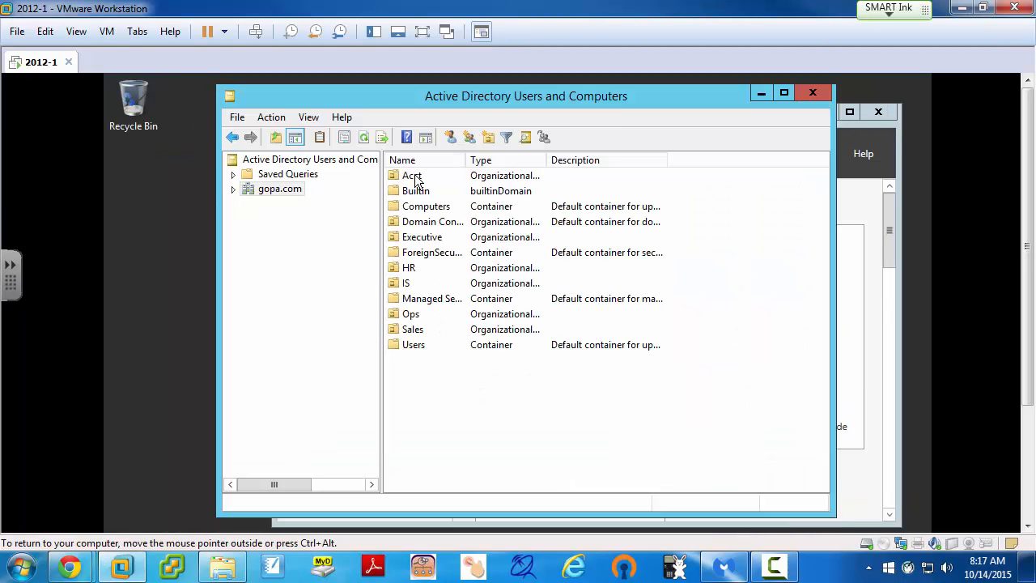
pyautogui.doubleClick(414, 237)
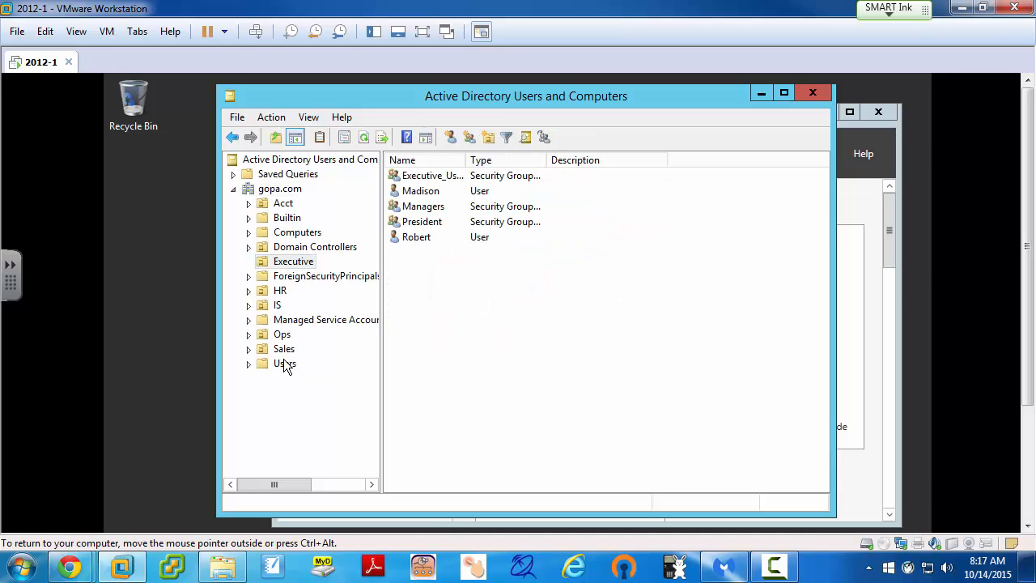
pyautogui.doubleClick(283, 349)
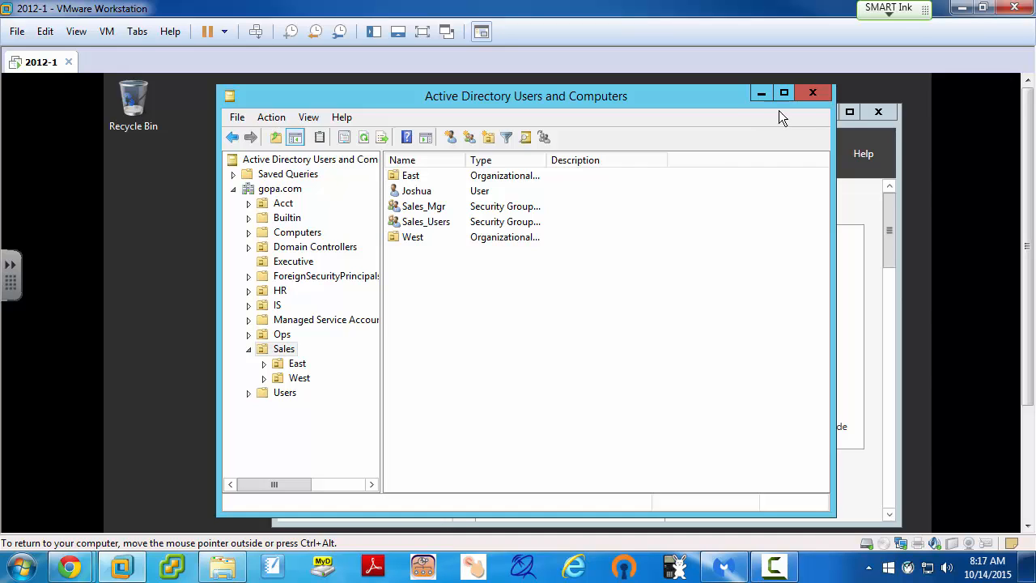
pyautogui.click(807, 93)
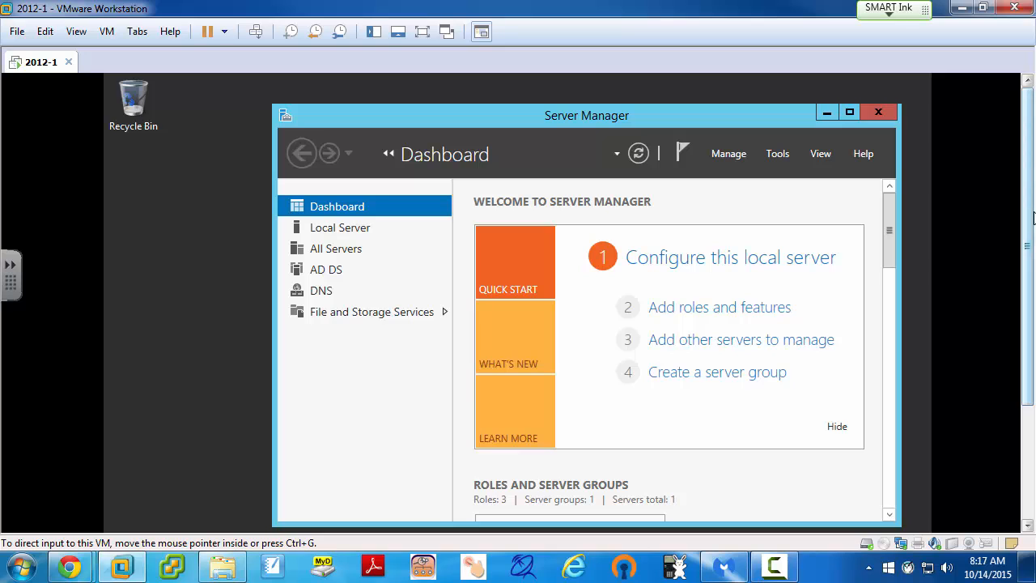
pyautogui.click(925, 244)
pyautogui.hotkey('ctrl', 'alt', 'Return')
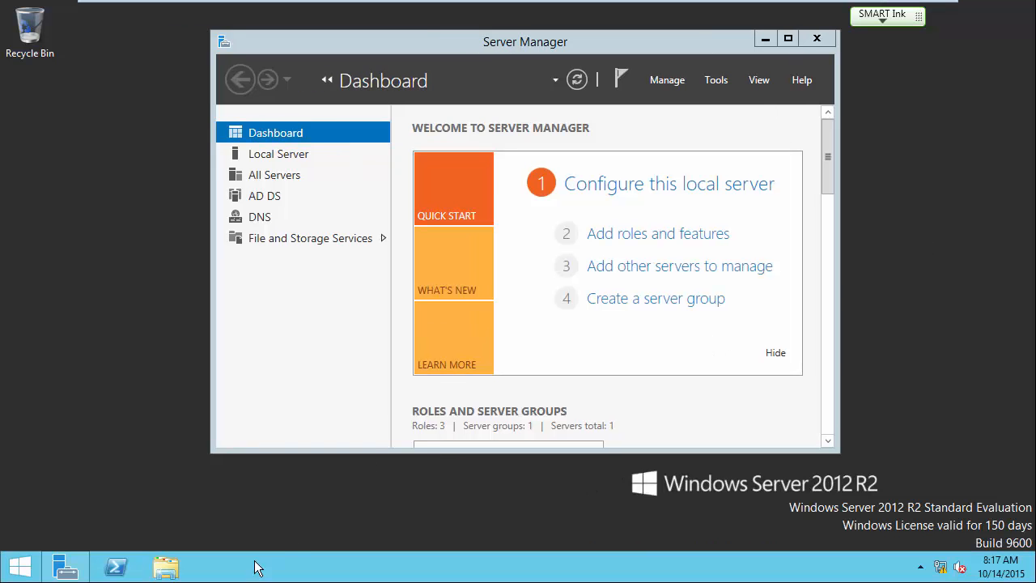
# Open This PC in File Explorer, showing only Local Disk (C:) and DVD Drive (D:).
pyautogui.click(166, 567)
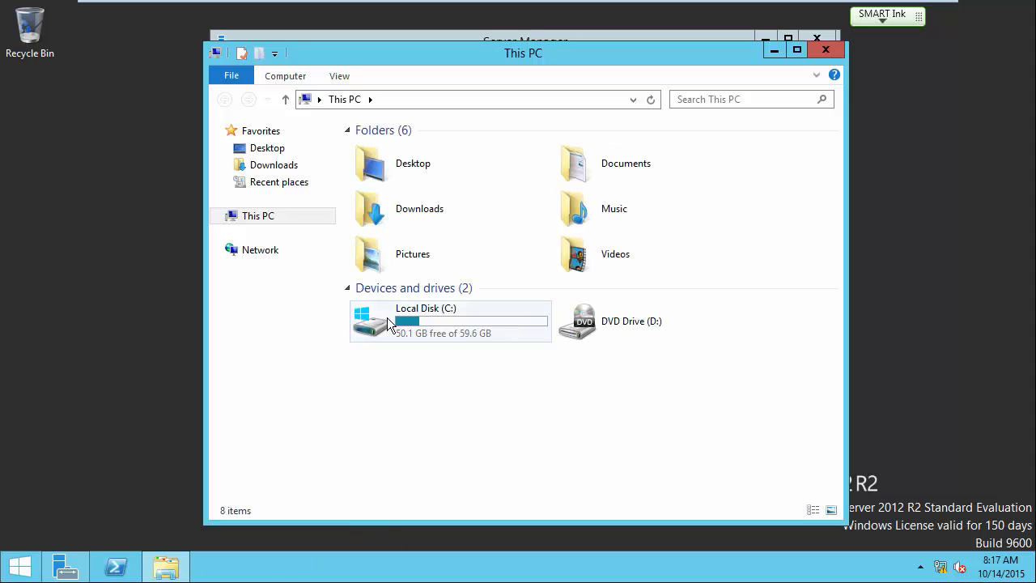
pyautogui.moveTo(474, 335)
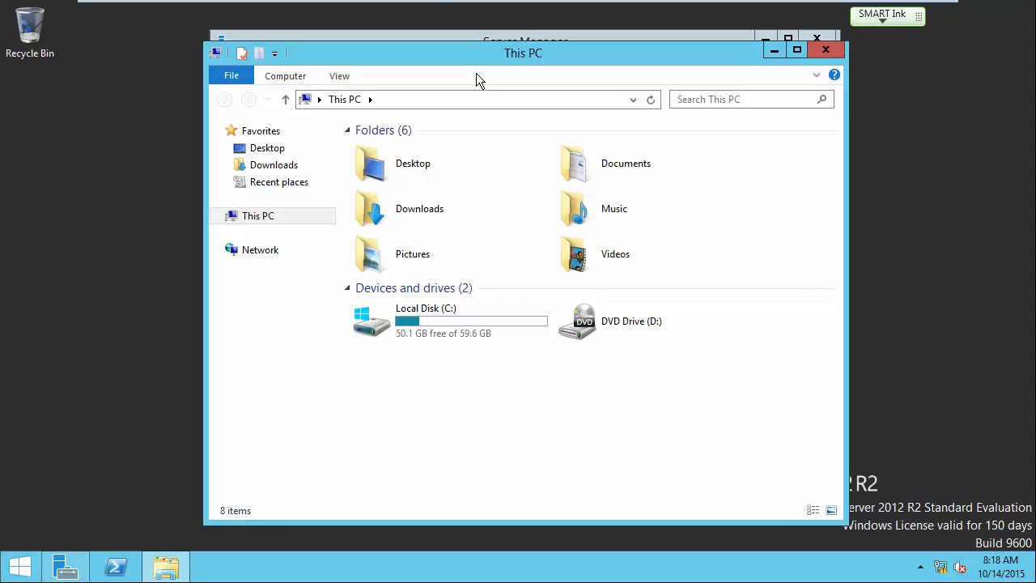
pyautogui.moveTo(380, 1)
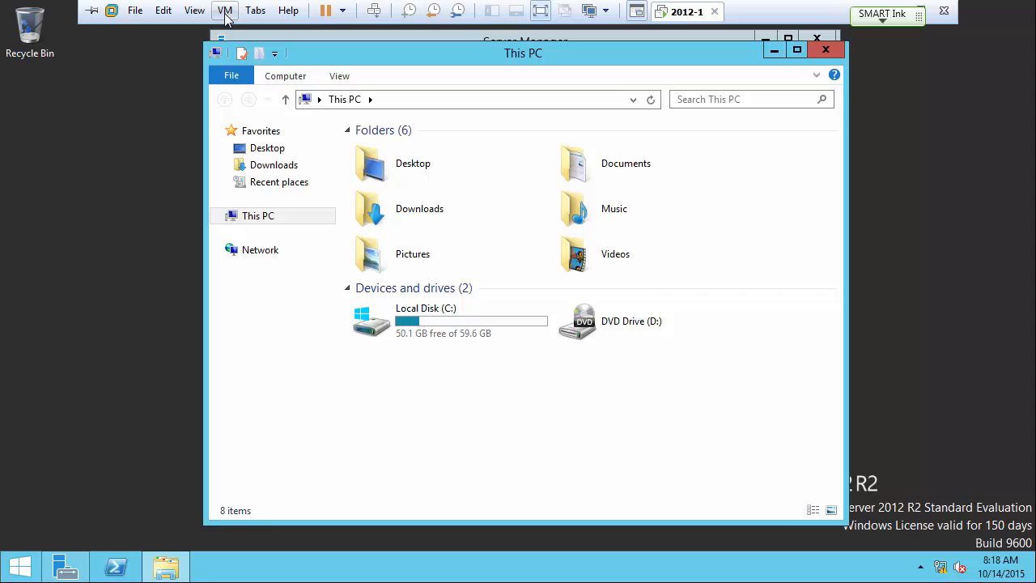
# In the VM settings, add a new SCSI hard disk as a newly created virtual disk.
pyautogui.click(225, 11)
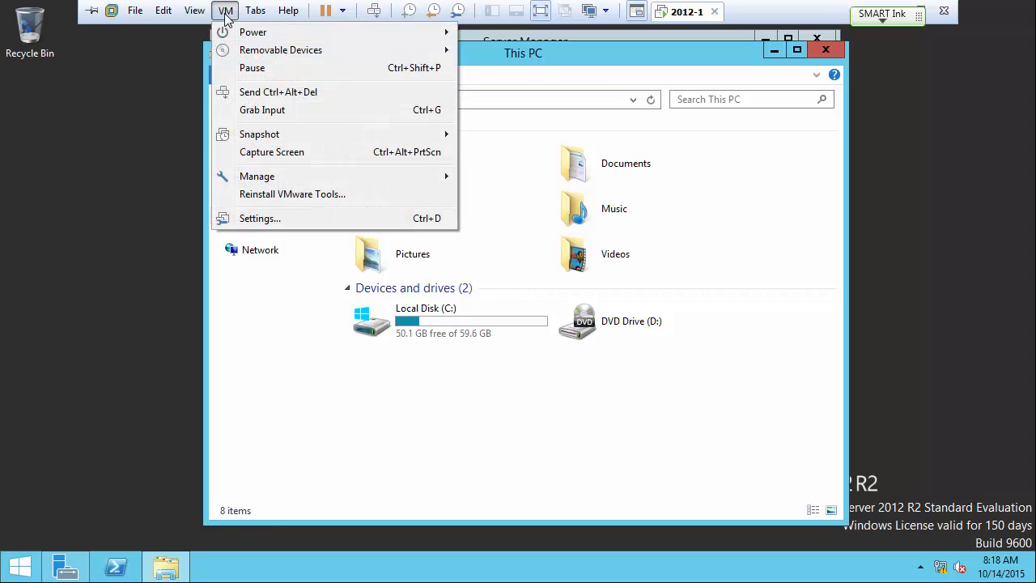
pyautogui.click(247, 220)
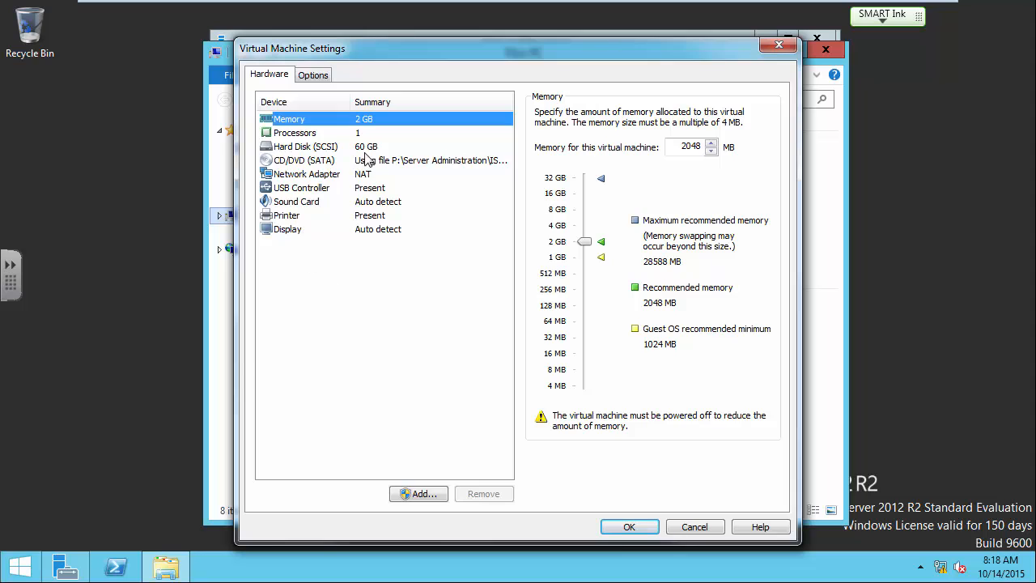
pyautogui.click(428, 495)
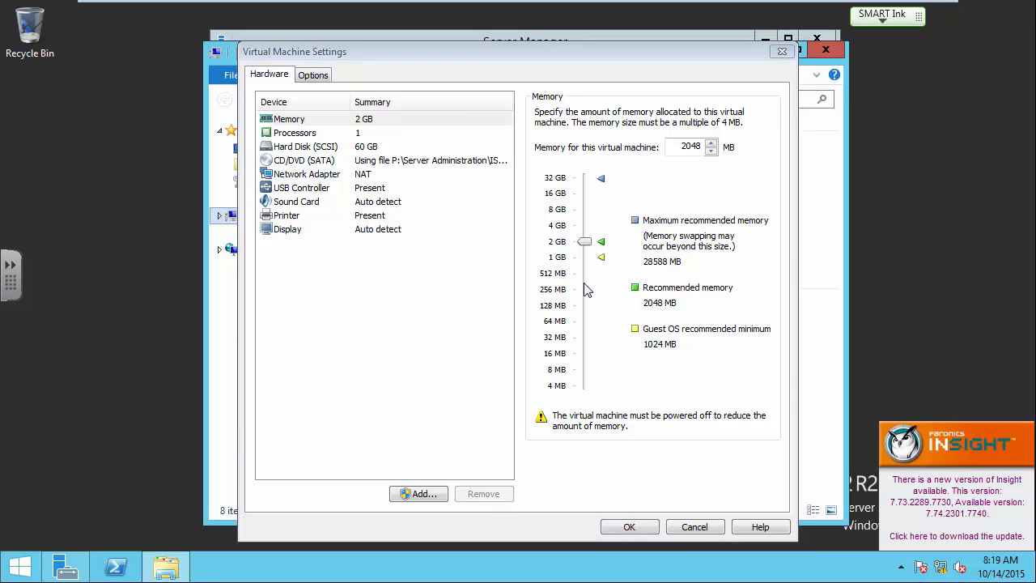
pyautogui.click(419, 495)
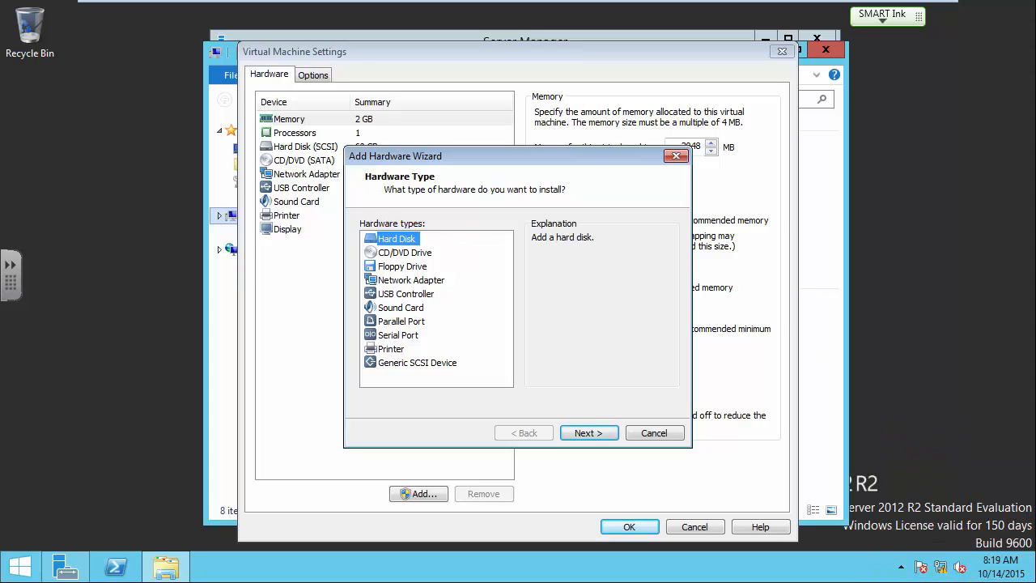
pyautogui.click(589, 433)
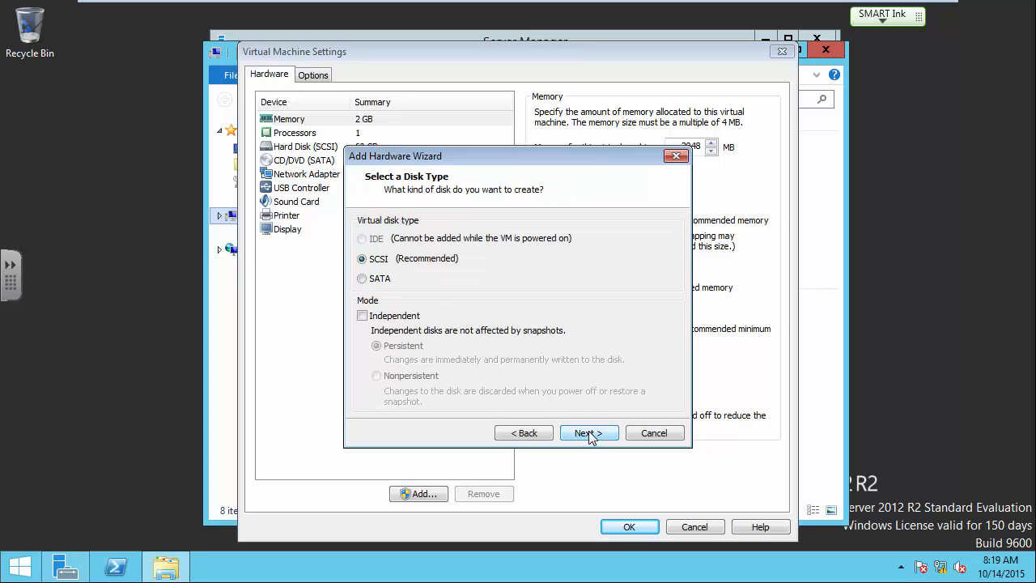
pyautogui.click(589, 433)
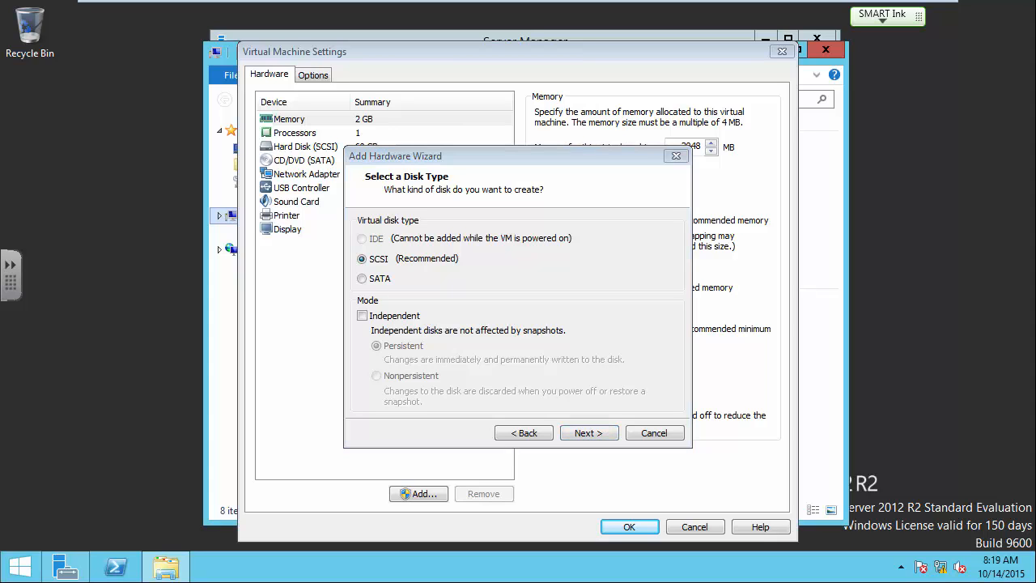
pyautogui.click(601, 431)
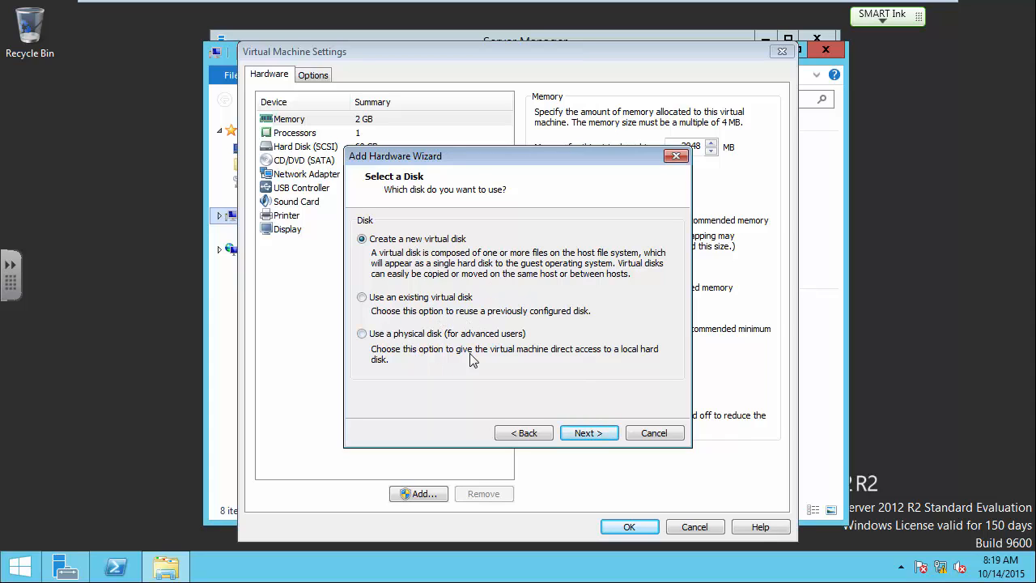
pyautogui.click(599, 428)
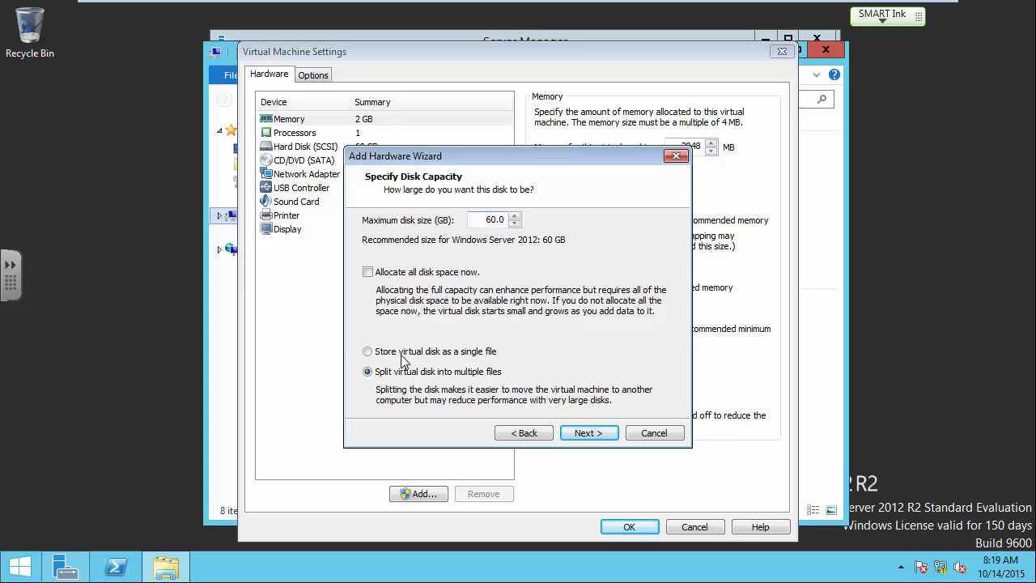
# Keep the 60 GB size, save it as 2012-1-6.vmdk, and apply the settings.
pyautogui.click(588, 433)
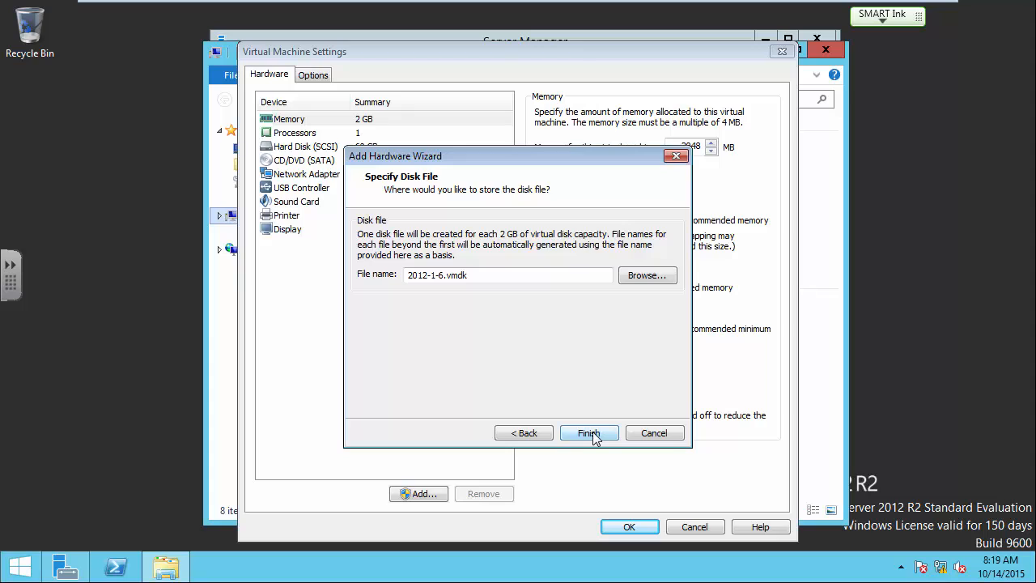
pyautogui.click(444, 275)
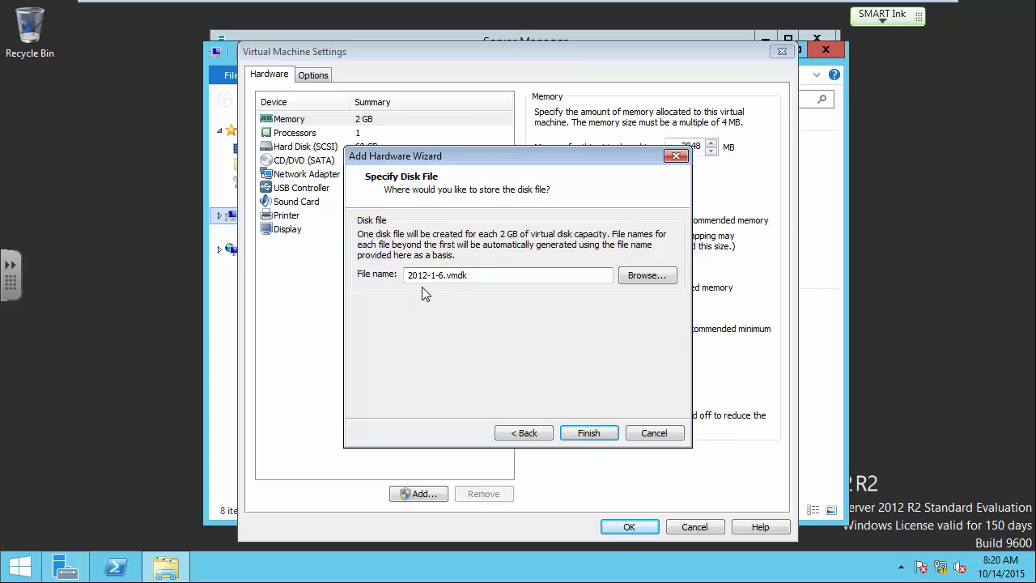
pyautogui.moveTo(409, 275); pyautogui.dragTo(433, 277)
pyautogui.click(598, 431)
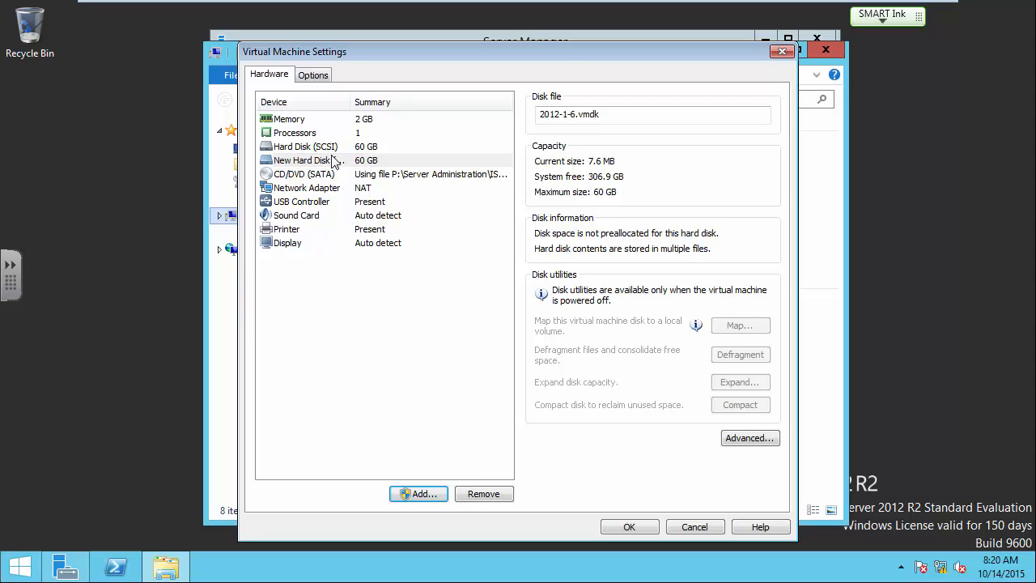
pyautogui.click(639, 527)
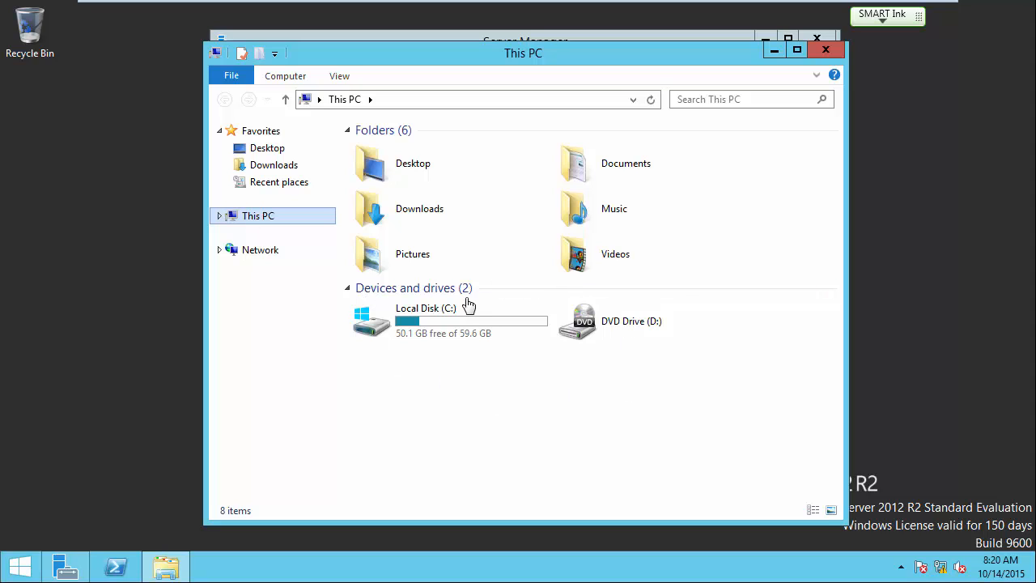
# Nudge the This PC window up slightly and bring up the Start button's power-user menu.
pyautogui.click(498, 38)
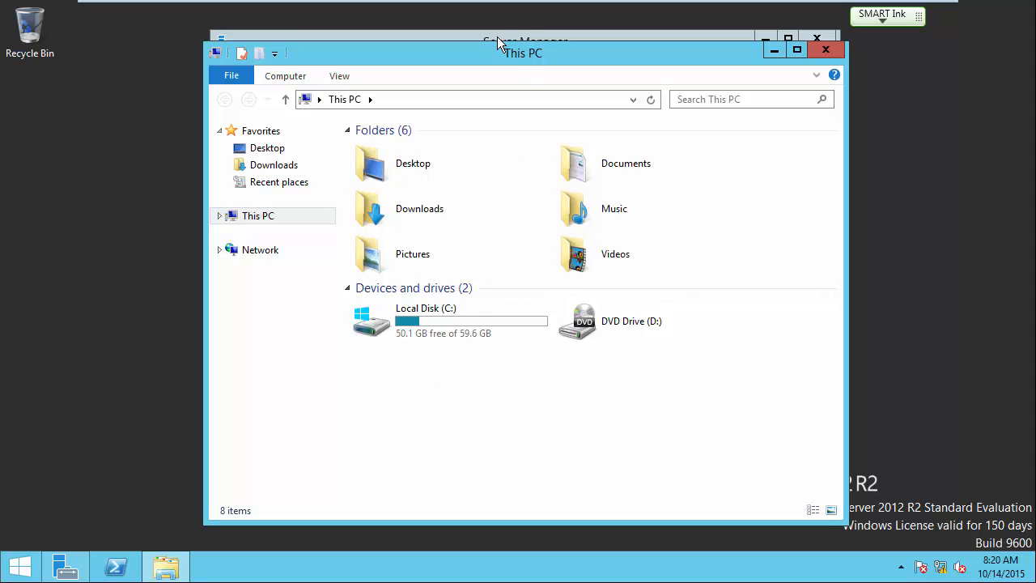
pyautogui.moveTo(510, 51); pyautogui.dragTo(500, 29)
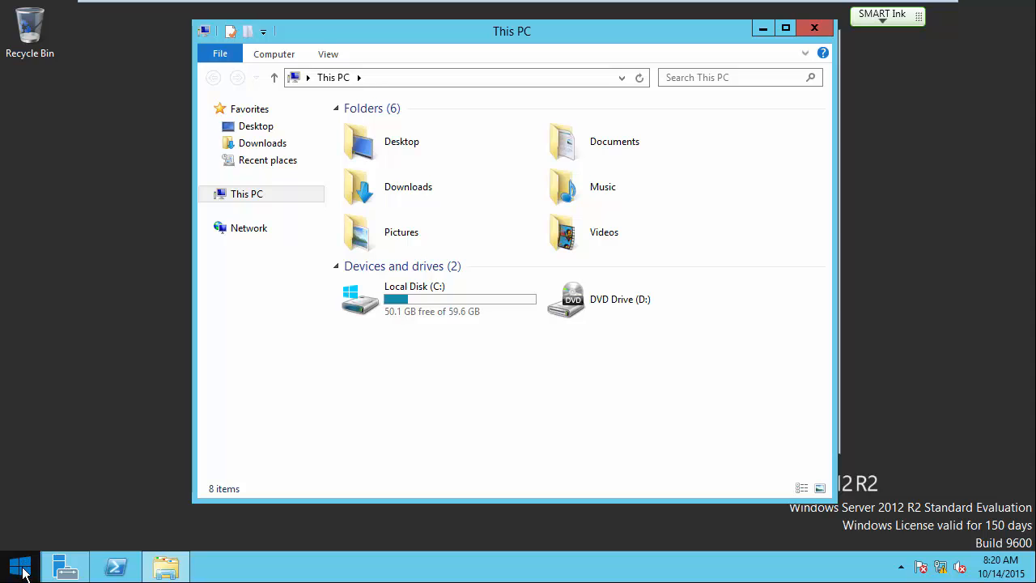
pyautogui.rightClick(23, 572)
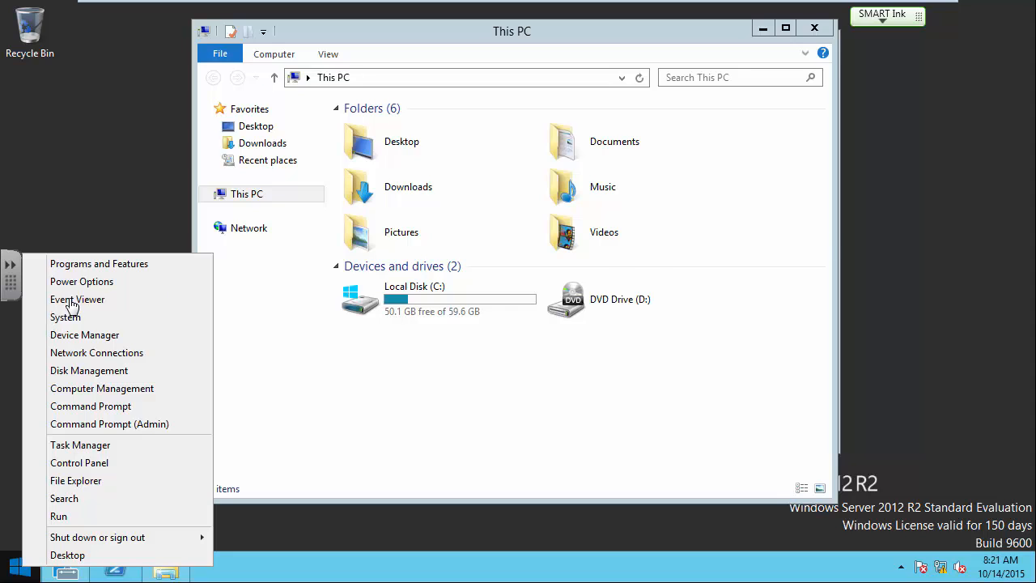
# Launch Disk Management maximized and bring the offline 60 GB Disk 1 online.
pyautogui.click(89, 371)
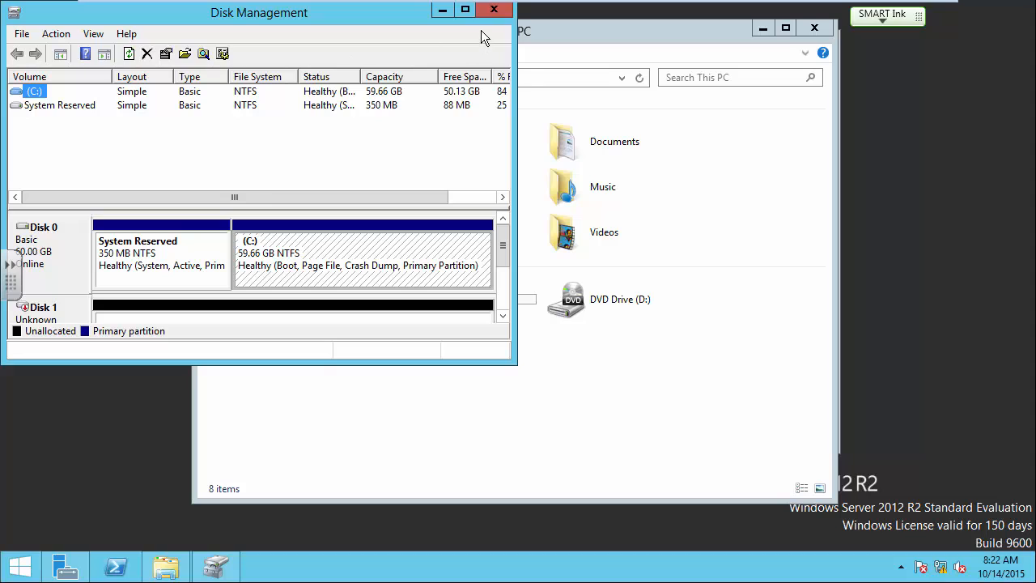
pyautogui.click(466, 11)
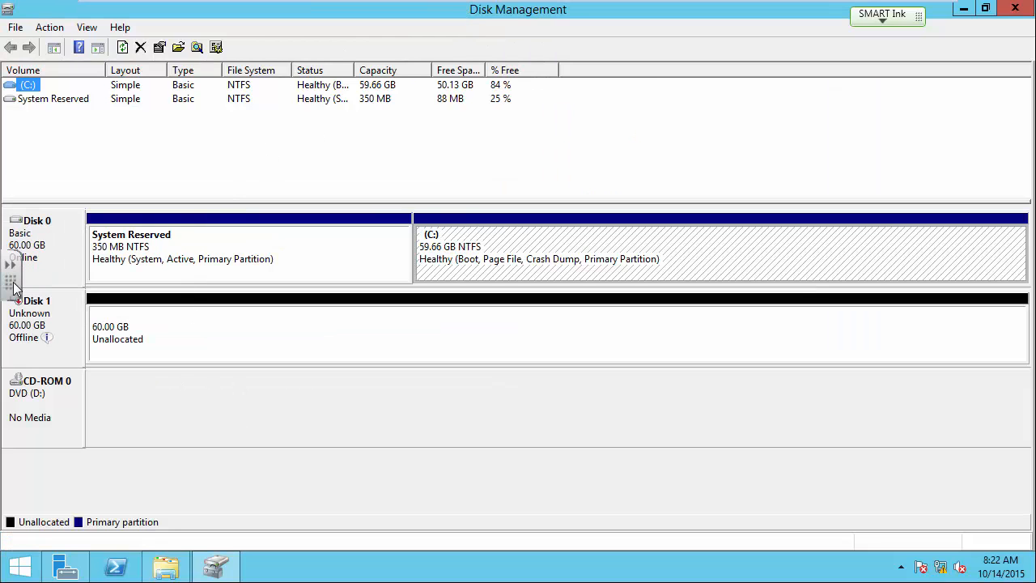
pyautogui.moveTo(11, 284); pyautogui.dragTo(8, 487)
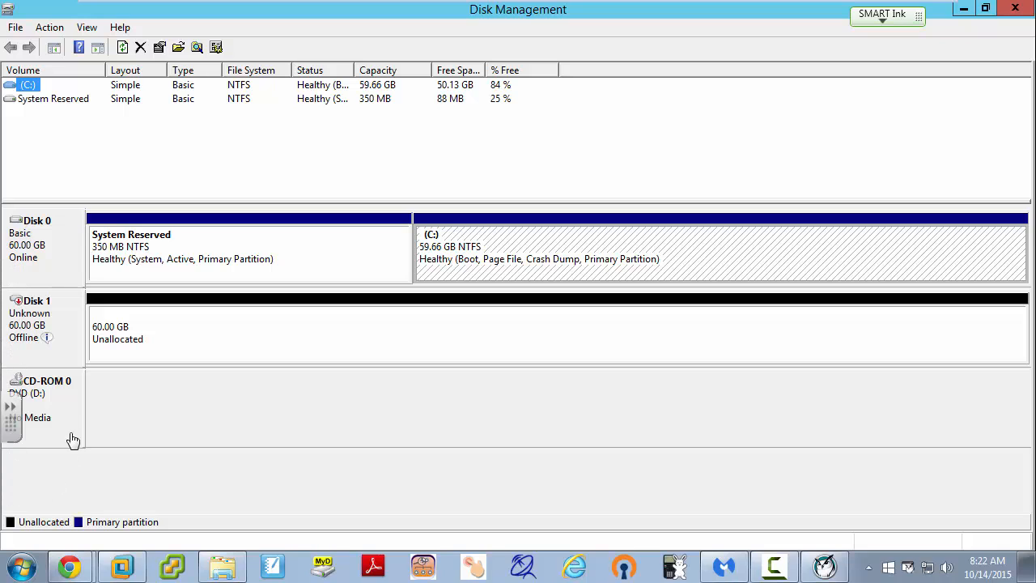
pyautogui.moveTo(9, 407); pyautogui.dragTo(16, 508)
pyautogui.moveTo(12, 427); pyautogui.dragTo(35, 157)
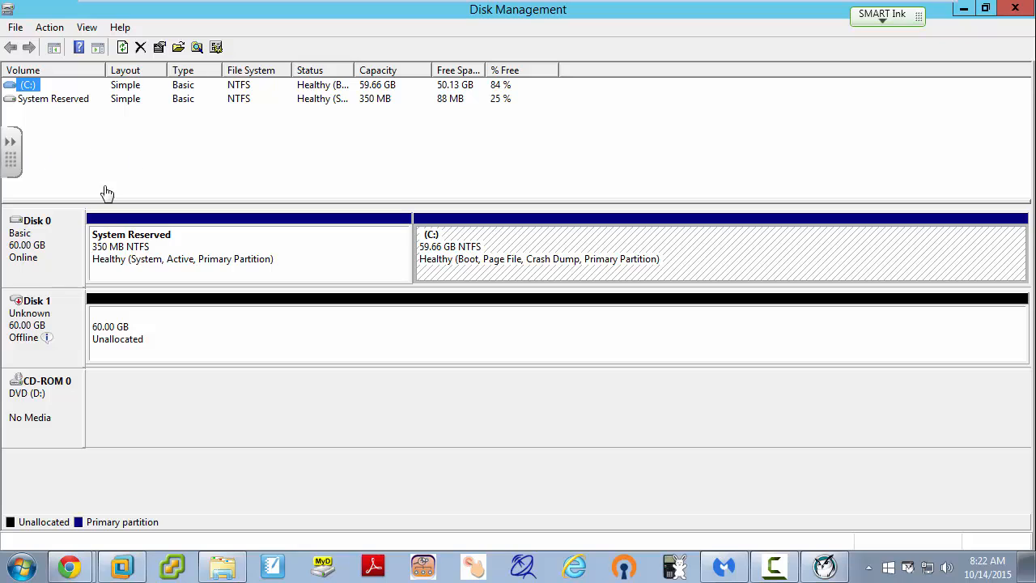
pyautogui.rightClick(46, 324)
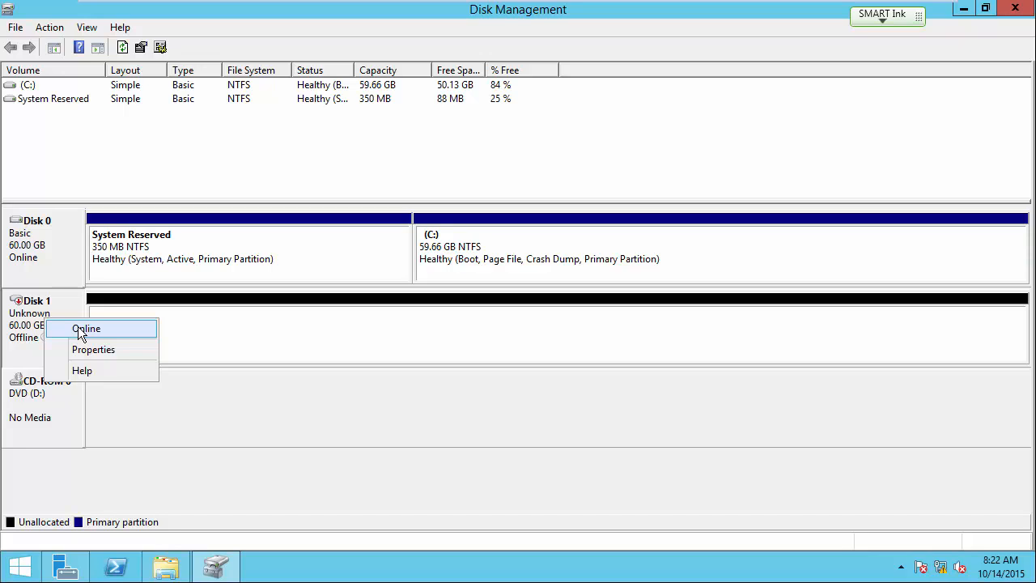
pyautogui.click(80, 330)
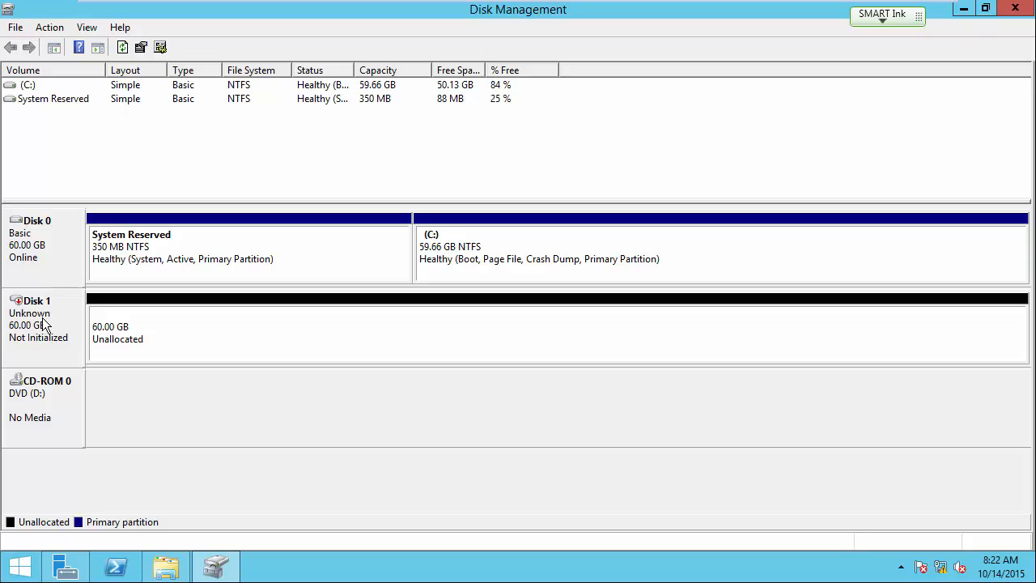
# Initialize Disk 1 with the MBR (Master Boot Record) partition style.
pyautogui.rightClick(44, 323)
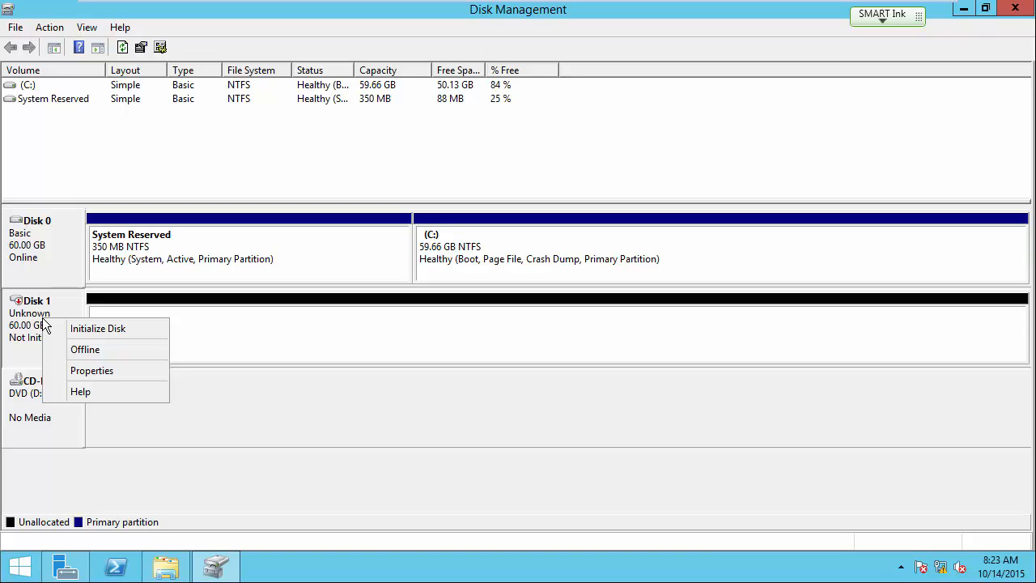
pyautogui.click(99, 329)
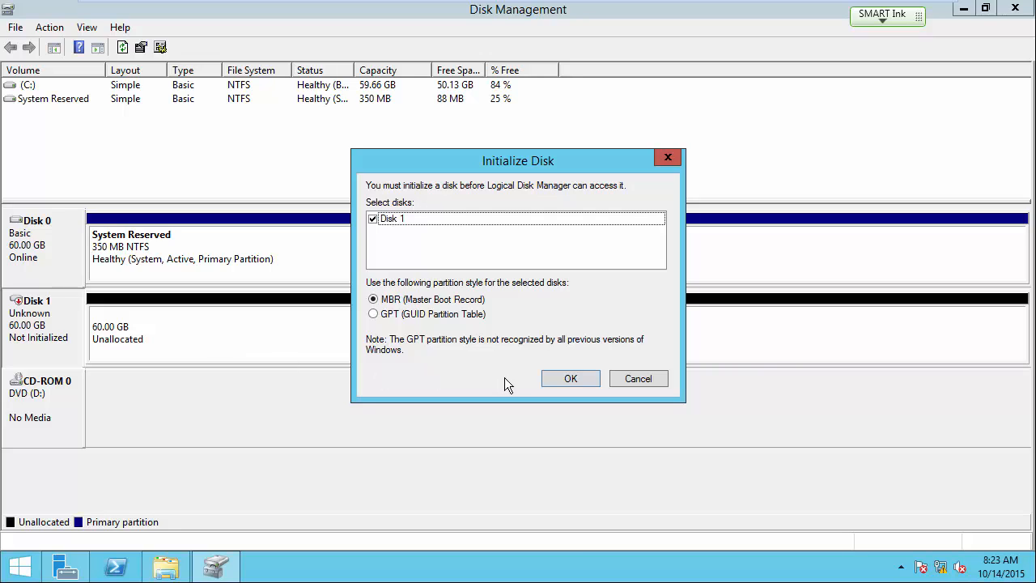
pyautogui.click(570, 379)
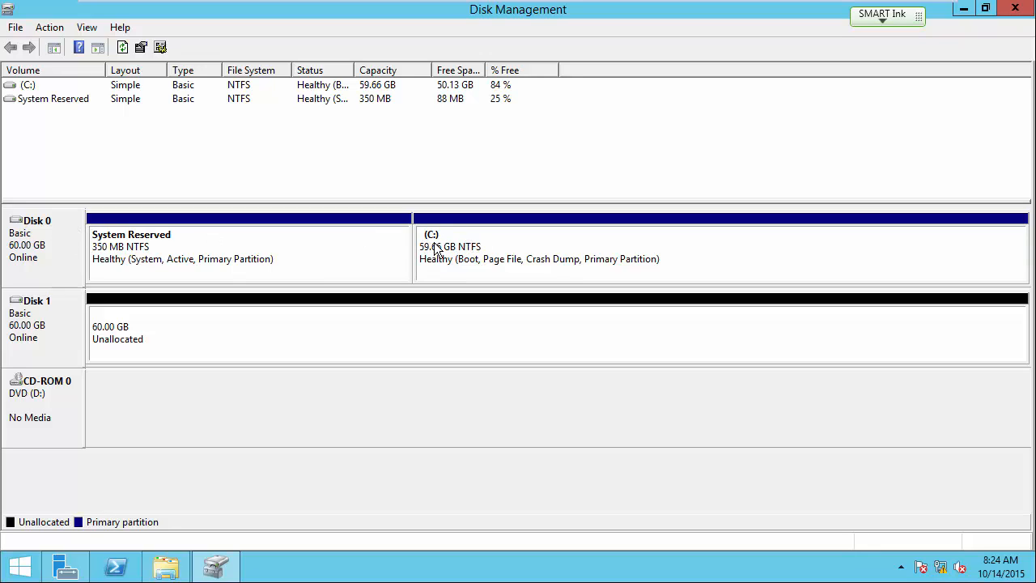
# Start a new simple volume on Disk 1 using the full 61437 MB and drive letter F.
pyautogui.rightClick(498, 330)
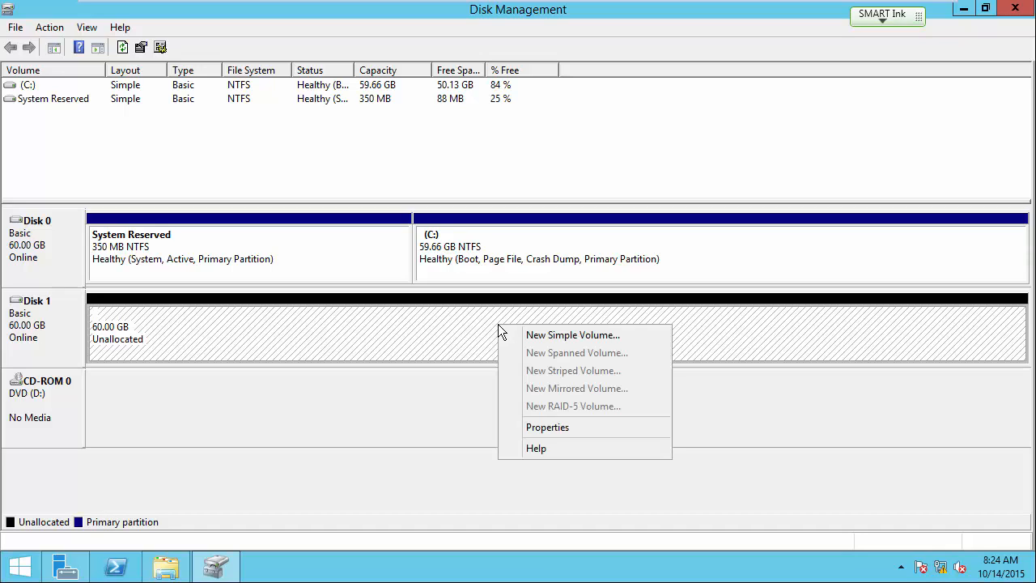
pyautogui.click(538, 338)
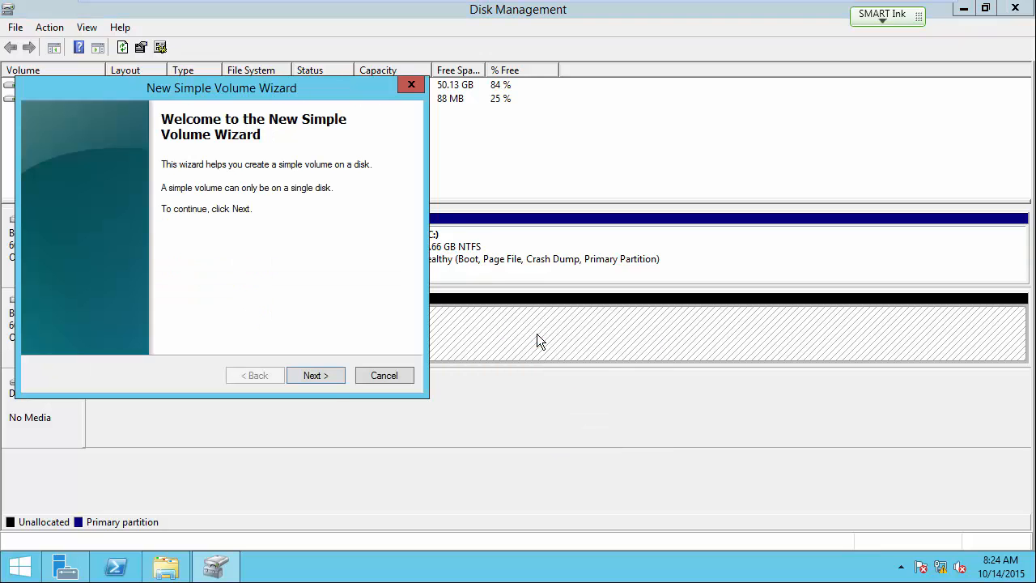
pyautogui.click(330, 380)
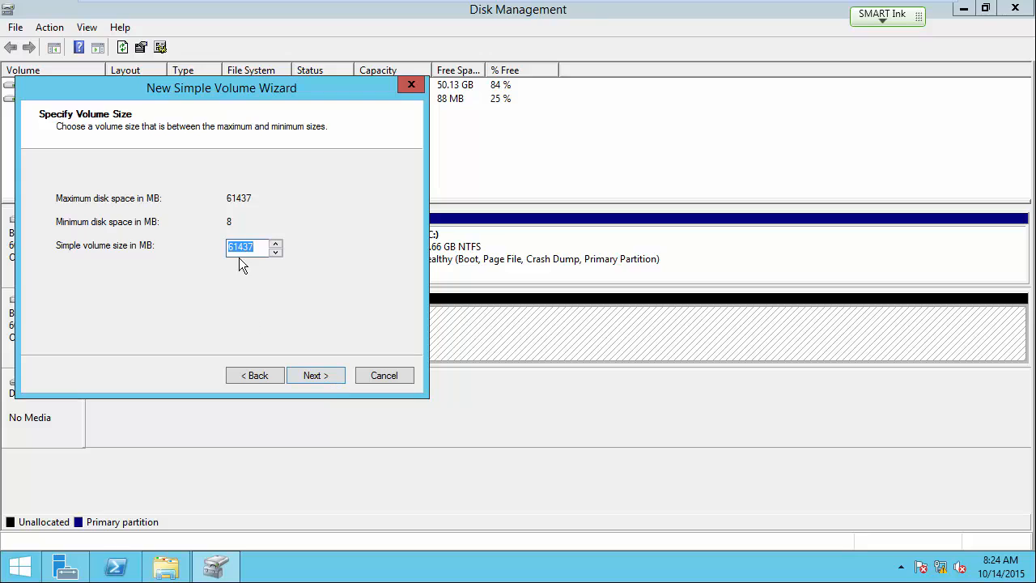
pyautogui.click(322, 374)
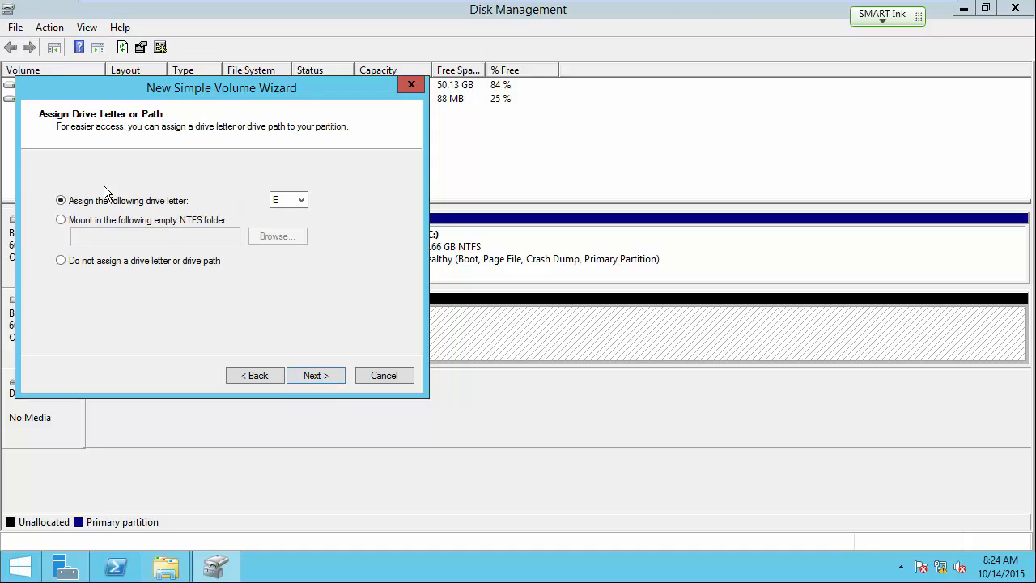
pyautogui.click(301, 201)
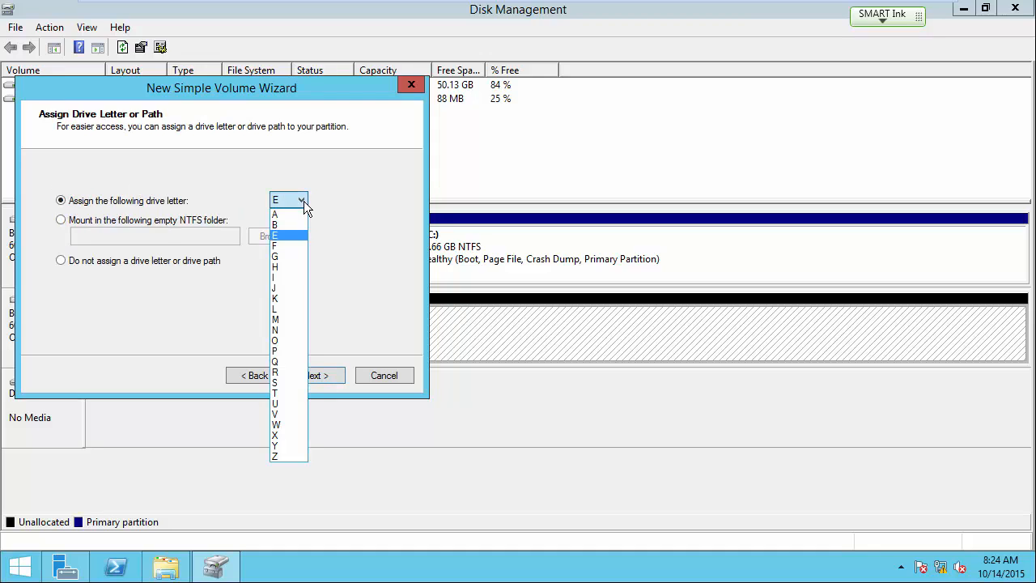
pyautogui.click(288, 246)
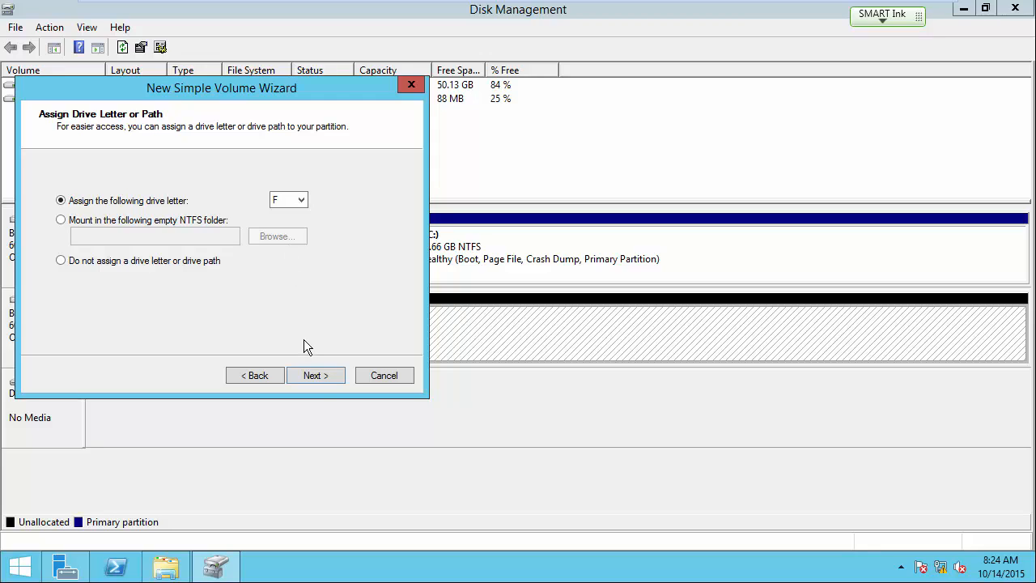
pyautogui.click(312, 374)
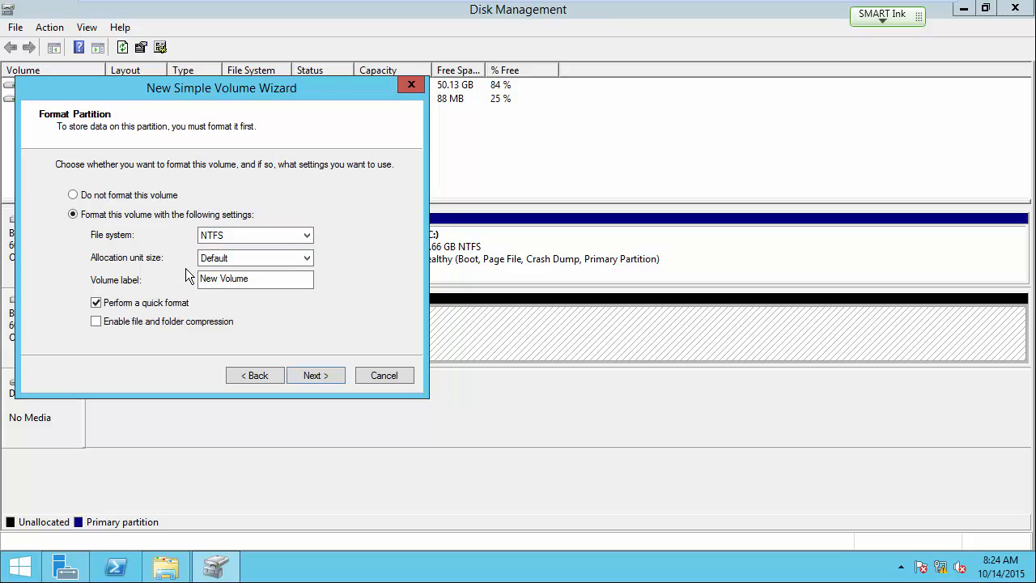
# Label the volume DATA, keep NTFS formatting, and complete the wizard.
pyautogui.click(277, 282)
pyautogui.press('BackSpace')
pyautogui.press('BackSpace')
pyautogui.press('BackSpace')
pyautogui.press('BackSpace')
pyautogui.press('BackSpace')
pyautogui.press('BackSpace')
pyautogui.press('BackSpace')
pyautogui.press('BackSpace')
pyautogui.press('BackSpace')
pyautogui.press('BackSpace')
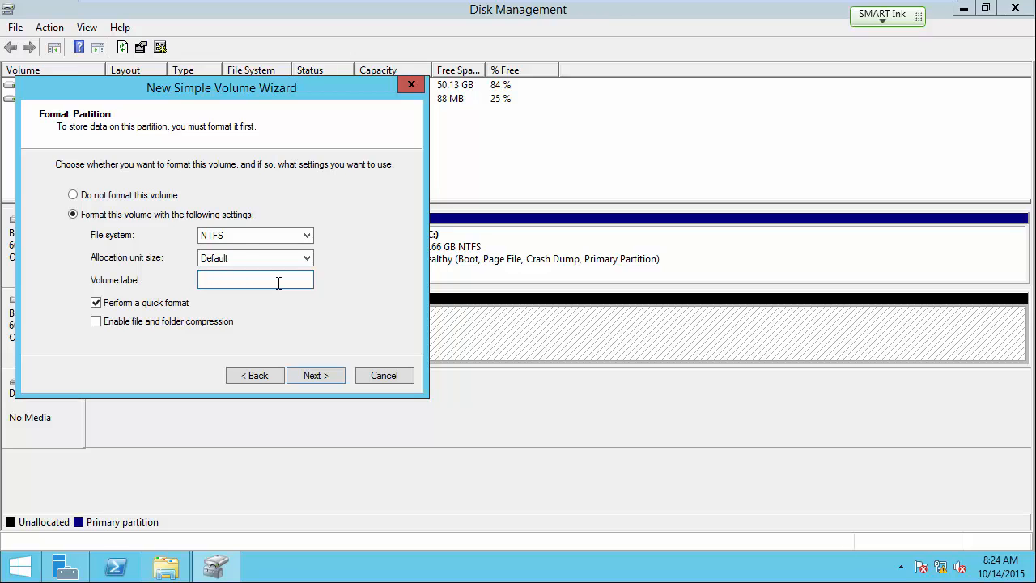
pyautogui.write('DATA')
pyautogui.click(315, 374)
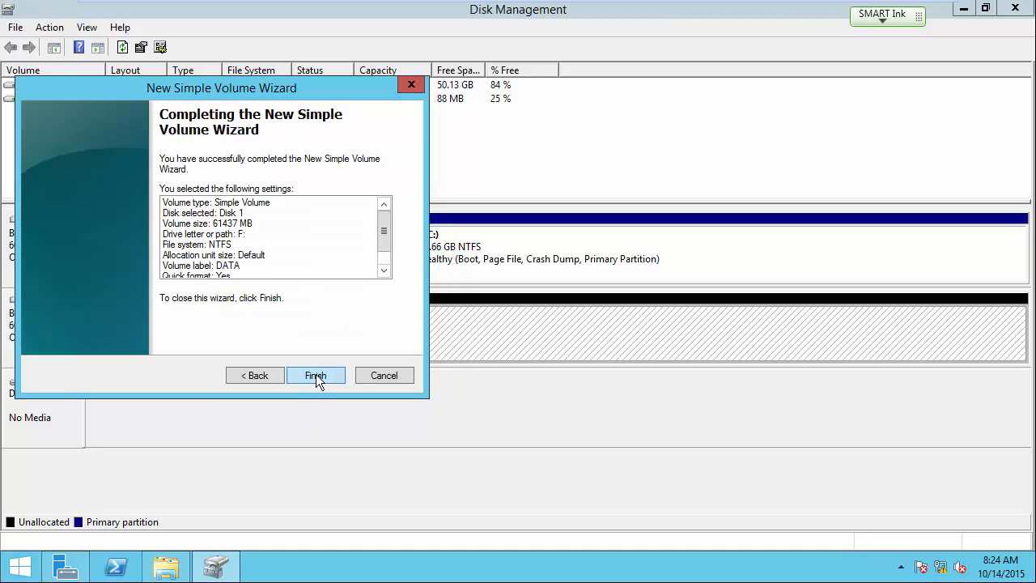
pyautogui.click(316, 374)
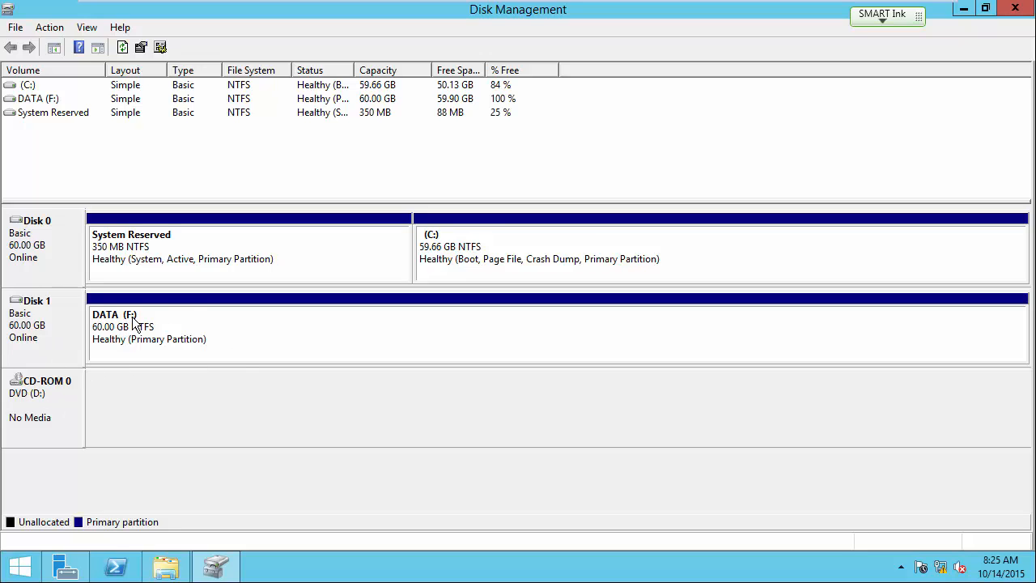
# Change the DVD drive (CD-ROM 0) from letter D to E and refresh the disk list.
pyautogui.rightClick(35, 390)
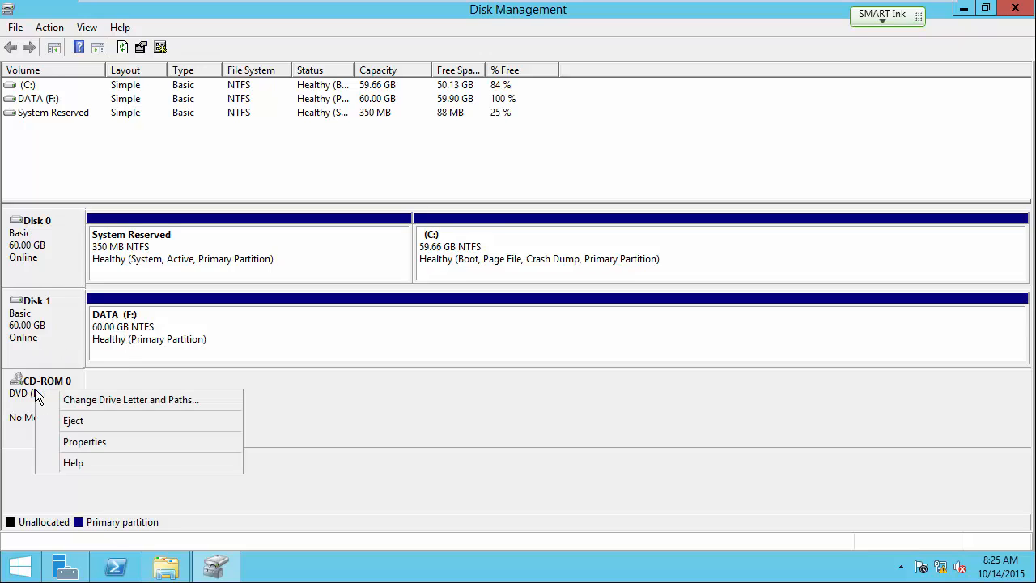
pyautogui.click(105, 402)
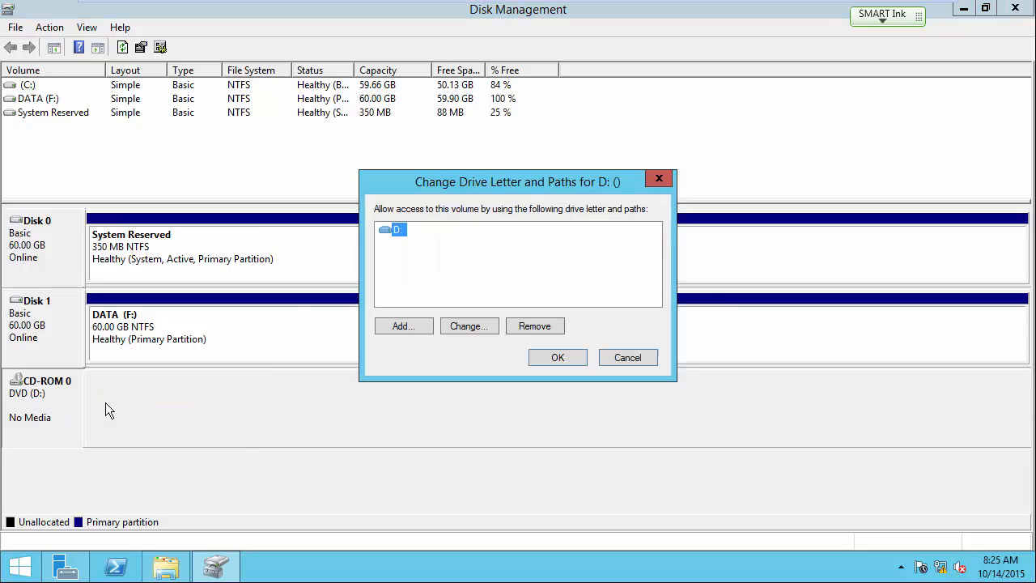
pyautogui.click(463, 323)
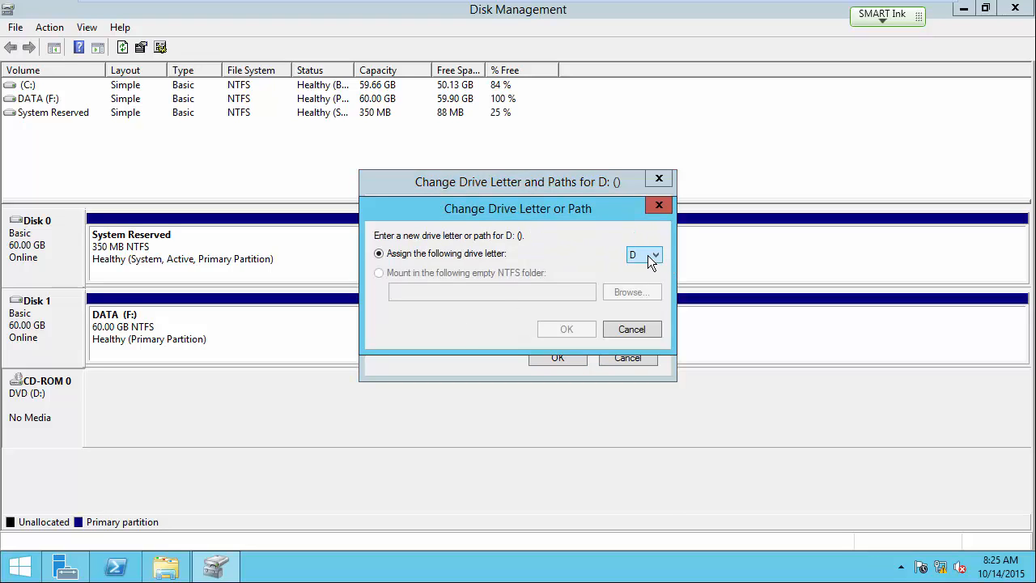
pyautogui.click(647, 255)
pyautogui.click(644, 299)
pyautogui.click(576, 329)
pyautogui.click(564, 356)
pyautogui.click(578, 341)
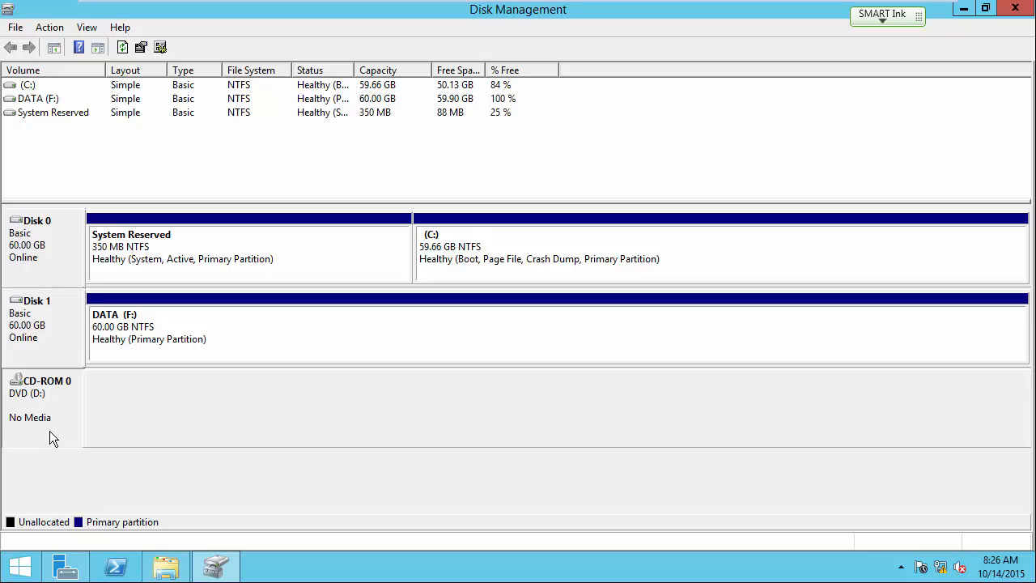
pyautogui.click(122, 49)
pyautogui.click(122, 49)
# Reassign the DATA volume from F: to D:, accept the warning, and refresh Disk Management.
pyautogui.rightClick(174, 326)
pyautogui.click(211, 395)
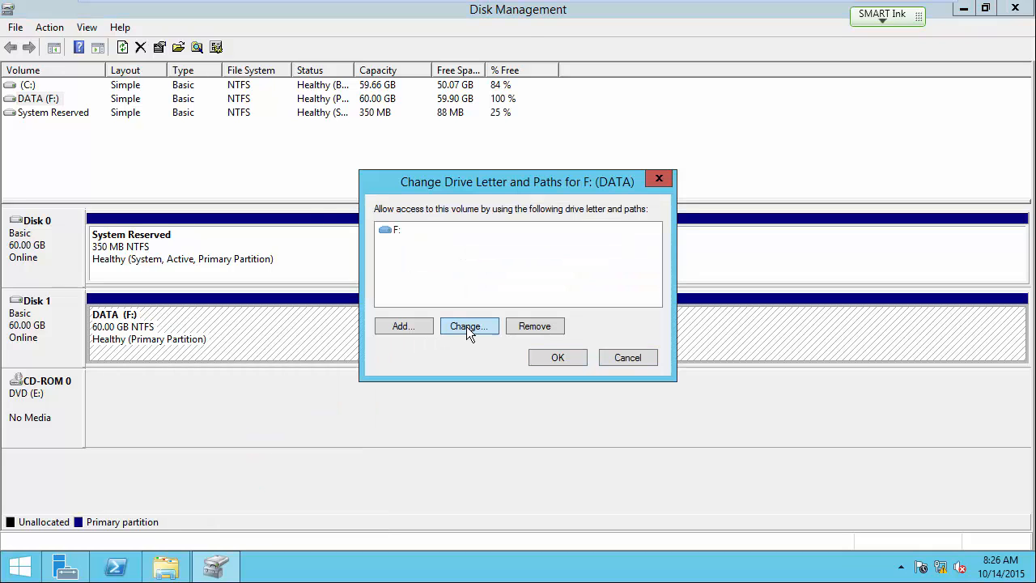
pyautogui.click(466, 326)
pyautogui.click(639, 255)
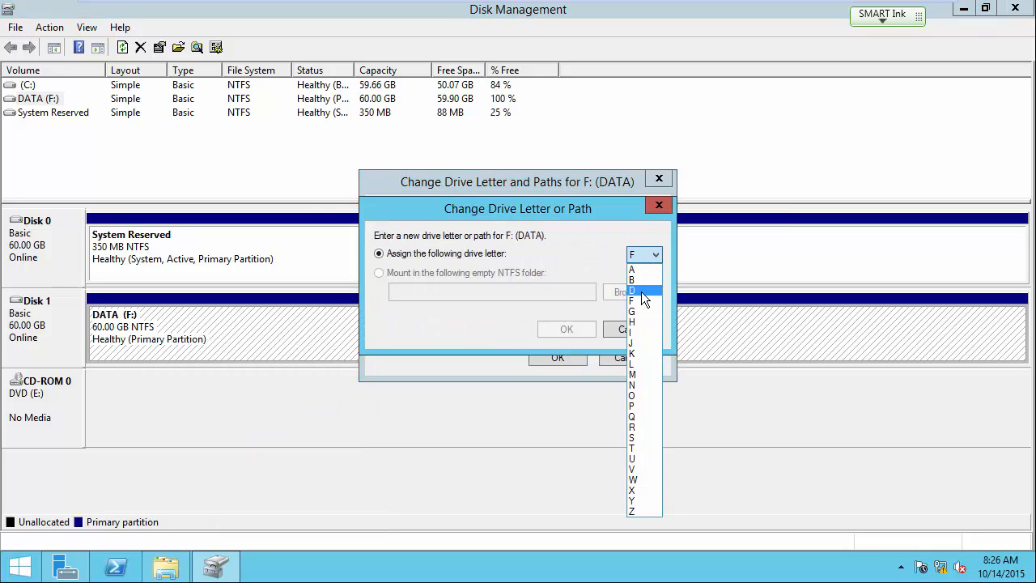
pyautogui.click(640, 290)
pyautogui.click(579, 328)
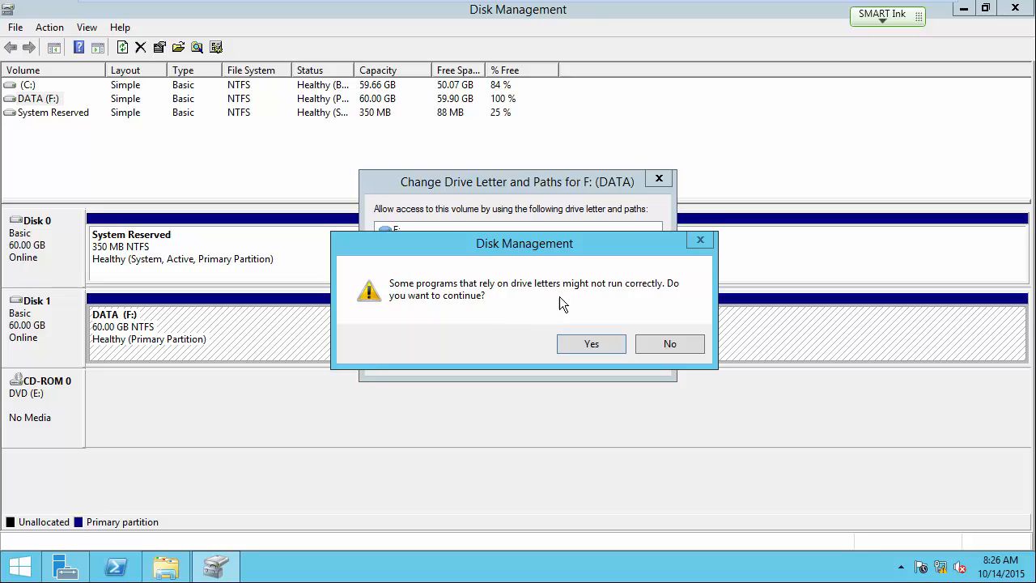
pyautogui.click(584, 343)
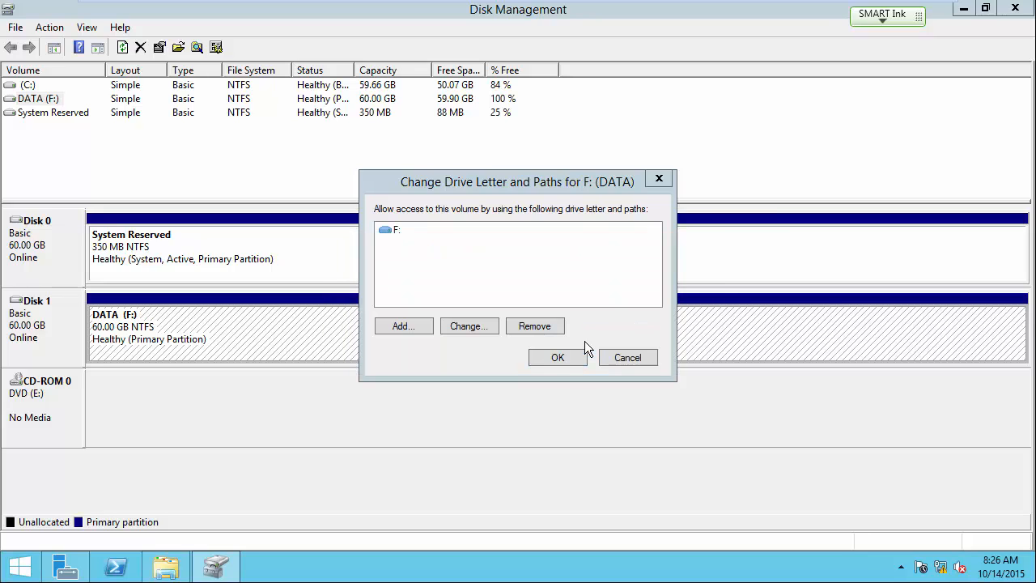
pyautogui.click(565, 356)
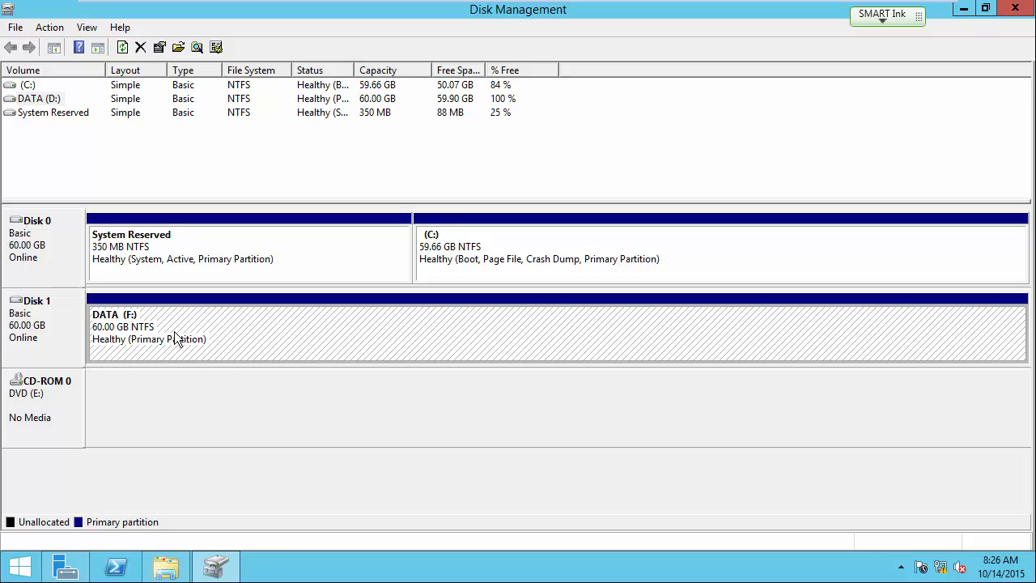
pyautogui.click(123, 49)
# Close Disk Management and select the DATA (D:) drive in This PC.
pyautogui.click(1014, 9)
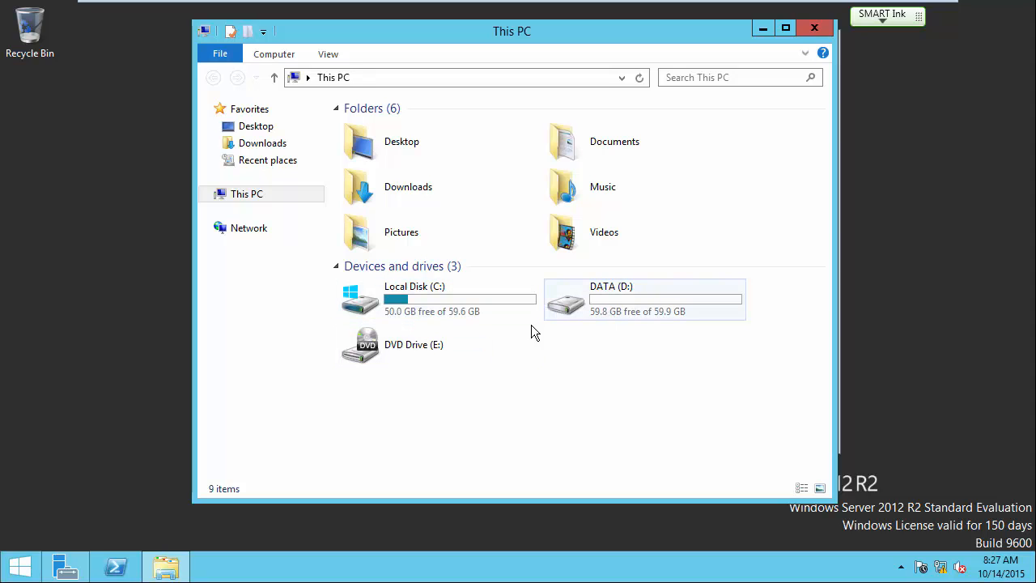
pyautogui.click(649, 301)
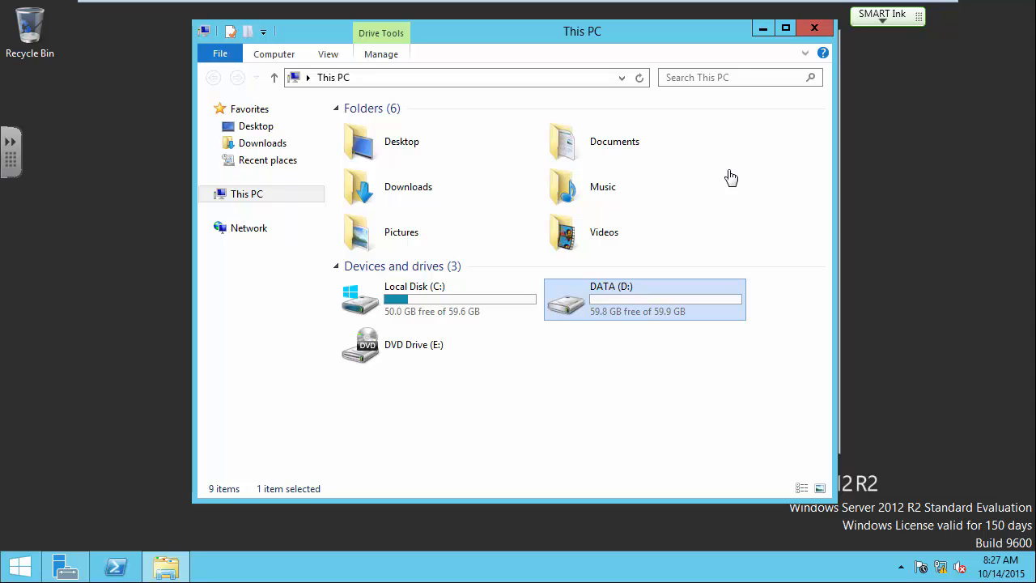
# Turn on Advanced Sharing for the DATA (D:) drive with share name DATA.
pyautogui.rightClick(614, 296)
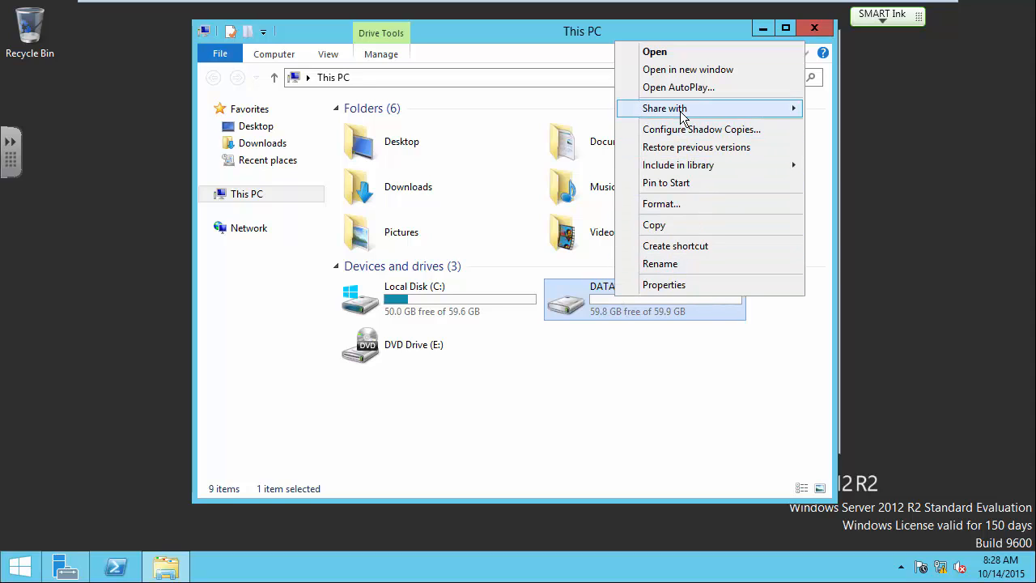
pyautogui.click(679, 289)
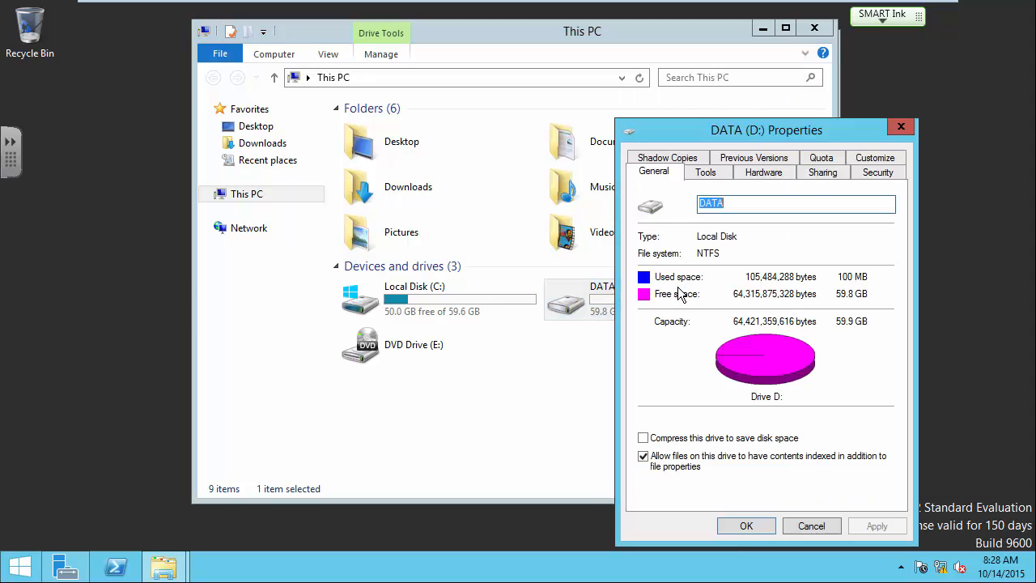
pyautogui.click(819, 174)
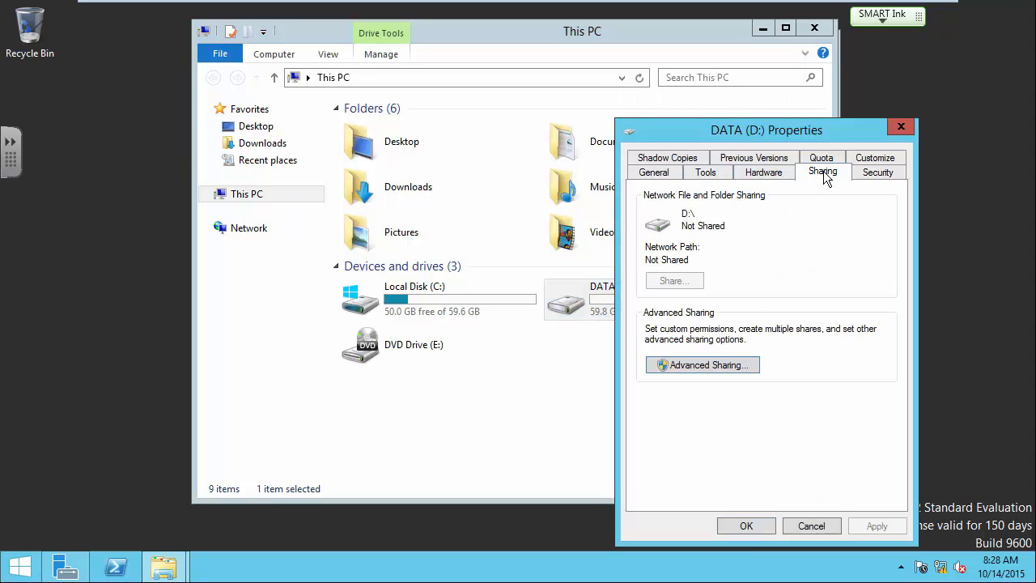
pyautogui.moveTo(798, 131); pyautogui.dragTo(762, 60)
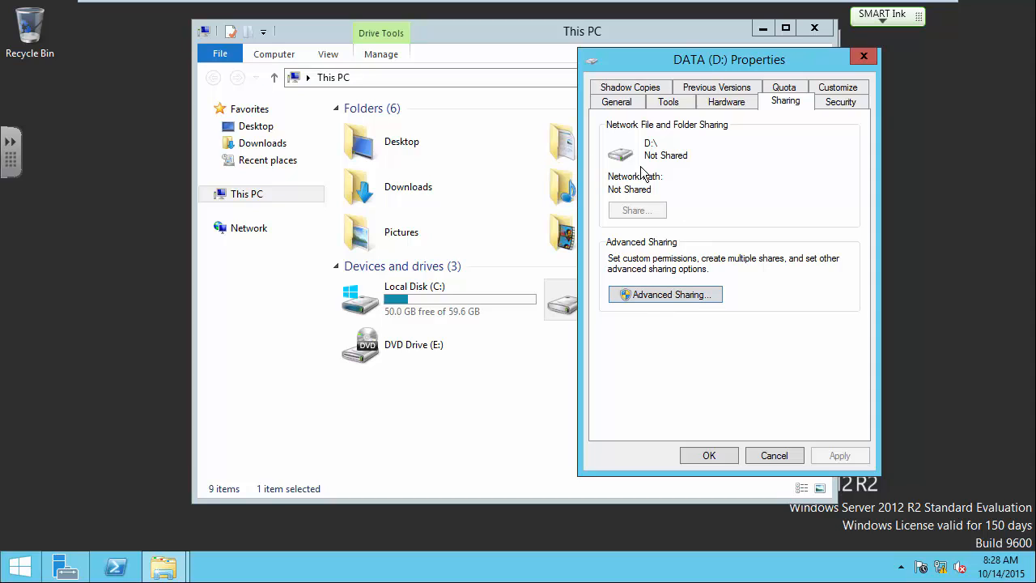
pyautogui.click(685, 298)
pyautogui.click(665, 294)
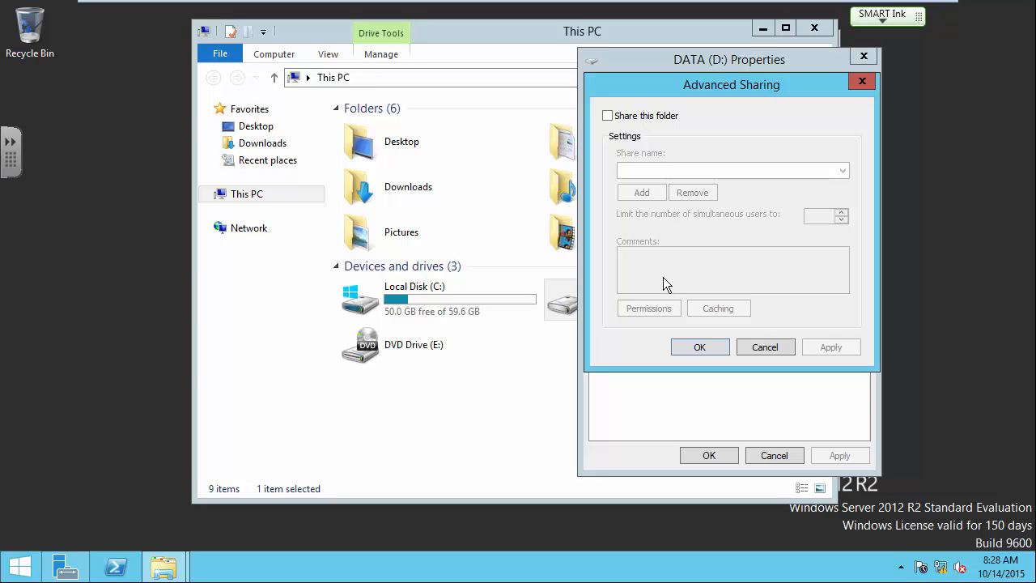
pyautogui.click(608, 117)
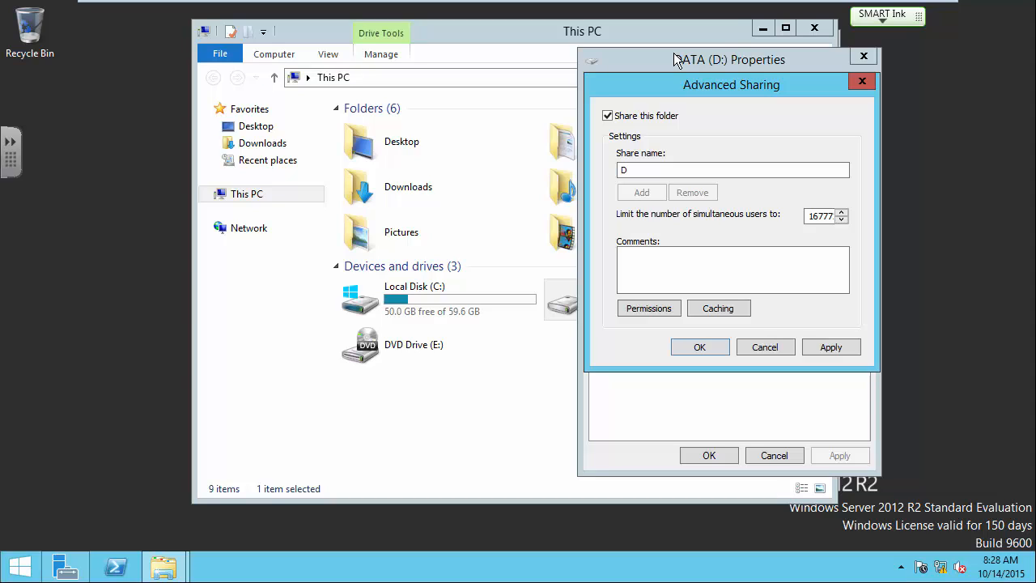
pyautogui.click(739, 173)
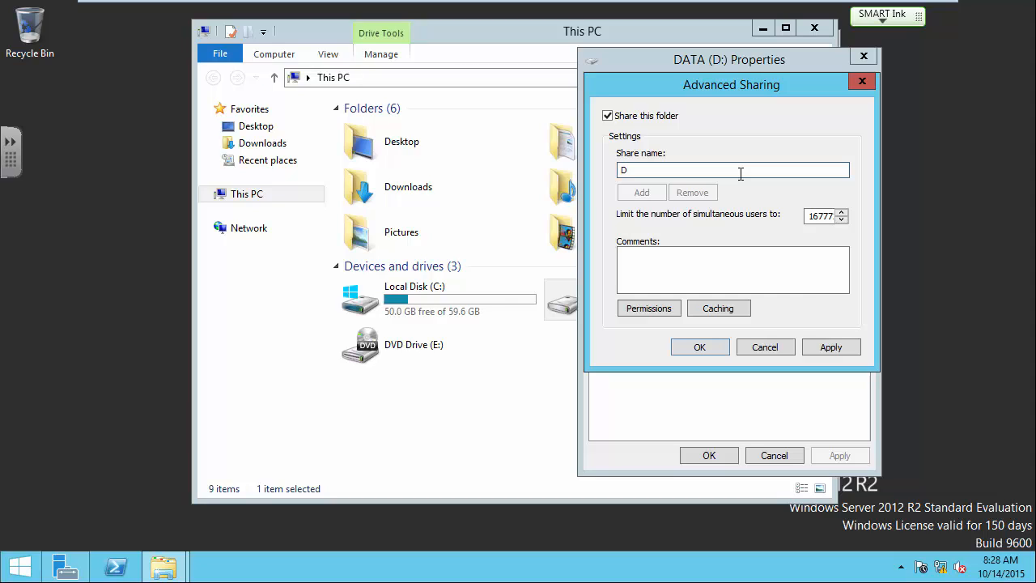
pyautogui.write('ATA')
# Allow Everyone Full Control in the DATA share permissions.
pyautogui.click(663, 314)
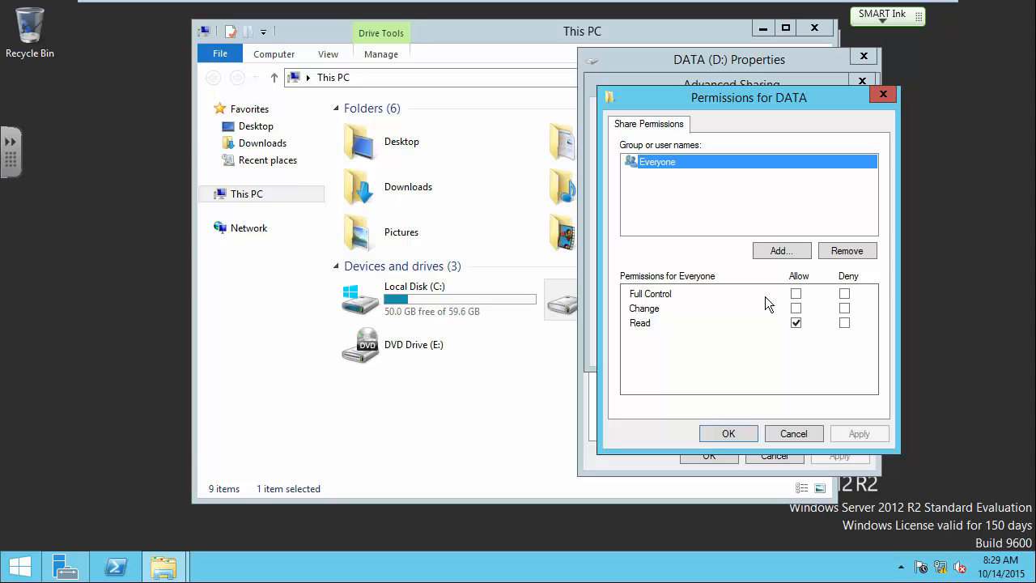
pyautogui.click(796, 295)
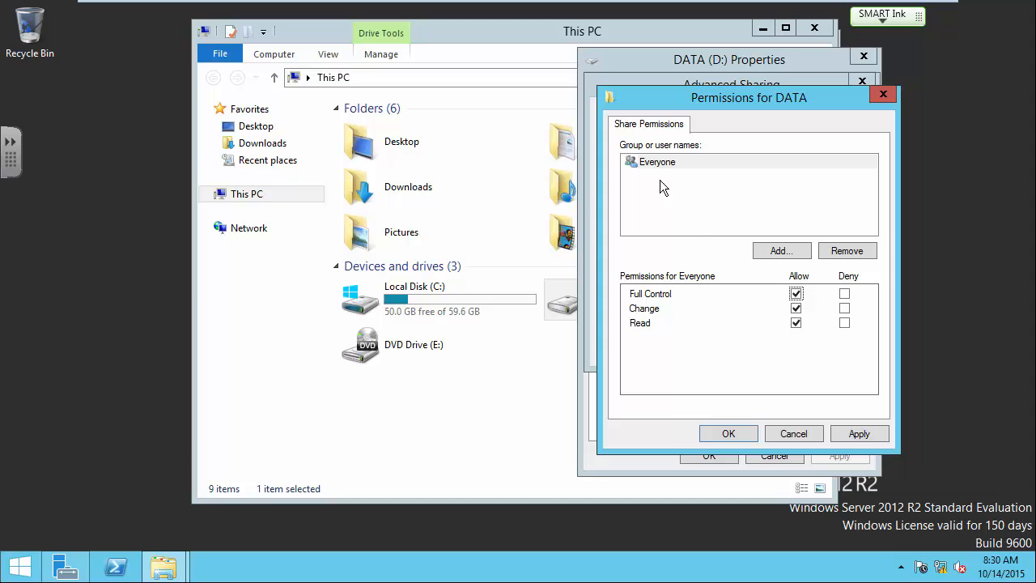
# Confirm the share permissions and Advanced Sharing settings, then close the DATA (D:) properties.
pyautogui.click(729, 434)
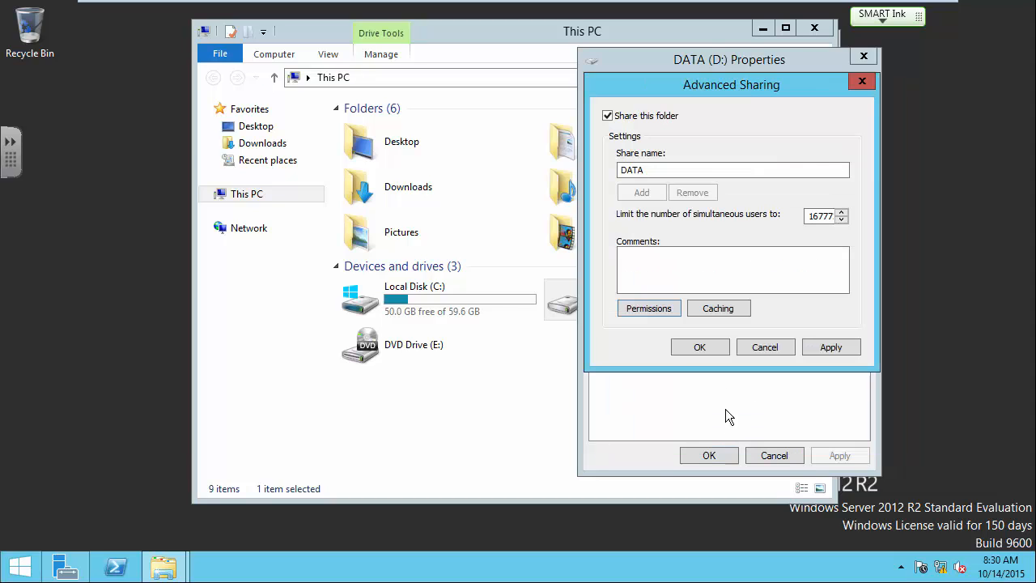
pyautogui.click(711, 347)
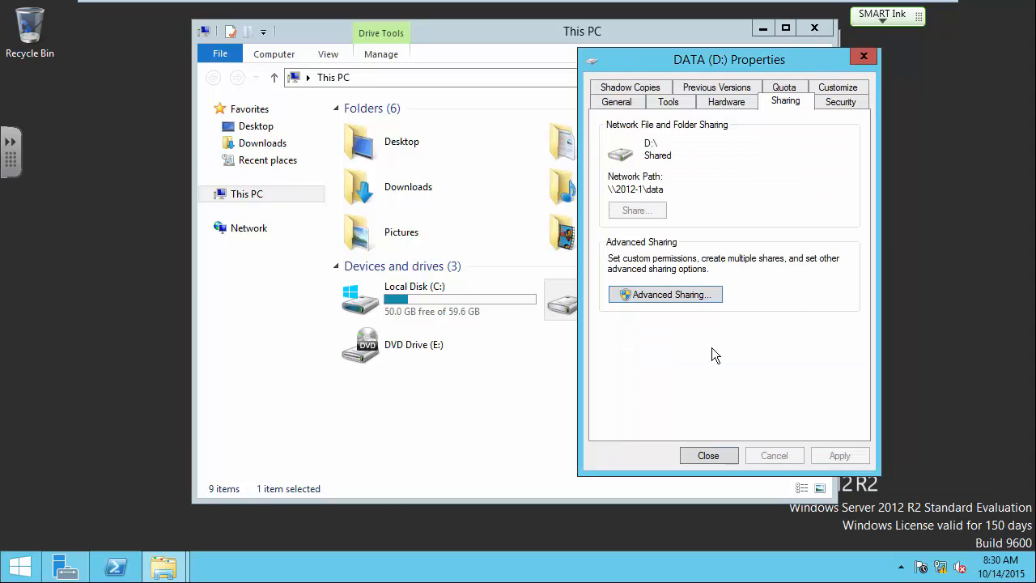
pyautogui.click(722, 454)
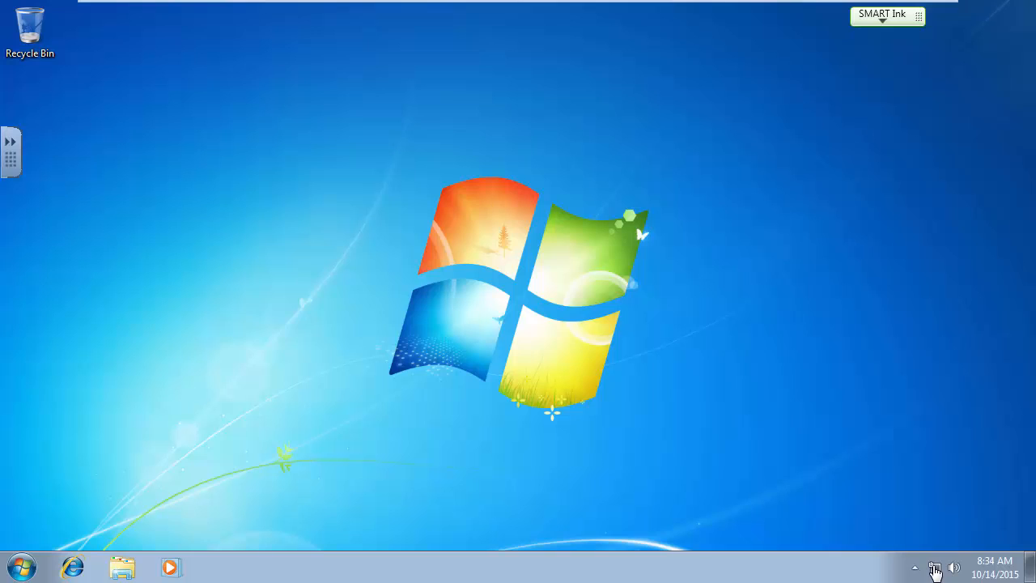
# Open the Local Area Connection's IPv4 properties from the Network and Sharing Center.
pyautogui.press('Num_Lock')
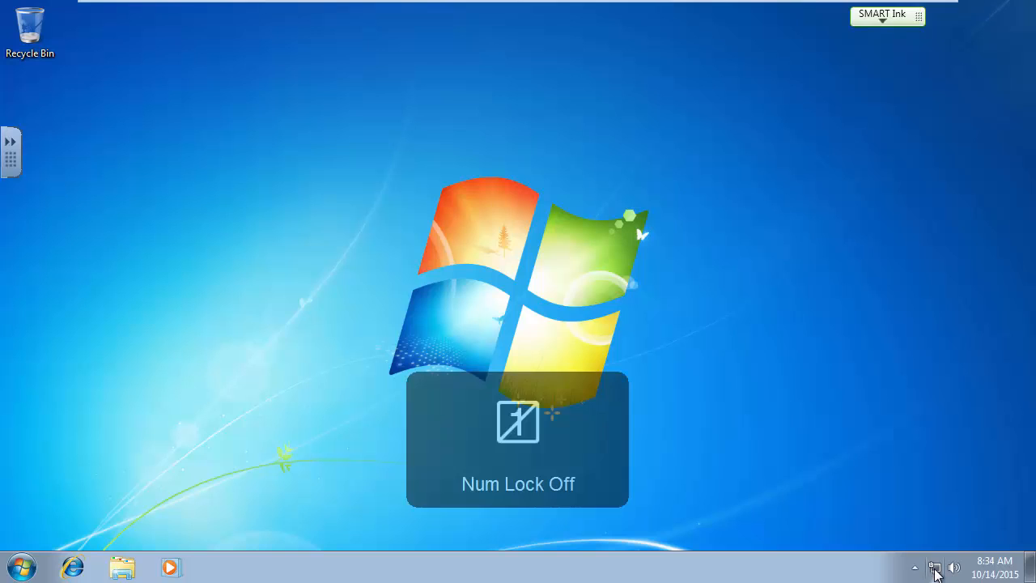
pyautogui.rightClick(936, 571)
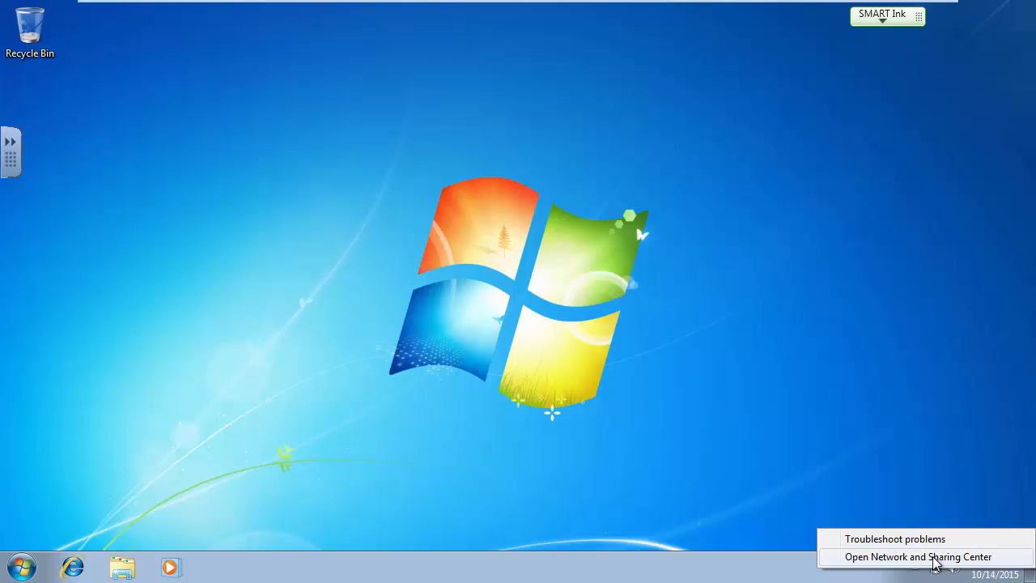
pyautogui.click(935, 557)
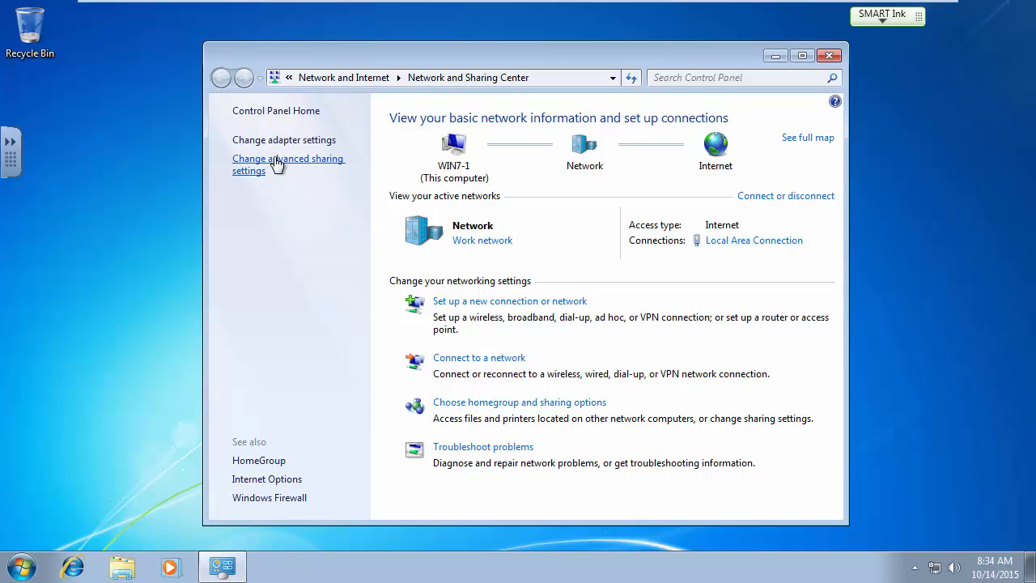
pyautogui.click(728, 244)
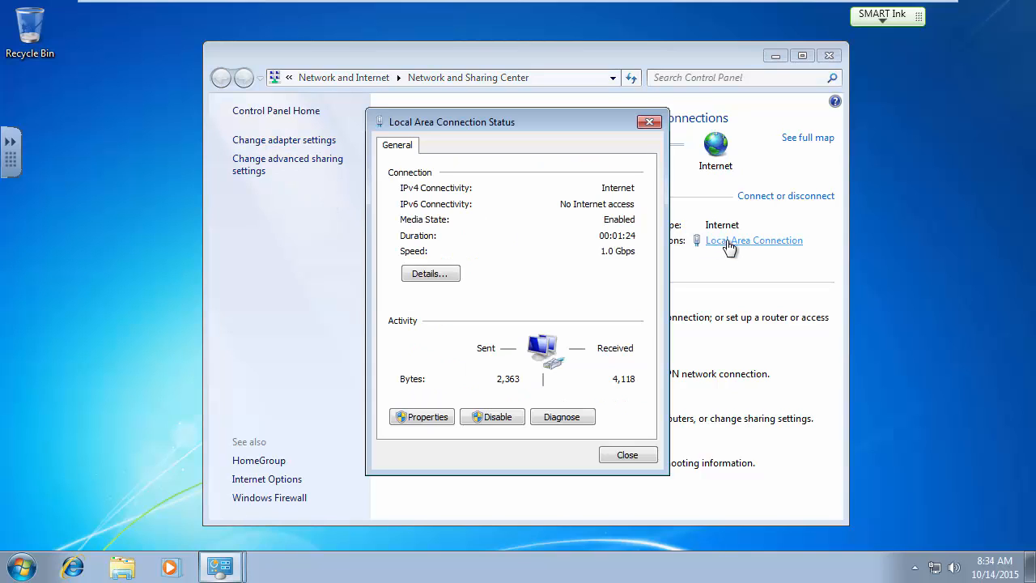
pyautogui.click(427, 417)
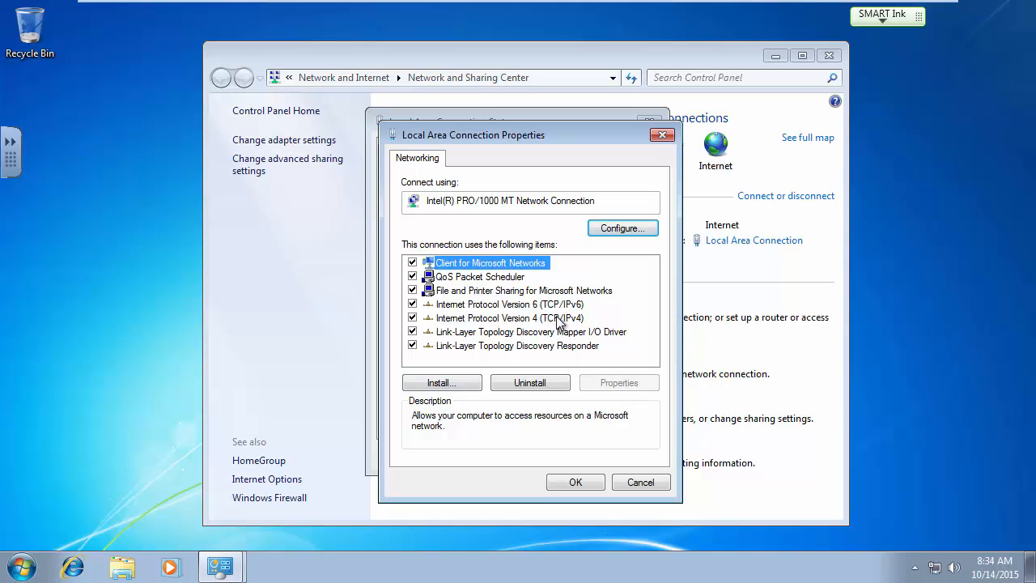
pyautogui.click(508, 319)
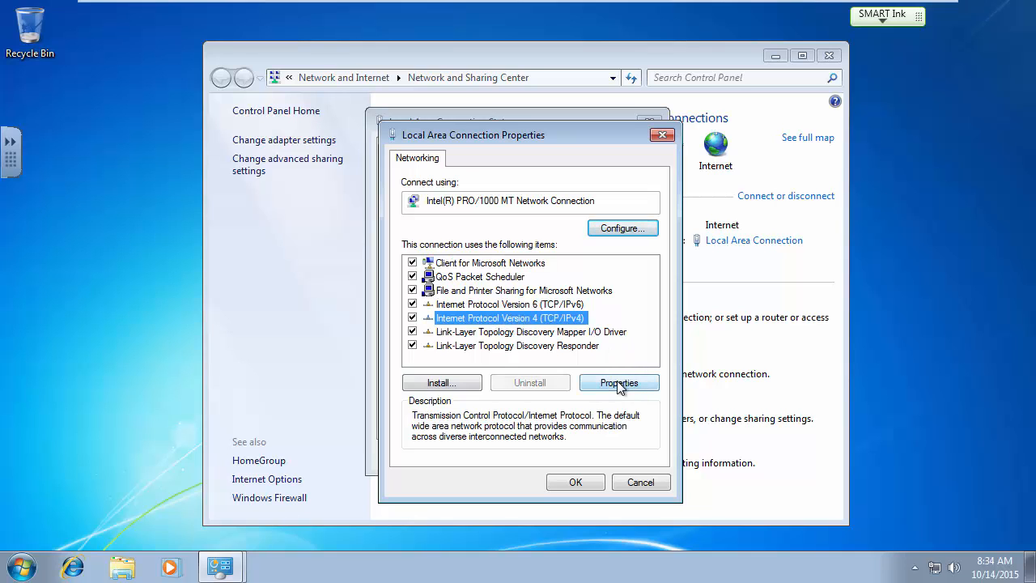
pyautogui.click(619, 383)
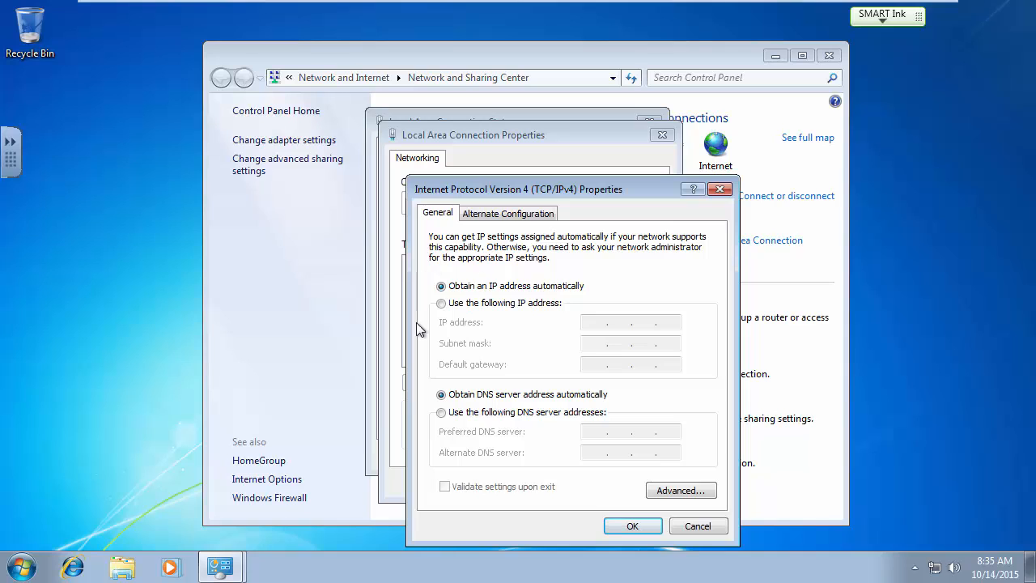
# Set the preferred DNS server to 192.168.118.11 and close the connection dialogs.
pyautogui.moveTo(558, 189); pyautogui.dragTo(473, 91)
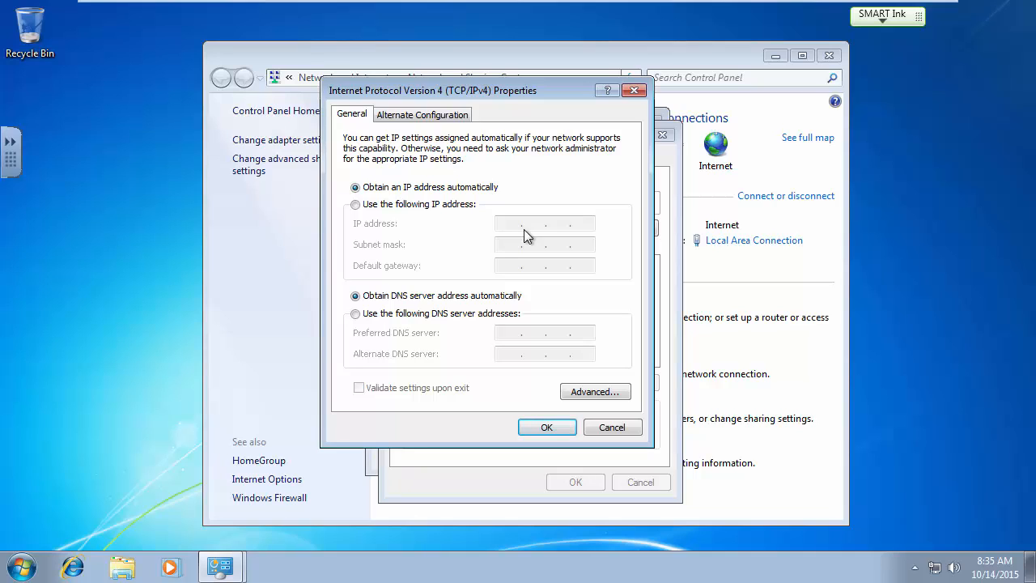
pyautogui.click(355, 314)
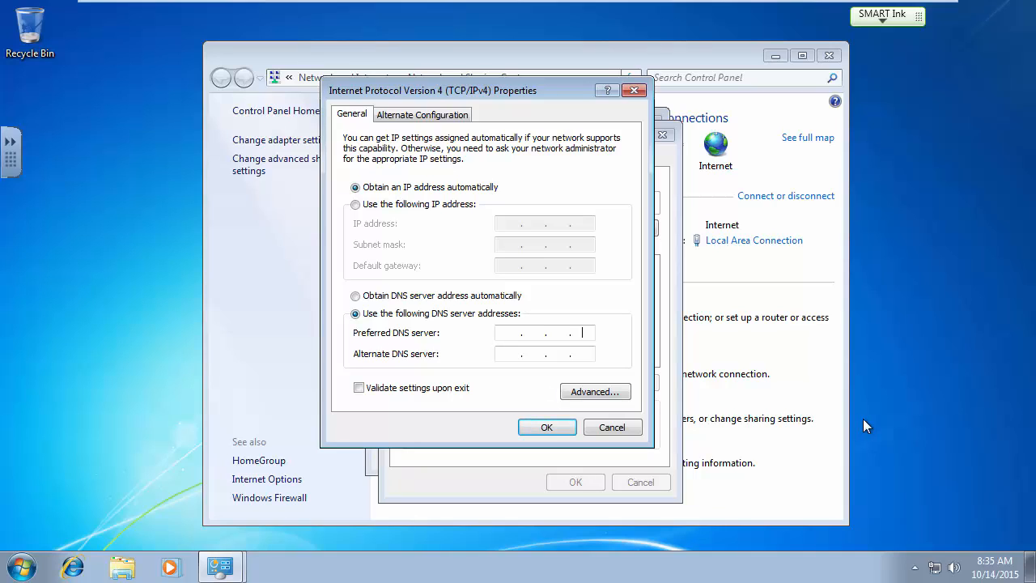
pyautogui.click(512, 332)
pyautogui.press('Num_Lock')
pyautogui.write('192 . 168 . ')
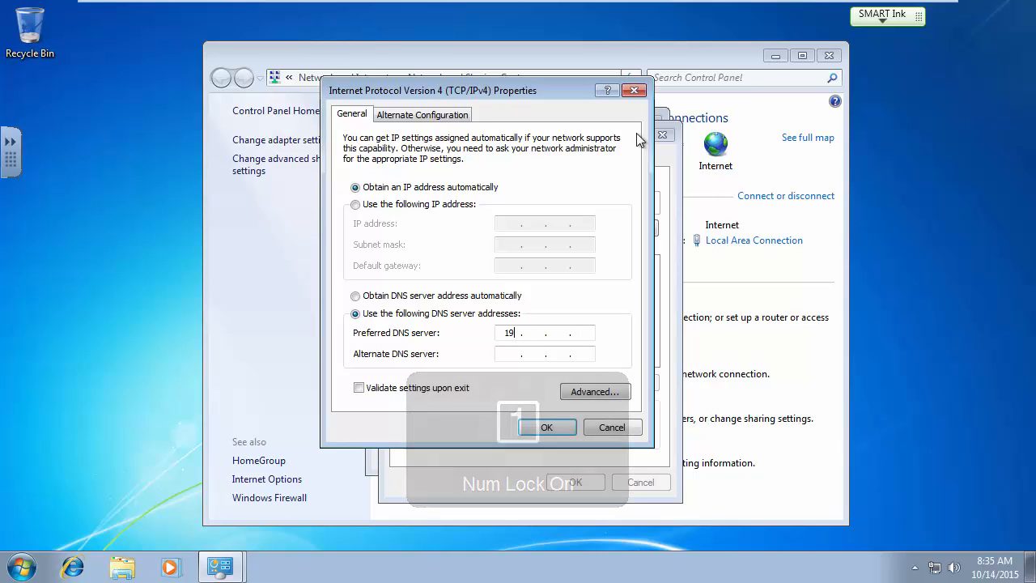
pyautogui.write('118 . 11')
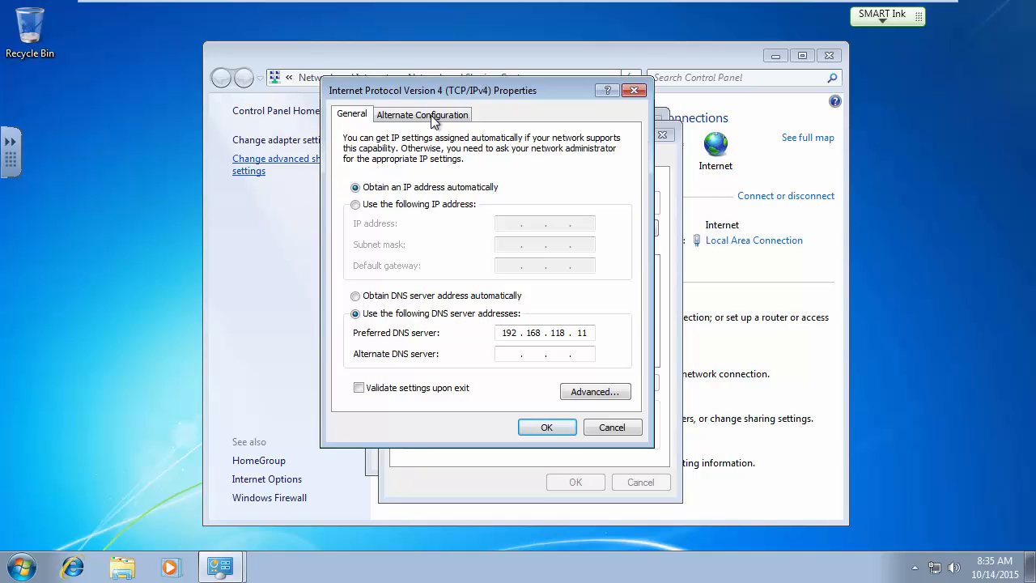
pyautogui.click(545, 429)
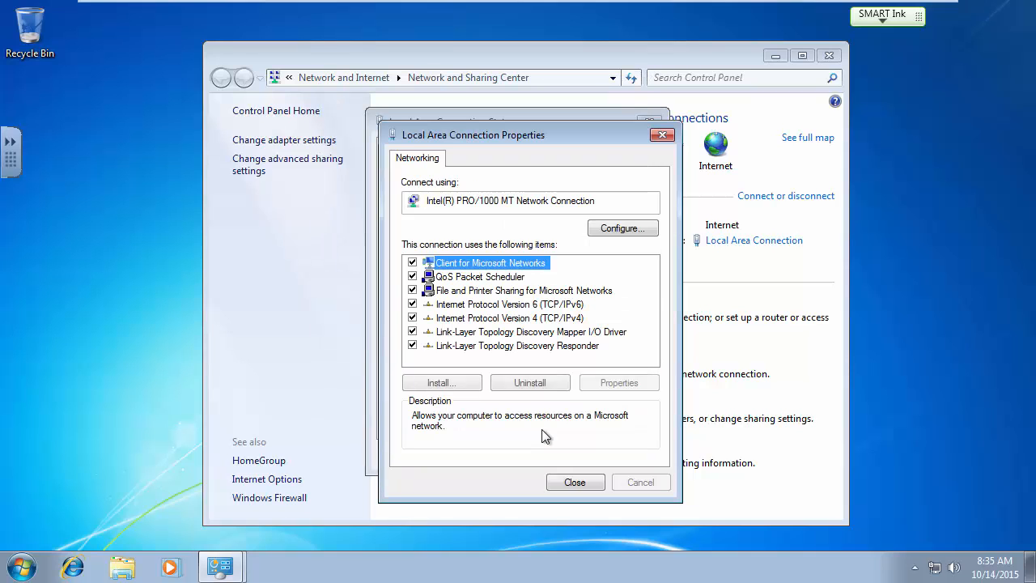
pyautogui.click(574, 482)
pyautogui.click(623, 454)
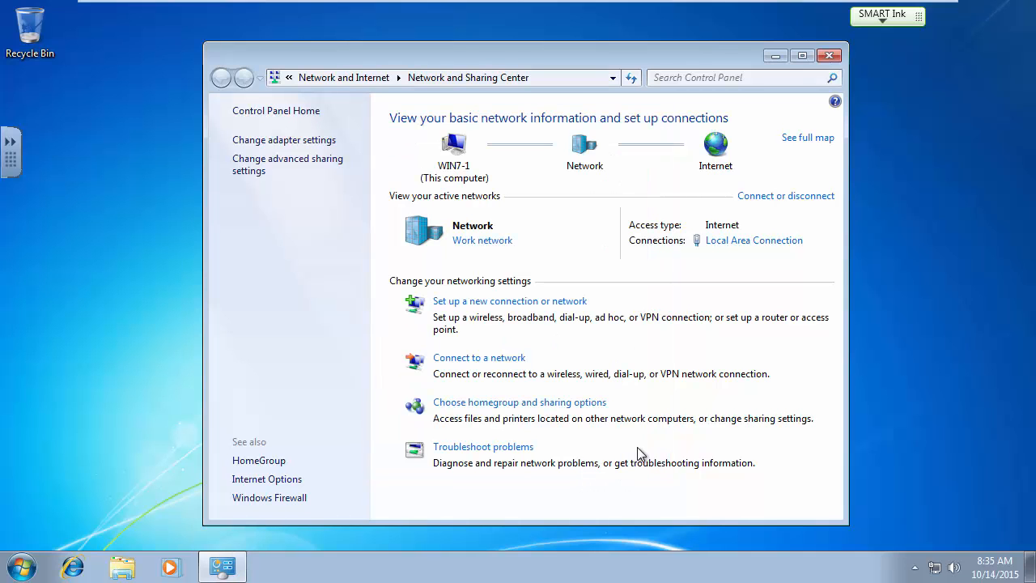
# Open the Computer Name settings for Win7-1 through Computer > Properties > Change settings.
pyautogui.click(830, 57)
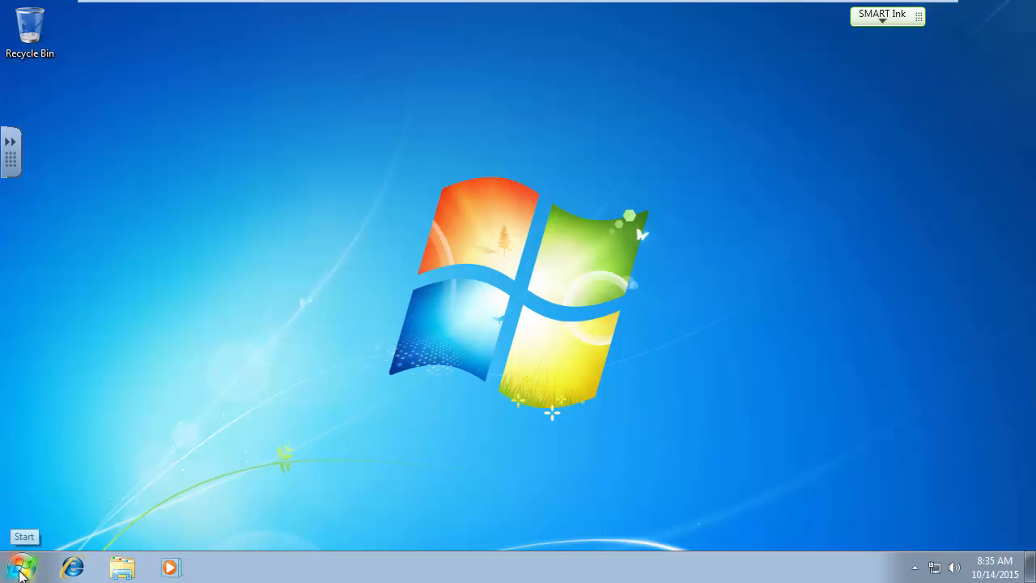
pyautogui.click(21, 570)
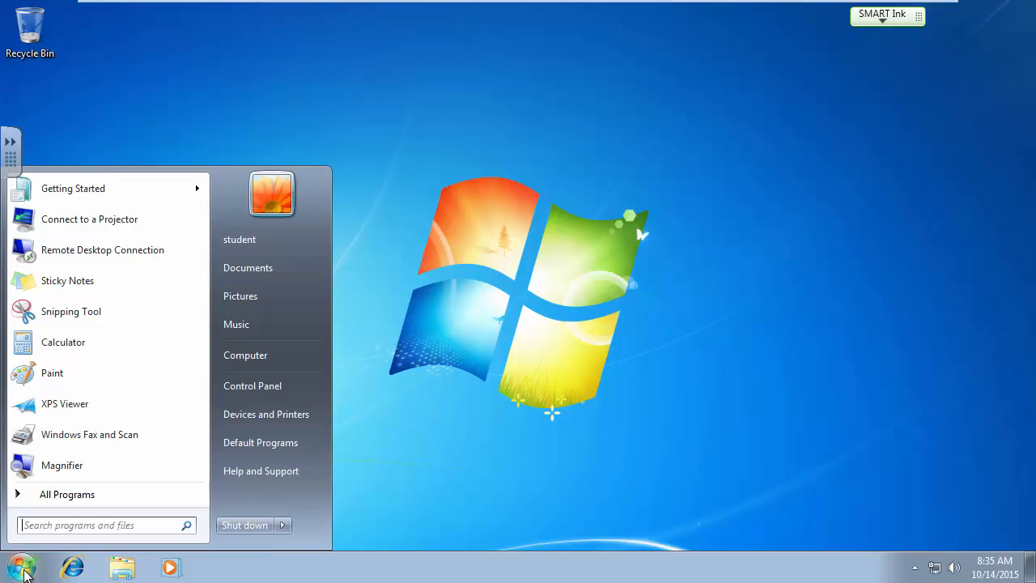
pyautogui.rightClick(247, 358)
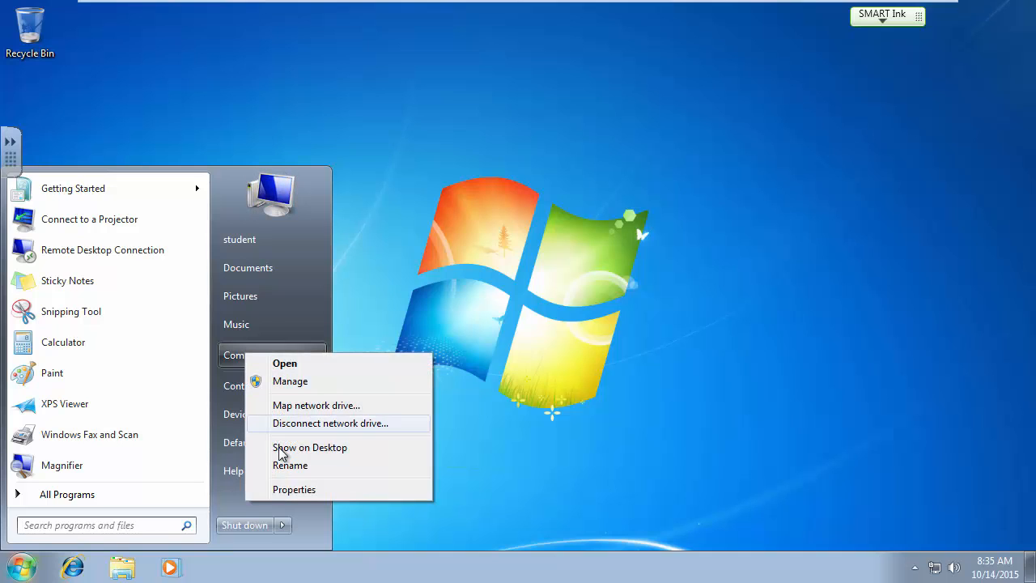
pyautogui.click(291, 489)
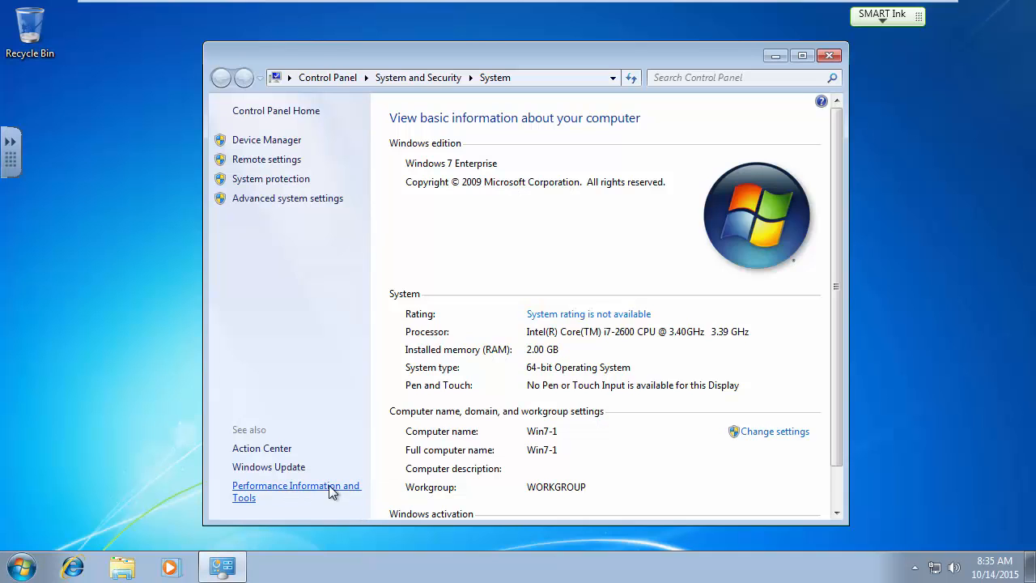
pyautogui.moveTo(834, 380); pyautogui.dragTo(841, 445)
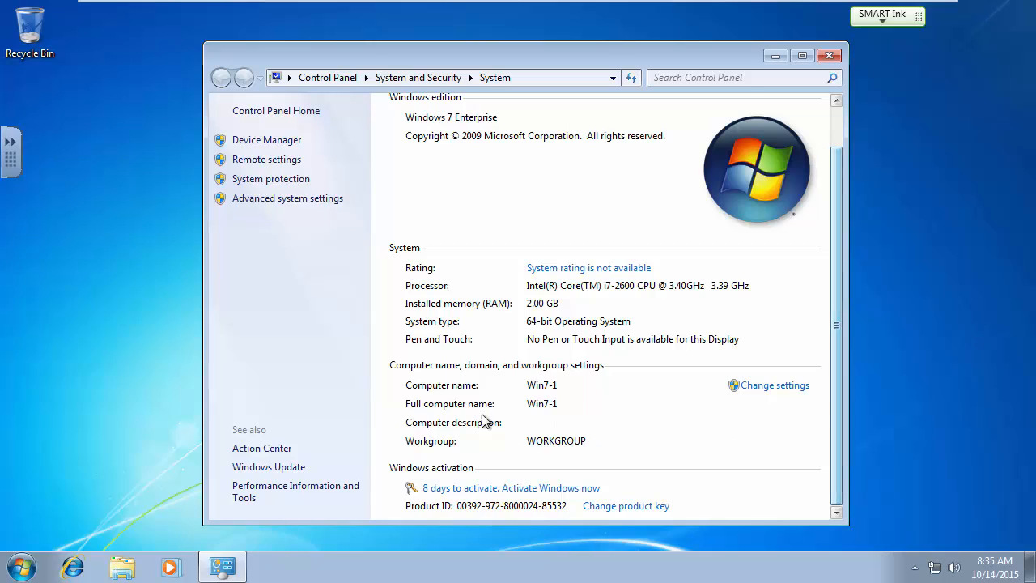
pyautogui.click(759, 388)
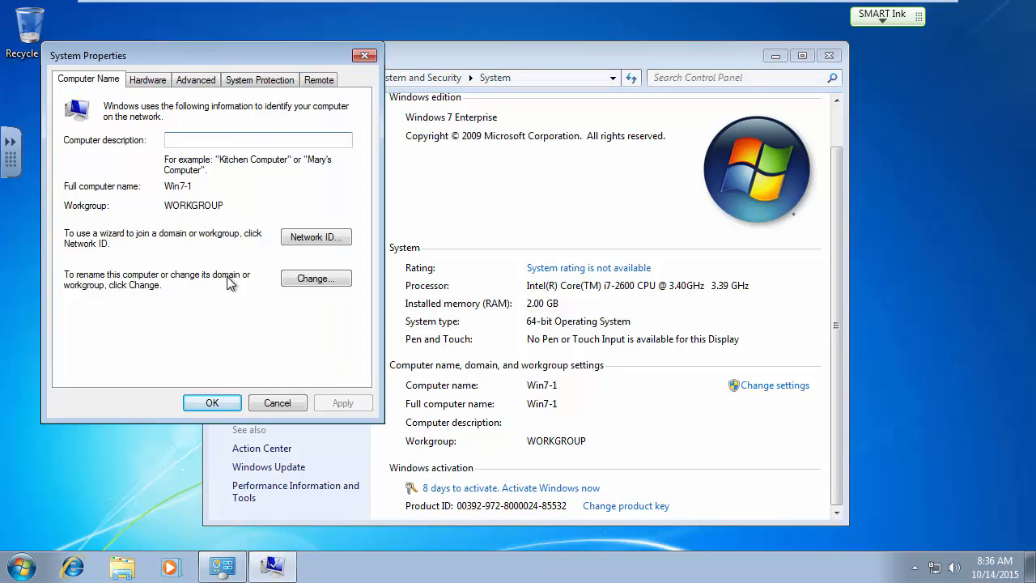
# Change Win7-1's membership from workgroup to the gopa.com domain and confirm.
pyautogui.click(315, 279)
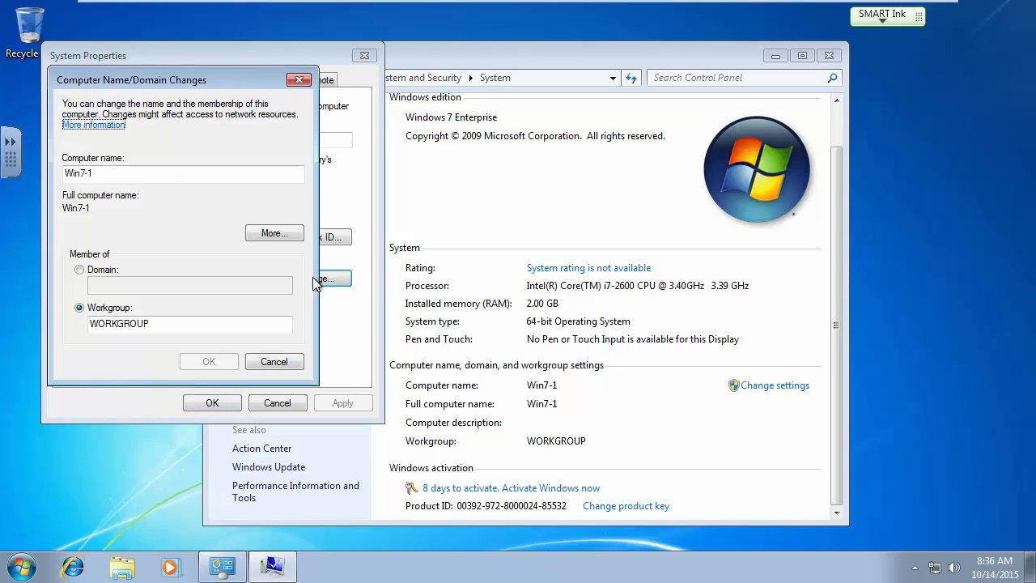
pyautogui.click(79, 270)
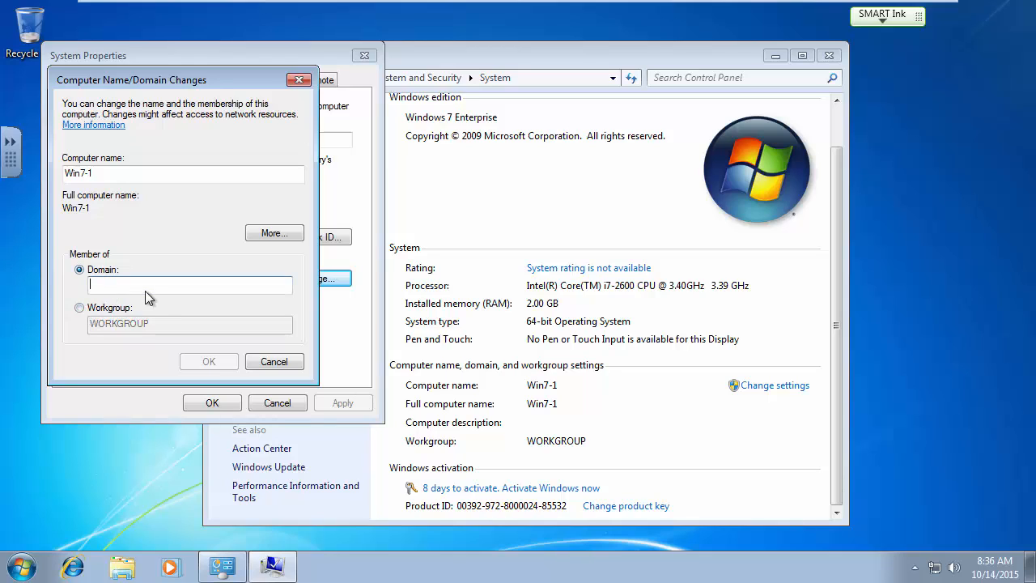
pyautogui.write('gopa.com')
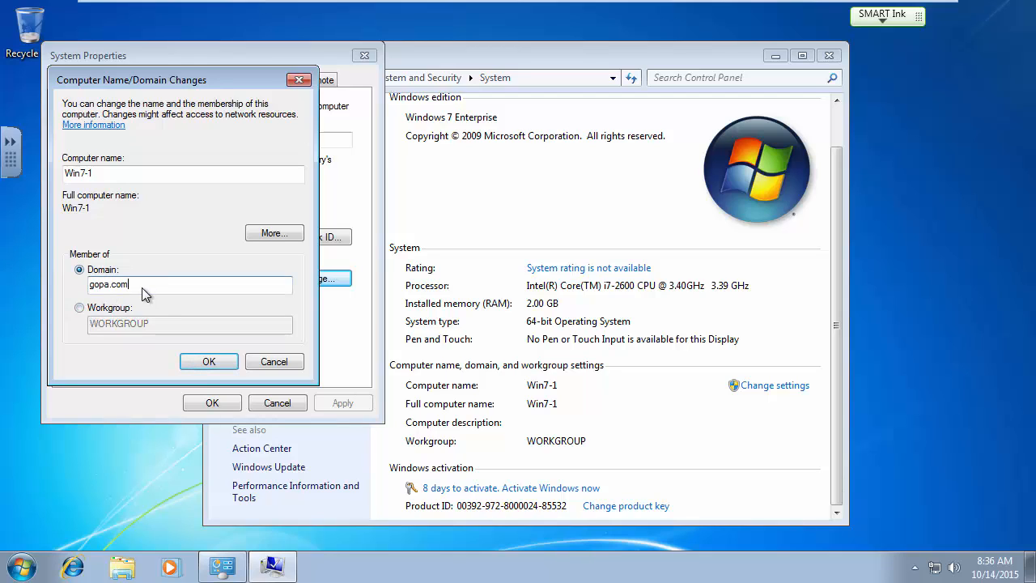
pyautogui.click(106, 174)
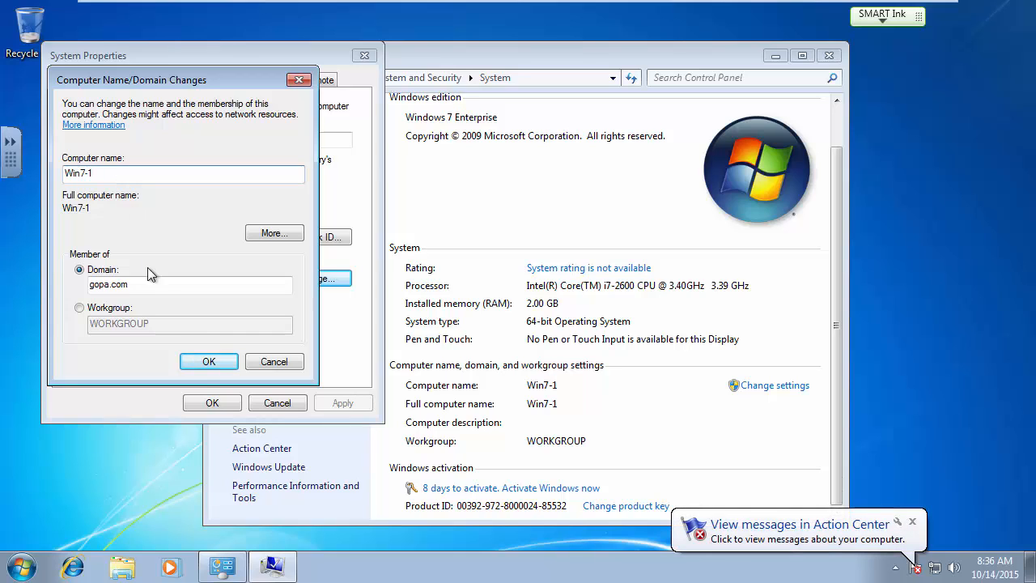
pyautogui.click(208, 365)
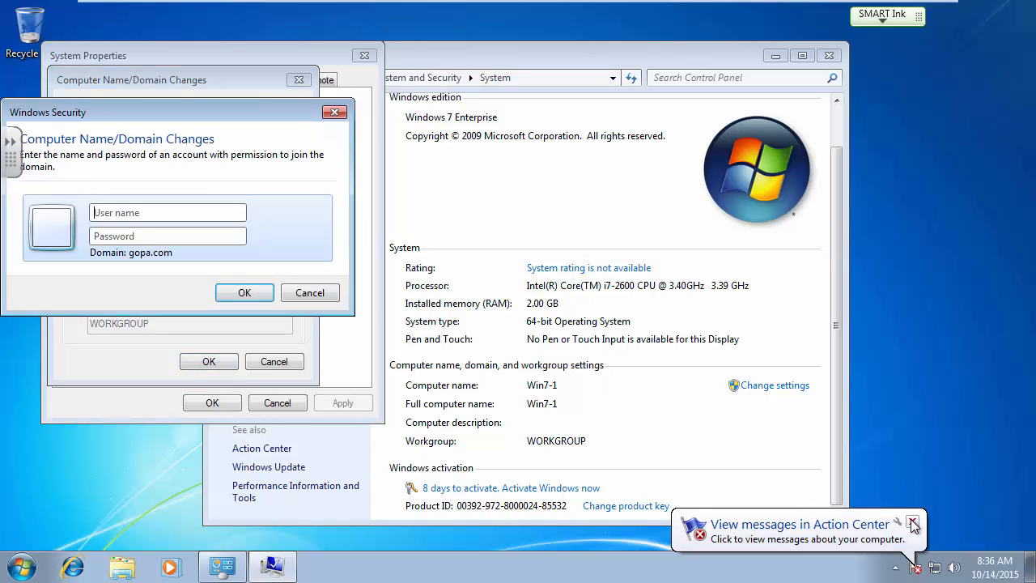
# Join gopa.com with the domain administrator's user name and password, acknowledging the welcome and restart messages.
pyautogui.click(912, 522)
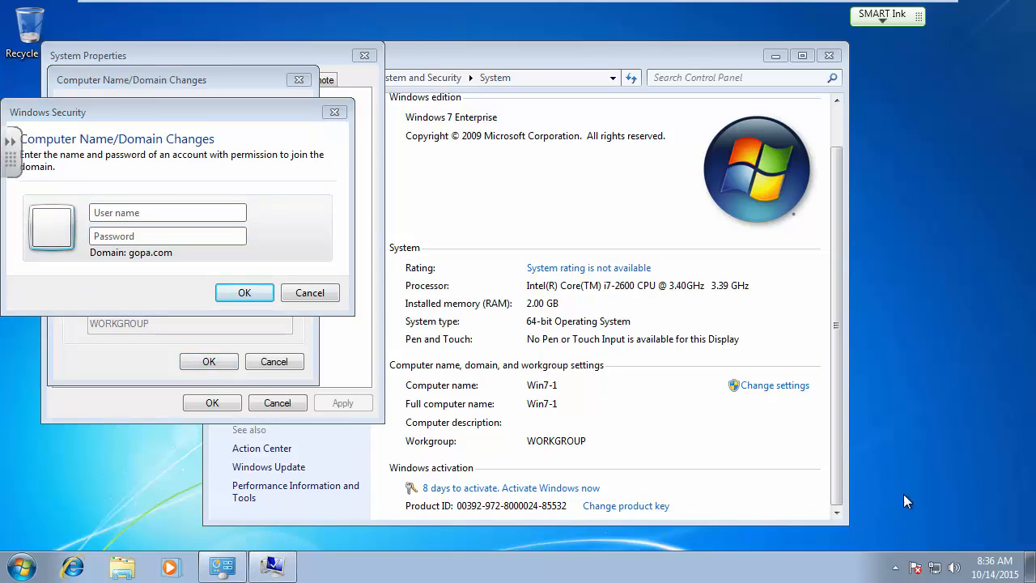
pyautogui.click(168, 211)
pyautogui.write('administrator')
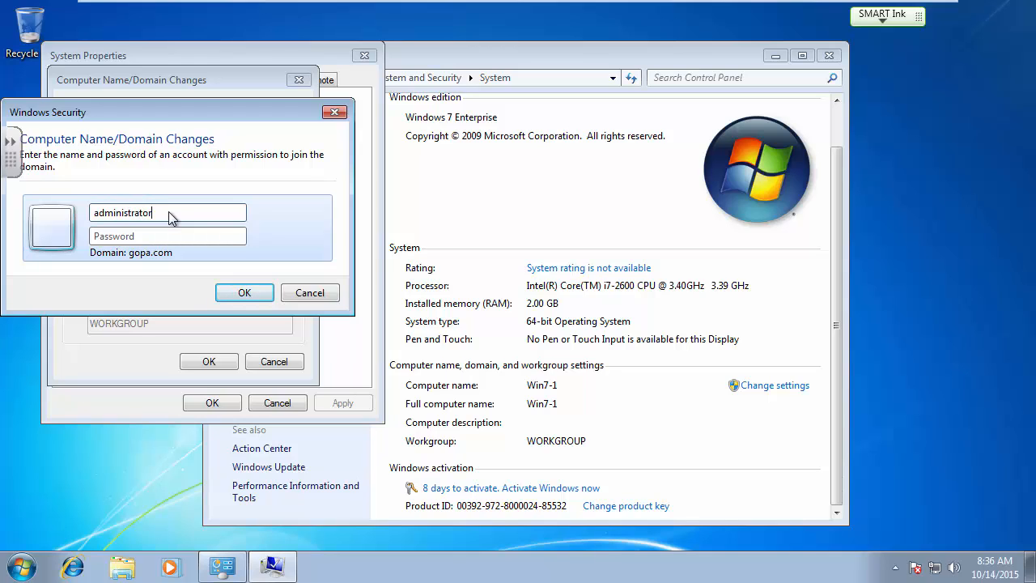
pyautogui.press('Tab')
pyautogui.write('Password1')
pyautogui.click(251, 293)
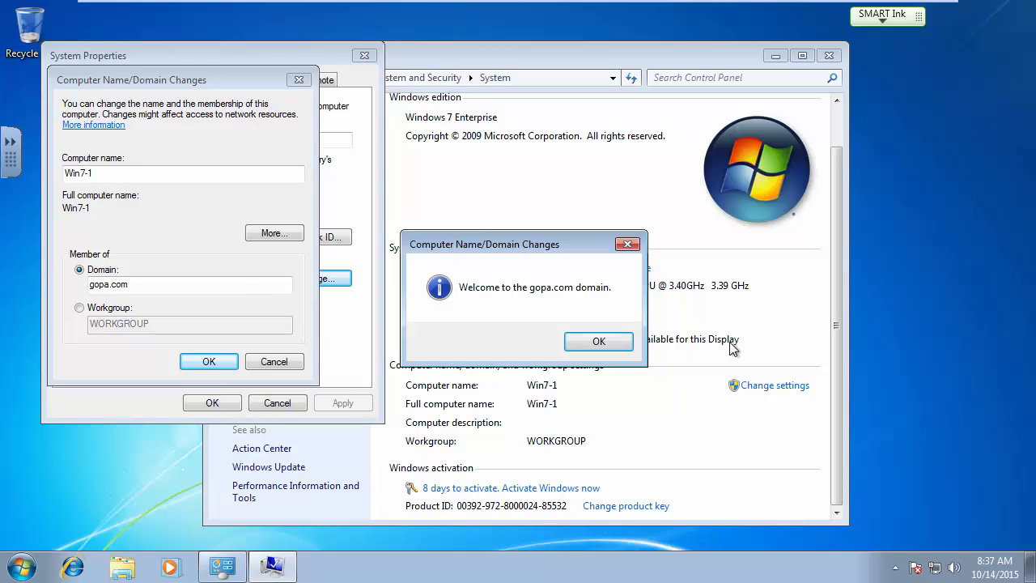
pyautogui.click(608, 347)
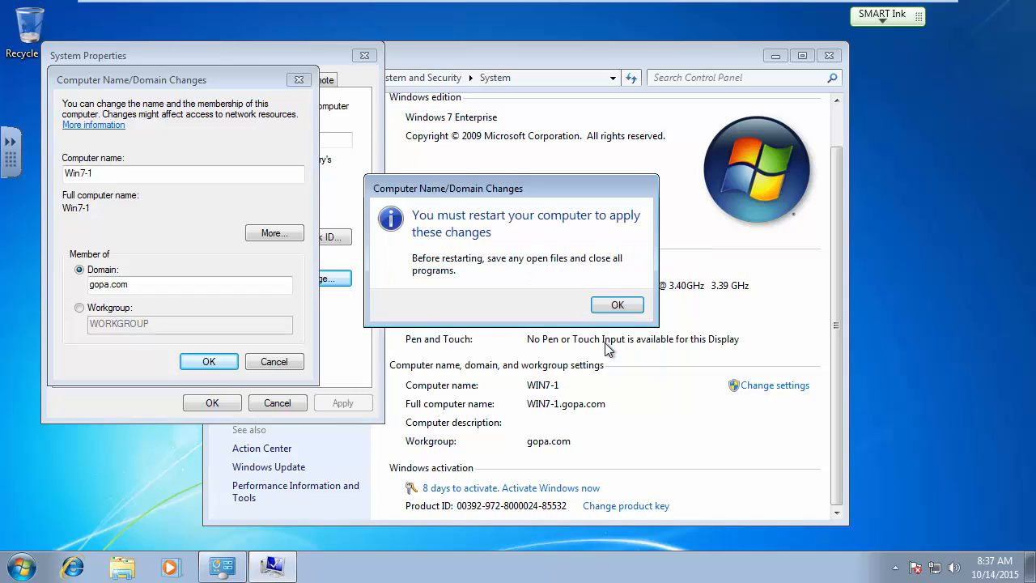
pyautogui.click(617, 305)
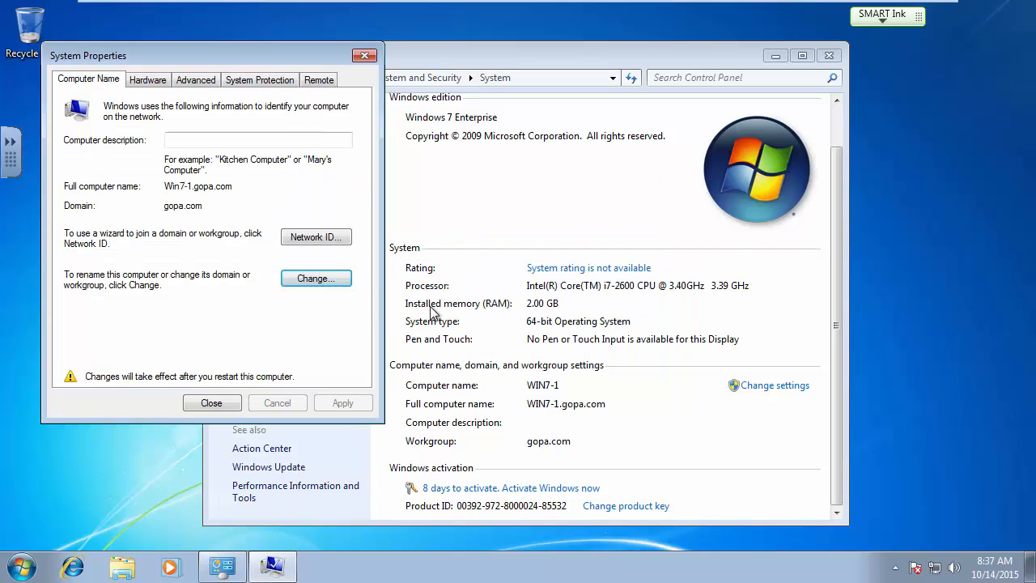
pyautogui.click(211, 403)
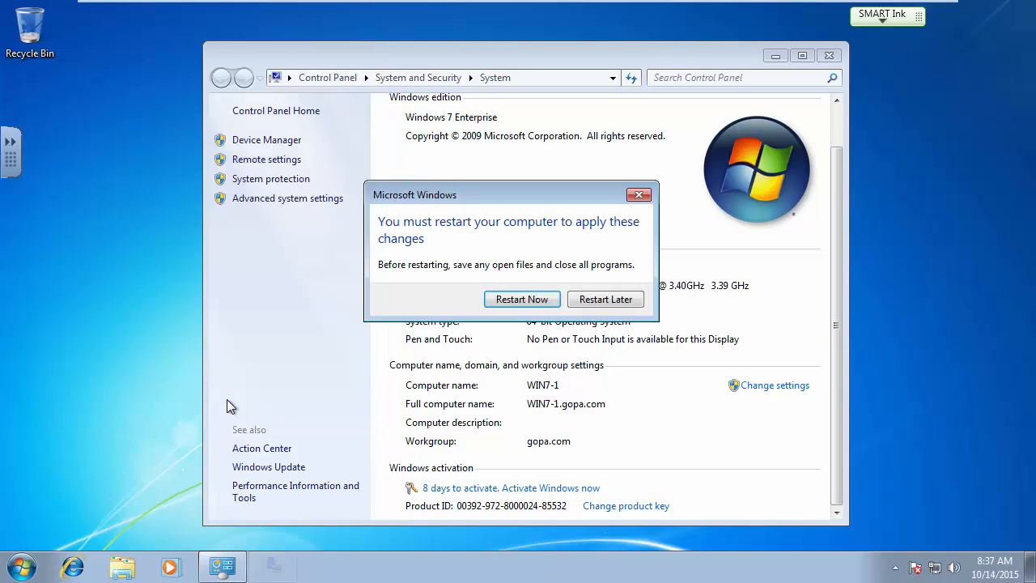
# Restart Windows 7 now to apply the gopa.com domain membership.
pyautogui.click(531, 307)
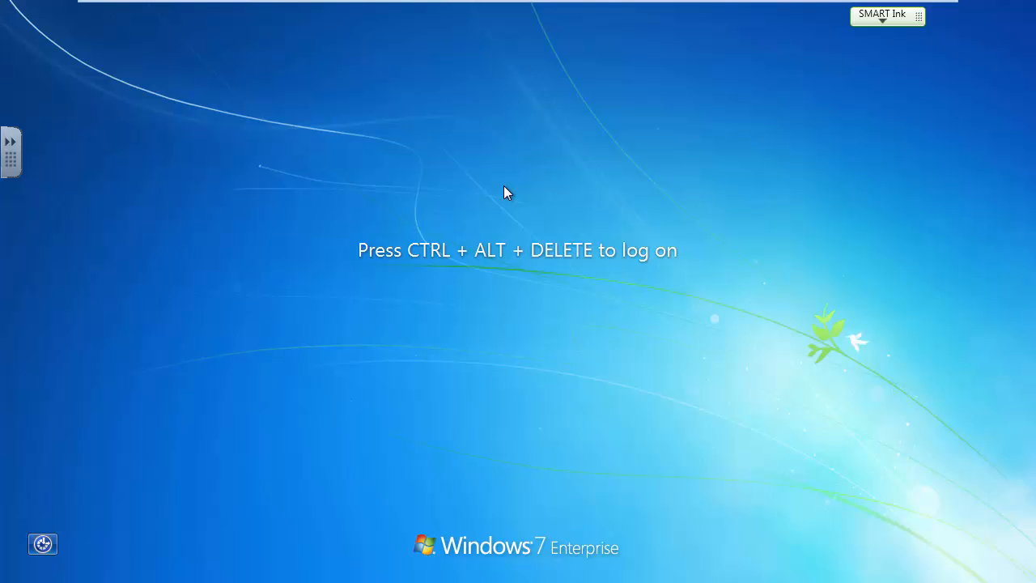
# Switch from the local student account to Other User and log on as a GOPA domain user with their password.
pyautogui.hotkey('ctrl', 'alt', 'Delete')
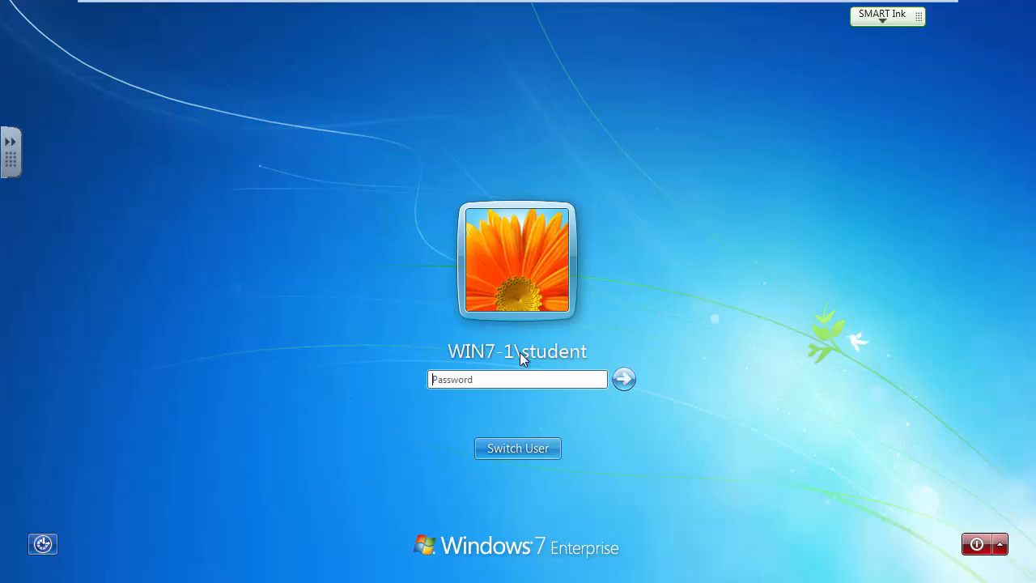
pyautogui.click(524, 447)
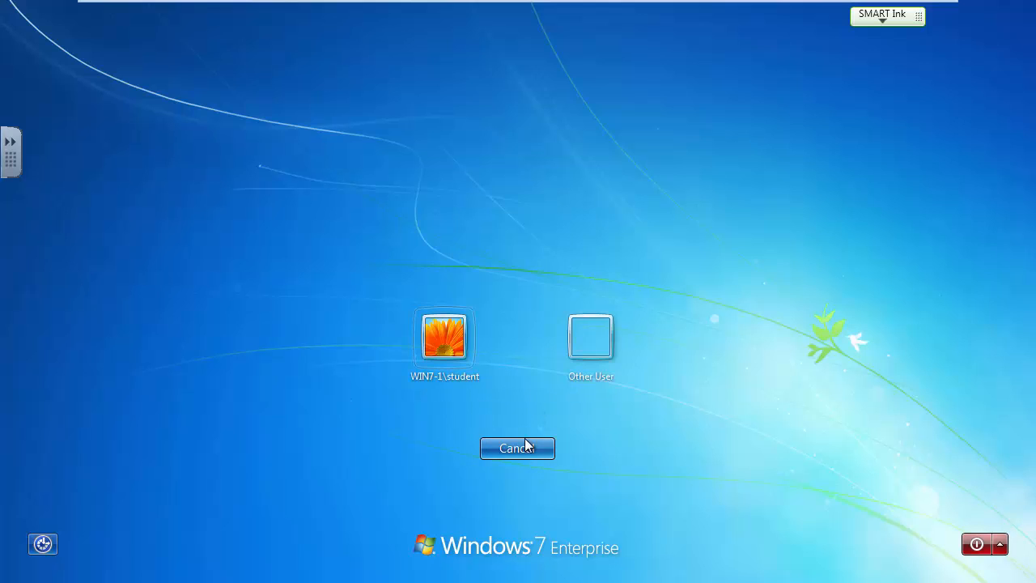
pyautogui.click(589, 337)
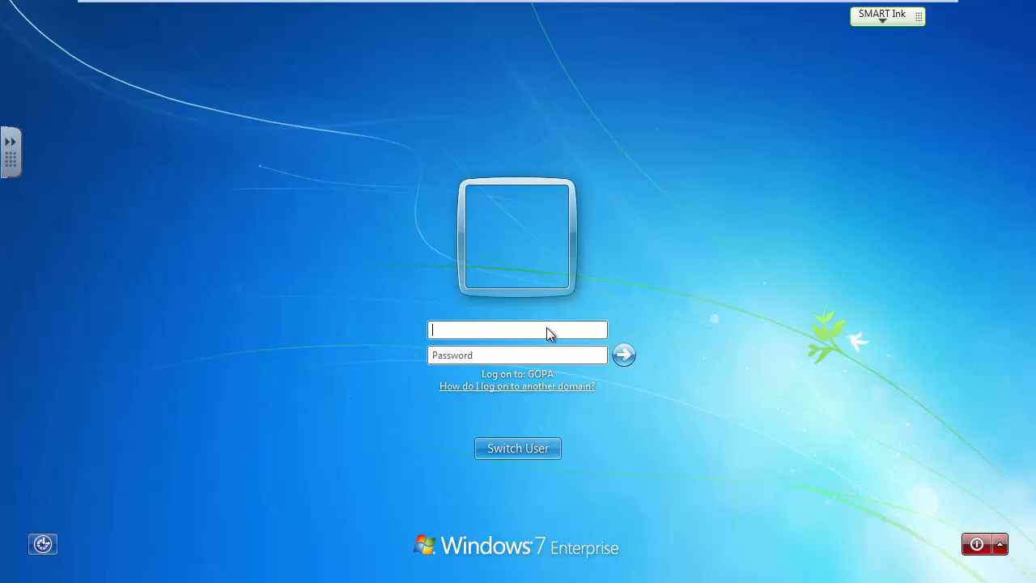
pyautogui.write('robert')
pyautogui.press('Tab')
pyautogui.write('****')
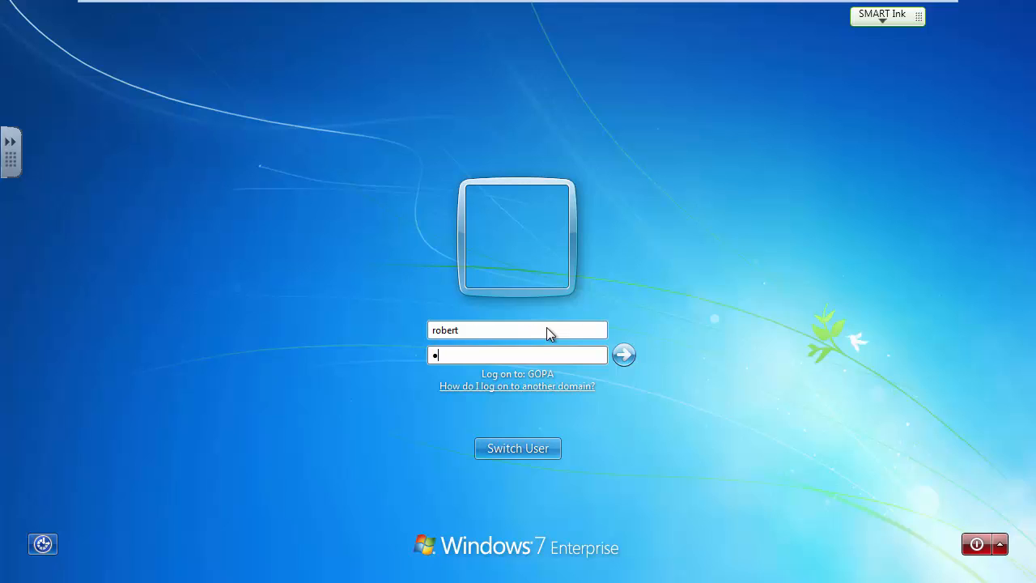
pyautogui.write('***')
pyautogui.press('Return')
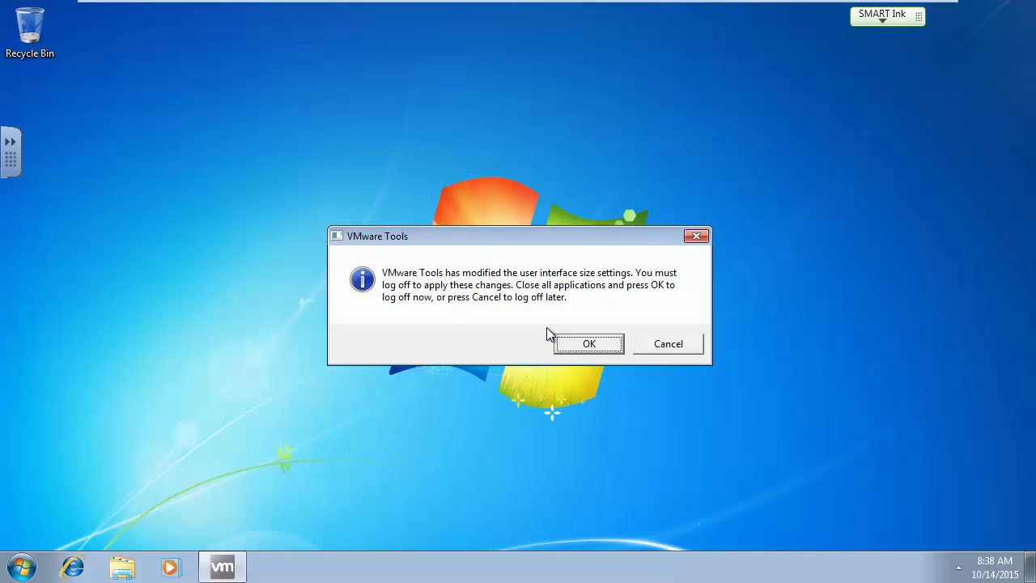
# Decline the VMware Tools log-off prompt and view Network in Windows Explorer, which shows 0 items.
pyautogui.click(665, 346)
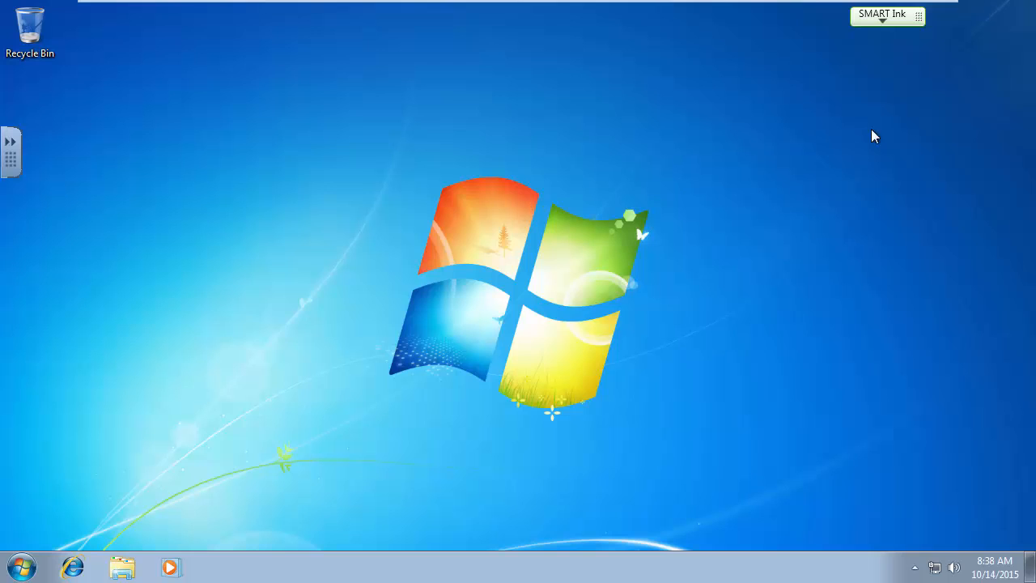
pyautogui.press('Num_Lock')
pyautogui.press('Num_Lock')
pyautogui.click(122, 569)
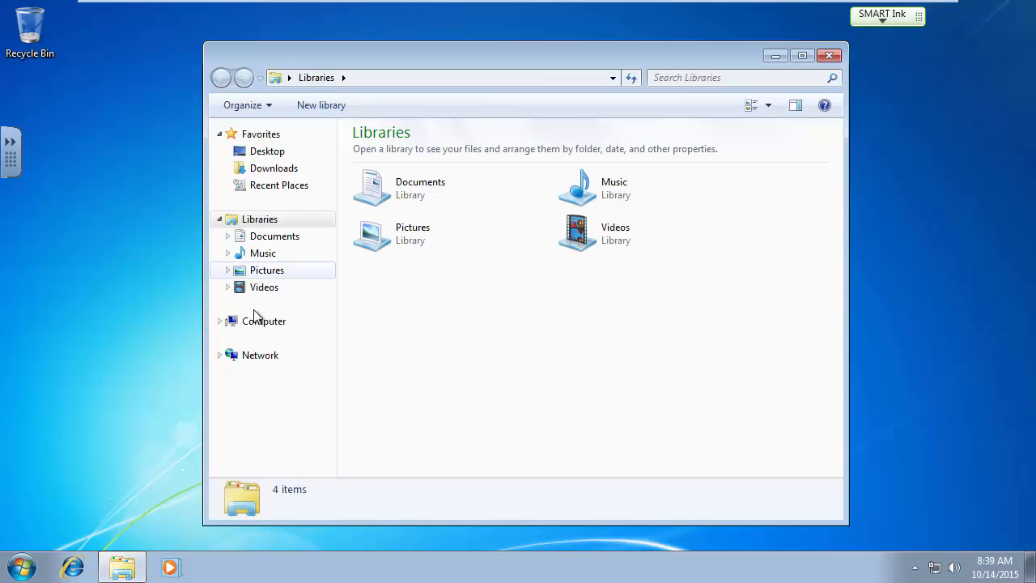
pyautogui.click(252, 360)
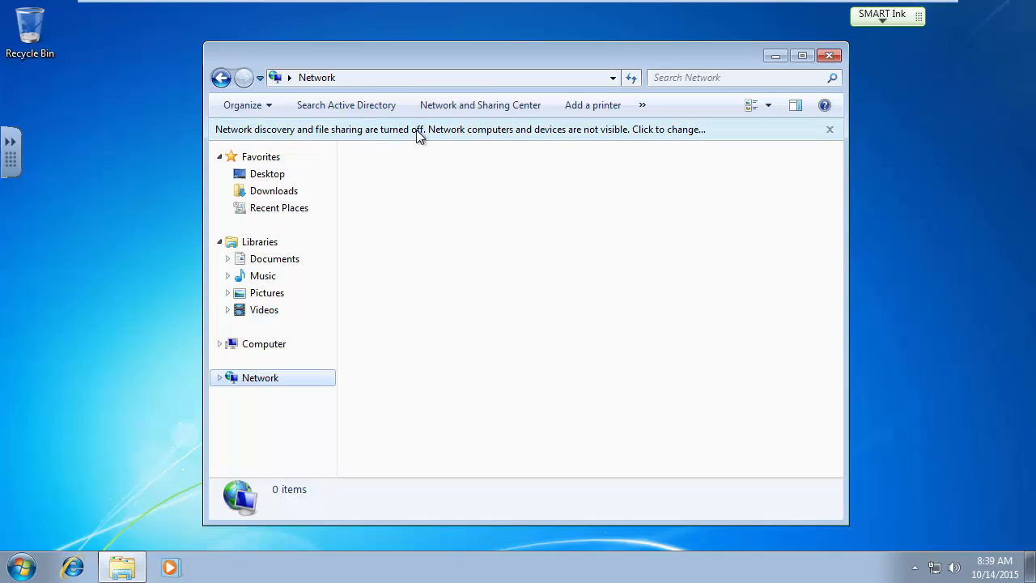
# Turn on network discovery and file sharing, approving with the administrator account's credentials.
pyautogui.click(507, 131)
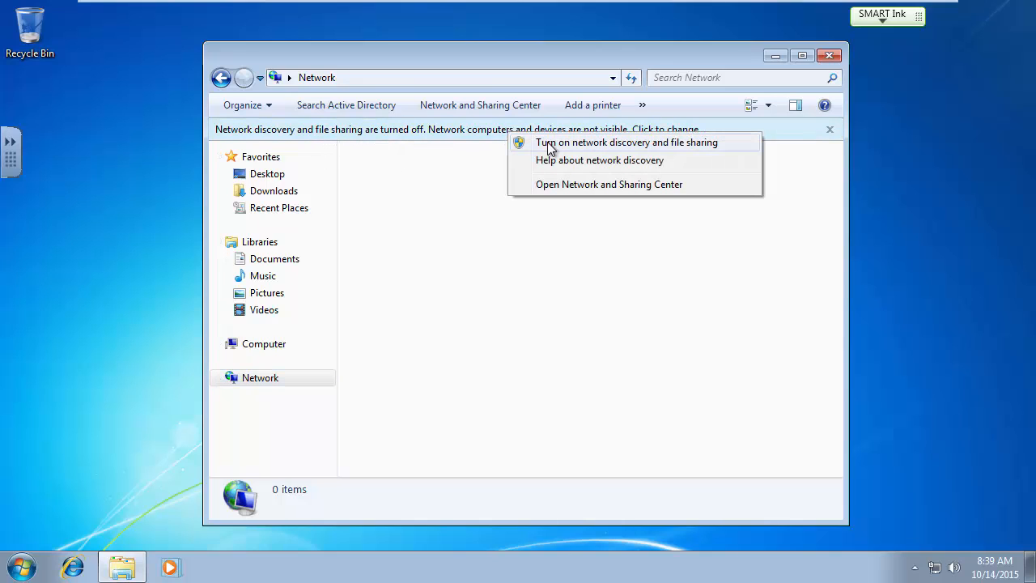
pyautogui.click(592, 146)
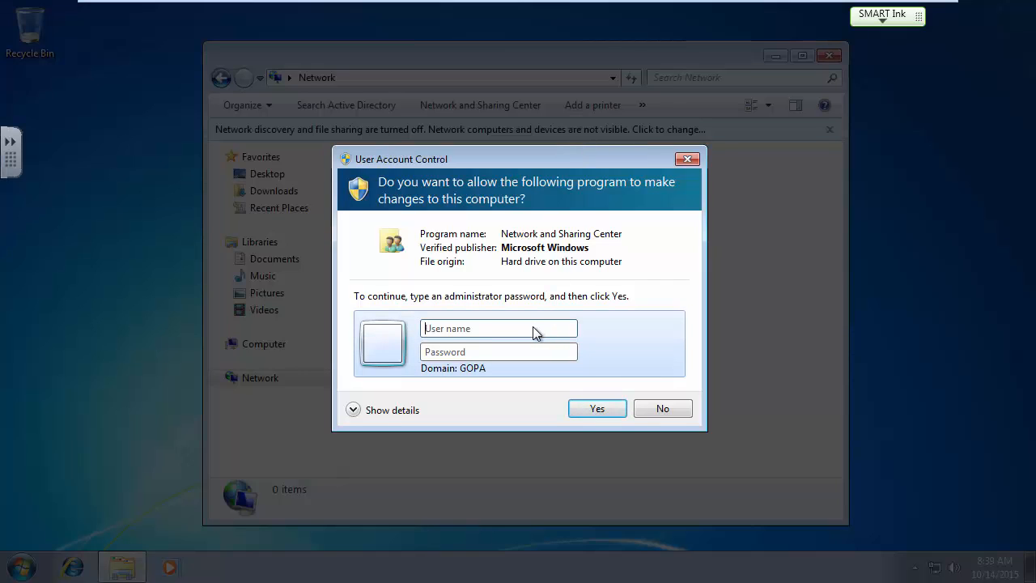
pyautogui.click(532, 327)
pyautogui.write('administrator')
pyautogui.press('Tab')
pyautogui.write('••••••••')
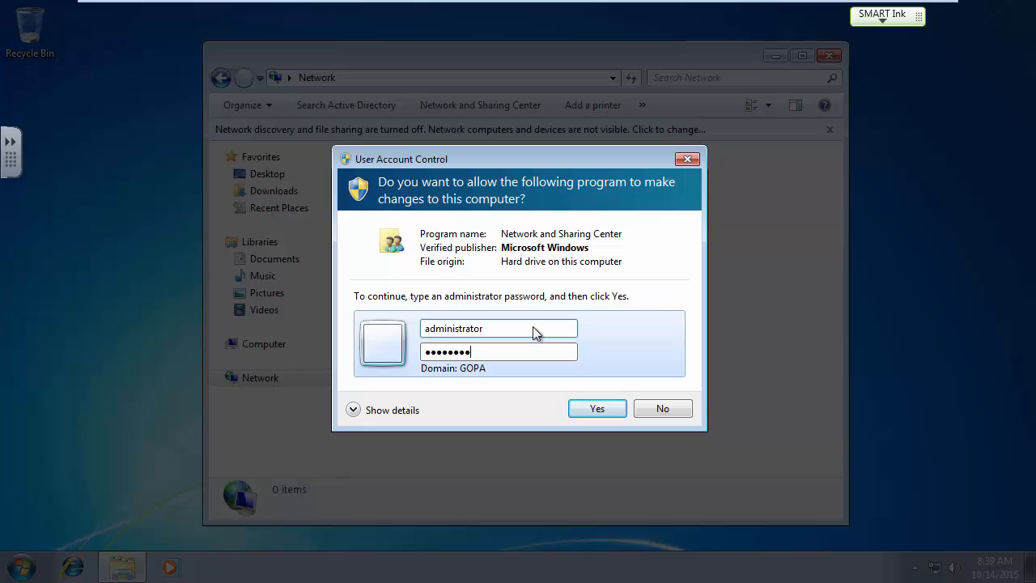
pyautogui.click(592, 410)
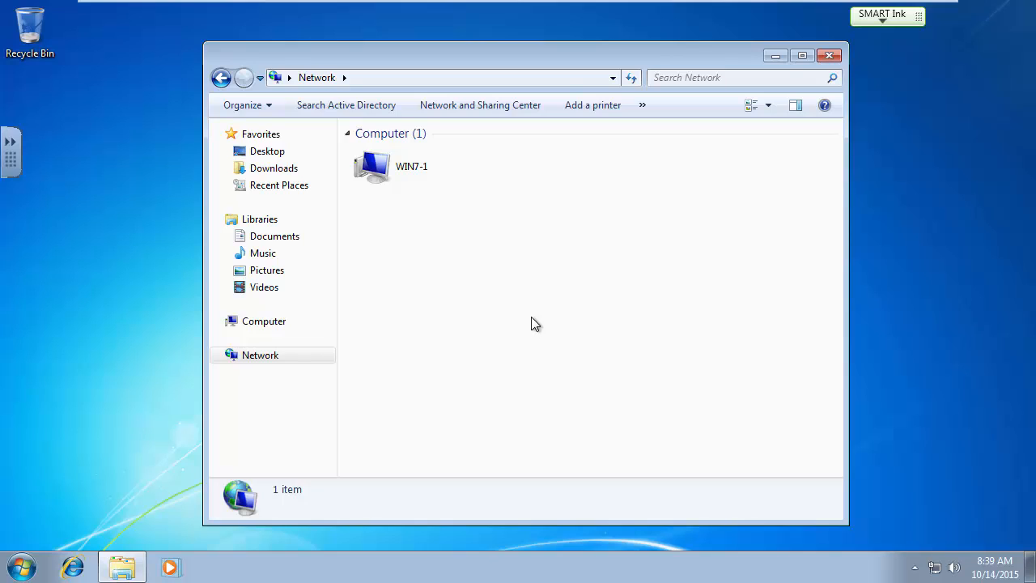
pyautogui.rightClick(22, 562)
# Log off the Windows 7 guest from the Start menu and log back on with the domain user's password.
pyautogui.click(63, 493)
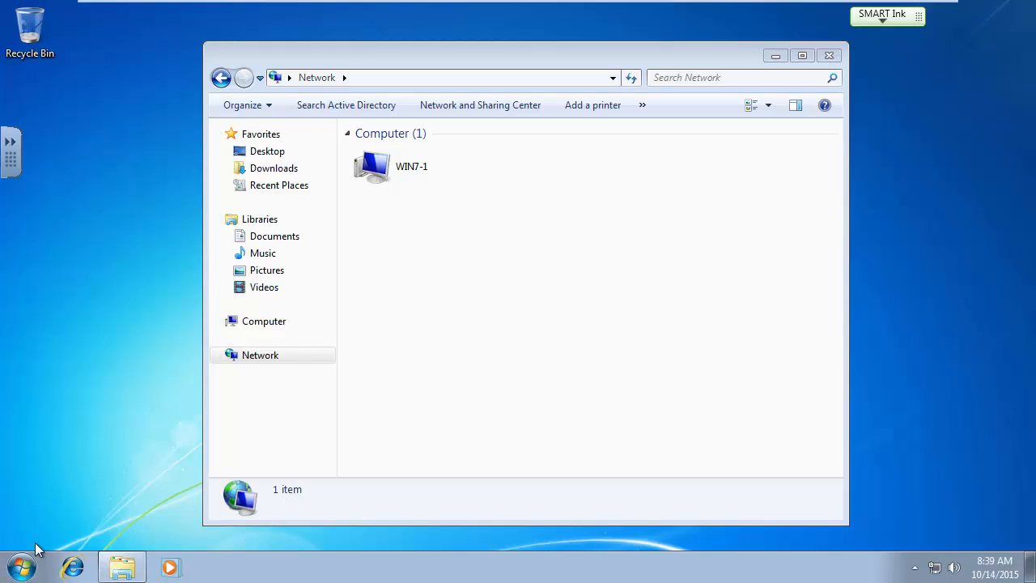
pyautogui.click(23, 566)
pyautogui.click(281, 525)
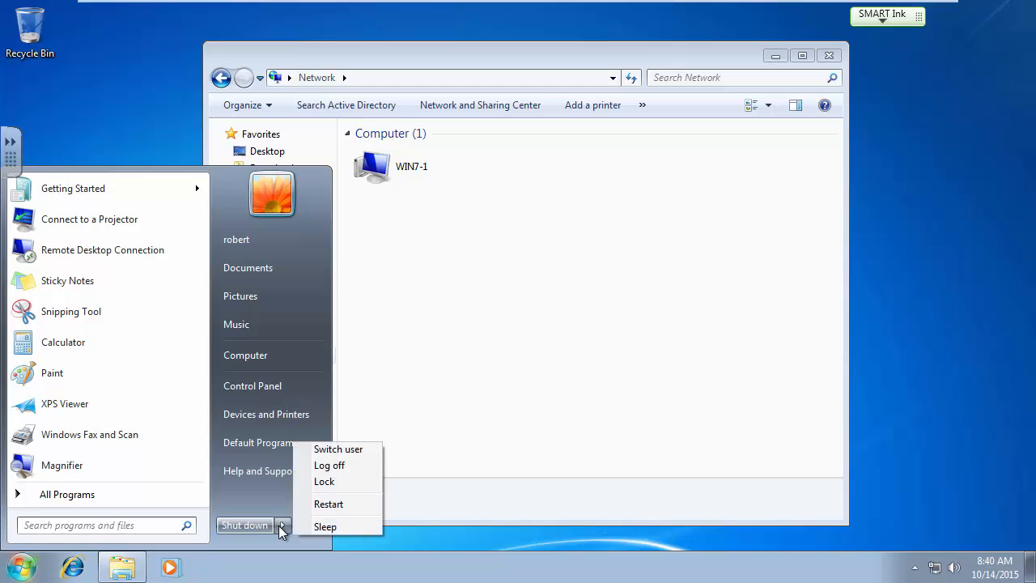
pyautogui.click(324, 466)
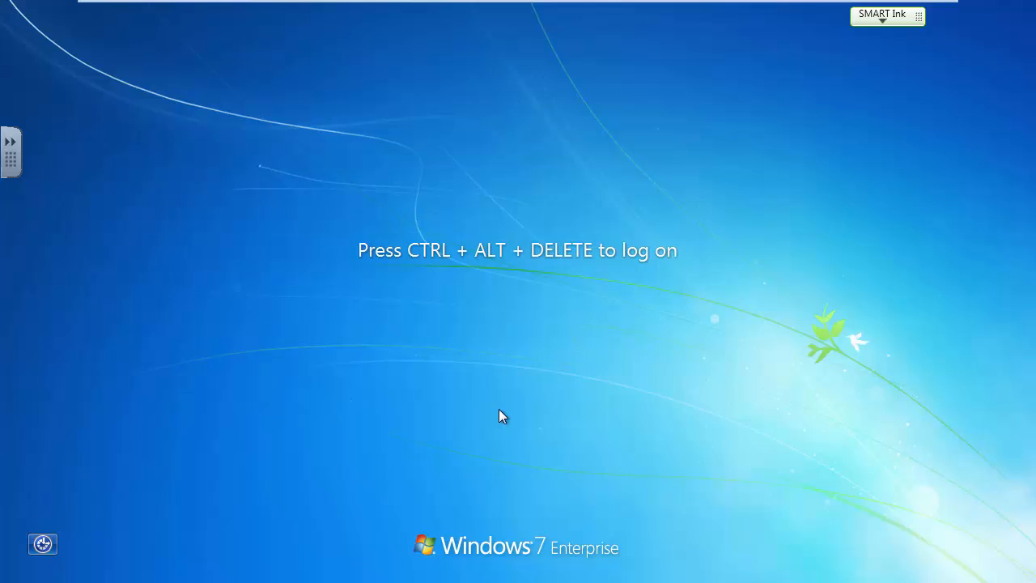
pyautogui.hotkey('ctrl', 'alt', 'Delete')
pyautogui.write('•••••••')
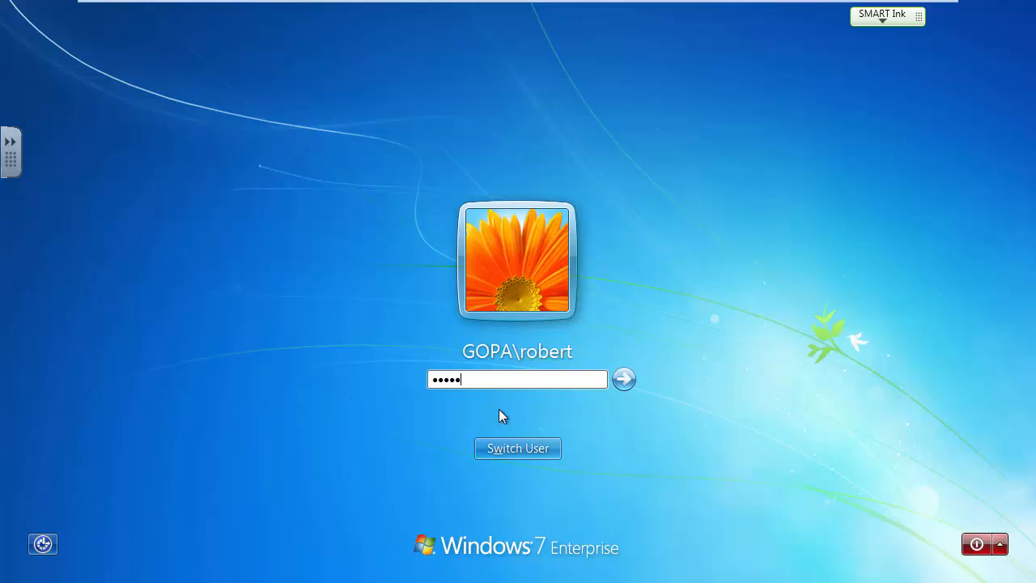
pyautogui.press('Return')
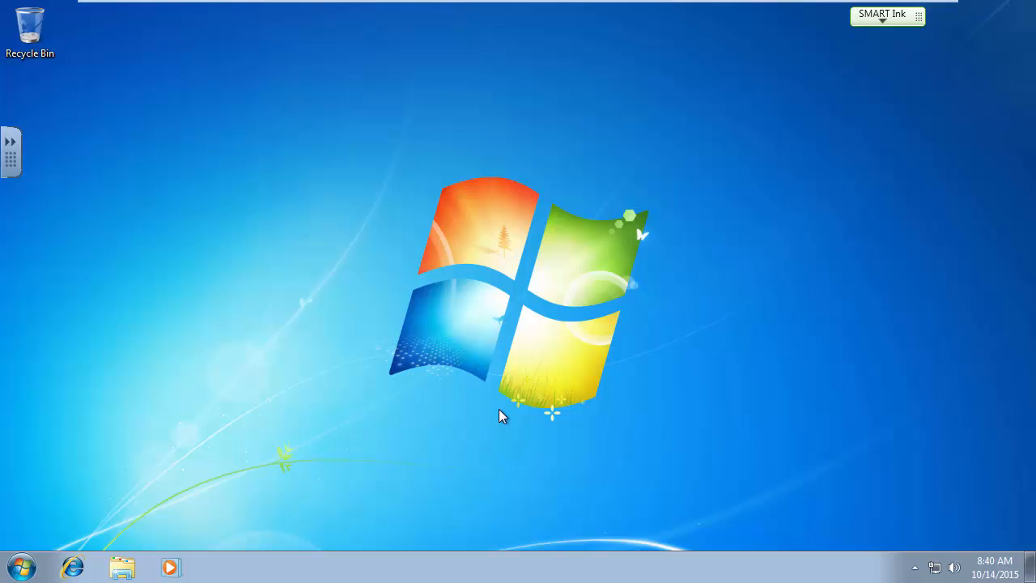
# Browse Network to server 2012-1, look inside netlogon and sysvol, then open the data share.
pyautogui.click(122, 567)
pyautogui.click(250, 356)
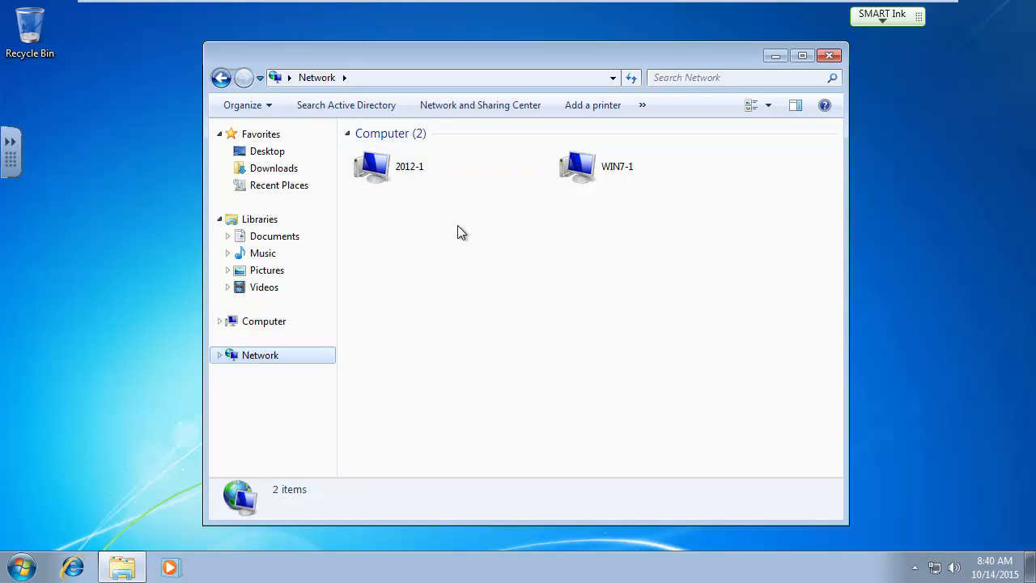
pyautogui.doubleClick(384, 167)
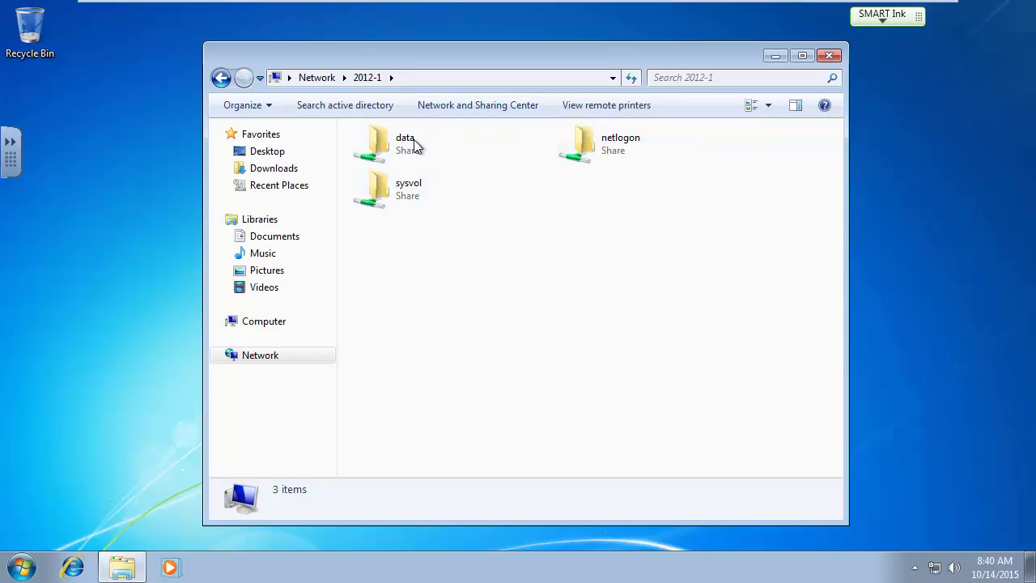
pyautogui.doubleClick(609, 147)
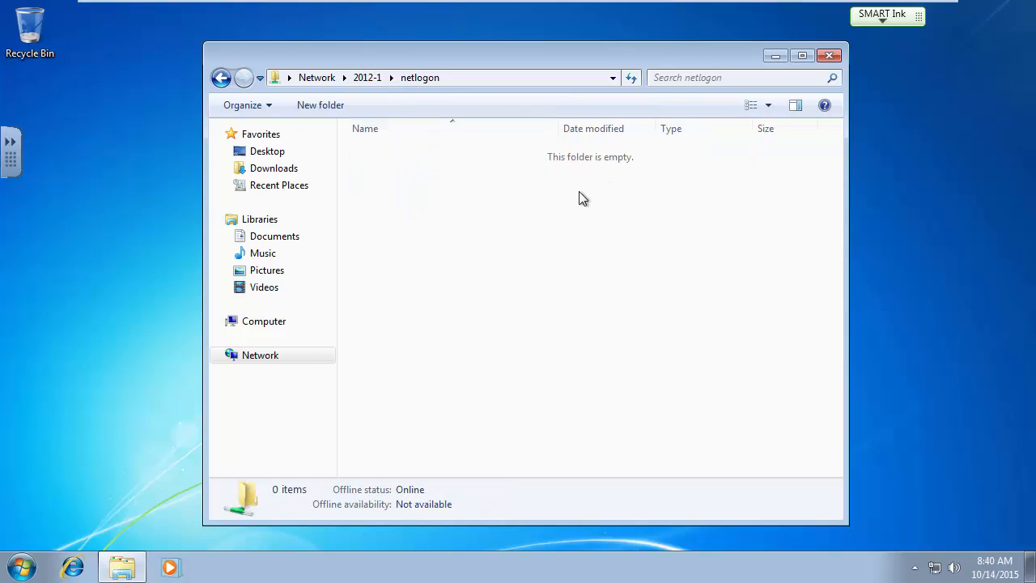
pyautogui.click(368, 77)
pyautogui.doubleClick(402, 182)
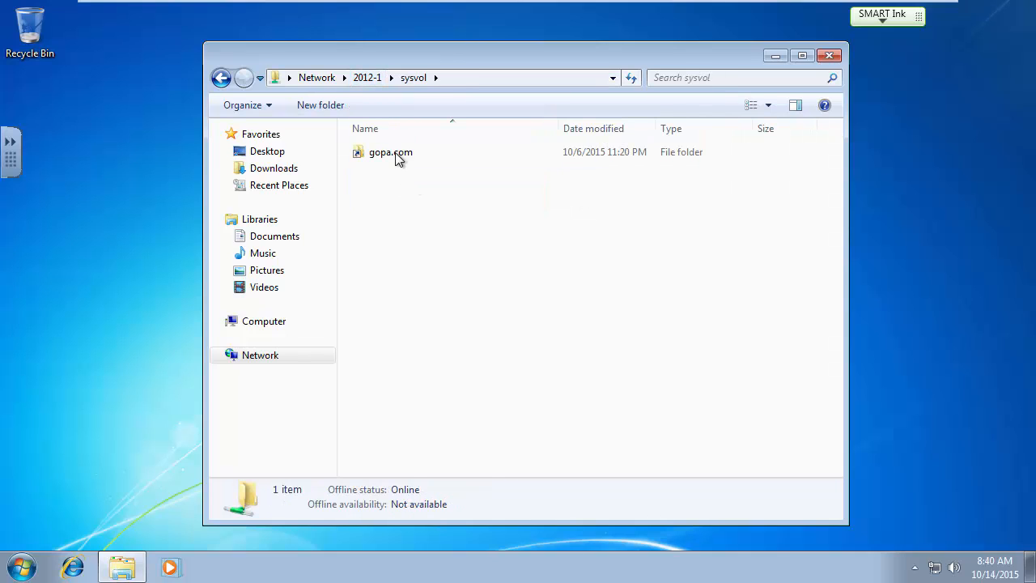
pyautogui.click(372, 78)
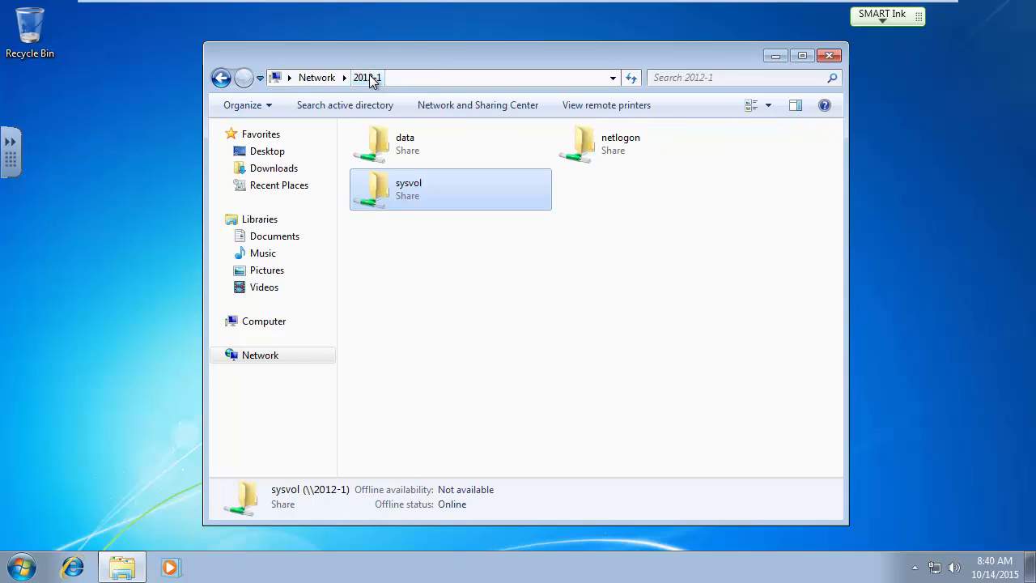
pyautogui.doubleClick(399, 144)
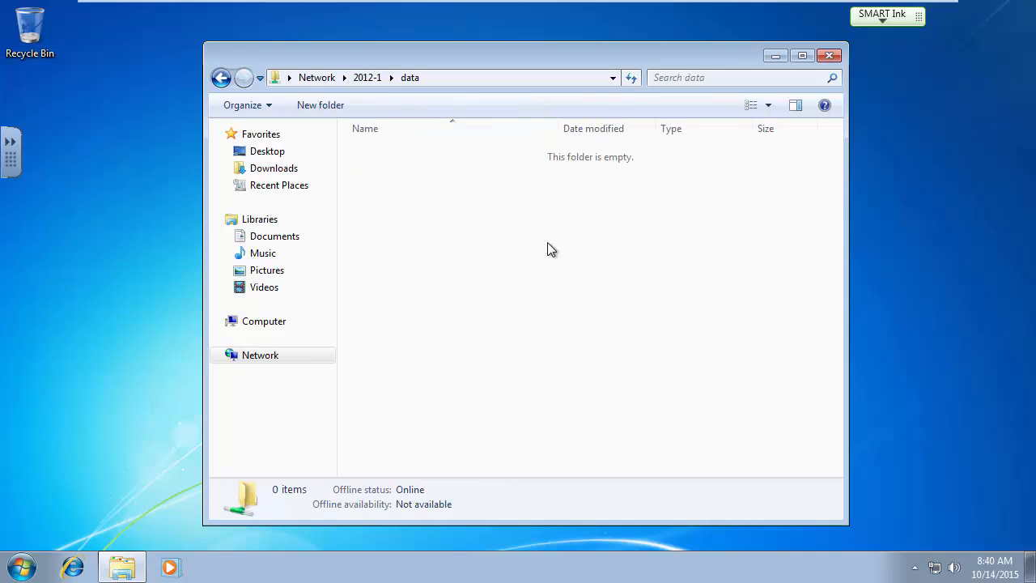
pyautogui.rightClick(457, 240)
pyautogui.moveTo(540, 401)
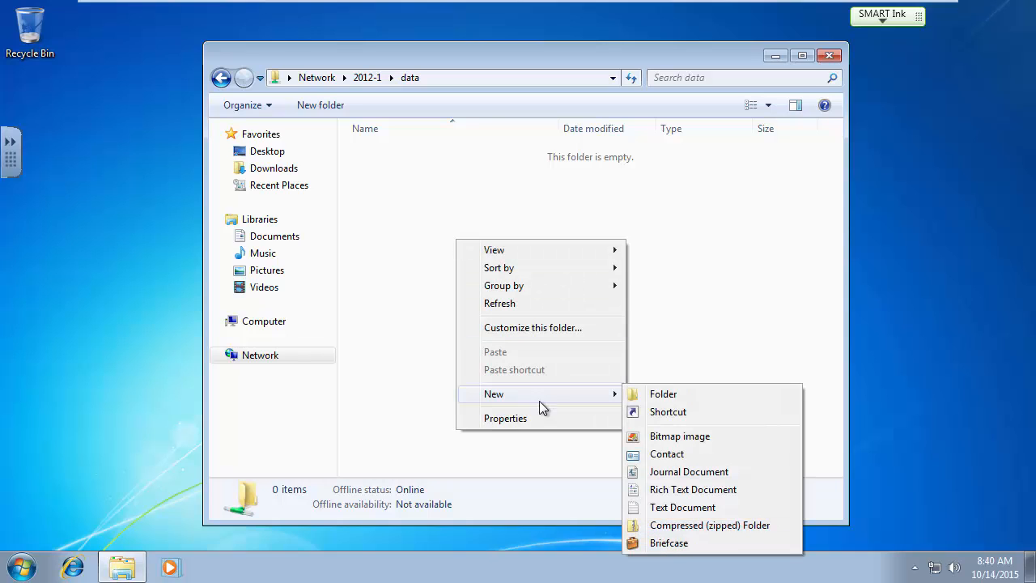
pyautogui.click(662, 395)
pyautogui.click(597, 334)
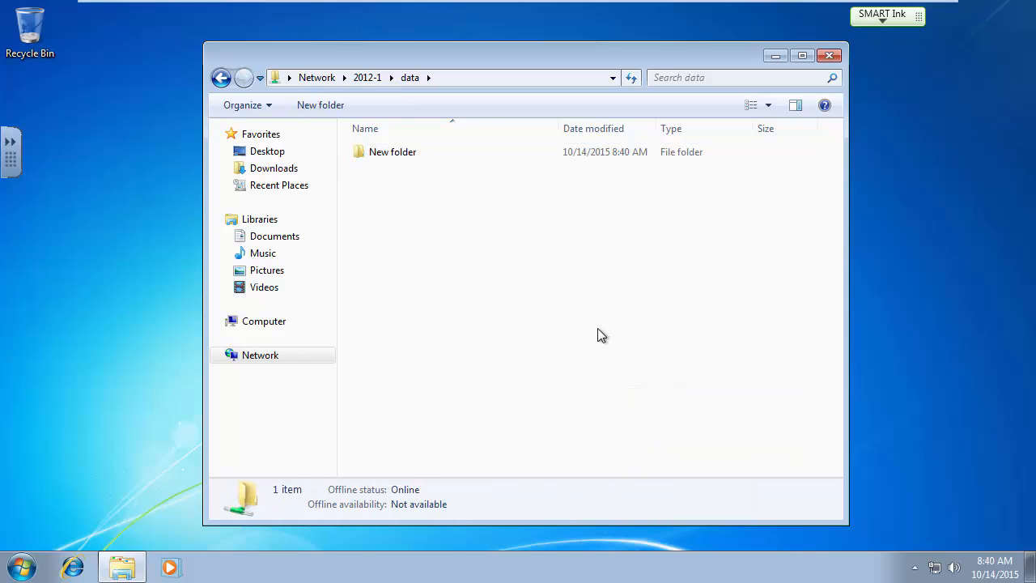
pyautogui.rightClick(427, 230)
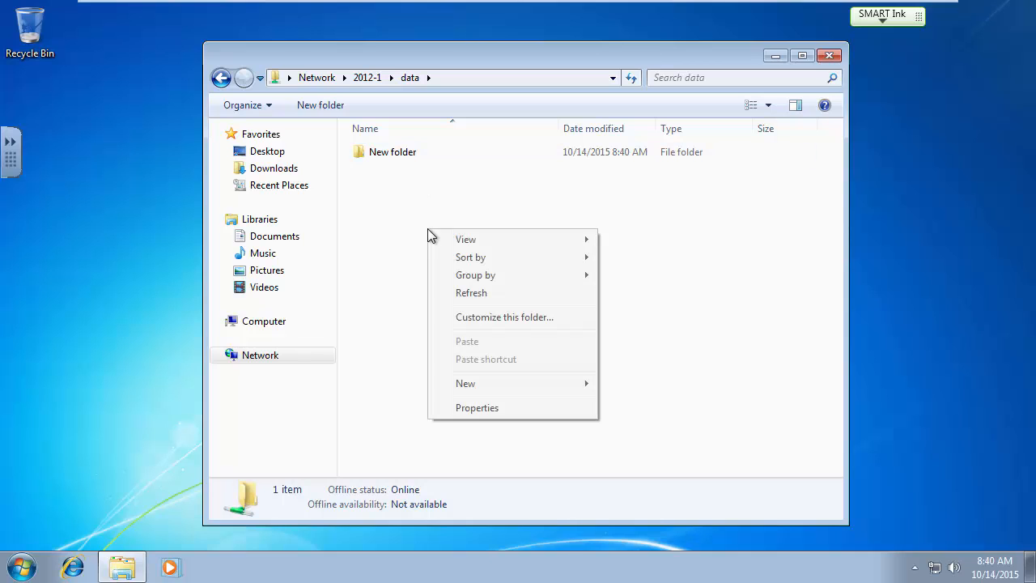
pyautogui.moveTo(488, 385)
pyautogui.click(615, 386)
pyautogui.click(485, 324)
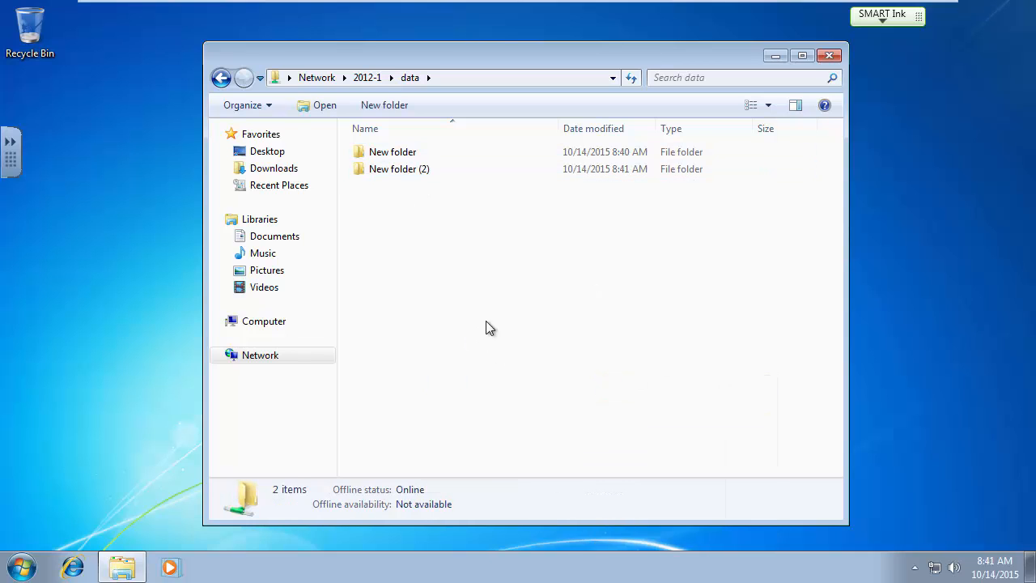
pyautogui.moveTo(485, 256); pyautogui.dragTo(377, 150)
pyautogui.hotkey('shift', 'Delete')
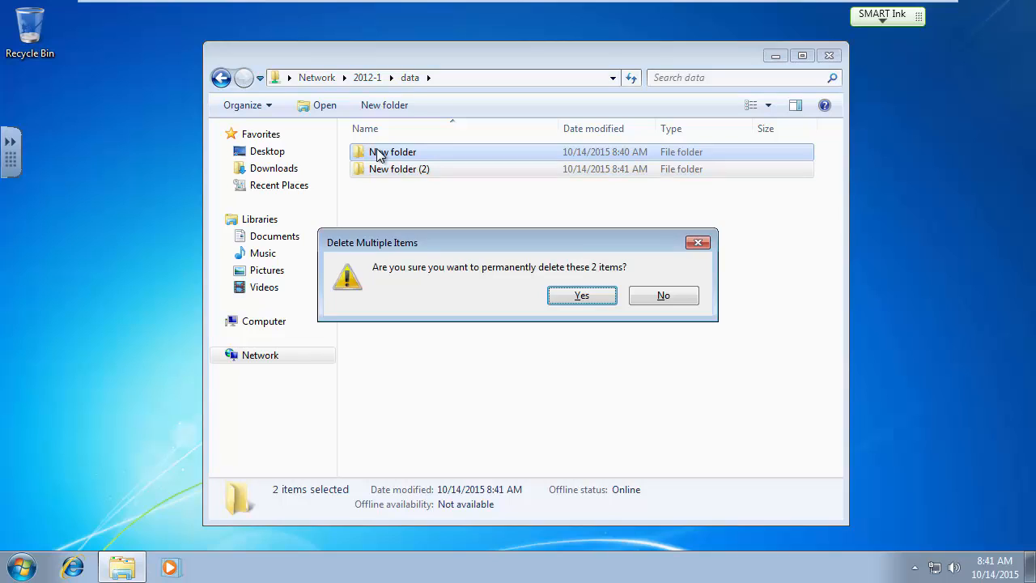
pyautogui.click(582, 295)
pyautogui.rightClick(451, 241)
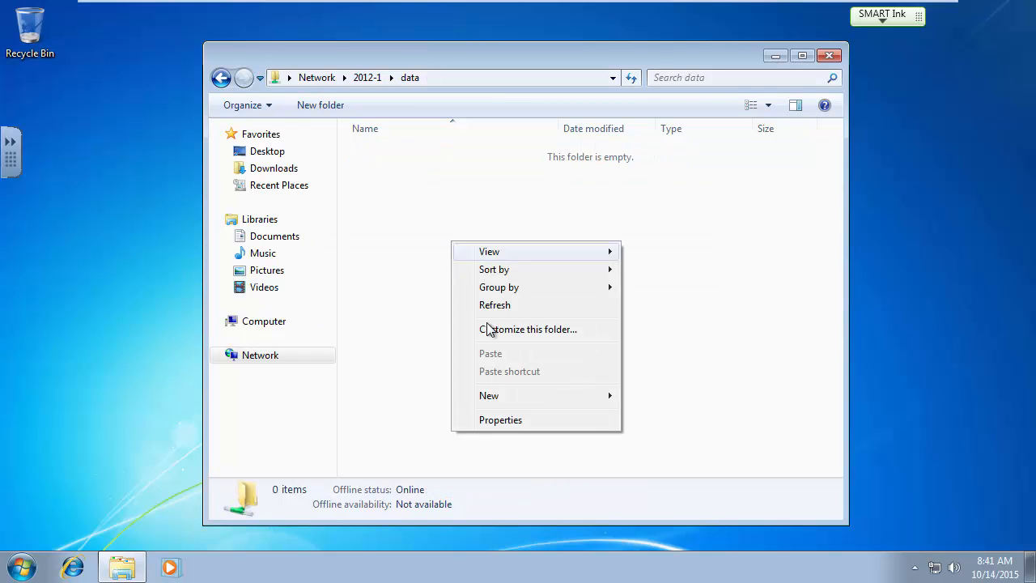
pyautogui.moveTo(507, 396)
pyautogui.click(655, 396)
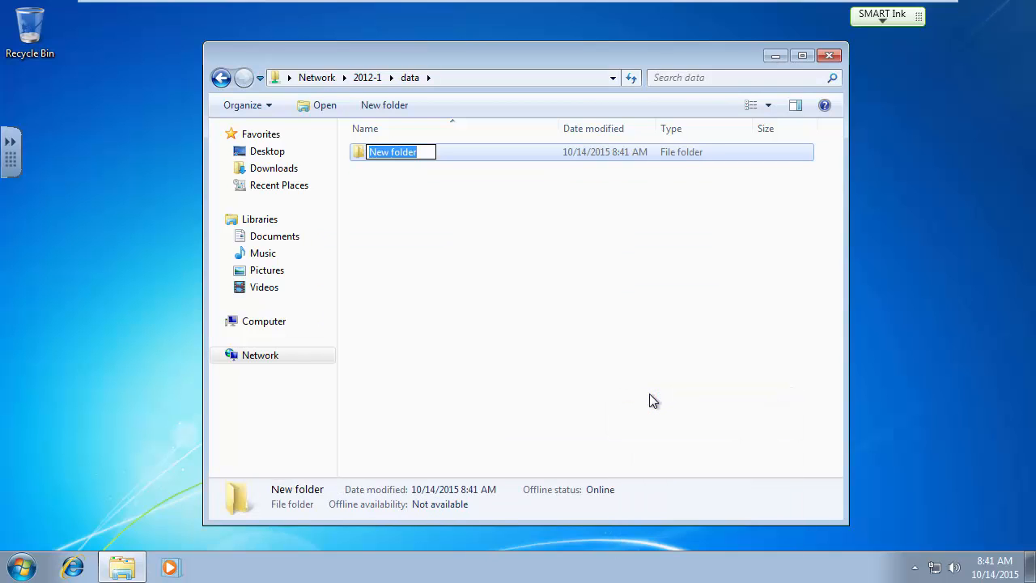
pyautogui.write('Accoutning')
pyautogui.press('BackSpace')
pyautogui.press('BackSpace')
pyautogui.press('BackSpace')
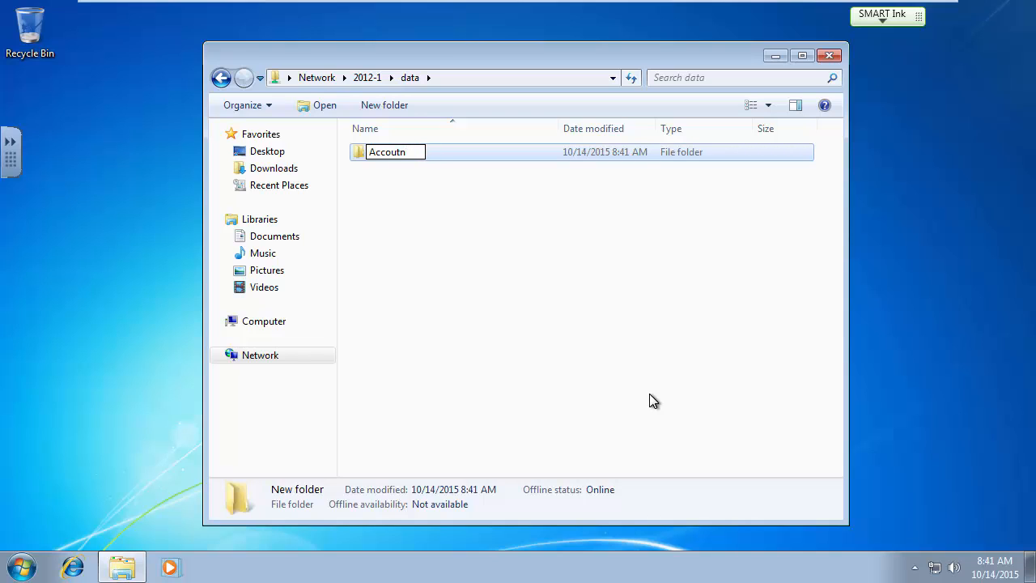
pyautogui.press('BackSpace')
pyautogui.press('BackSpace')
pyautogui.write('nting')
pyautogui.press('Return')
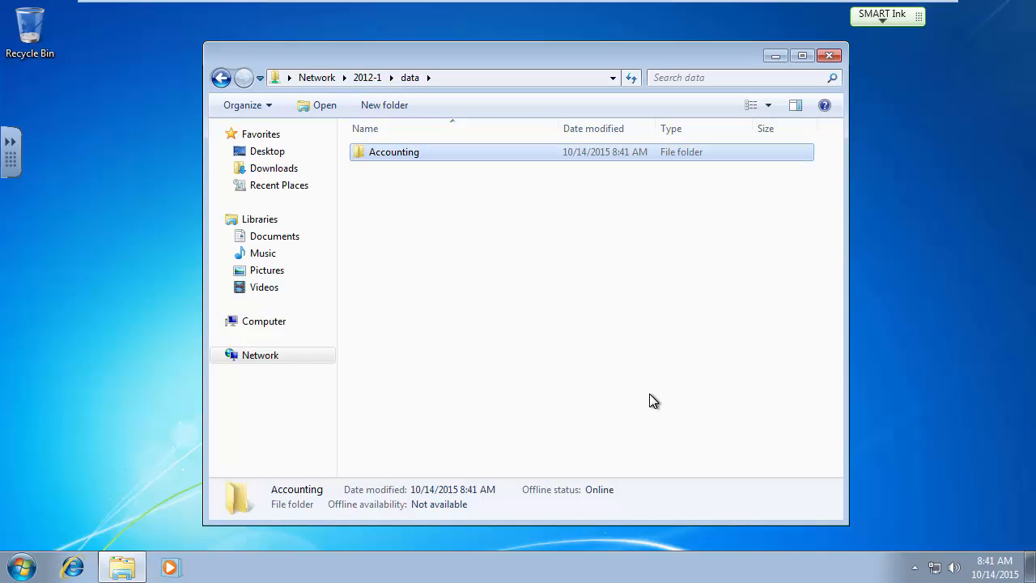
pyautogui.click(414, 266)
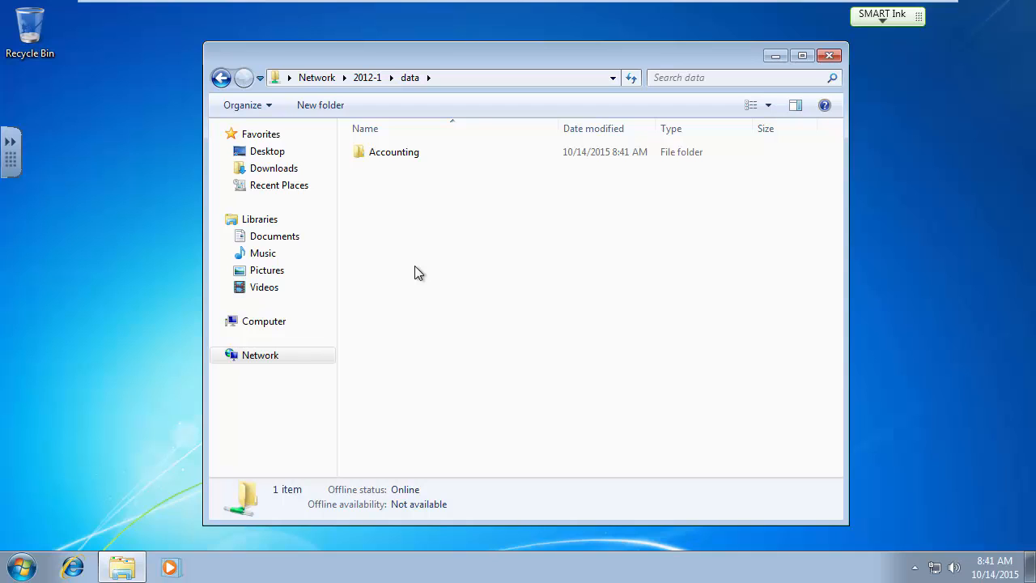
pyautogui.rightClick(401, 157)
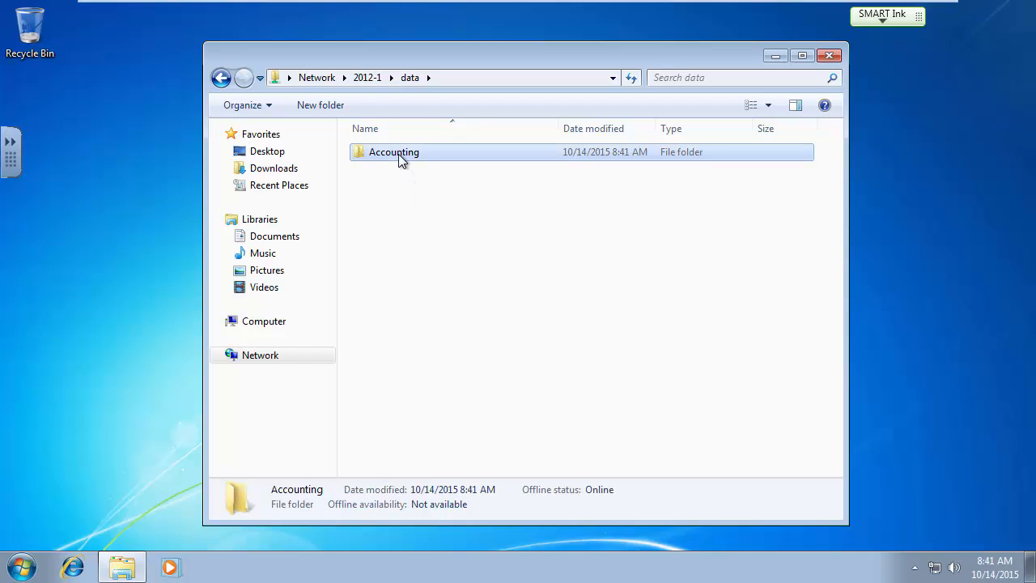
pyautogui.click(439, 334)
pyautogui.click(596, 350)
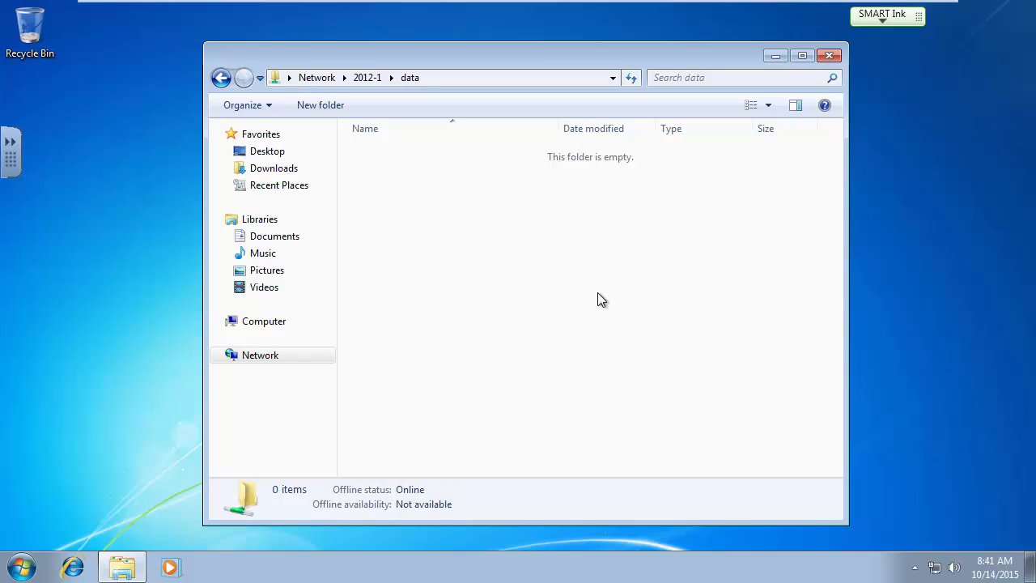
pyautogui.press('Num_Lock')
pyautogui.moveTo(615, 4)
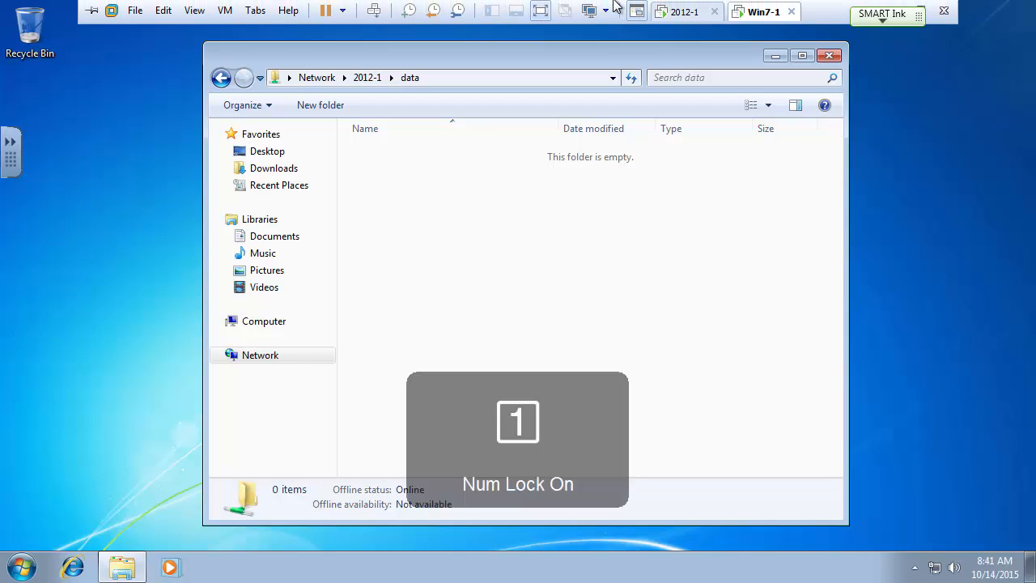
# On server 2012-1, close Active Directory Users and Computers and open DATA (D:) security properties.
pyautogui.click(684, 13)
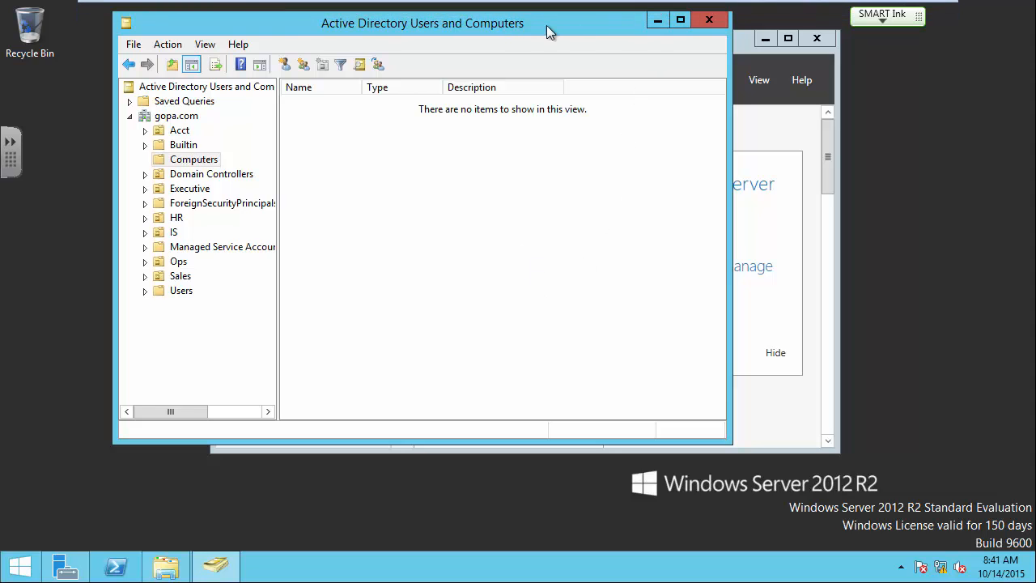
pyautogui.click(707, 24)
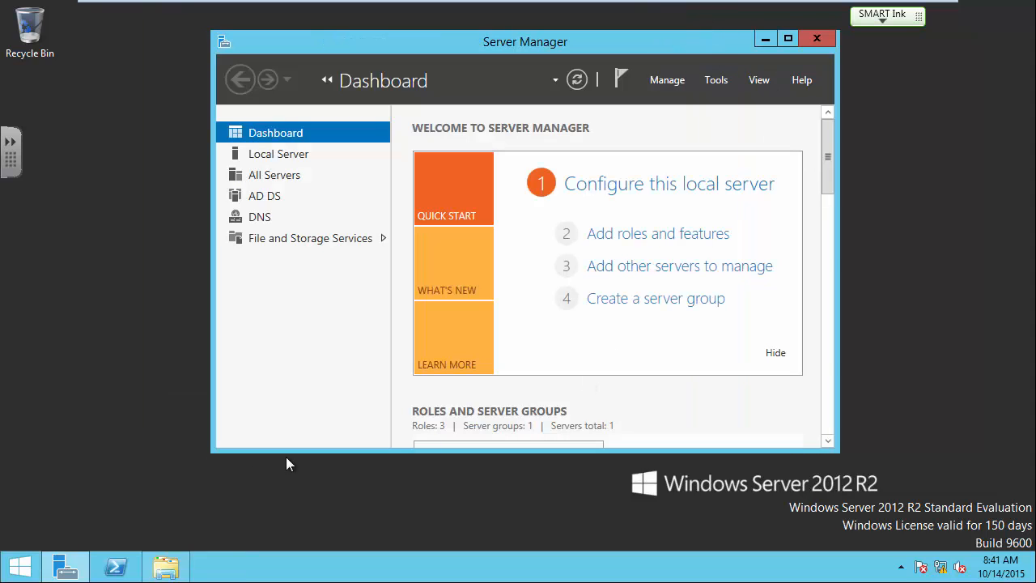
pyautogui.click(166, 565)
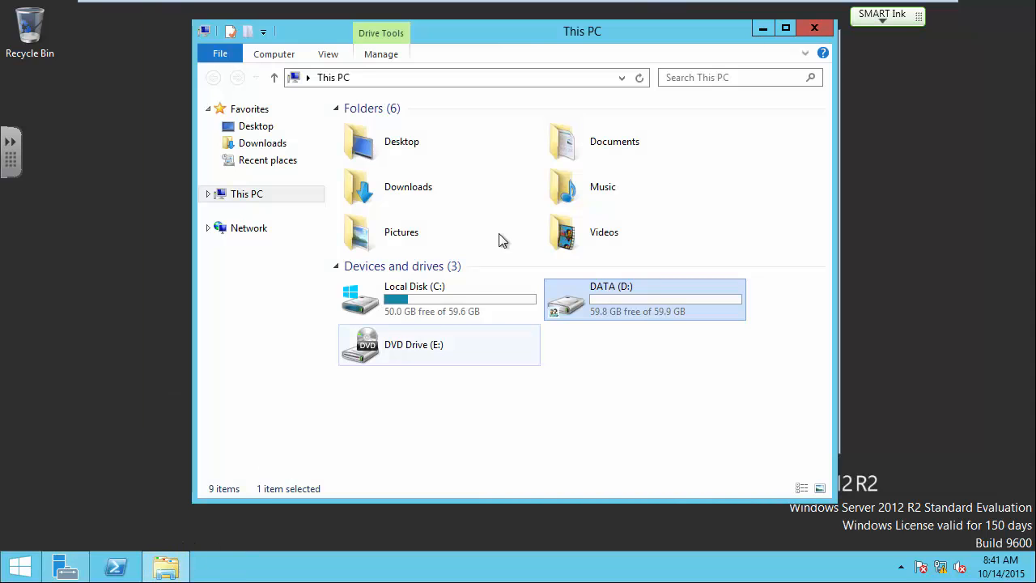
pyautogui.rightClick(613, 295)
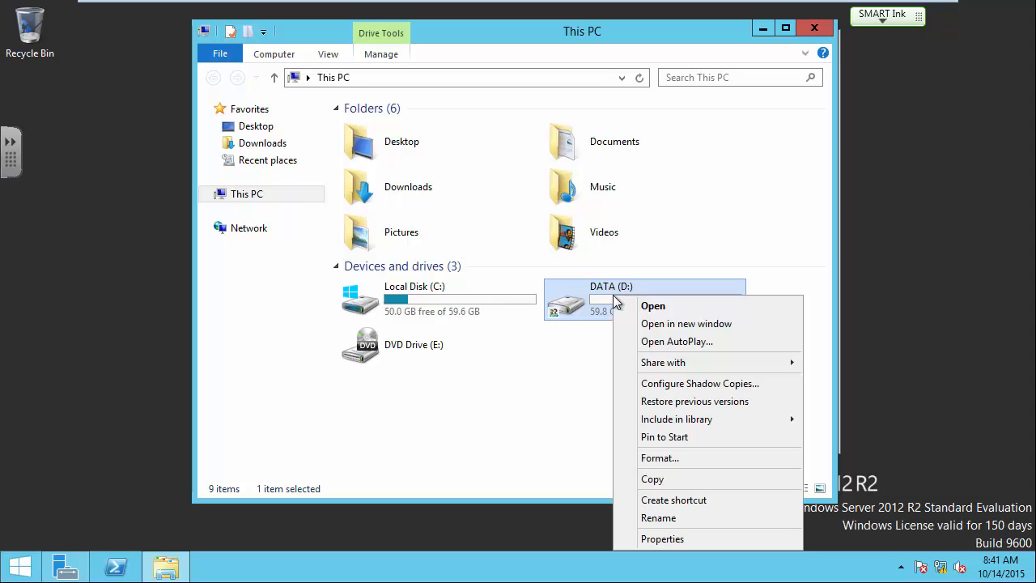
pyautogui.click(662, 538)
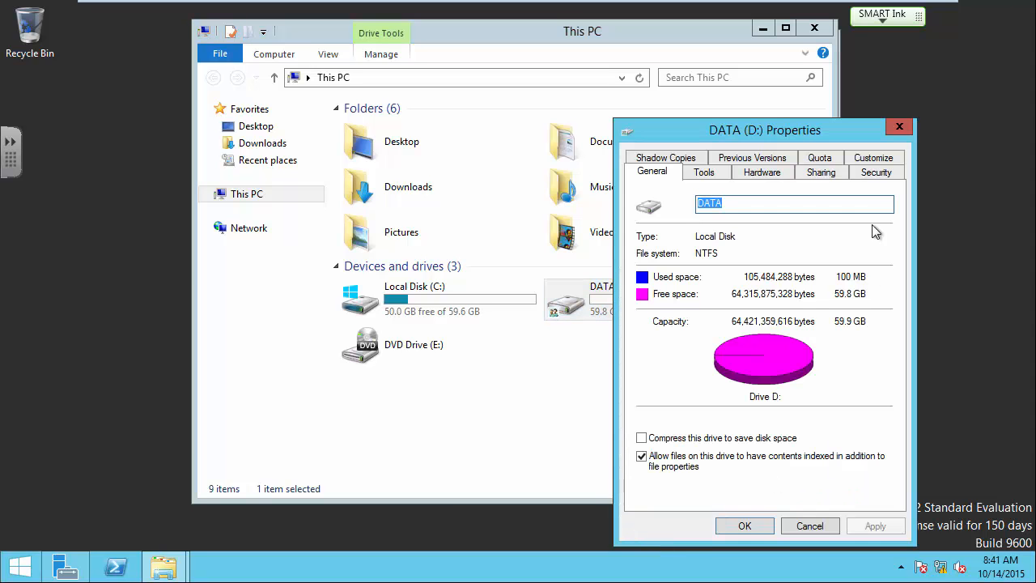
pyautogui.click(876, 172)
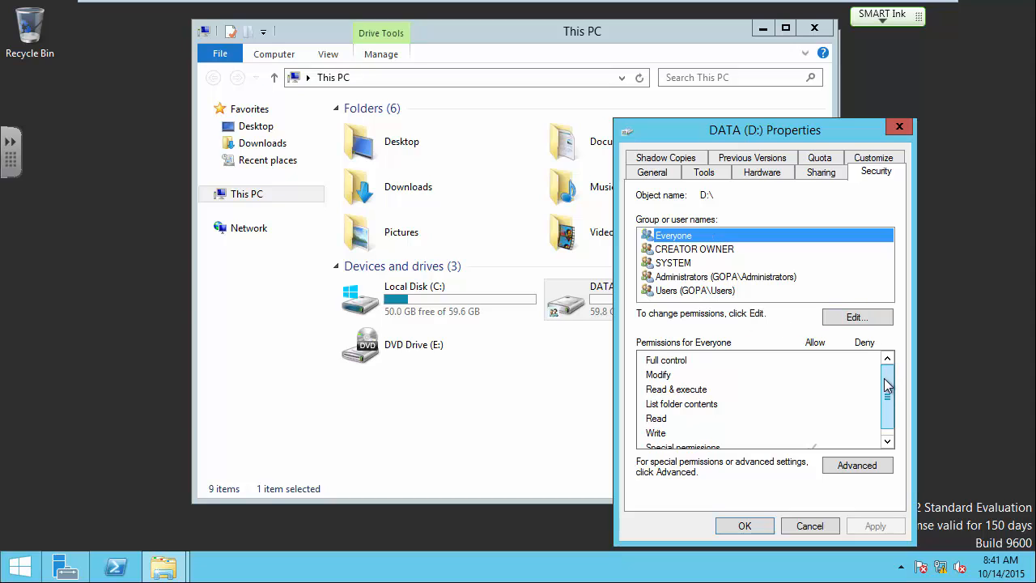
pyautogui.moveTo(888, 390); pyautogui.dragTo(887, 409)
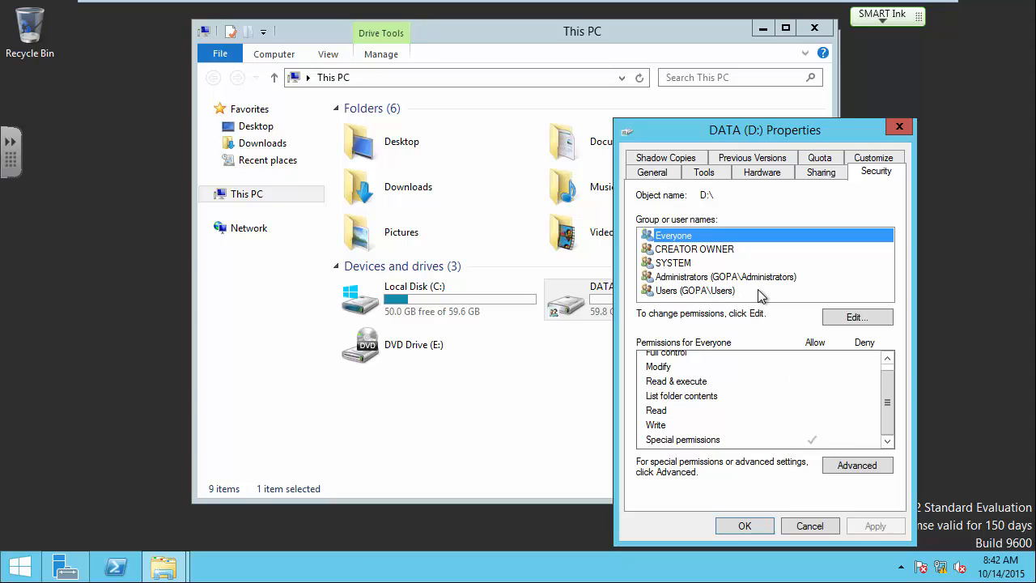
# Remove the Users (GOPA\Users) group from the drive's permissions and close both dialogs with OK.
pyautogui.click(674, 296)
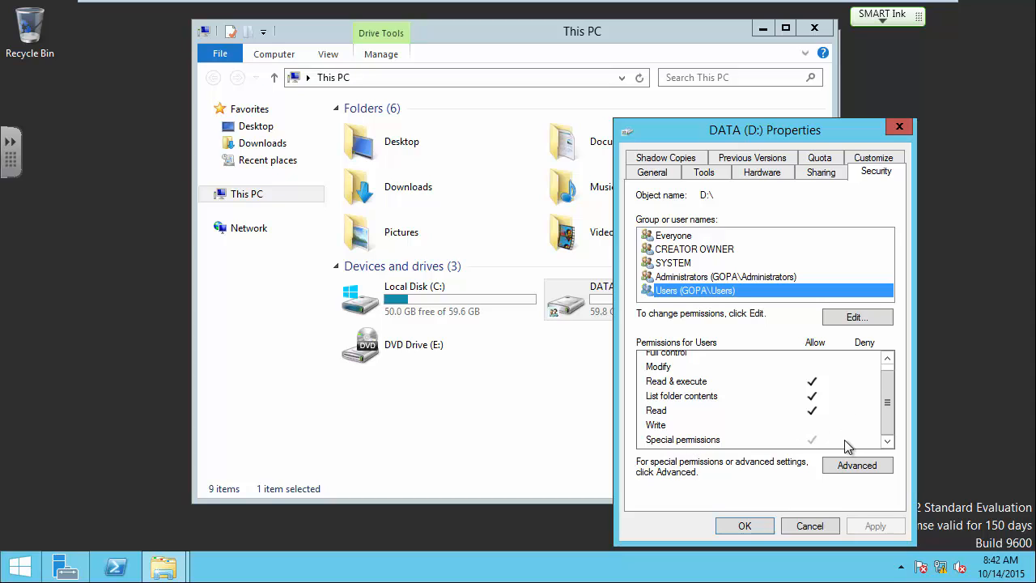
pyautogui.click(856, 318)
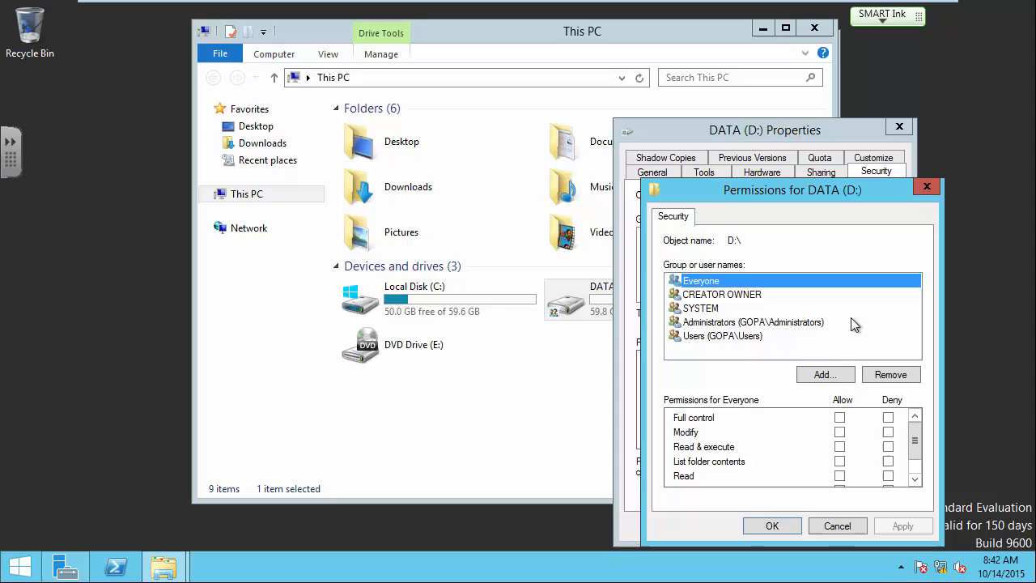
pyautogui.click(693, 338)
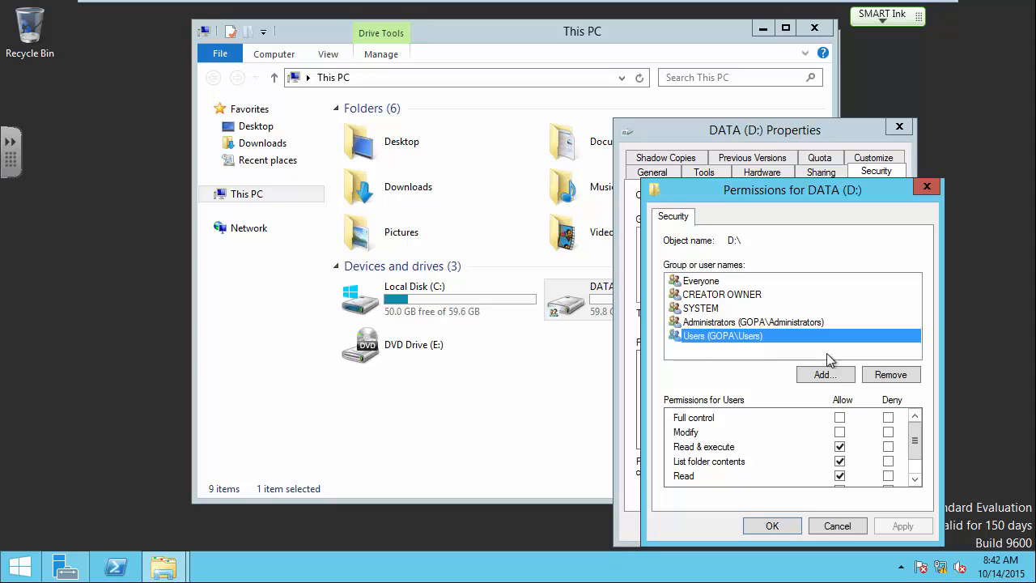
pyautogui.click(890, 374)
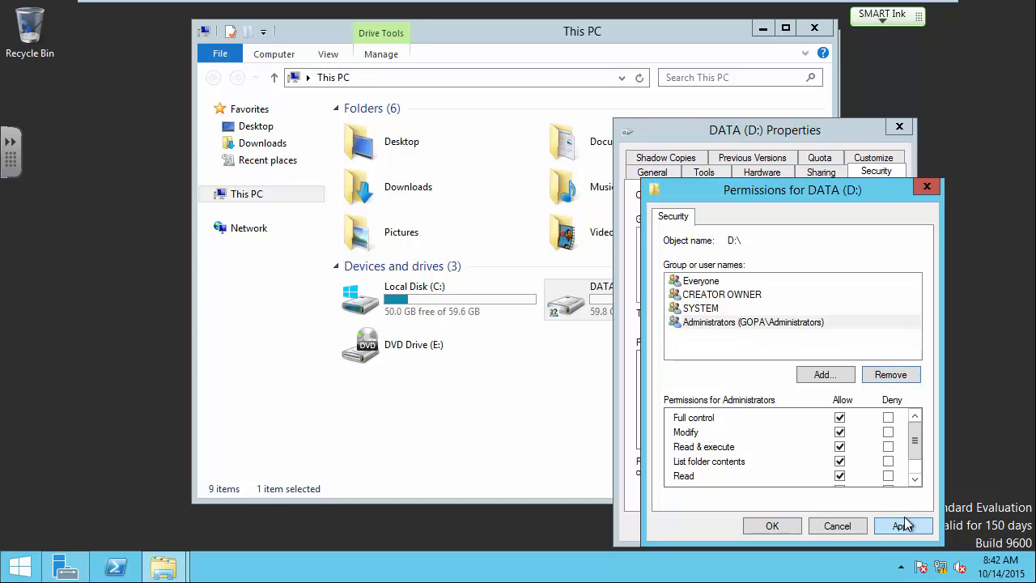
pyautogui.click(690, 335)
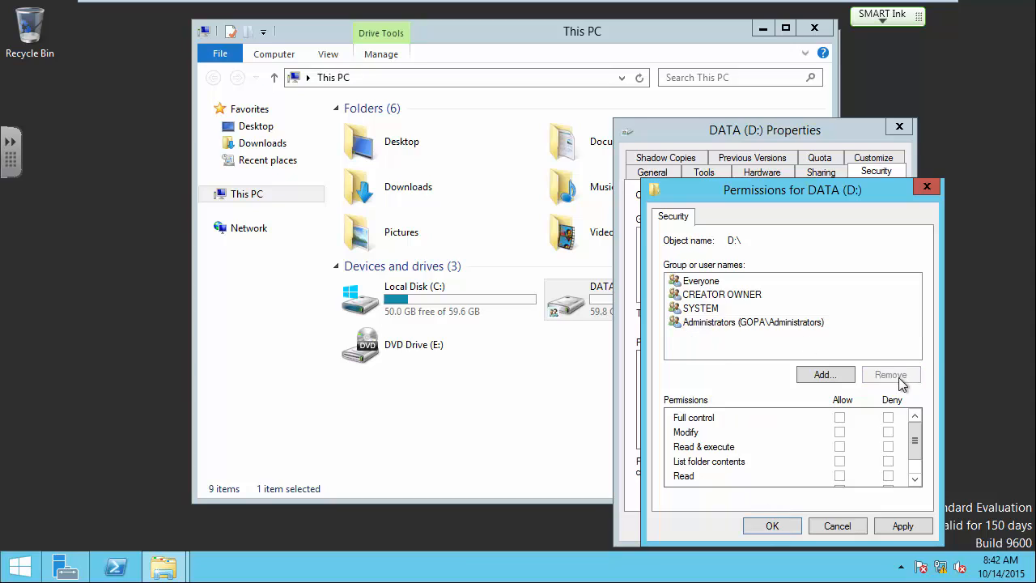
pyautogui.click(778, 524)
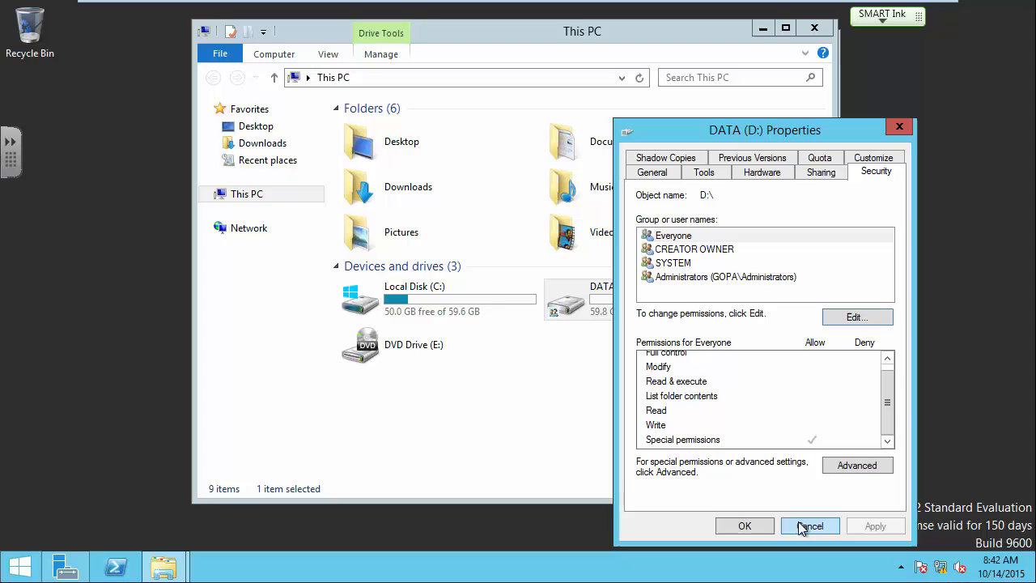
pyautogui.click(735, 524)
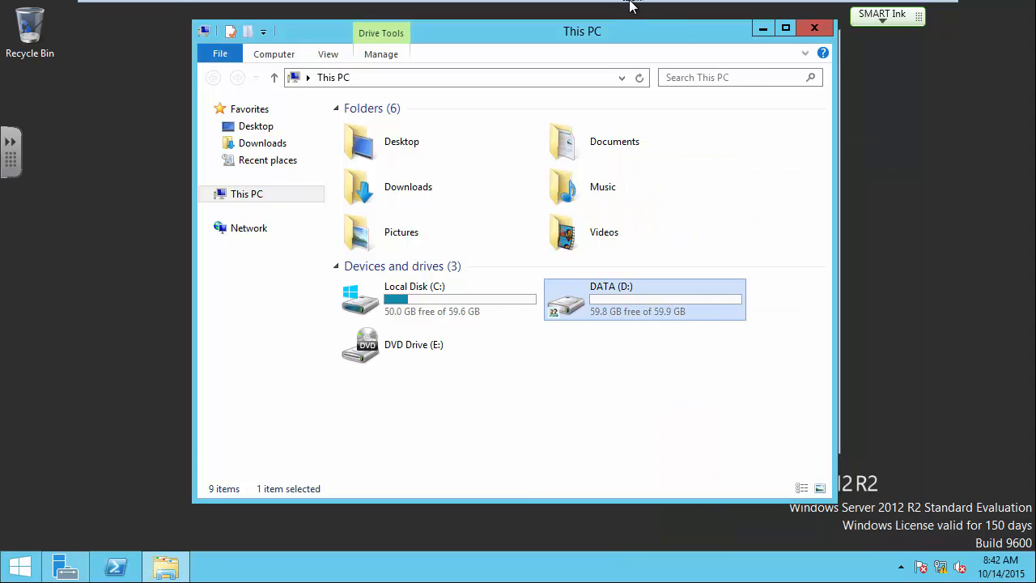
# On Win7-1, attempt a new folder in \\2012-1\data, retry, and dismiss the Access Denied warning.
pyautogui.moveTo(629, 4)
pyautogui.click(771, 12)
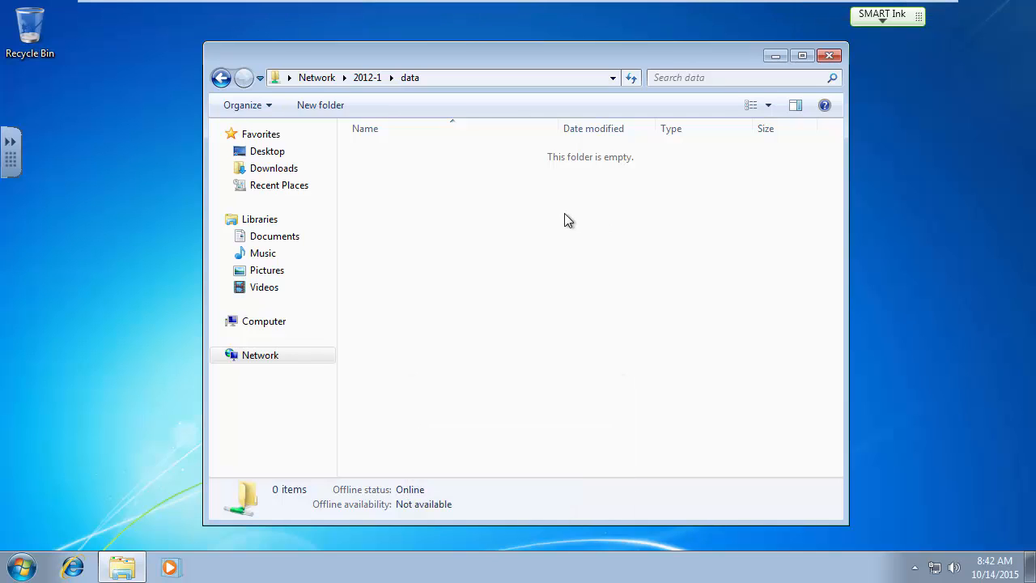
pyautogui.rightClick(454, 208)
pyautogui.moveTo(641, 380)
pyautogui.click(705, 379)
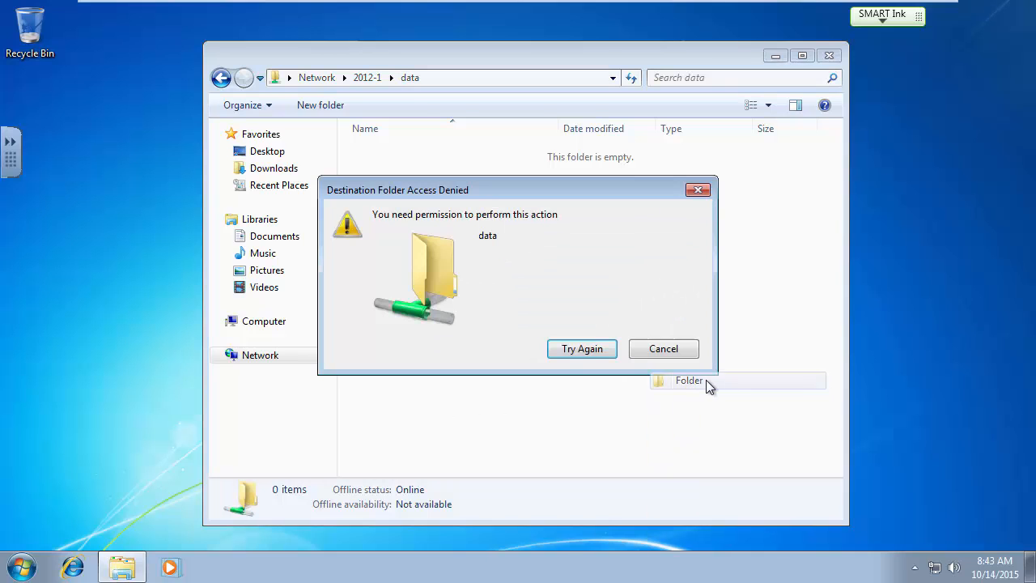
pyautogui.click(576, 358)
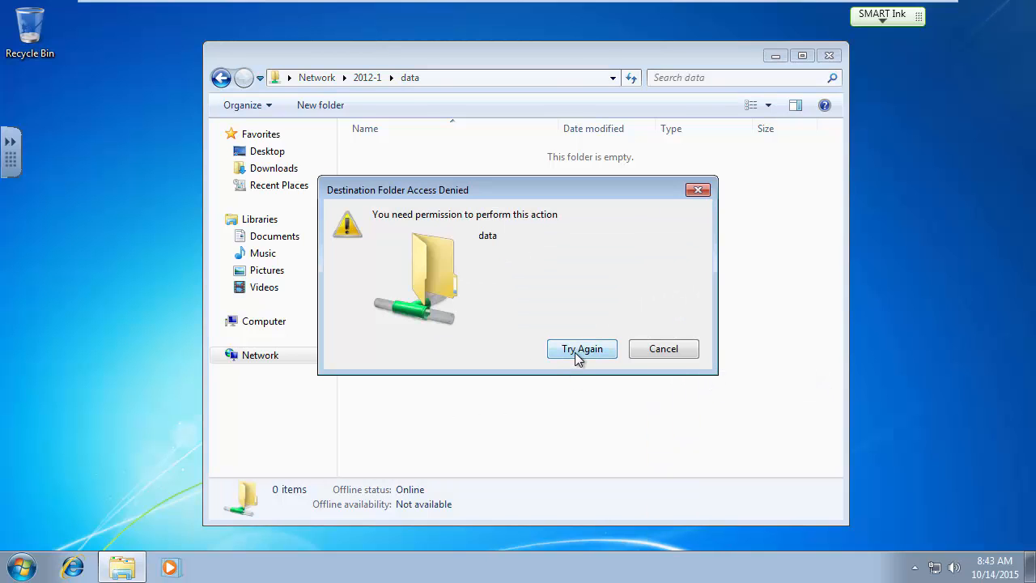
pyautogui.click(677, 356)
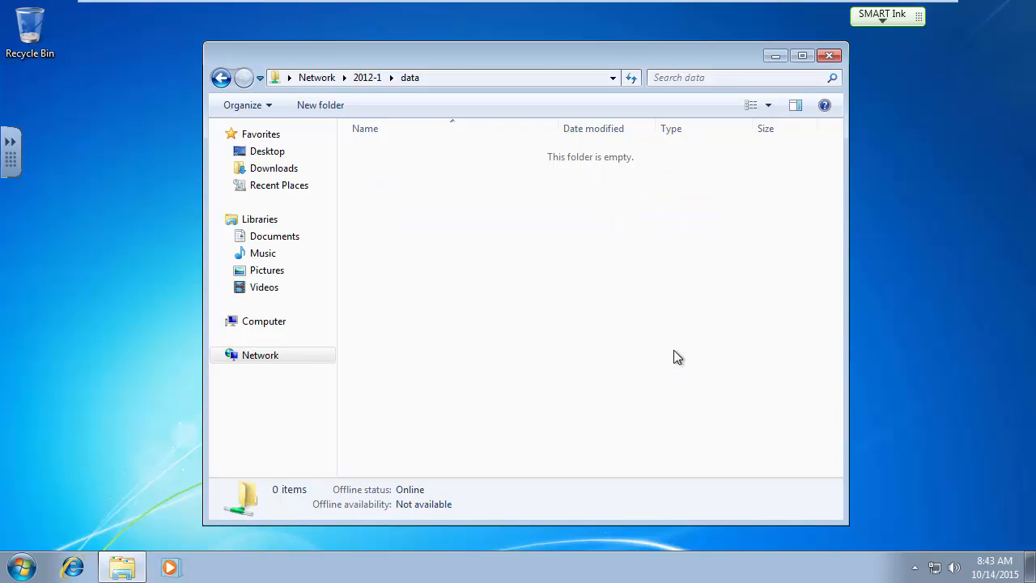
pyautogui.press('Num_Lock')
# On the 2012-1 server, open DATA (D:) and create a new folder named Account.
pyautogui.moveTo(508, 7)
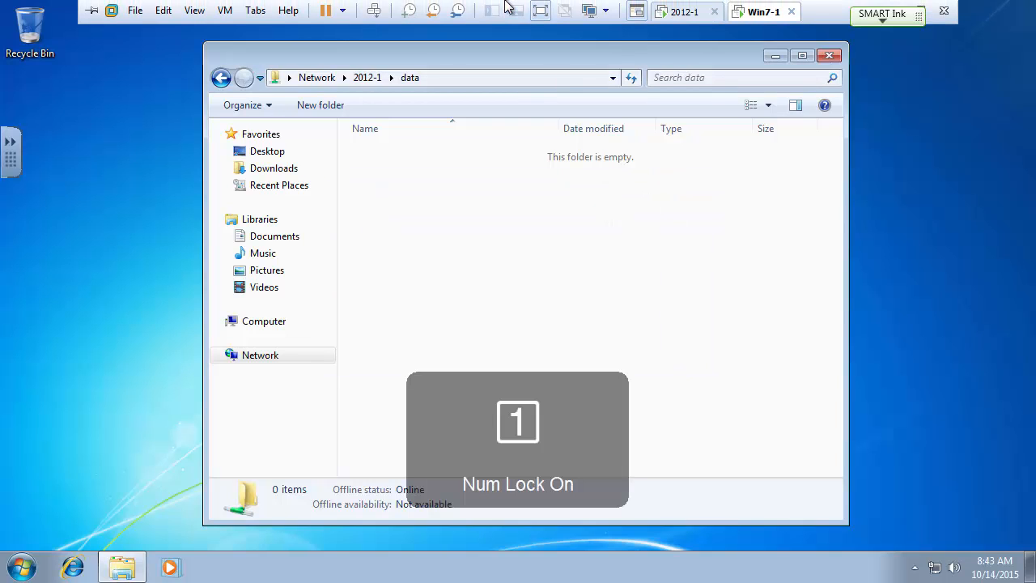
pyautogui.click(684, 11)
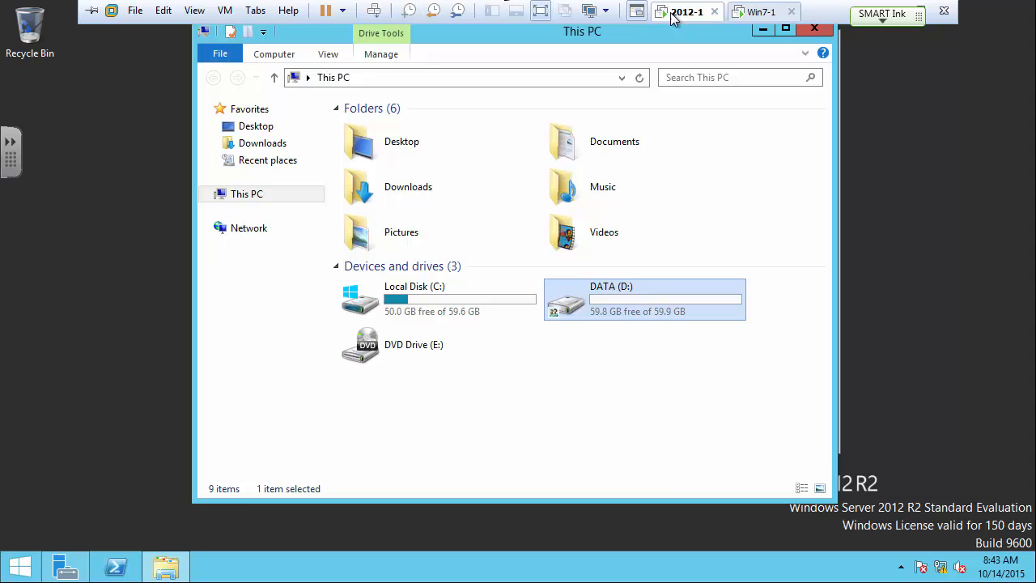
pyautogui.doubleClick(621, 292)
pyautogui.rightClick(411, 173)
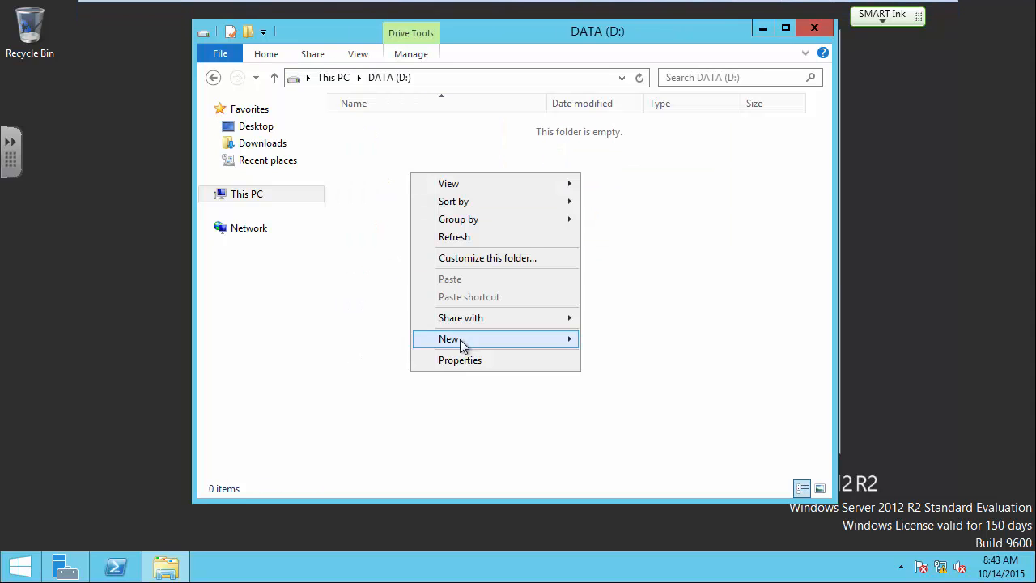
pyautogui.moveTo(462, 344)
pyautogui.click(617, 340)
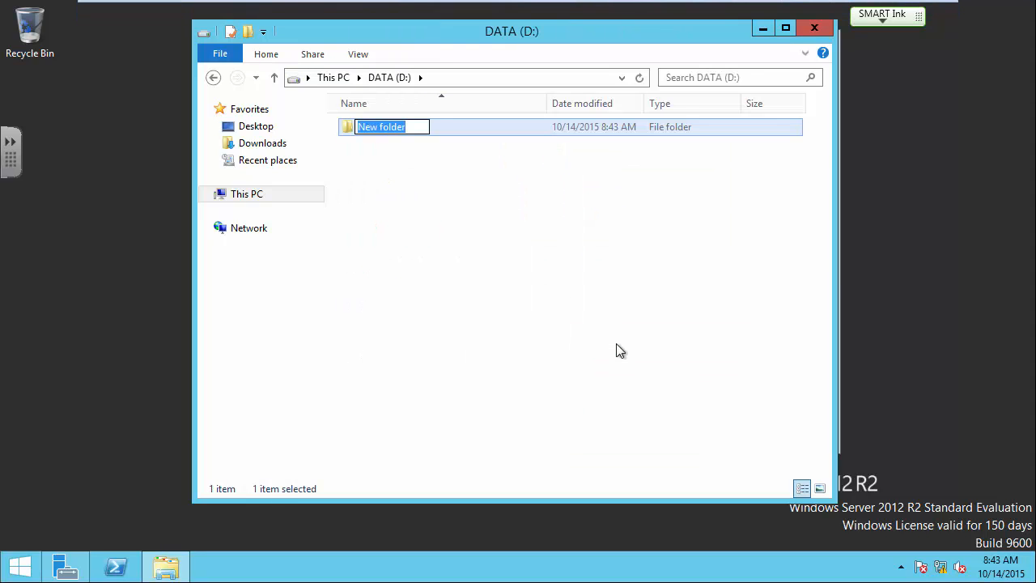
pyautogui.write('Account')
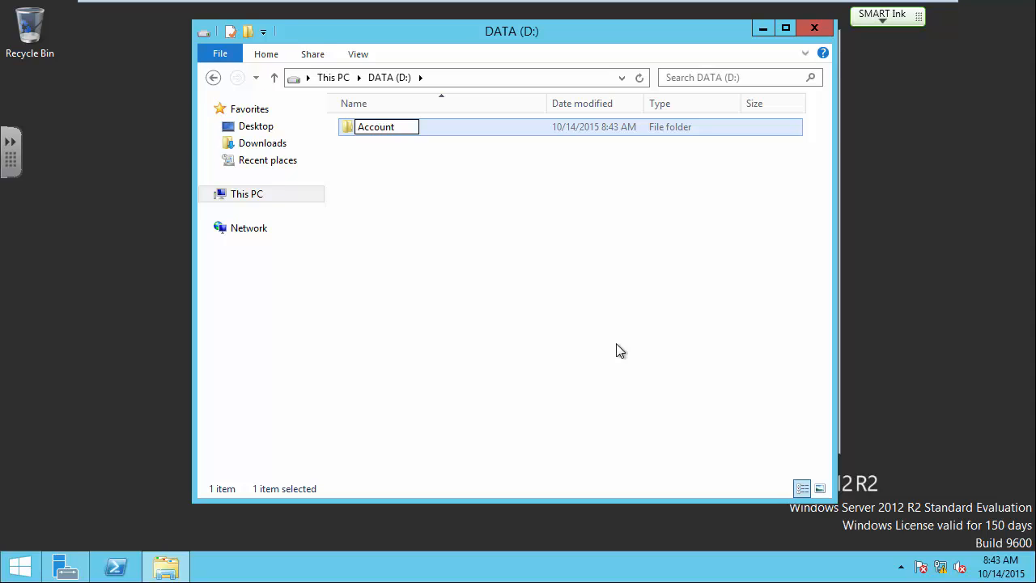
pyautogui.press('Return')
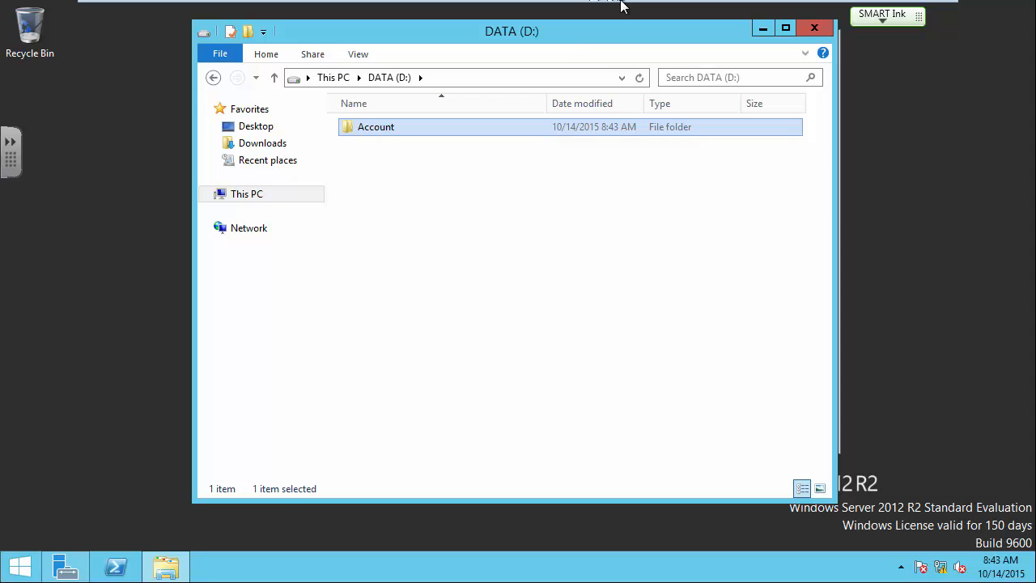
# On Win7-1, try opening the Account folder in the data share and dismiss the access error.
pyautogui.moveTo(622, 2)
pyautogui.click(761, 12)
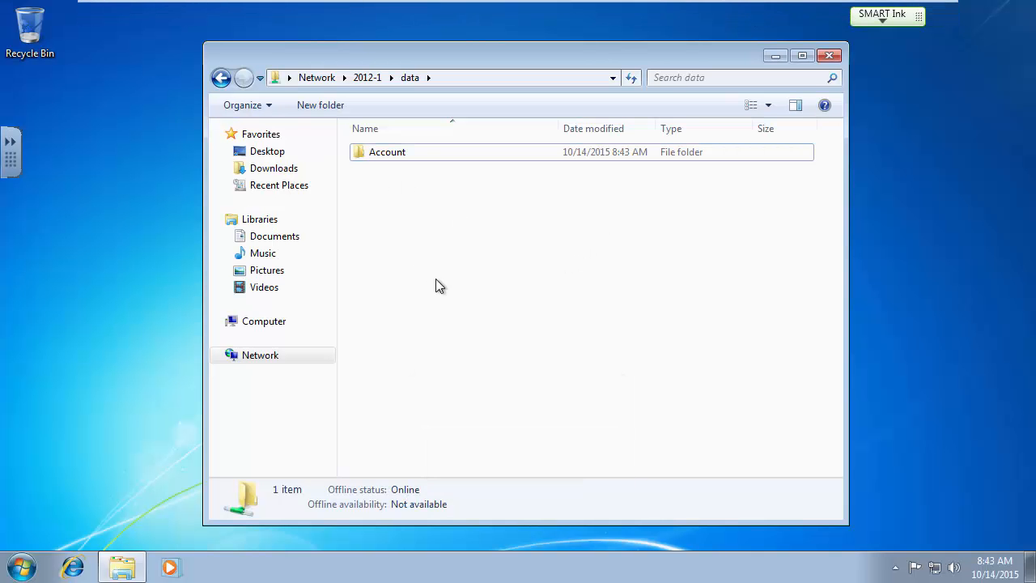
pyautogui.doubleClick(398, 156)
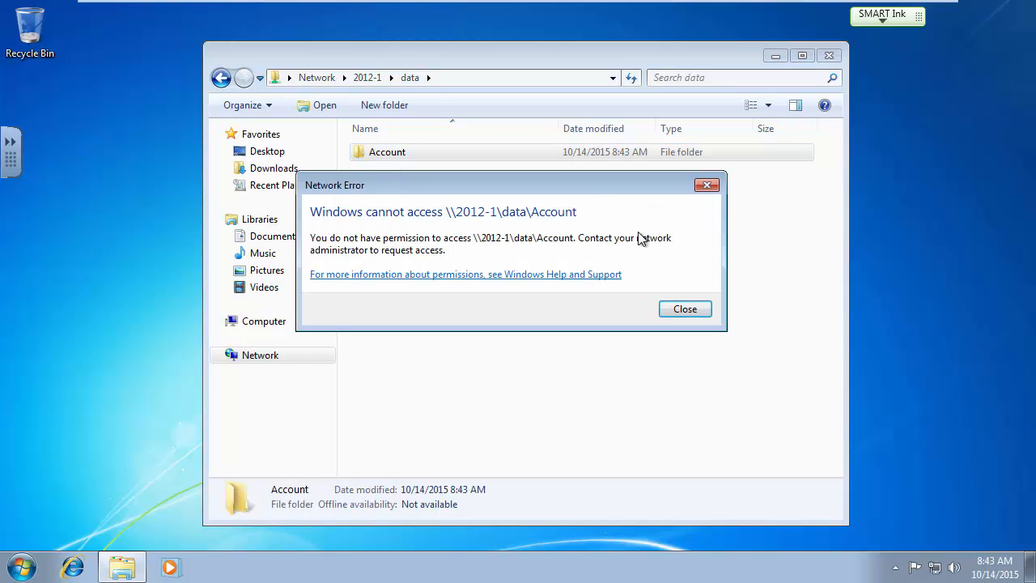
pyautogui.click(685, 309)
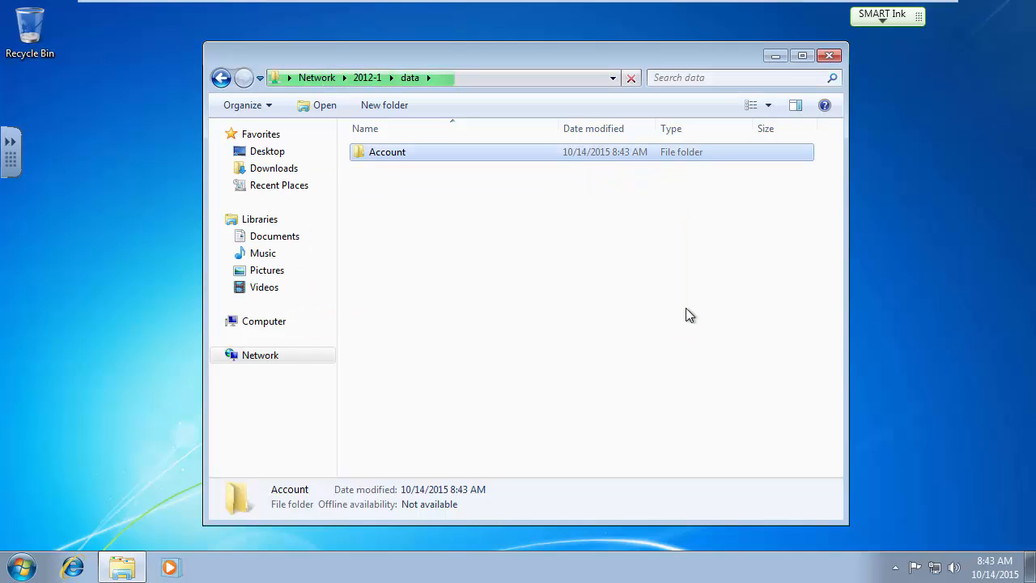
# Try deleting the Account folder, confirm with Yes, then cancel the denied deletion.
pyautogui.rightClick(393, 158)
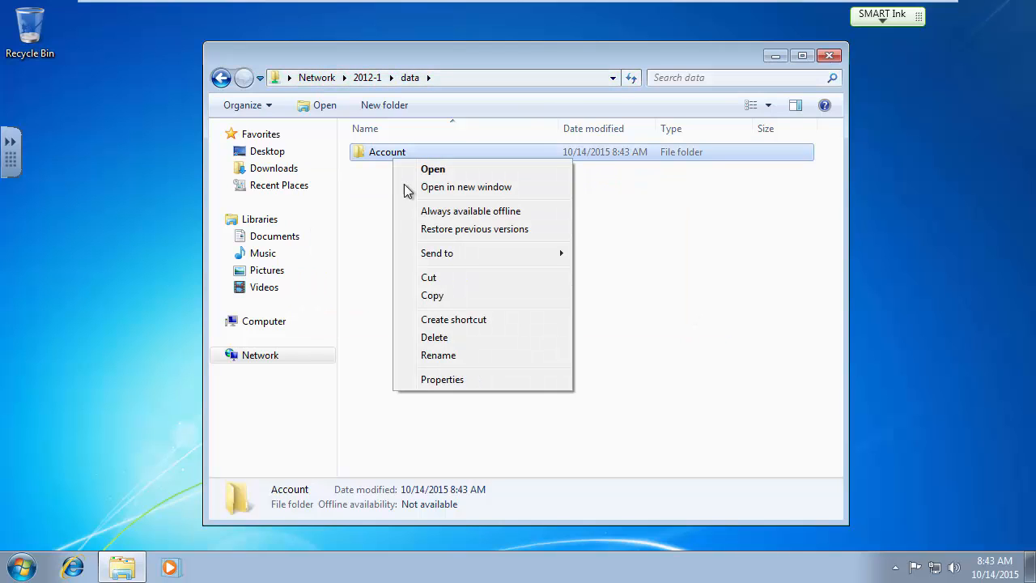
pyautogui.click(434, 337)
pyautogui.click(573, 353)
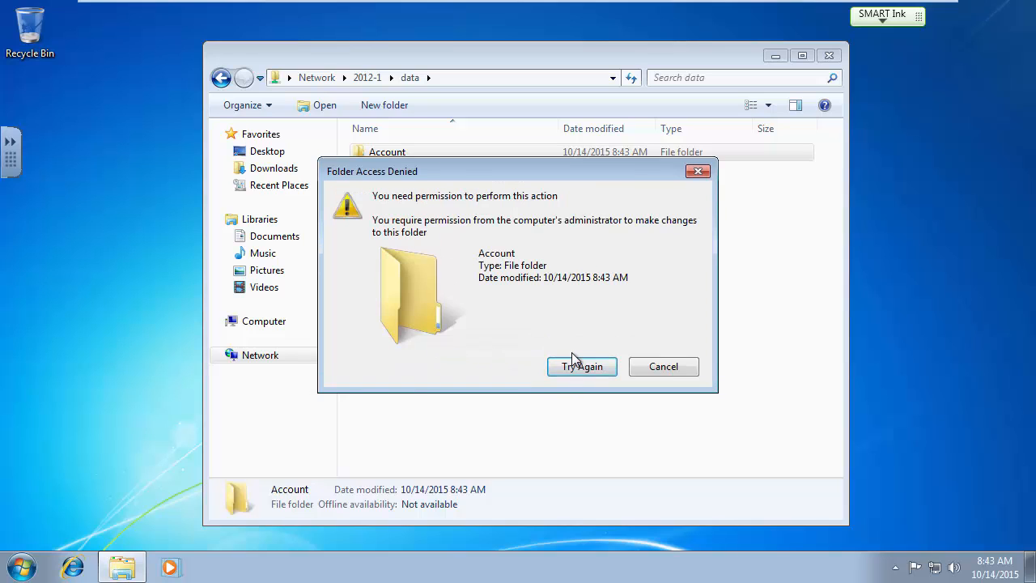
pyautogui.click(648, 366)
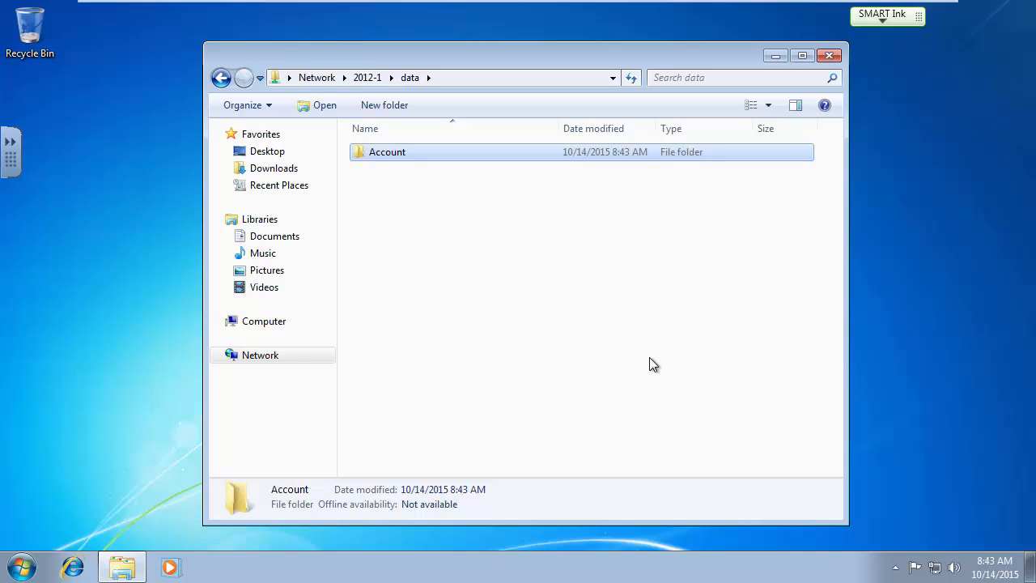
pyautogui.press('Num_Lock')
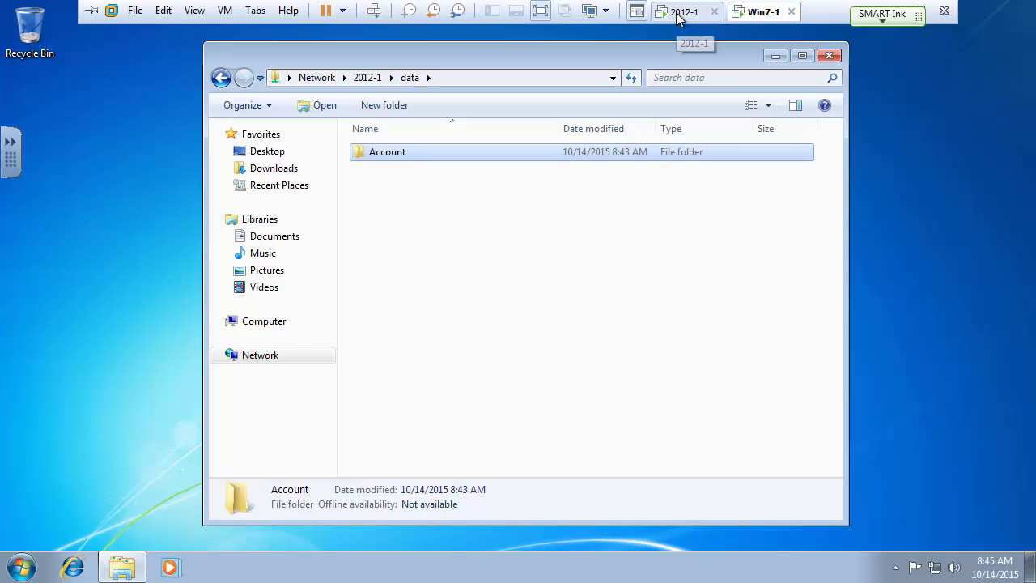
# On the server, create an Executive folder on the DATA (D:) drive.
pyautogui.click(678, 12)
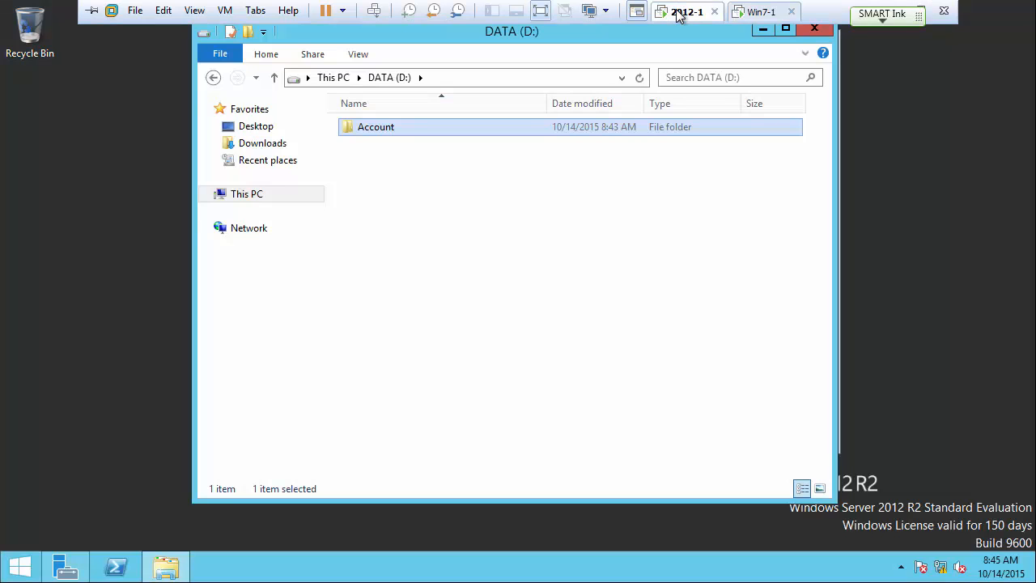
pyautogui.rightClick(389, 161)
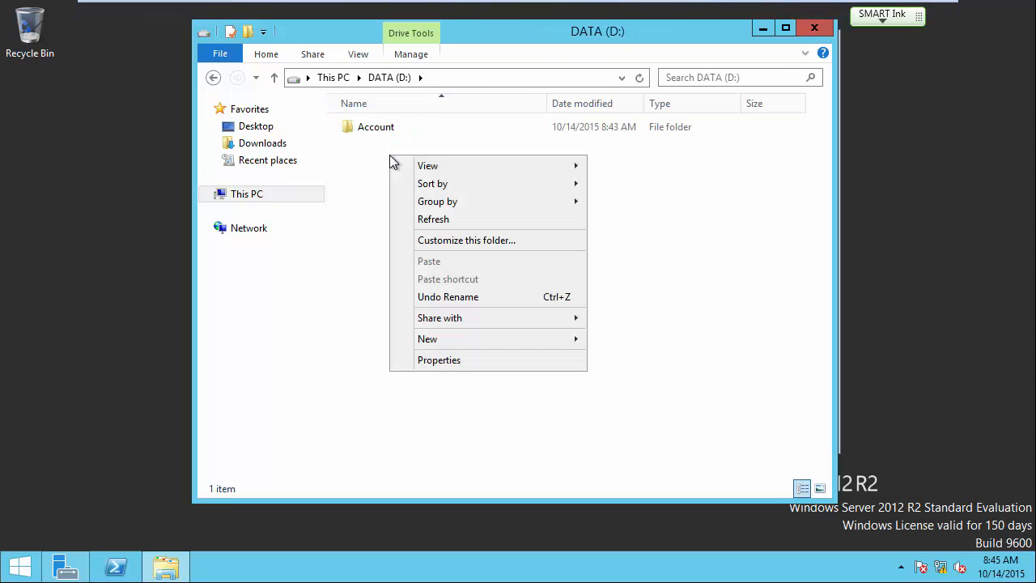
pyautogui.moveTo(439, 340)
pyautogui.click(614, 341)
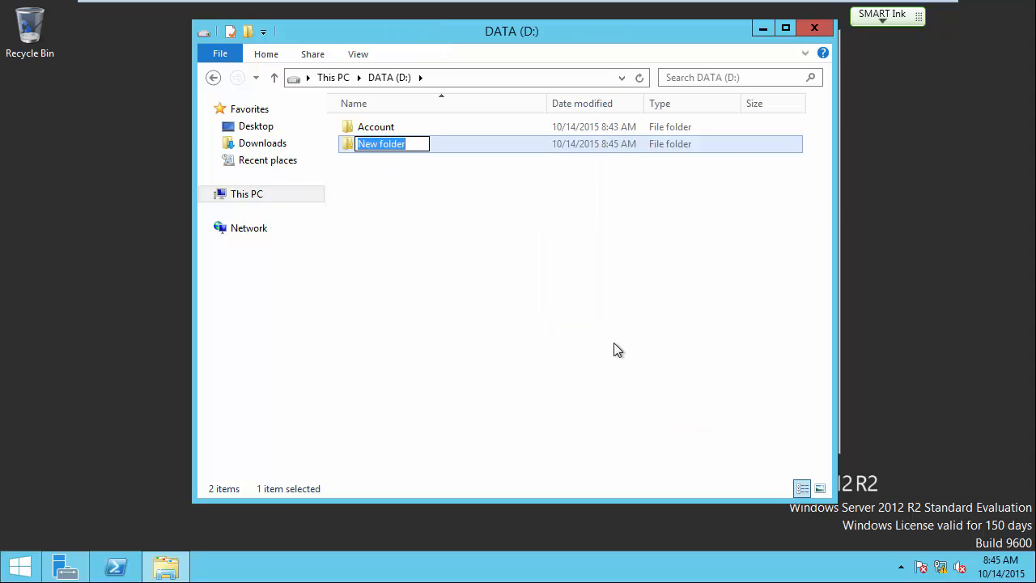
pyautogui.write('Exec')
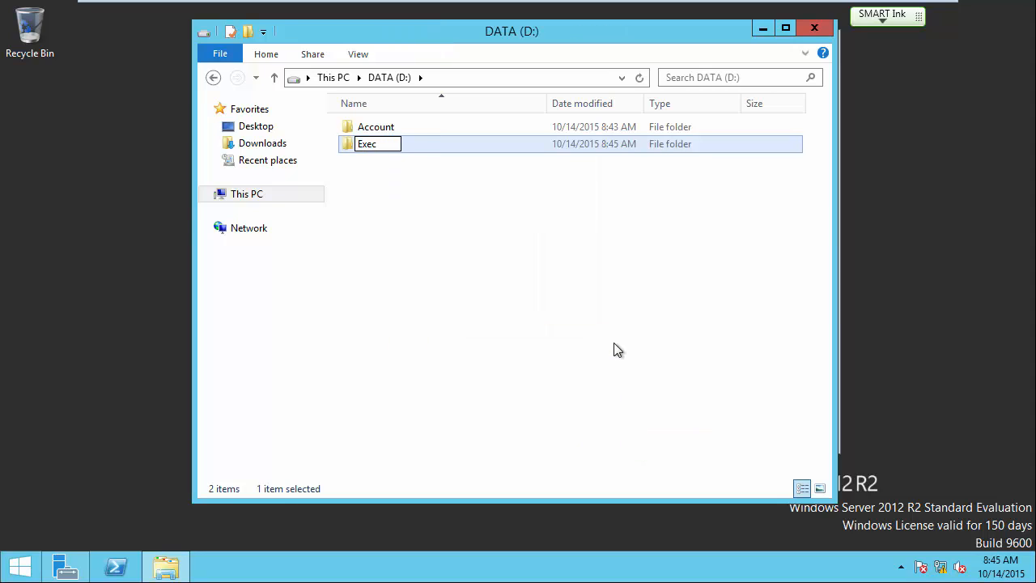
pyautogui.write('utive')
pyautogui.press('Return')
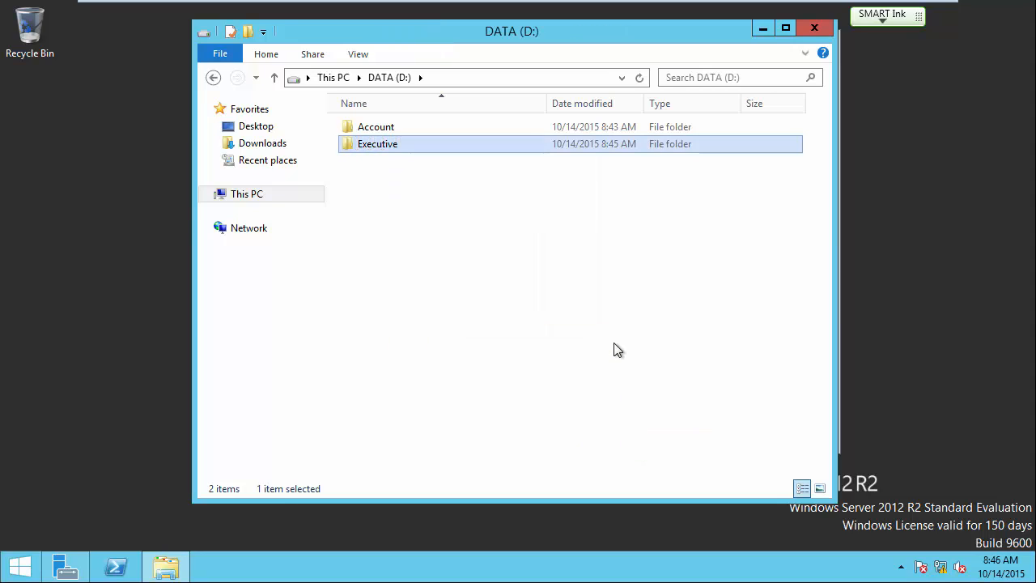
# Create Sales and Ops folders on the DATA drive.
pyautogui.rightClick(406, 223)
pyautogui.moveTo(462, 405)
pyautogui.click(639, 405)
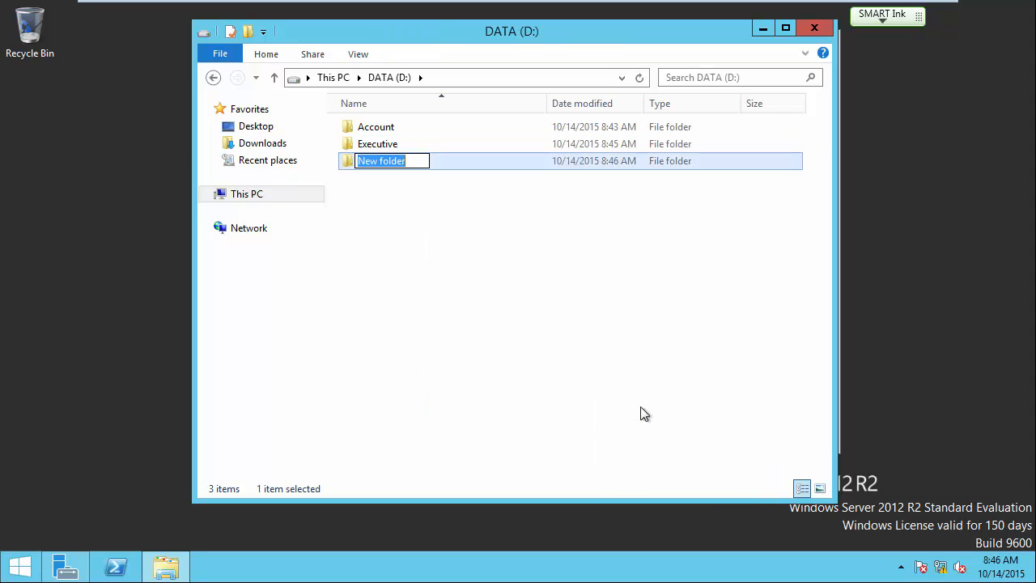
pyautogui.write('Sales')
pyautogui.press('Return')
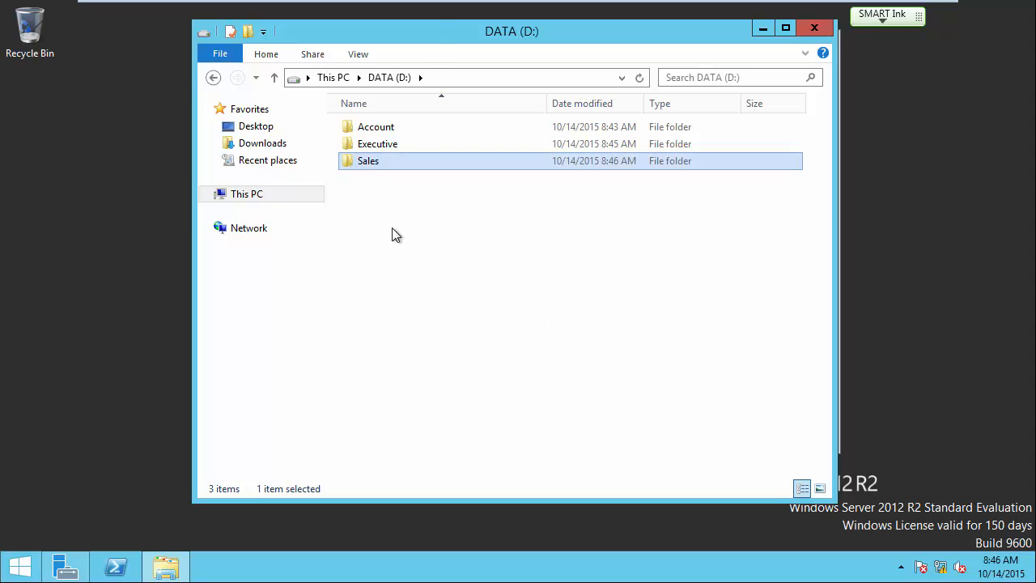
pyautogui.rightClick(392, 229)
pyautogui.moveTo(570, 413)
pyautogui.click(626, 414)
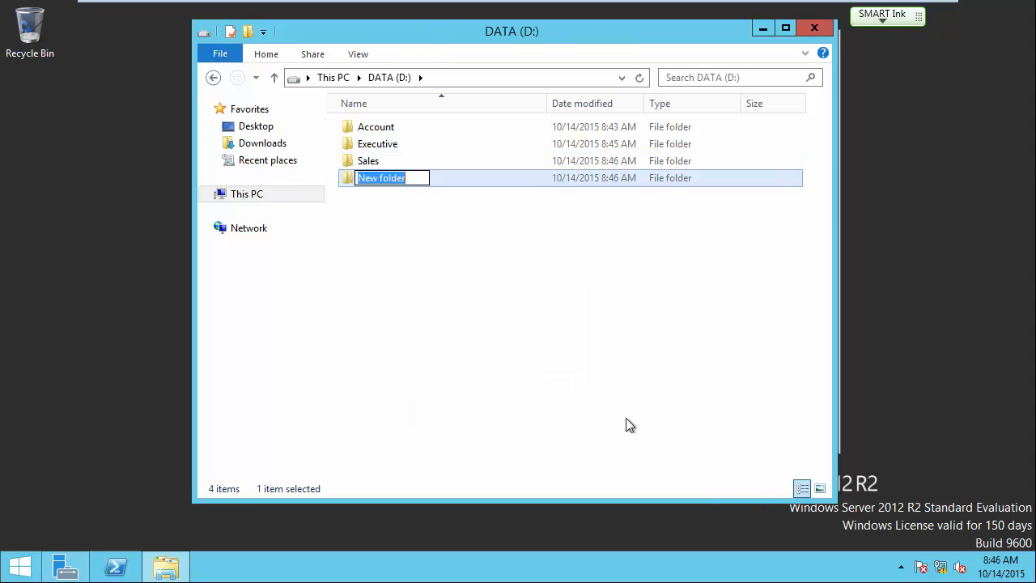
pyautogui.write('Ops')
pyautogui.press('Return')
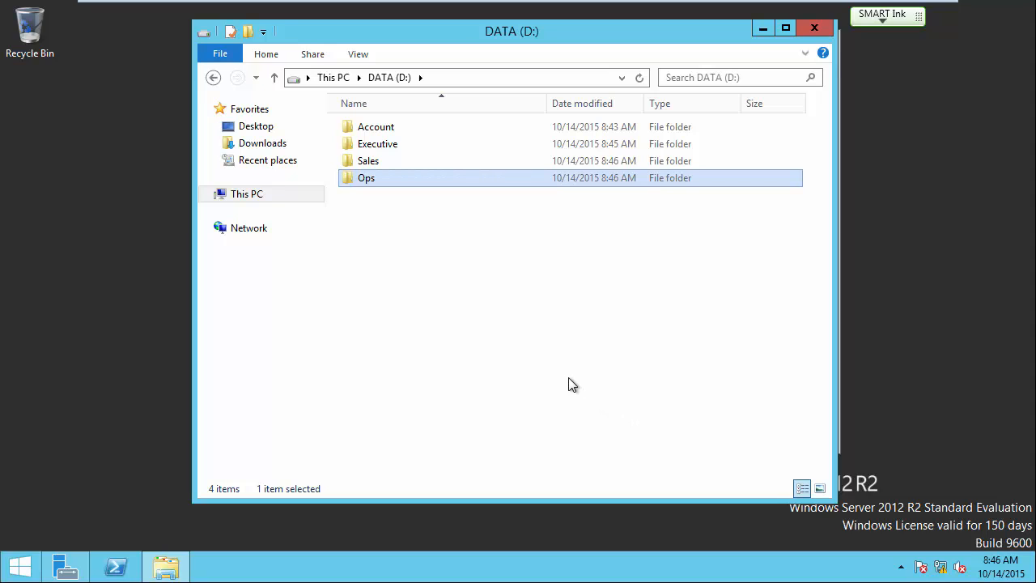
# Create IS and HR folders on the DATA drive, then clear the selection.
pyautogui.rightClick(397, 248)
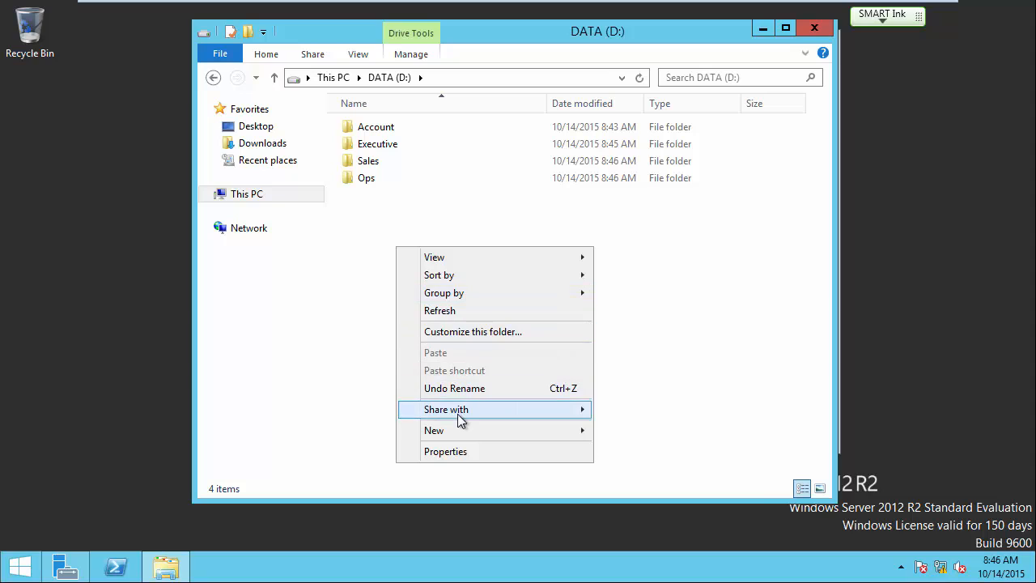
pyautogui.moveTo(459, 432)
pyautogui.click(629, 434)
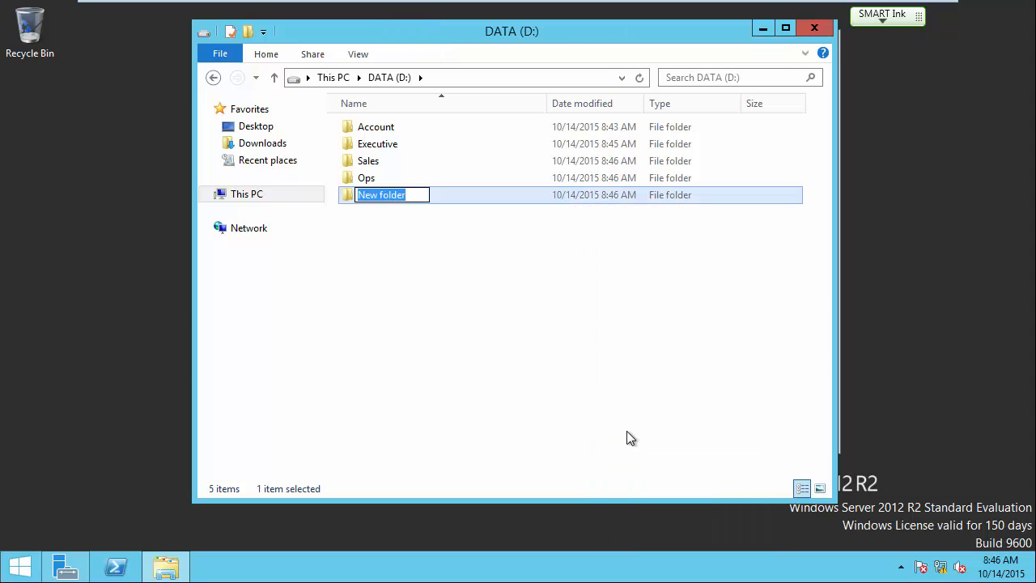
pyautogui.write('IS')
pyautogui.press('Return')
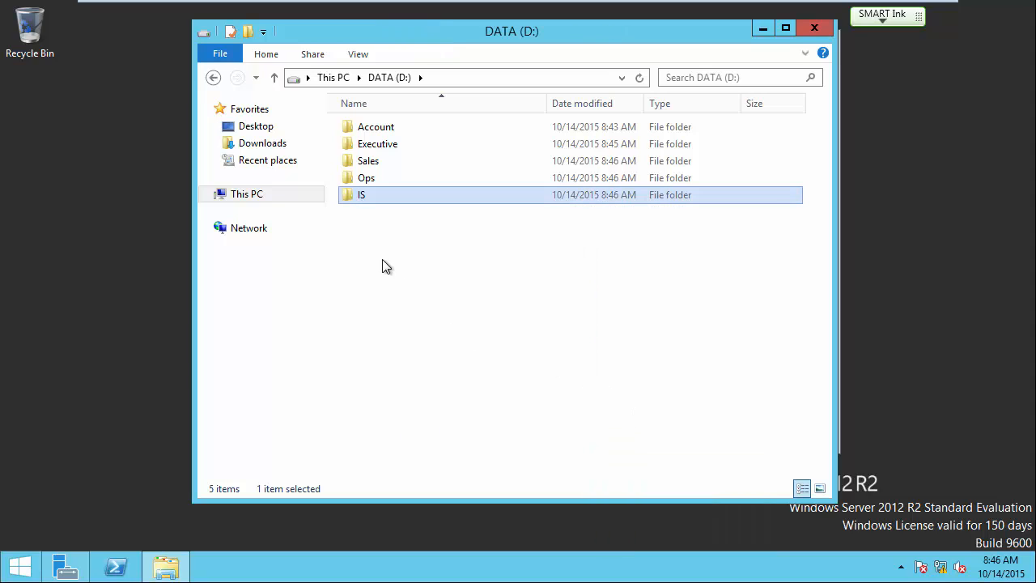
pyautogui.rightClick(383, 261)
pyautogui.moveTo(465, 445)
pyautogui.click(600, 439)
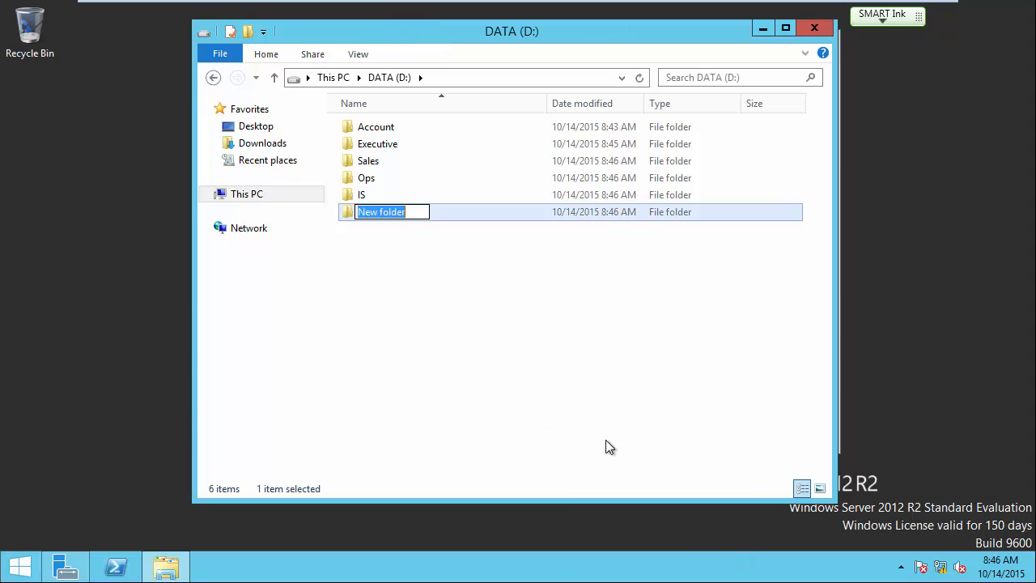
pyautogui.write('HR')
pyautogui.press('Return')
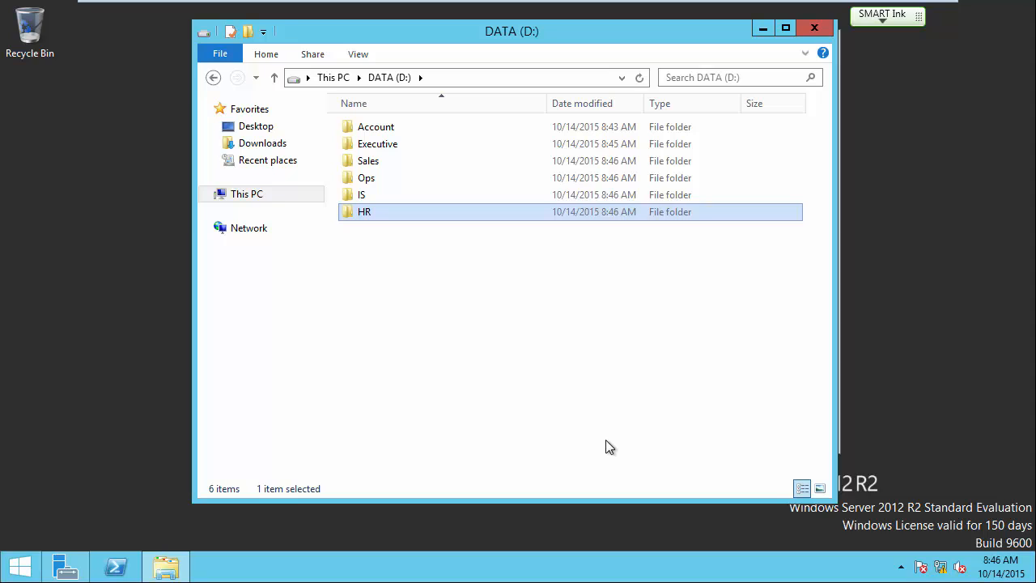
pyautogui.click(465, 305)
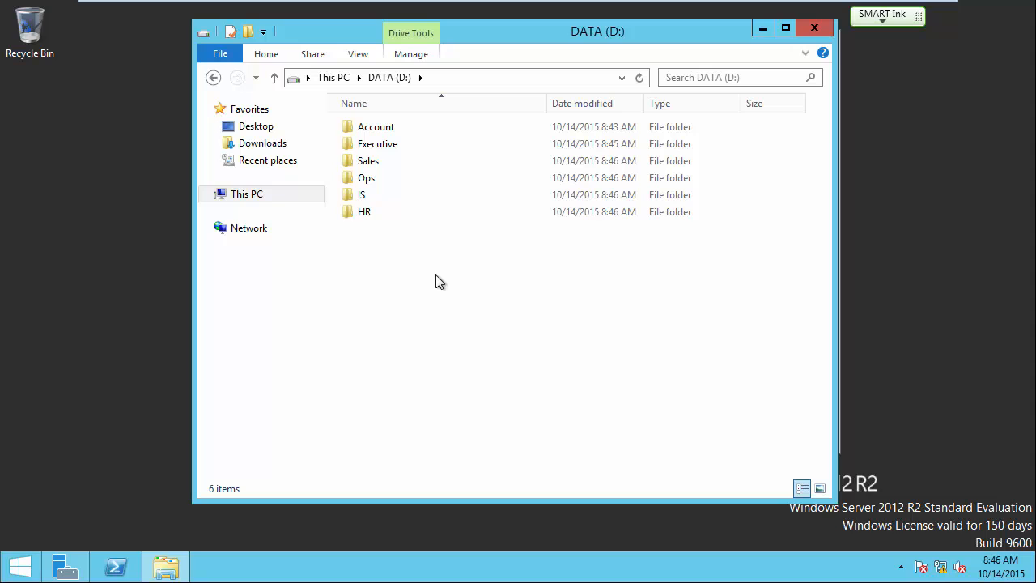
pyautogui.moveTo(564, 7)
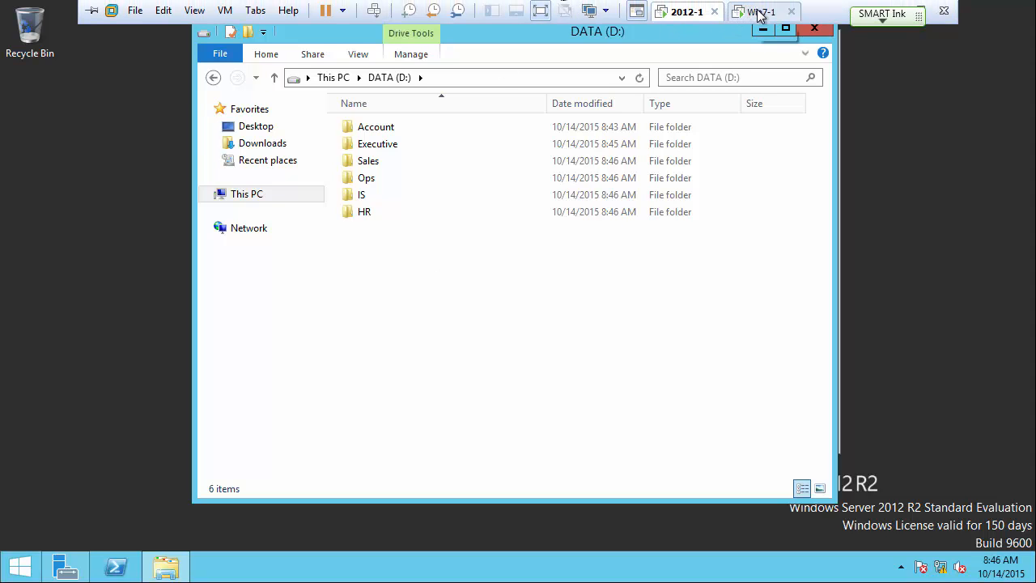
pyautogui.click(752, 12)
pyautogui.click(431, 347)
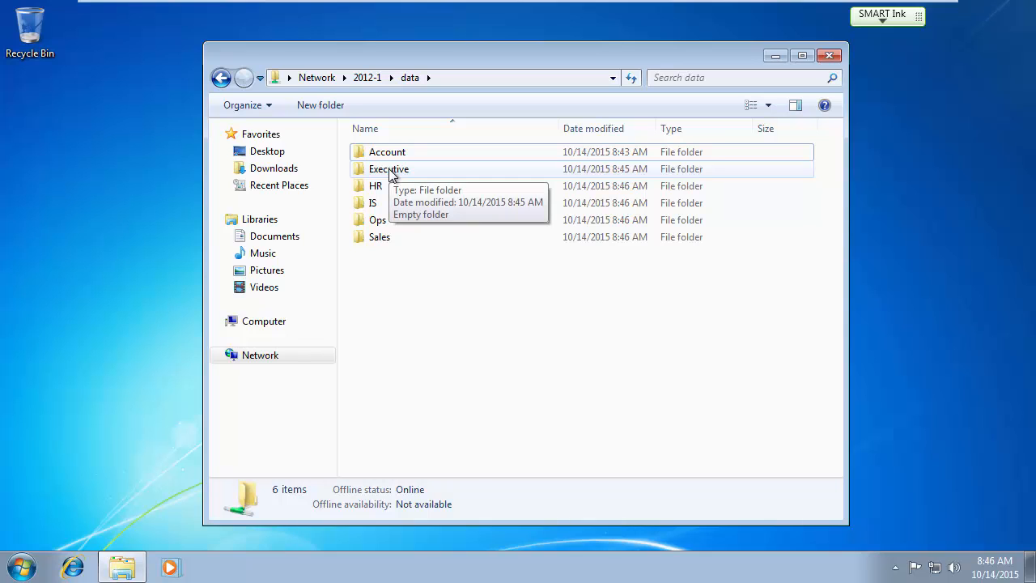
pyautogui.doubleClick(390, 172)
pyautogui.click(686, 308)
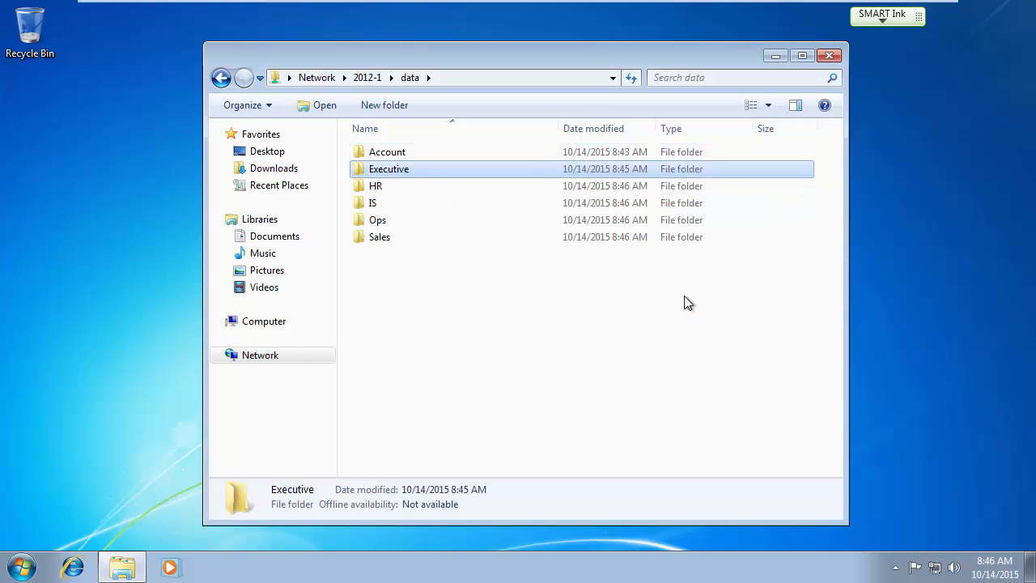
pyautogui.moveTo(642, 3)
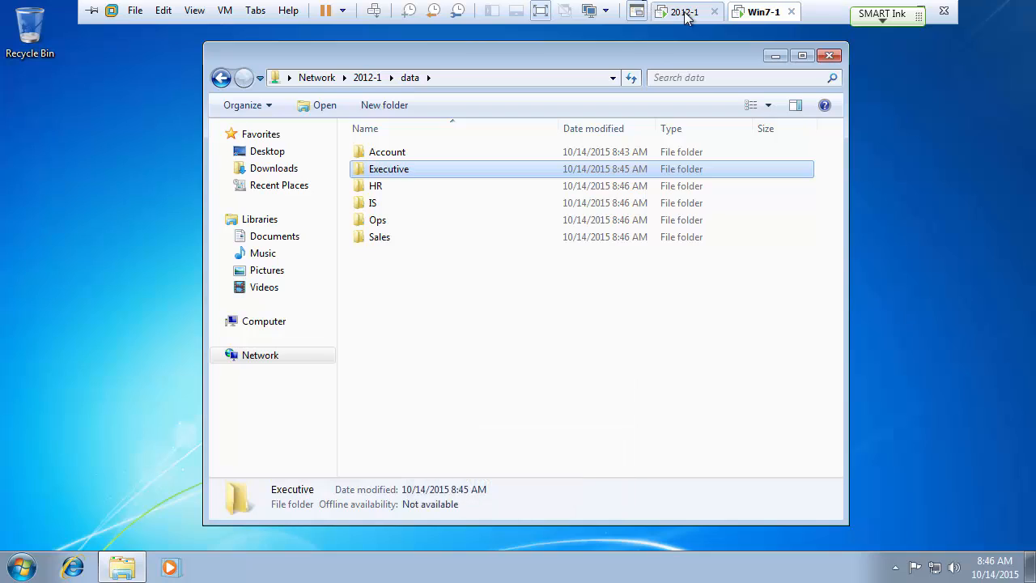
pyautogui.click(683, 12)
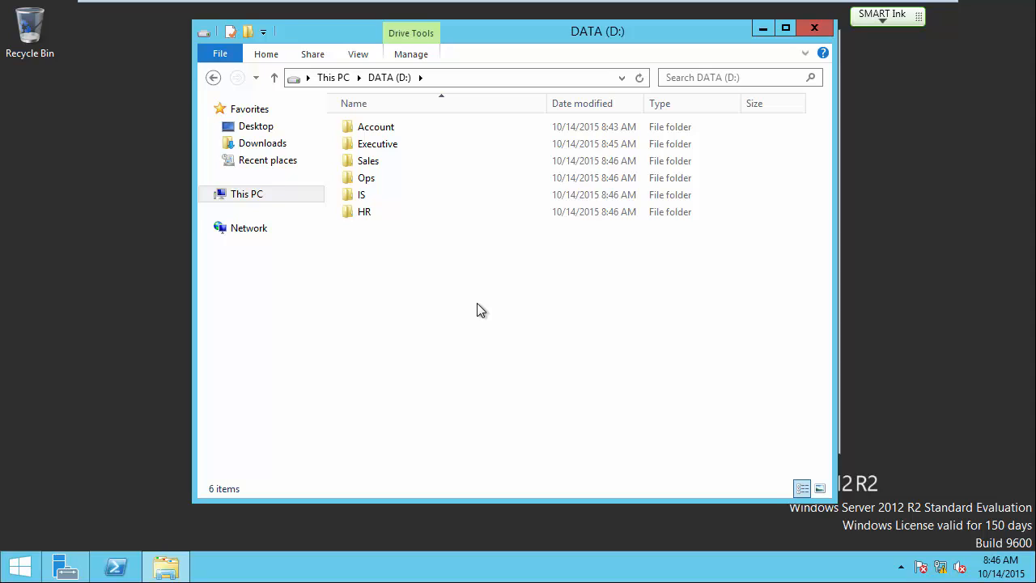
# Add the Acct_Users group, found by searching 'acc', to the Account folder's security permissions.
pyautogui.rightClick(376, 133)
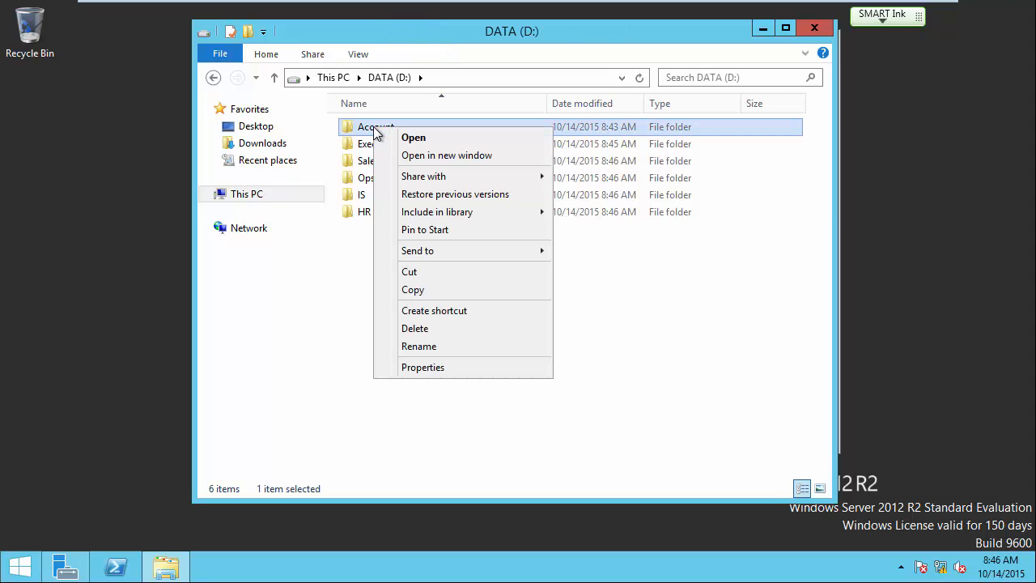
pyautogui.click(422, 368)
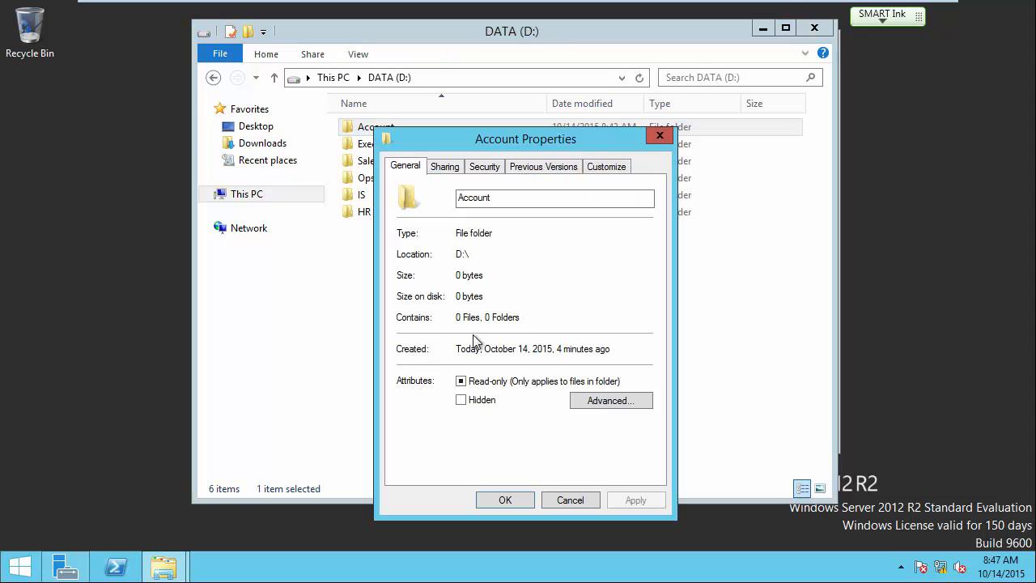
pyautogui.click(484, 167)
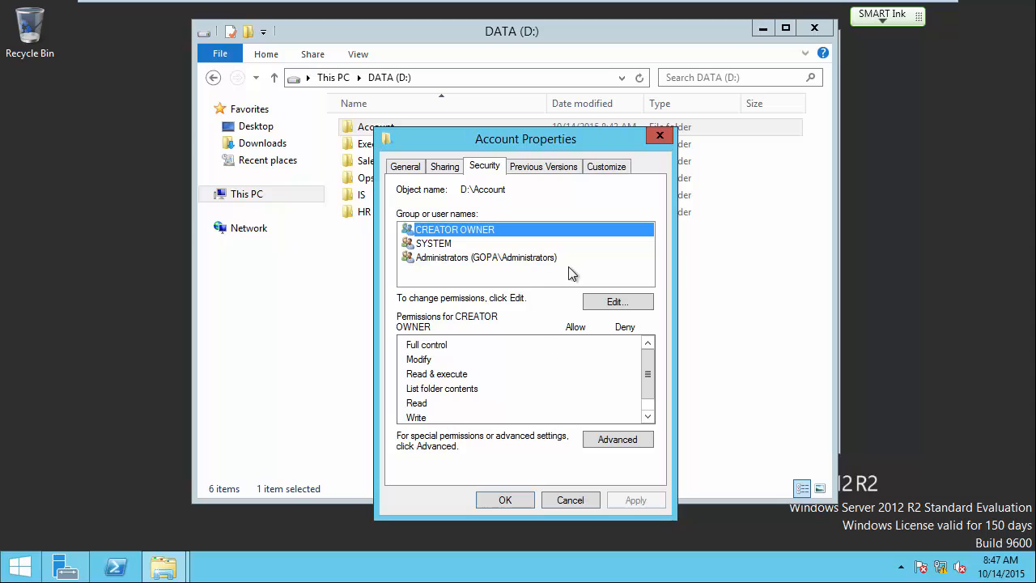
pyautogui.click(623, 304)
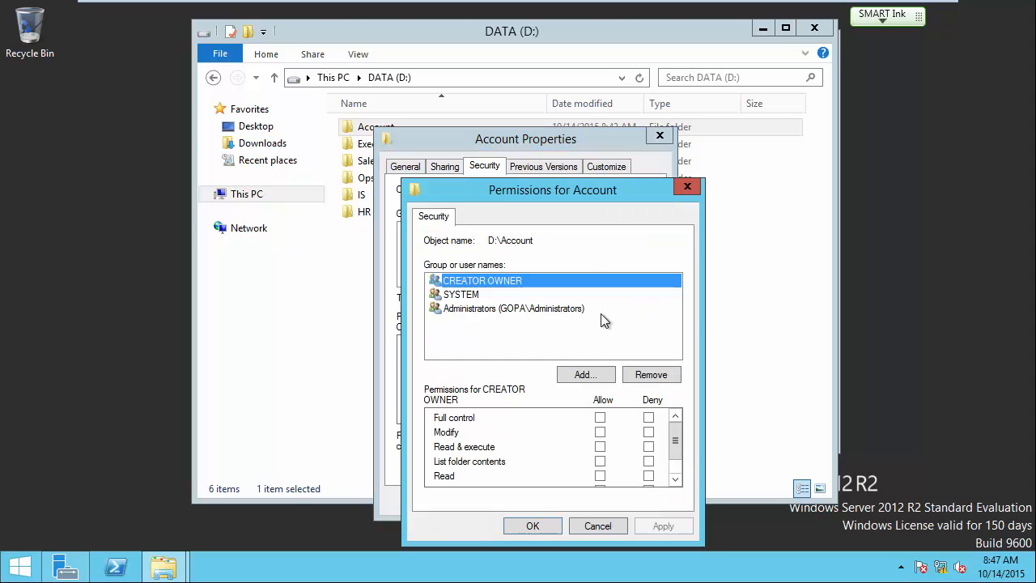
pyautogui.click(595, 376)
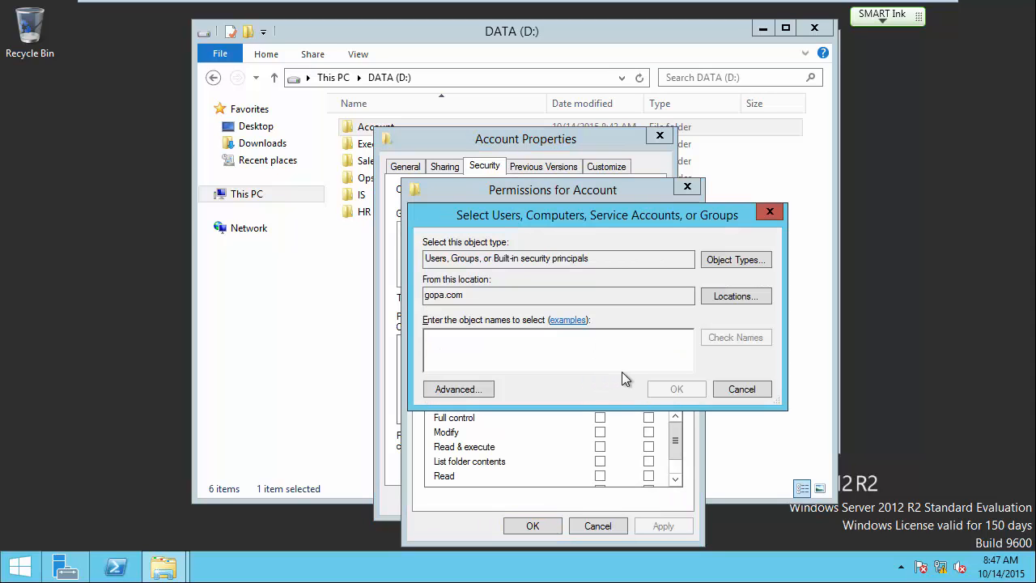
pyautogui.write('a')
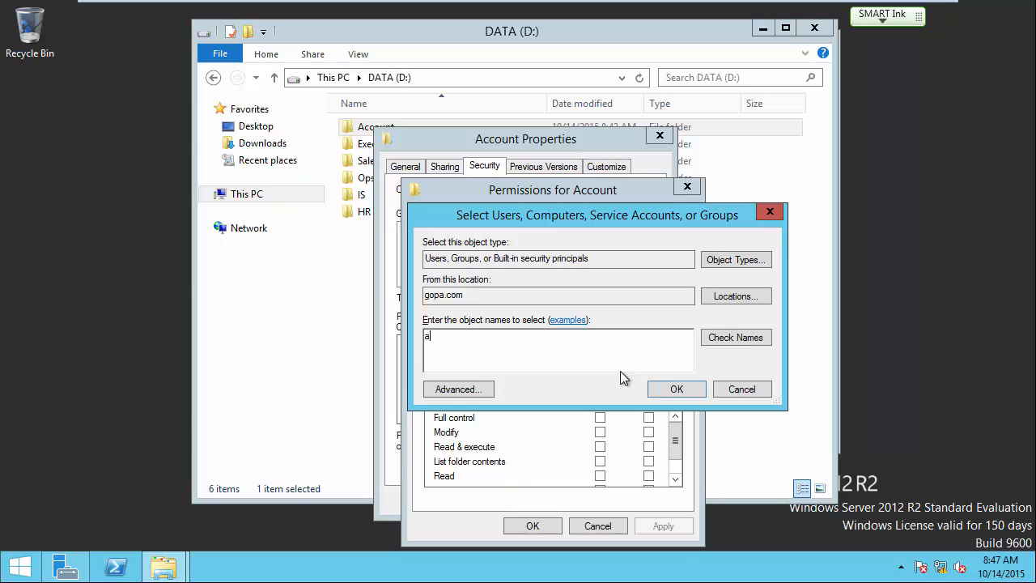
pyautogui.write('cc')
pyautogui.click(752, 343)
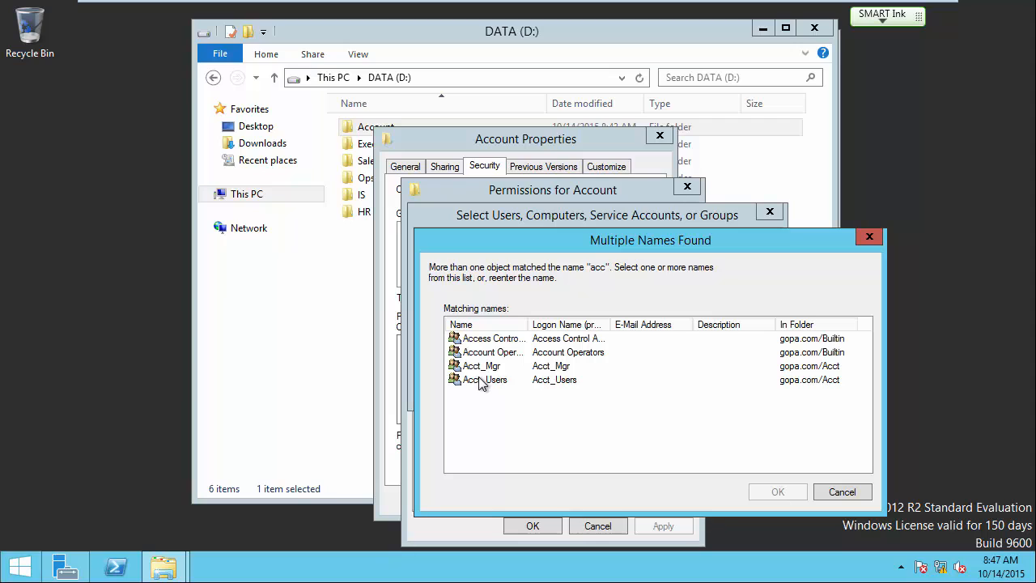
pyautogui.click(482, 382)
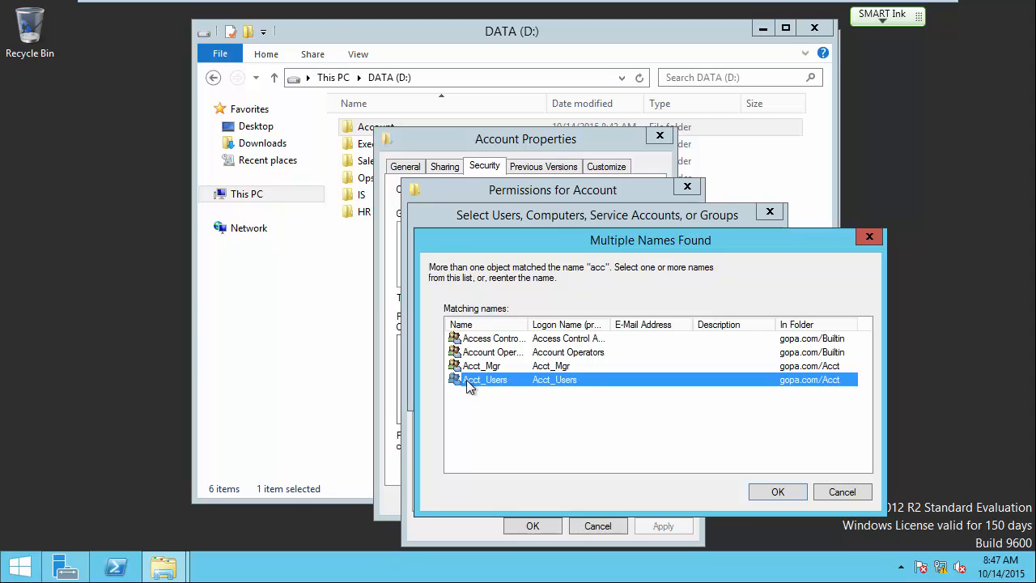
pyautogui.click(777, 492)
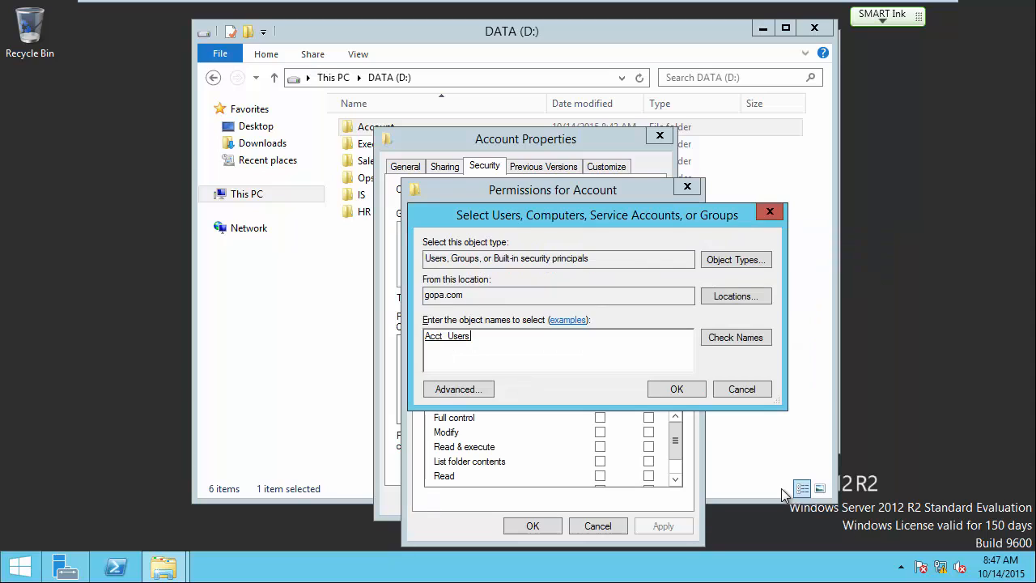
pyautogui.click(678, 390)
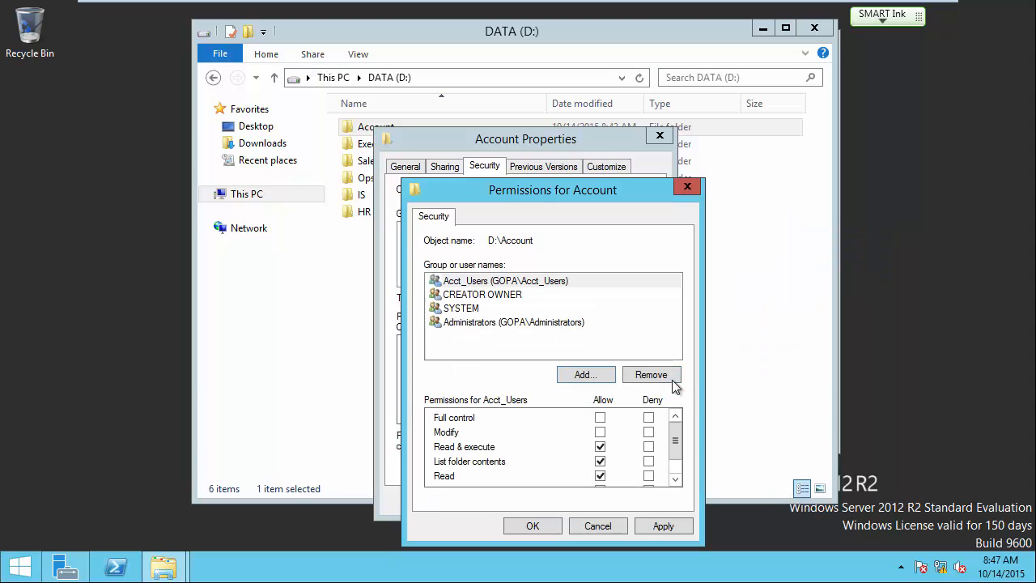
# Allow Modify for Acct_Users, apply it, and close the Account properties.
pyautogui.moveTo(676, 445); pyautogui.dragTo(676, 451)
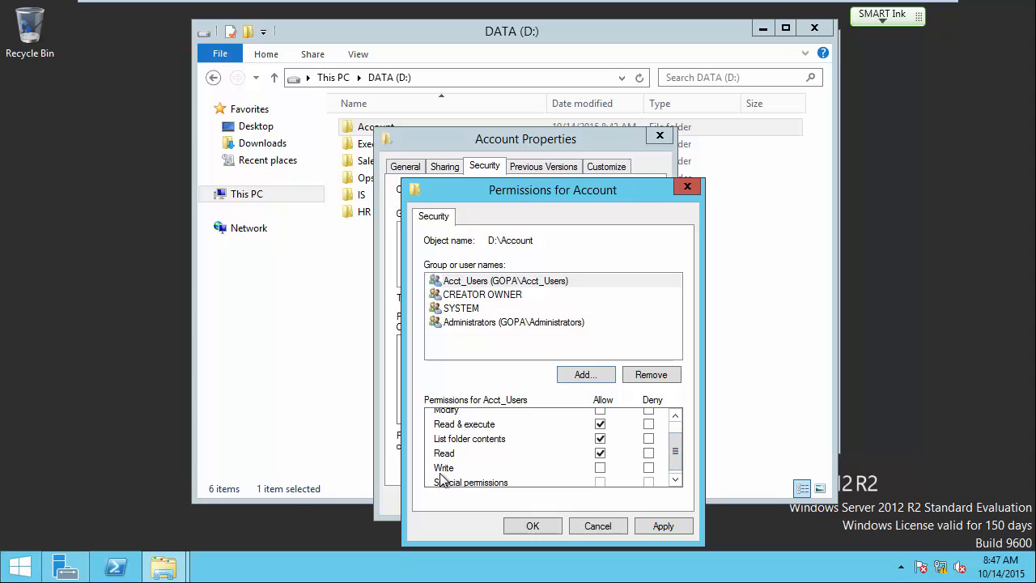
pyautogui.click(600, 415)
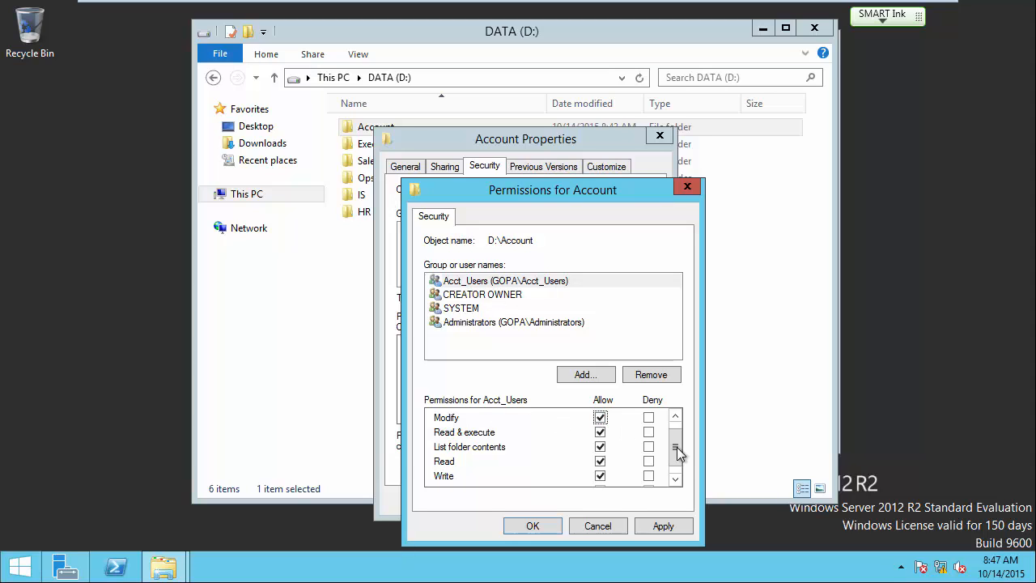
pyautogui.scroll(1, 675, 443)
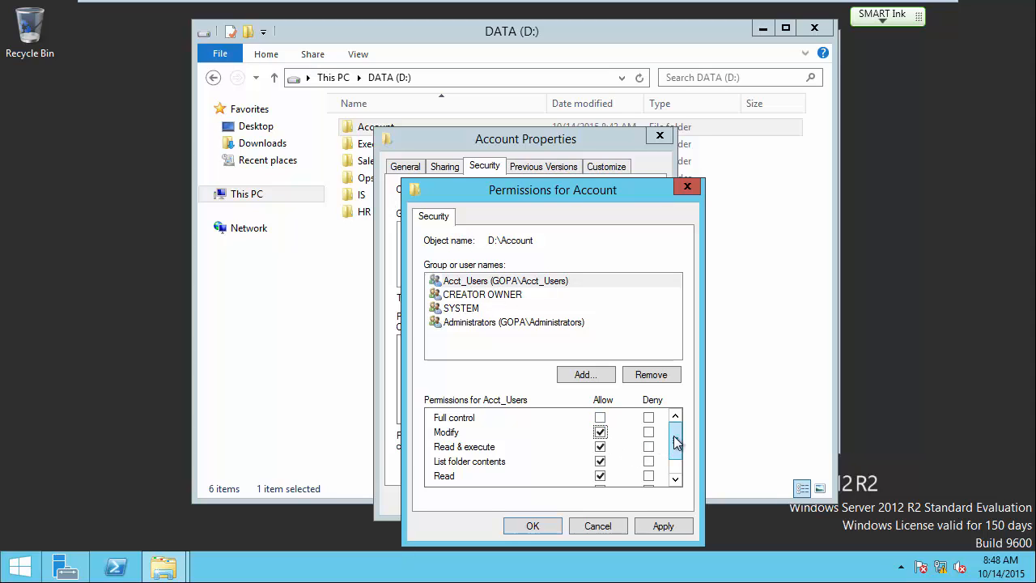
pyautogui.moveTo(676, 447); pyautogui.dragTo(676, 460)
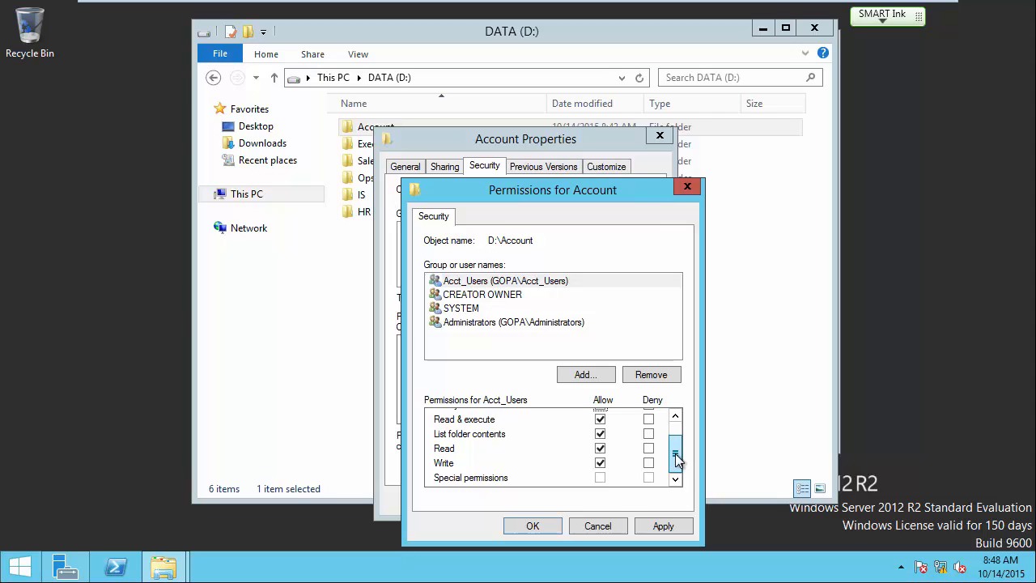
pyautogui.moveTo(675, 454); pyautogui.dragTo(674, 443)
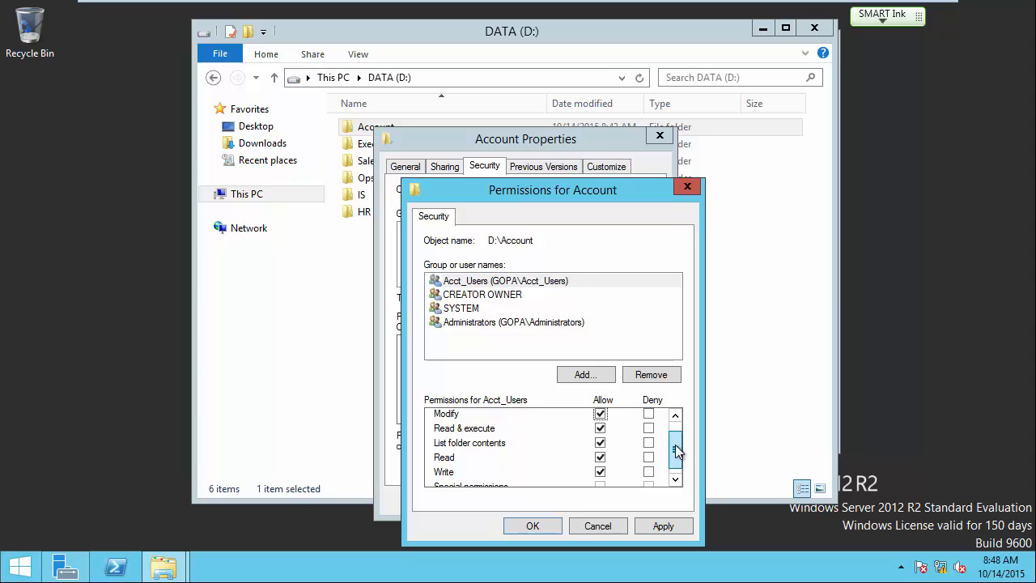
pyautogui.click(532, 526)
pyautogui.click(518, 500)
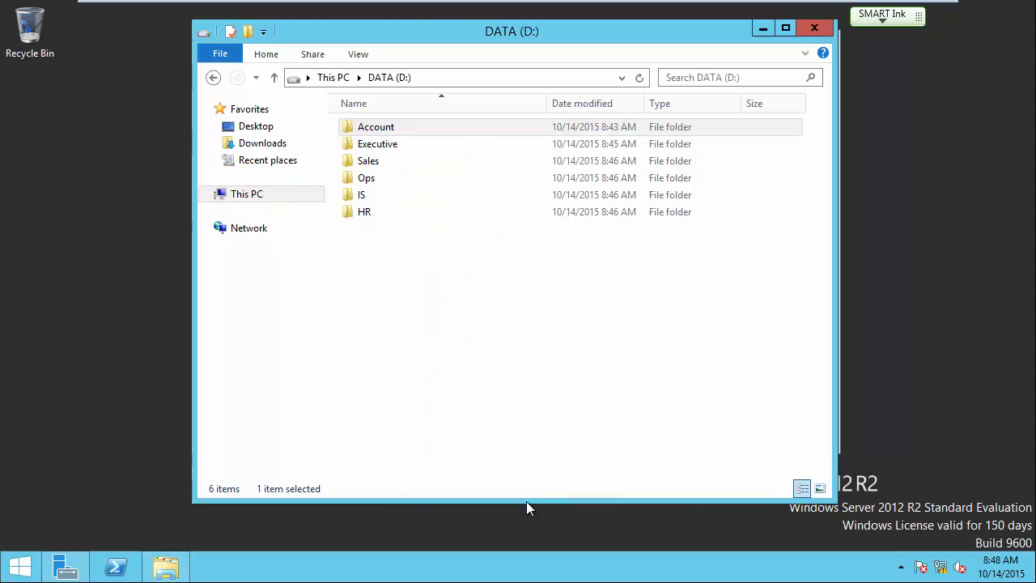
# Add Executive_Users, resolved from 'Ex', to the Executive folder's security permissions.
pyautogui.rightClick(375, 150)
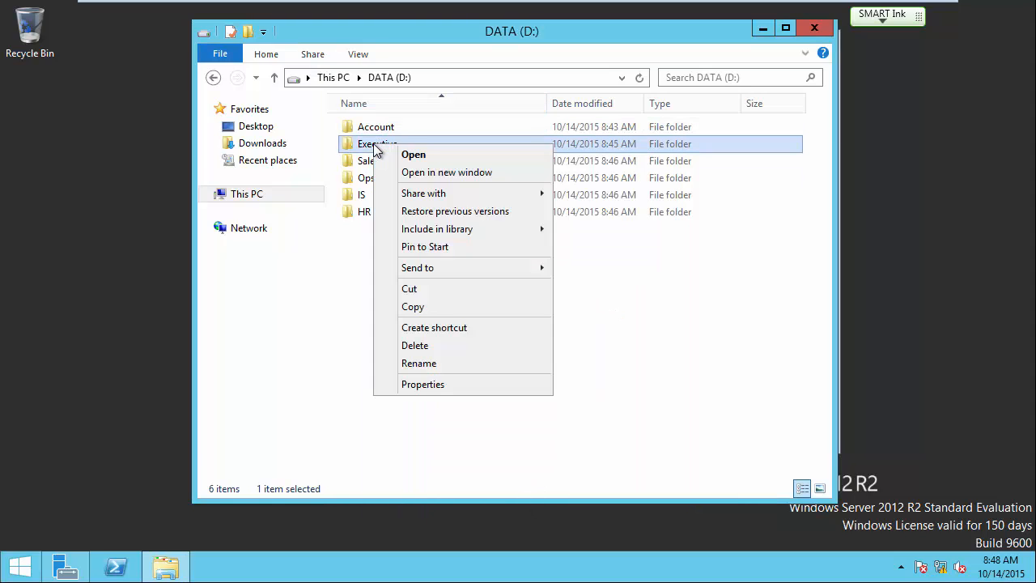
pyautogui.click(422, 385)
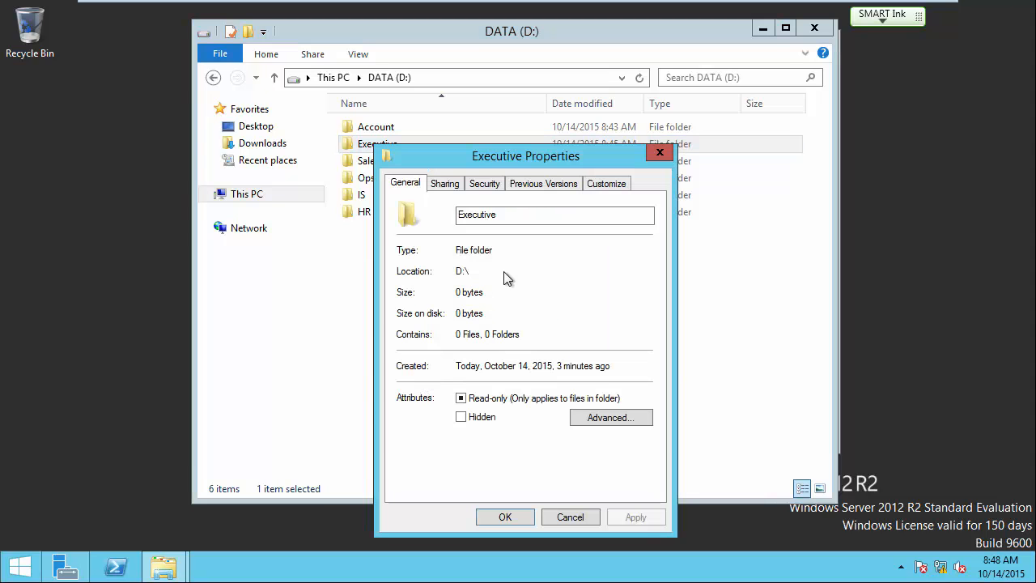
pyautogui.click(484, 184)
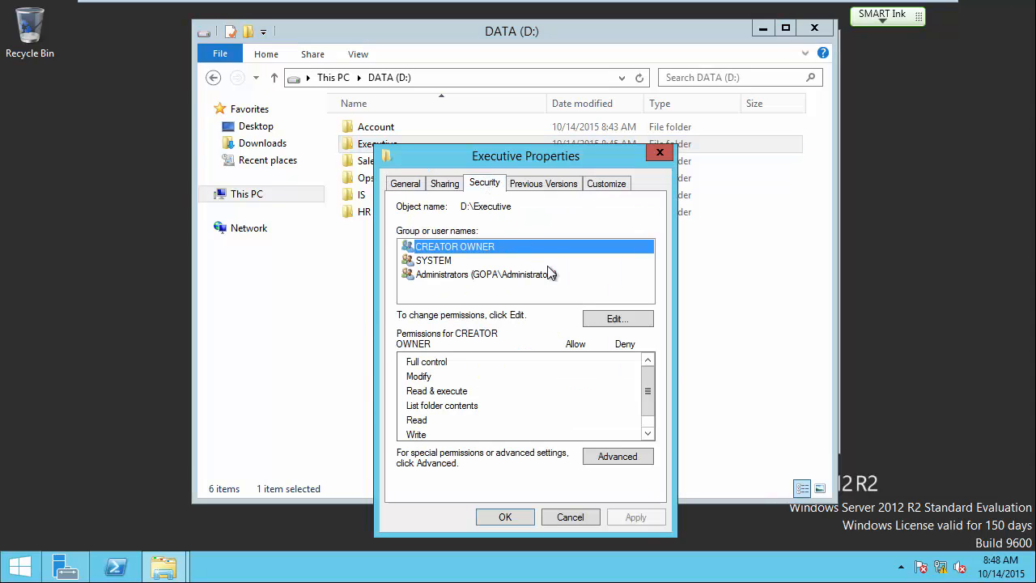
pyautogui.click(605, 319)
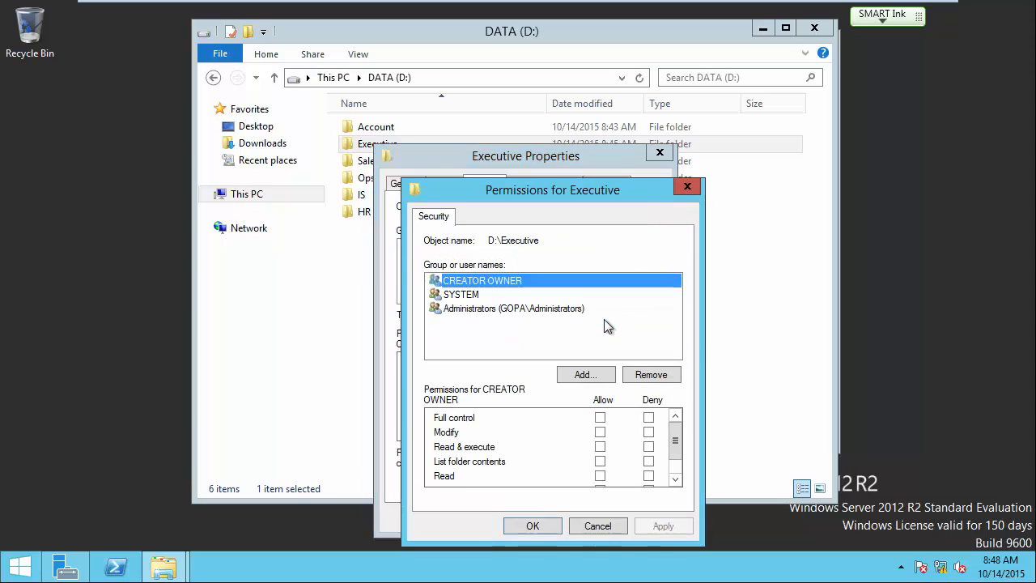
pyautogui.click(591, 377)
pyautogui.write('Ex')
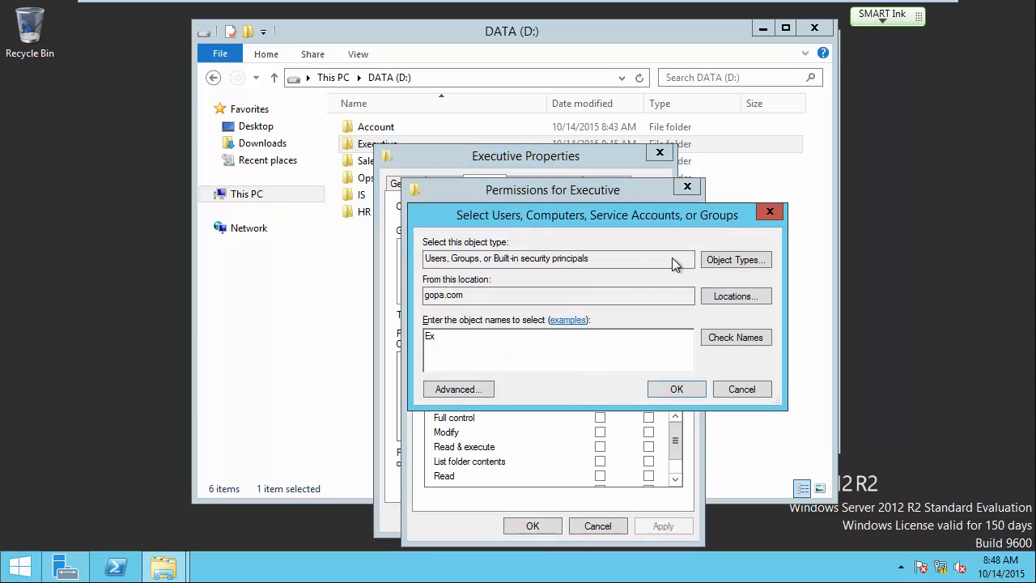
pyautogui.click(745, 340)
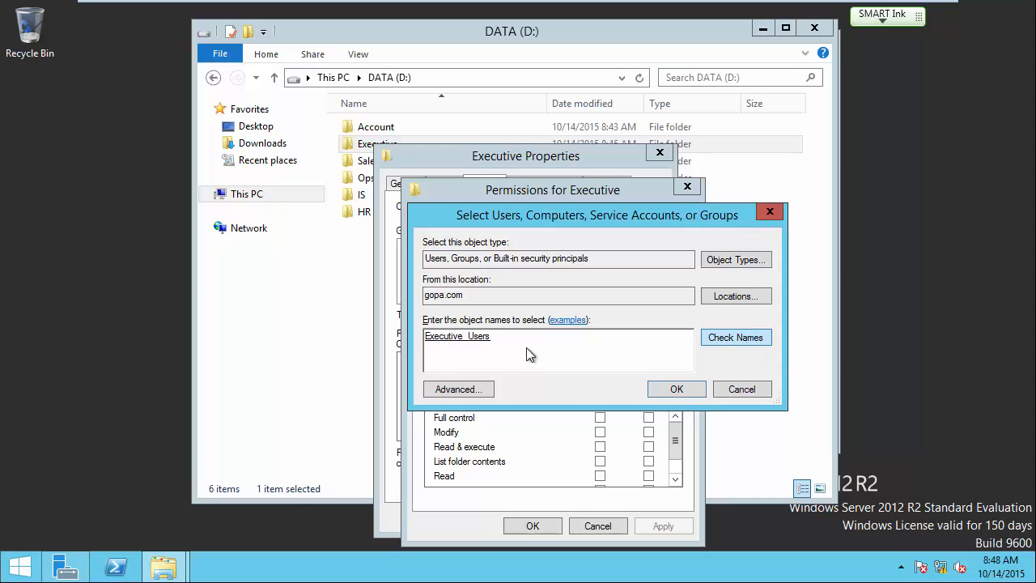
pyautogui.click(677, 389)
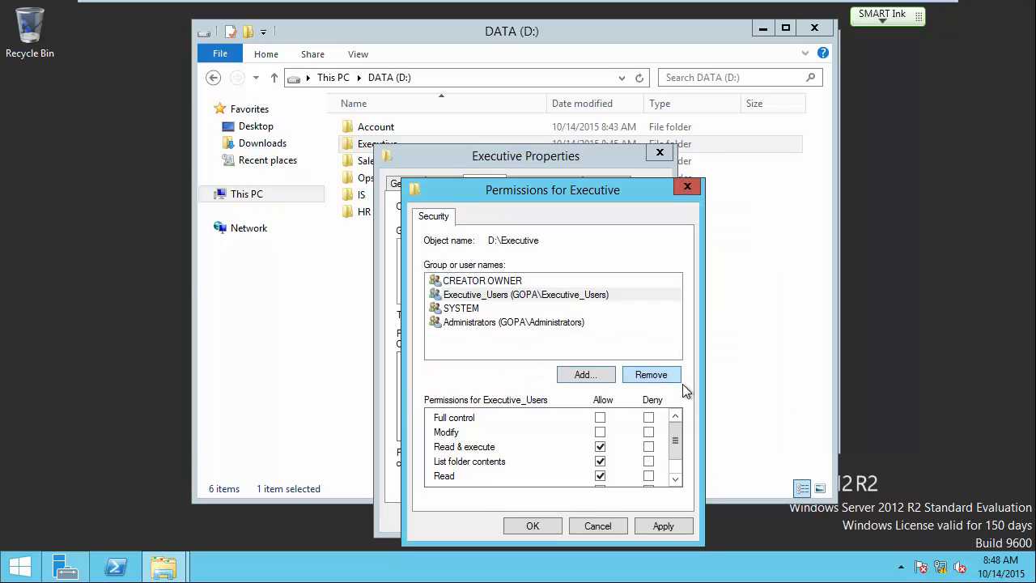
# Allow Modify for Executive_Users, apply it, and close the Executive properties.
pyautogui.click(600, 432)
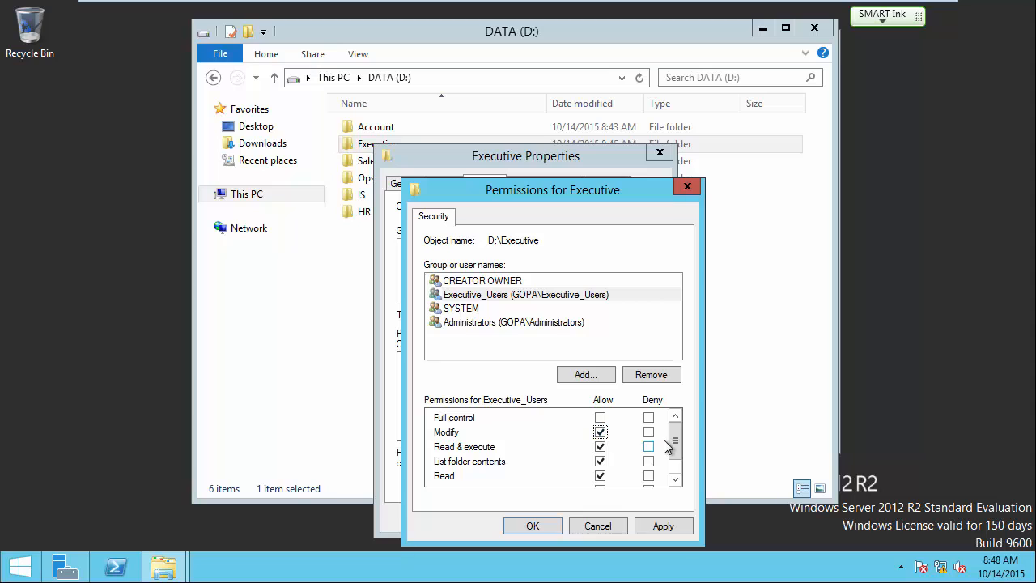
pyautogui.scroll(-1, 675, 444)
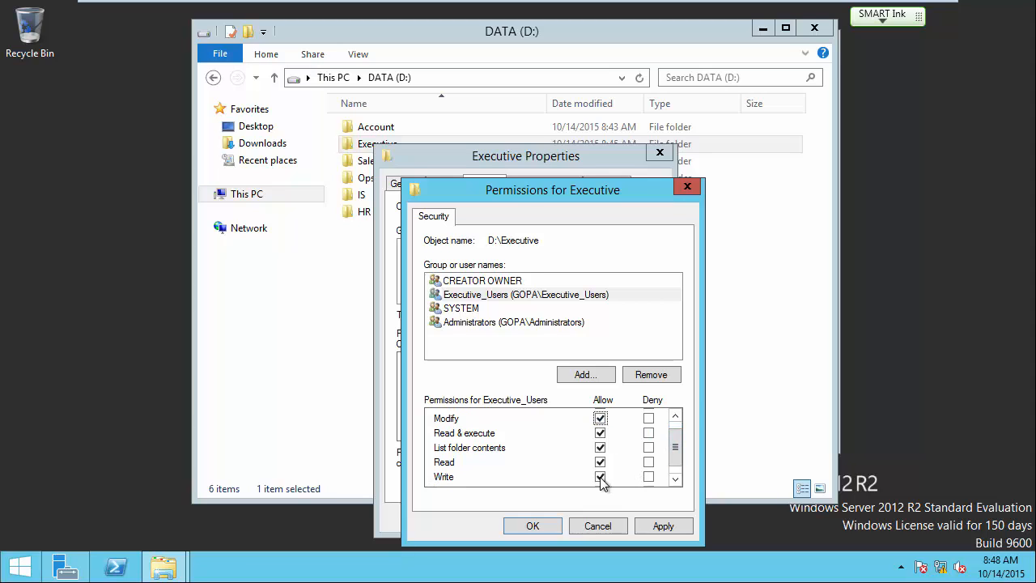
pyautogui.click(532, 526)
pyautogui.click(513, 521)
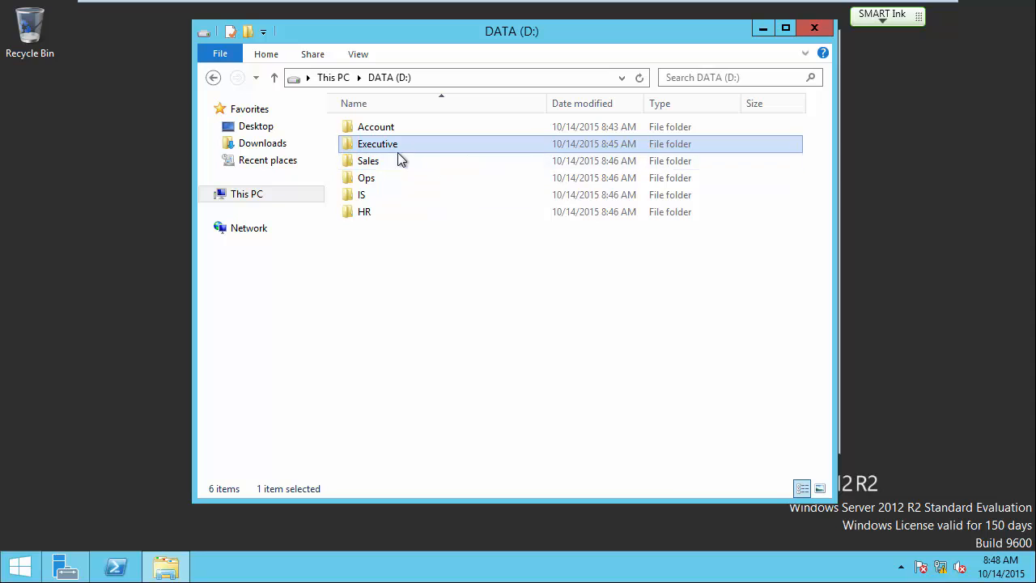
pyautogui.moveTo(528, 5)
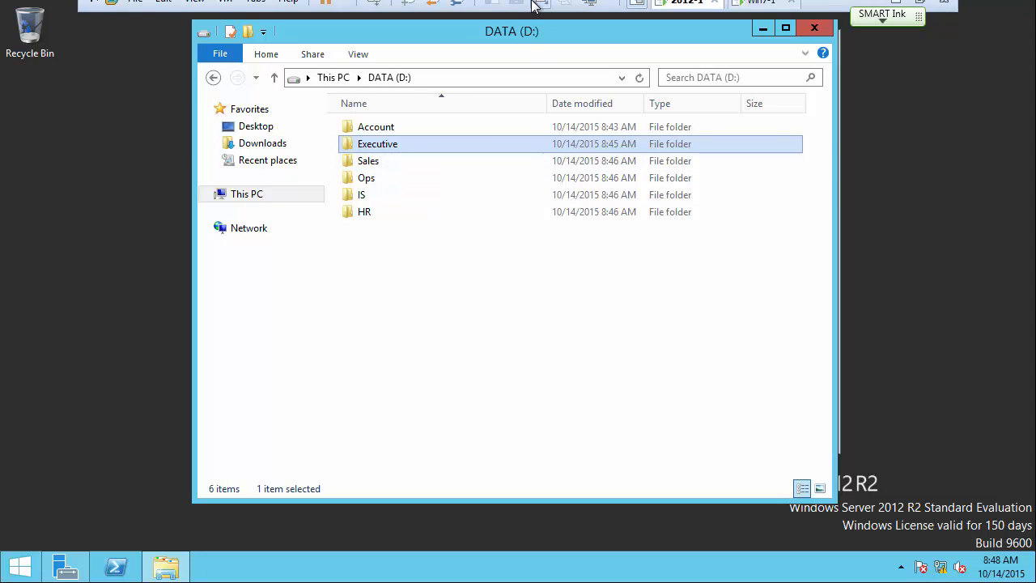
# On the Win7-1 client, dismiss the Account access-denied error and open the Executive folder on \\2012-1\data.
pyautogui.click(761, 14)
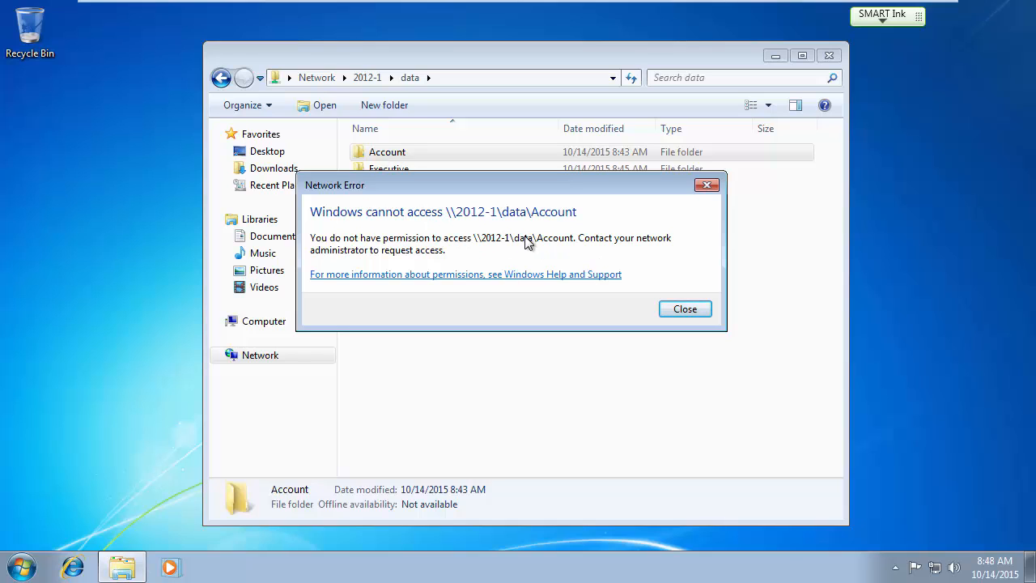
pyautogui.click(684, 309)
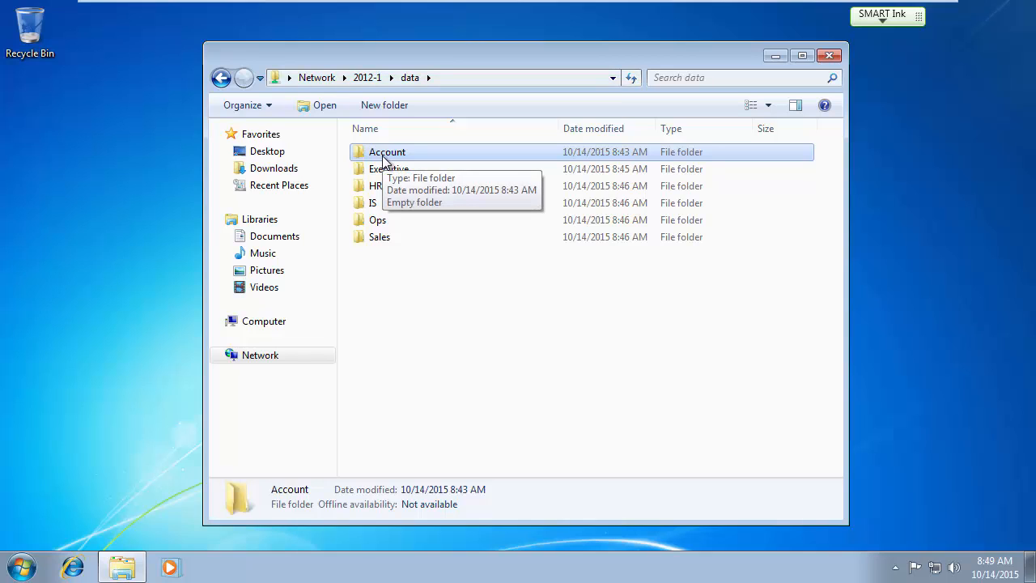
pyautogui.click(402, 296)
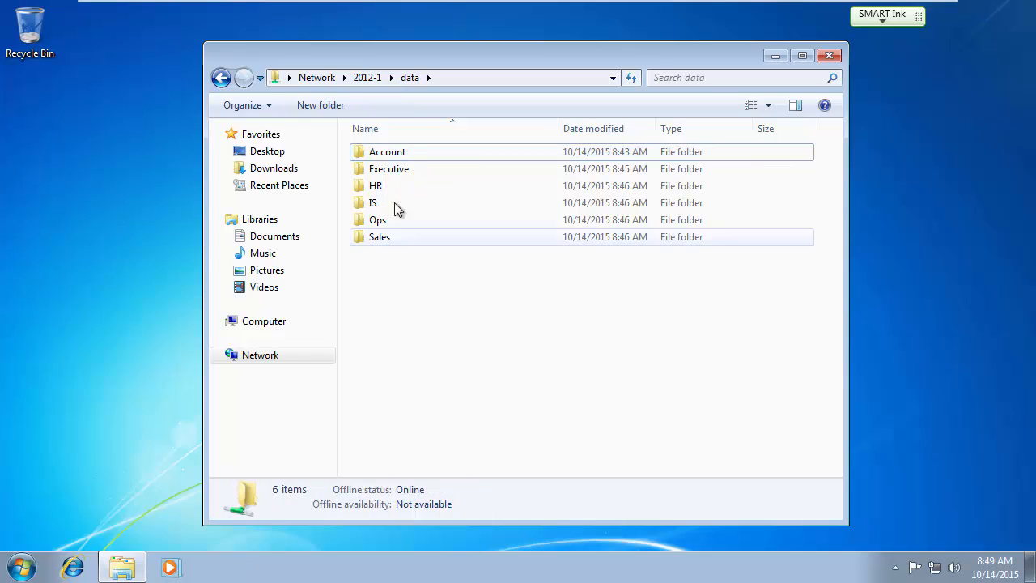
pyautogui.doubleClick(391, 177)
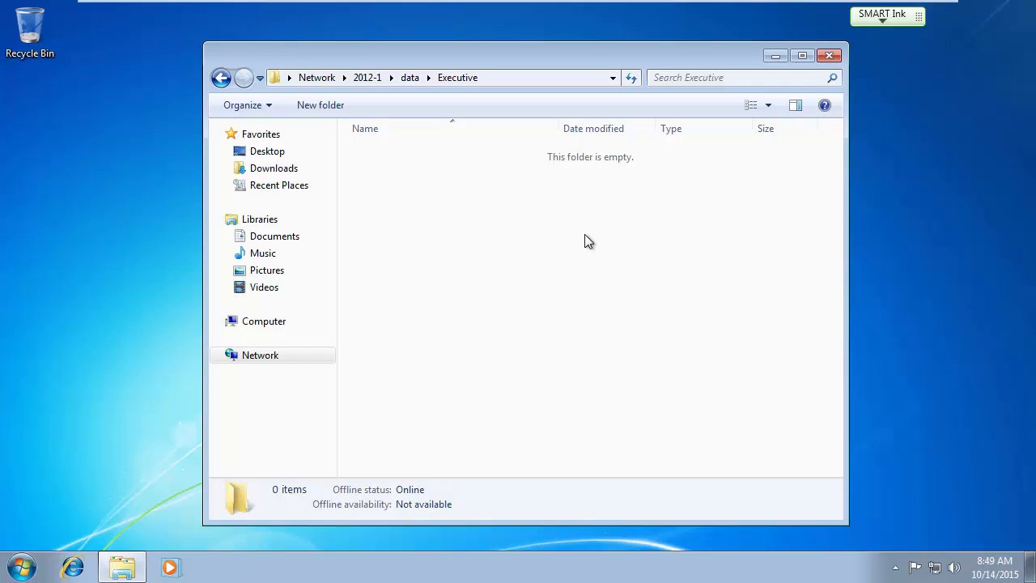
# Create a new text document named Test.txt in the Executive folder.
pyautogui.rightClick(421, 208)
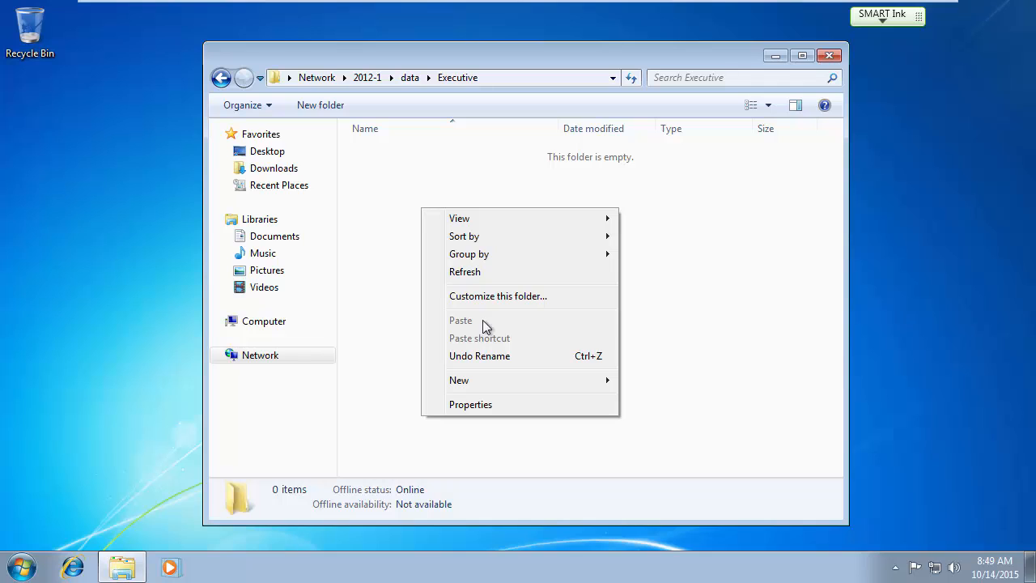
pyautogui.moveTo(491, 384)
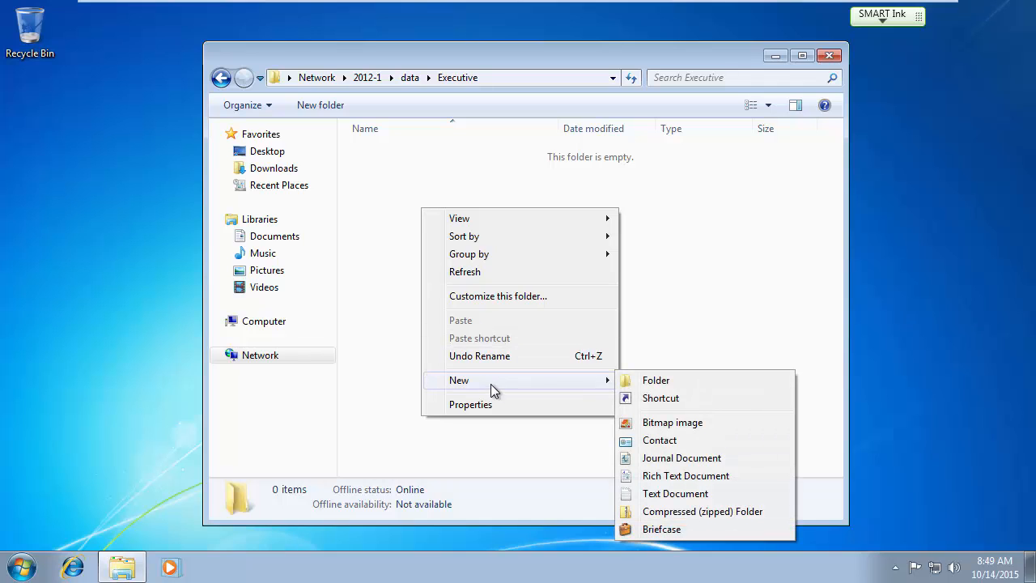
pyautogui.click(697, 493)
pyautogui.write('Te')
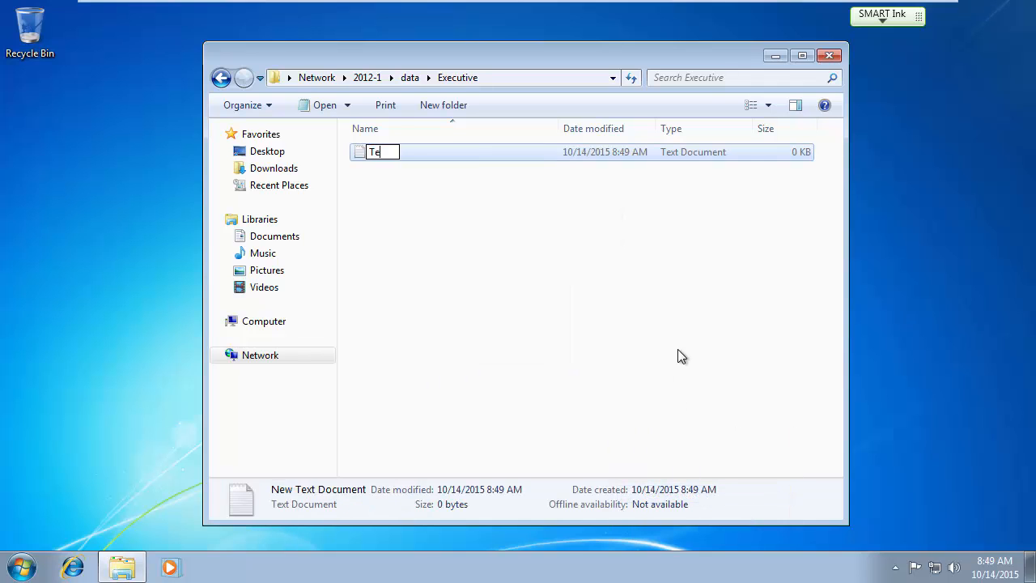
pyautogui.write('st.txt')
pyautogui.press('Return')
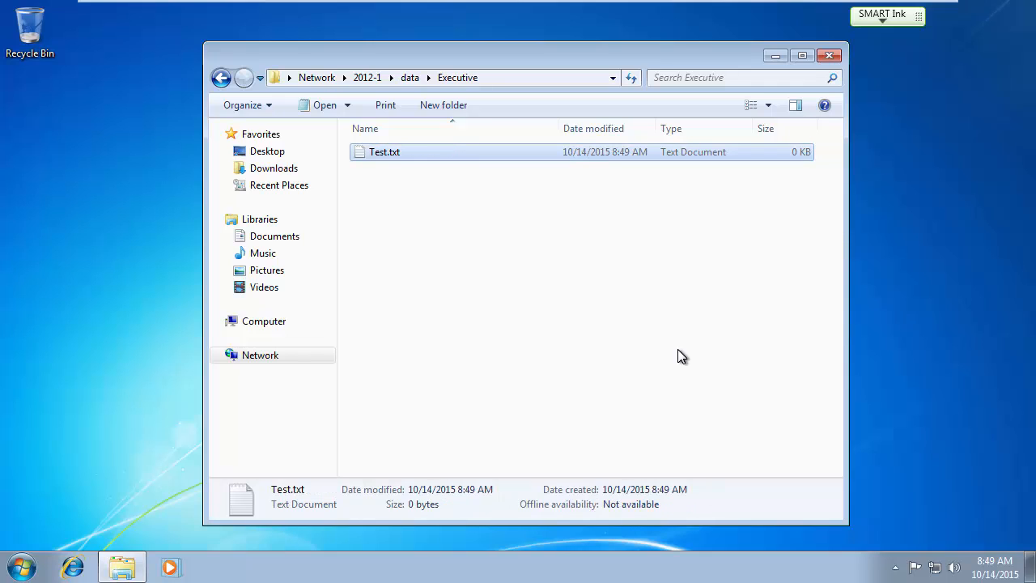
pyautogui.click(522, 315)
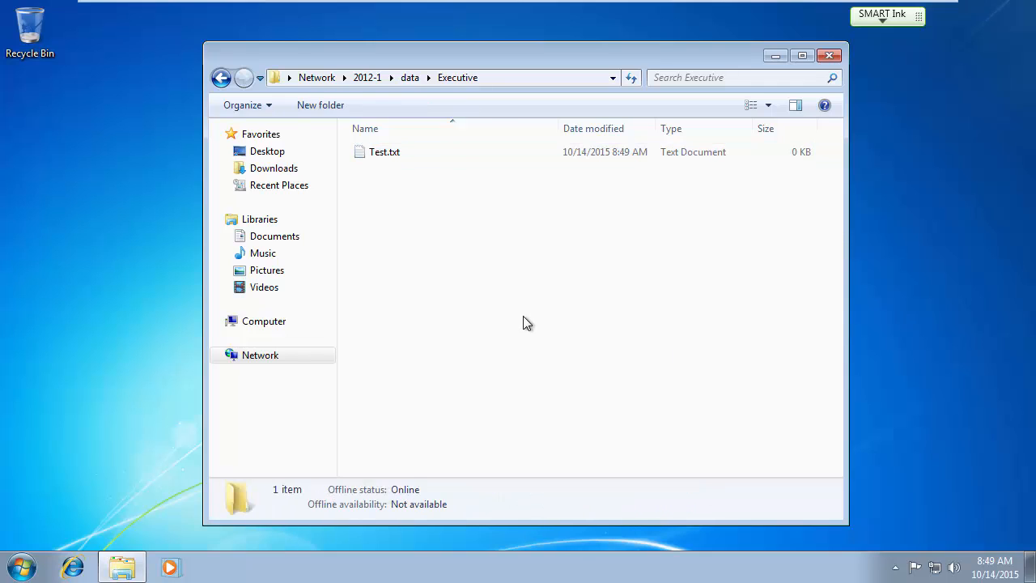
# Type some random text into Test.txt, save it, and reopen it to check.
pyautogui.doubleClick(383, 154)
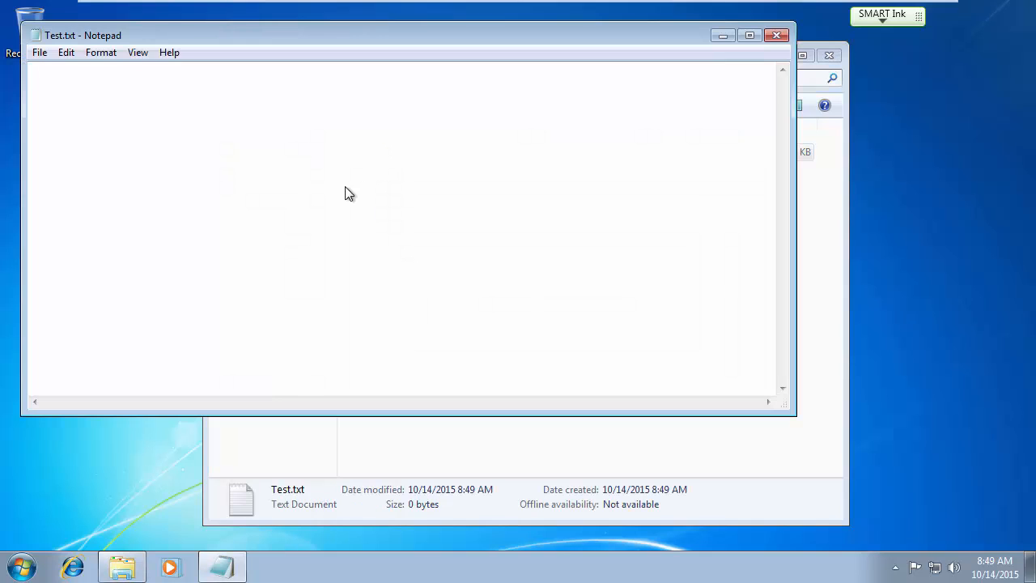
pyautogui.write('dadfasdfdsafdsafdsafdsafds')
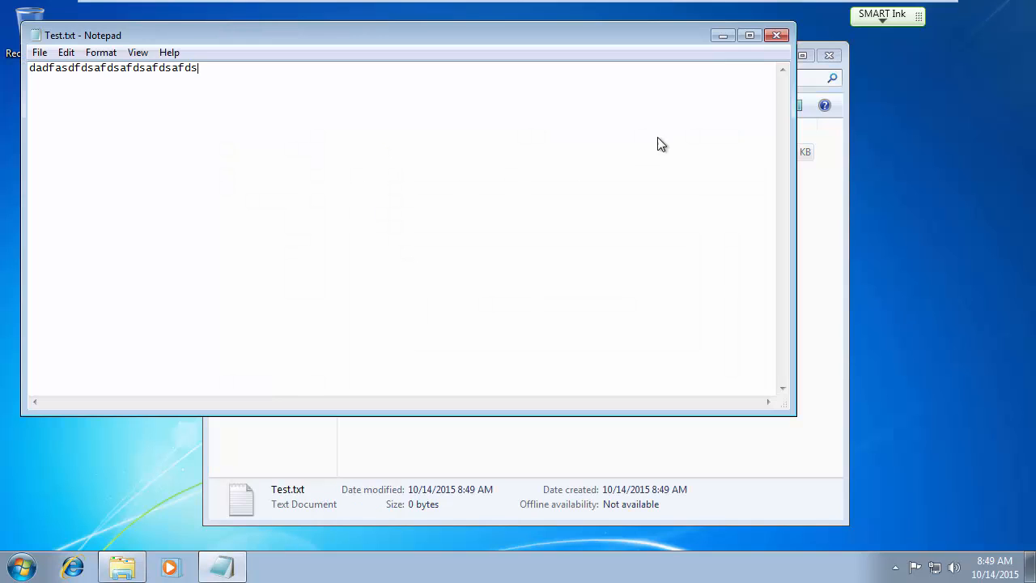
pyautogui.click(776, 35)
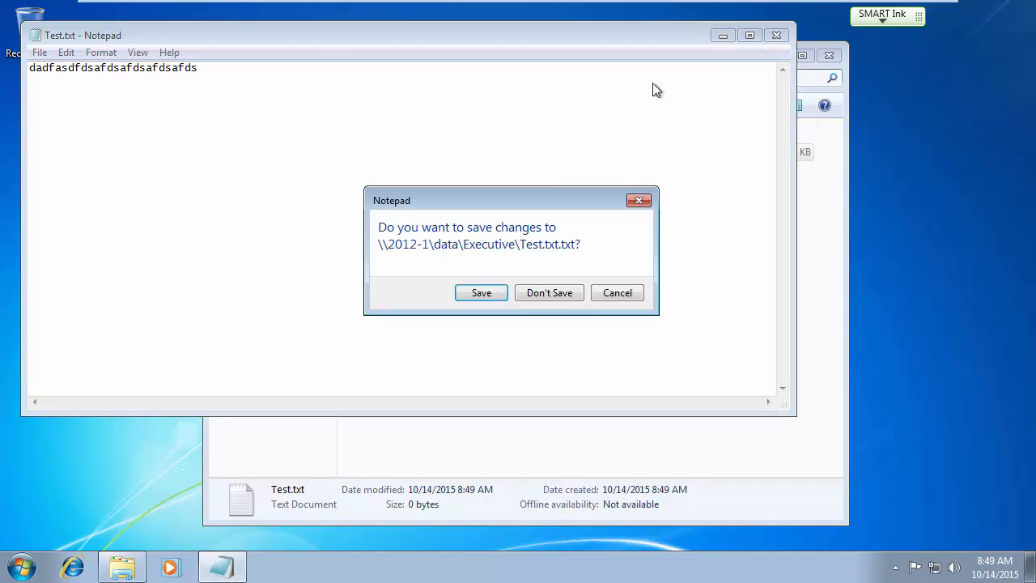
pyautogui.click(495, 295)
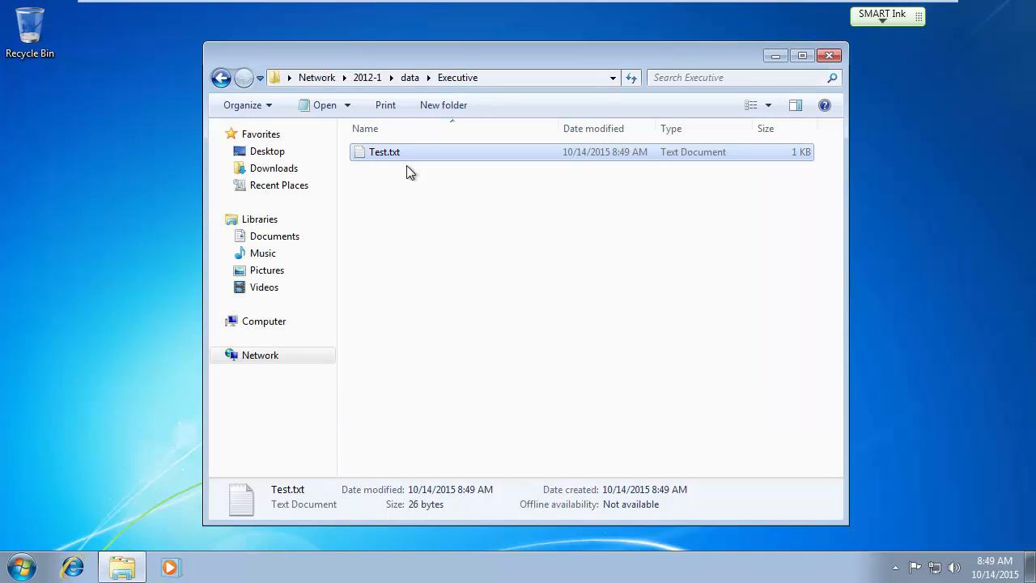
pyautogui.doubleClick(374, 153)
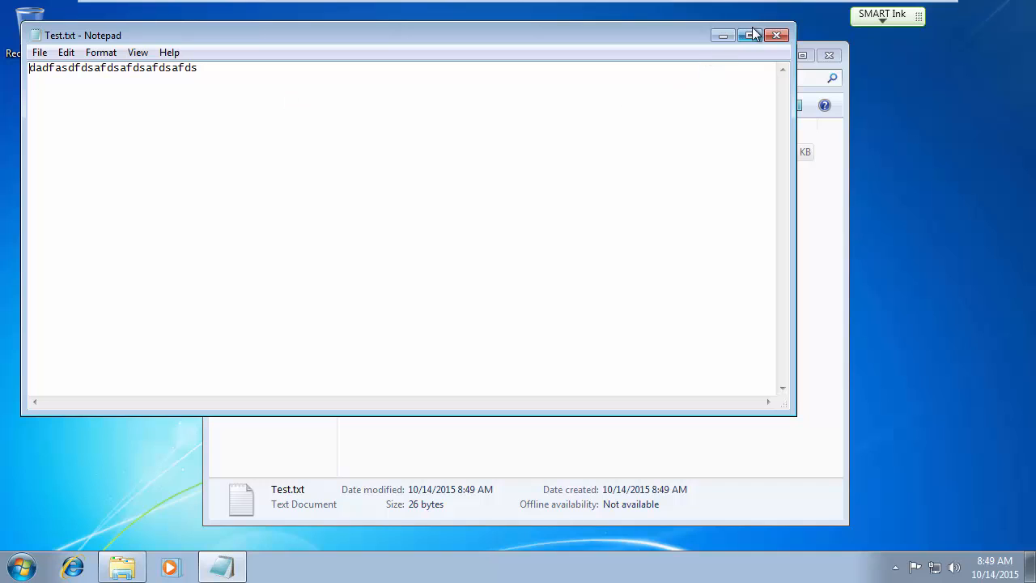
pyautogui.click(776, 36)
# Rename Test.txt to sample, then permanently delete it.
pyautogui.rightClick(376, 153)
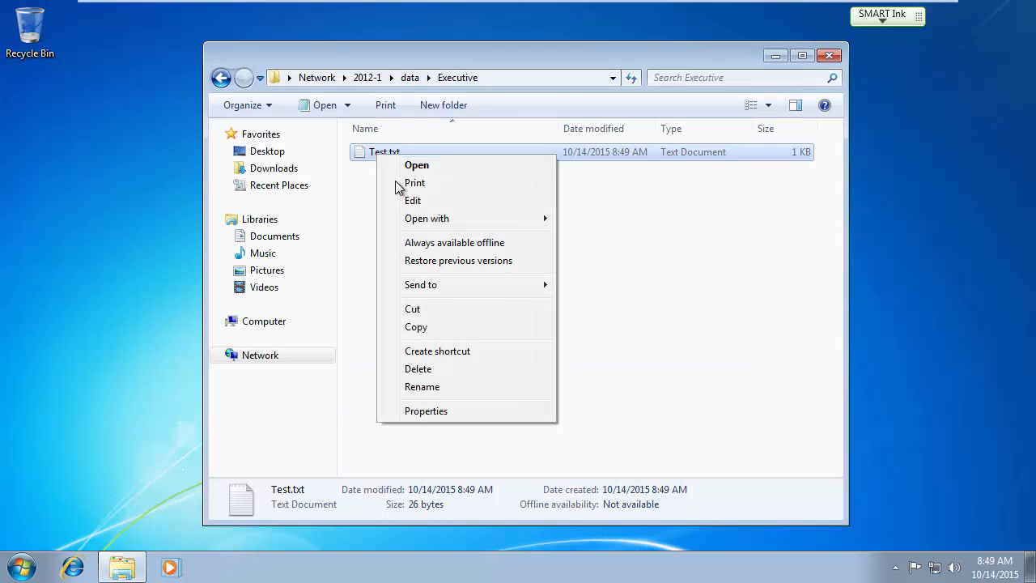
pyautogui.click(429, 382)
pyautogui.write('s')
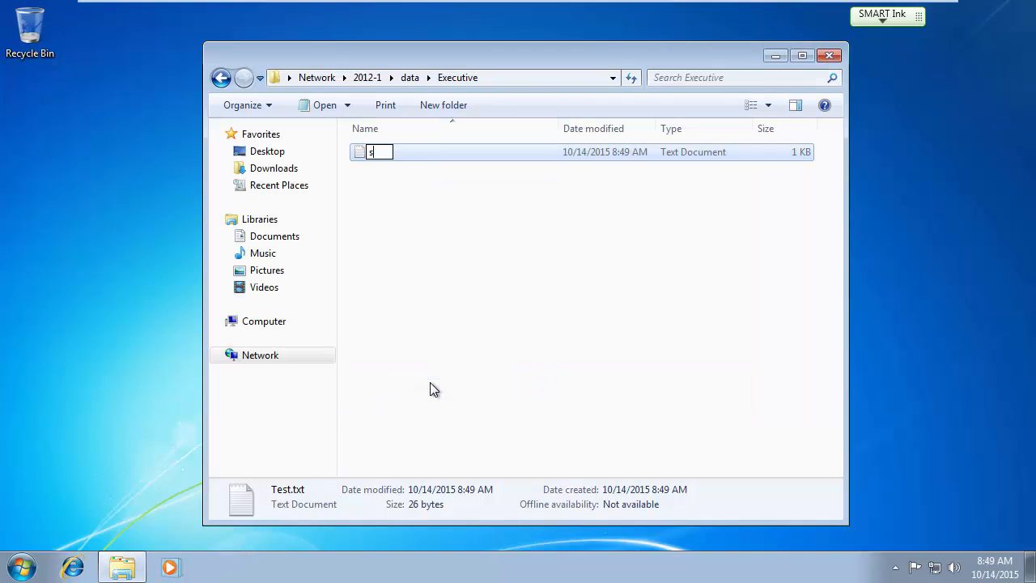
pyautogui.write('ample')
pyautogui.press('Return')
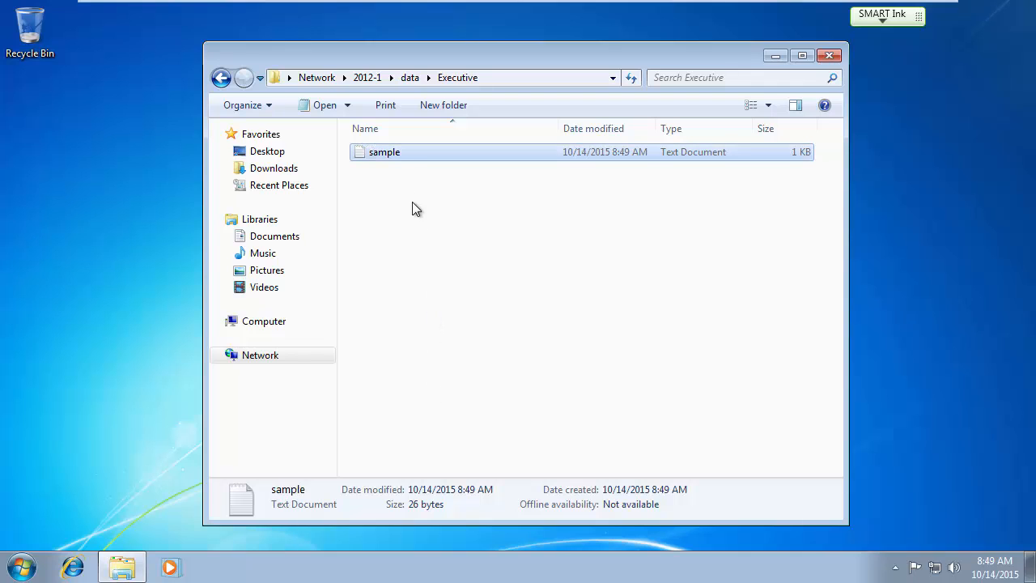
pyautogui.press('Delete')
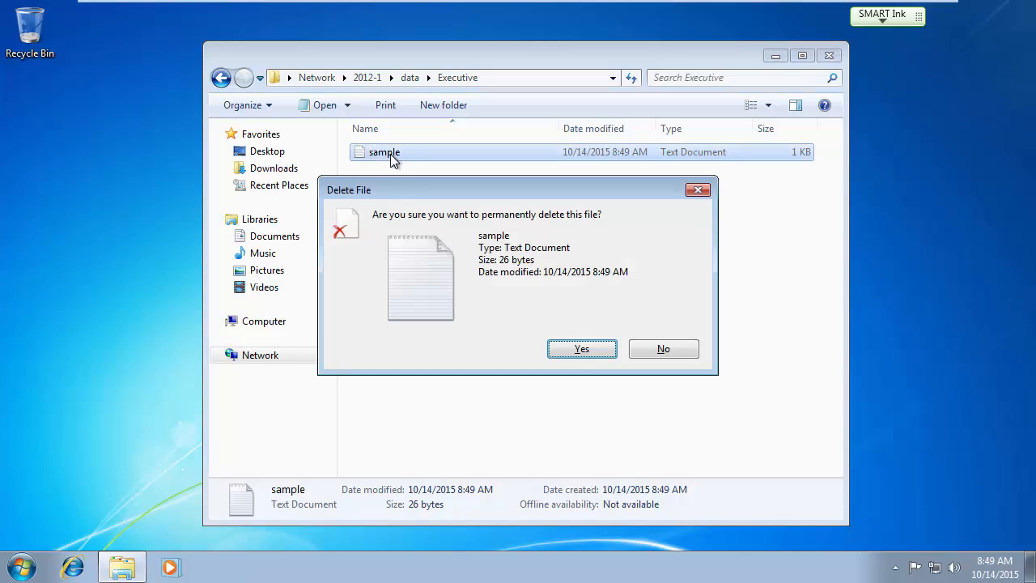
pyautogui.click(574, 349)
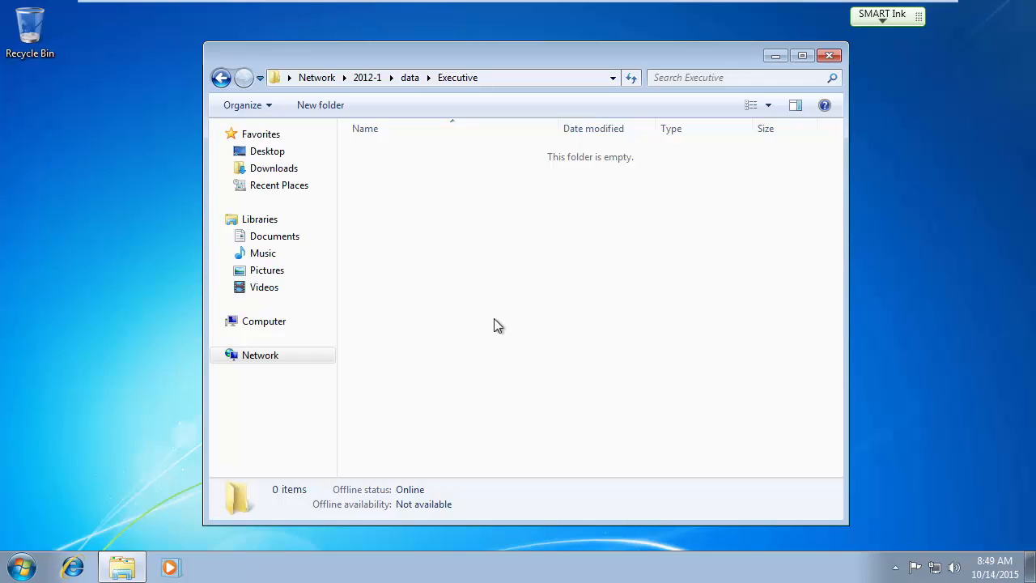
# Create a Sample folder in Executive and add a new text document inside it.
pyautogui.rightClick(412, 248)
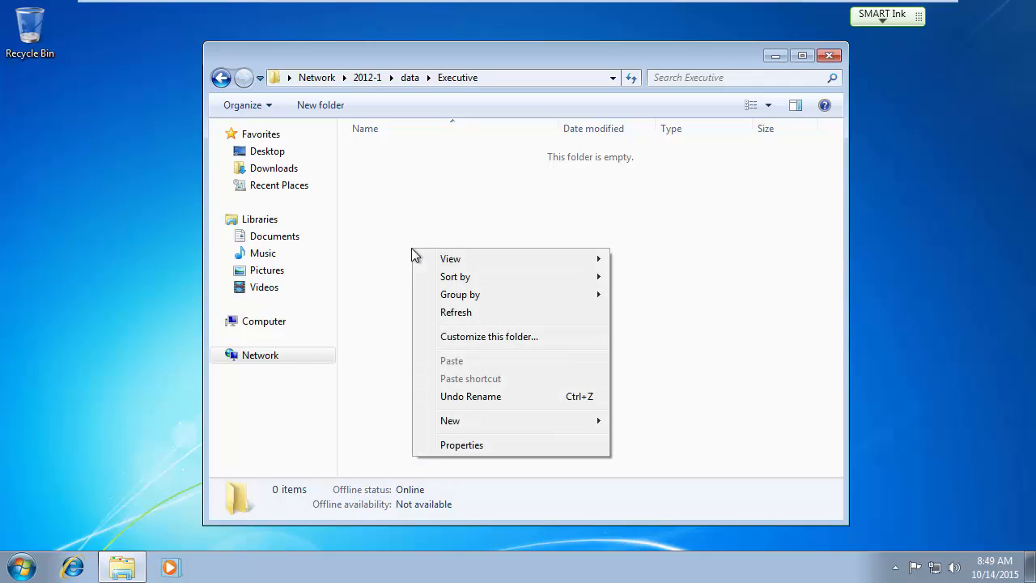
pyautogui.moveTo(449, 422)
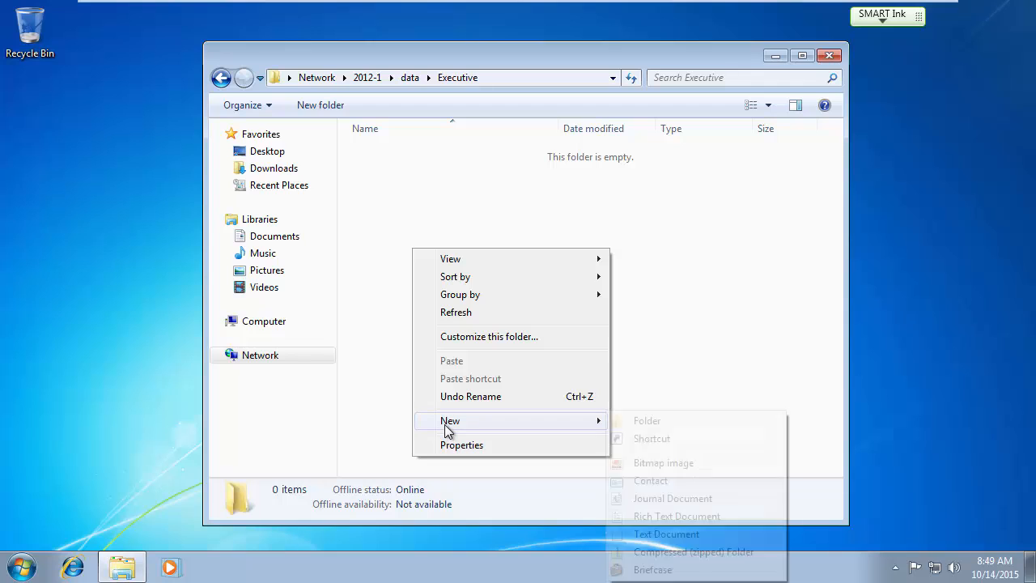
pyautogui.click(643, 422)
pyautogui.write('Sample')
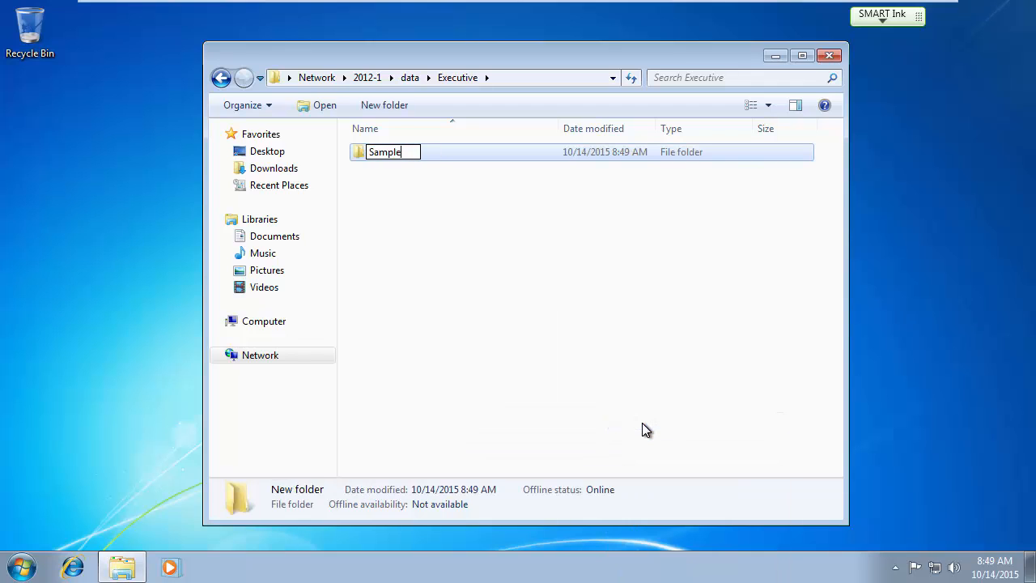
pyautogui.press('Return')
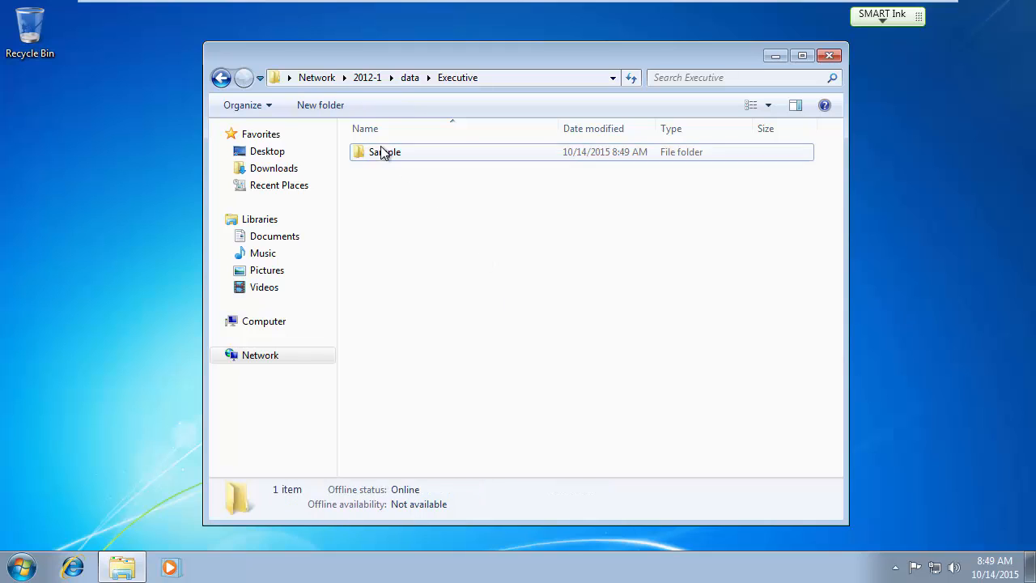
pyautogui.doubleClick(380, 152)
pyautogui.rightClick(427, 196)
pyautogui.moveTo(465, 369)
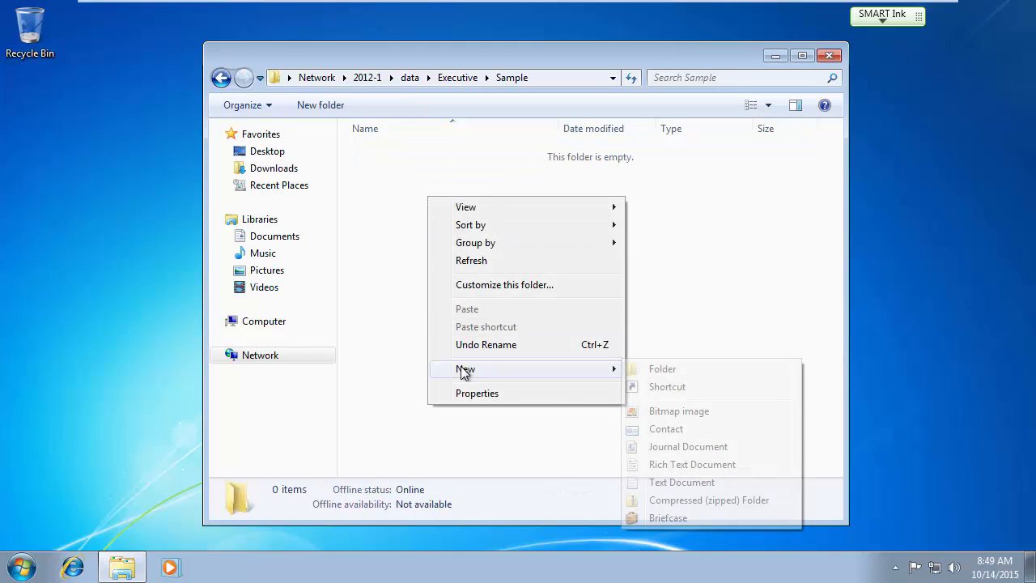
pyautogui.click(694, 482)
pyautogui.click(537, 382)
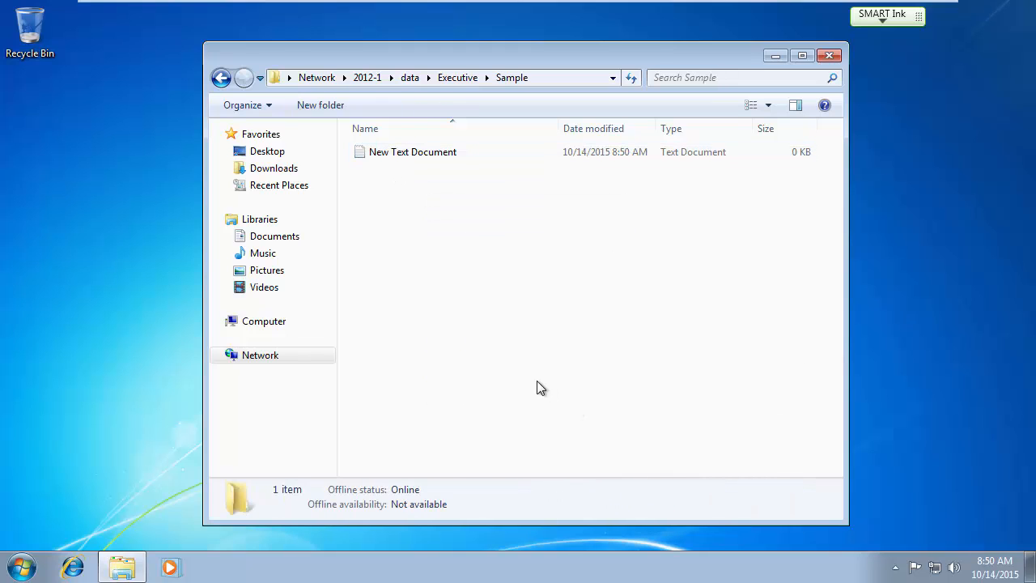
# Delete the Sample folder from Executive.
pyautogui.click(449, 78)
pyautogui.rightClick(389, 153)
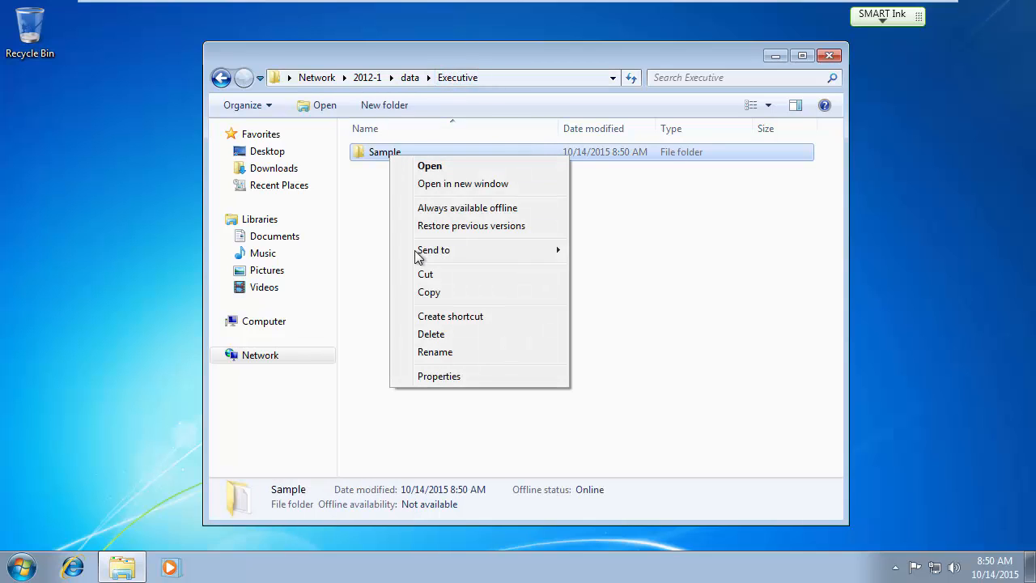
pyautogui.click(431, 336)
pyautogui.click(584, 351)
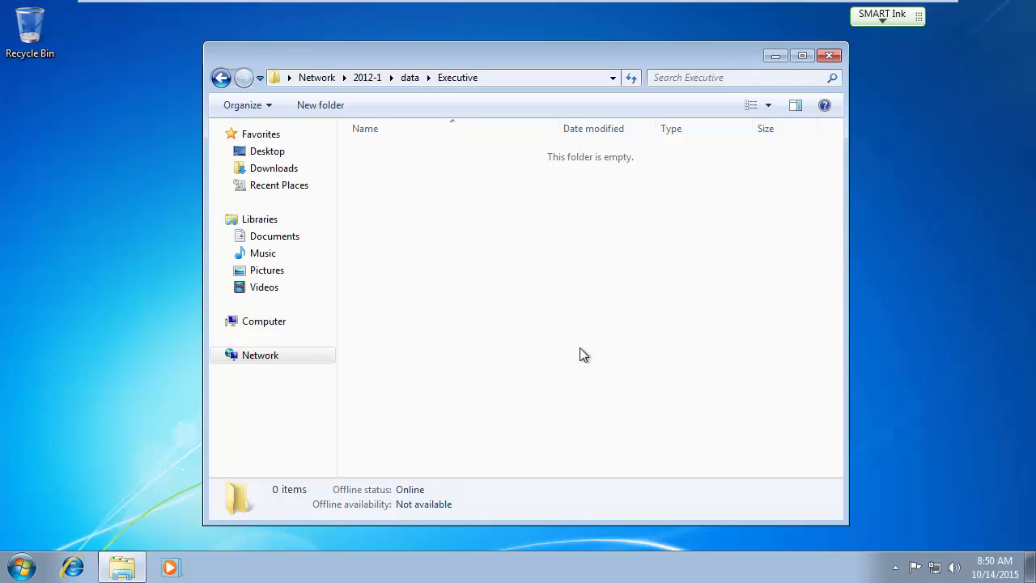
# From the data share, try opening Account and dismiss the access-denied error.
pyautogui.click(411, 78)
pyautogui.doubleClick(390, 154)
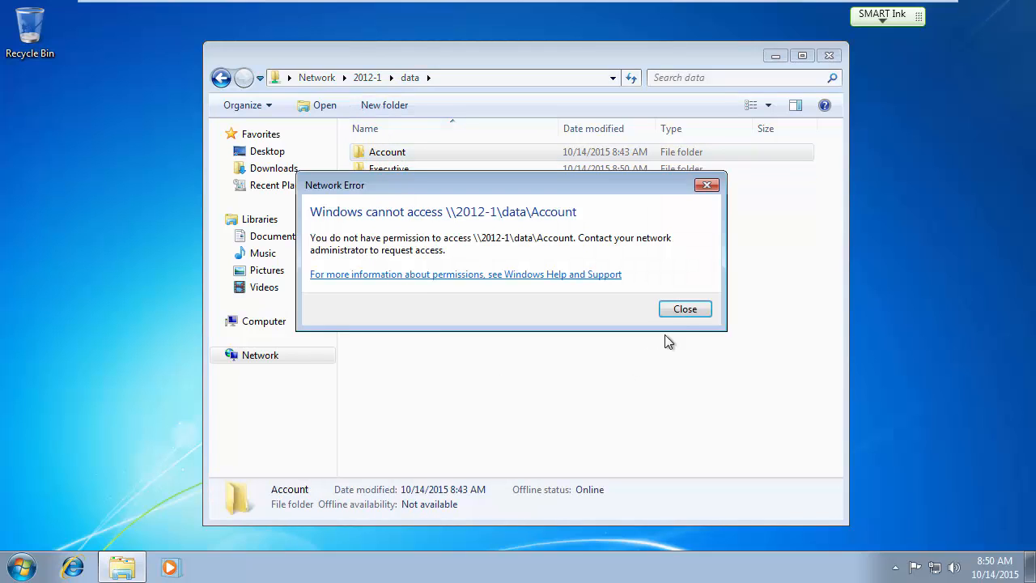
pyautogui.click(684, 309)
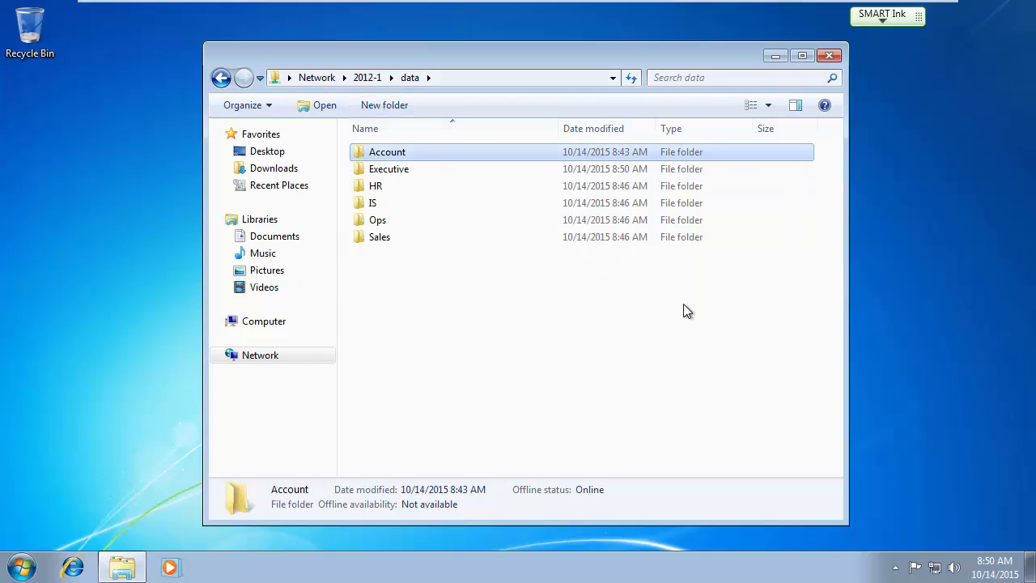
# On the 2012-1 server, open the Sales folder's security permissions for editing.
pyautogui.moveTo(544, 2)
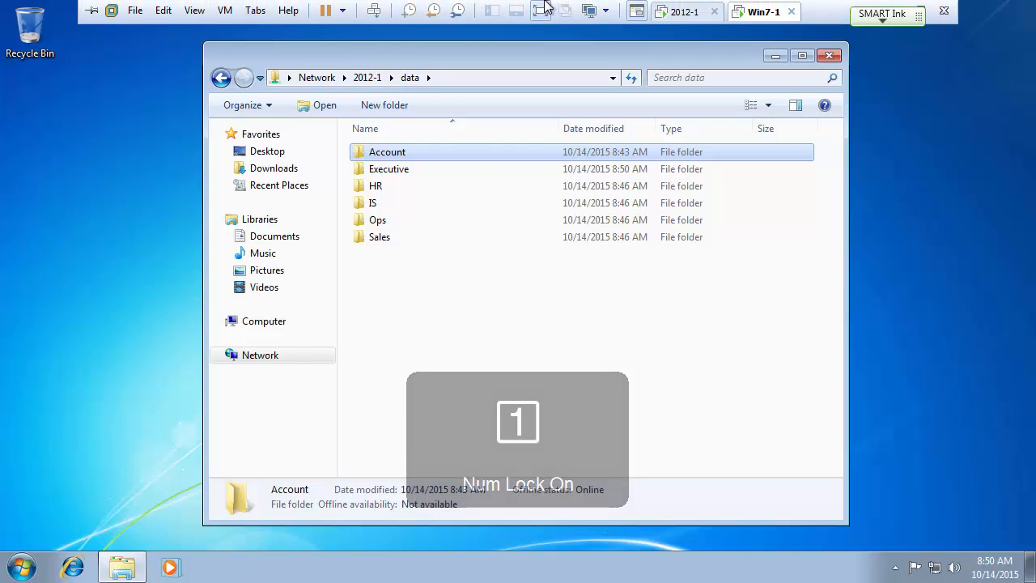
pyautogui.click(684, 12)
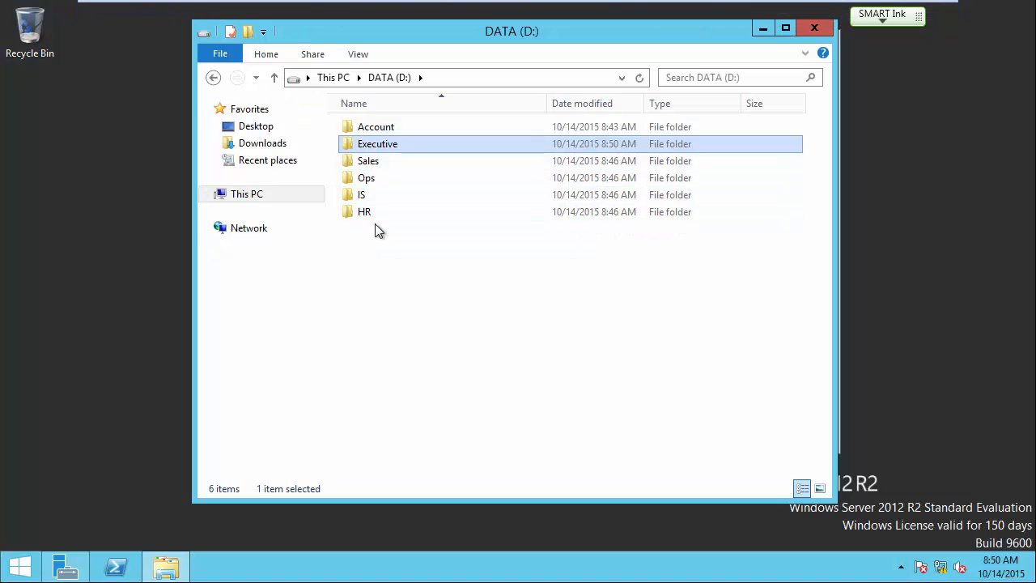
pyautogui.rightClick(365, 165)
pyautogui.click(412, 402)
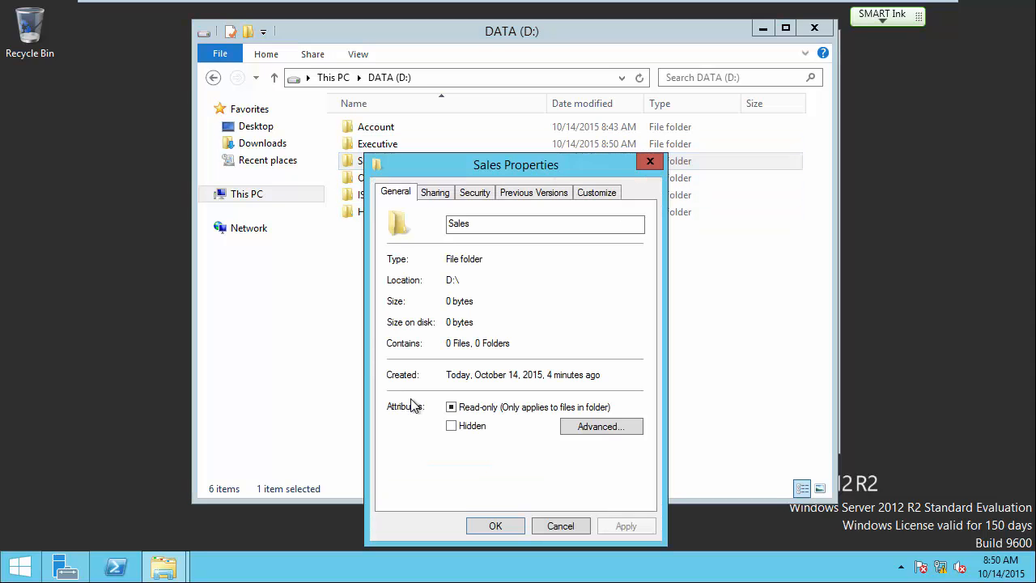
pyautogui.click(476, 194)
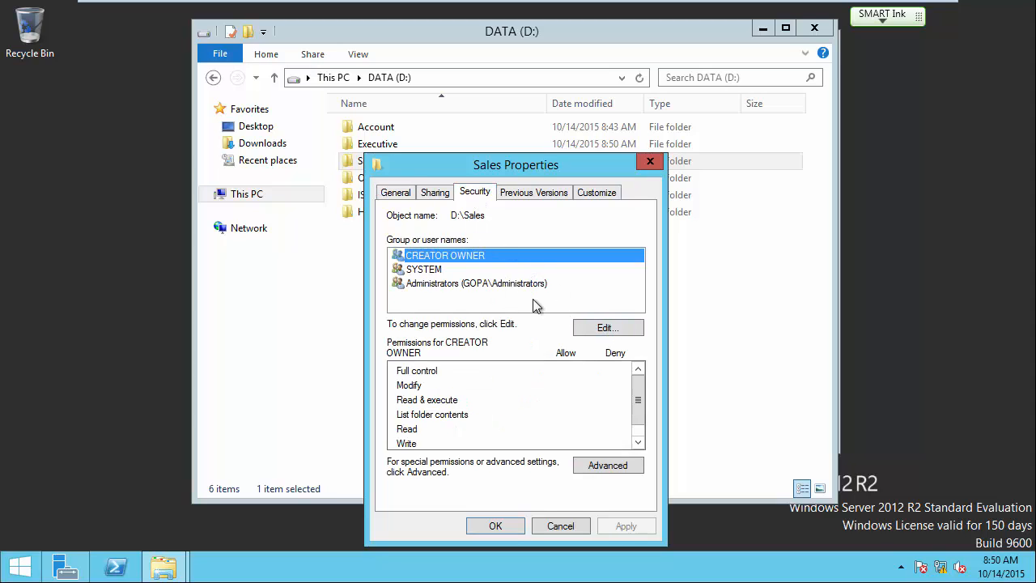
pyautogui.click(603, 328)
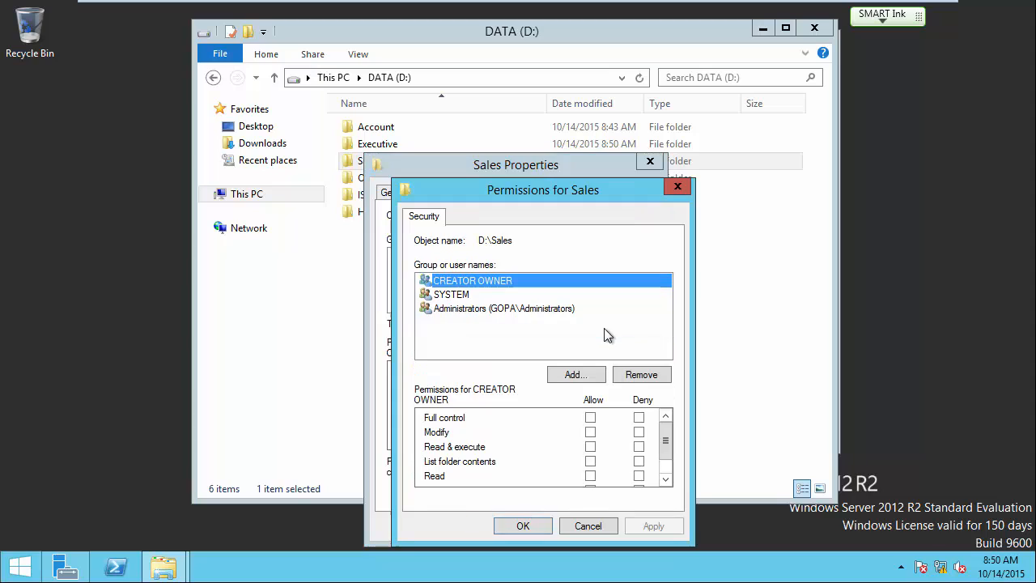
# Add Sales_Users, found by searching 'sal', with Modify allowed, and close the Sales properties.
pyautogui.click(574, 374)
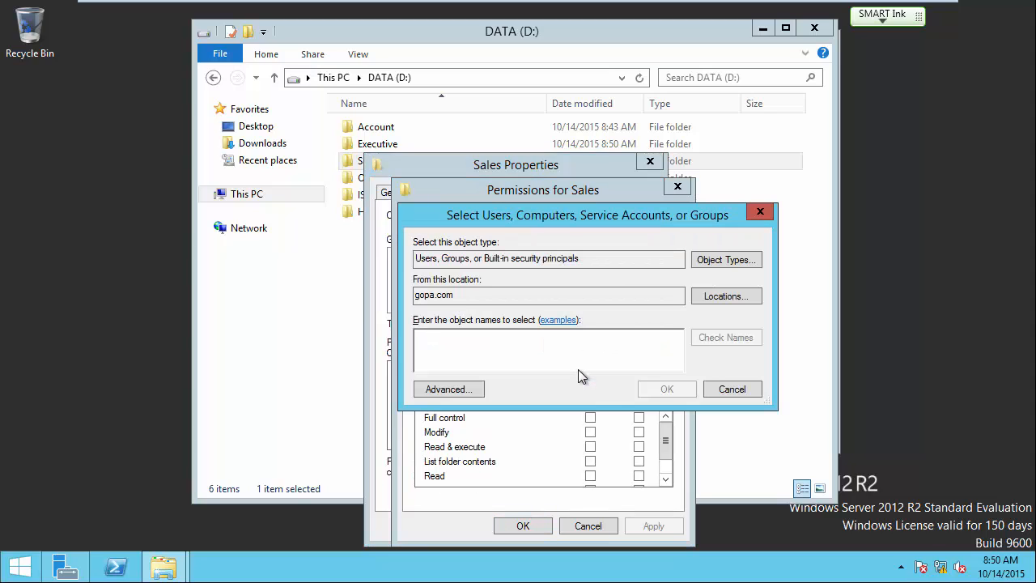
pyautogui.write('sal')
pyautogui.click(744, 339)
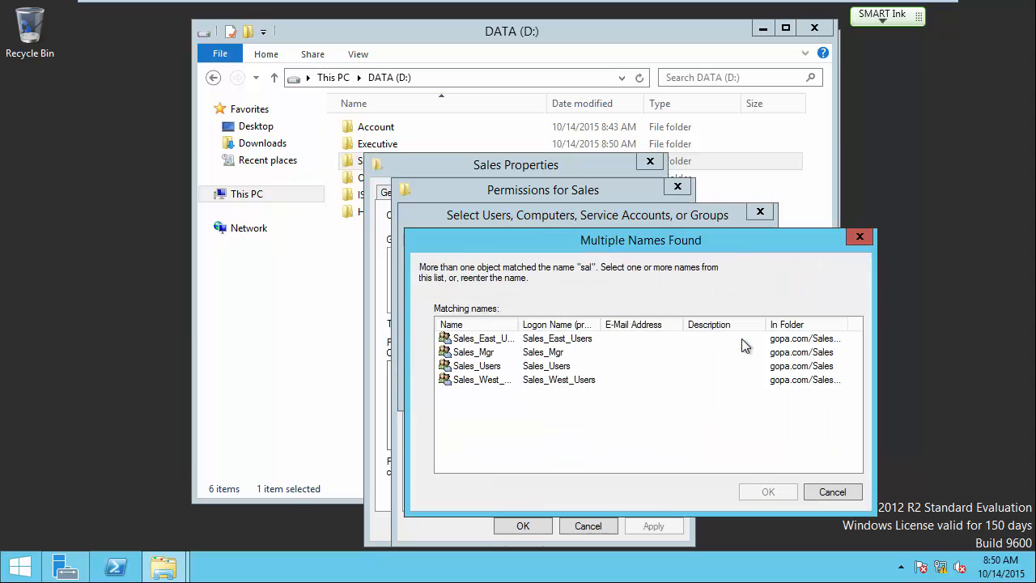
pyautogui.click(488, 366)
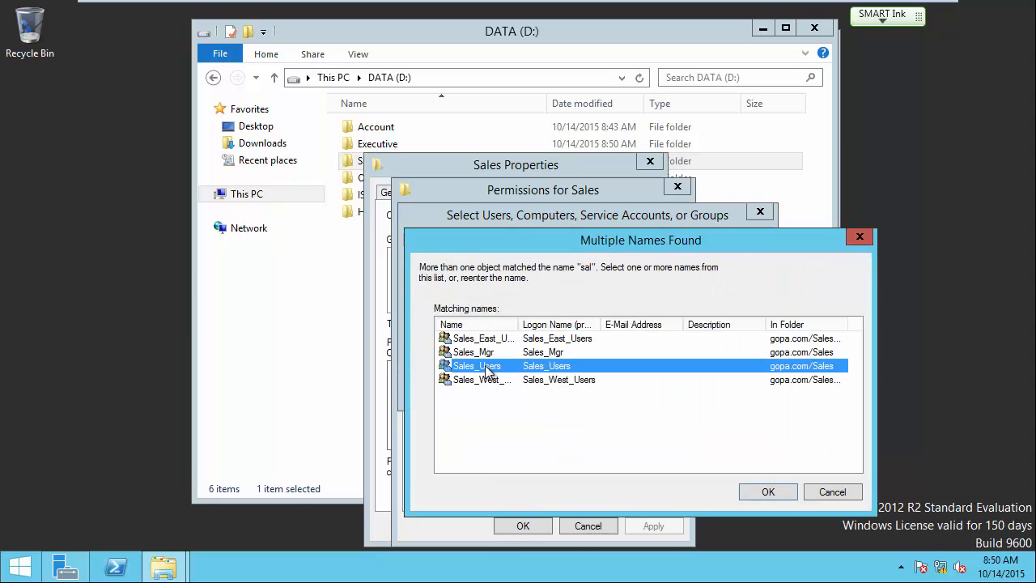
pyautogui.click(768, 491)
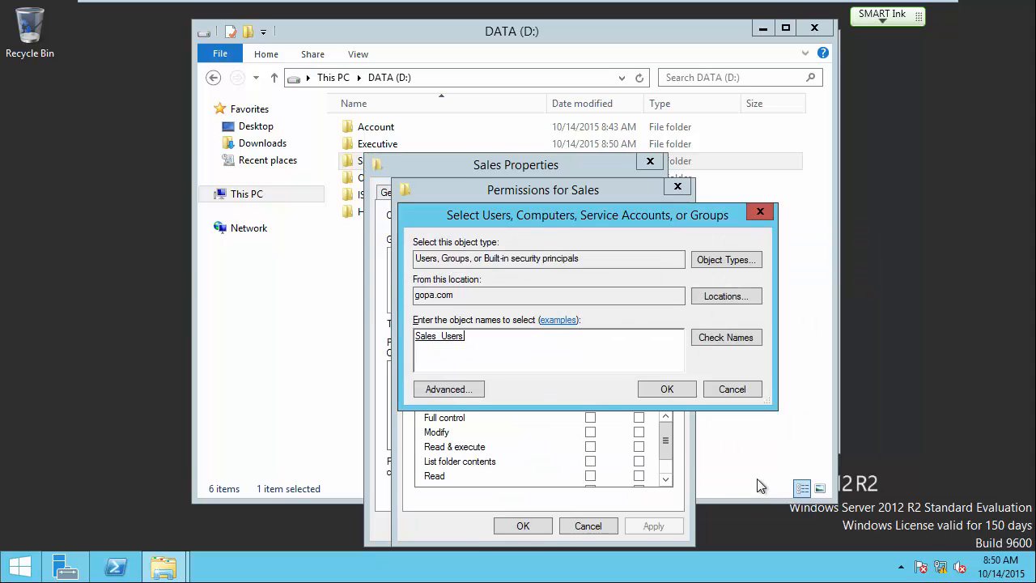
pyautogui.click(667, 390)
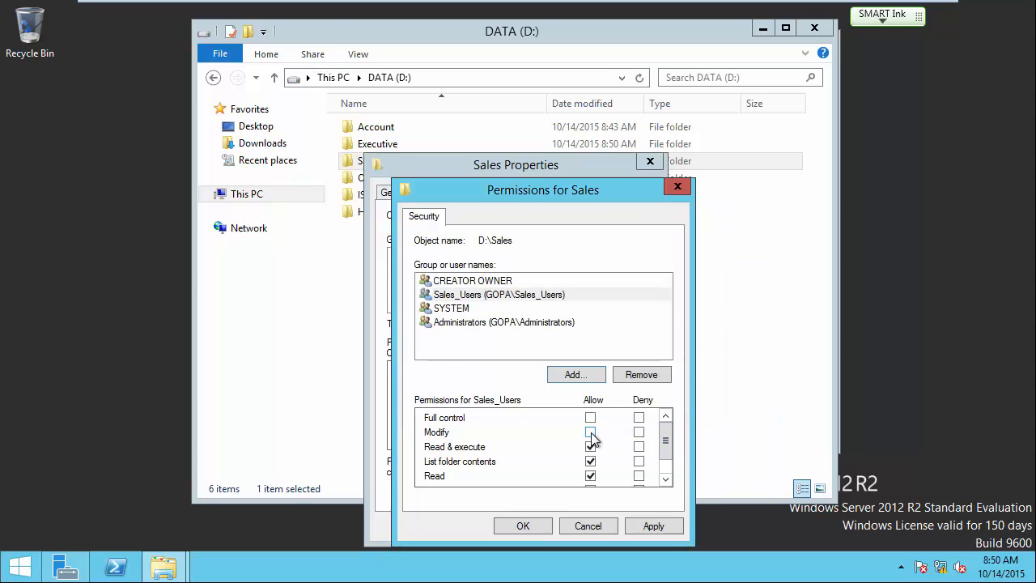
pyautogui.scroll(-1, 666, 445)
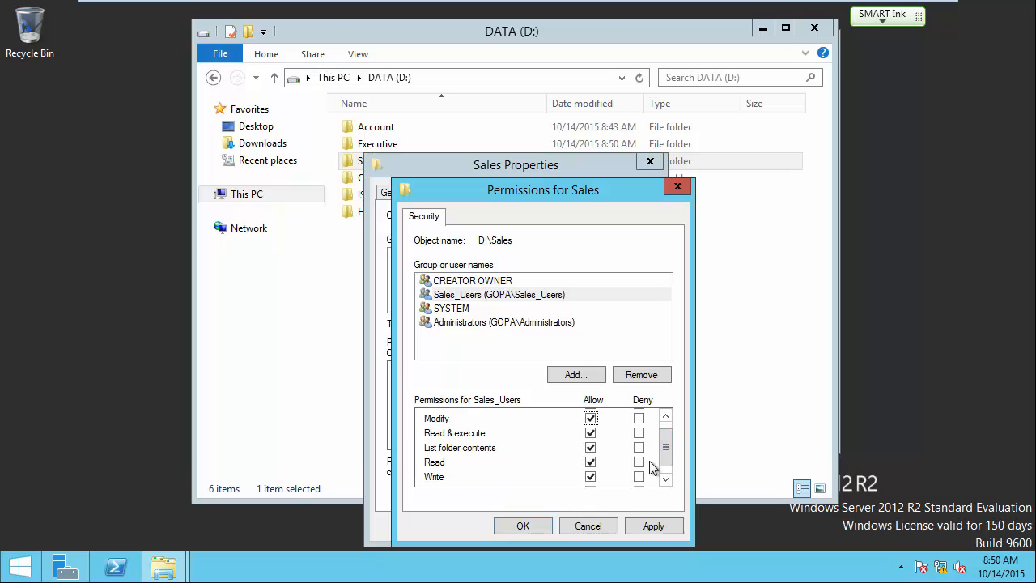
pyautogui.click(536, 524)
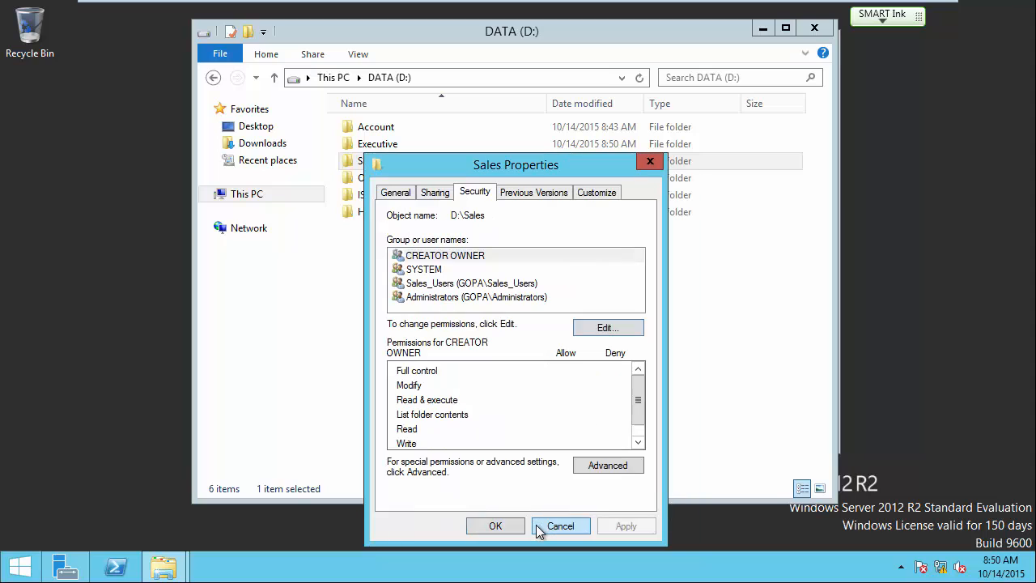
pyautogui.click(495, 526)
# Open the Ops folder's security permissions for editing and bring up the add-group picker.
pyautogui.rightClick(363, 178)
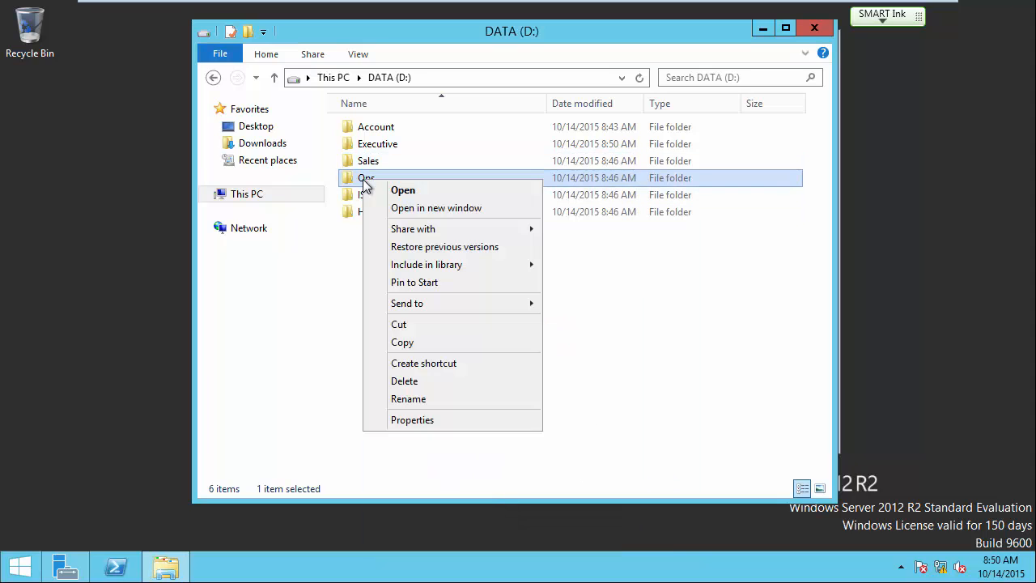
pyautogui.click(408, 420)
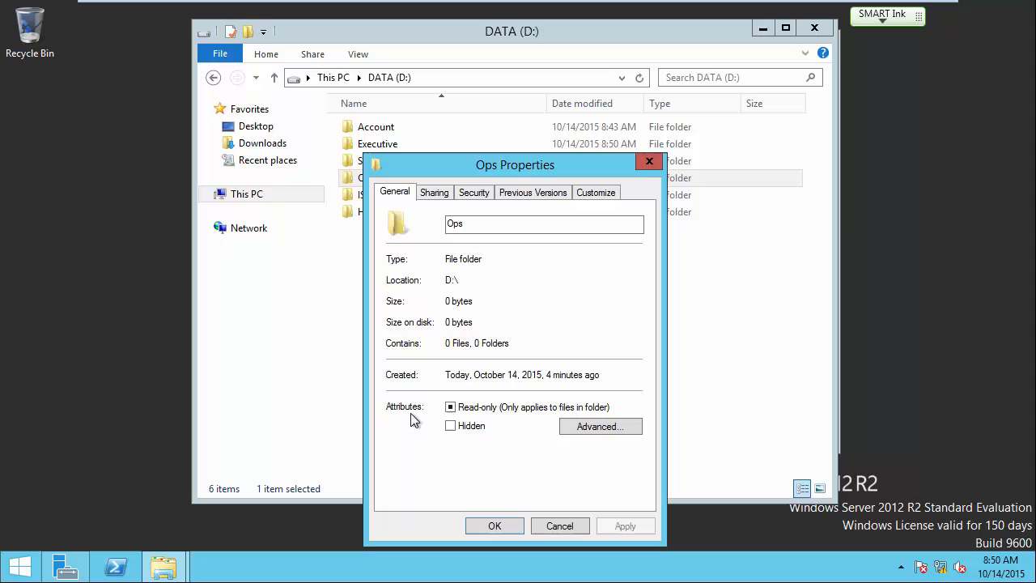
pyautogui.click(473, 194)
pyautogui.click(612, 325)
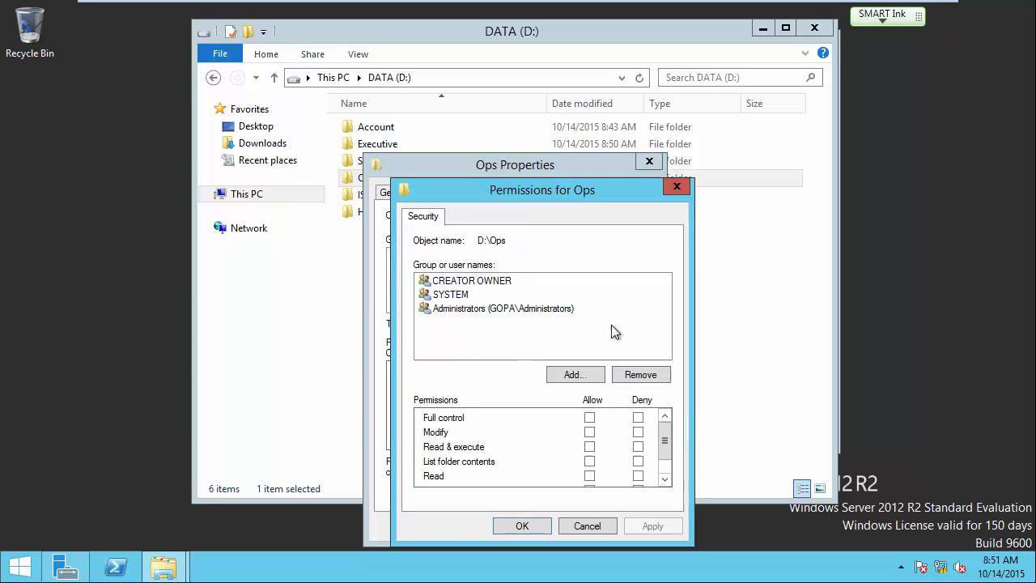
pyautogui.click(586, 372)
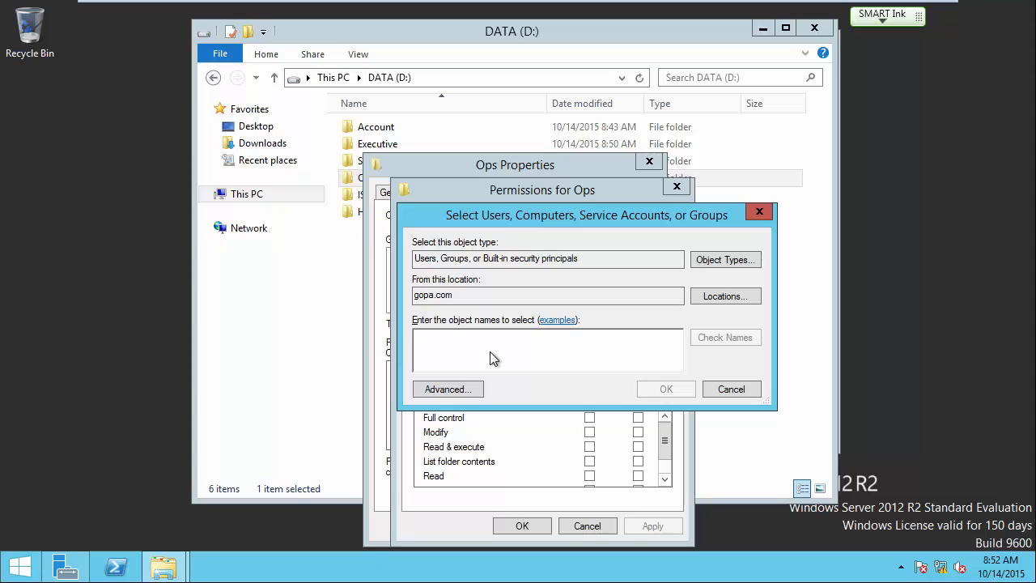
# Add Ops_Users, found by searching 'op', with Modify allowed, and save the Ops folder permissions.
pyautogui.write('op')
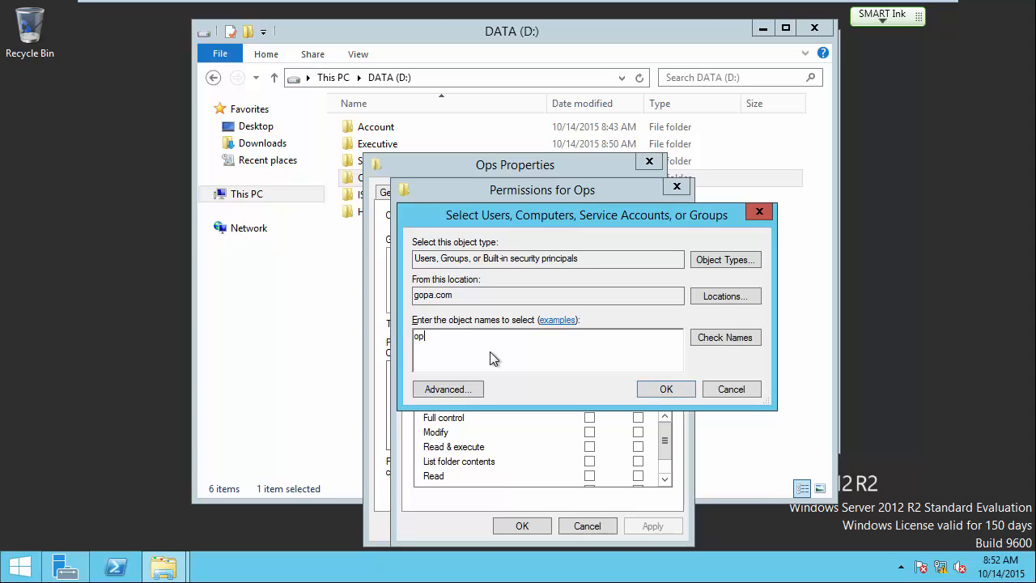
pyautogui.click(719, 340)
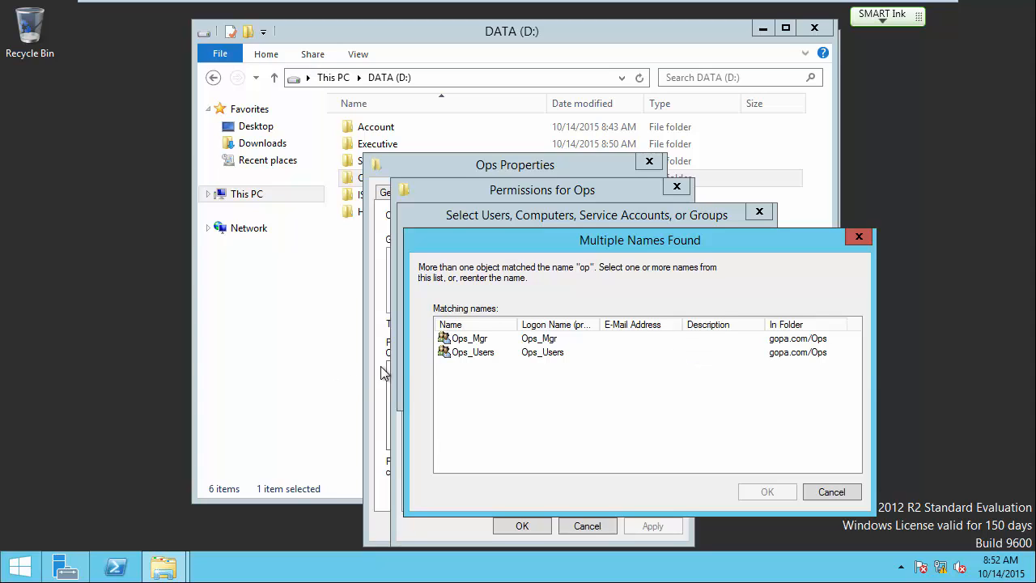
pyautogui.click(467, 359)
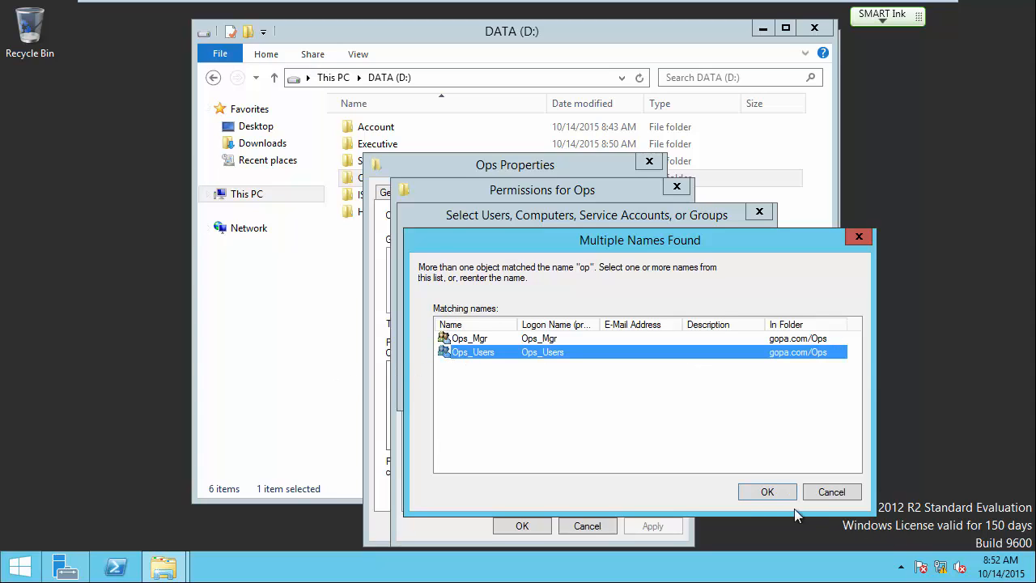
pyautogui.click(769, 491)
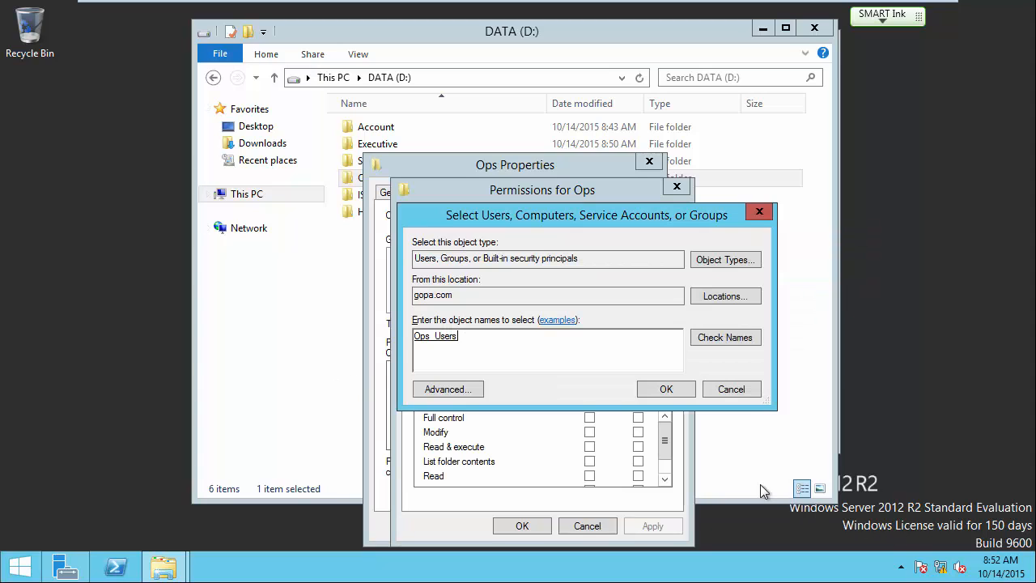
pyautogui.click(675, 393)
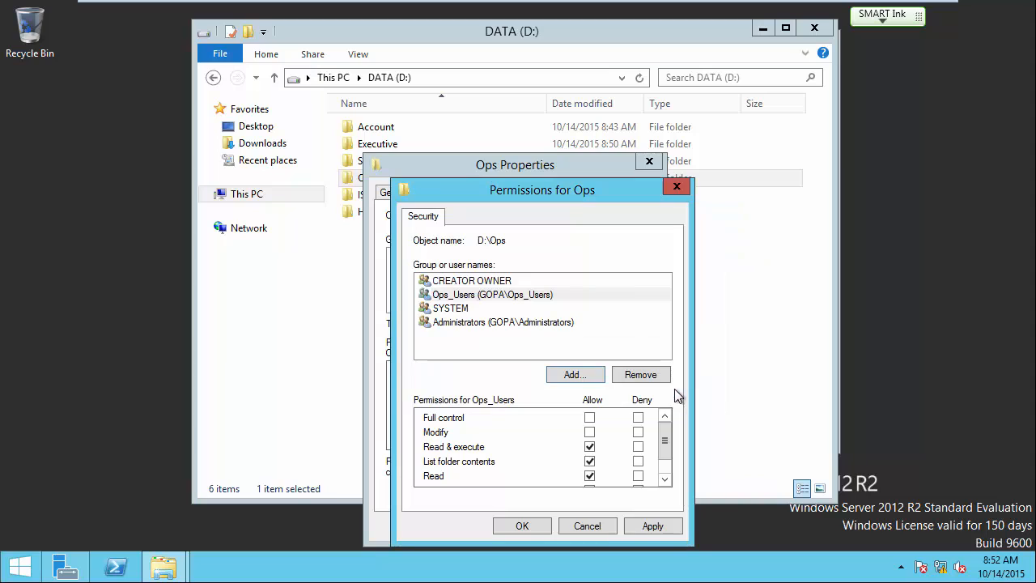
pyautogui.click(589, 431)
pyautogui.click(522, 526)
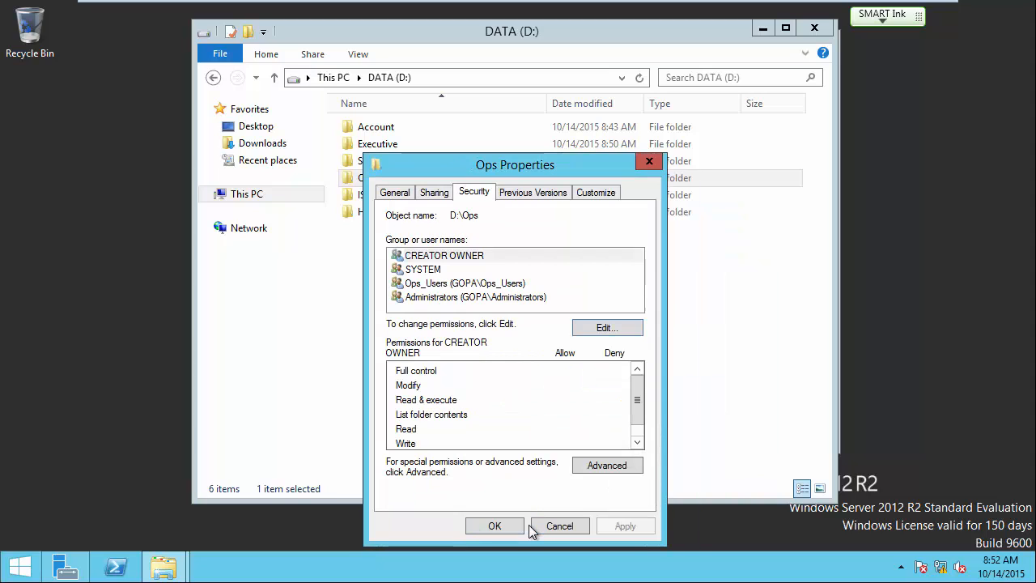
# Close the Ops properties and open the IS folder's security permissions to add a group.
pyautogui.click(495, 526)
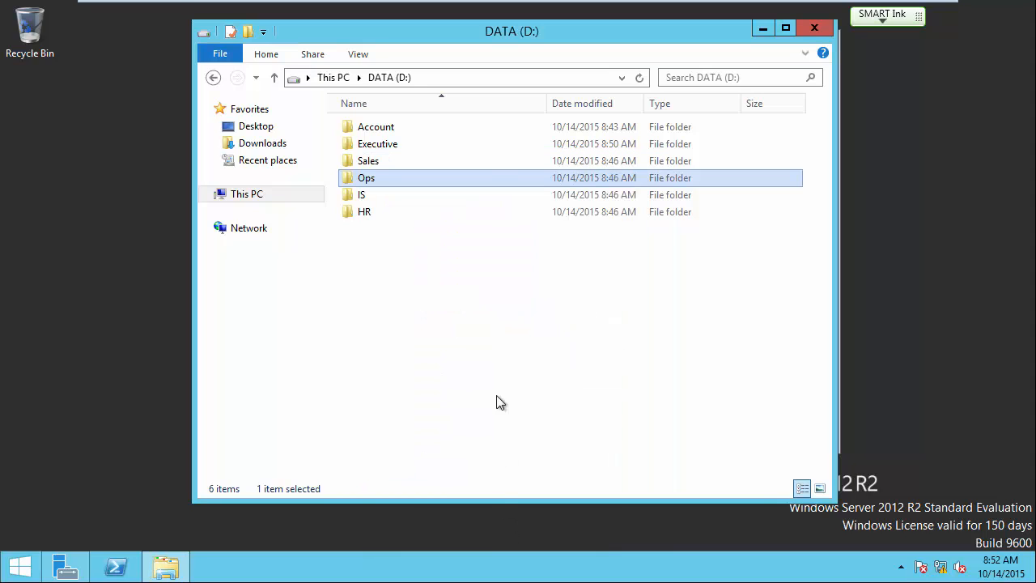
pyautogui.rightClick(365, 199)
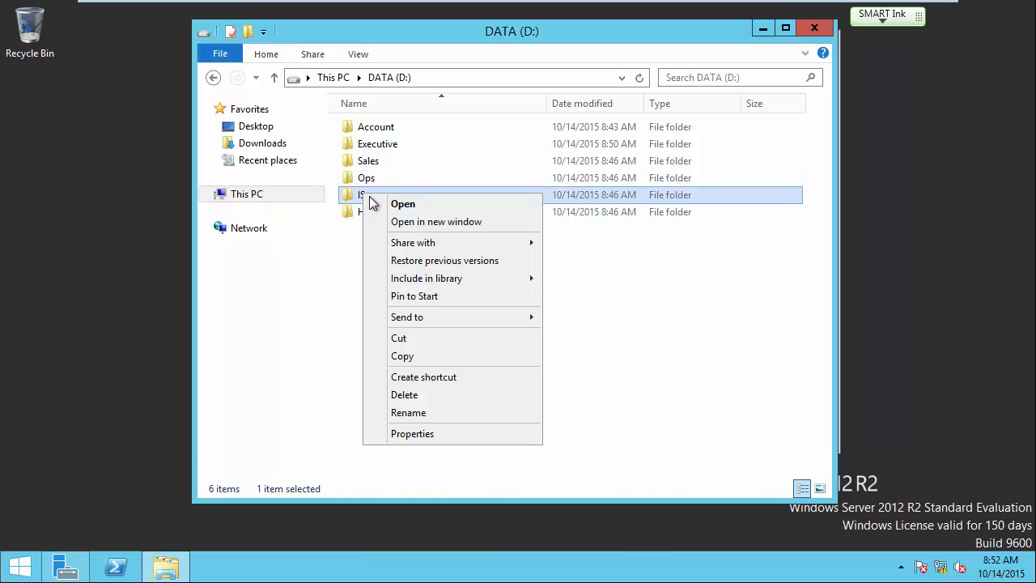
pyautogui.click(429, 435)
pyautogui.click(474, 194)
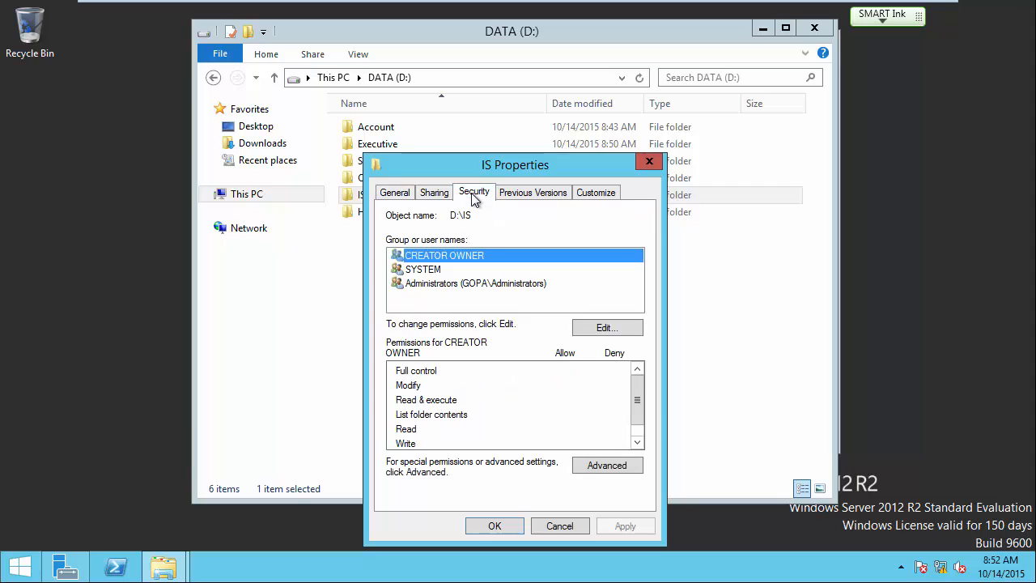
pyautogui.click(579, 330)
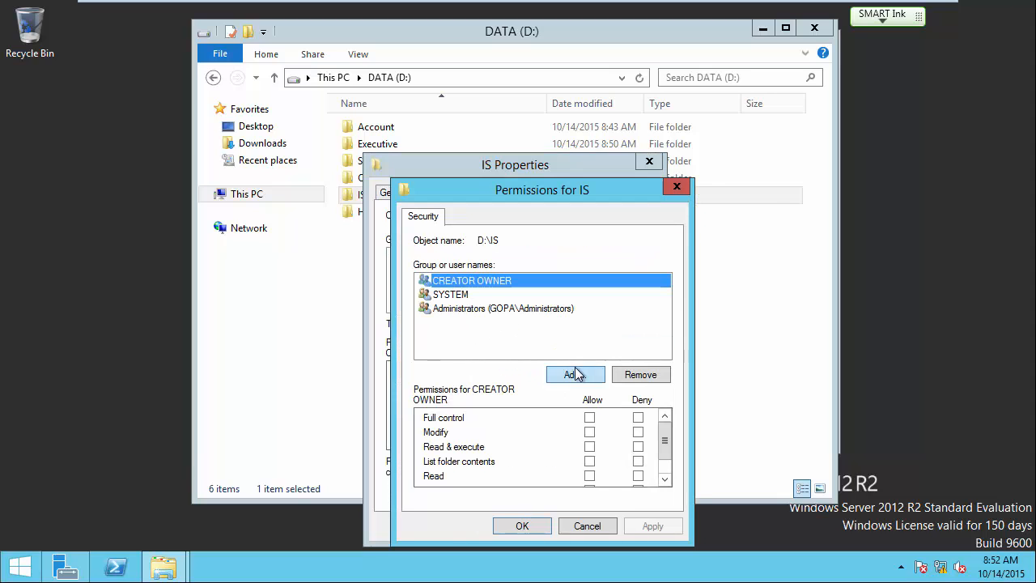
pyautogui.click(574, 374)
# Add IS_Users, found by searching 'is', with Modify allowed, and close the IS properties.
pyautogui.write('is')
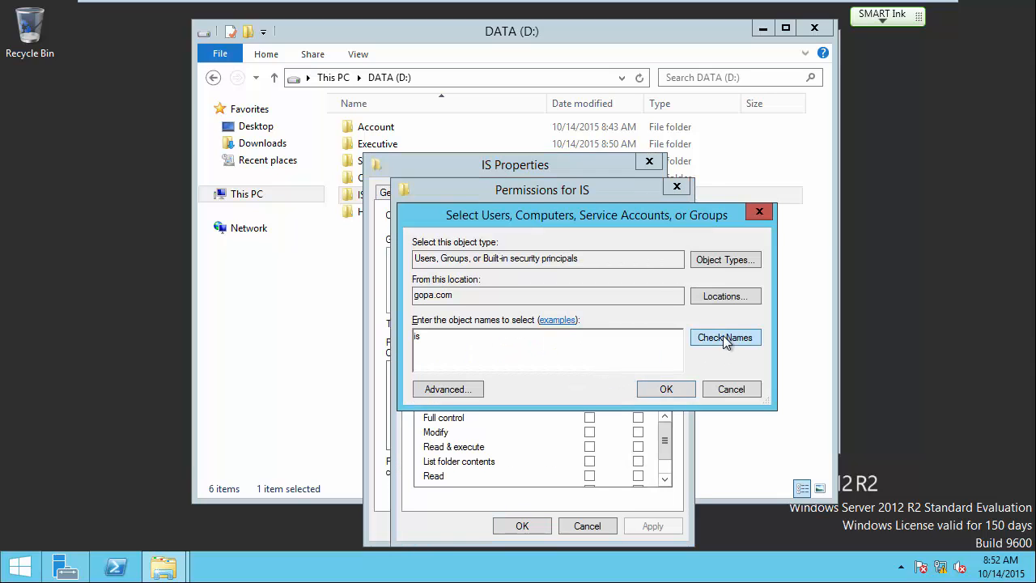
pyautogui.click(728, 340)
pyautogui.click(477, 353)
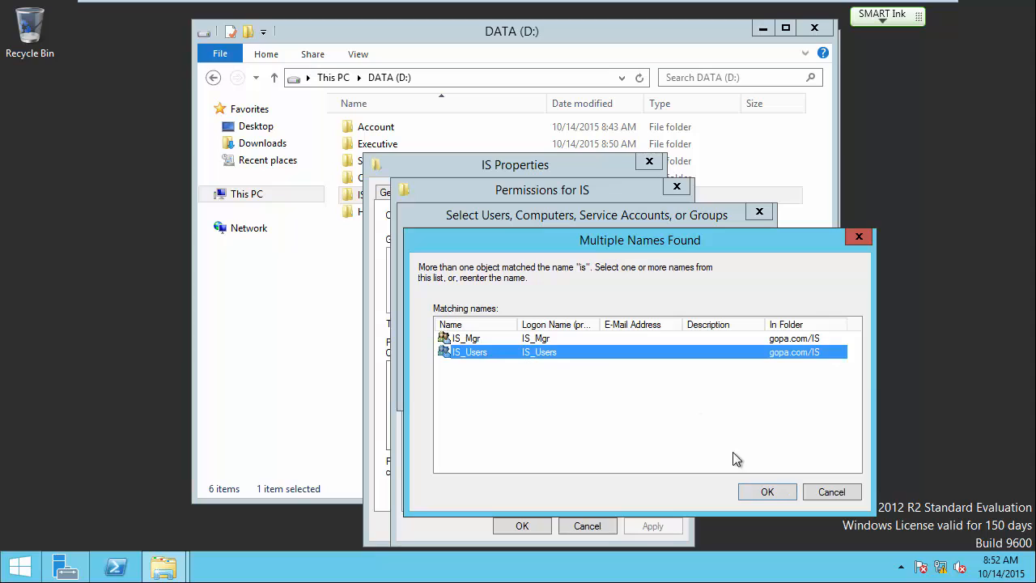
pyautogui.click(767, 488)
pyautogui.click(667, 390)
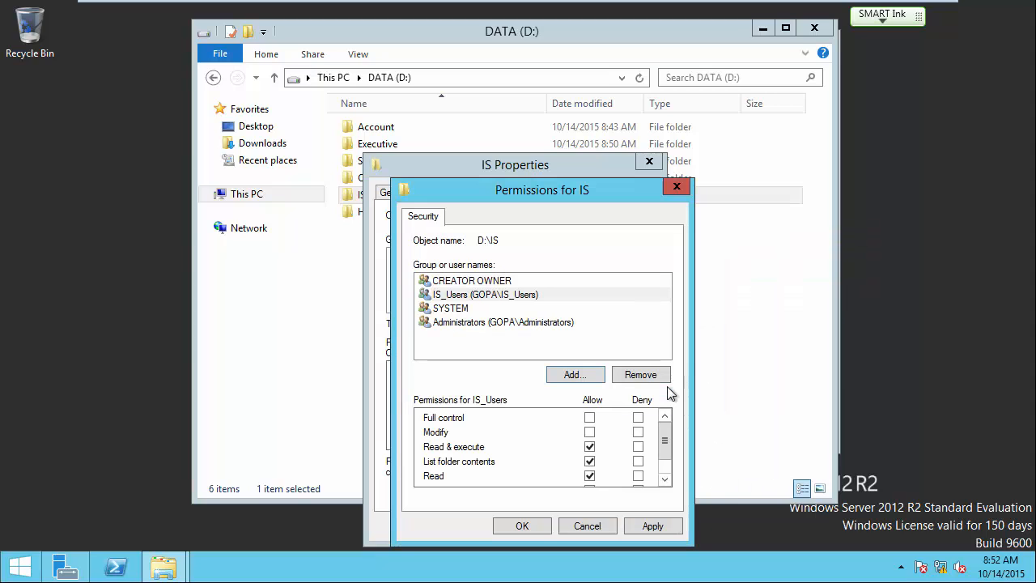
pyautogui.click(589, 434)
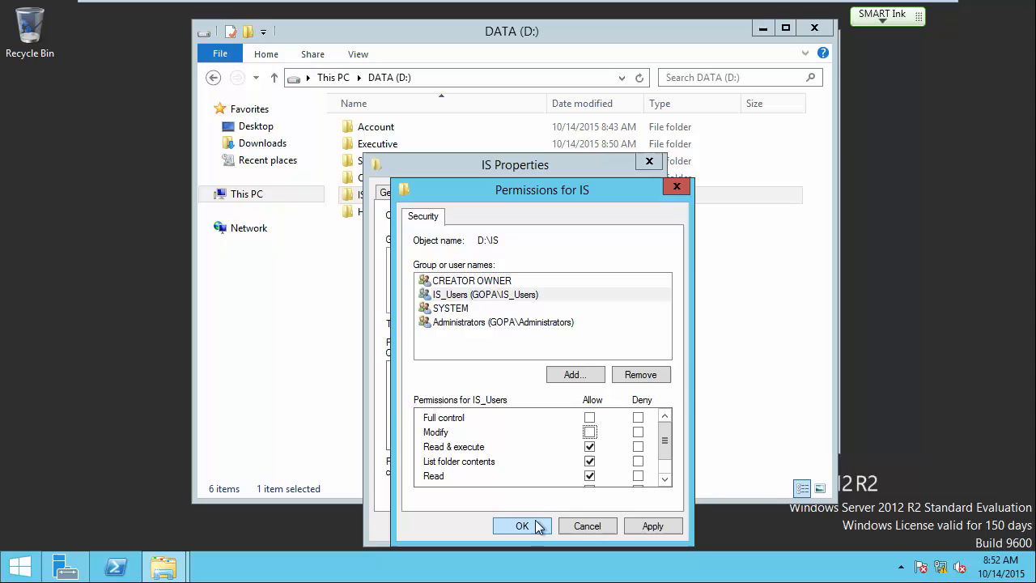
pyautogui.click(589, 432)
pyautogui.click(520, 526)
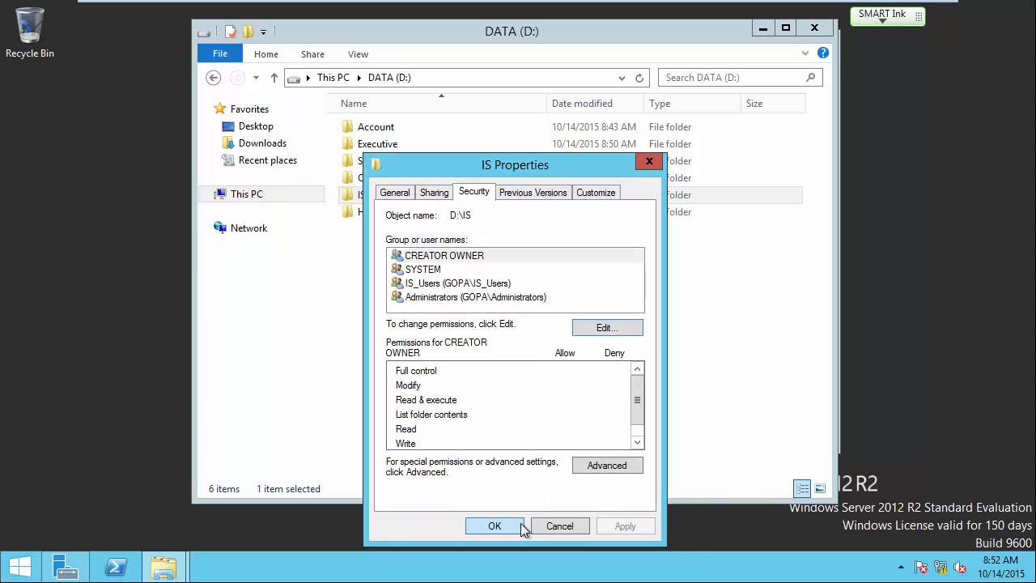
pyautogui.click(502, 524)
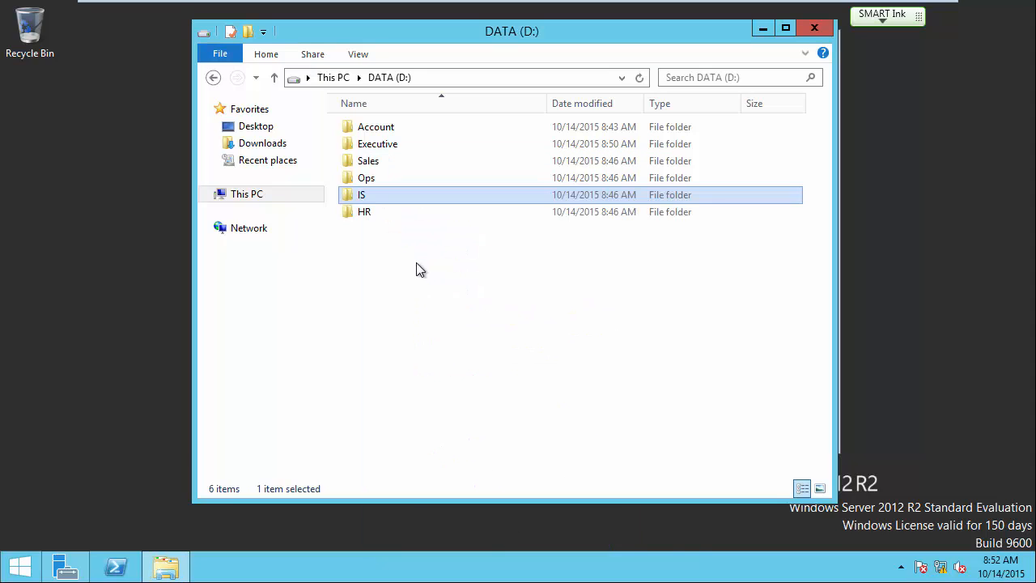
# Open the HR folder's security permissions for editing and bring up the add-group picker.
pyautogui.rightClick(365, 209)
pyautogui.click(433, 451)
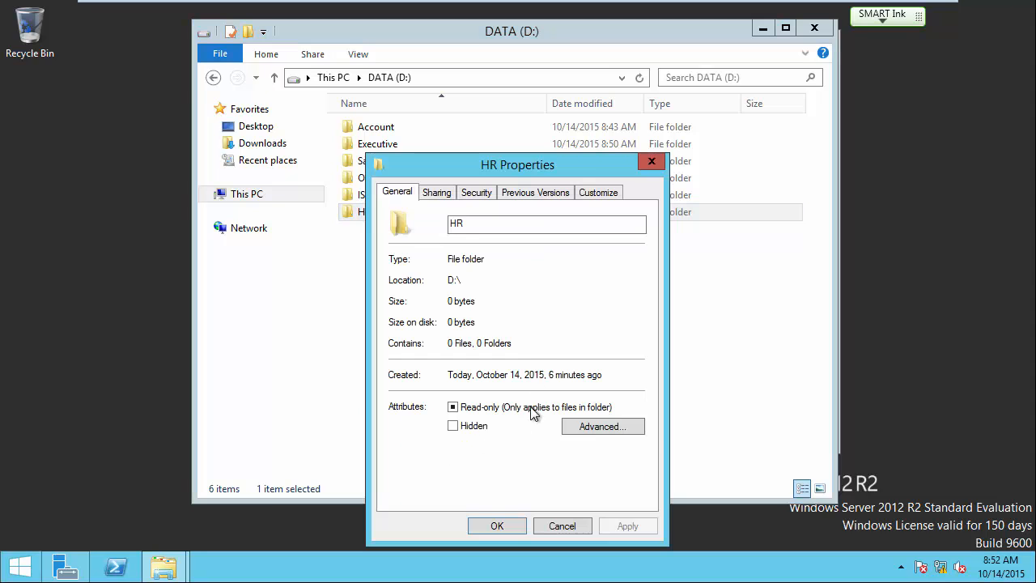
pyautogui.click(476, 192)
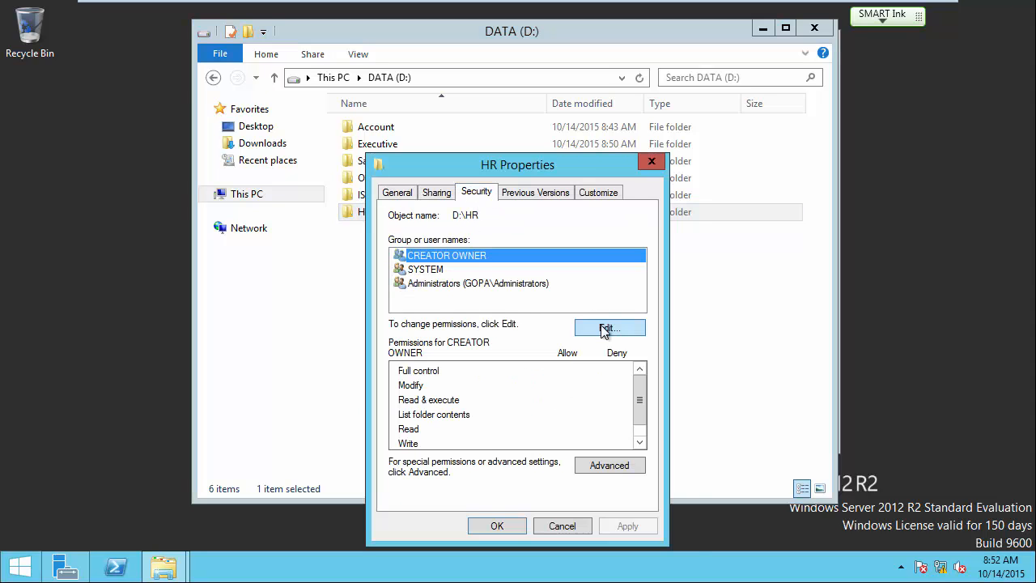
pyautogui.click(603, 328)
pyautogui.click(573, 375)
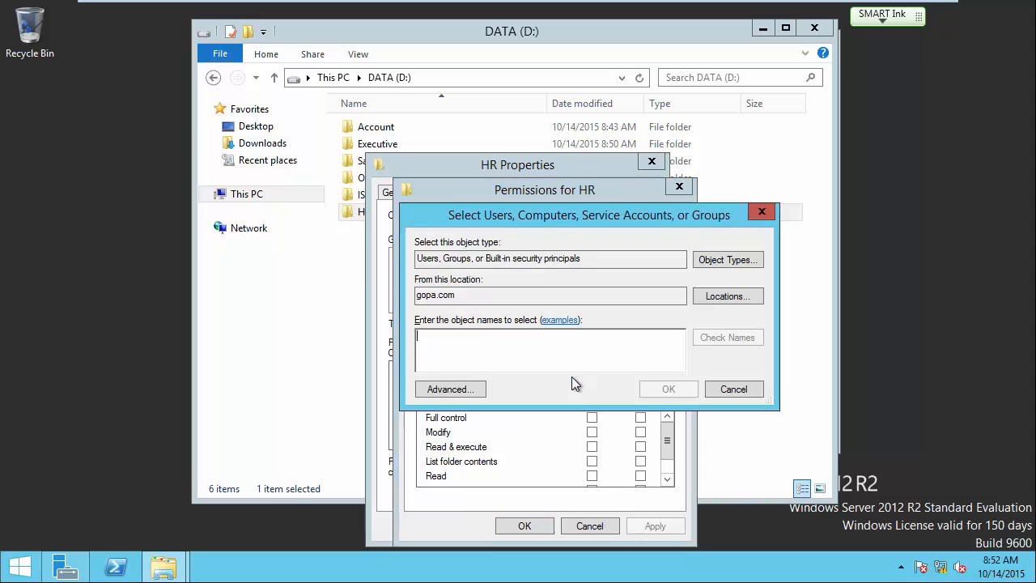
# Add HR_Users, found by searching 'hr', with Modify allowed, and close the HR properties.
pyautogui.write('hr')
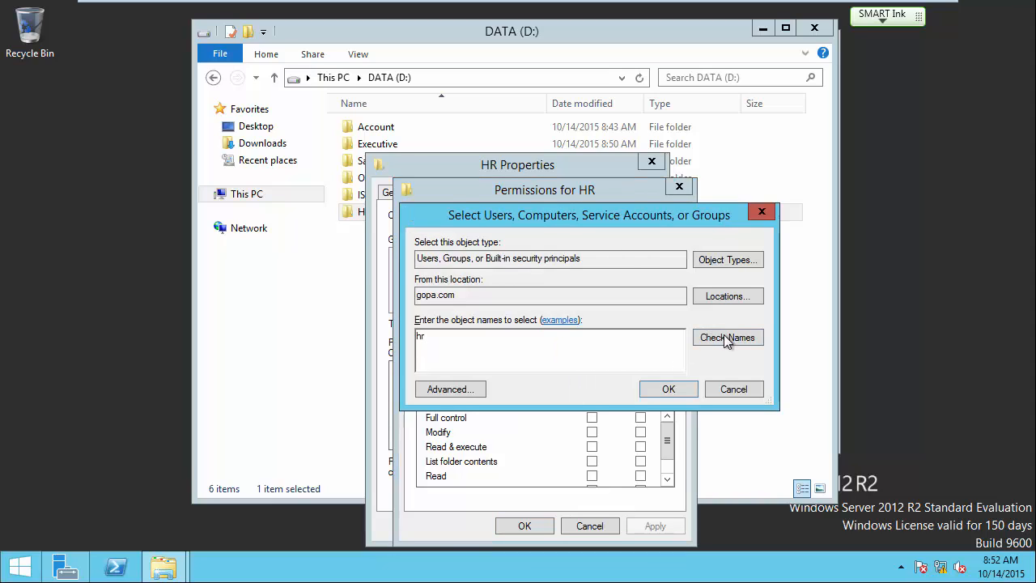
pyautogui.click(726, 337)
pyautogui.click(511, 354)
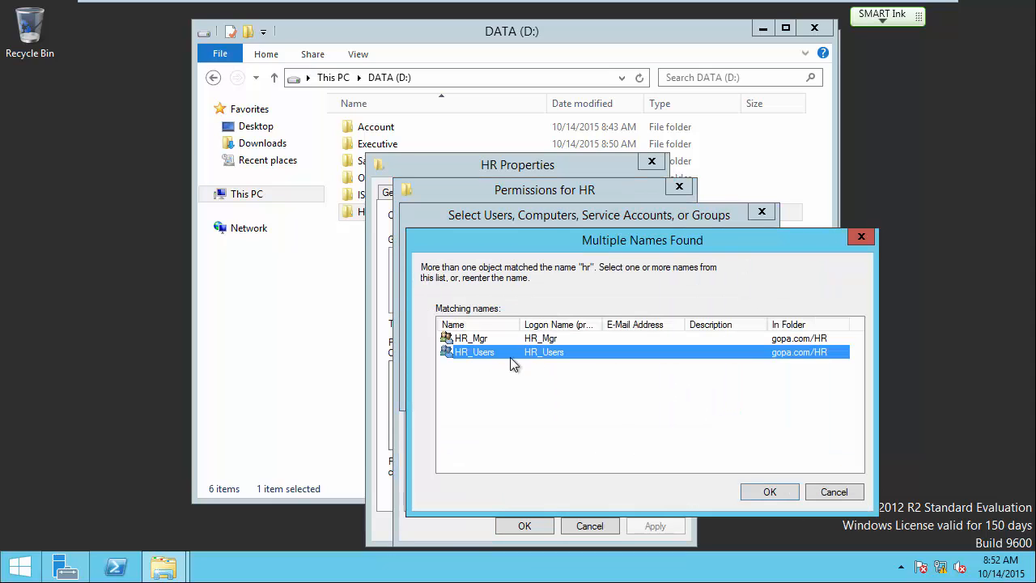
pyautogui.click(768, 490)
pyautogui.click(667, 391)
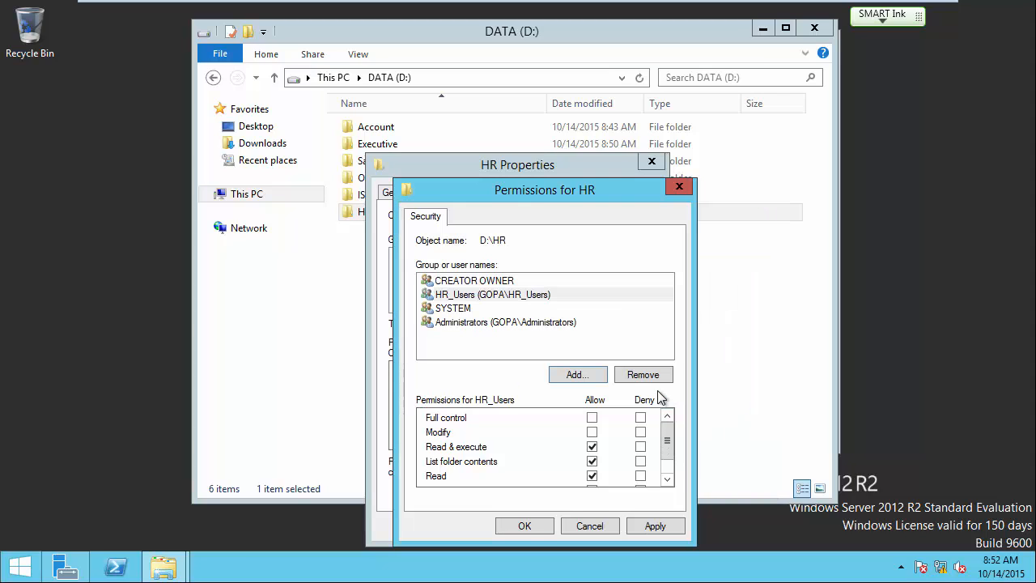
pyautogui.click(592, 432)
pyautogui.click(531, 522)
pyautogui.click(500, 524)
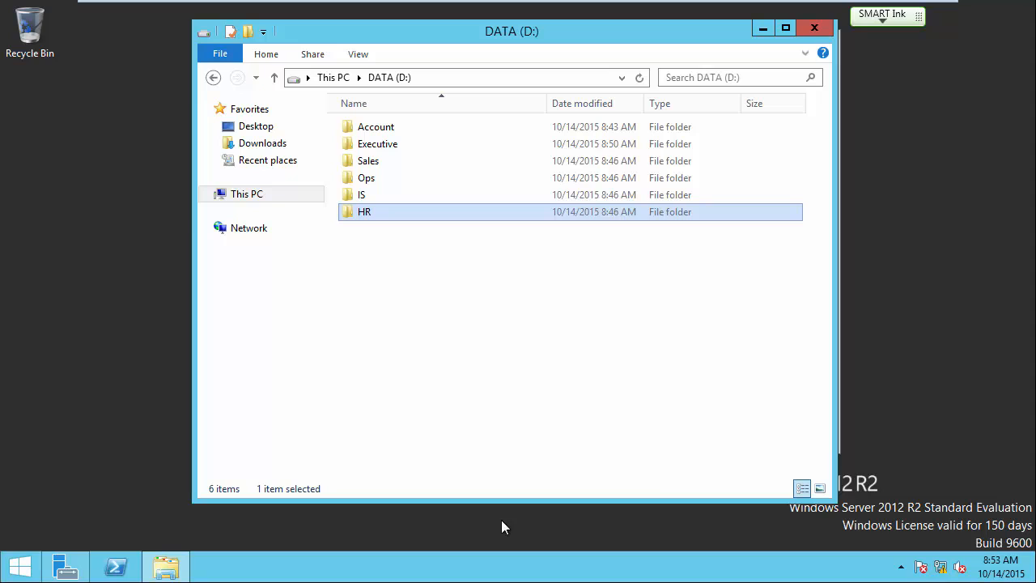
pyautogui.click(472, 387)
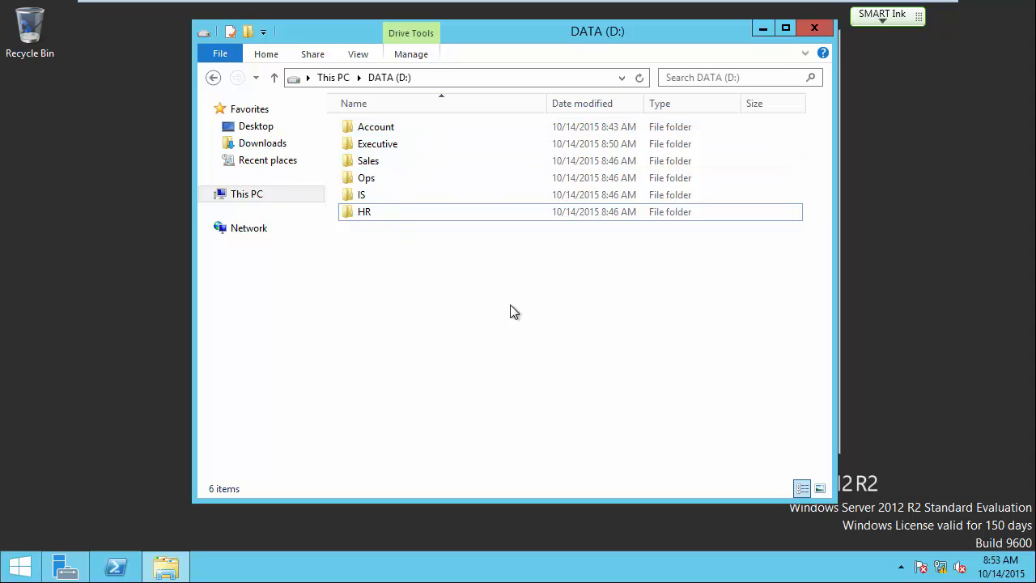
# On the Windows 7 machine, try opening HR, IS and Sales on the share, dismissing each access error.
pyautogui.moveTo(734, 3)
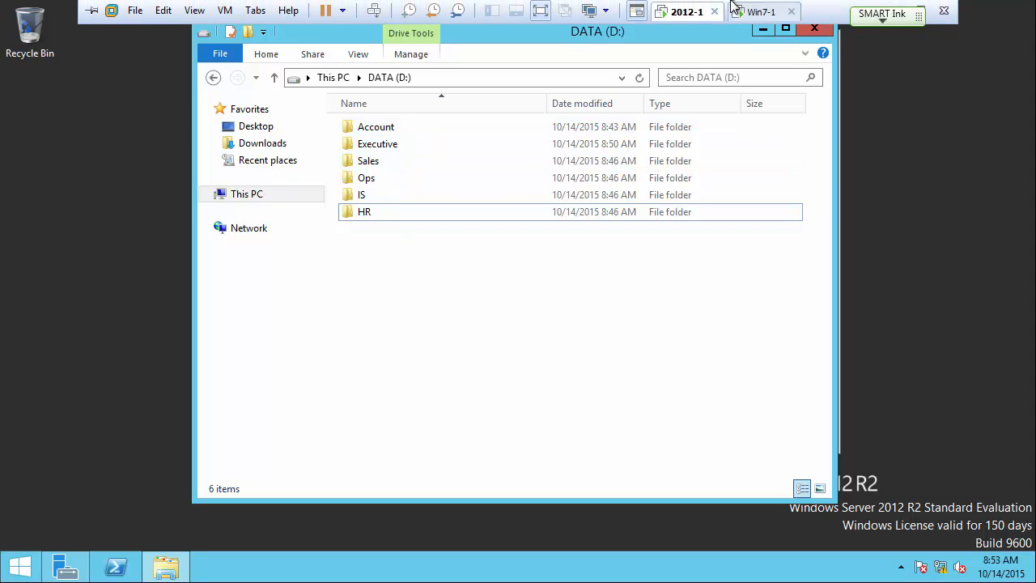
pyautogui.click(763, 12)
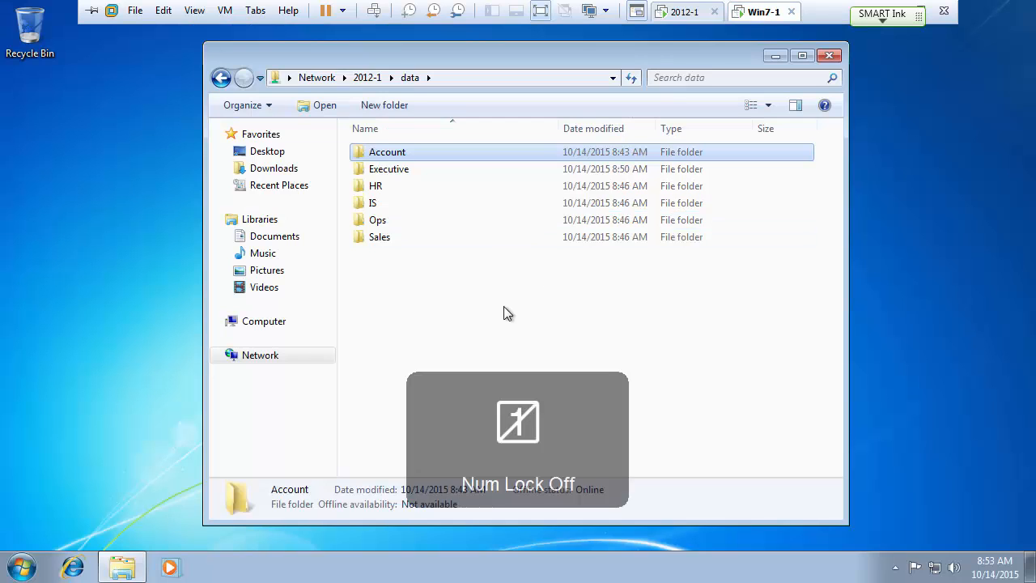
pyautogui.doubleClick(375, 187)
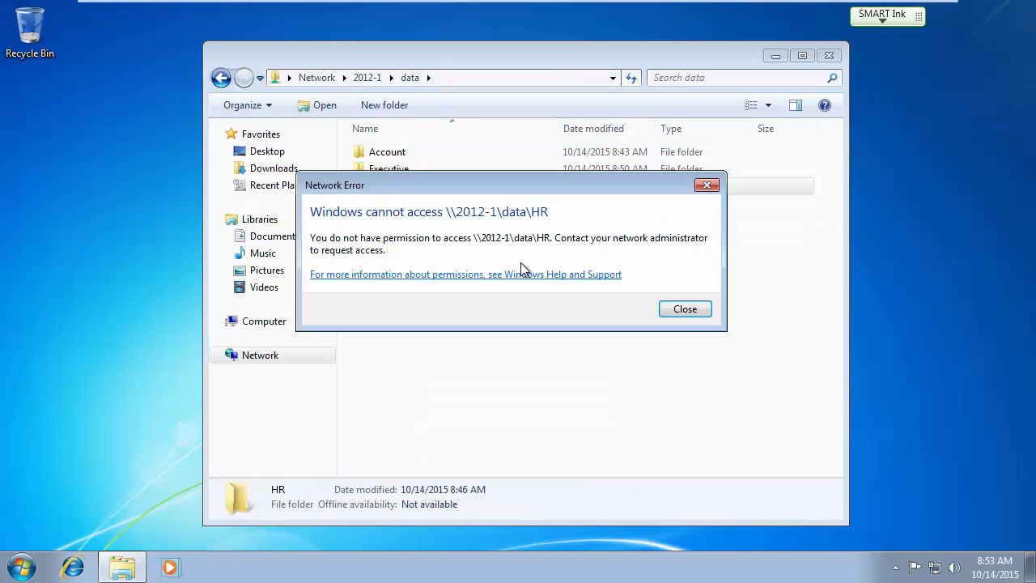
pyautogui.click(683, 308)
pyautogui.doubleClick(368, 203)
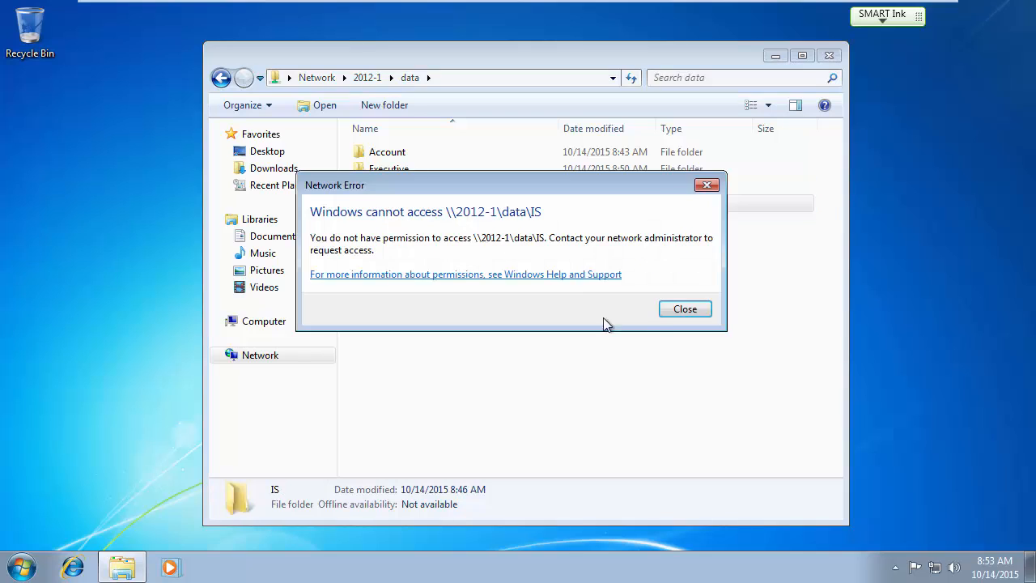
pyautogui.click(671, 308)
pyautogui.doubleClick(377, 237)
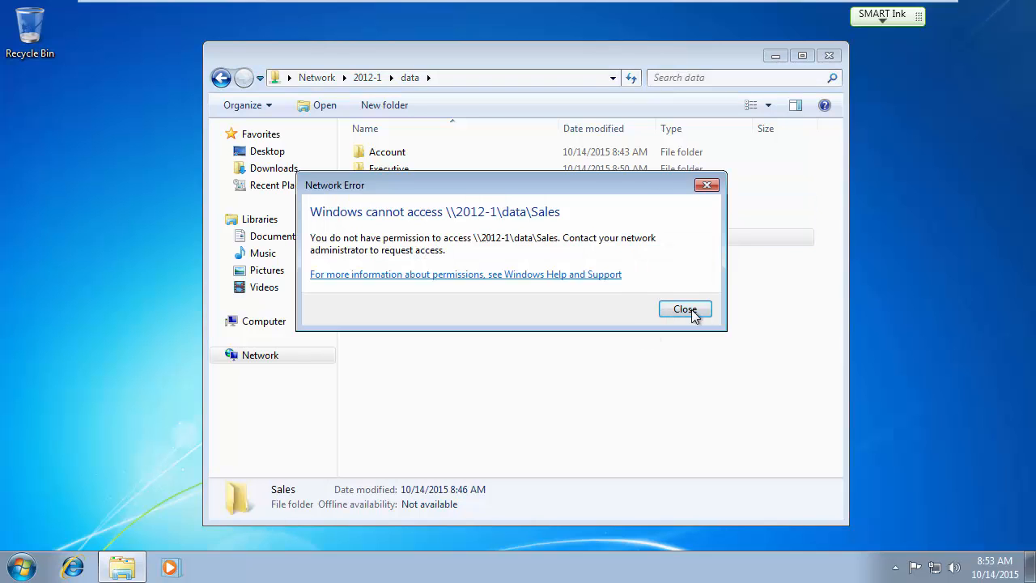
pyautogui.click(685, 309)
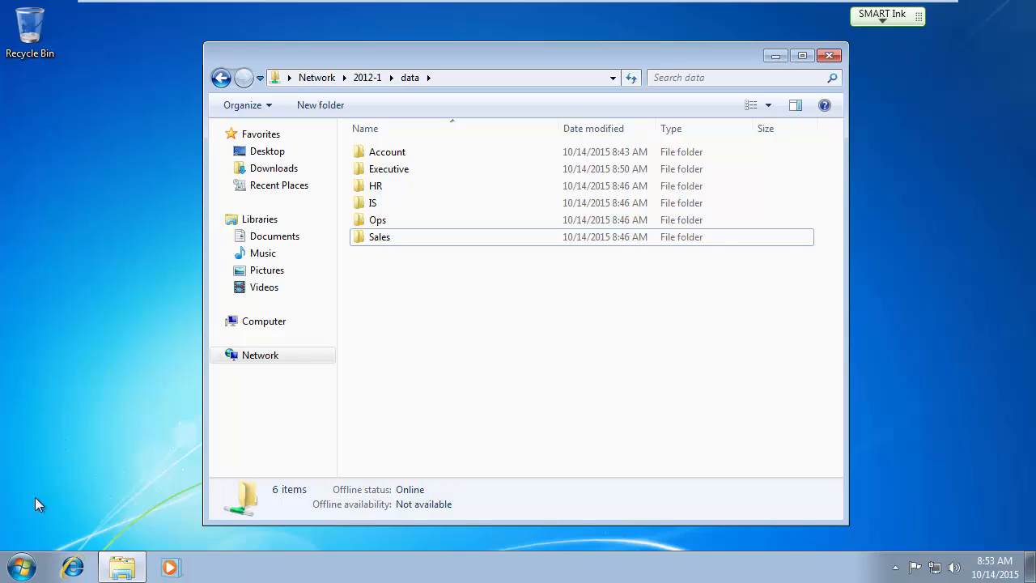
# Return to the 2012-1 server virtual machine.
pyautogui.rightClick(22, 574)
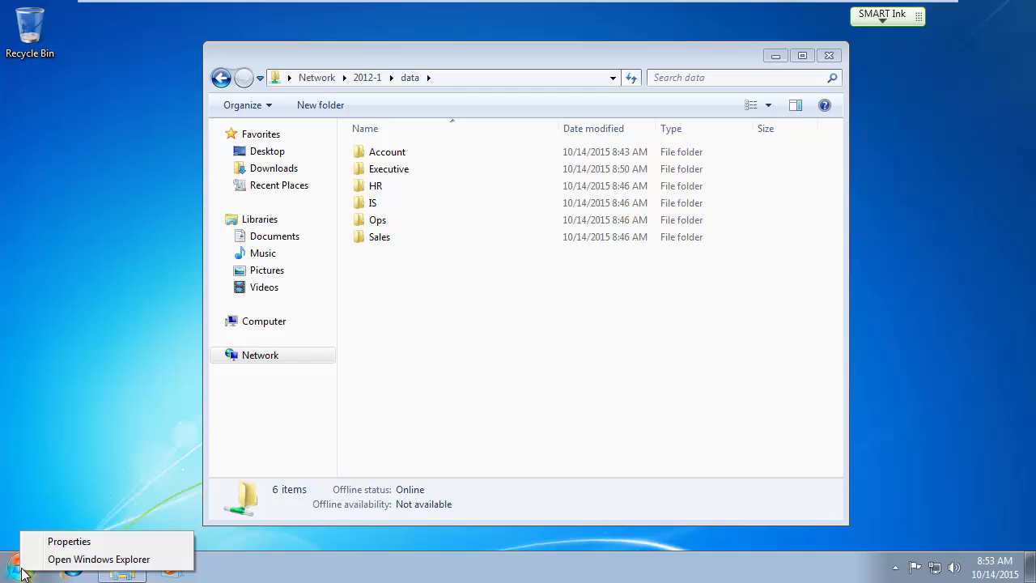
pyautogui.press('Num_Lock')
pyautogui.moveTo(398, 6)
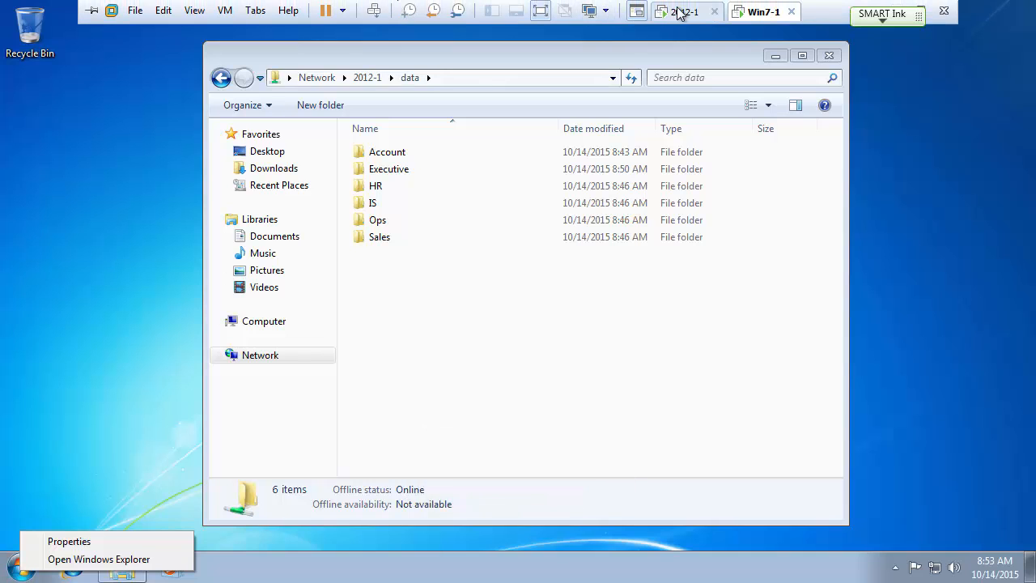
pyautogui.click(680, 11)
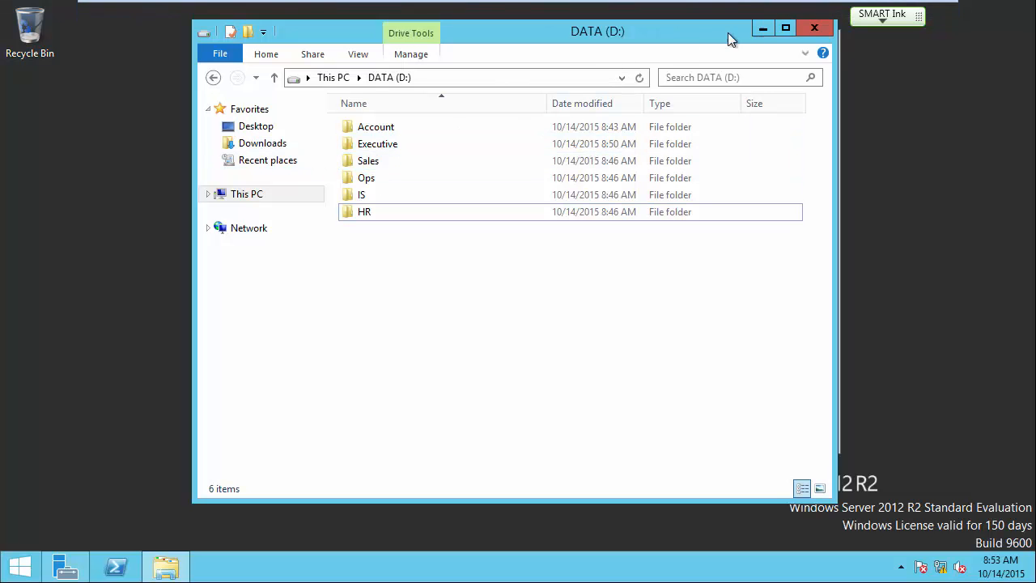
# Browse the Ops and Sales units in Active Directory Users and Computers, then switch to Win7-1.
pyautogui.click(64, 566)
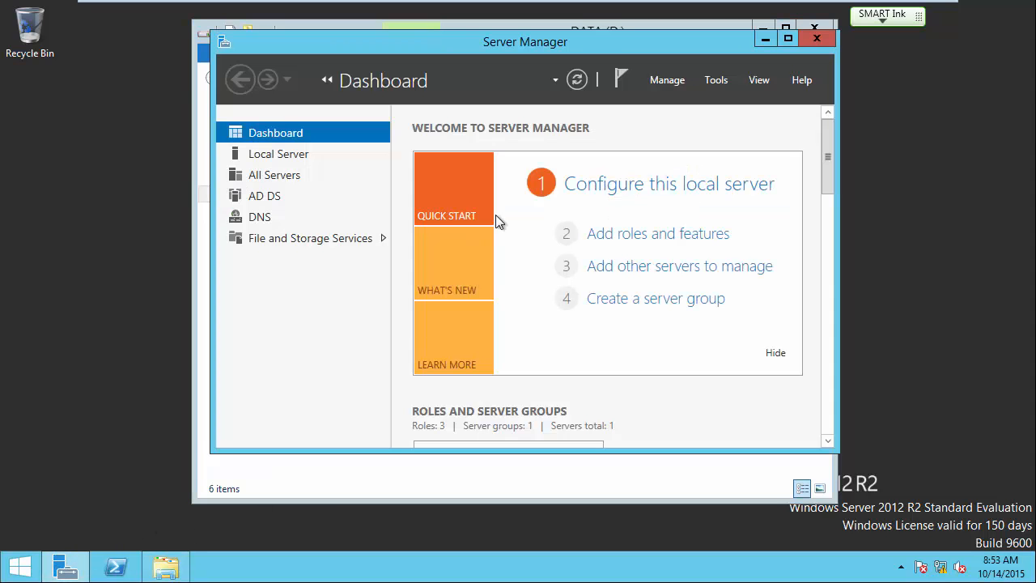
pyautogui.click(715, 79)
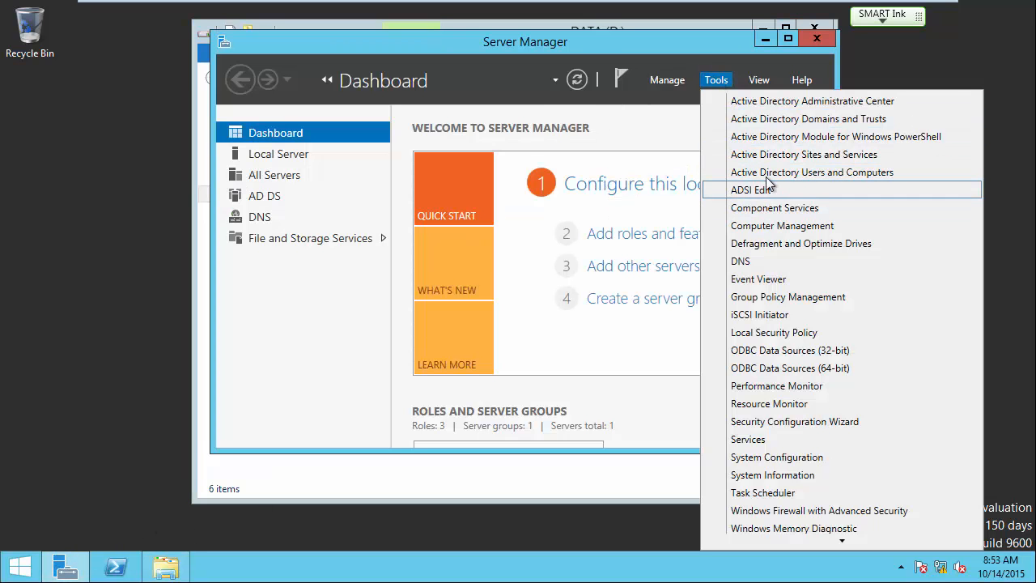
pyautogui.click(756, 193)
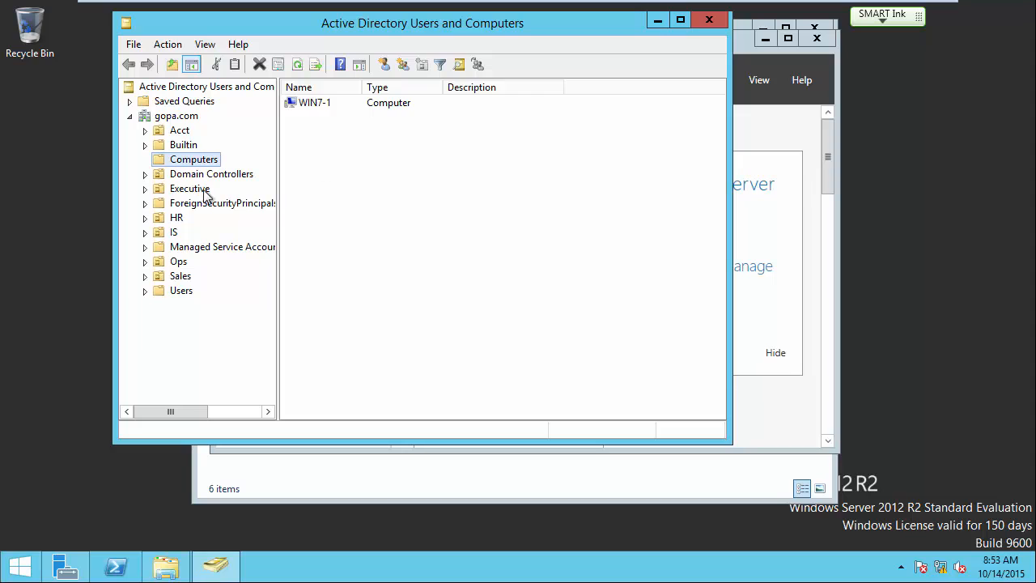
pyautogui.click(179, 263)
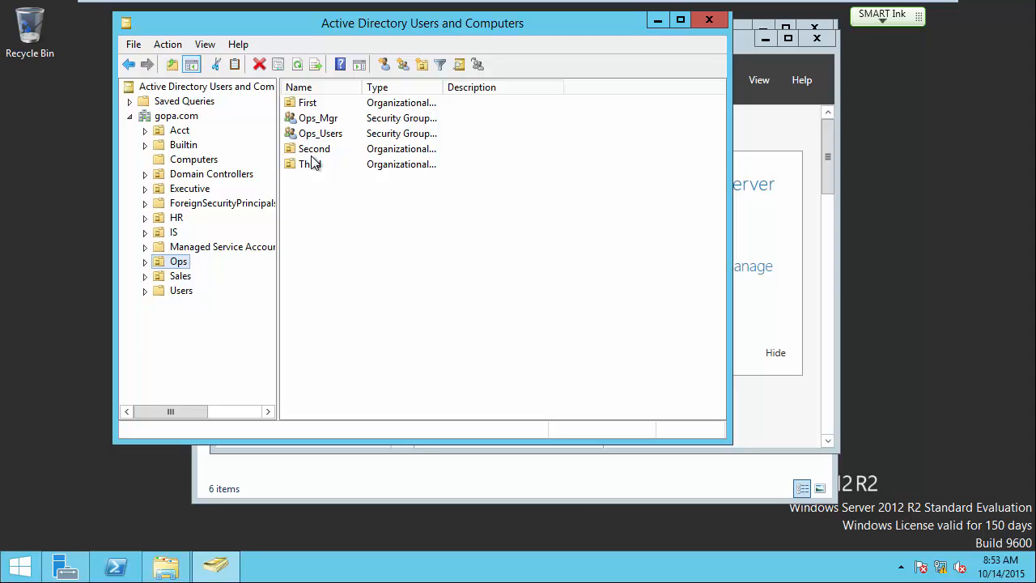
pyautogui.click(179, 278)
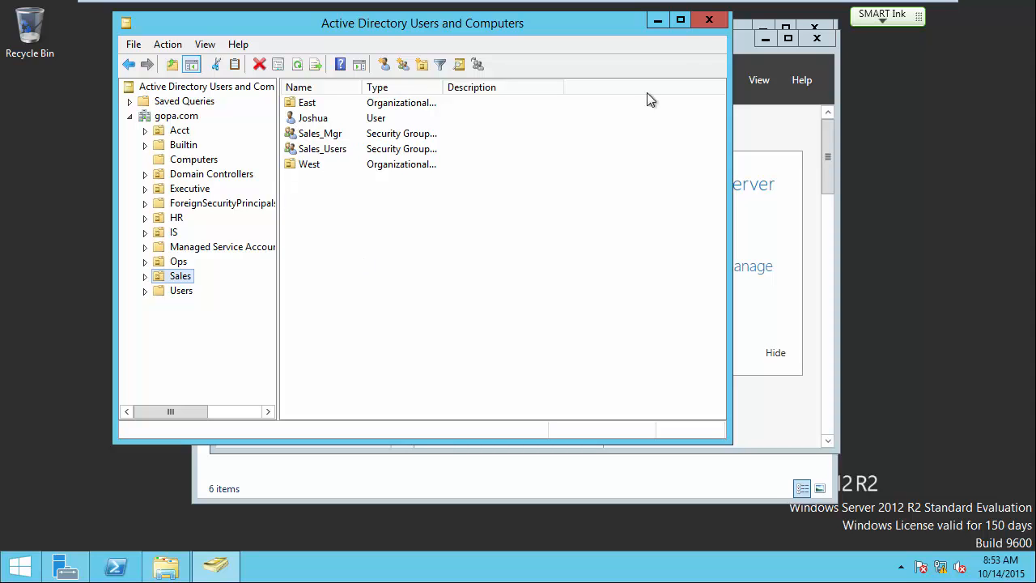
pyautogui.moveTo(728, 3)
pyautogui.click(760, 11)
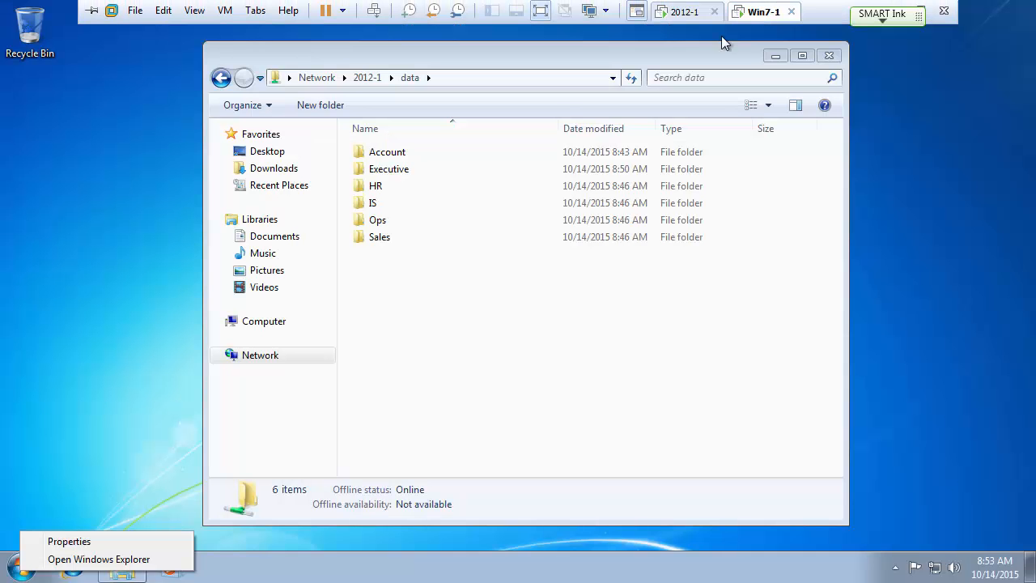
# Log off the Windows 7 domain user and reach the logon prompt with Ctrl+Alt+Del.
pyautogui.click(81, 451)
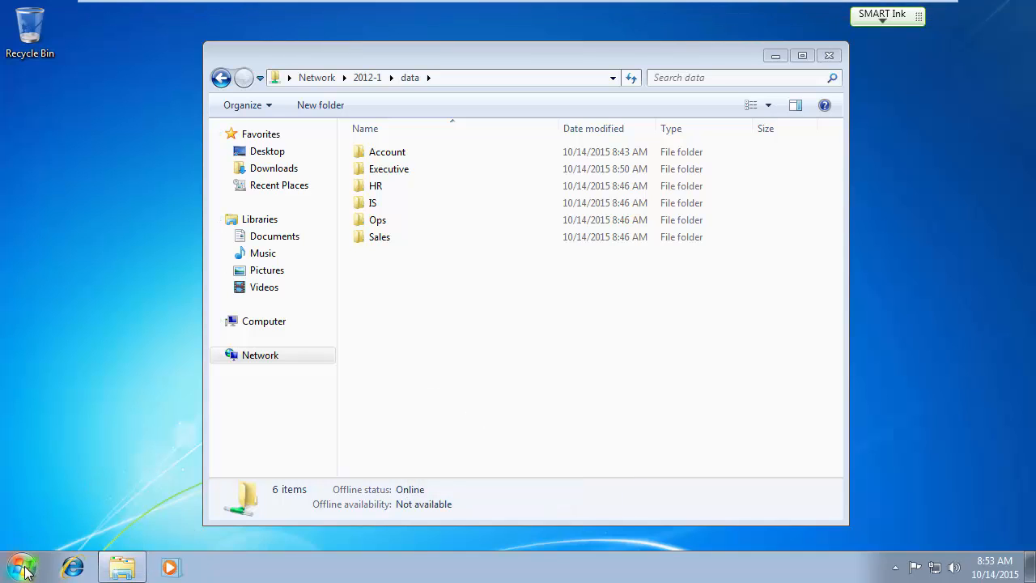
pyautogui.click(23, 569)
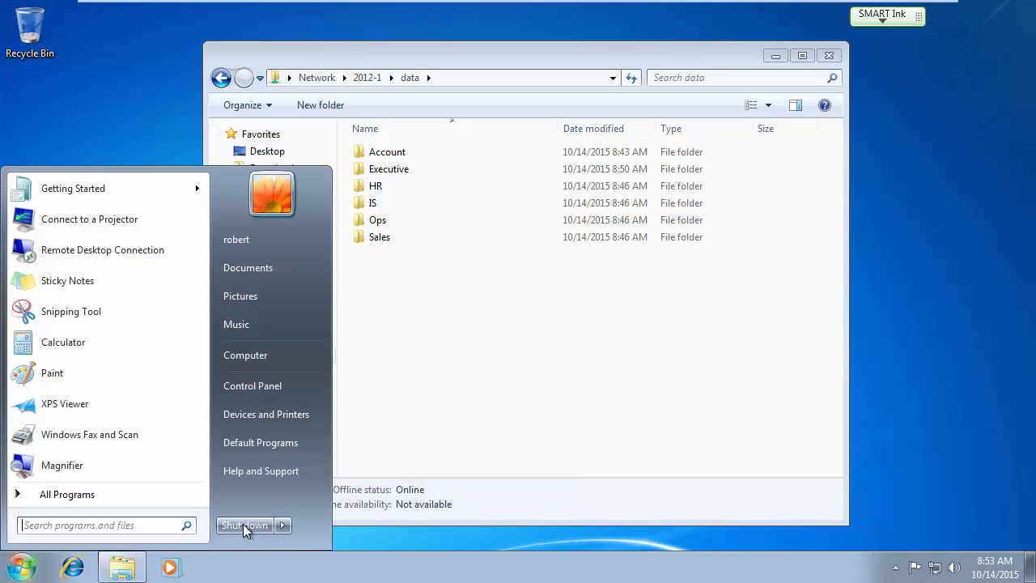
pyautogui.moveTo(283, 526)
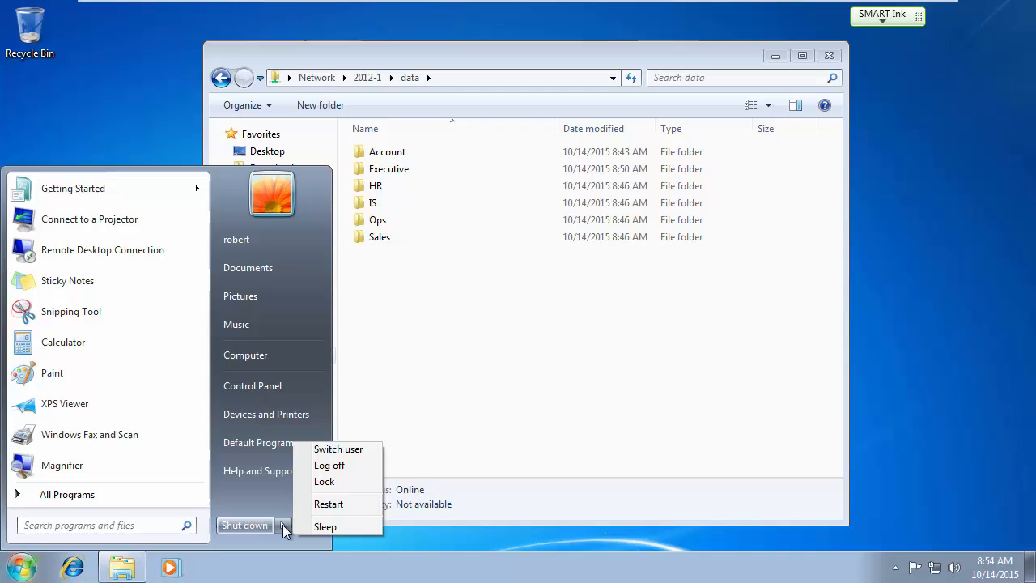
pyautogui.click(342, 471)
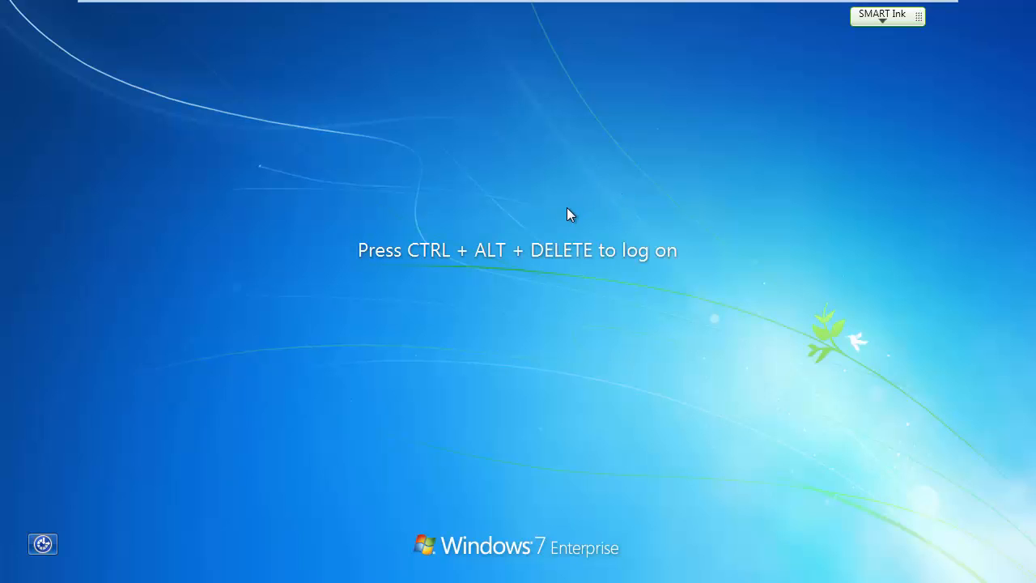
pyautogui.hotkey('ctrl', 'alt', 'Delete')
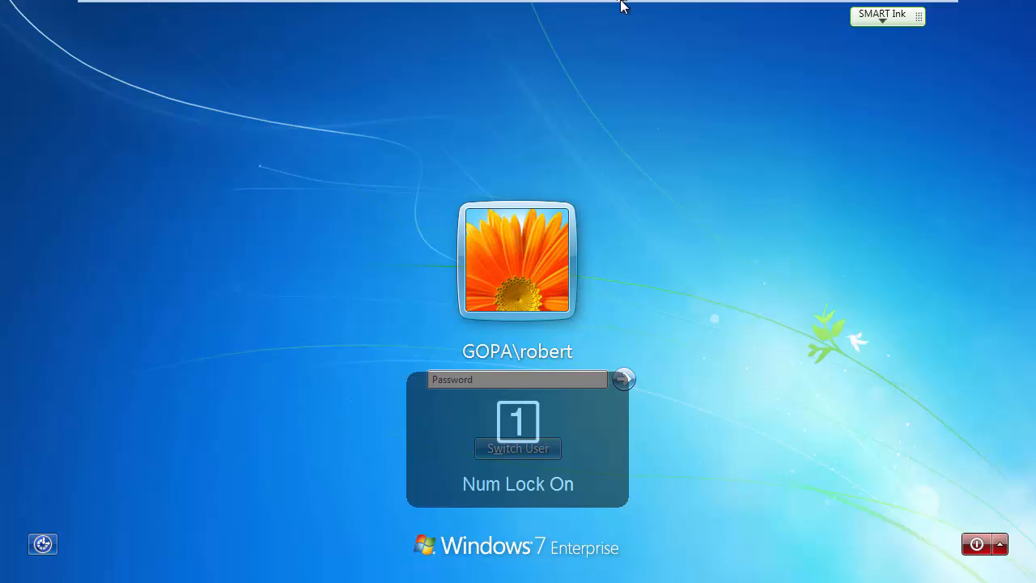
pyautogui.moveTo(621, 2)
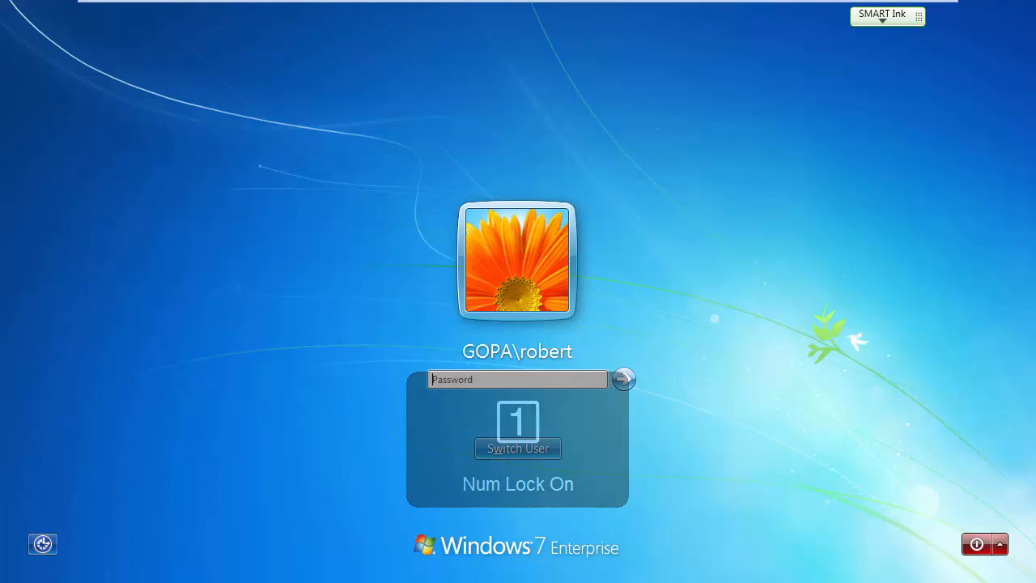
pyautogui.press('Num_Lock')
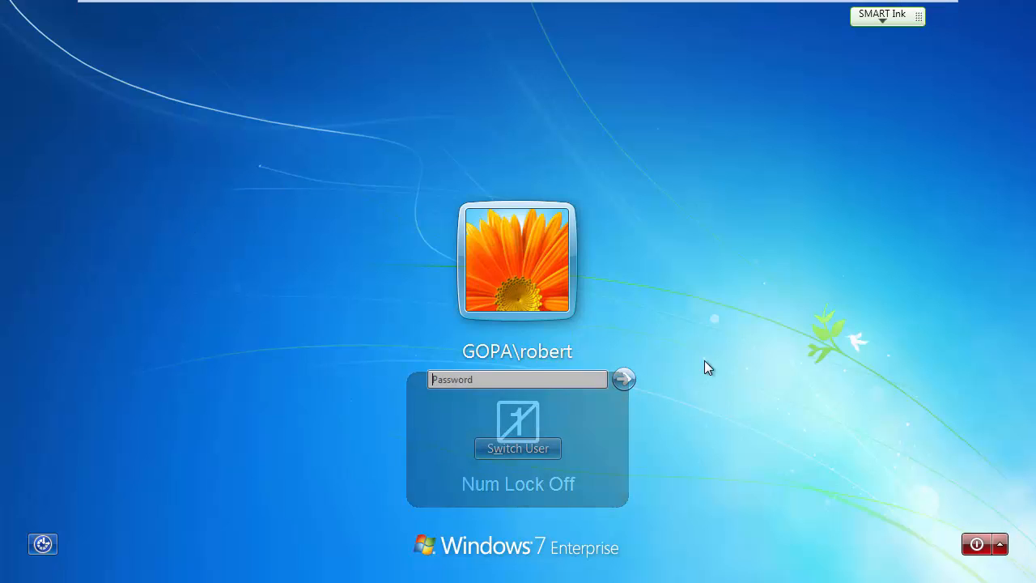
# Log on as Other User, entering the other domain account's user name and password.
pyautogui.click(510, 449)
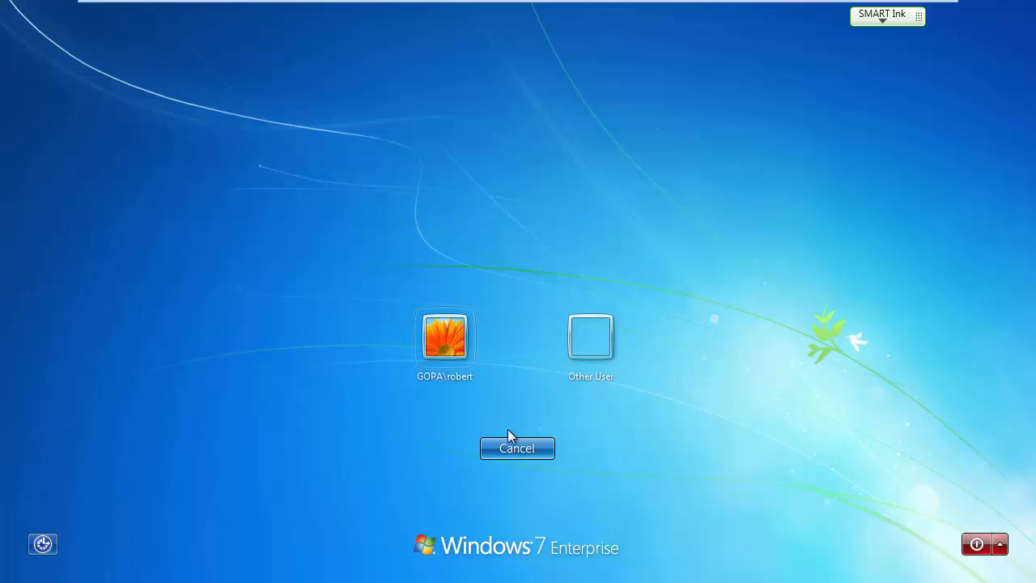
pyautogui.click(582, 345)
pyautogui.write('jo')
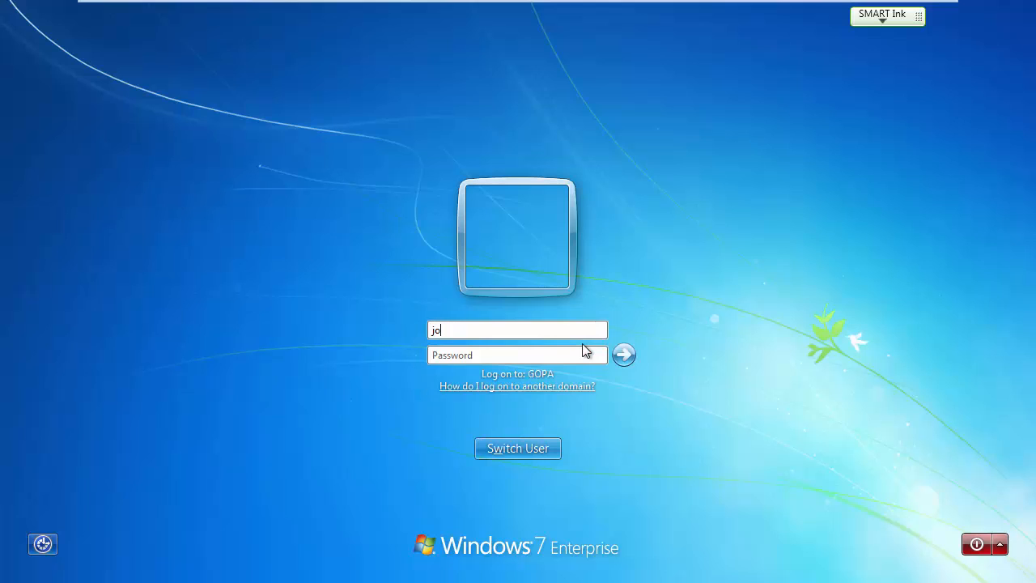
pyautogui.write('shua')
pyautogui.press('Tab')
pyautogui.write('••••••')
pyautogui.press('Return')
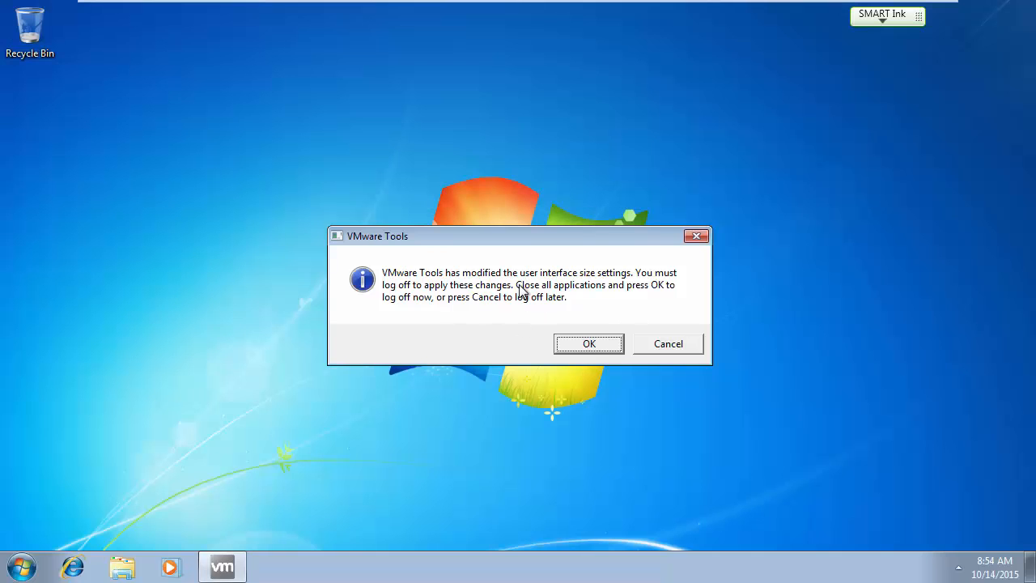
# Postpone the VMware Tools logoff and browse Network to the 2012-1 data share.
pyautogui.click(682, 350)
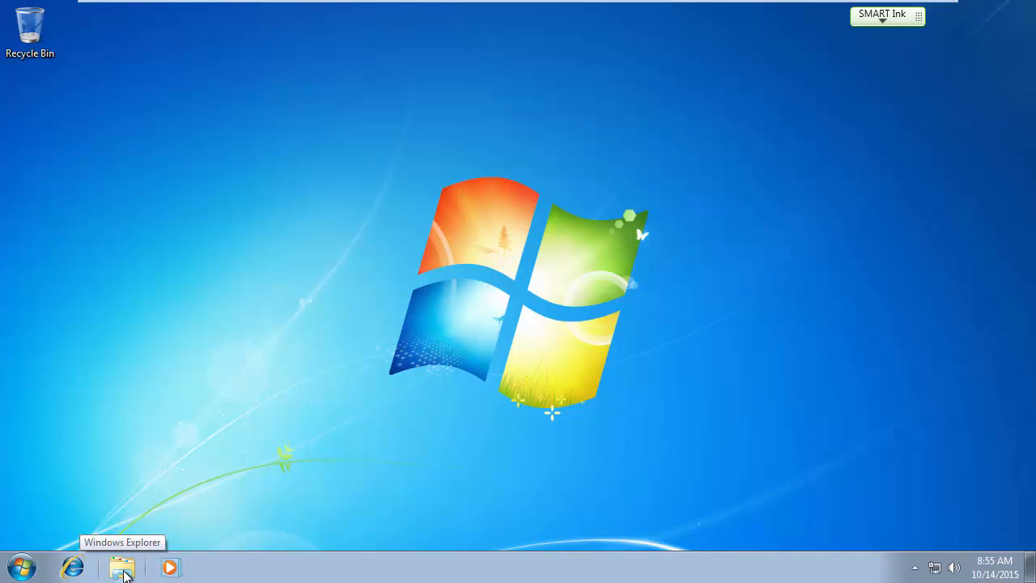
pyautogui.click(123, 571)
pyautogui.click(259, 355)
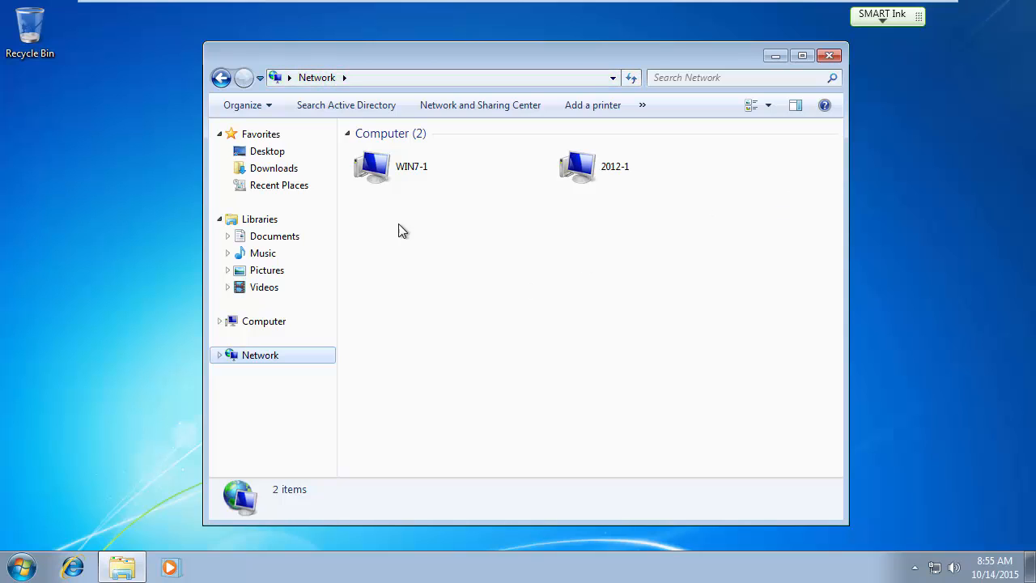
pyautogui.doubleClick(605, 167)
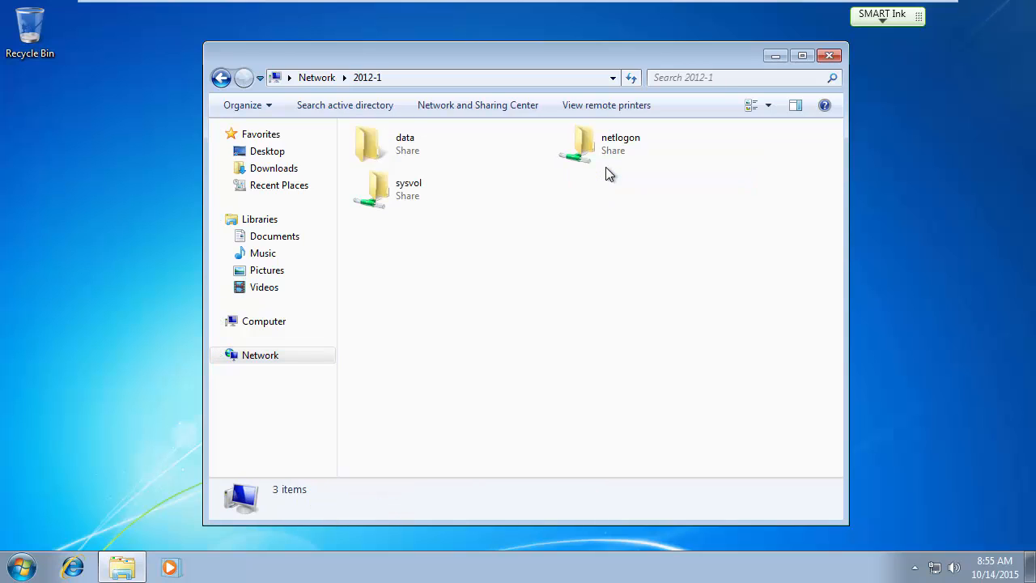
pyautogui.doubleClick(407, 154)
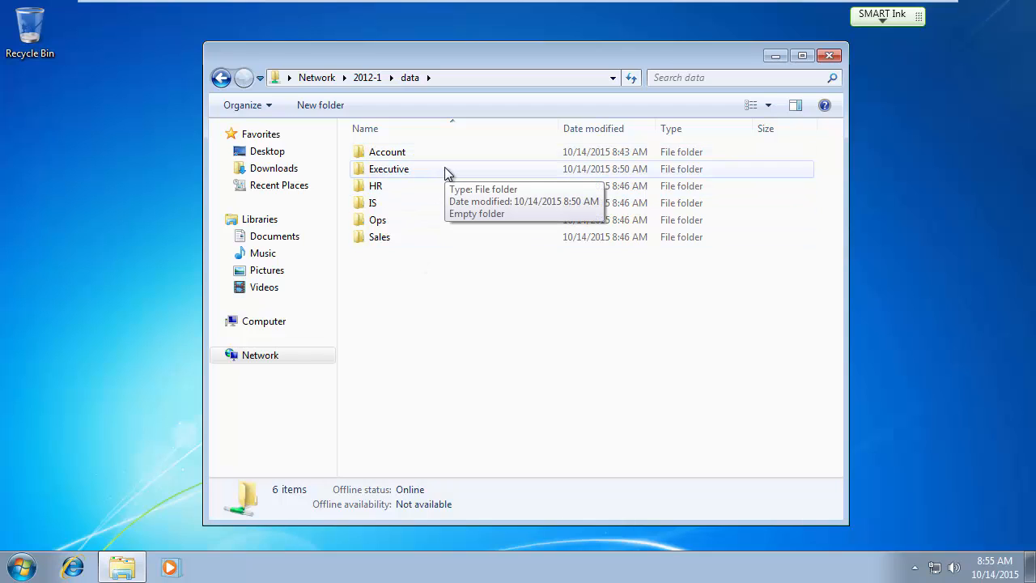
# Try opening the Account and Executive folders, dismissing each access-denied message.
pyautogui.doubleClick(381, 154)
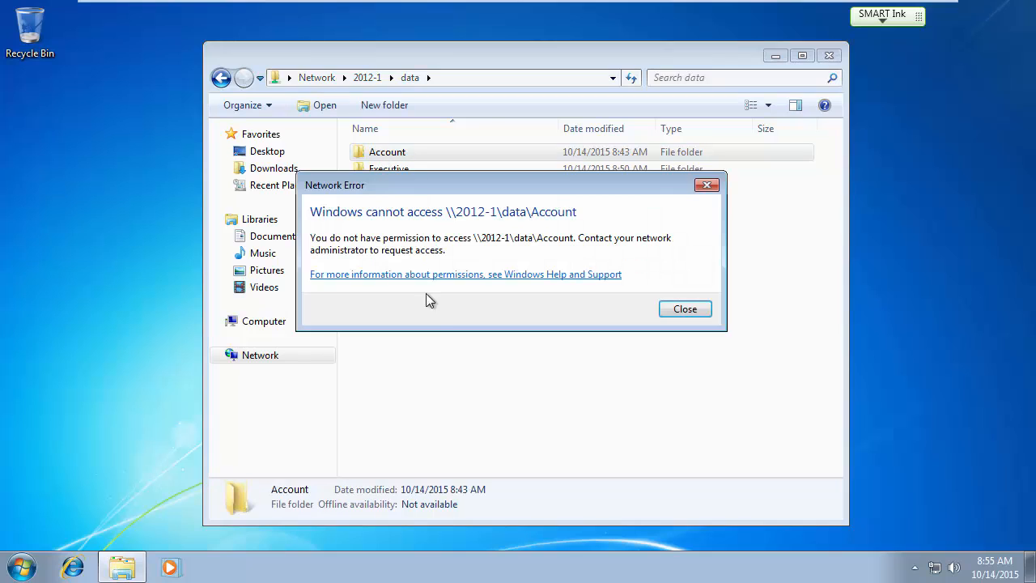
pyautogui.click(685, 309)
pyautogui.doubleClick(380, 170)
pyautogui.click(678, 309)
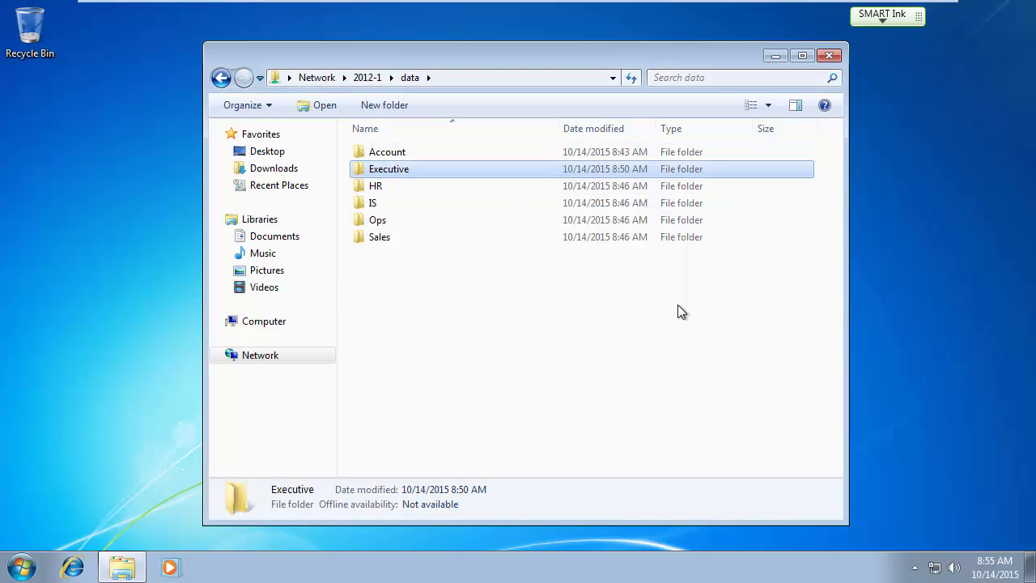
# Open the Sales folder on the share and create a new folder named Sample.
pyautogui.doubleClick(378, 237)
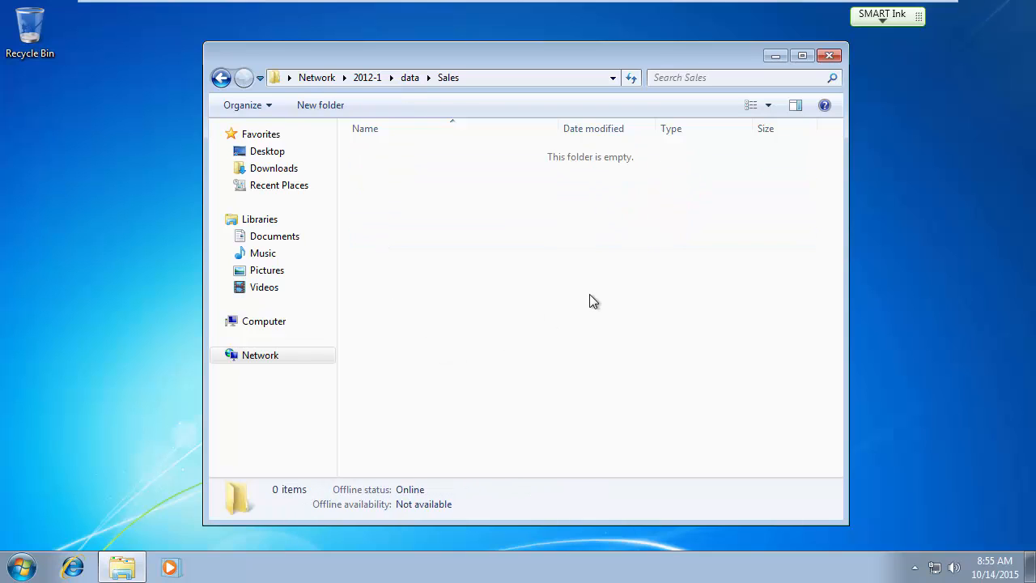
pyautogui.rightClick(412, 222)
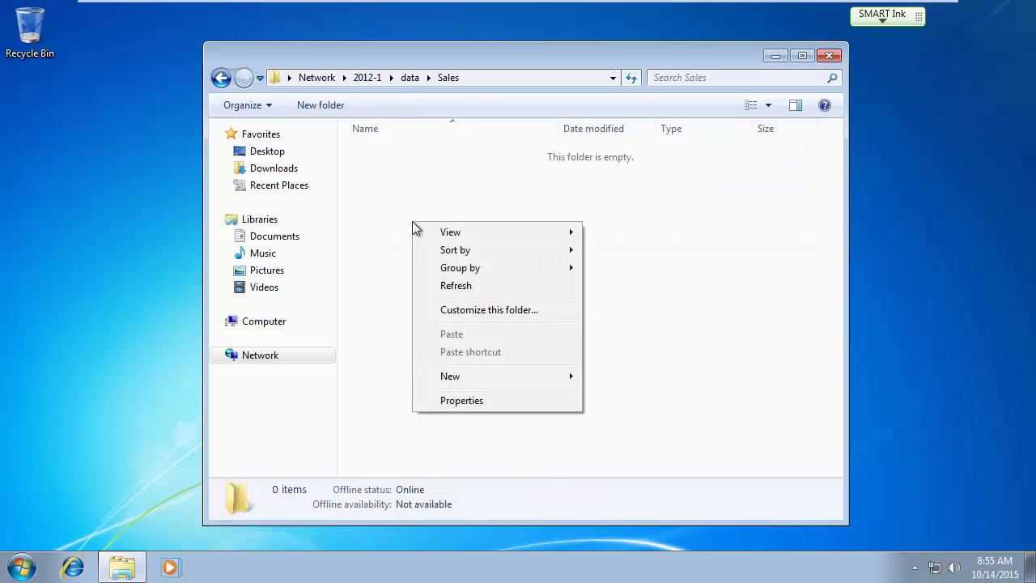
pyautogui.moveTo(478, 379)
pyautogui.click(619, 377)
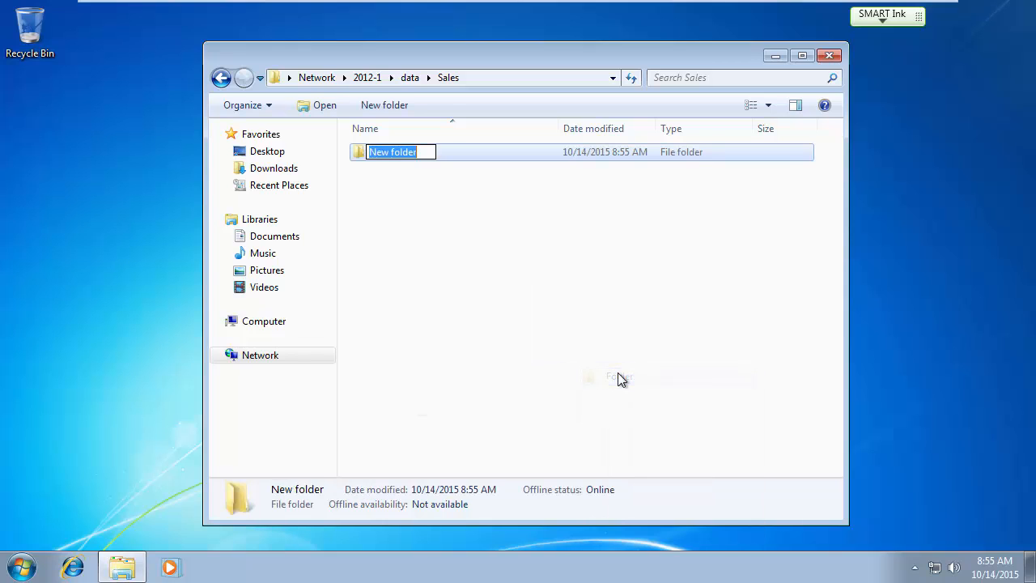
pyautogui.write('Sample')
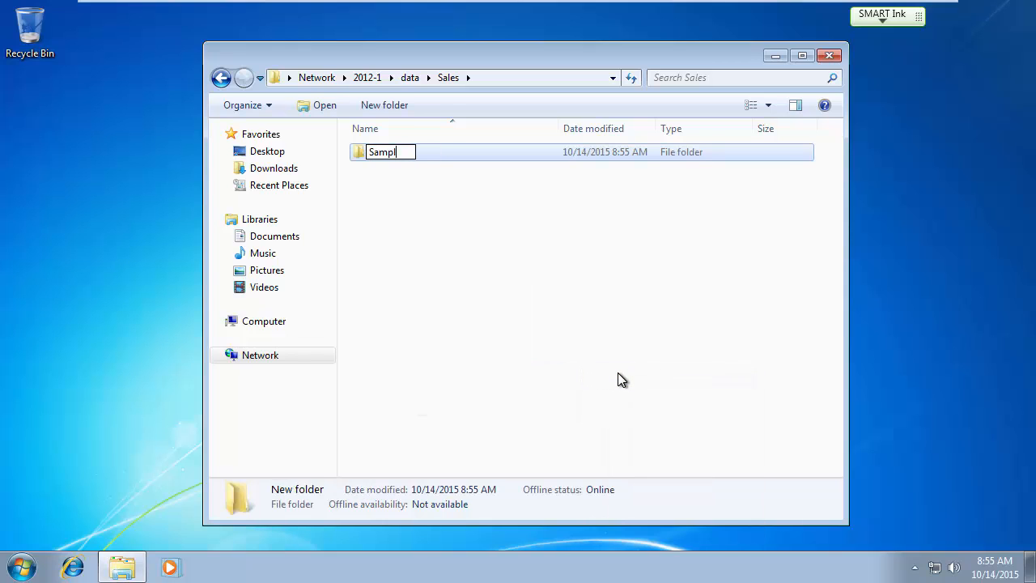
pyautogui.press('Return')
# Create a 'sample' text document with test text, save it, then Shift+Delete both new items.
pyautogui.rightClick(417, 267)
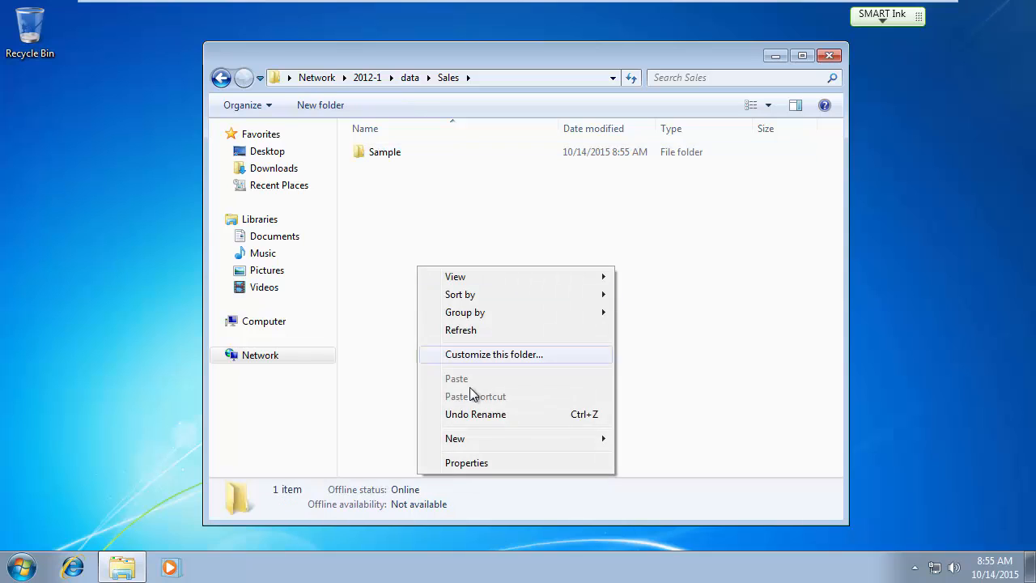
pyautogui.moveTo(470, 439)
pyautogui.click(664, 403)
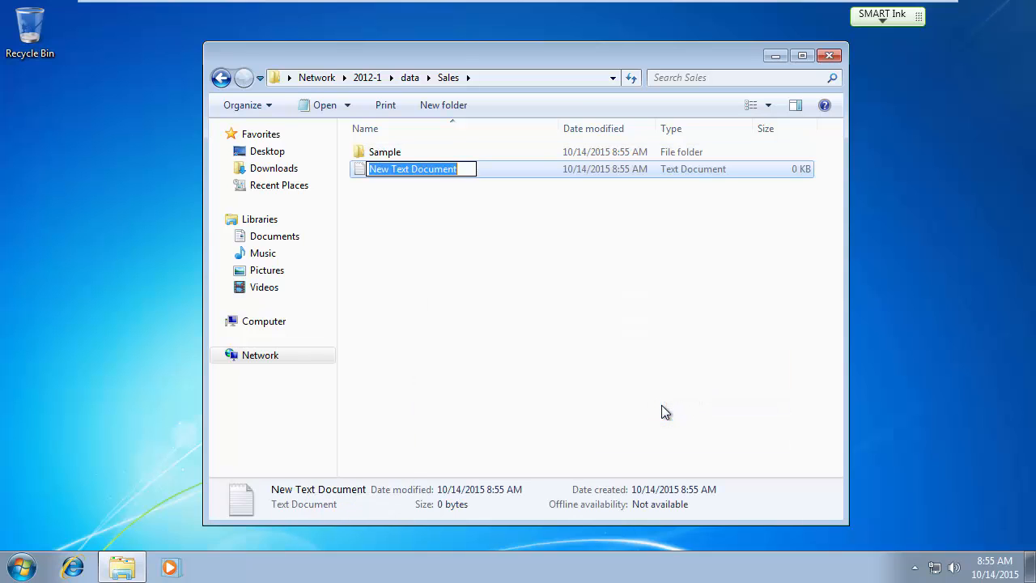
pyautogui.write('sample')
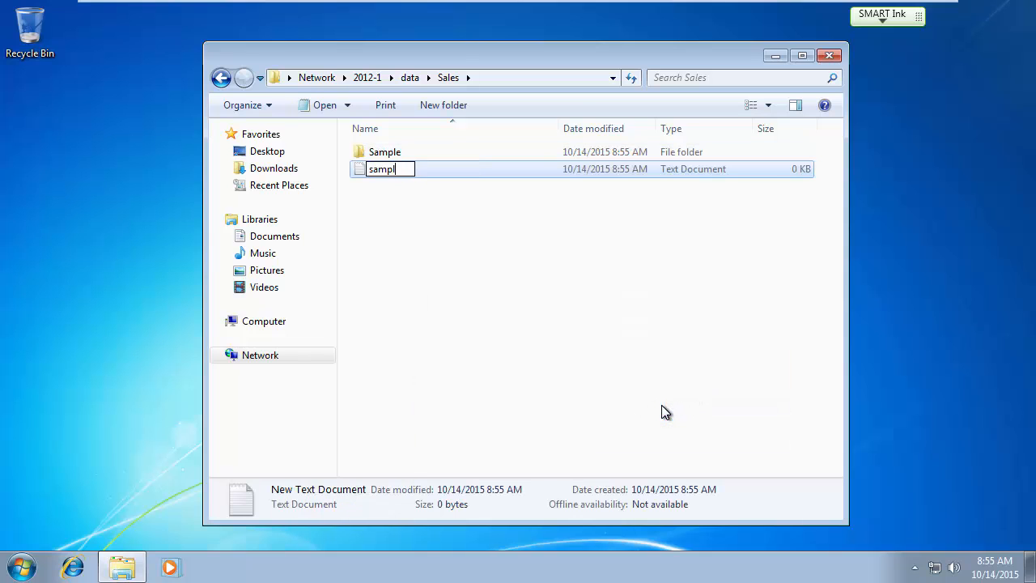
pyautogui.press('Return')
pyautogui.press('Return')
pyautogui.write('alskdjf;ladsjfl;kds')
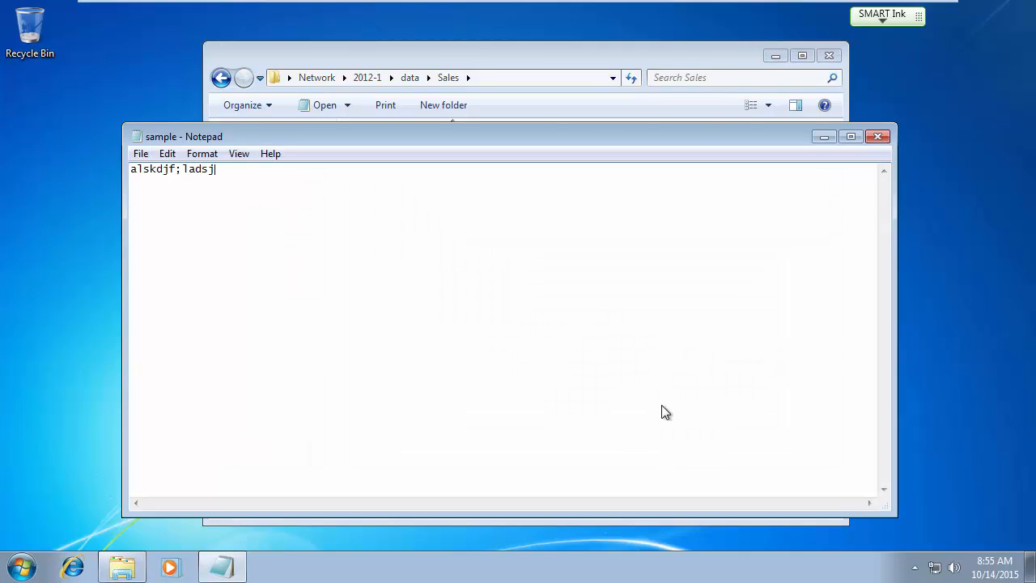
pyautogui.click(877, 138)
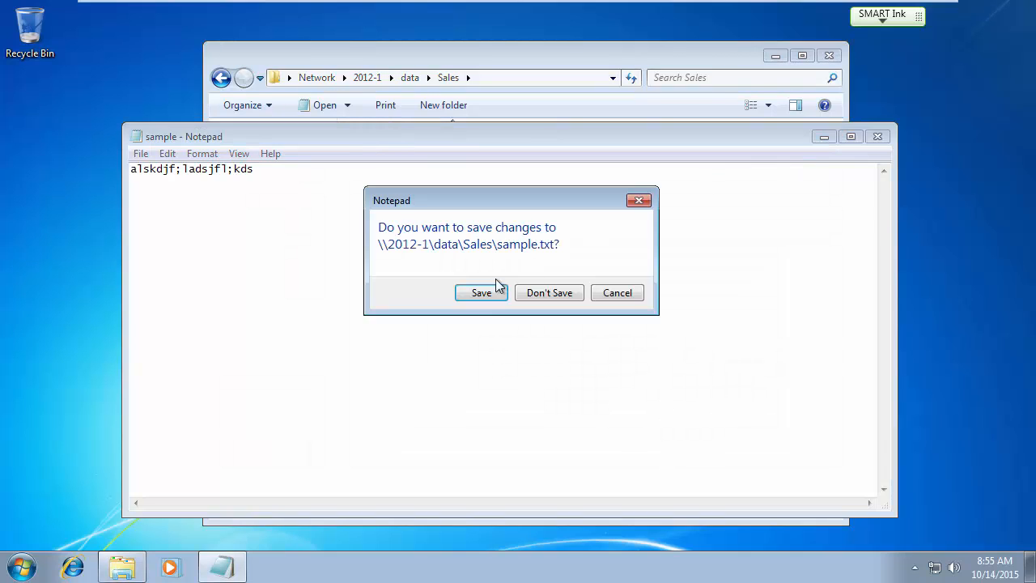
pyautogui.click(485, 293)
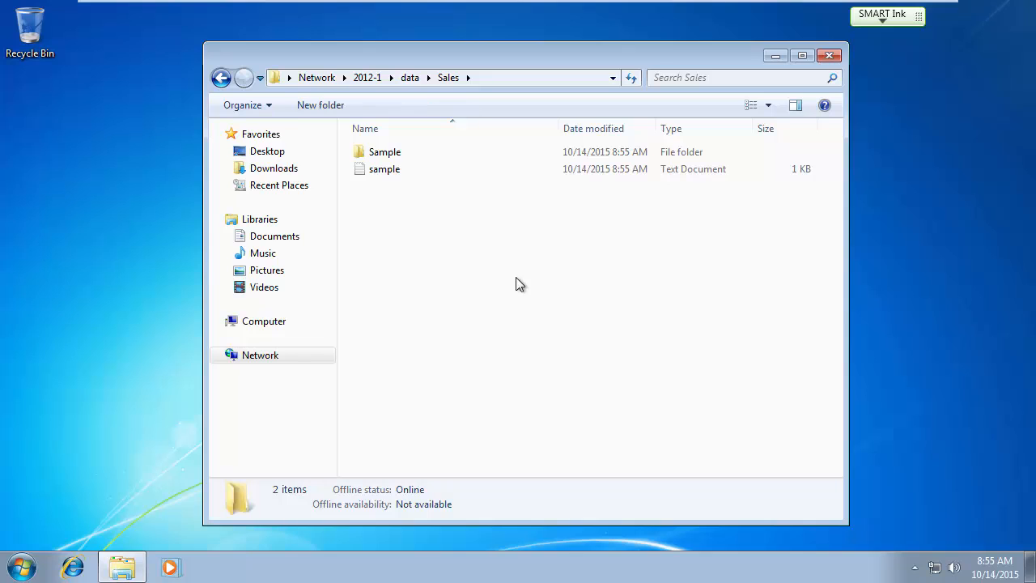
pyautogui.moveTo(483, 248); pyautogui.dragTo(381, 153)
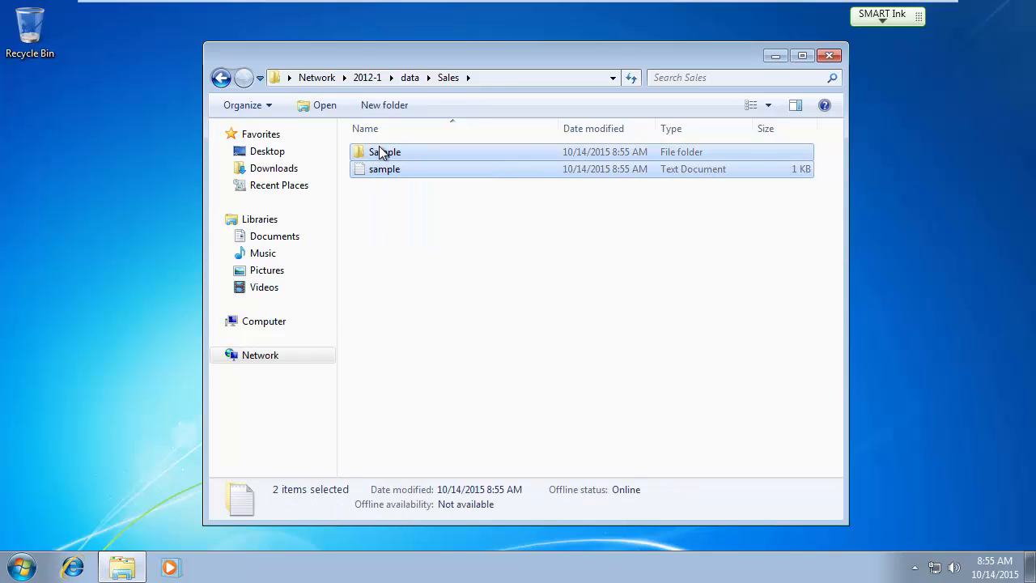
pyautogui.hotkey('shift', 'Delete')
# Confirm permanent deletion of both items and go back up to the data share.
pyautogui.click(595, 296)
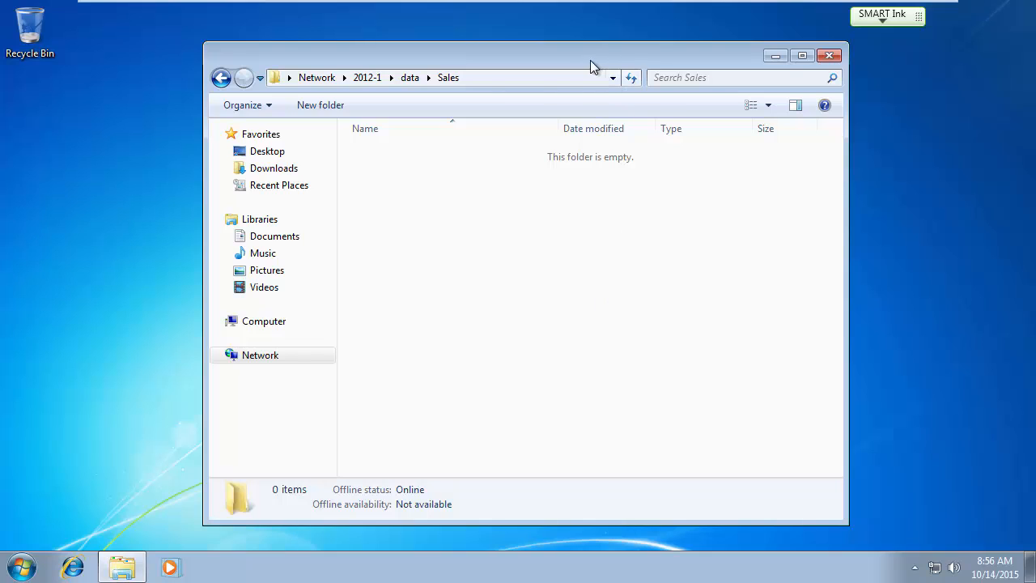
pyautogui.press('Num_Lock')
pyautogui.press('Num_Lock')
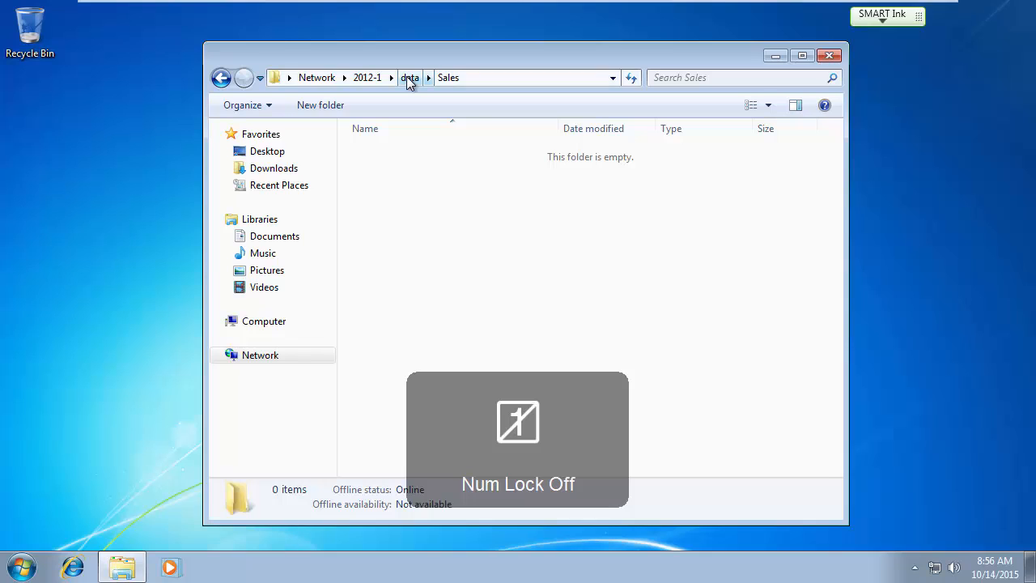
pyautogui.click(408, 78)
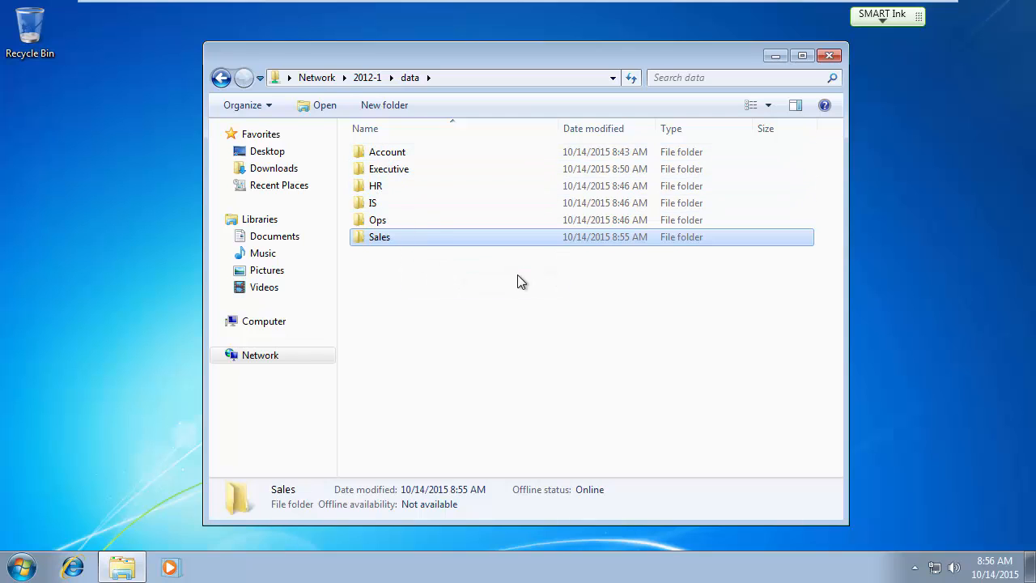
# Try creating a new folder in the data share and dismiss the Access Denied message.
pyautogui.press('Num_Lock')
pyautogui.moveTo(458, 7)
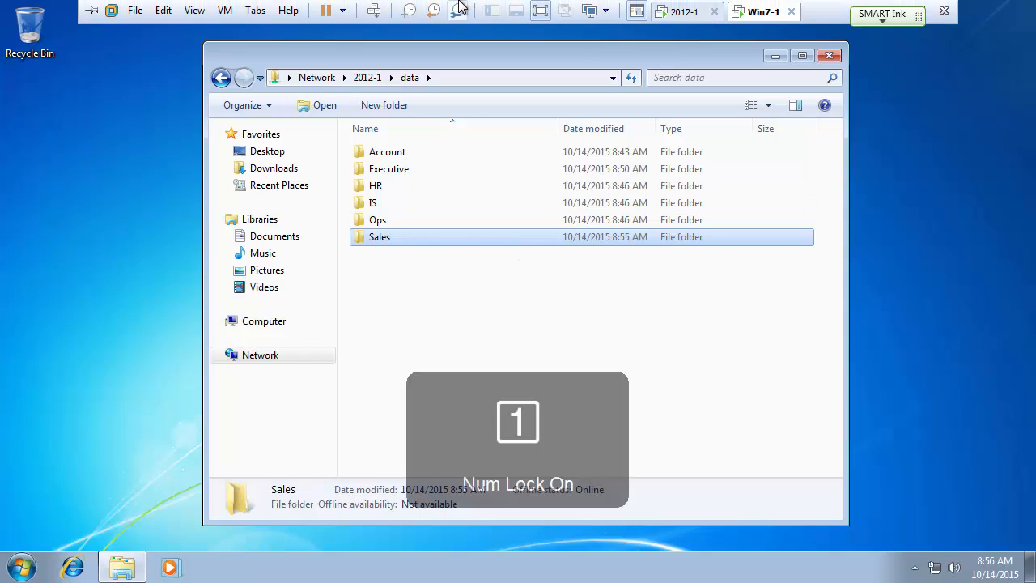
pyautogui.press('Num_Lock')
pyautogui.press('Num_Lock')
pyautogui.press('Num_Lock')
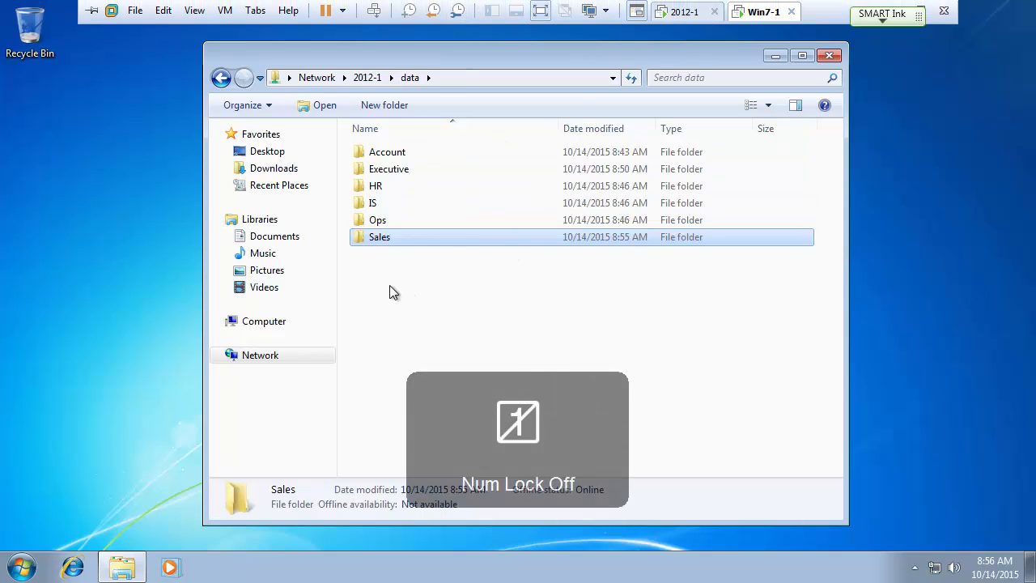
pyautogui.rightClick(397, 279)
pyautogui.moveTo(439, 452)
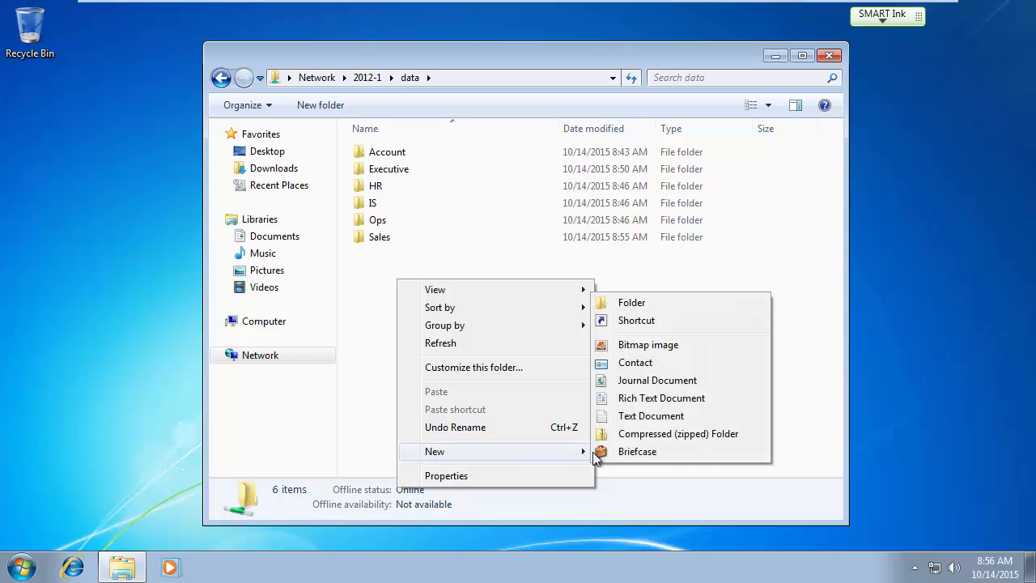
pyautogui.click(660, 301)
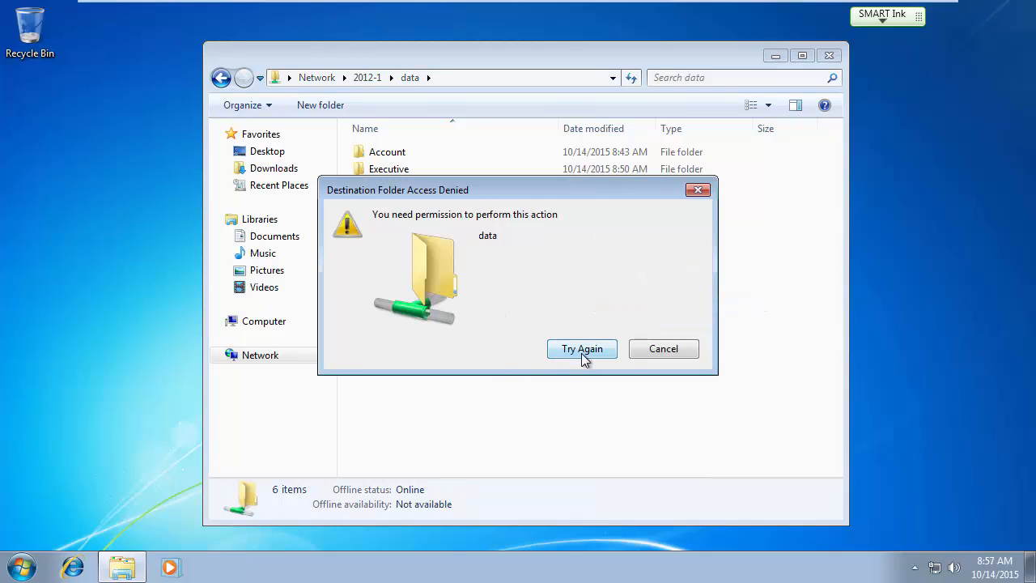
pyautogui.click(663, 349)
pyautogui.press('Num_Lock')
# On the 2012-1 server, create a new folder named Shared on DATA (D:).
pyautogui.moveTo(624, 4)
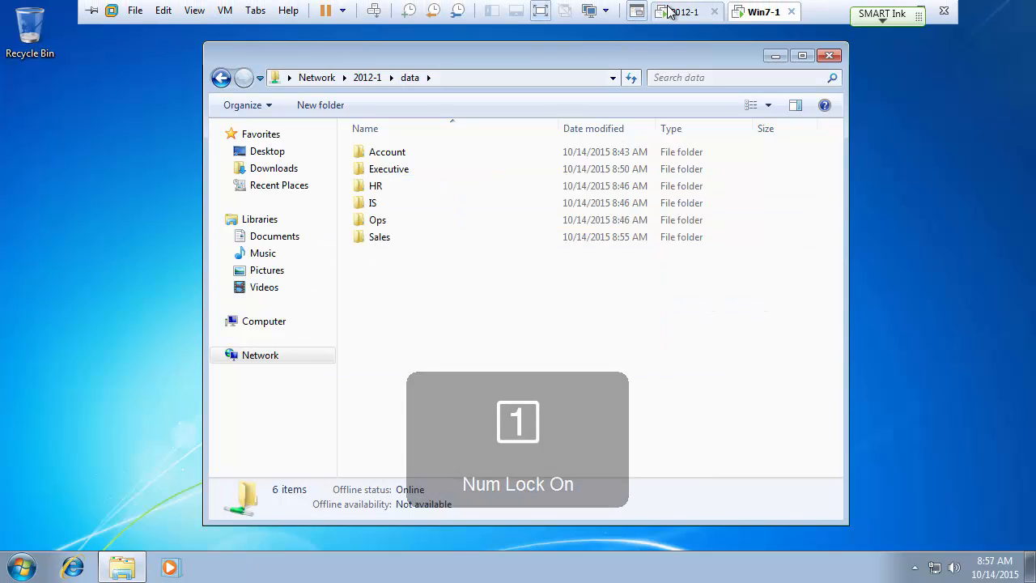
pyautogui.click(684, 12)
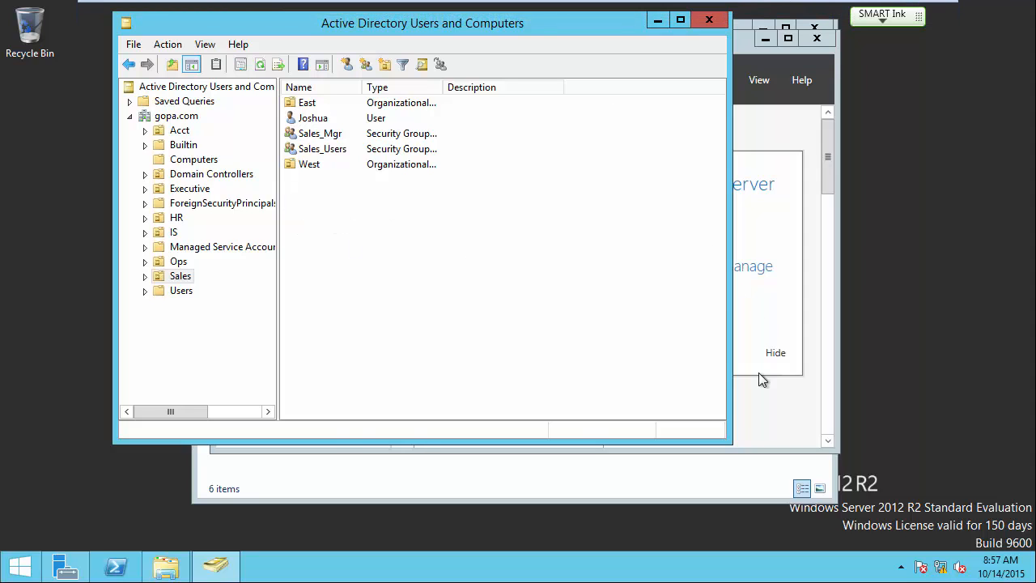
pyautogui.click(164, 564)
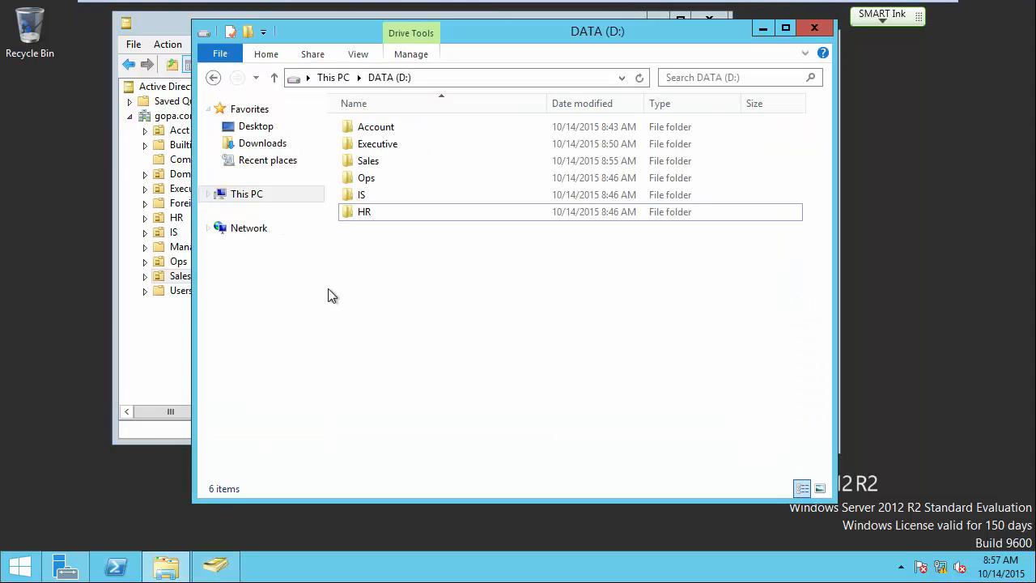
pyautogui.rightClick(362, 253)
pyautogui.moveTo(418, 437)
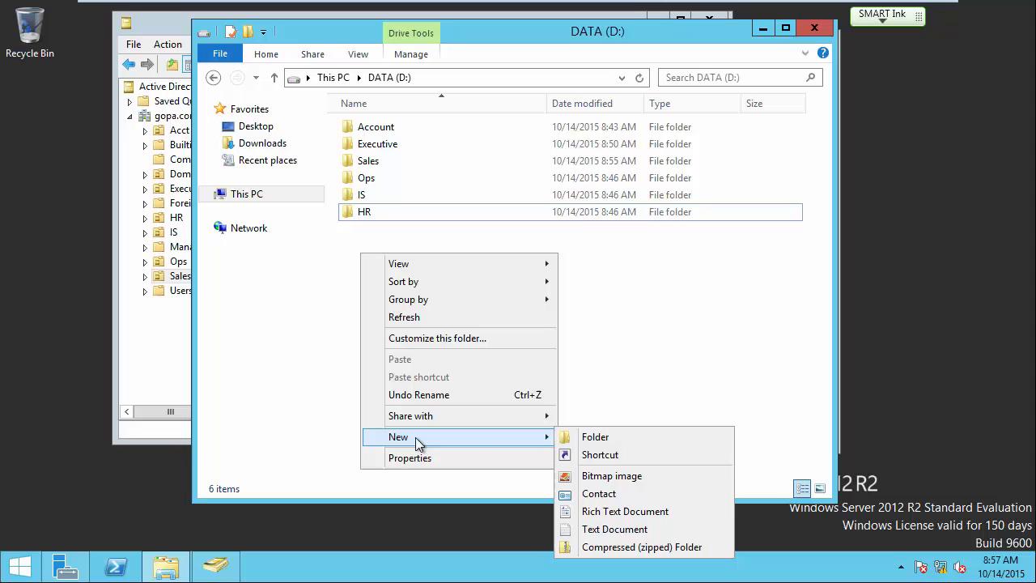
pyautogui.click(597, 441)
pyautogui.write('Shared')
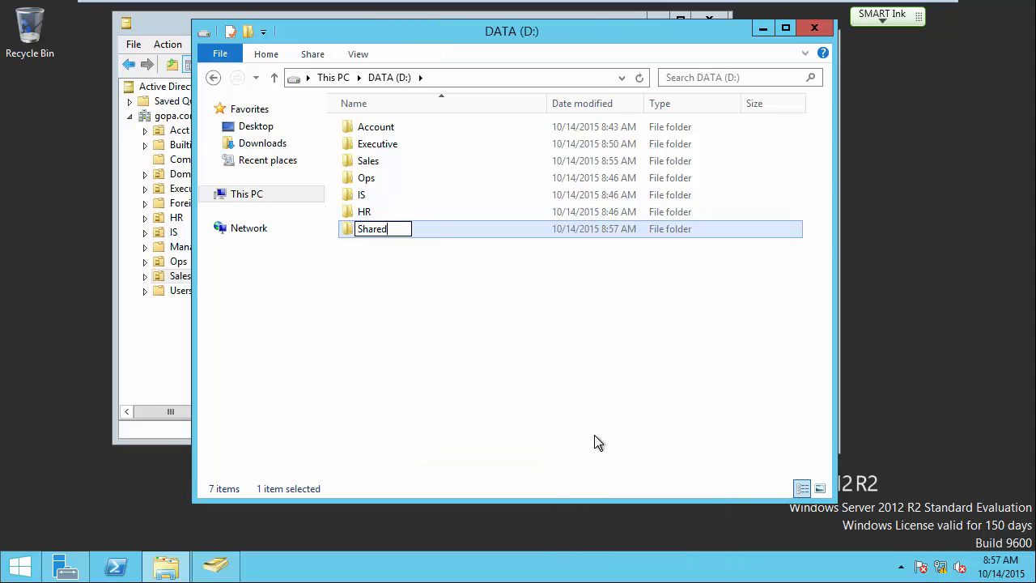
pyautogui.press('Return')
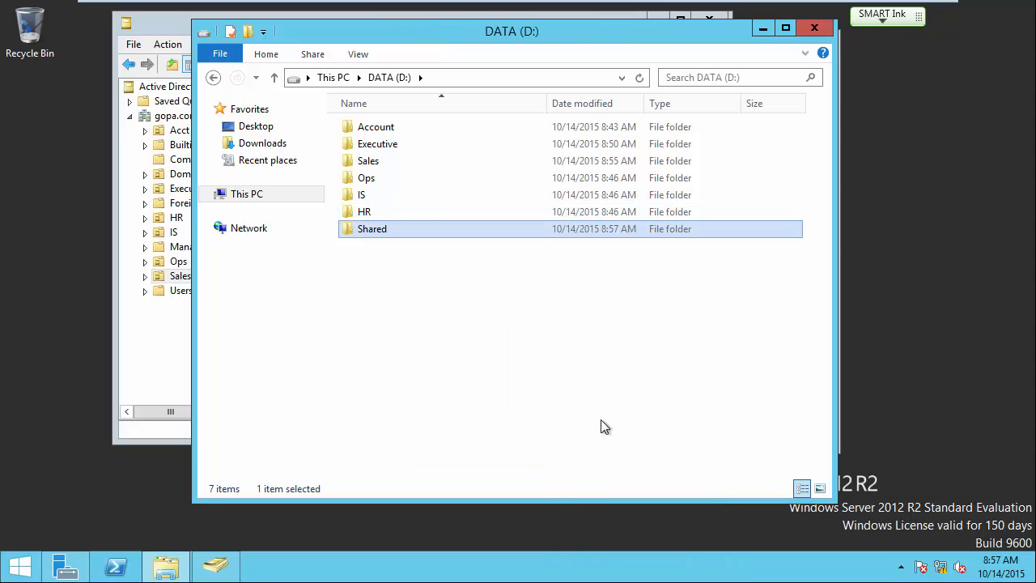
# Give the domain Users group Modify permission on the Shared folder and close its properties.
pyautogui.rightClick(377, 230)
pyautogui.click(437, 470)
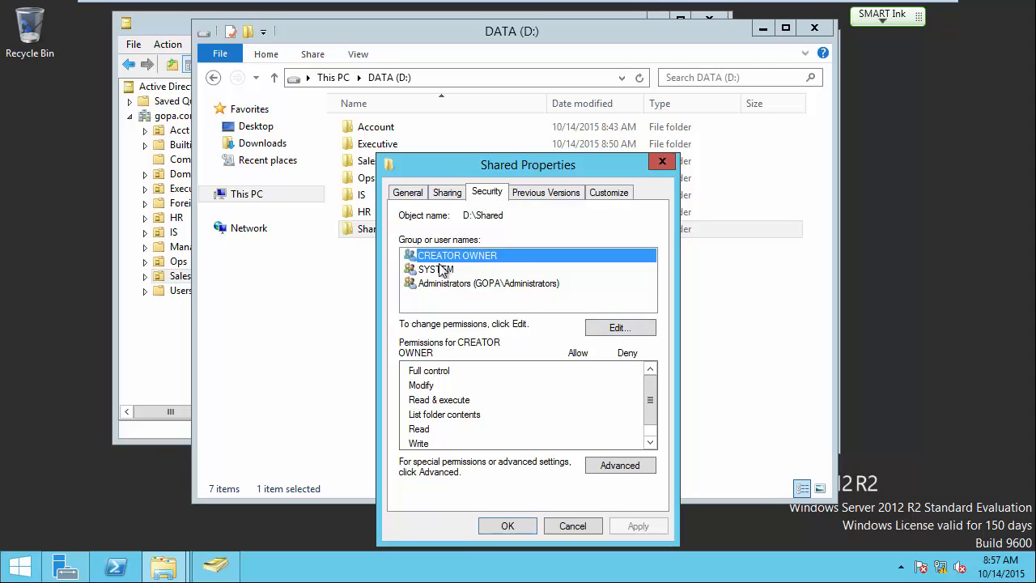
pyautogui.click(618, 327)
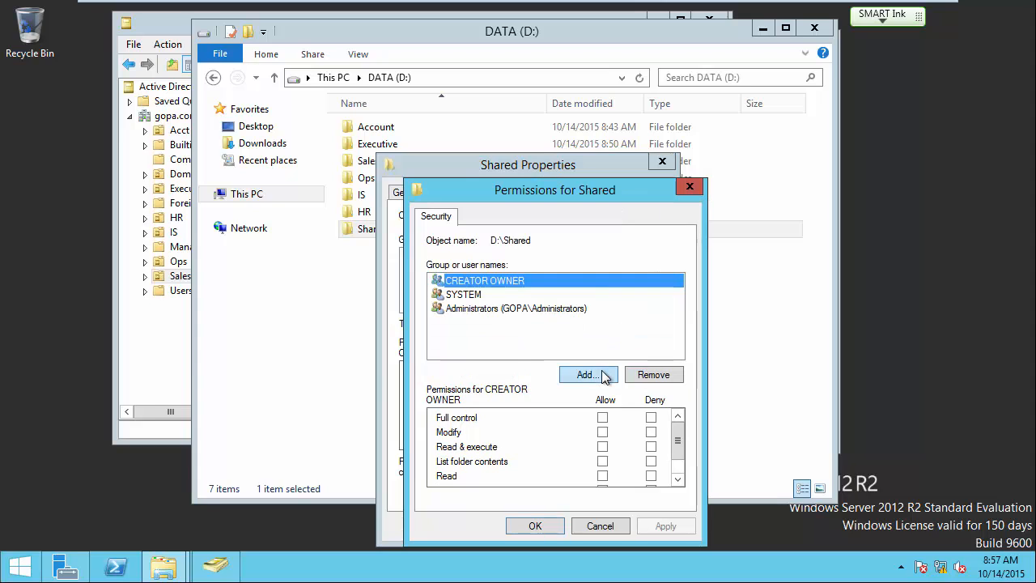
pyautogui.click(586, 374)
pyautogui.write('us')
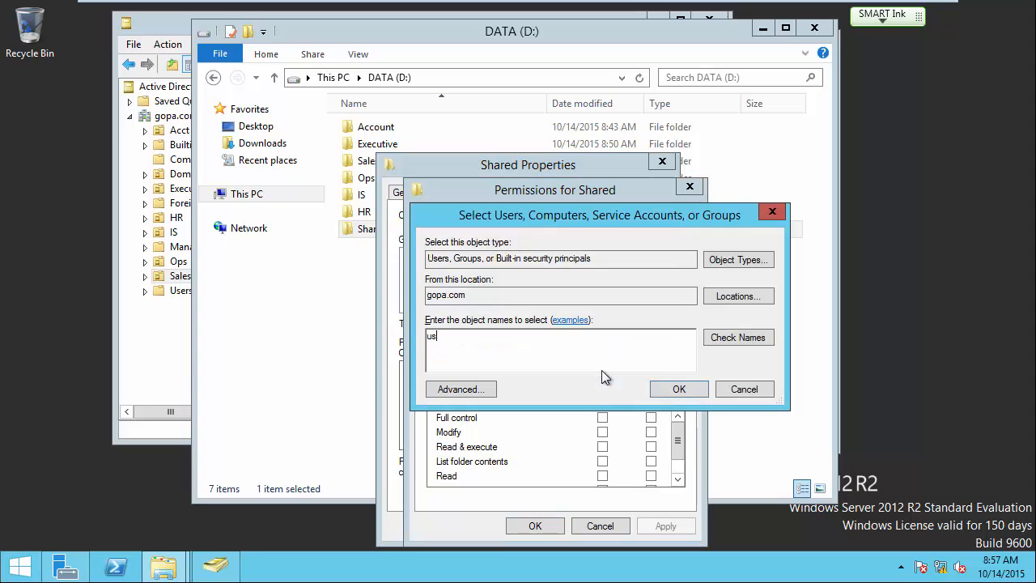
pyautogui.write('ers')
pyautogui.click(726, 340)
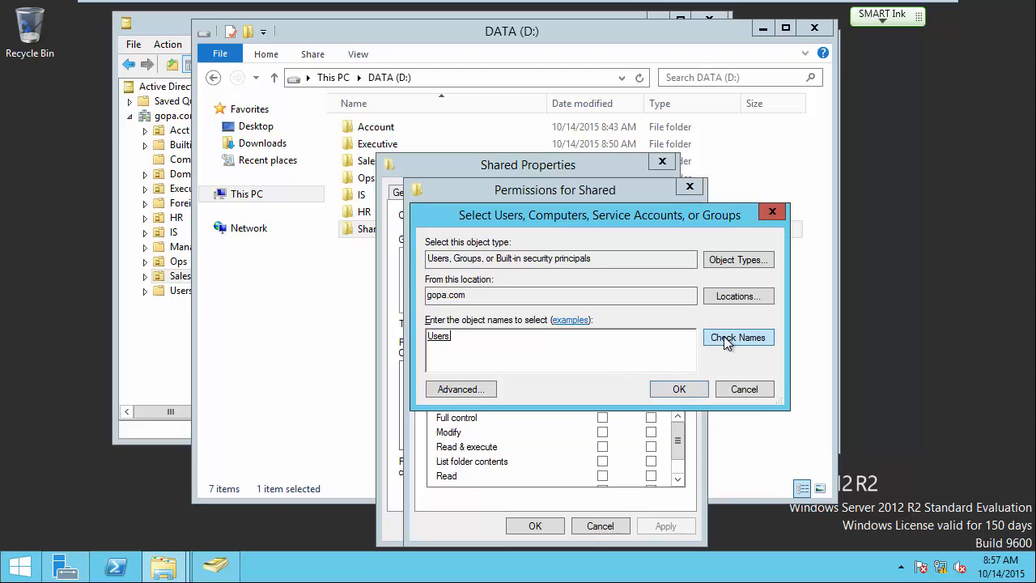
pyautogui.click(683, 389)
pyautogui.click(602, 432)
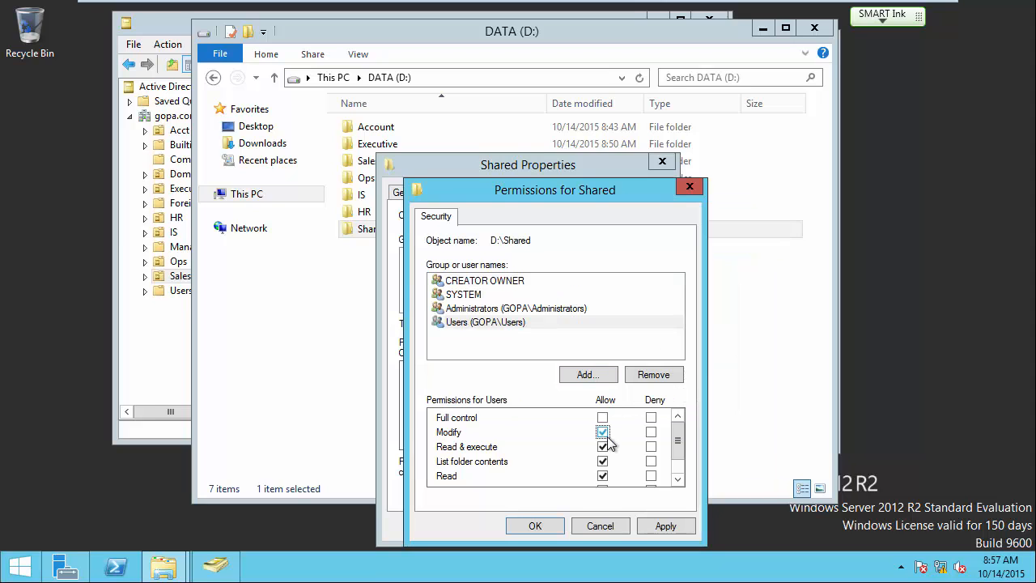
pyautogui.scroll(-1, 678, 455)
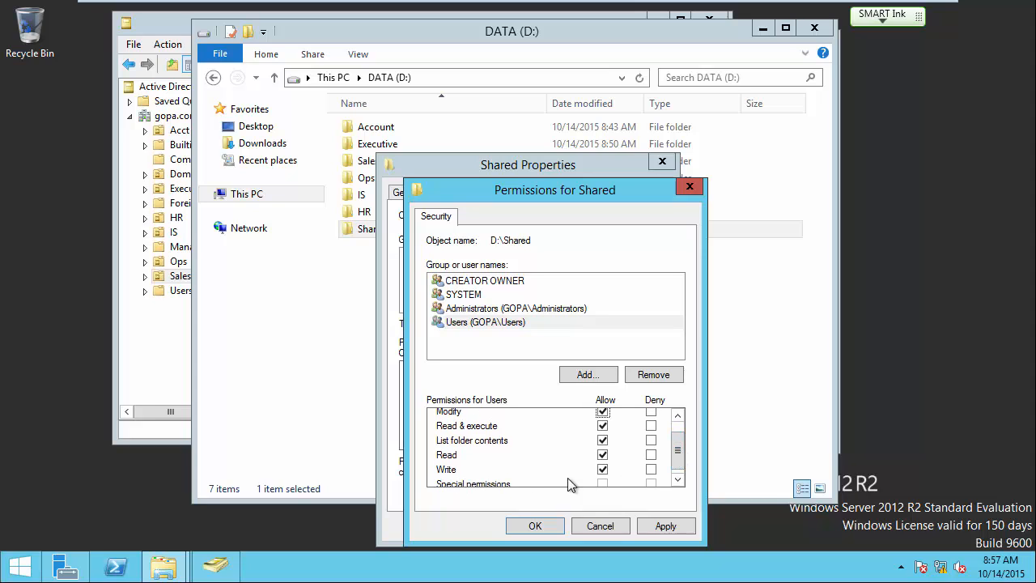
pyautogui.click(535, 525)
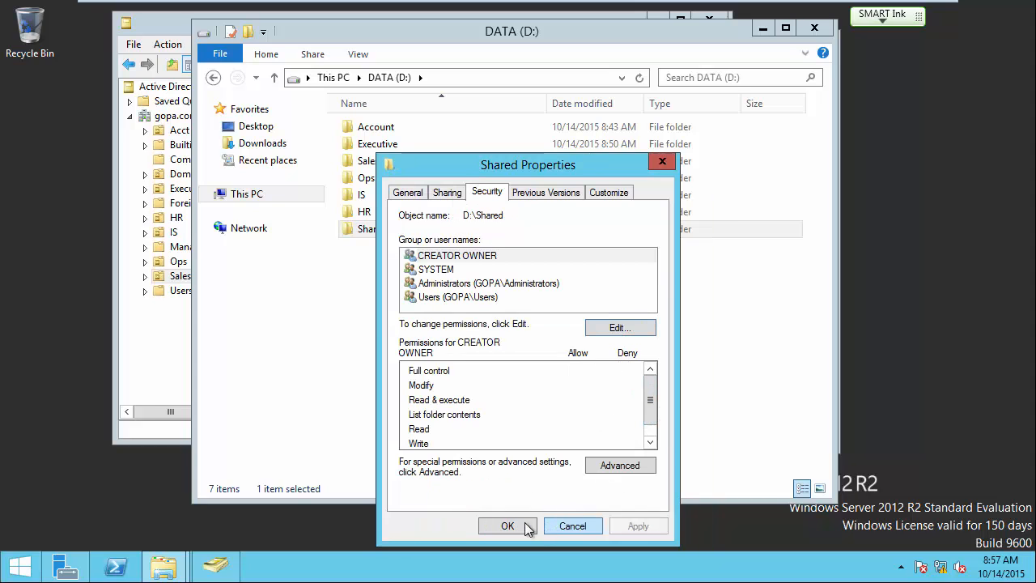
pyautogui.click(522, 525)
# In the Windows 7 guest, try the Executive folder (access denied), then open Shared.
pyautogui.moveTo(541, 4)
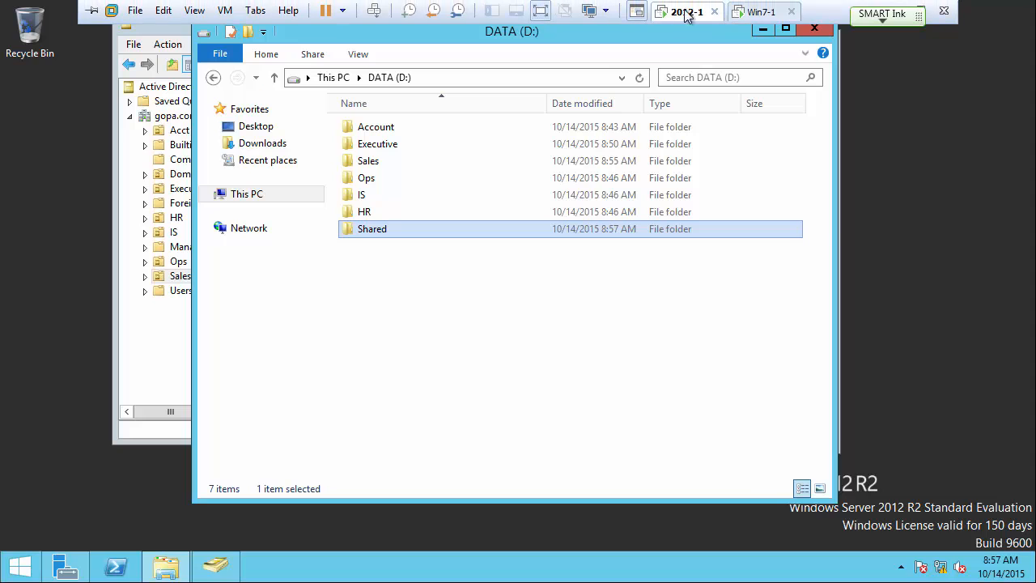
pyautogui.click(763, 12)
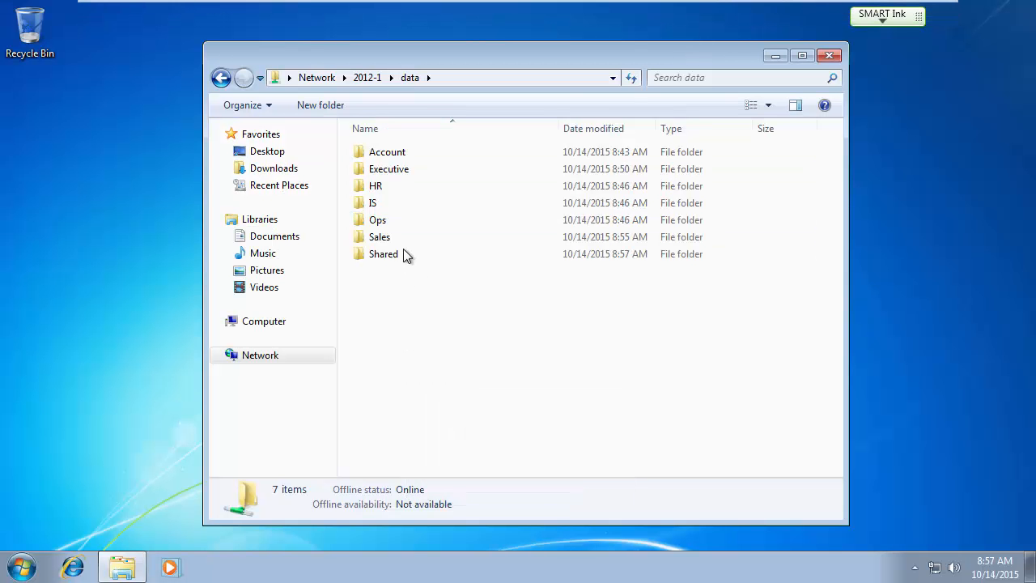
pyautogui.doubleClick(392, 177)
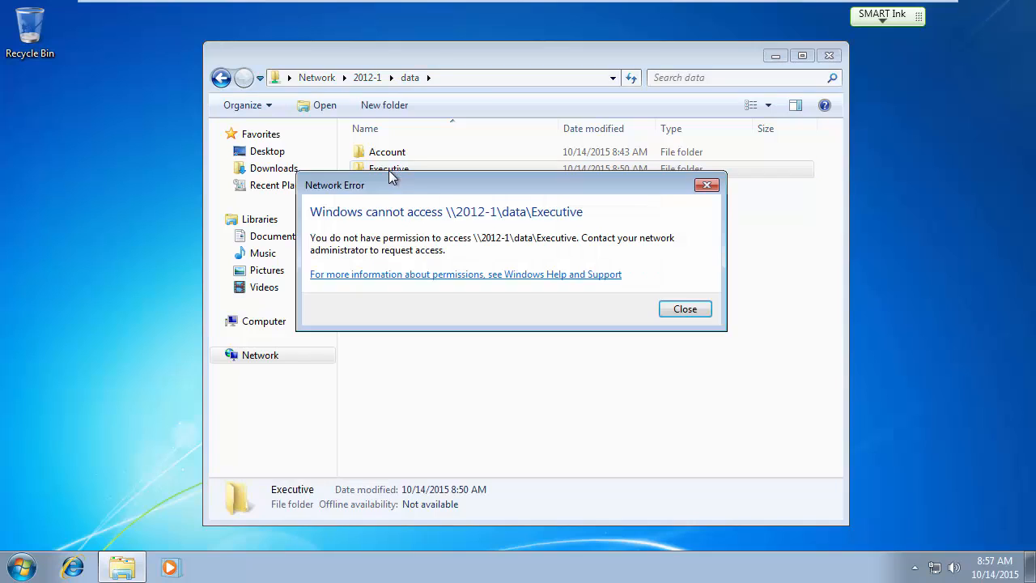
pyautogui.click(684, 309)
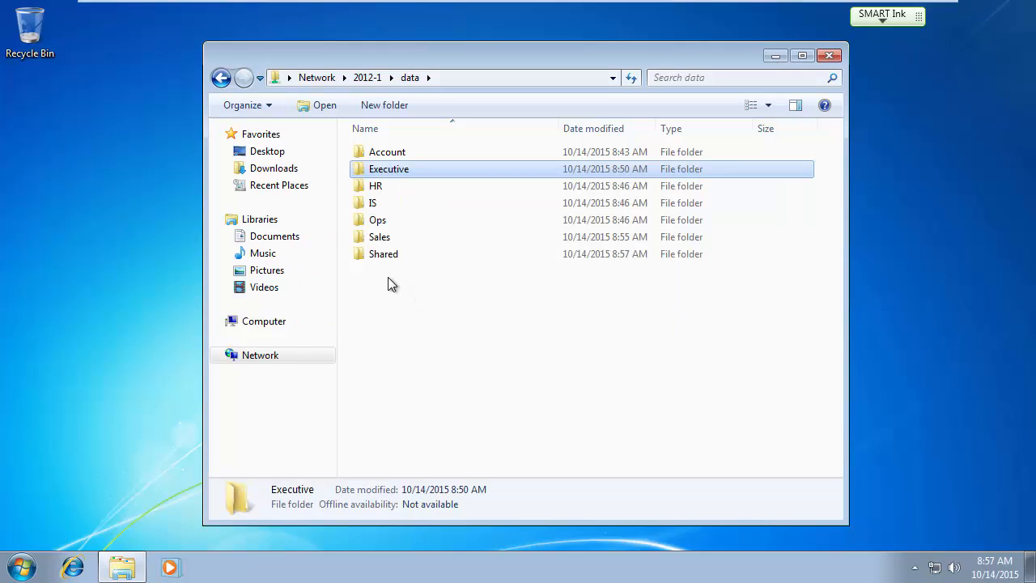
pyautogui.click(387, 256)
pyautogui.doubleClick(387, 256)
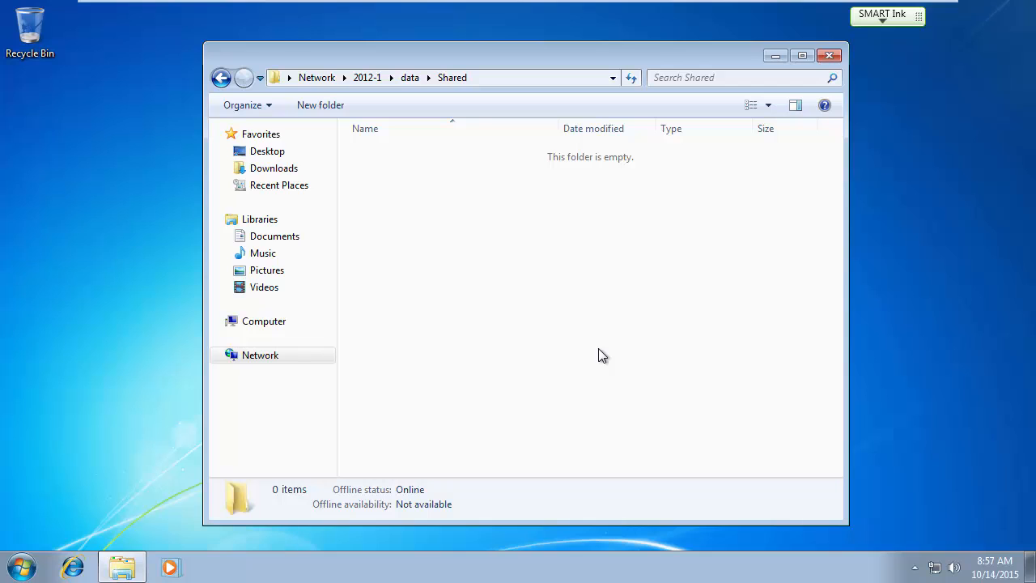
# Create a folder named 'Give to executive people' in Shared, then return to the data share.
pyautogui.rightClick(480, 277)
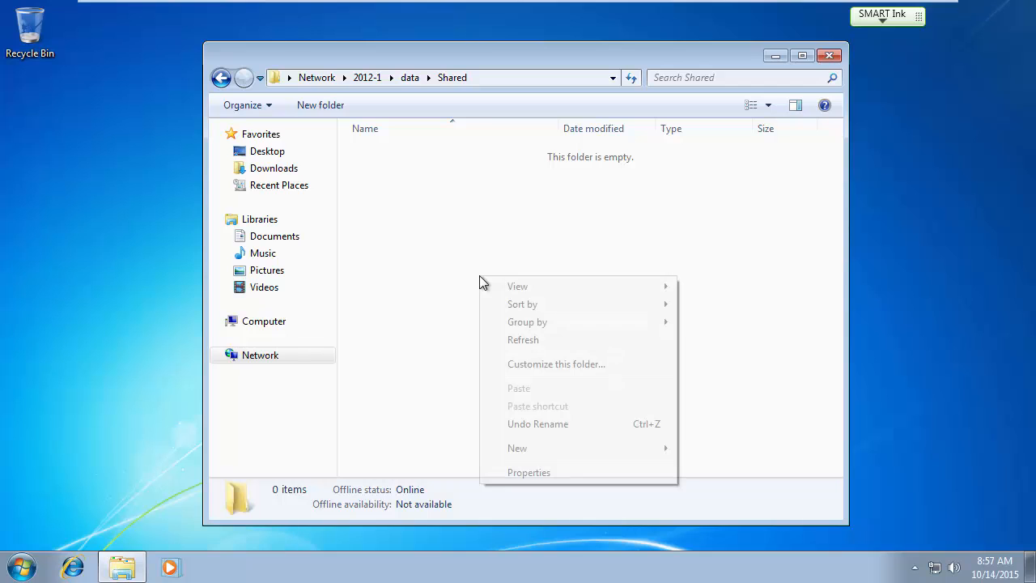
pyautogui.moveTo(654, 450)
pyautogui.click(714, 301)
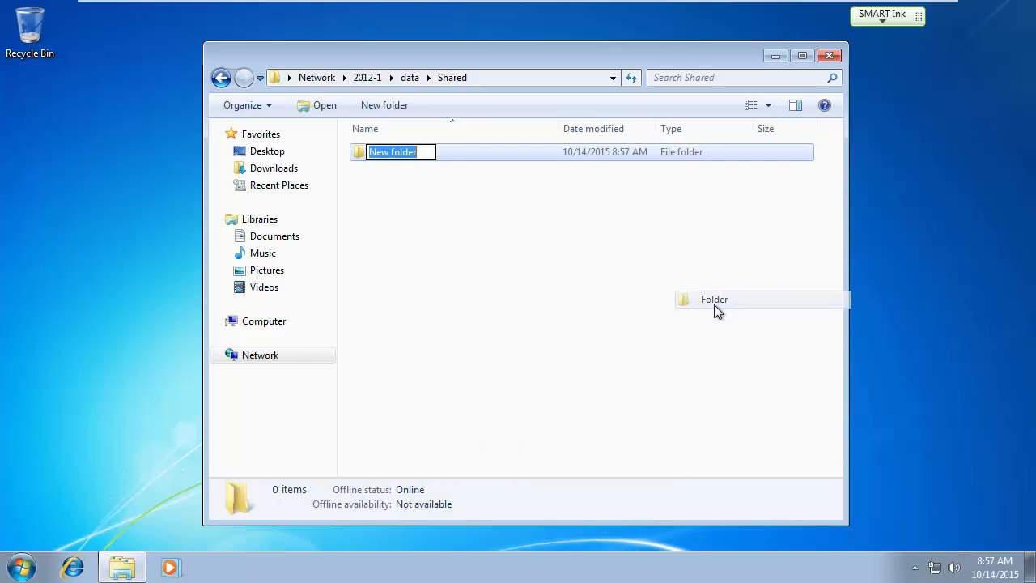
pyautogui.write('Give t')
pyautogui.press('BackSpace')
pyautogui.press('BackSpace')
pyautogui.press('BackSpace')
pyautogui.press('BackSpace')
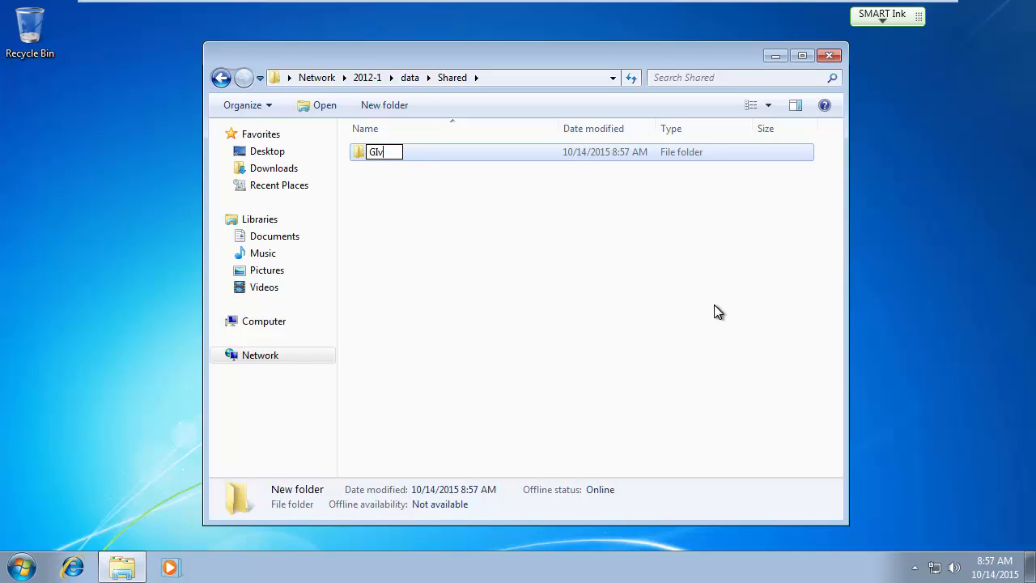
pyautogui.write('ve to exec')
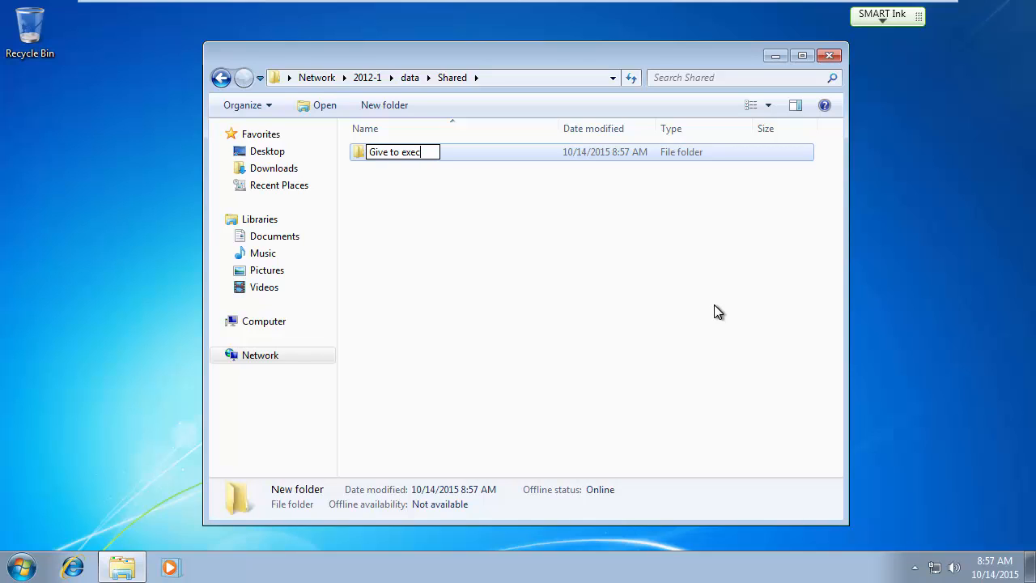
pyautogui.write('utive people')
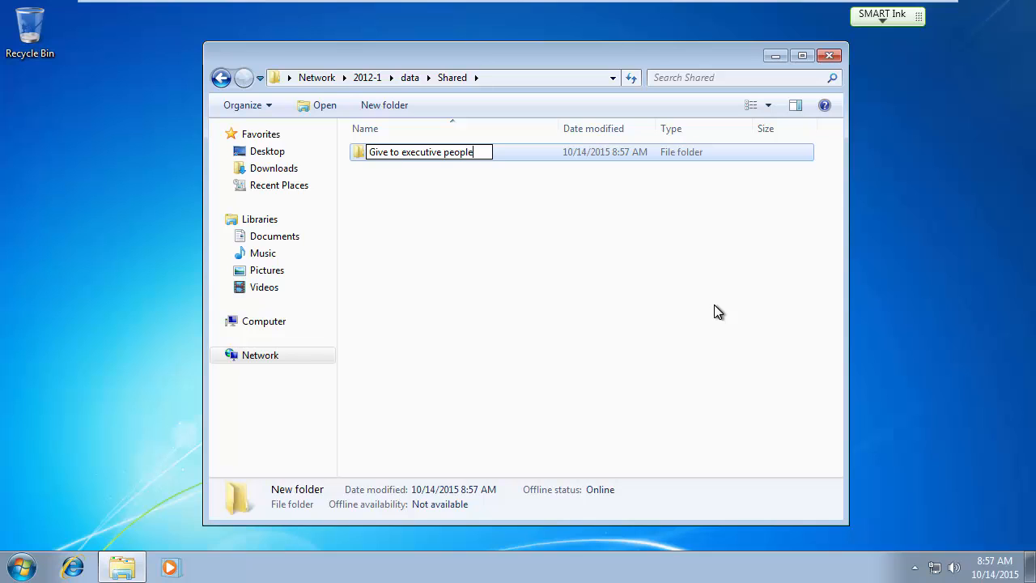
pyautogui.press('Return')
pyautogui.click(502, 283)
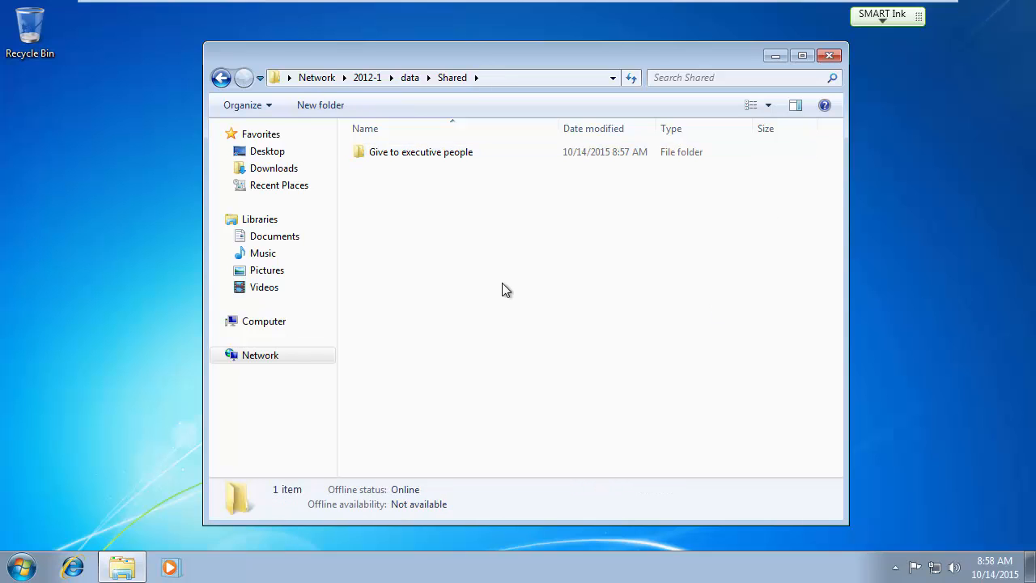
pyautogui.click(416, 79)
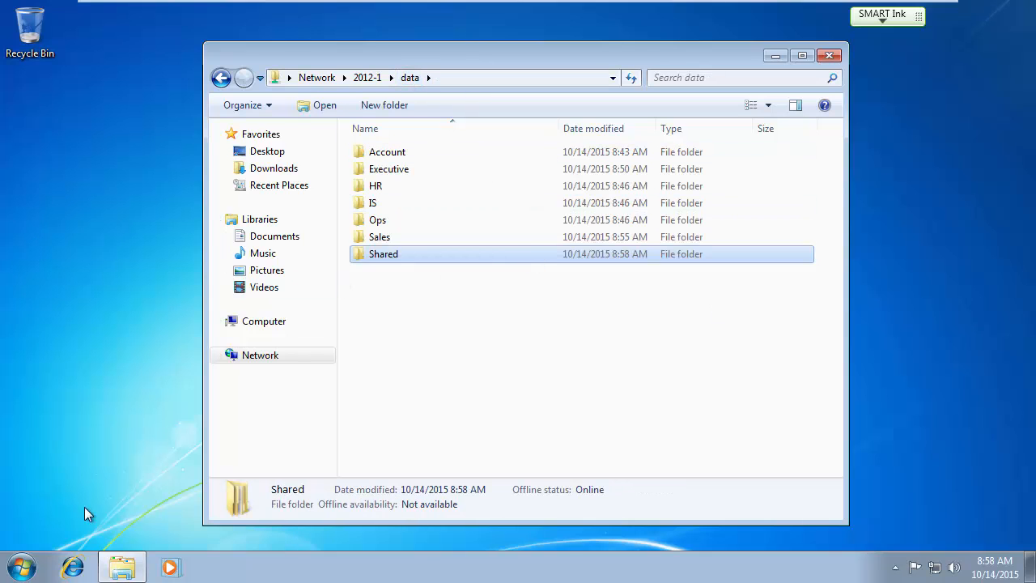
# Log off the current Windows 7 user from the Start menu.
pyautogui.click(23, 566)
pyautogui.click(283, 525)
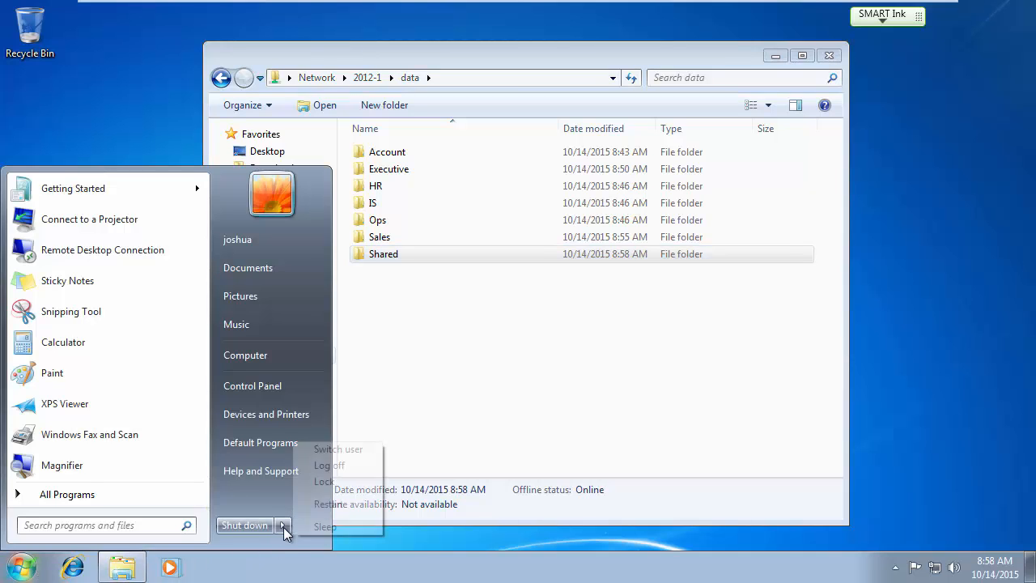
pyautogui.click(340, 467)
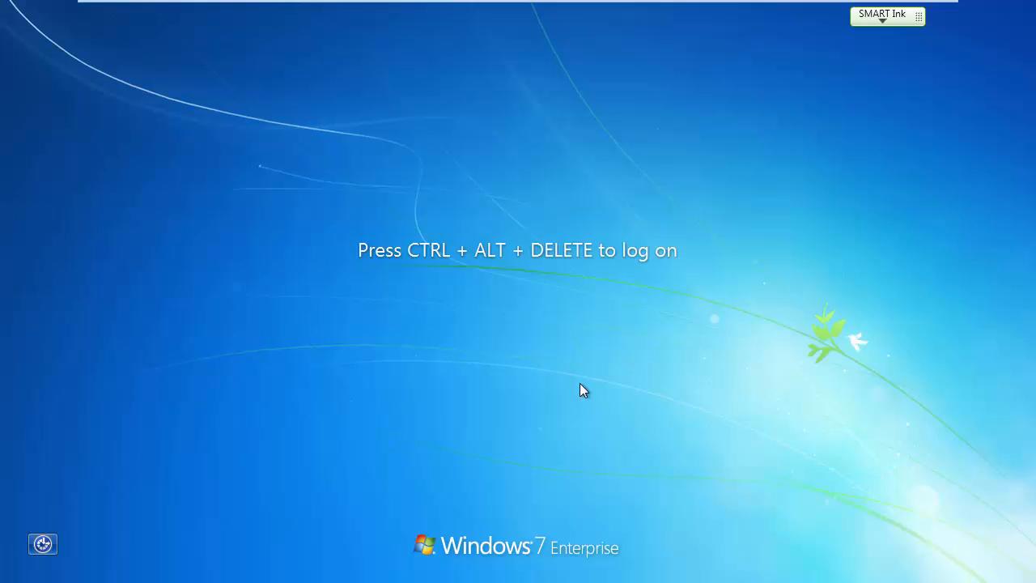
# Sign in through Other User as a different domain user with that account's password.
pyautogui.hotkey('ctrl', 'alt', 'Delete')
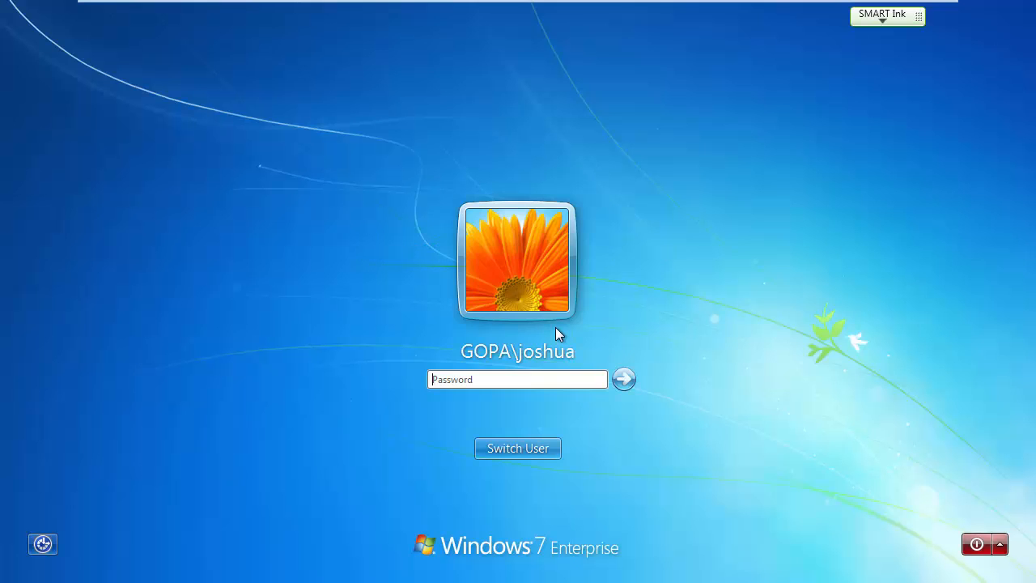
pyautogui.click(542, 445)
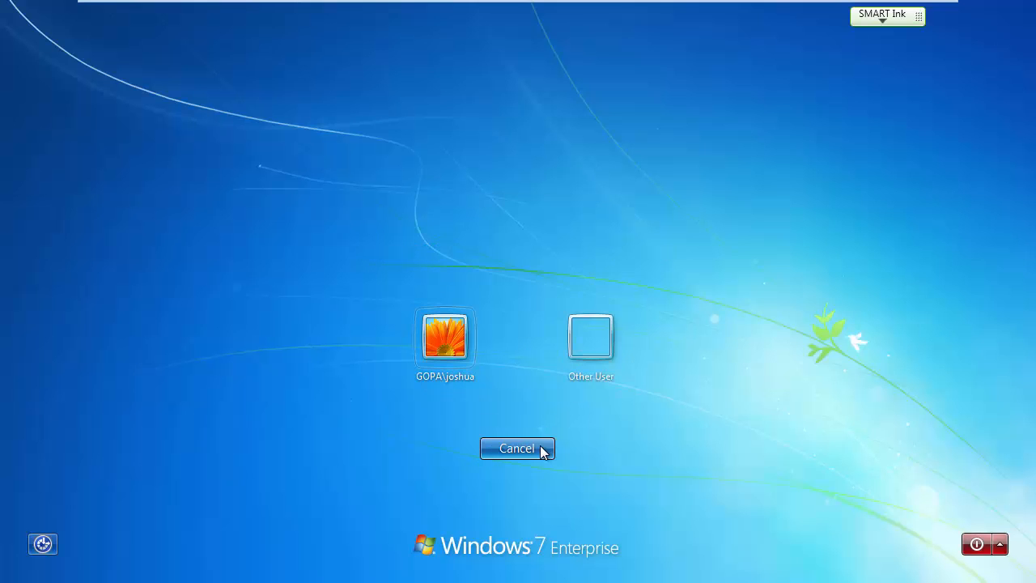
pyautogui.click(591, 348)
pyautogui.write('robert')
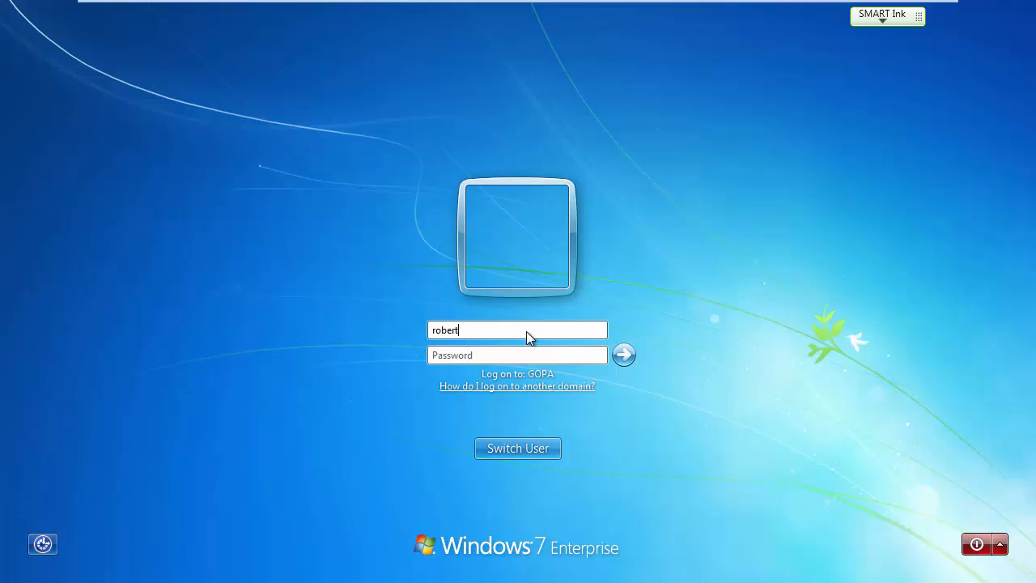
pyautogui.press('Tab')
pyautogui.write('••••••••')
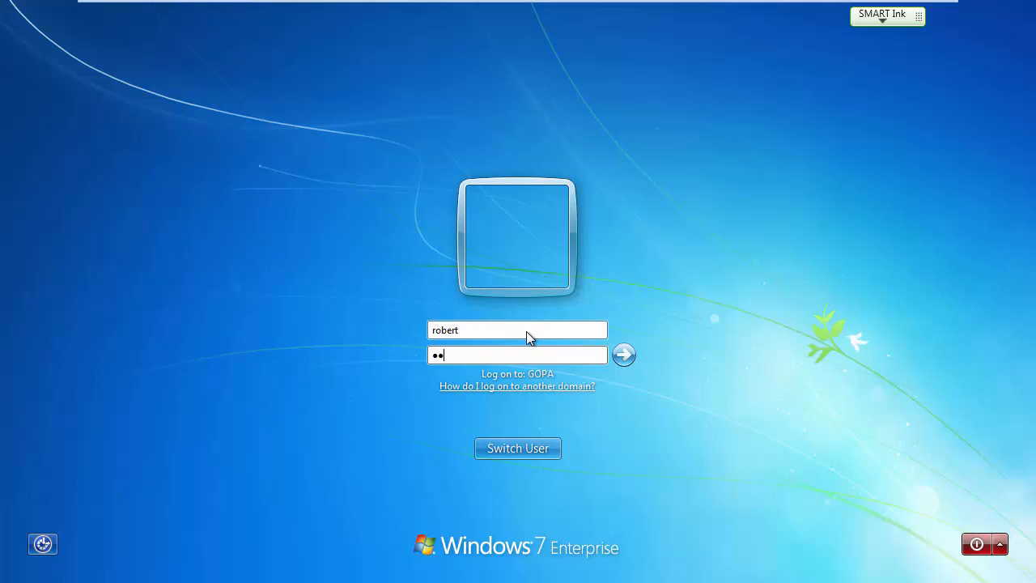
pyautogui.press('Return')
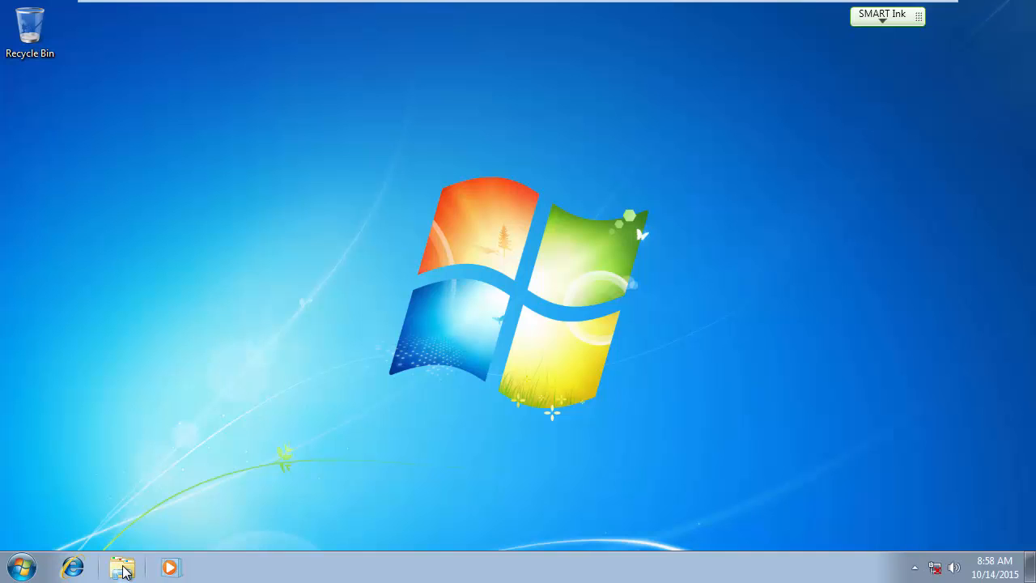
# Browse Network > 2012-1 > data, find Sales access denied, and open Shared.
pyautogui.click(123, 569)
pyautogui.click(283, 322)
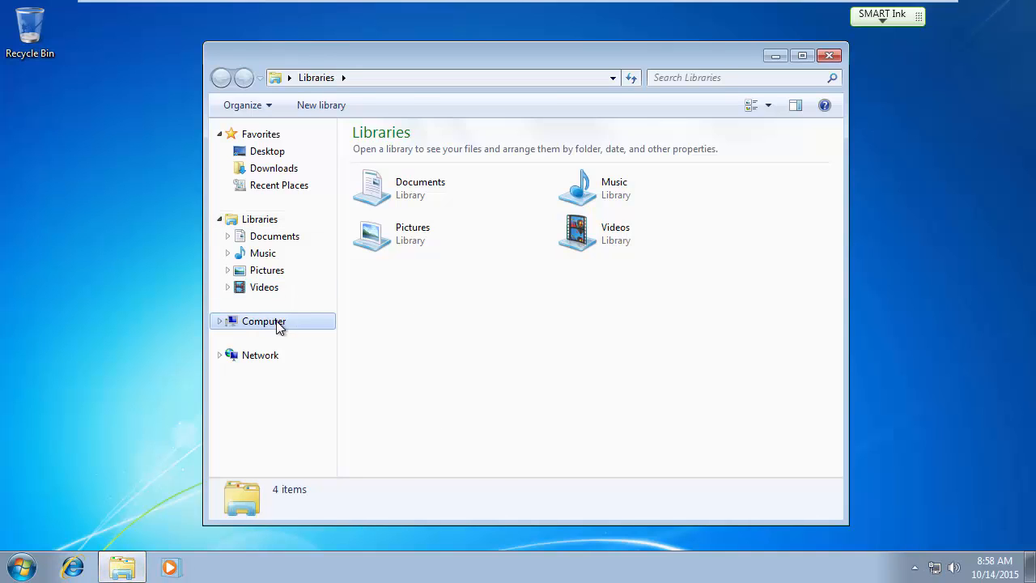
pyautogui.click(255, 354)
pyautogui.press('Num_Lock')
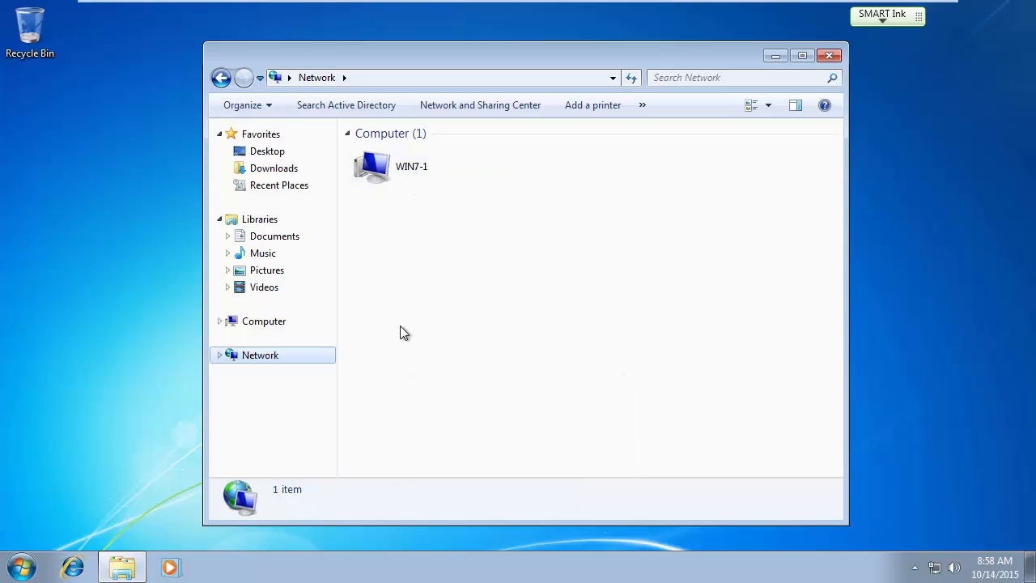
pyautogui.doubleClick(578, 167)
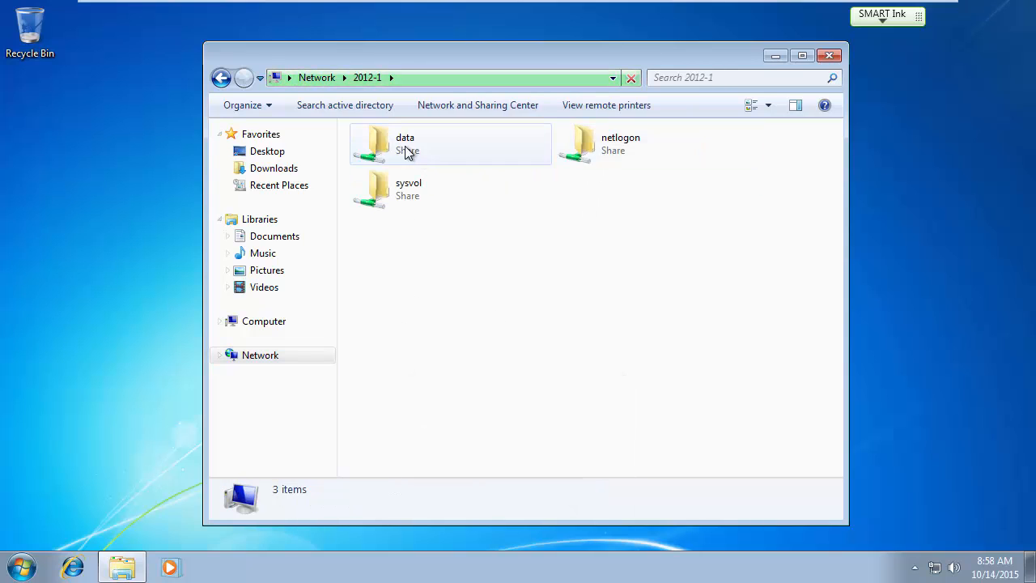
pyautogui.doubleClick(405, 149)
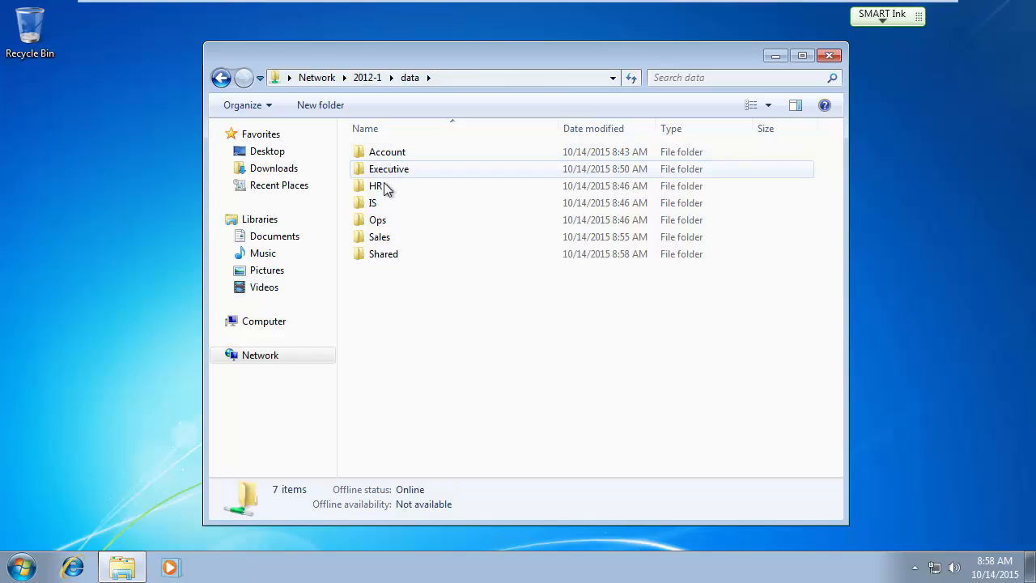
pyautogui.doubleClick(381, 238)
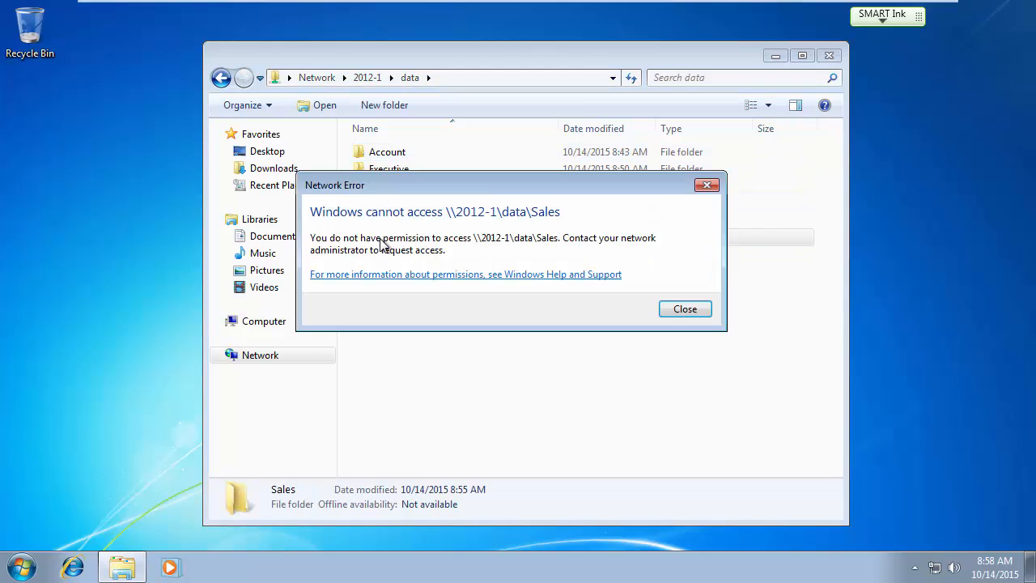
pyautogui.click(684, 311)
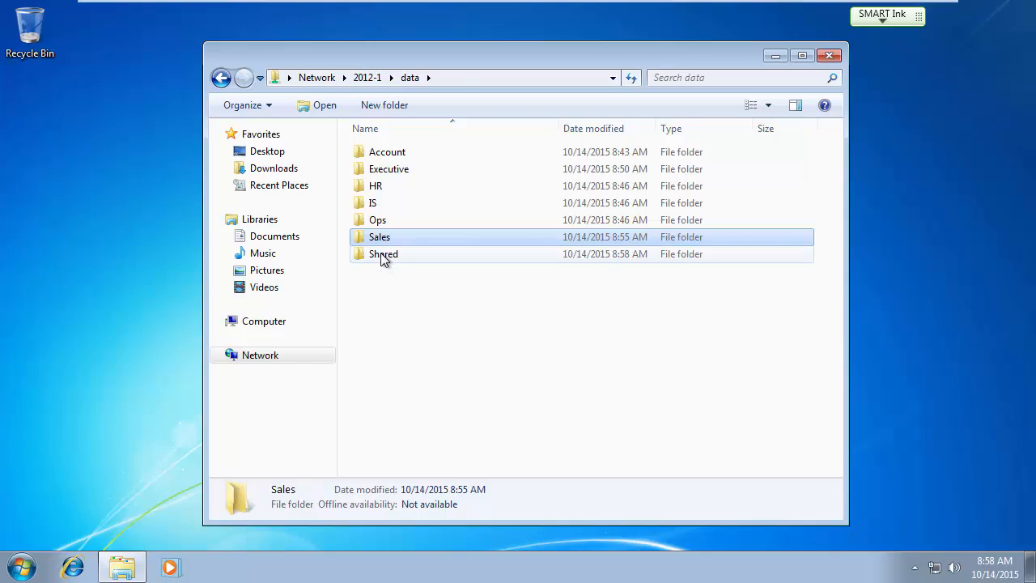
pyautogui.doubleClick(383, 256)
# Cut the 'Give to executive people' folder from Shared and paste it into Executive.
pyautogui.click(431, 152)
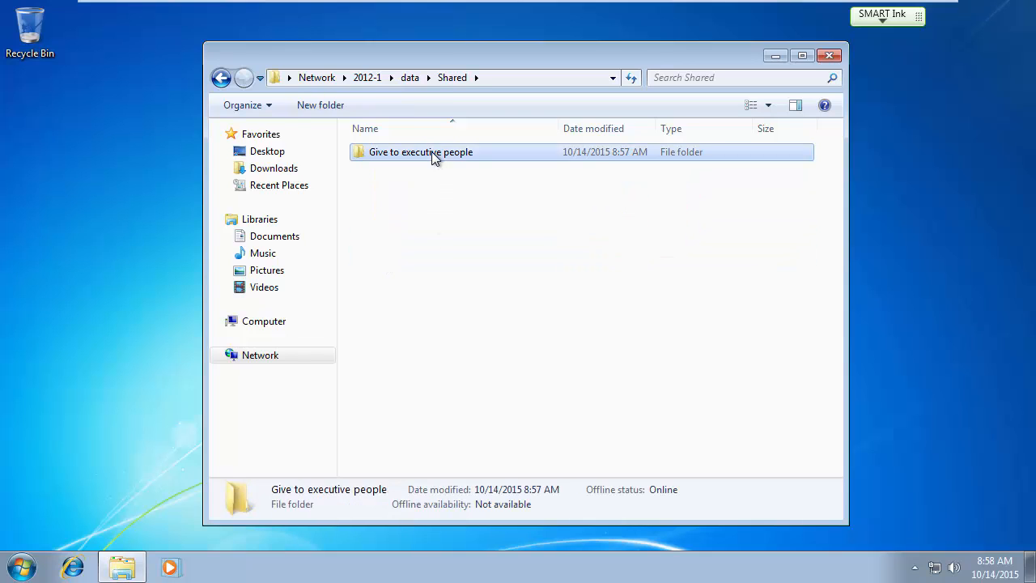
pyautogui.rightClick(431, 151)
pyautogui.click(464, 273)
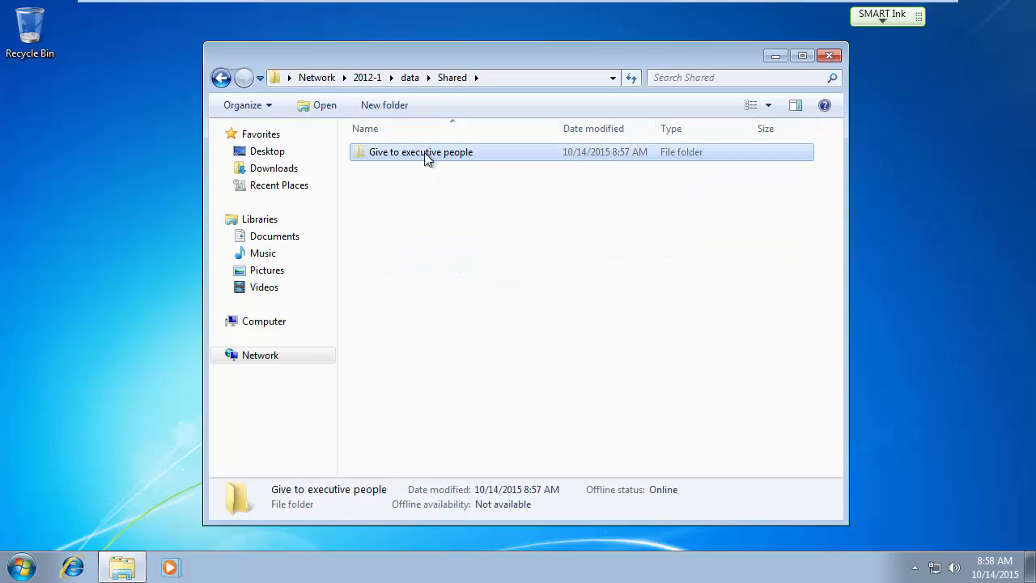
pyautogui.click(411, 78)
pyautogui.click(396, 175)
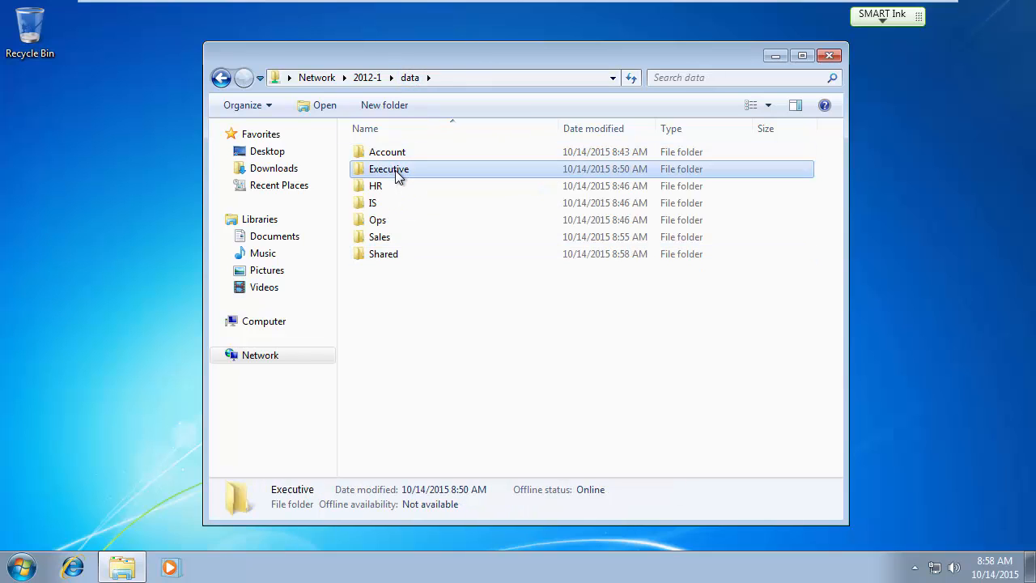
pyautogui.doubleClick(397, 174)
pyautogui.rightClick(442, 222)
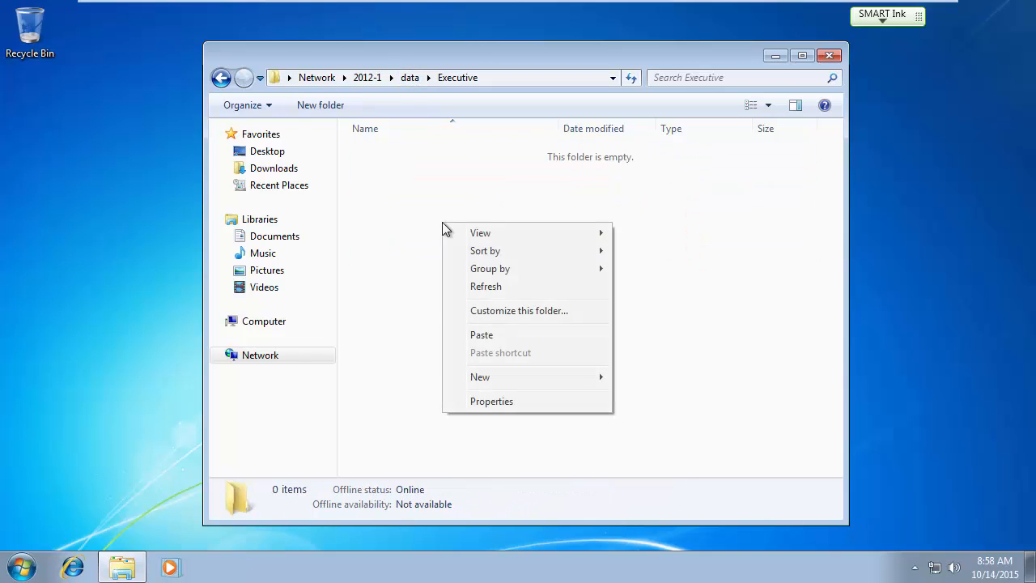
pyautogui.click(501, 343)
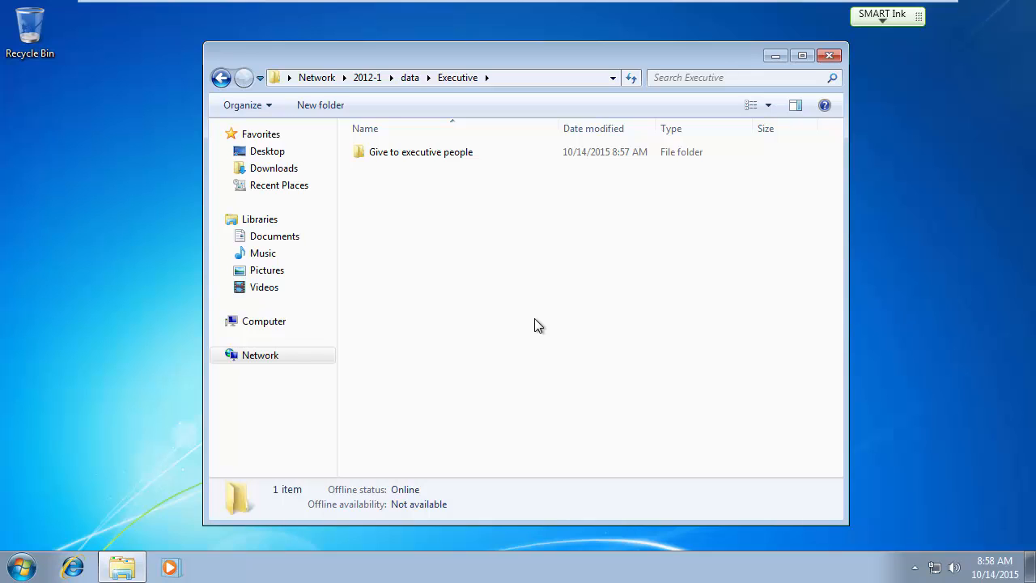
# Confirm Shared is now empty and return to the data share's folder list.
pyautogui.click(410, 78)
pyautogui.click(386, 255)
pyautogui.doubleClick(384, 253)
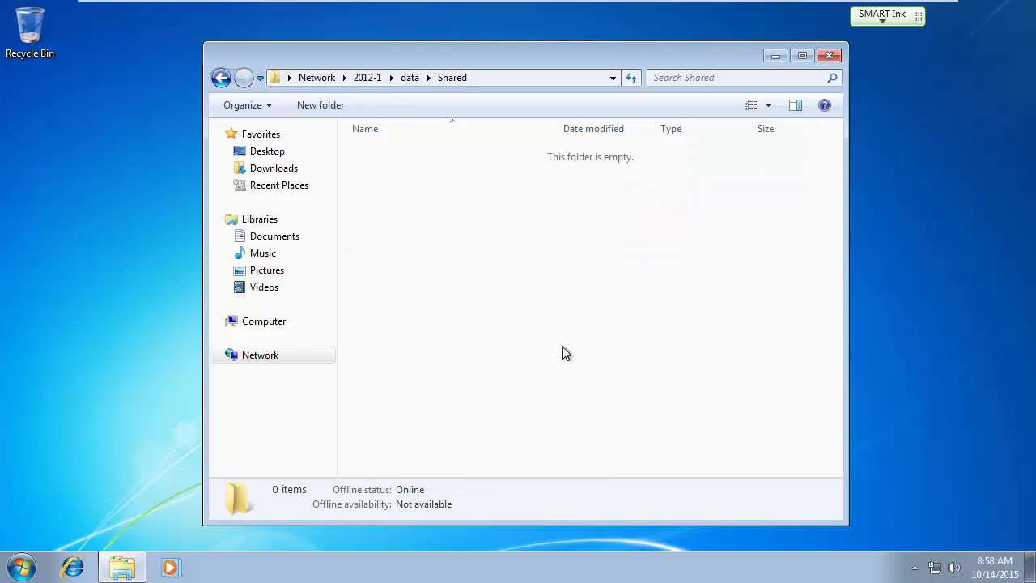
pyautogui.click(410, 77)
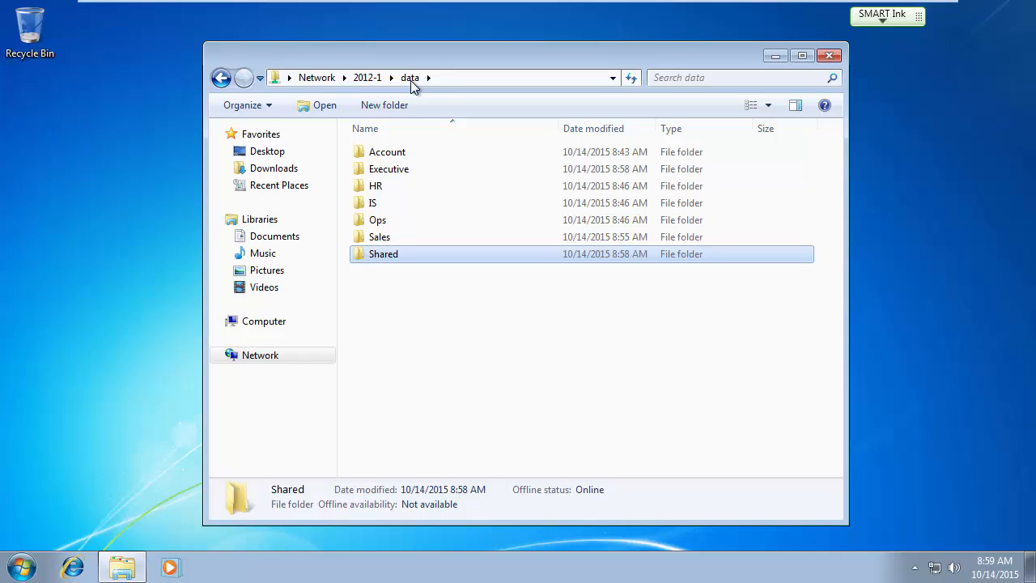
pyautogui.press('Num_Lock')
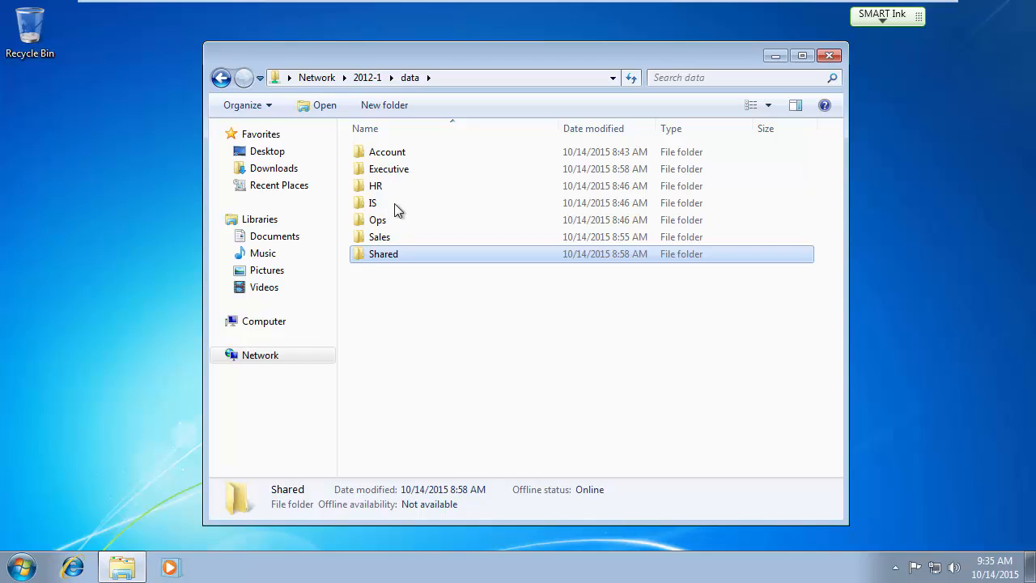
# Unlock the Windows Server 2012 R2 guest with the administrator password.
pyautogui.click(377, 237)
pyautogui.press('Num_Lock')
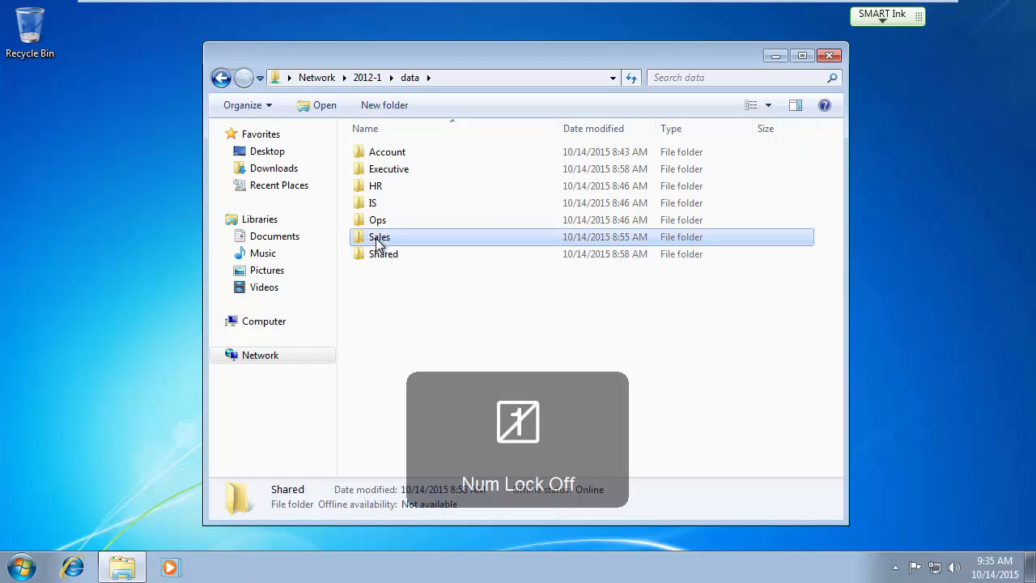
pyautogui.press('Num_Lock')
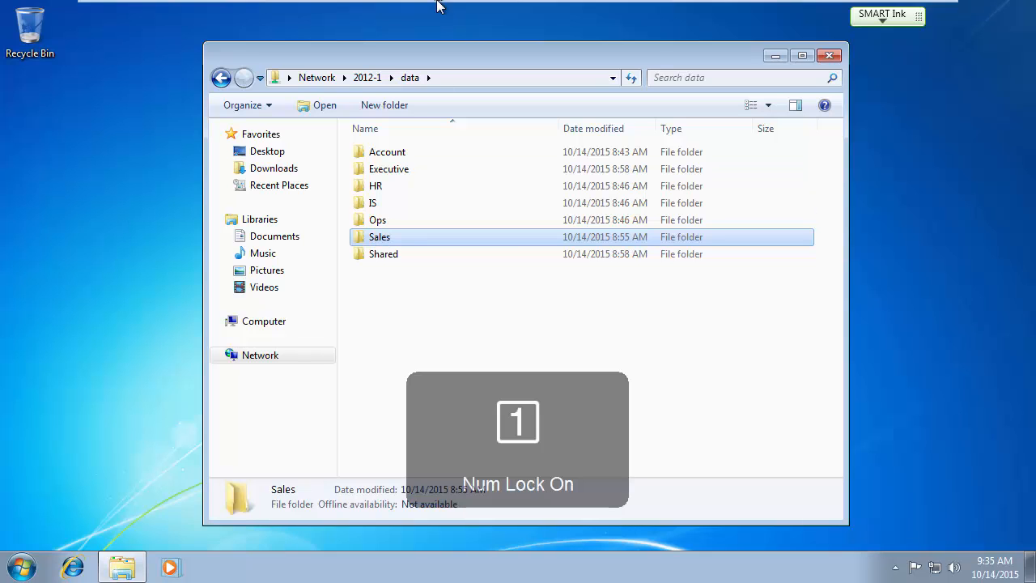
pyautogui.click(686, 12)
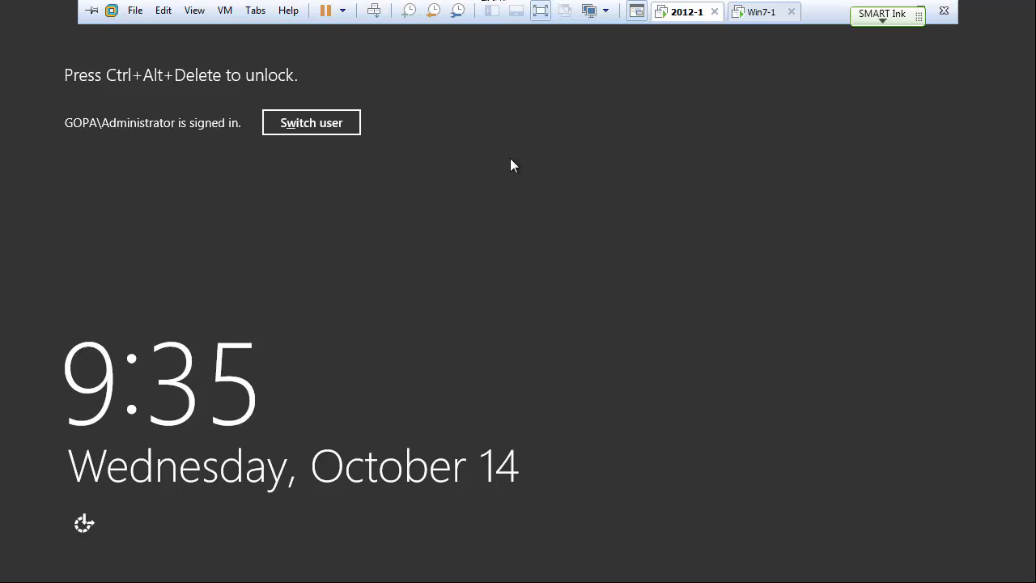
pyautogui.press('ctrl+alt+Insert')
pyautogui.write('P@ssw0rd')
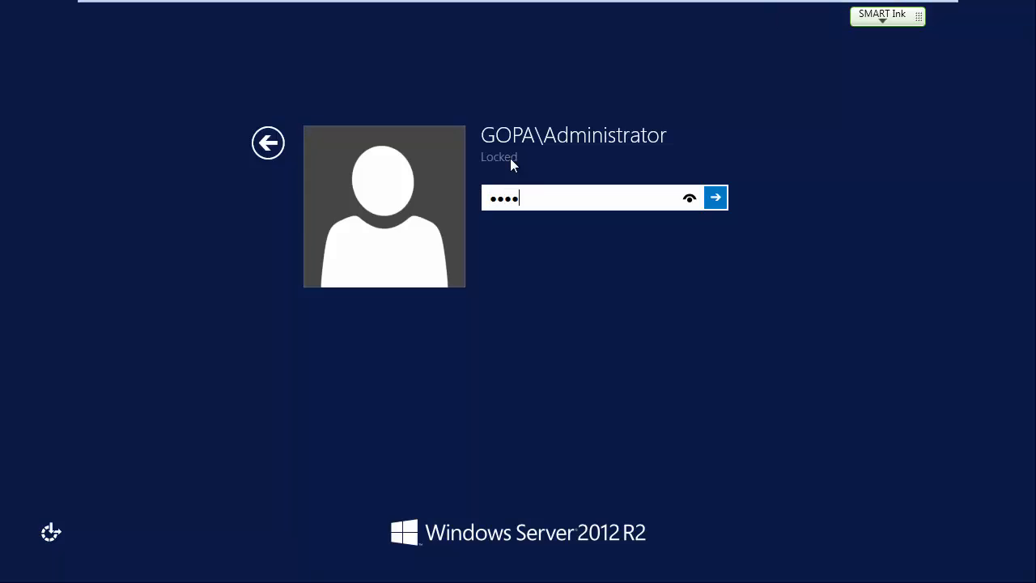
pyautogui.press('Return')
pyautogui.press('Return')
pyautogui.write('P@ssw0rd')
pyautogui.press('Return')
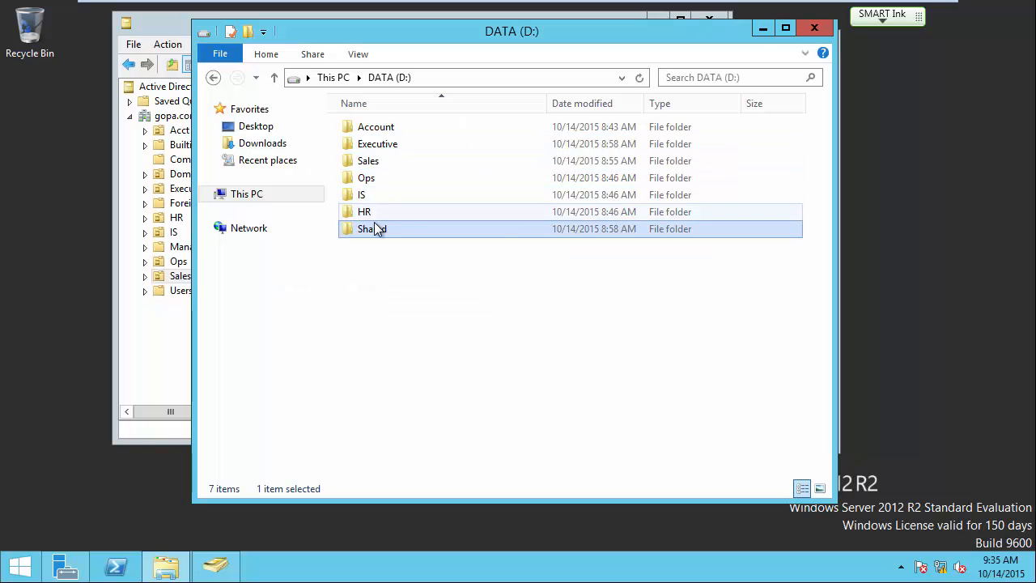
# Open D:\Sales and create a subfolder named 'Sales Contacts'.
pyautogui.click(374, 165)
pyautogui.doubleClick(374, 164)
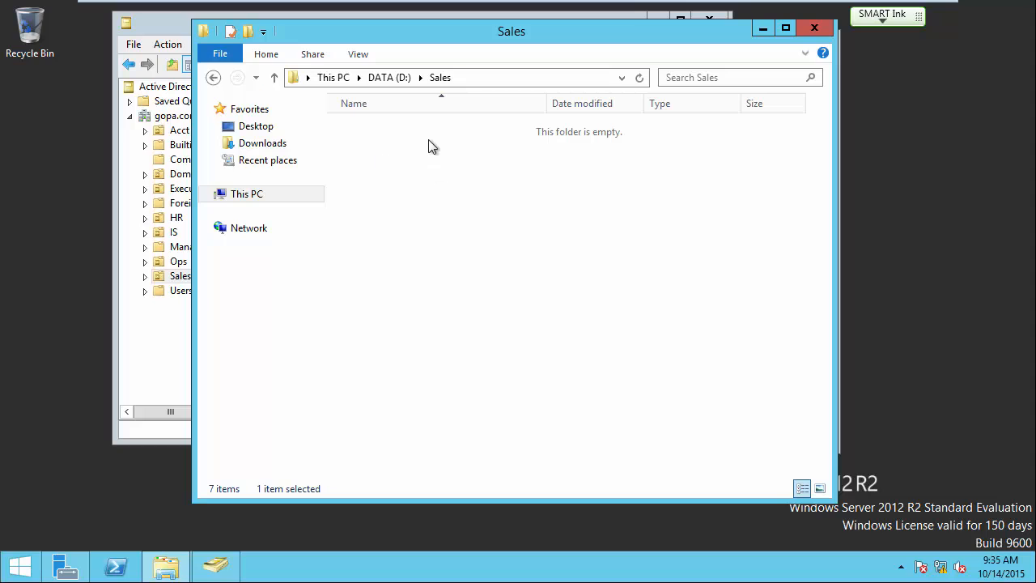
pyautogui.rightClick(423, 171)
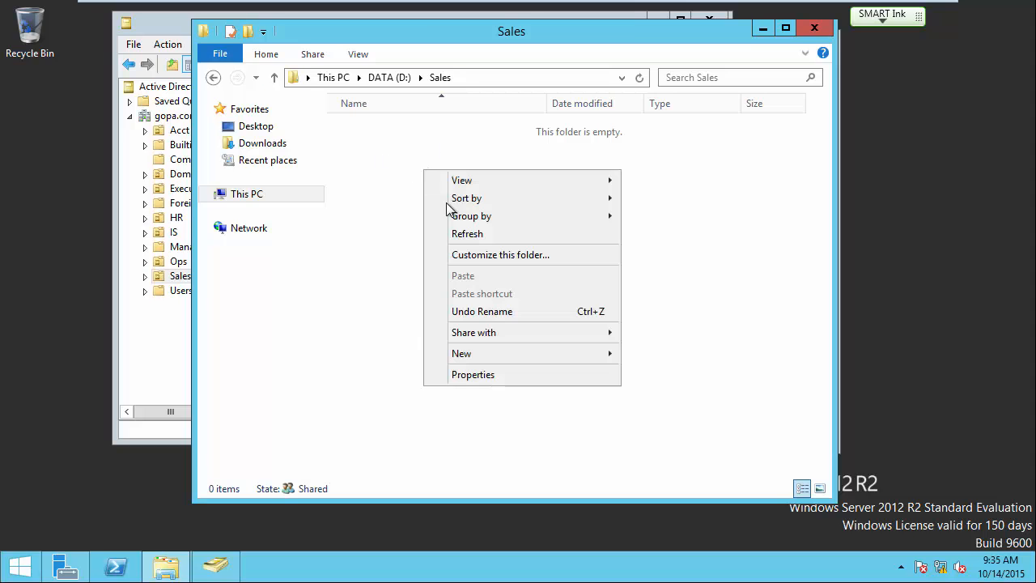
pyautogui.moveTo(490, 353)
pyautogui.click(647, 355)
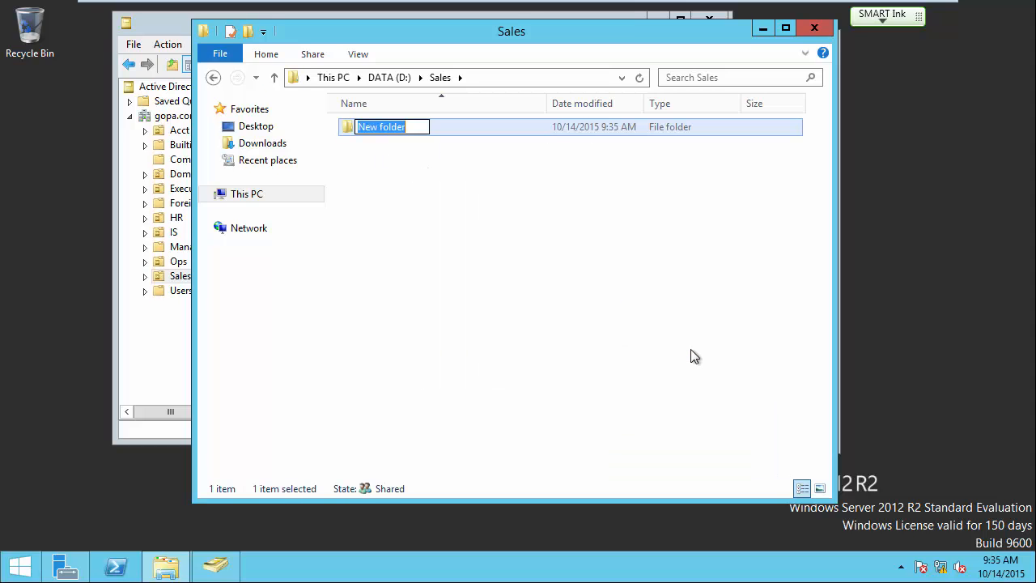
pyautogui.write('Con')
pyautogui.press('BackSpace')
pyautogui.press('BackSpace')
pyautogui.press('BackSpace')
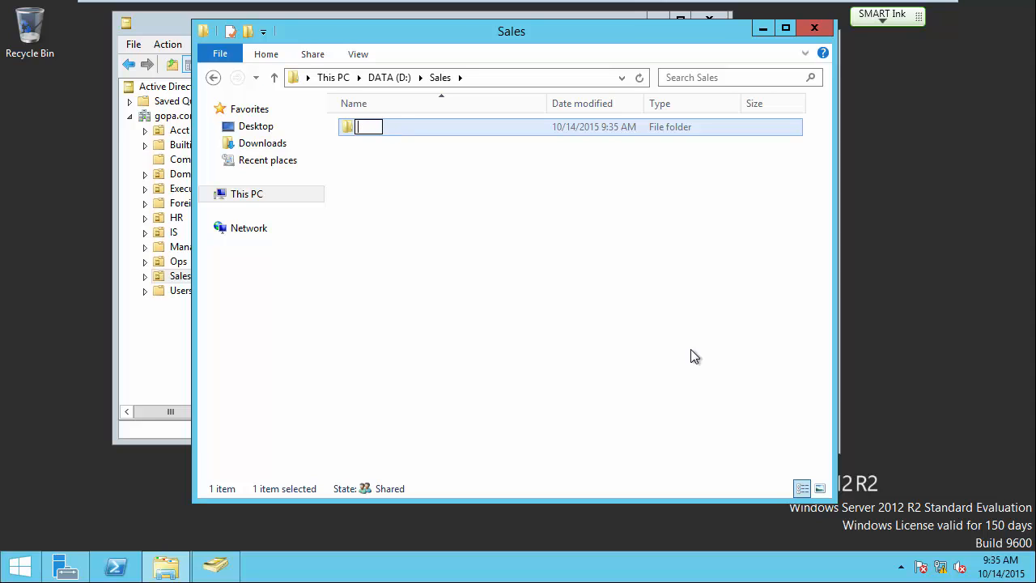
pyautogui.write('Sales Contacts')
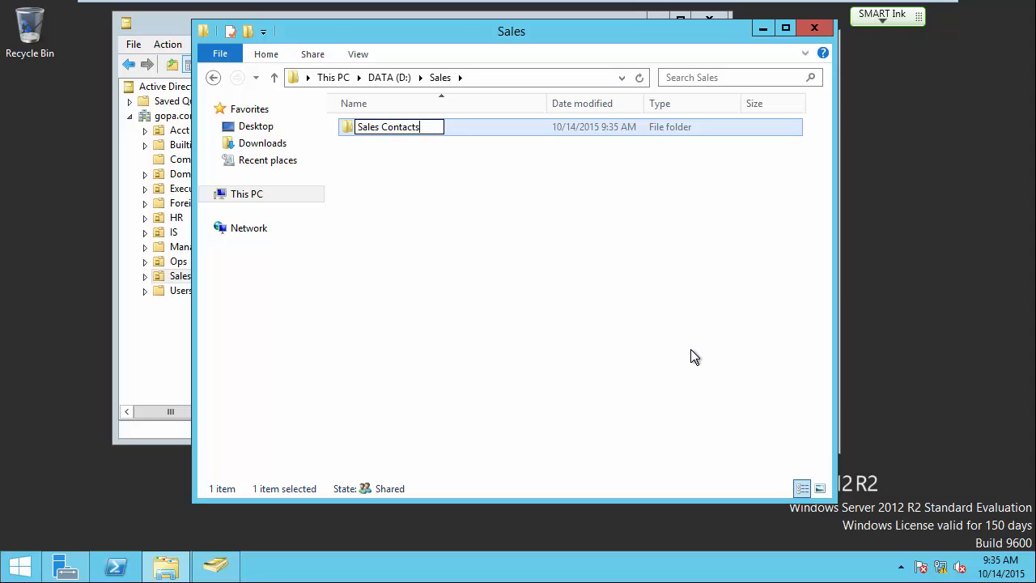
pyautogui.press('Return')
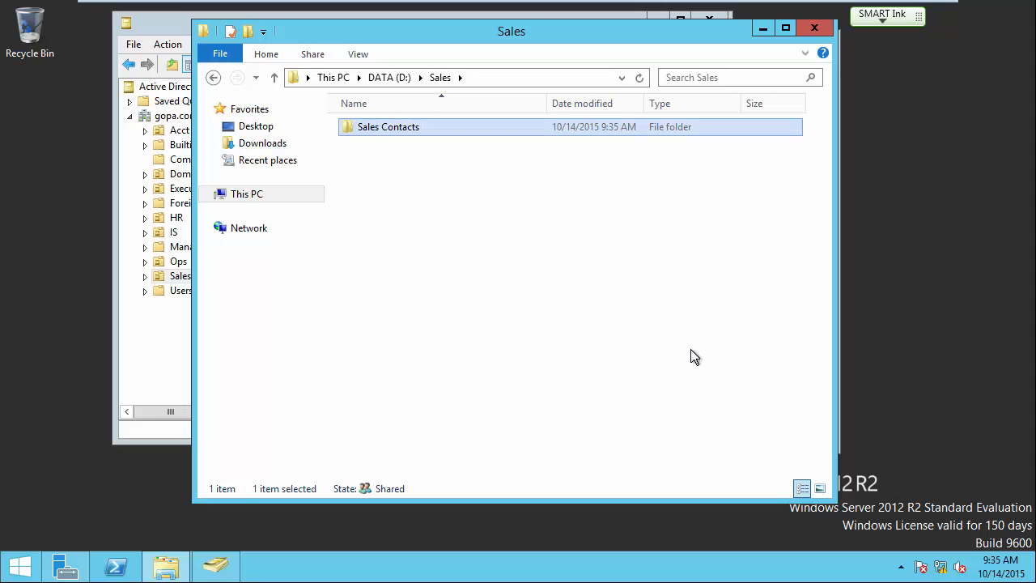
# Add two more Sales subfolders named 'Product Lists' and 'Manager'.
pyautogui.rightClick(480, 216)
pyautogui.moveTo(522, 399)
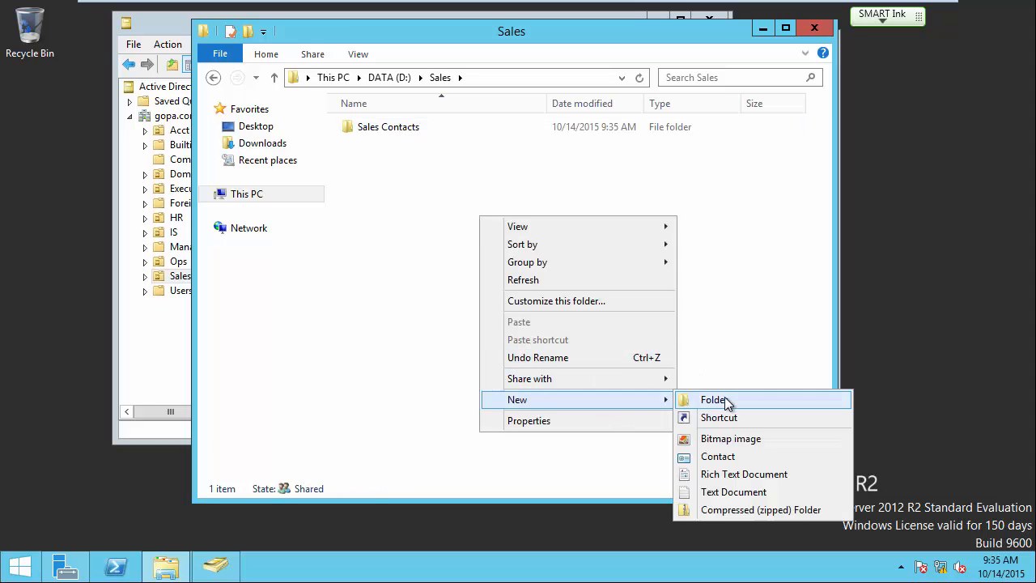
pyautogui.click(725, 402)
pyautogui.write('Pro')
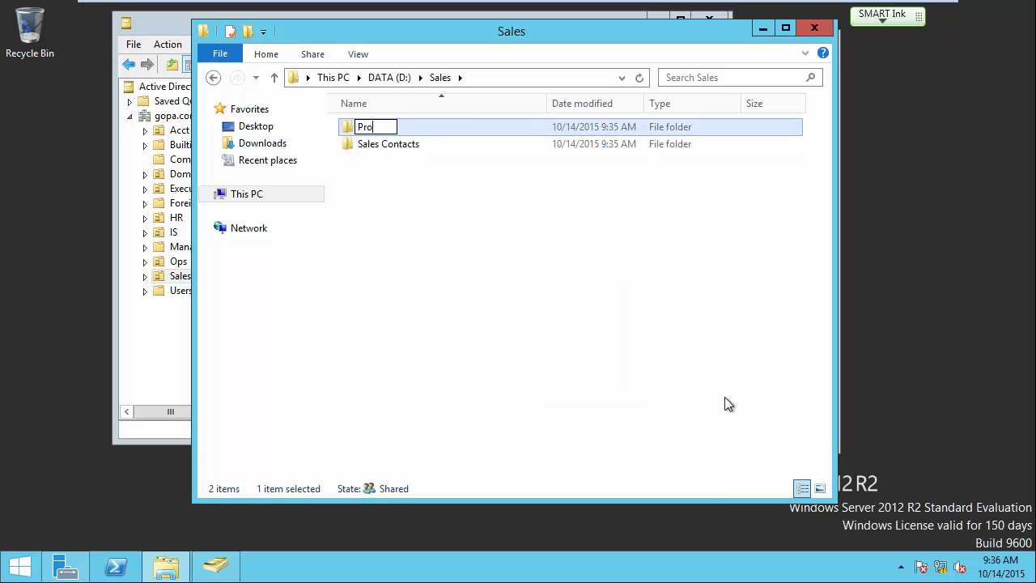
pyautogui.write('duct Lists')
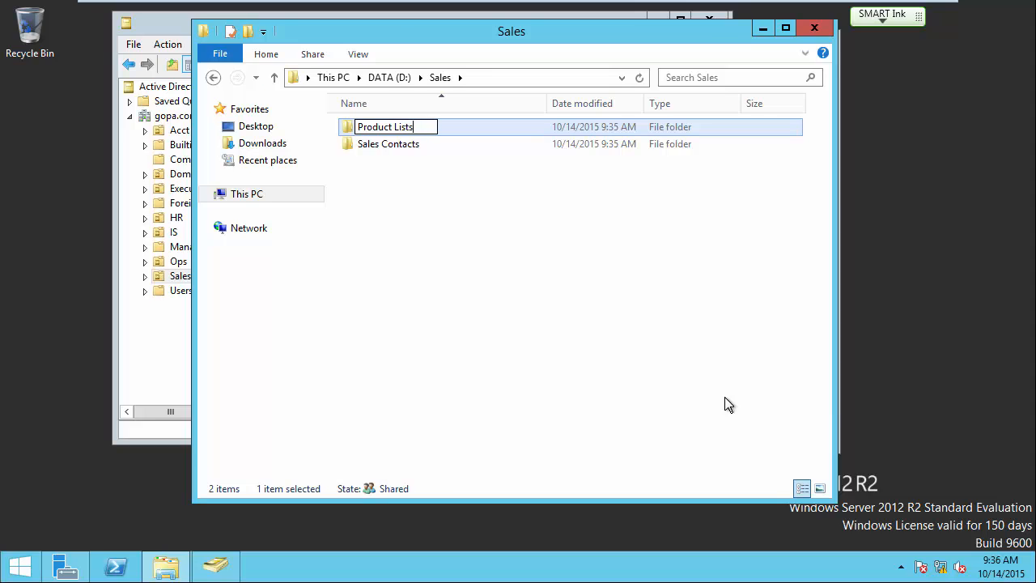
pyautogui.press('Return')
pyautogui.rightClick(394, 201)
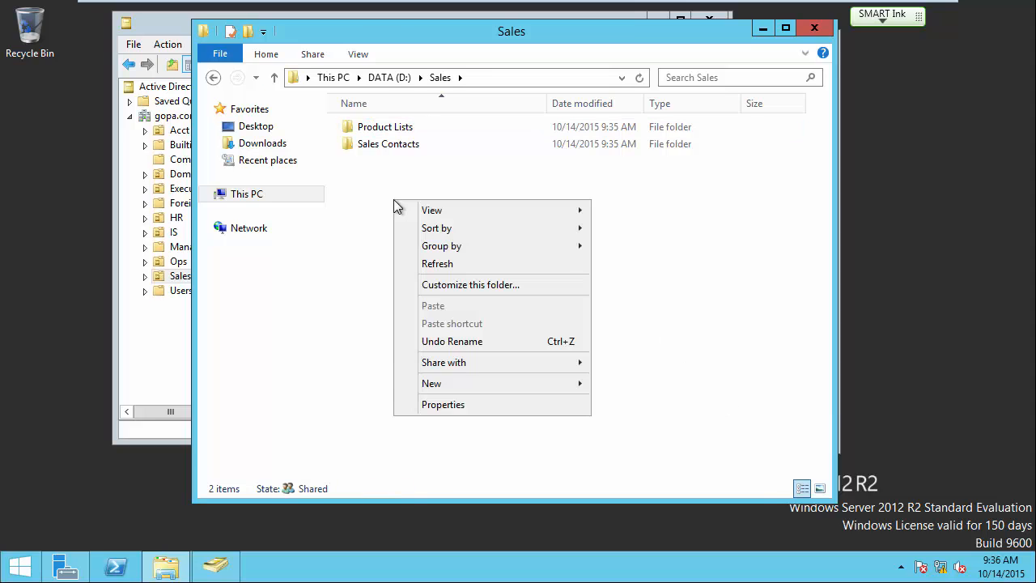
pyautogui.moveTo(544, 389)
pyautogui.click(639, 390)
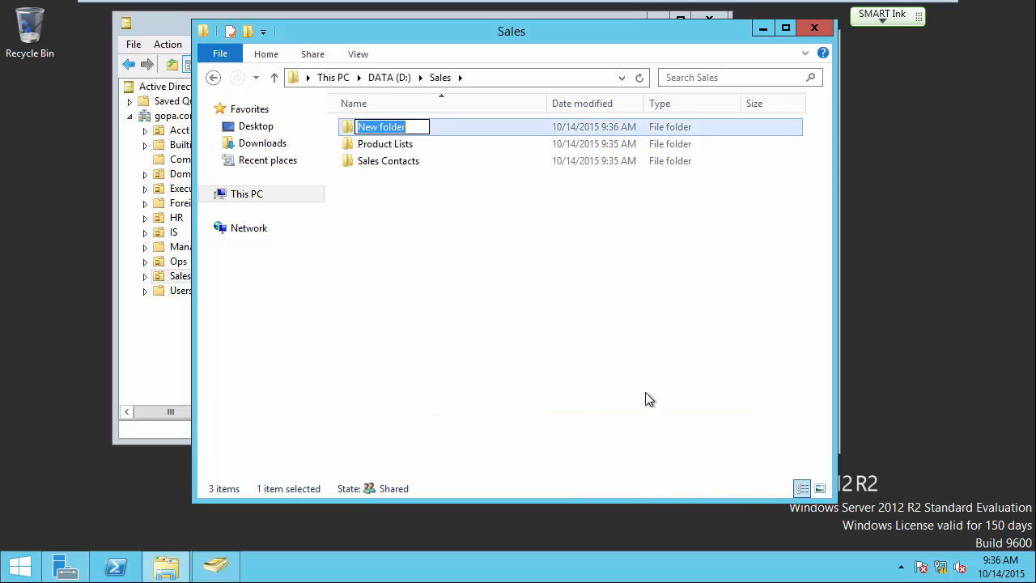
pyautogui.write('Manager')
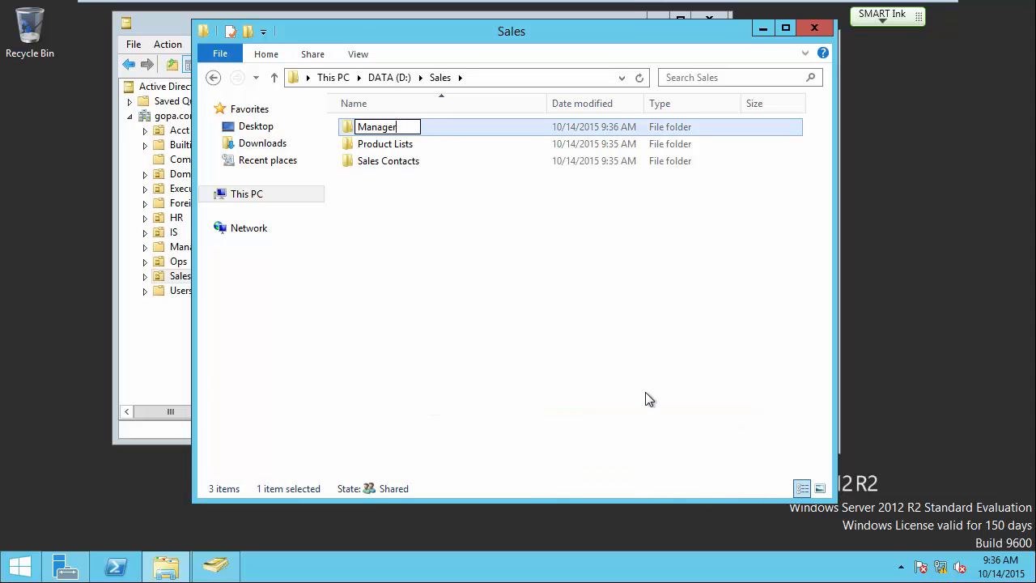
pyautogui.press('Return')
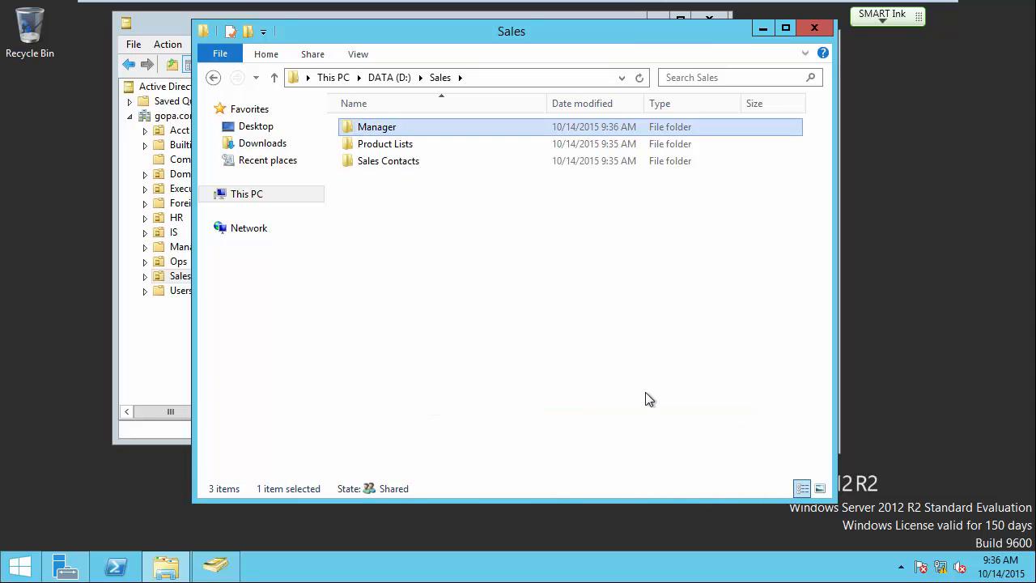
pyautogui.click(563, 284)
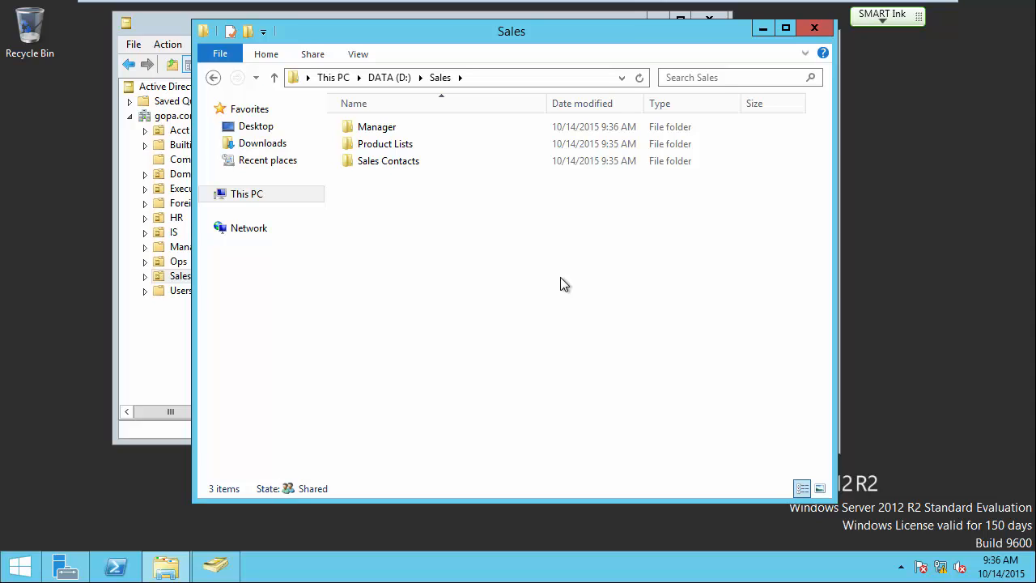
pyautogui.moveTo(628, 6)
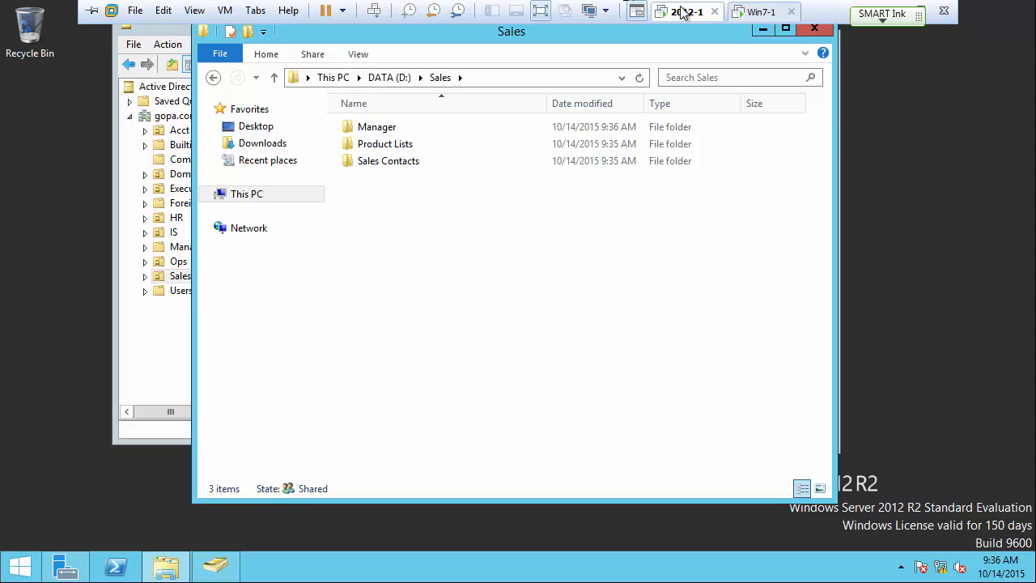
# Add the East sales user to Sales_Users' Members list, verified with Check Names.
pyautogui.click(763, 30)
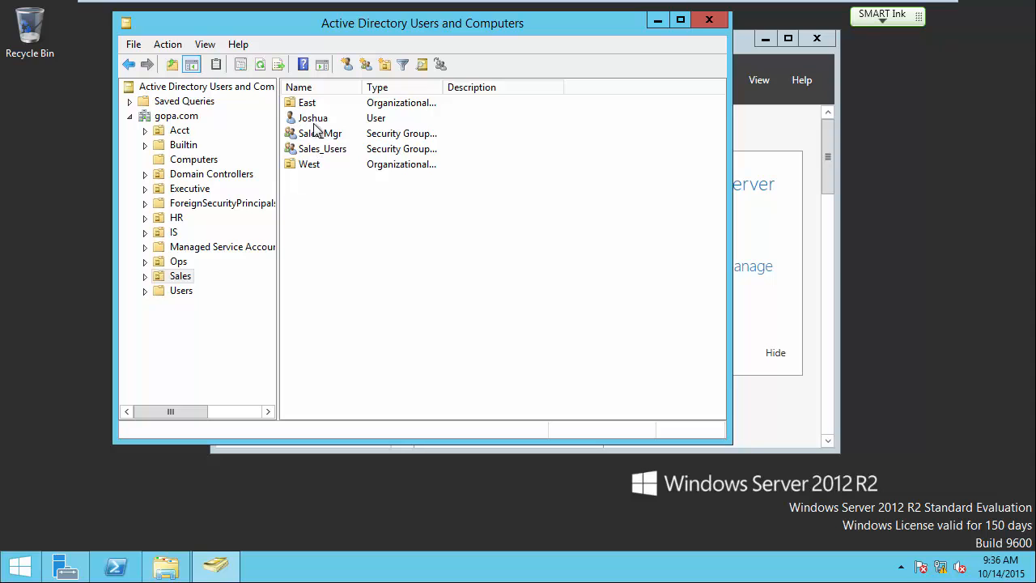
pyautogui.doubleClick(316, 151)
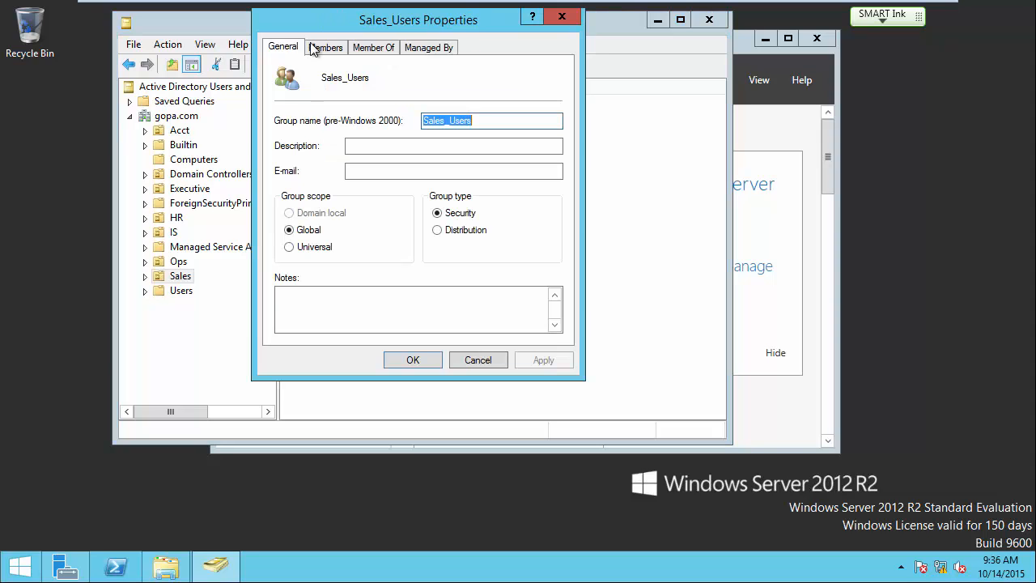
pyautogui.click(317, 49)
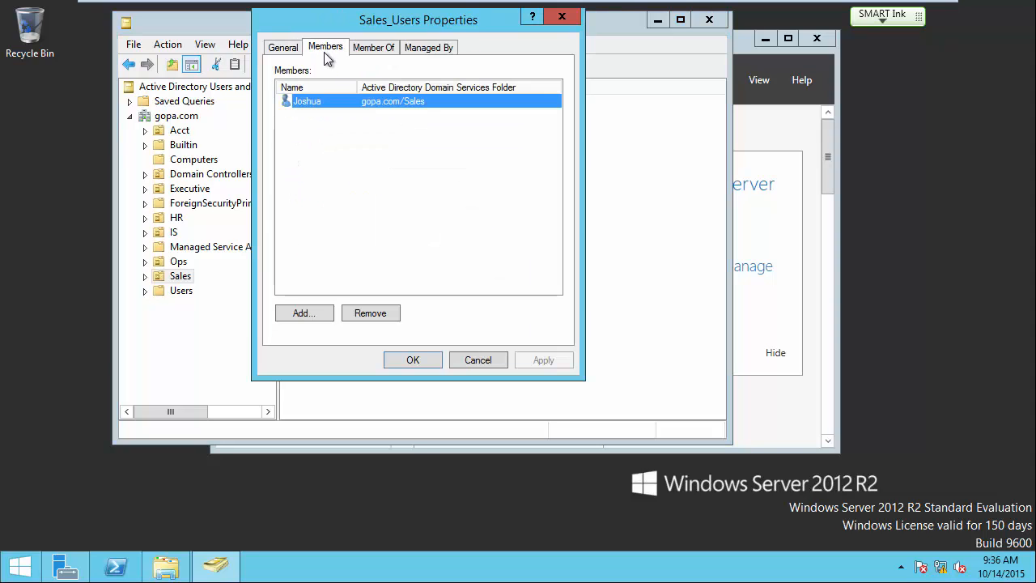
pyautogui.click(317, 314)
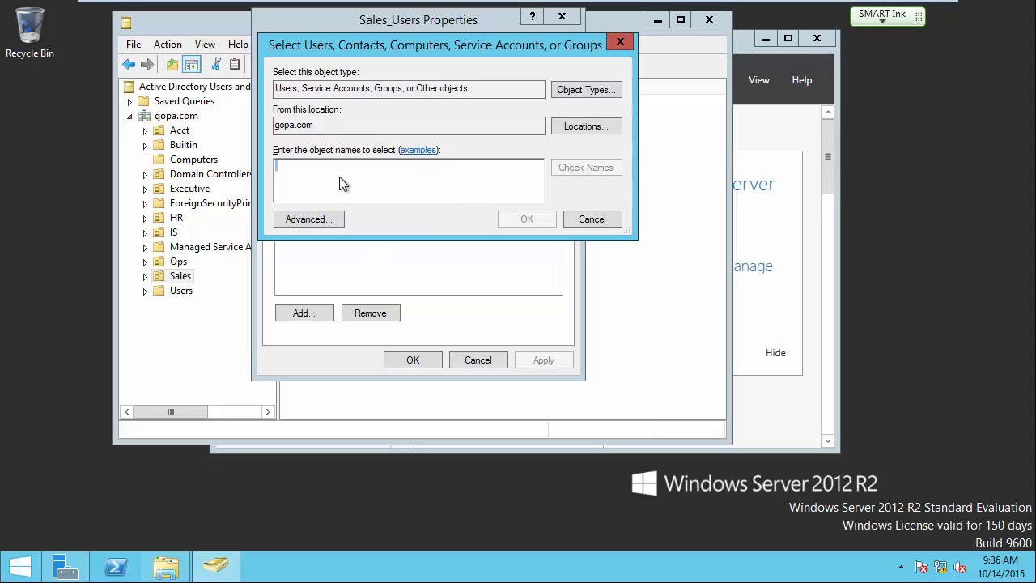
pyautogui.write('jacob')
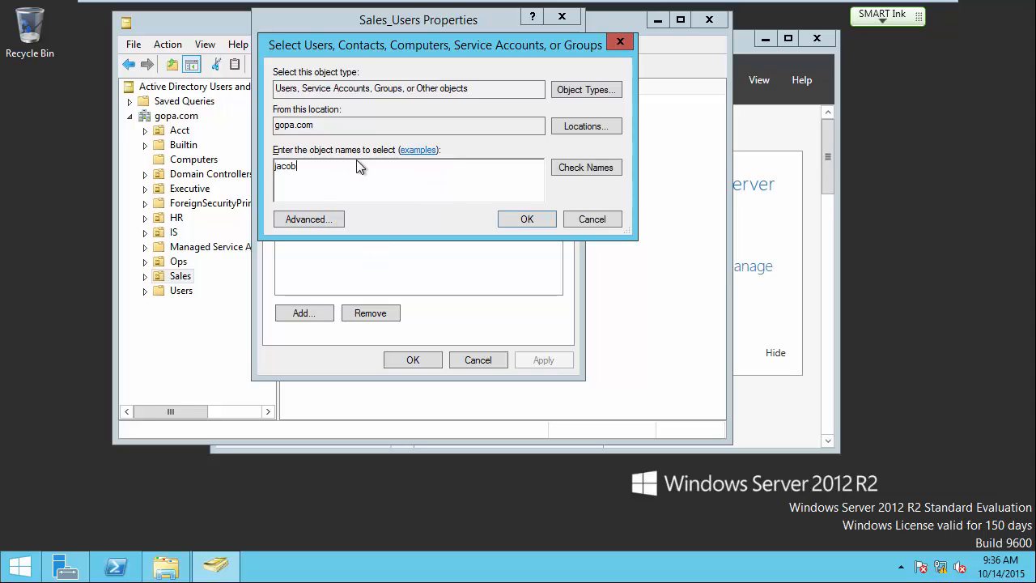
pyautogui.click(582, 167)
pyautogui.click(553, 218)
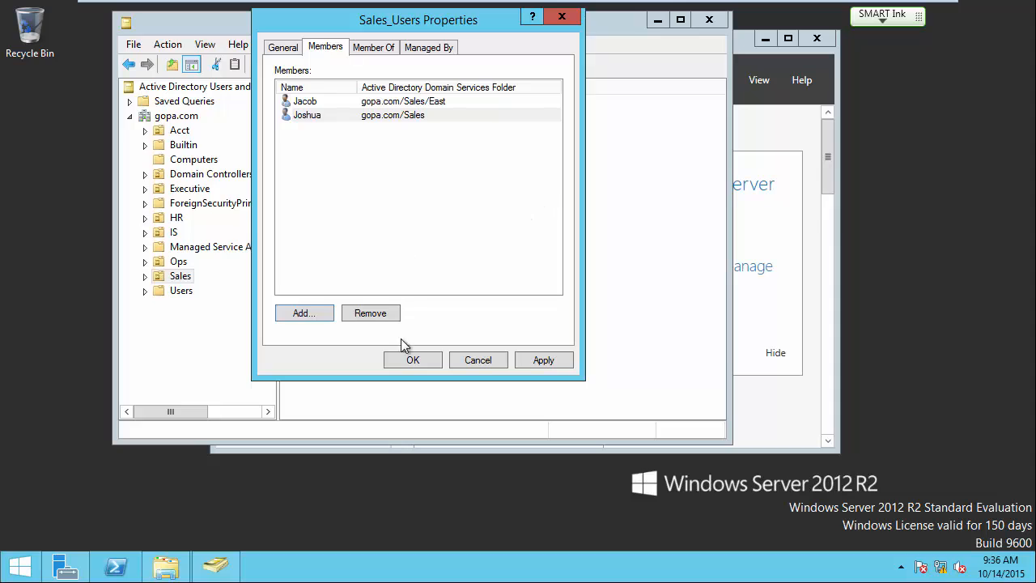
pyautogui.click(411, 358)
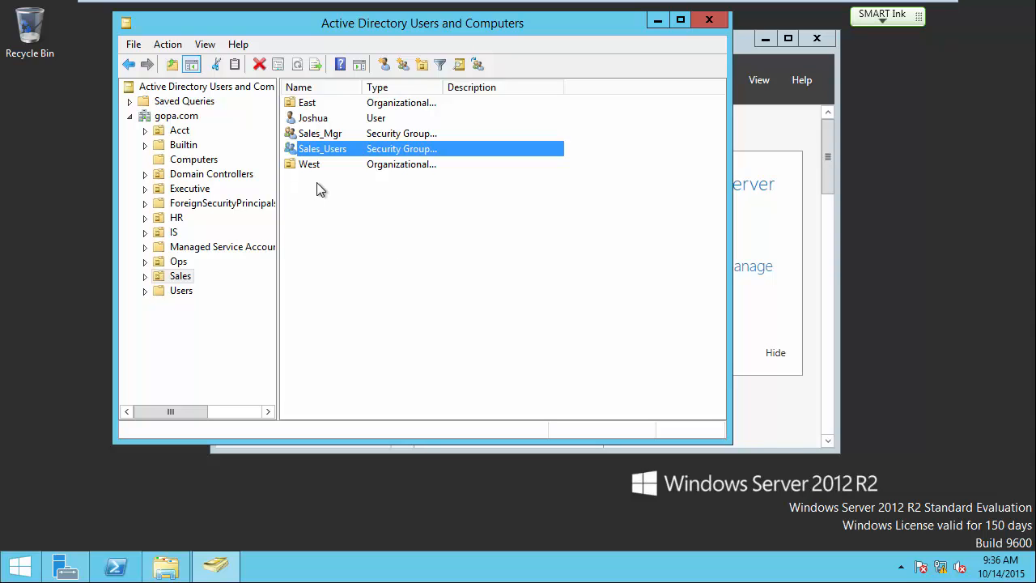
# Switch to the Win7-1 machine and log off the current user.
pyautogui.moveTo(682, 4)
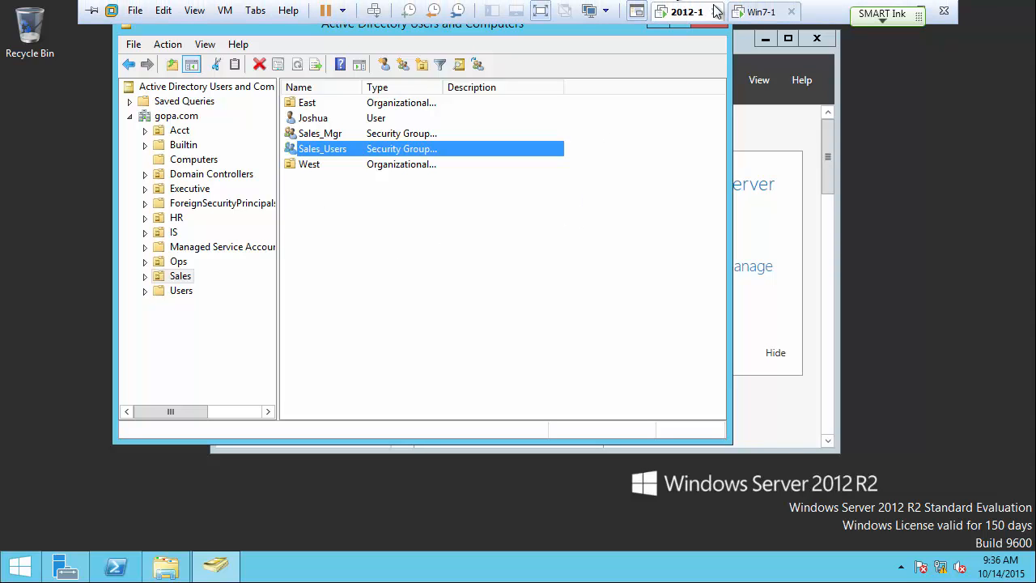
pyautogui.click(759, 11)
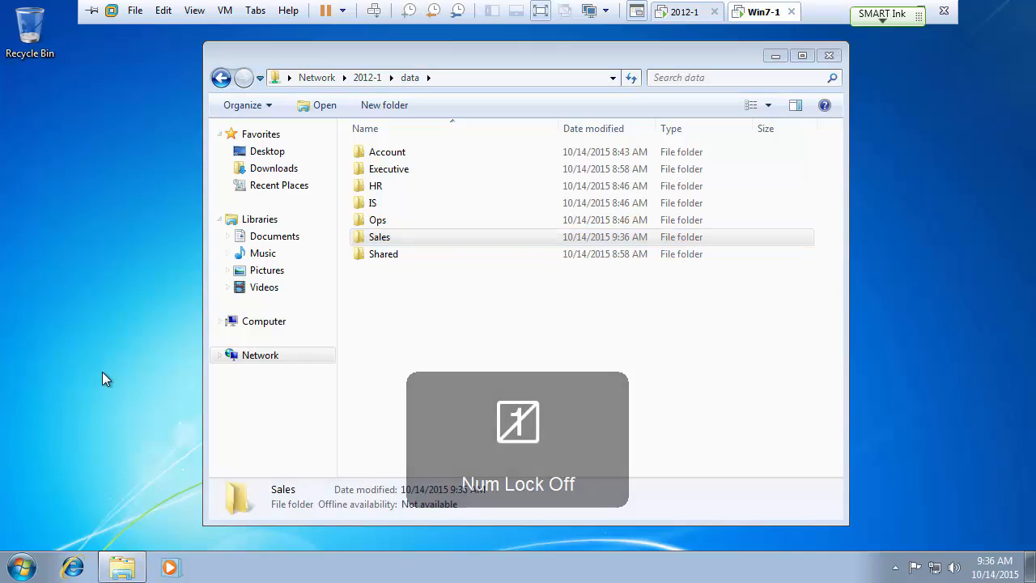
pyautogui.click(21, 569)
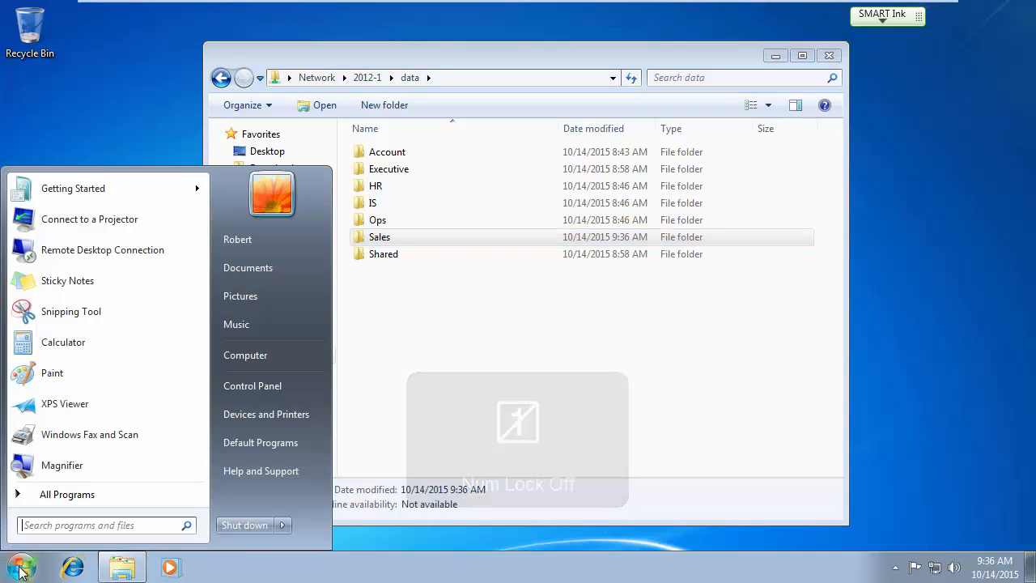
pyautogui.click(282, 525)
pyautogui.click(330, 466)
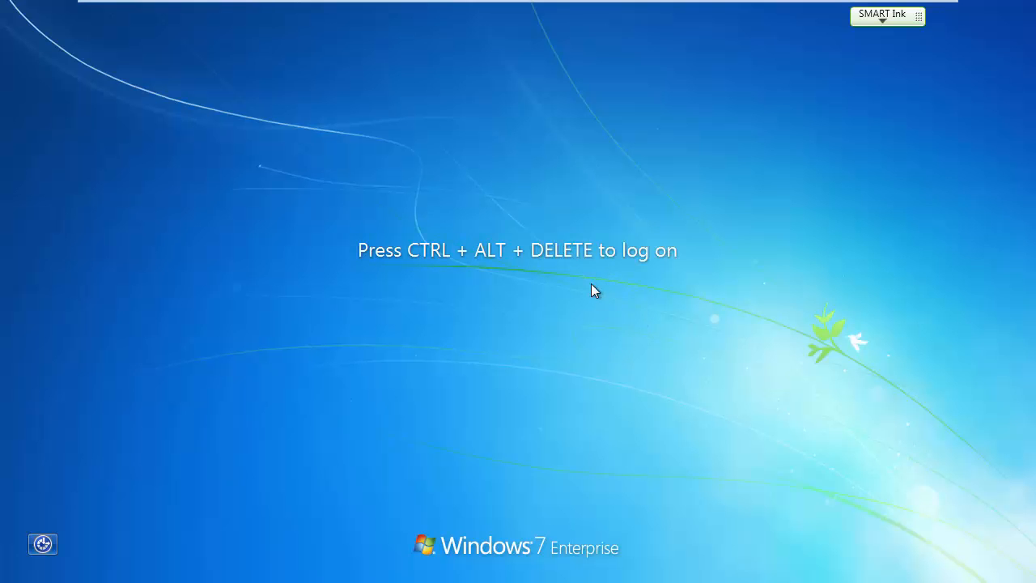
# Sign in via Other User as the new sales user and dismiss the VMware Tools log-off prompt.
pyautogui.hotkey('ctrl', 'alt', 'Delete')
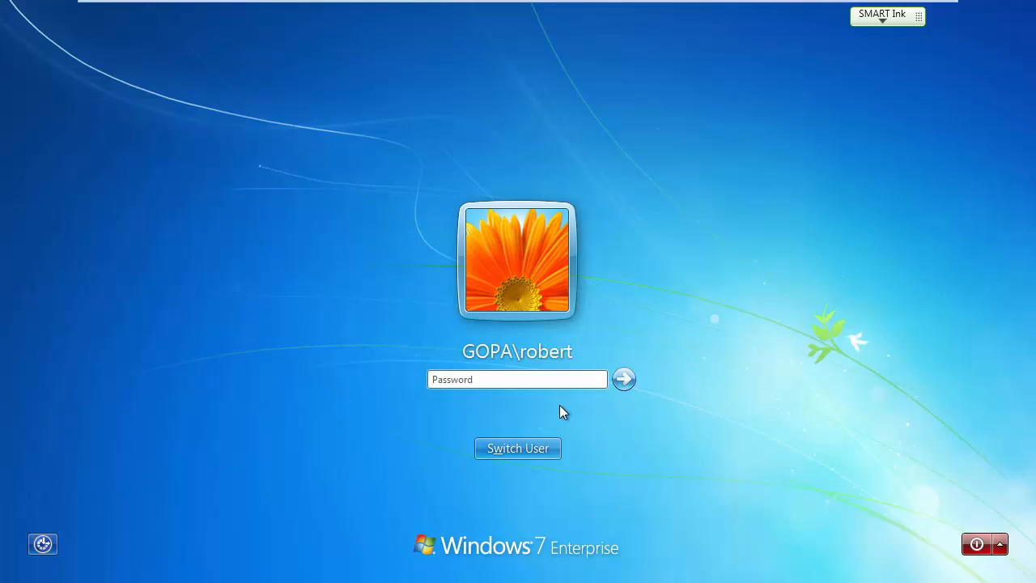
pyautogui.click(533, 446)
pyautogui.click(589, 332)
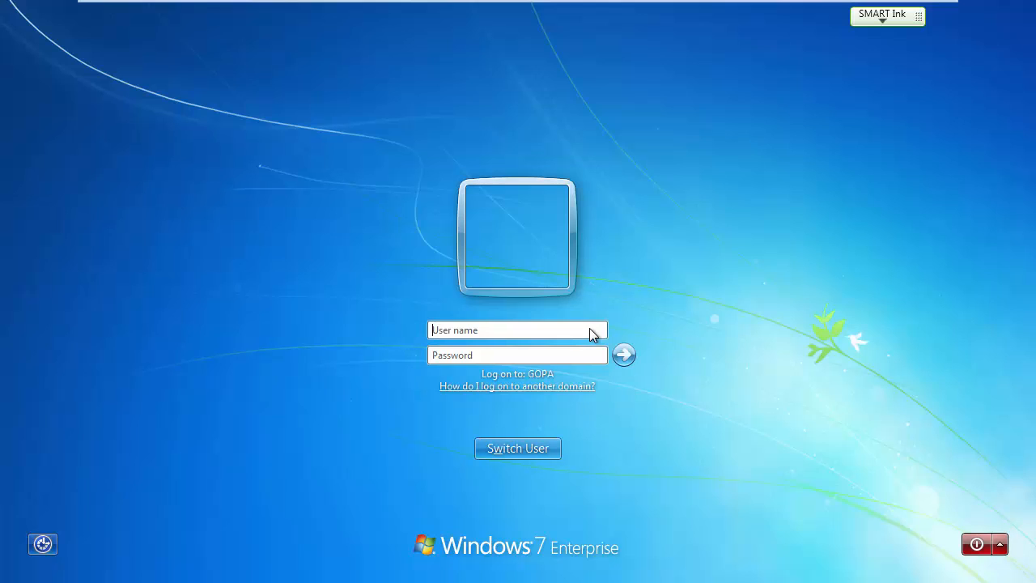
pyautogui.write('jacob')
pyautogui.press('Tab')
pyautogui.write('p•')
pyautogui.press('BackSpace')
pyautogui.press('BackSpace')
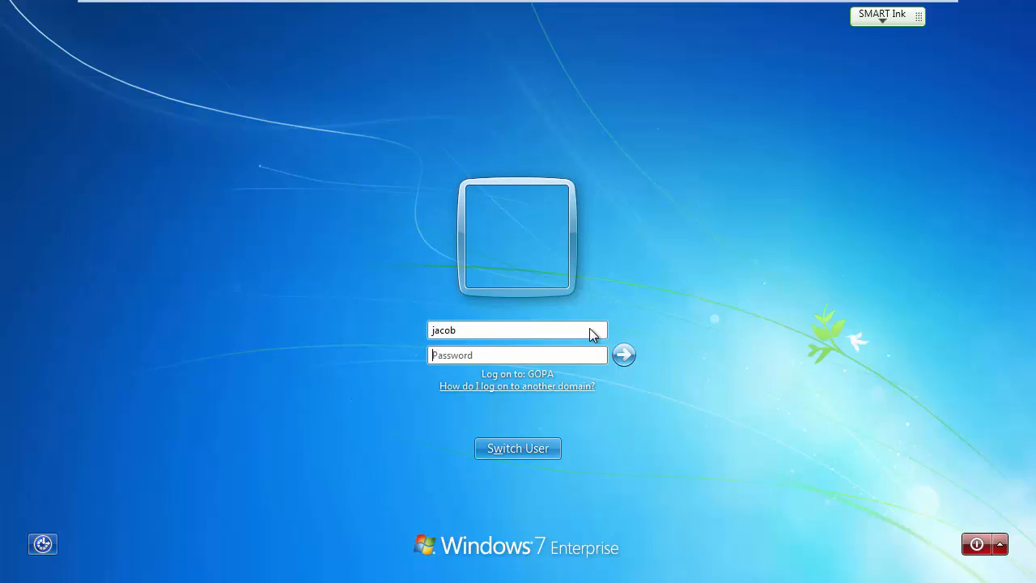
pyautogui.write('•••••••••')
pyautogui.press('Return')
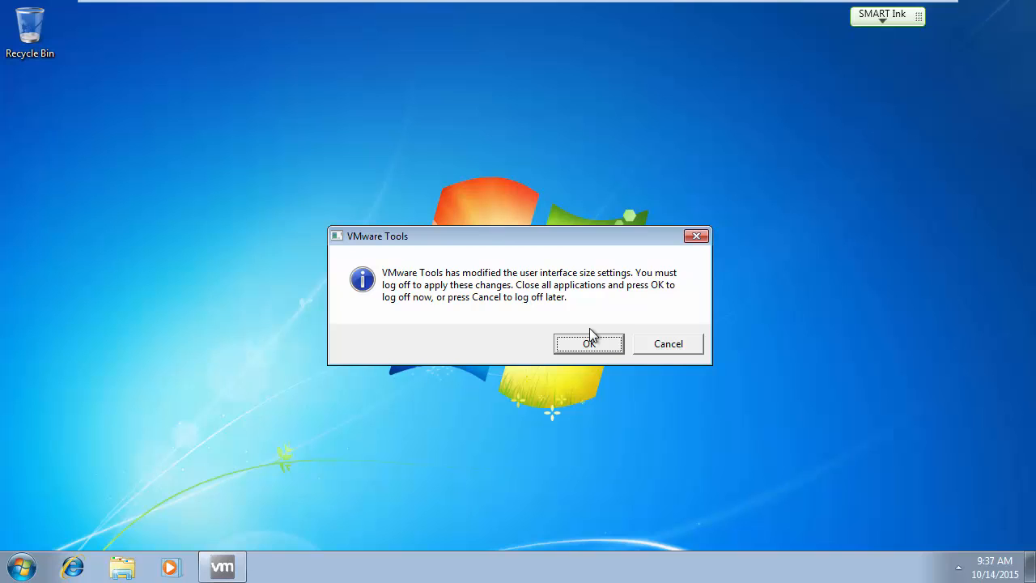
pyautogui.click(668, 344)
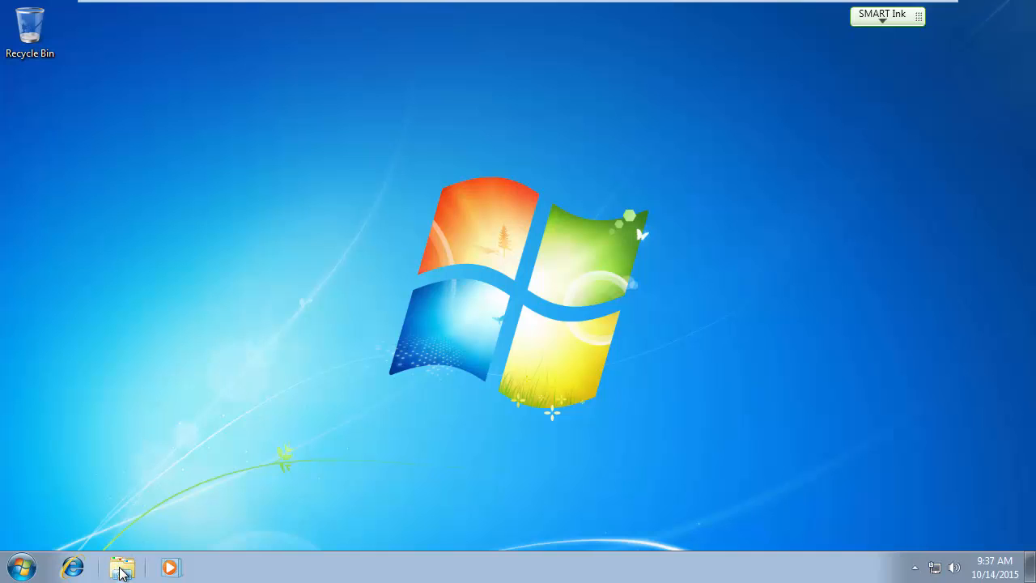
# Browse Network > 2012-1 > data > Sales to show Manager, Product Lists and Sales Contacts.
pyautogui.click(122, 568)
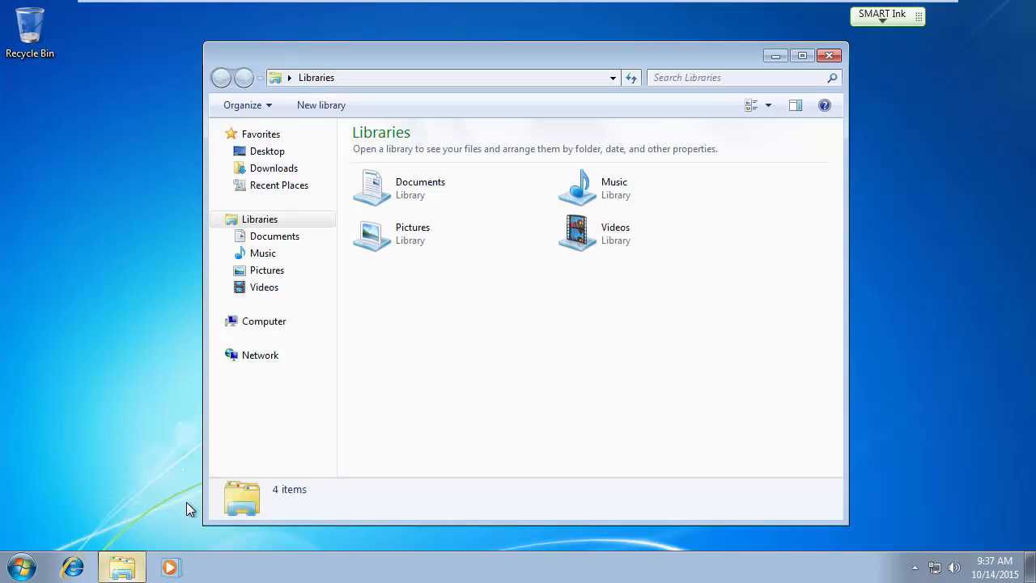
pyautogui.click(264, 359)
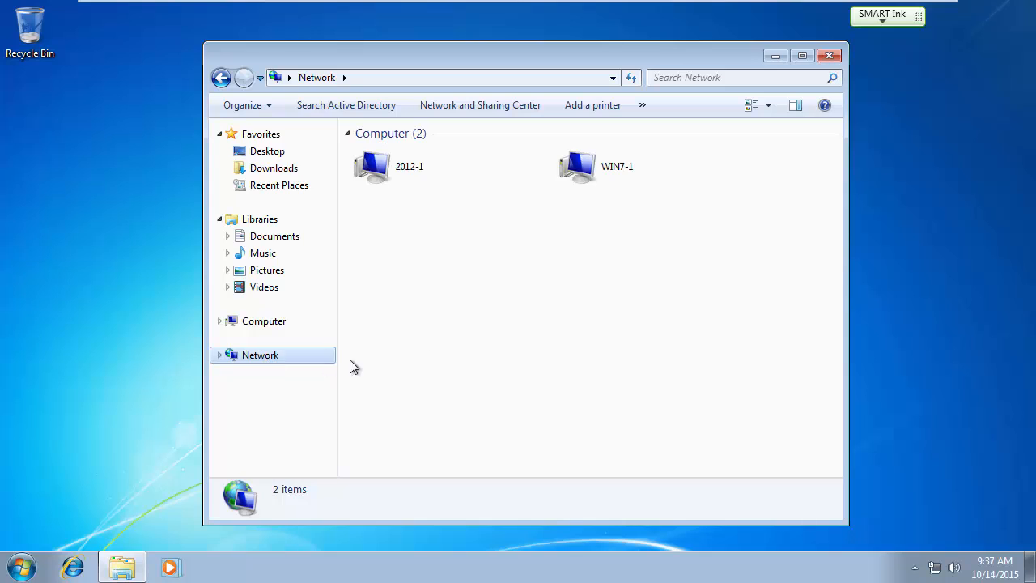
pyautogui.doubleClick(384, 167)
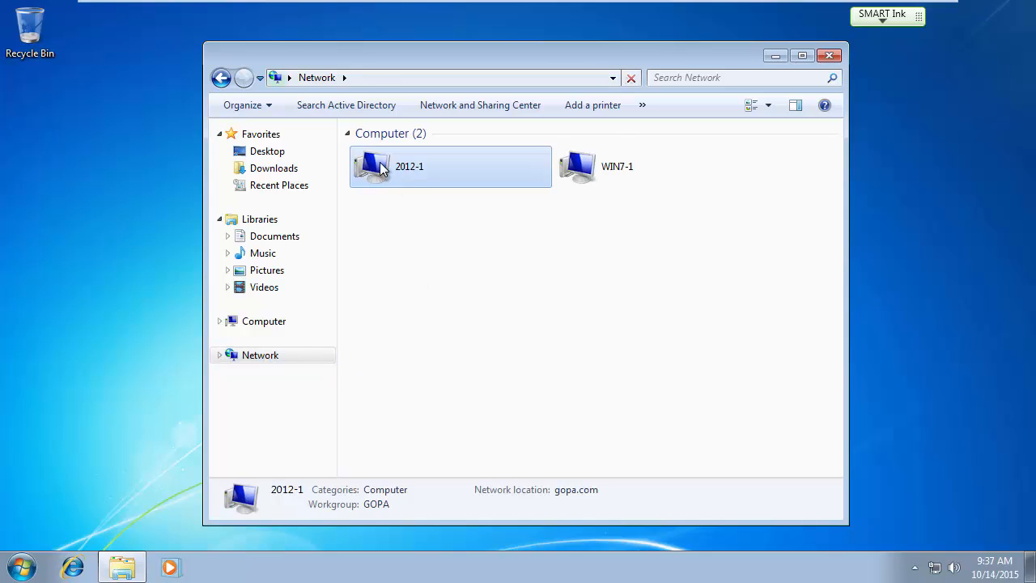
pyautogui.doubleClick(385, 150)
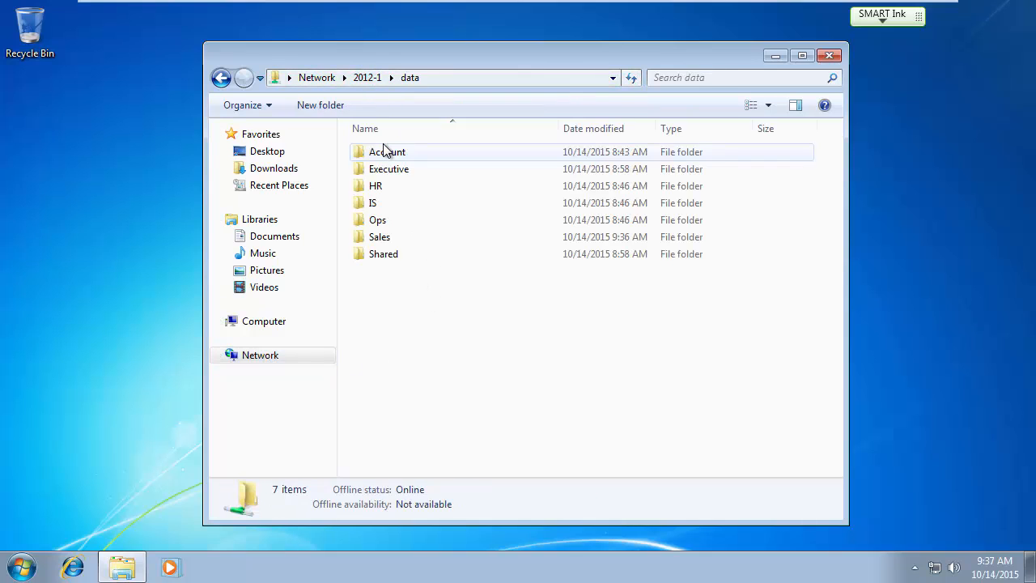
pyautogui.doubleClick(381, 237)
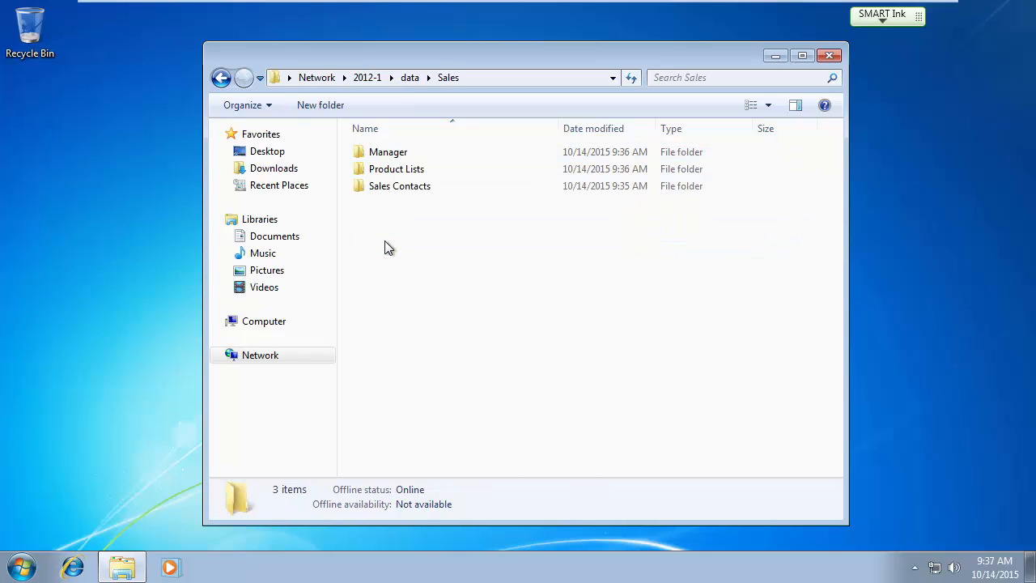
pyautogui.click(408, 78)
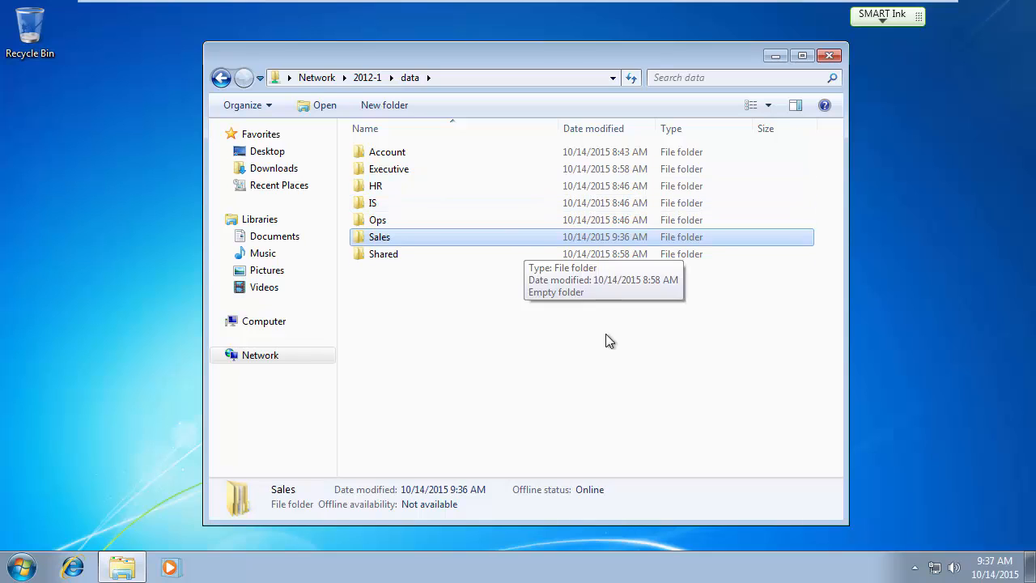
pyautogui.click(408, 78)
pyautogui.click(377, 236)
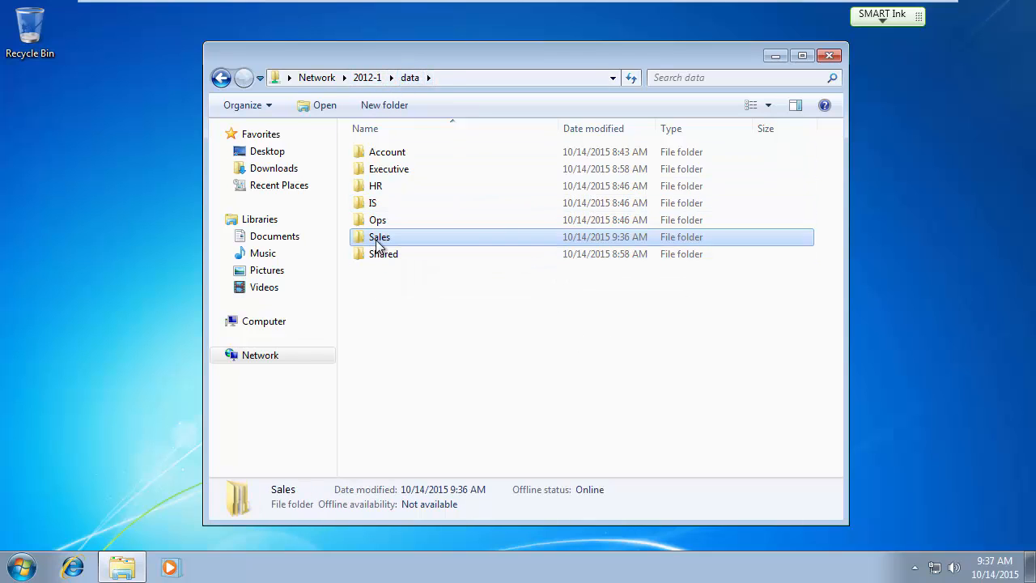
pyautogui.doubleClick(377, 238)
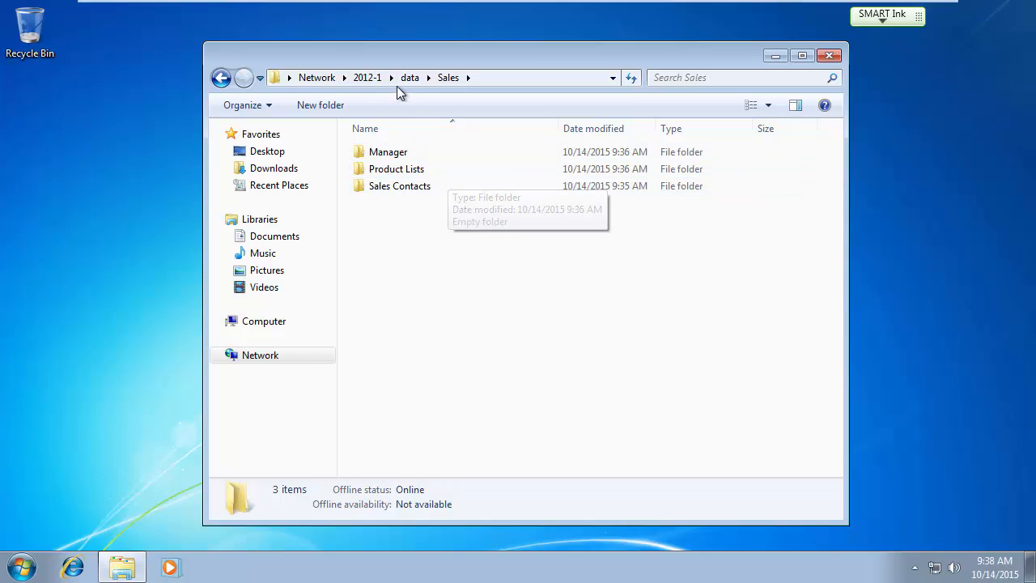
pyautogui.press('Num_Lock')
# On the 2012-1 server, open Manager's Properties, go to Security, then Advanced.
pyautogui.moveTo(533, 5)
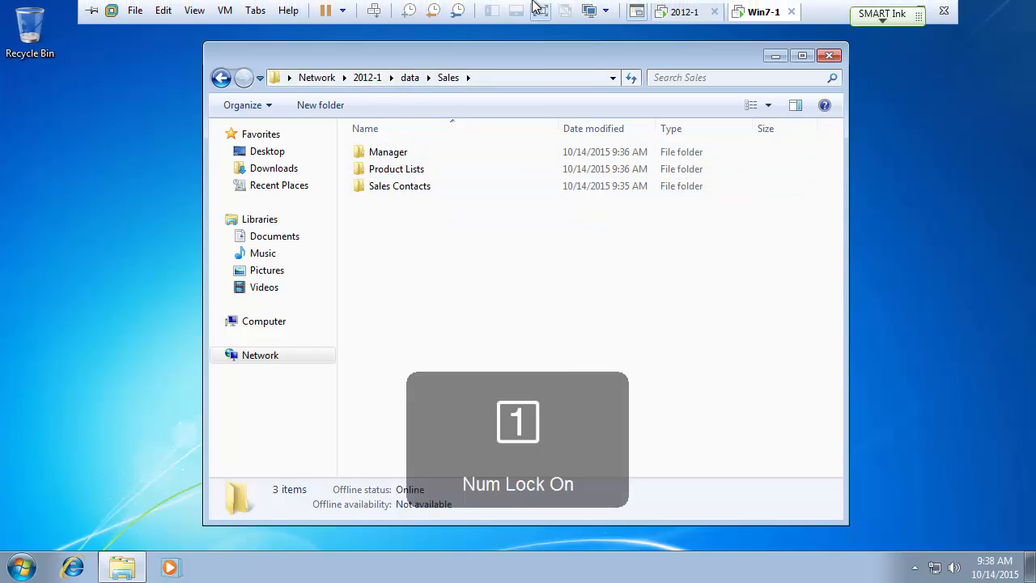
pyautogui.click(686, 12)
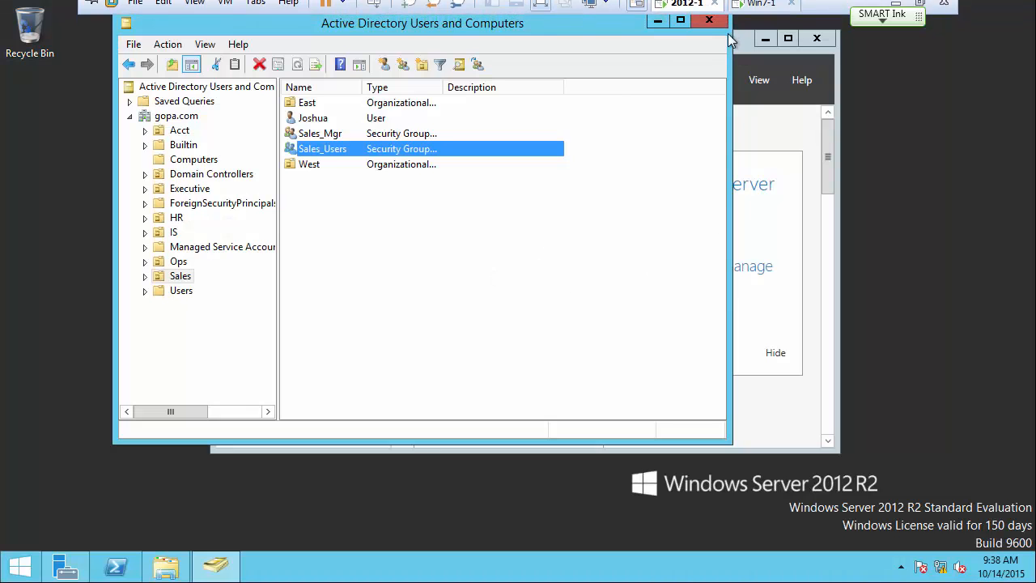
pyautogui.click(170, 566)
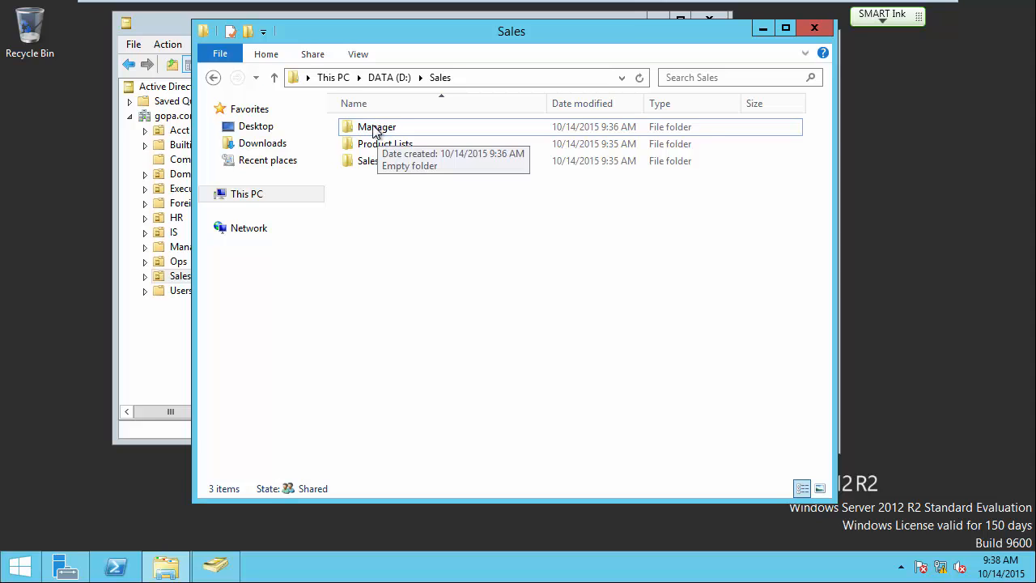
pyautogui.rightClick(374, 128)
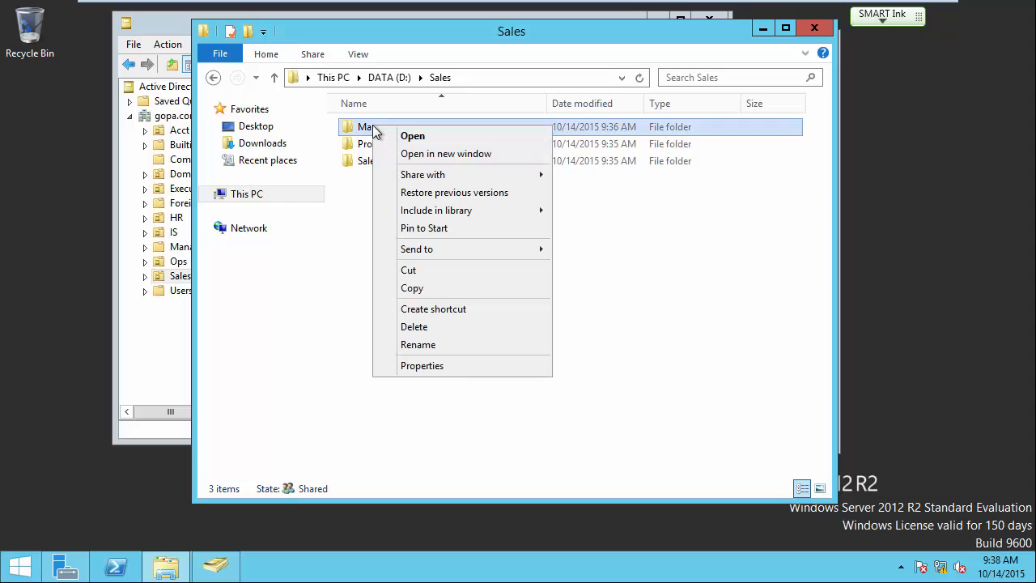
pyautogui.click(426, 368)
pyautogui.click(483, 164)
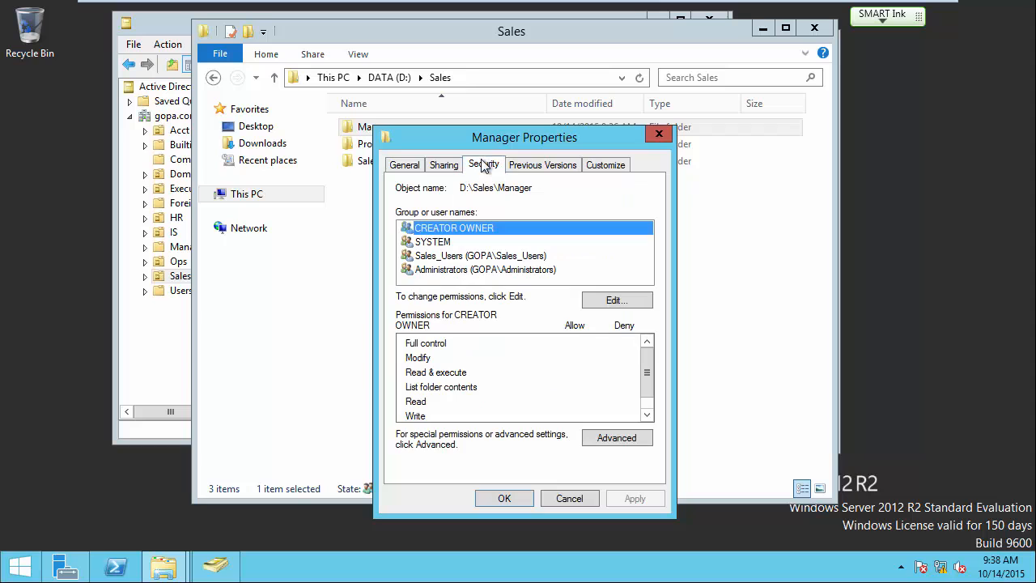
pyautogui.moveTo(515, 139); pyautogui.dragTo(589, 50)
pyautogui.click(692, 349)
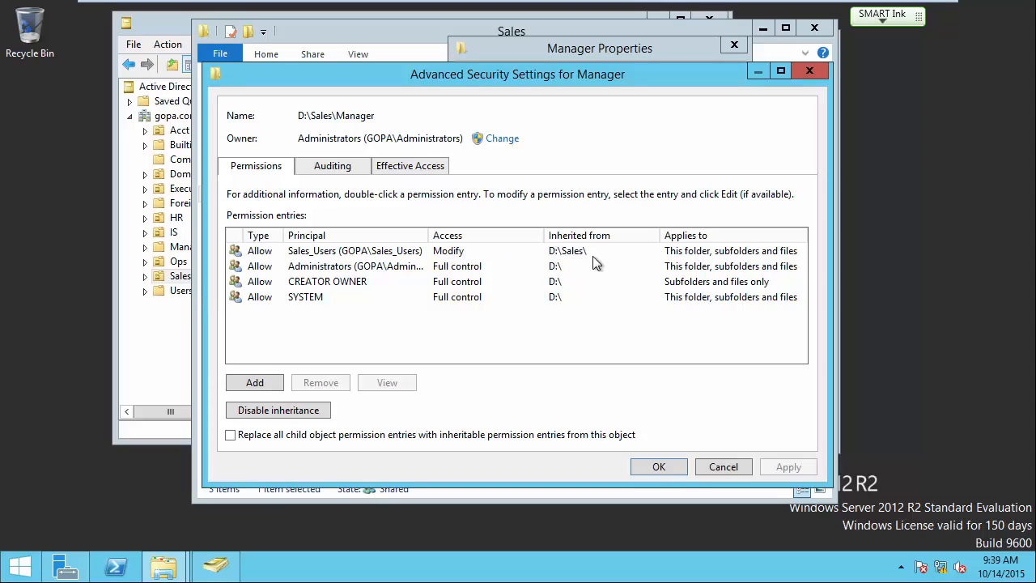
# Select the Sales_Users entry, begin disabling inheritance, then cancel and close without changes.
pyautogui.click(342, 255)
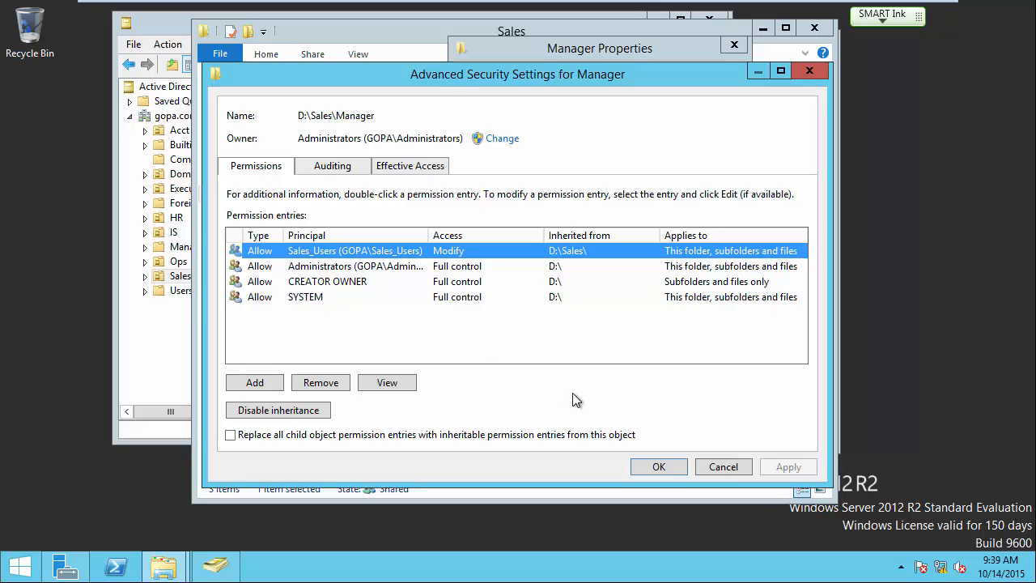
pyautogui.click(278, 410)
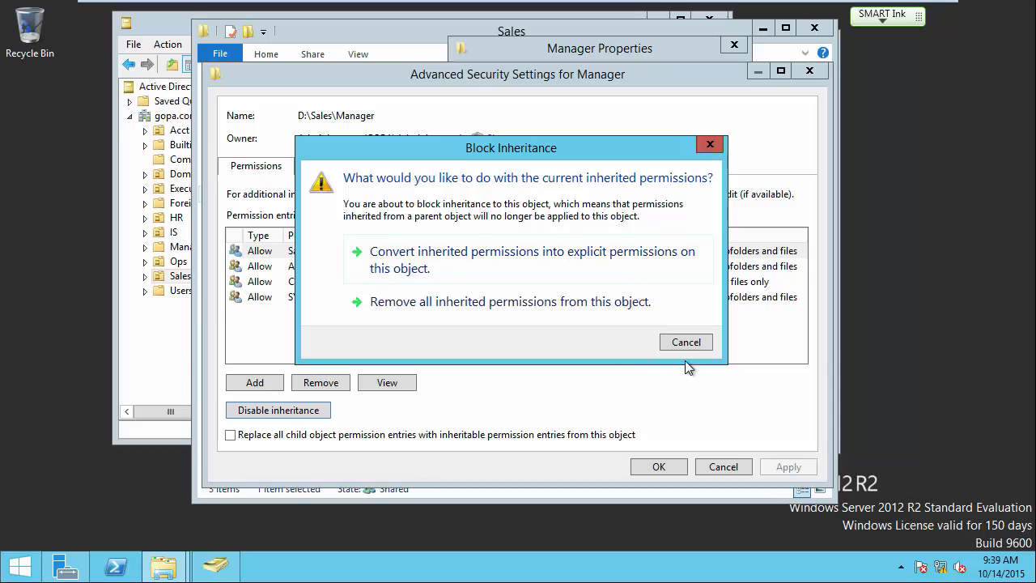
pyautogui.click(693, 341)
pyautogui.click(734, 464)
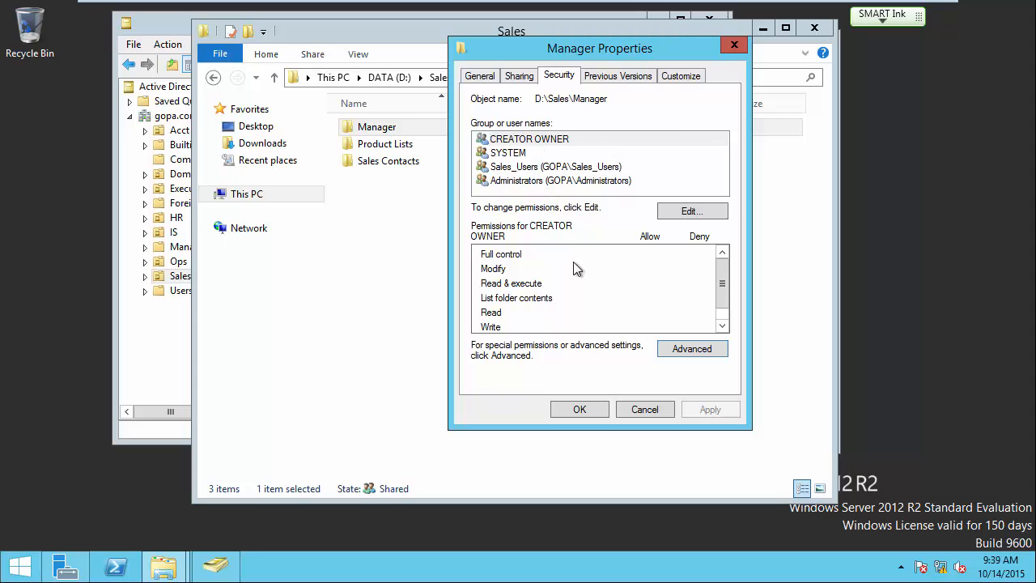
# Disable inheritance on Manager, converting inherited permissions to explicit ones, and save.
pyautogui.click(692, 349)
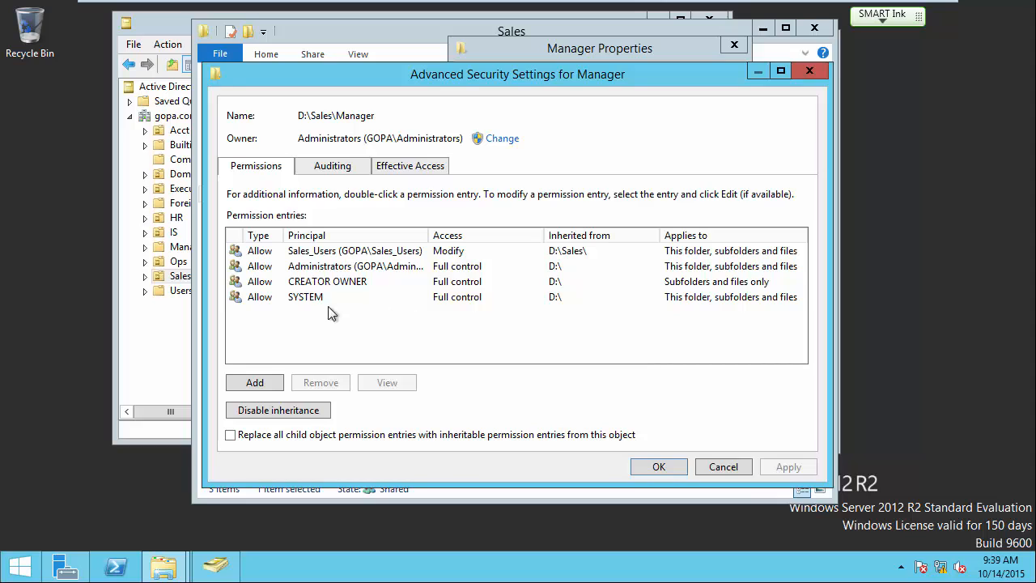
pyautogui.click(293, 415)
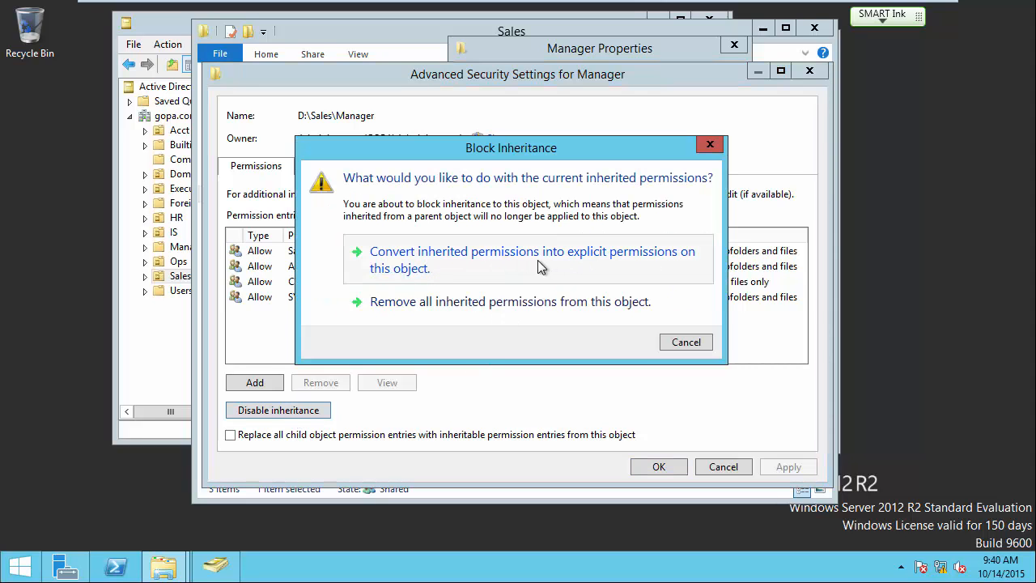
pyautogui.click(597, 256)
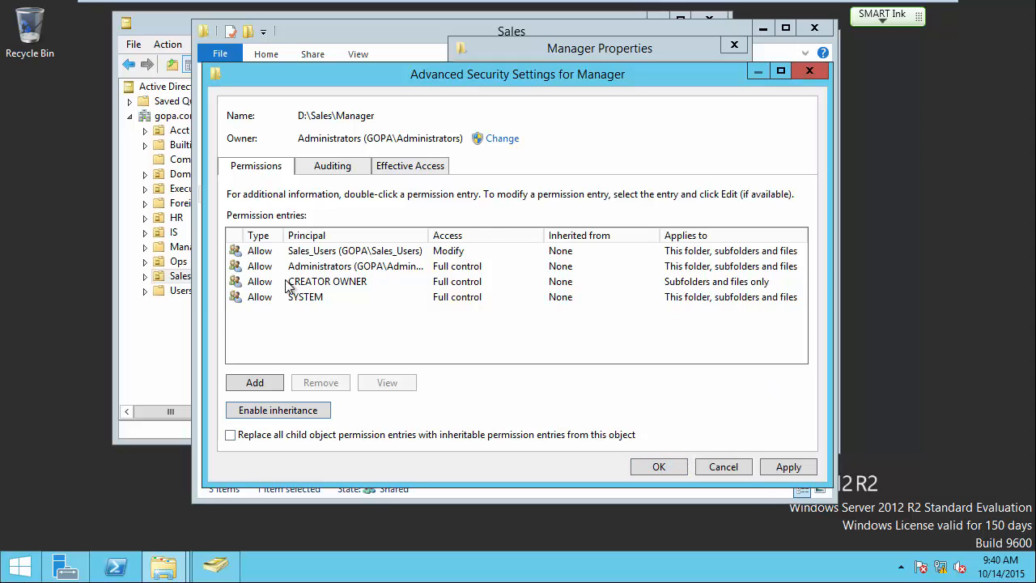
pyautogui.click(669, 466)
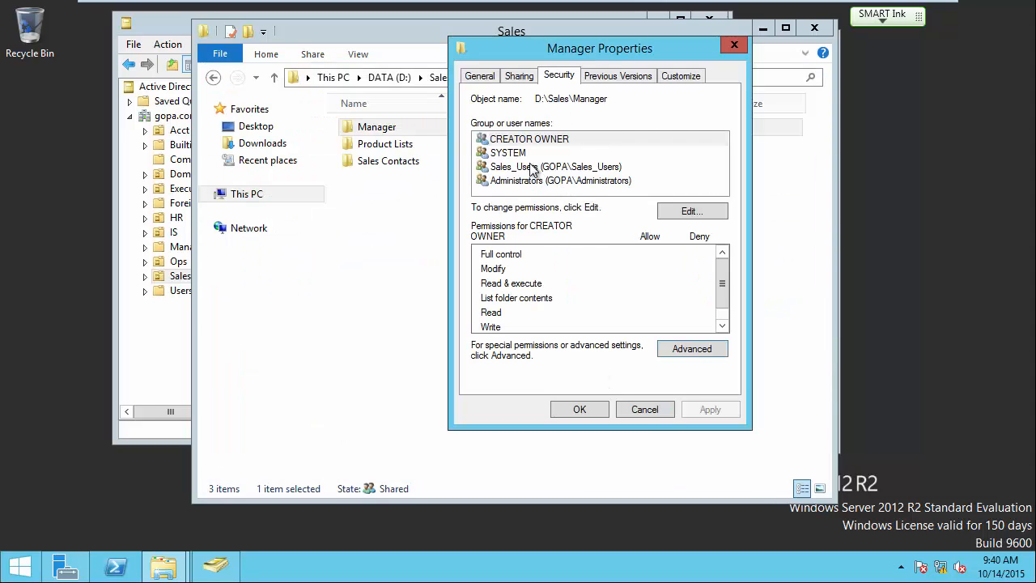
# Remove the Sales_Users group from the Manager folder's permissions.
pyautogui.click(692, 211)
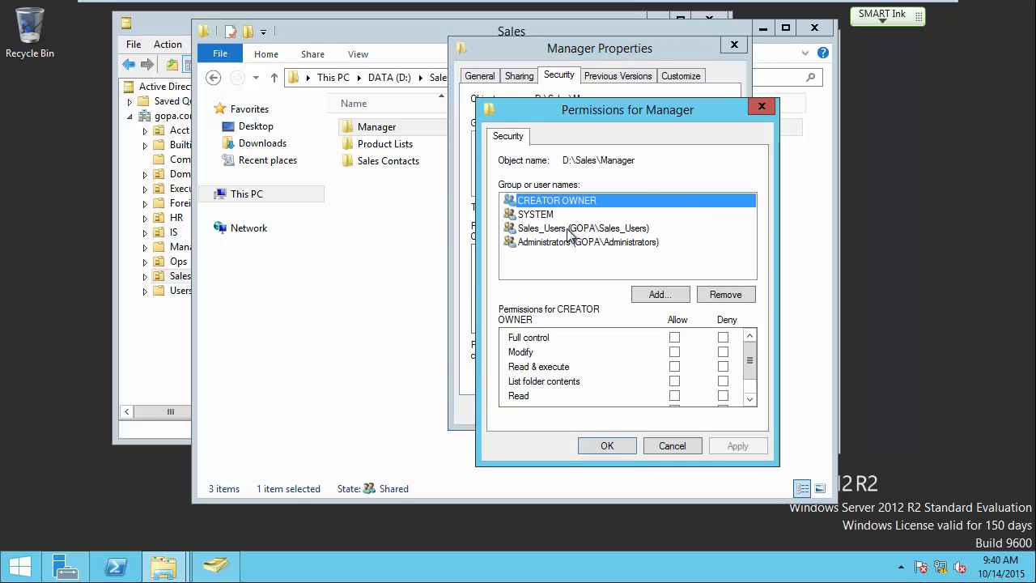
pyautogui.click(569, 231)
pyautogui.scroll(-2, 752, 384)
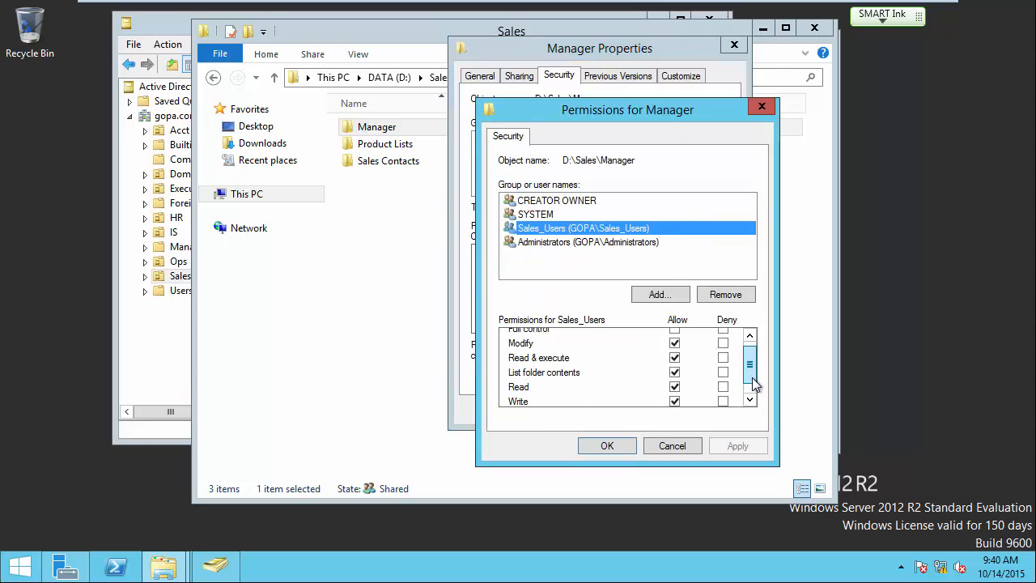
pyautogui.scroll(2, 752, 372)
pyautogui.scroll(-1, 752, 367)
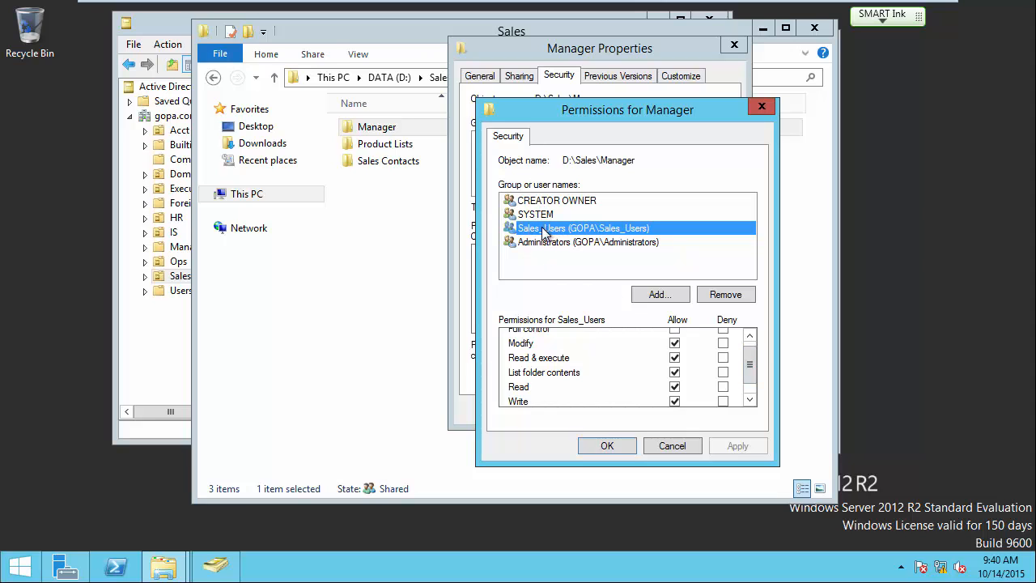
pyautogui.click(733, 296)
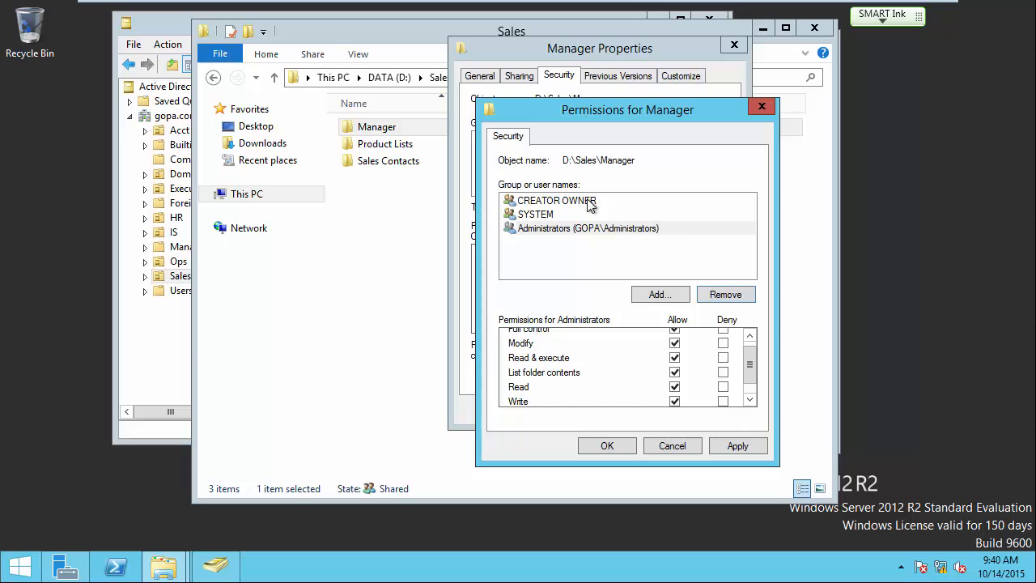
# Add Sales_Mgr to the Manager folder with Modify and Write allowed, then apply and close.
pyautogui.click(657, 294)
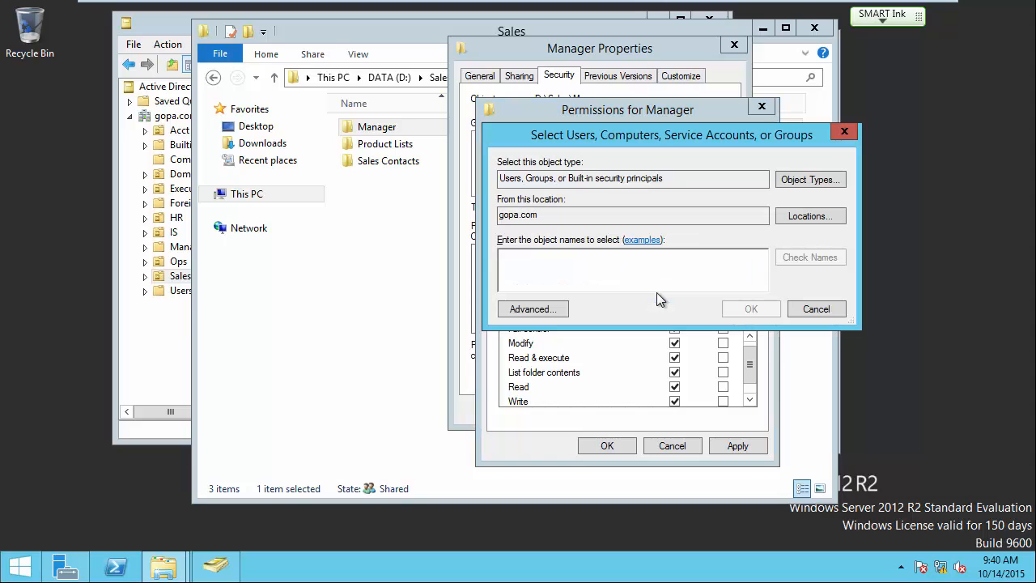
pyautogui.write('sale')
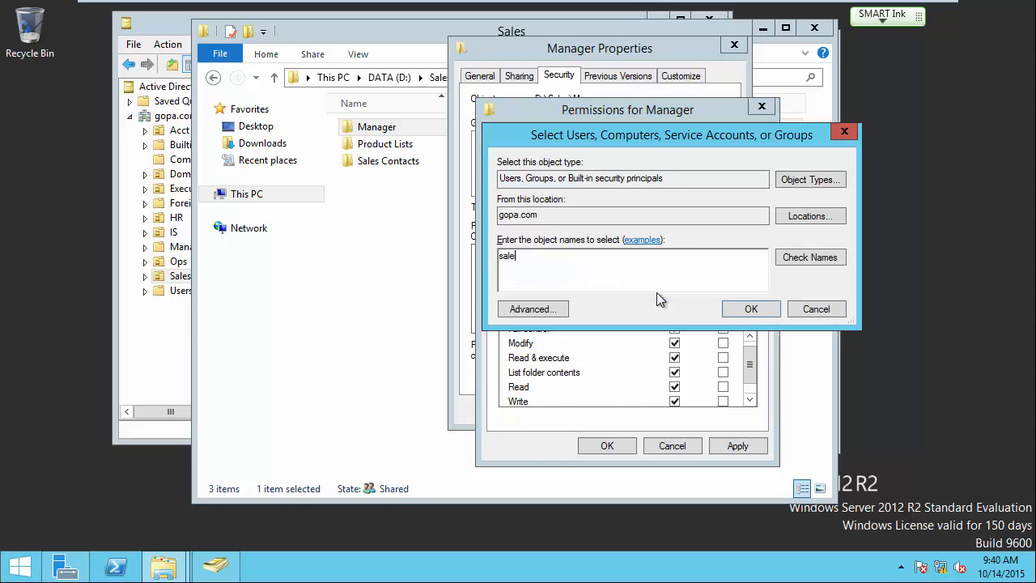
pyautogui.click(793, 263)
pyautogui.click(576, 273)
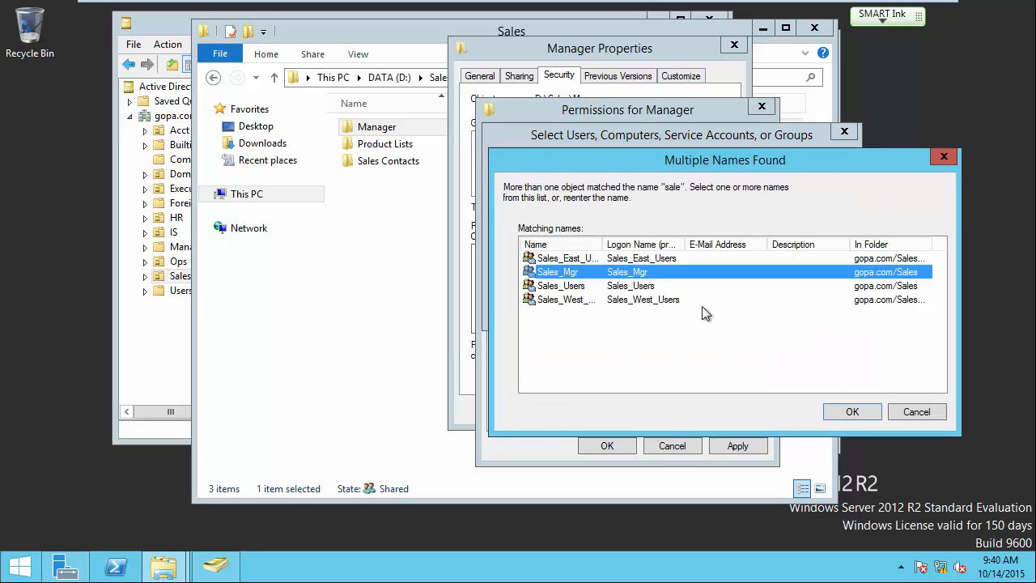
pyautogui.click(846, 412)
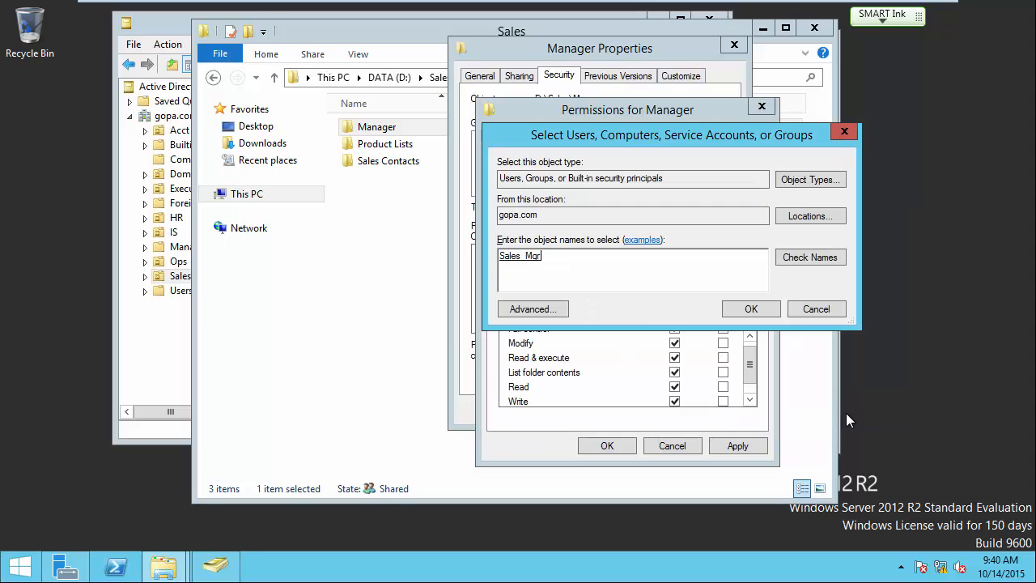
pyautogui.click(757, 308)
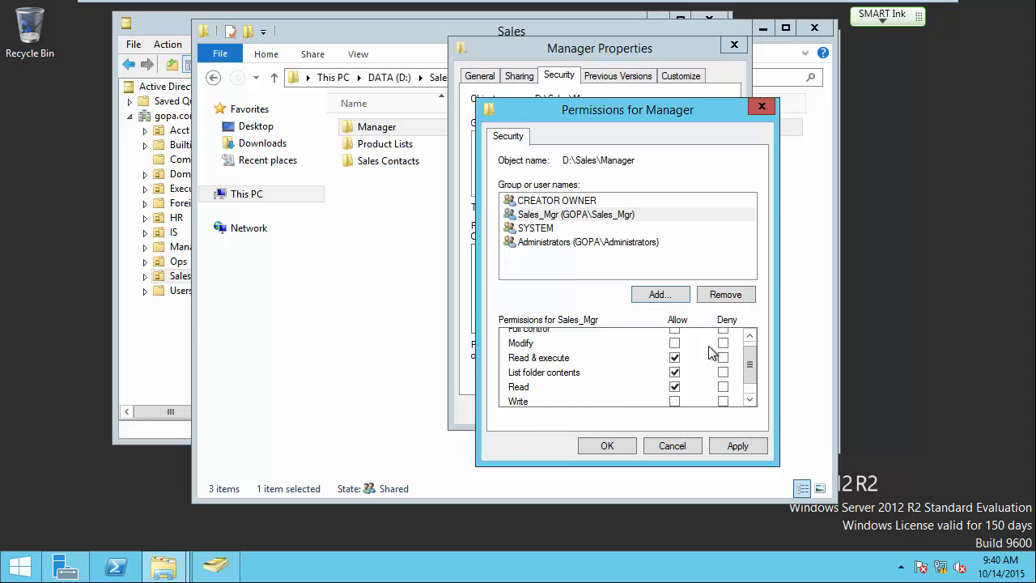
pyautogui.click(674, 399)
pyautogui.click(735, 445)
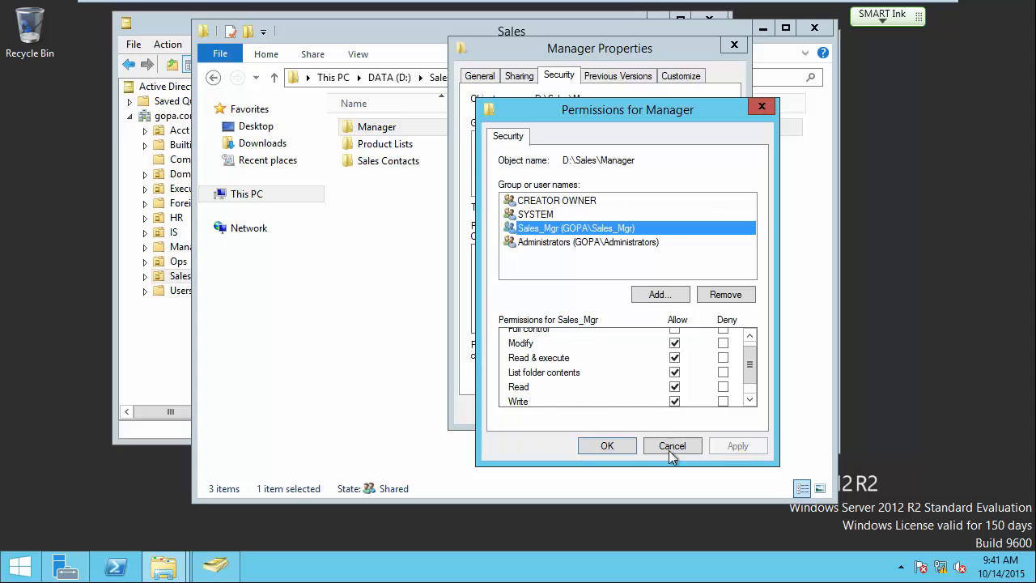
pyautogui.click(607, 446)
pyautogui.click(588, 409)
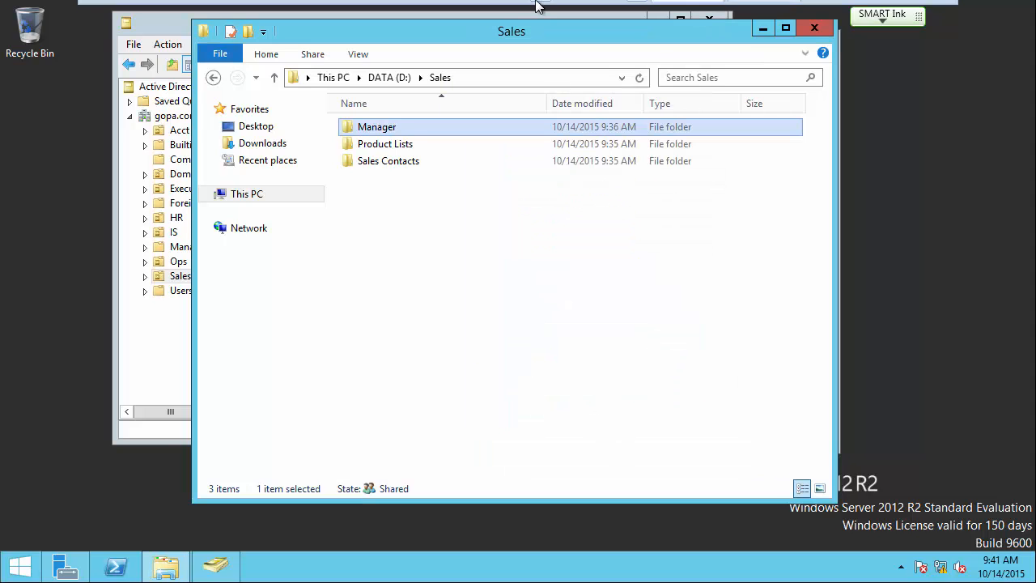
# On the Windows 7 guest, confirm Shared opens and Ops is denied on the data share.
pyautogui.moveTo(536, 6)
pyautogui.click(761, 12)
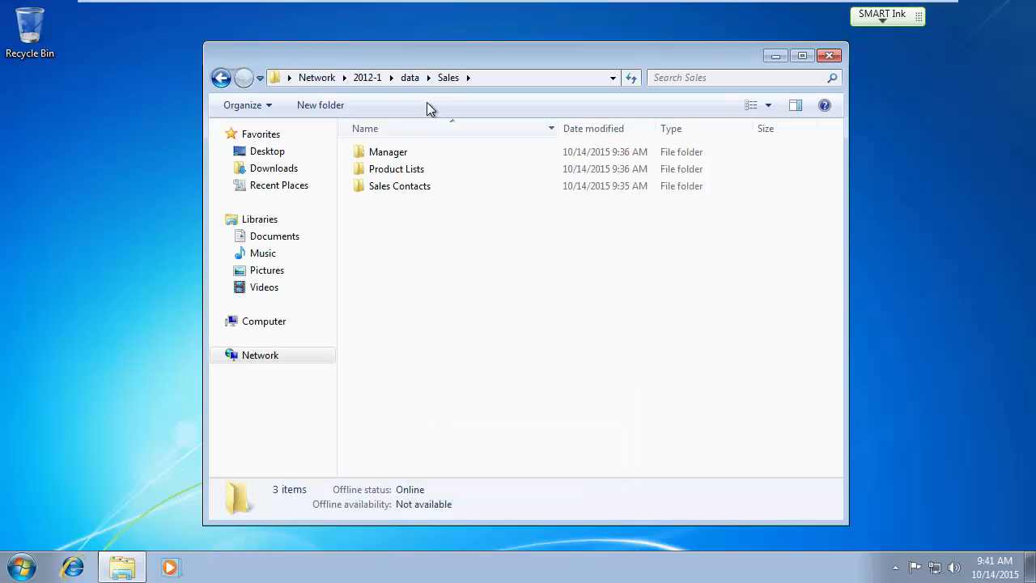
pyautogui.click(410, 77)
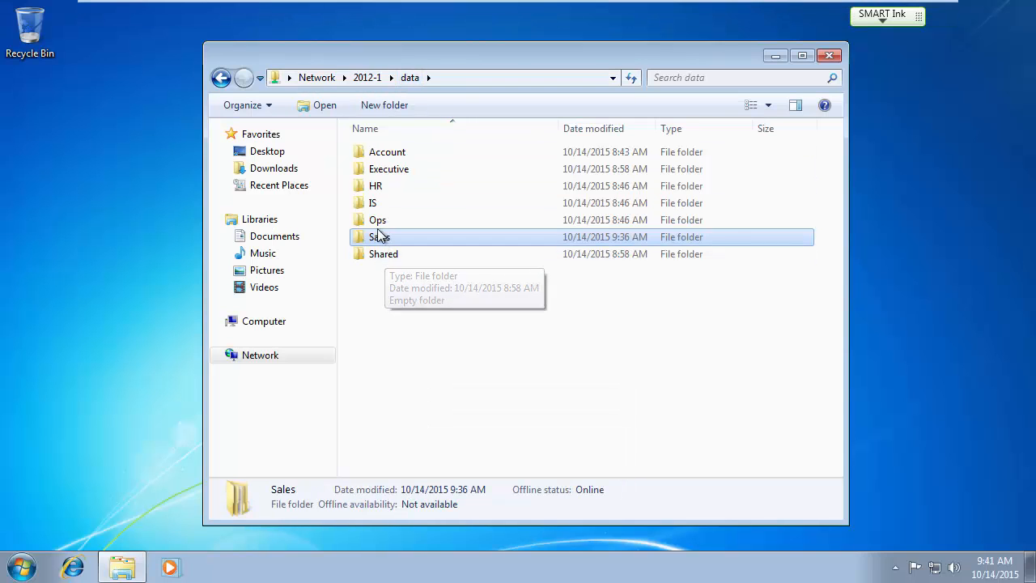
pyautogui.doubleClick(380, 256)
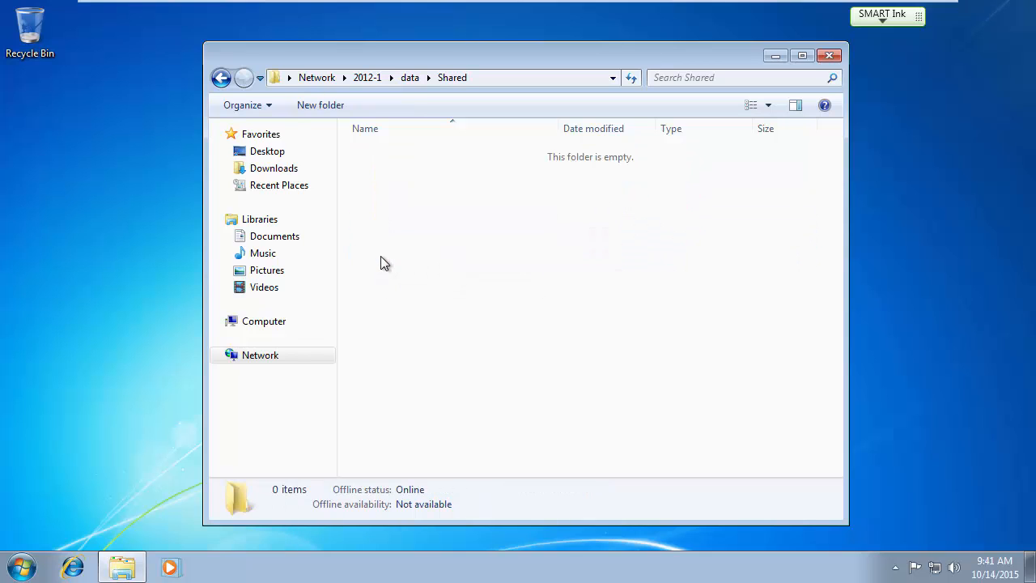
pyautogui.click(402, 84)
pyautogui.doubleClick(381, 220)
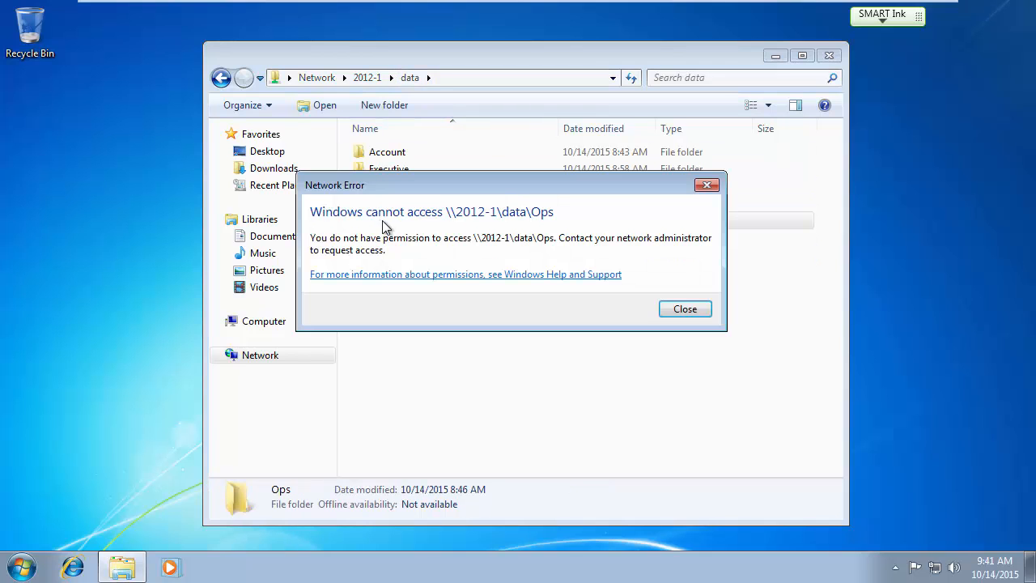
pyautogui.click(673, 309)
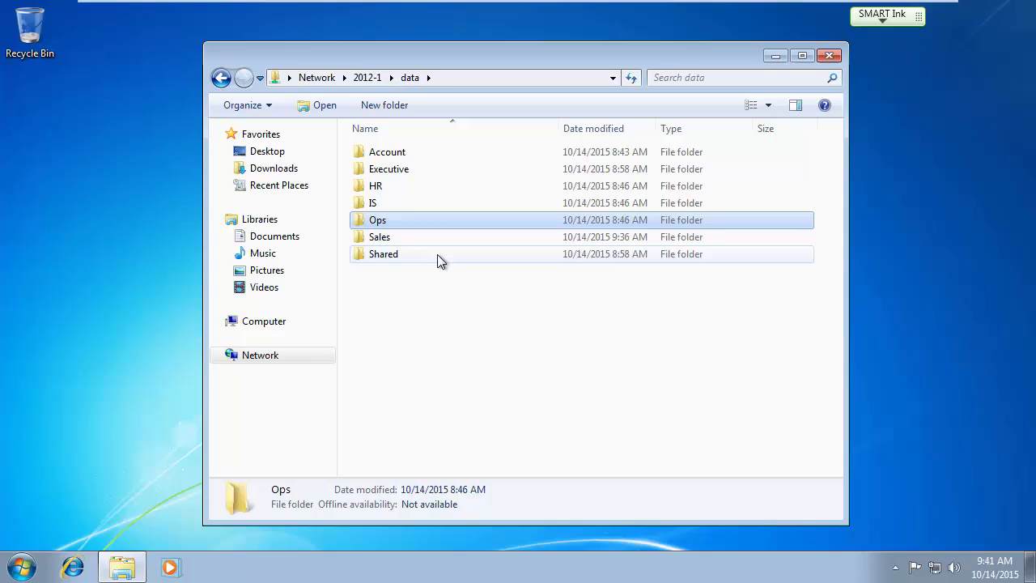
# Open the Product Lists and Sales Contacts folders inside Sales.
pyautogui.doubleClick(392, 239)
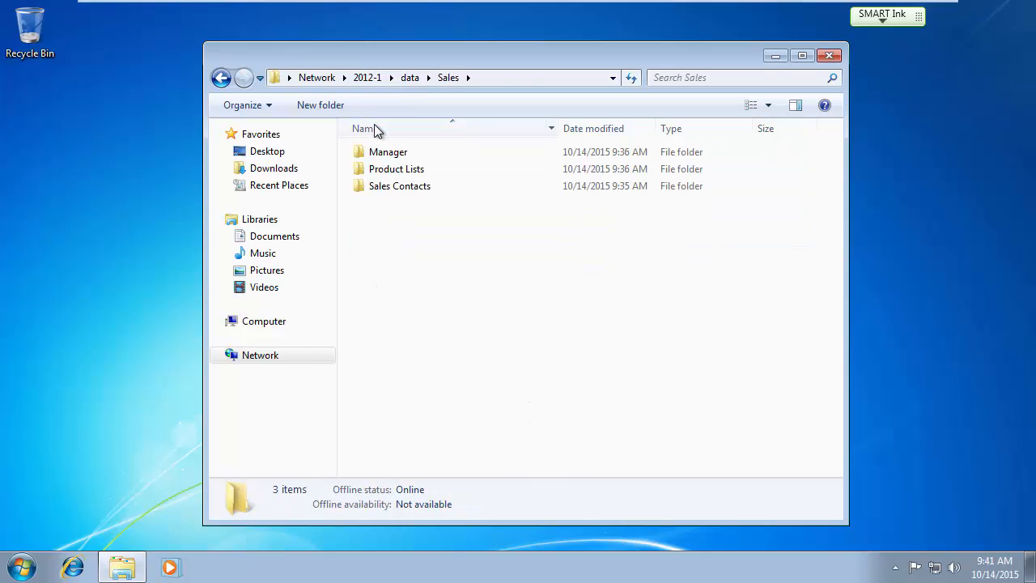
pyautogui.doubleClick(384, 171)
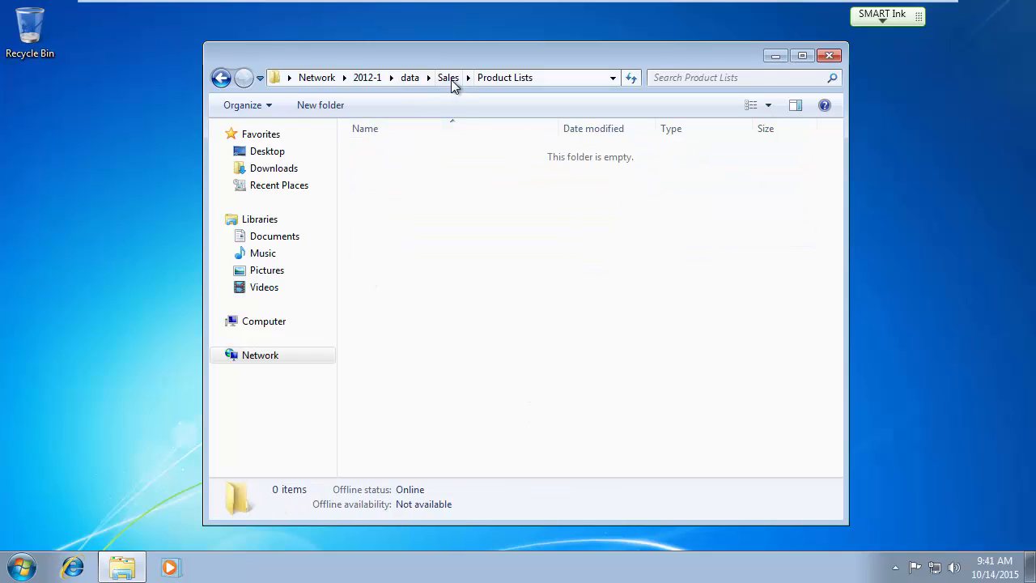
pyautogui.click(448, 78)
pyautogui.doubleClick(395, 185)
pyautogui.click(448, 78)
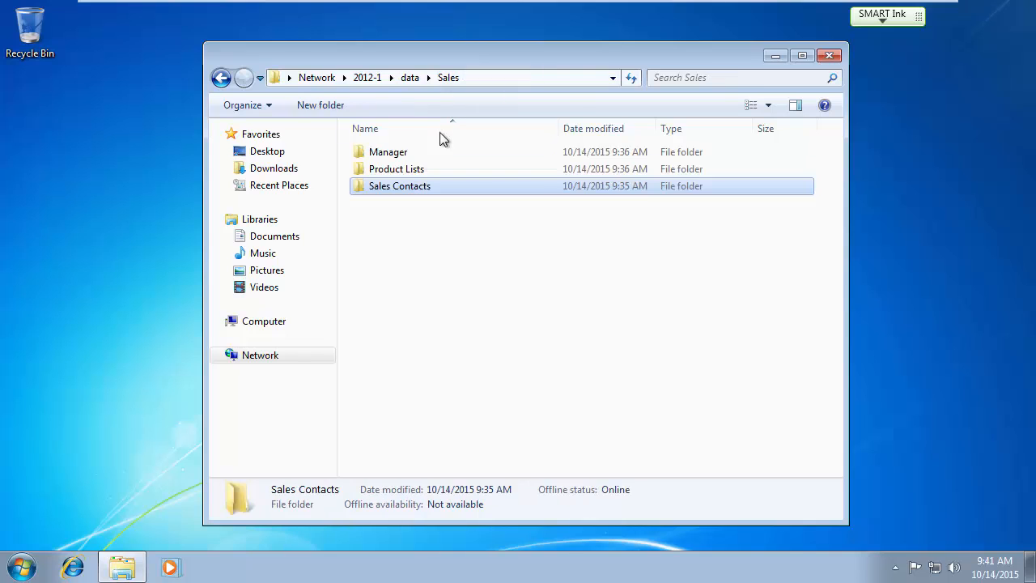
# Confirm the Manager and Account folders both refuse access, dismissing each error.
pyautogui.doubleClick(392, 153)
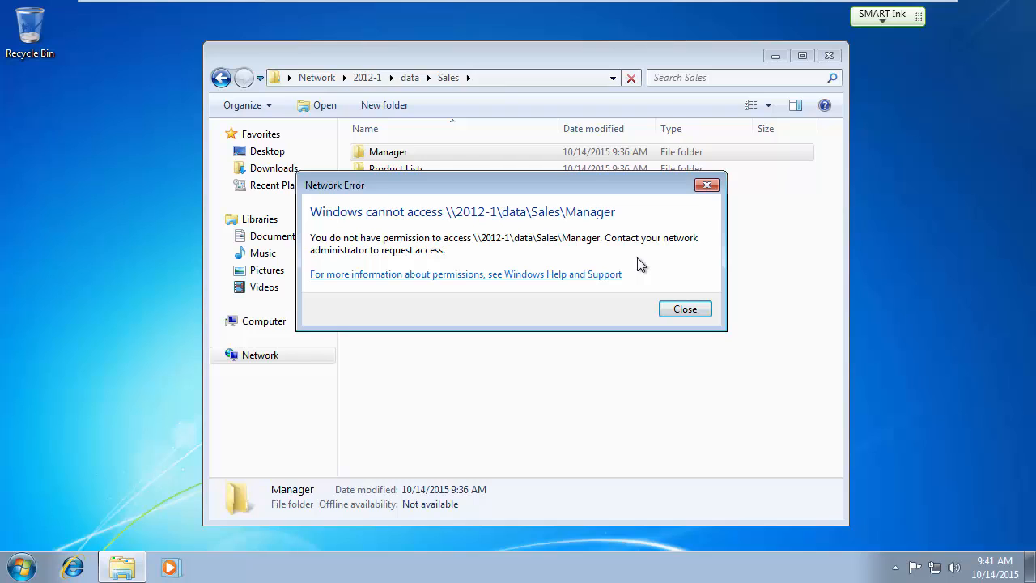
pyautogui.click(684, 310)
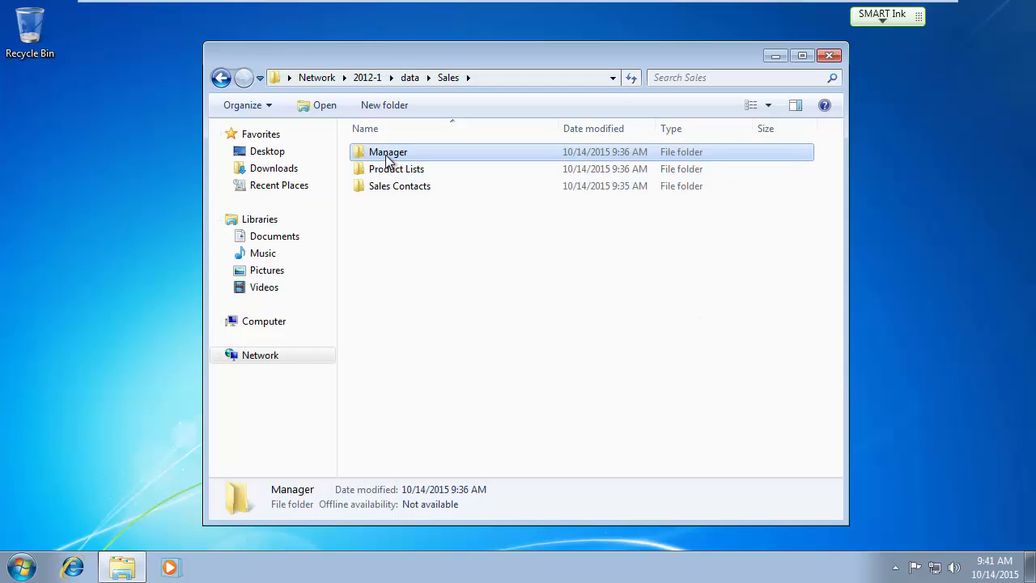
pyautogui.doubleClick(388, 159)
pyautogui.click(689, 314)
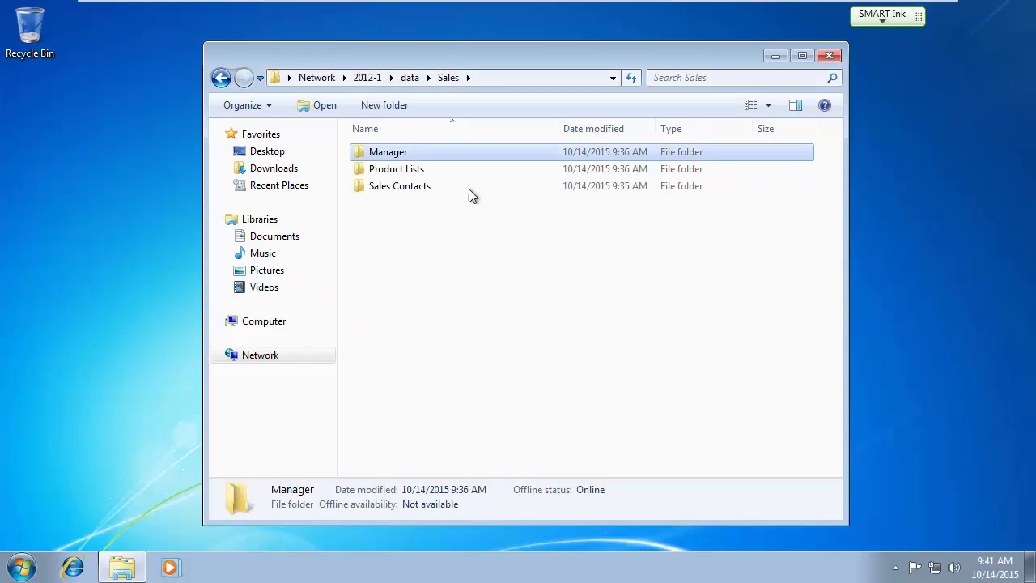
pyautogui.click(406, 80)
pyautogui.doubleClick(389, 152)
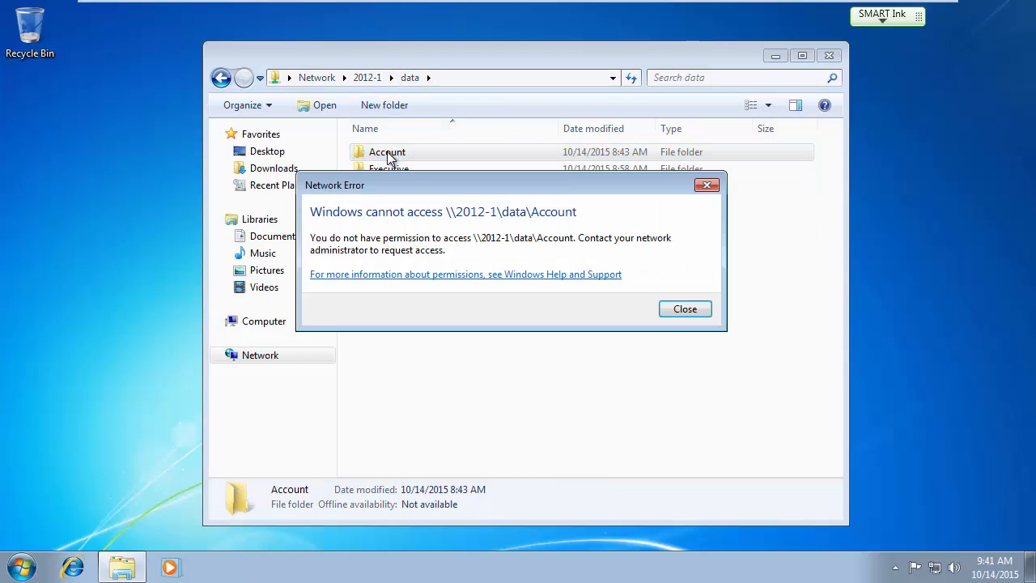
pyautogui.click(684, 310)
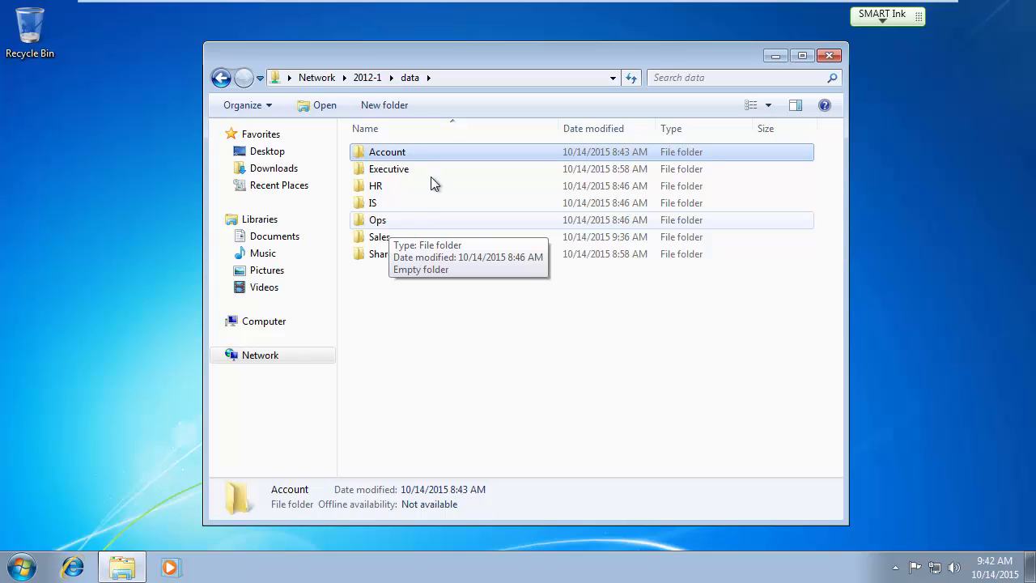
# On the 2012-1 server, maximize Server Manager and go to File and Storage Services > Shares.
pyautogui.moveTo(568, 1)
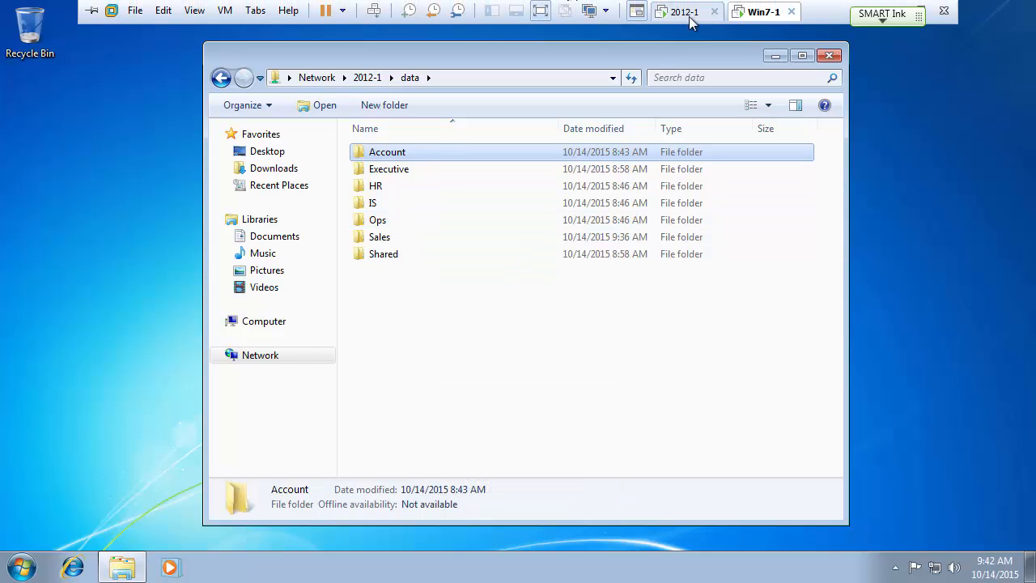
pyautogui.click(687, 13)
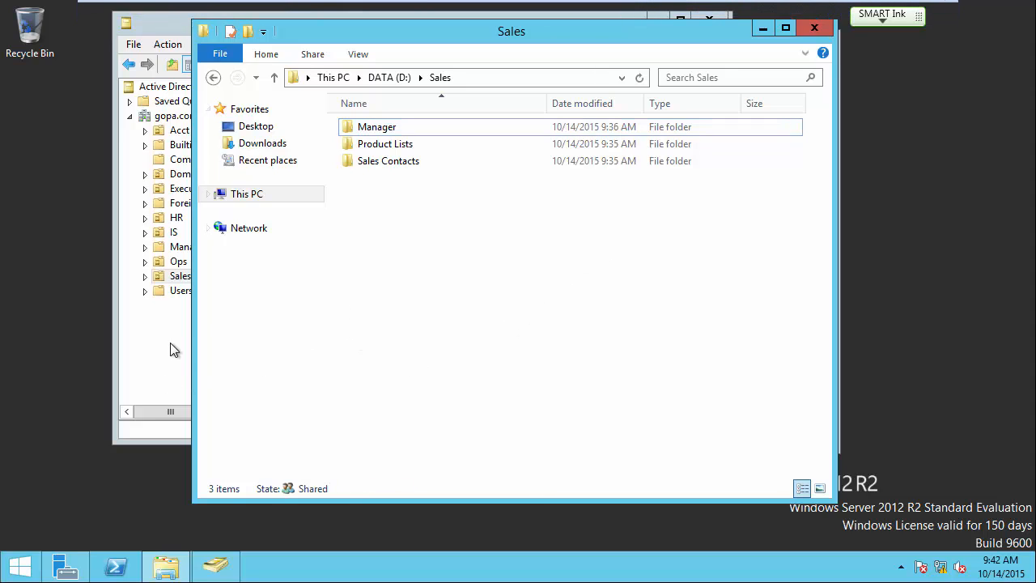
pyautogui.click(65, 566)
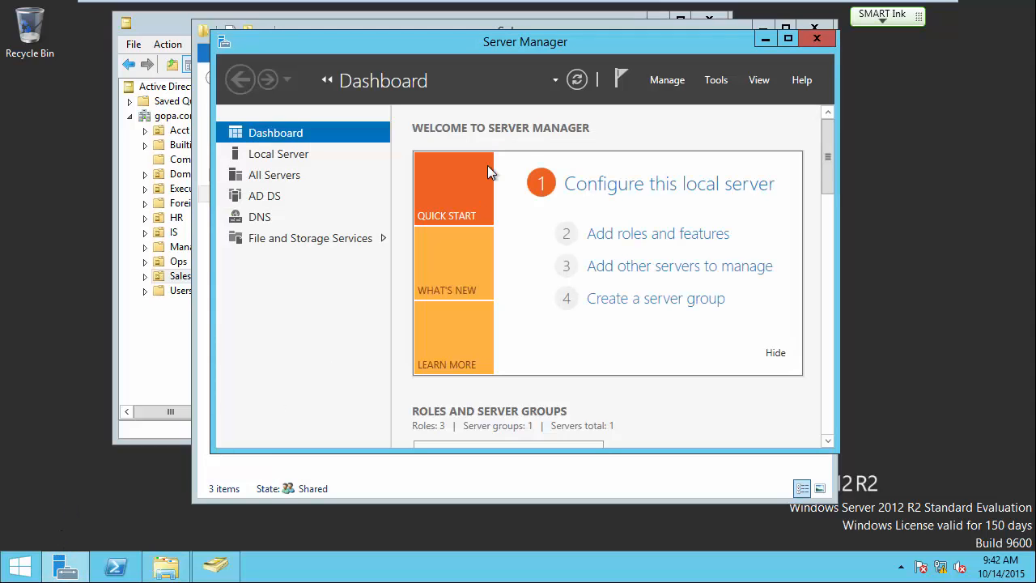
pyautogui.click(787, 37)
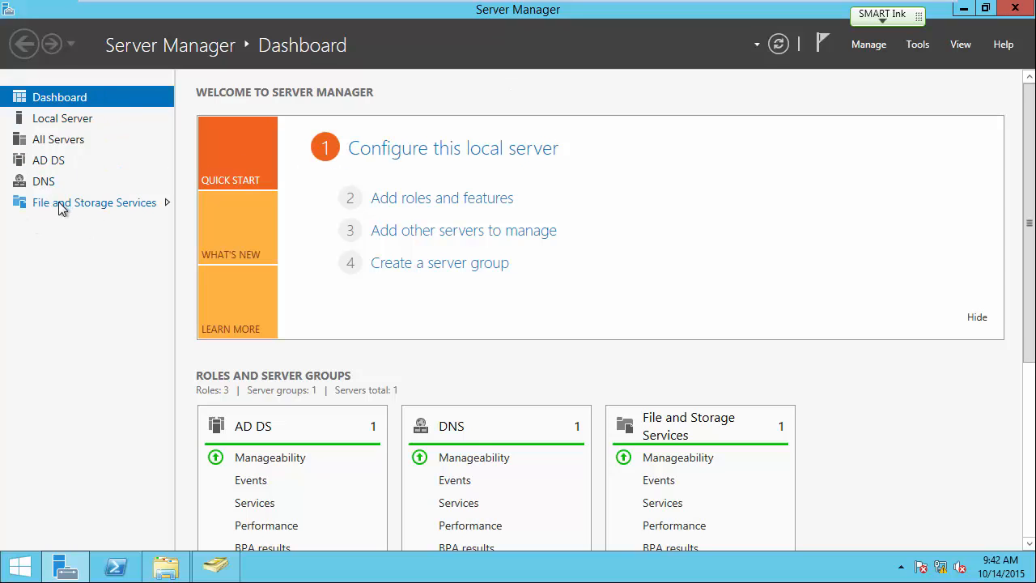
pyautogui.click(107, 203)
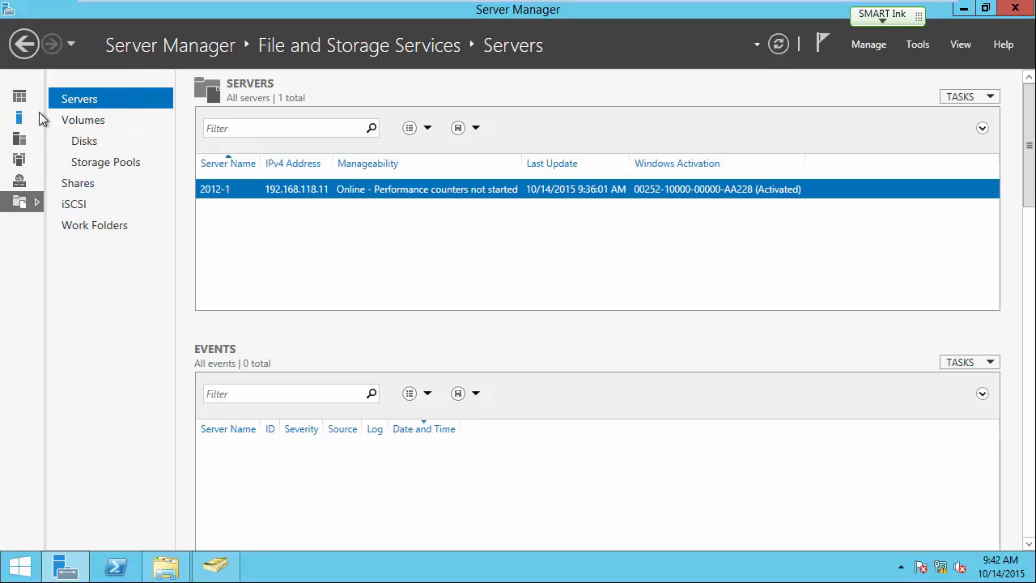
pyautogui.click(80, 182)
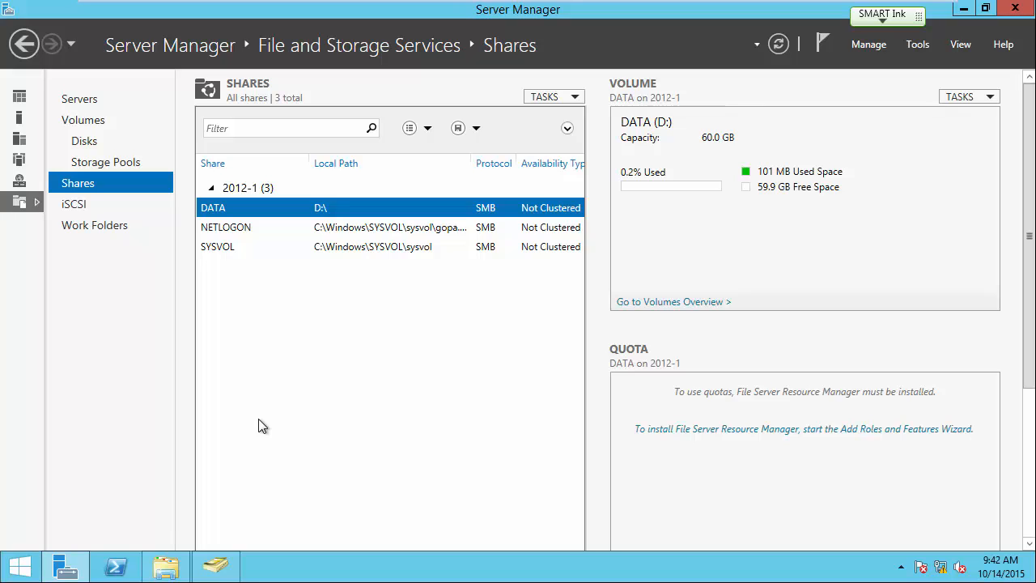
# Tick Enable access-based enumeration in the DATA share's Settings and save with OK.
pyautogui.rightClick(220, 208)
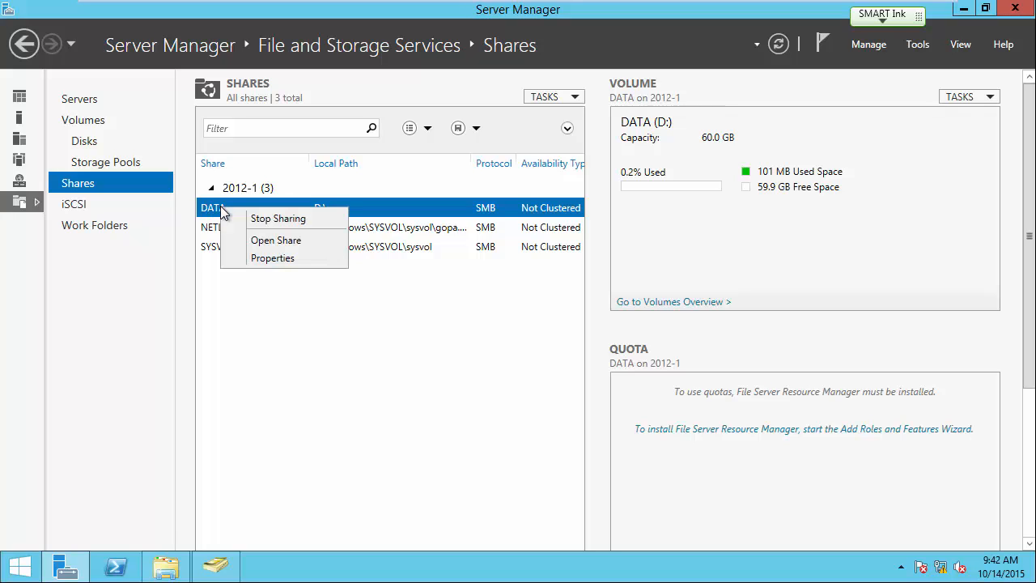
pyautogui.click(264, 259)
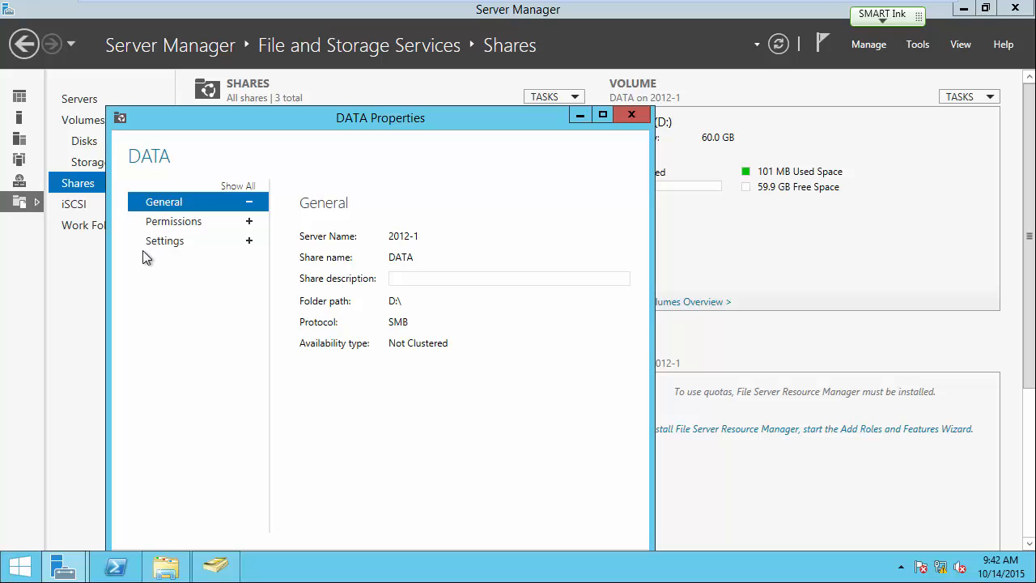
pyautogui.click(252, 223)
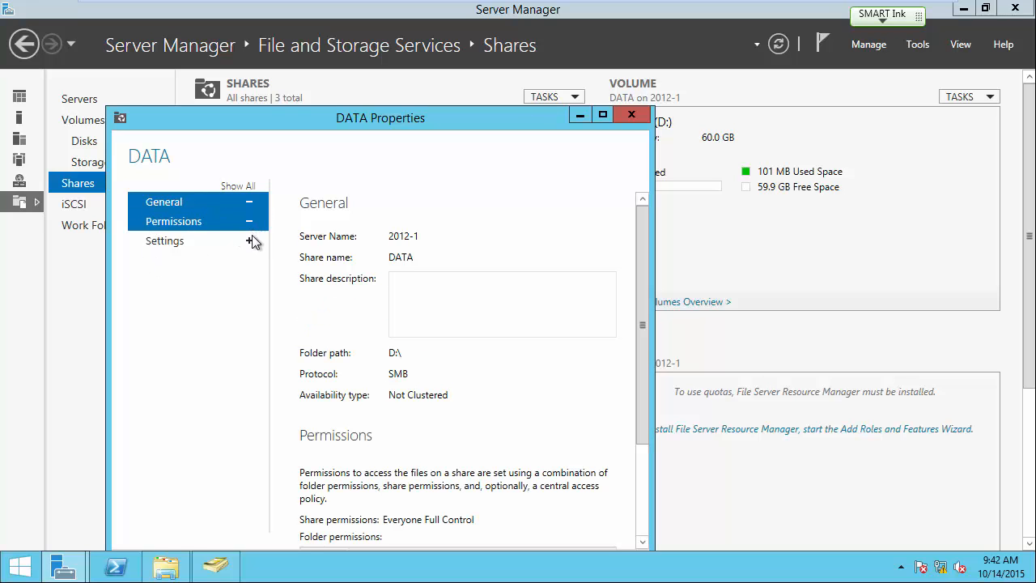
pyautogui.click(250, 241)
pyautogui.click(179, 249)
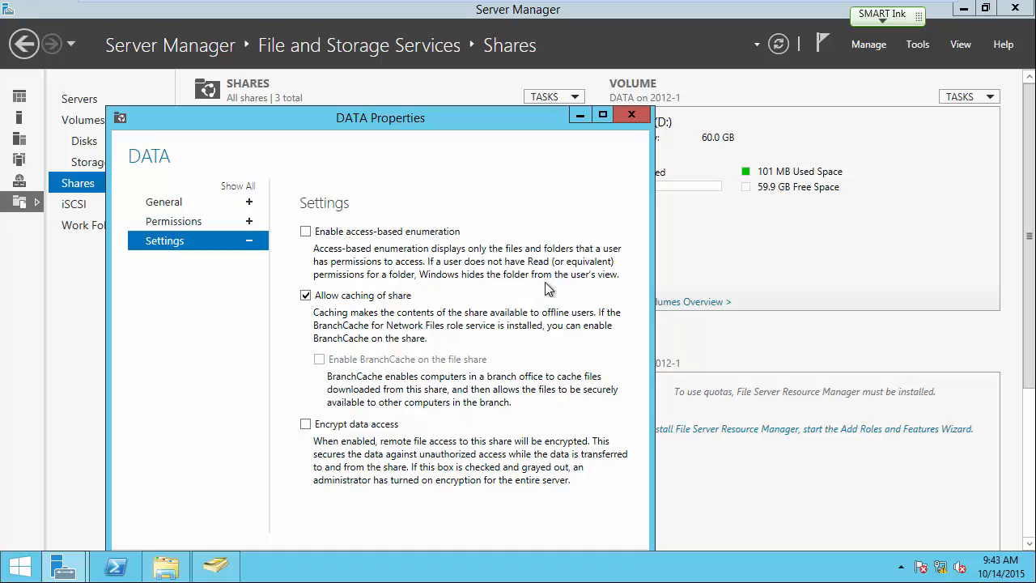
pyautogui.click(307, 231)
pyautogui.moveTo(434, 119); pyautogui.dragTo(460, 78)
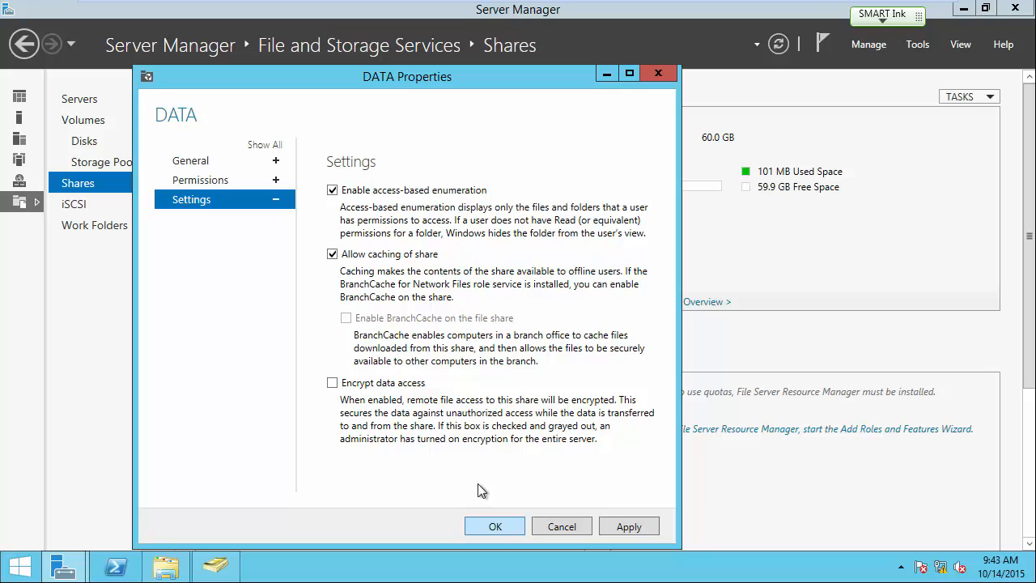
pyautogui.moveTo(454, 72); pyautogui.dragTo(486, 37)
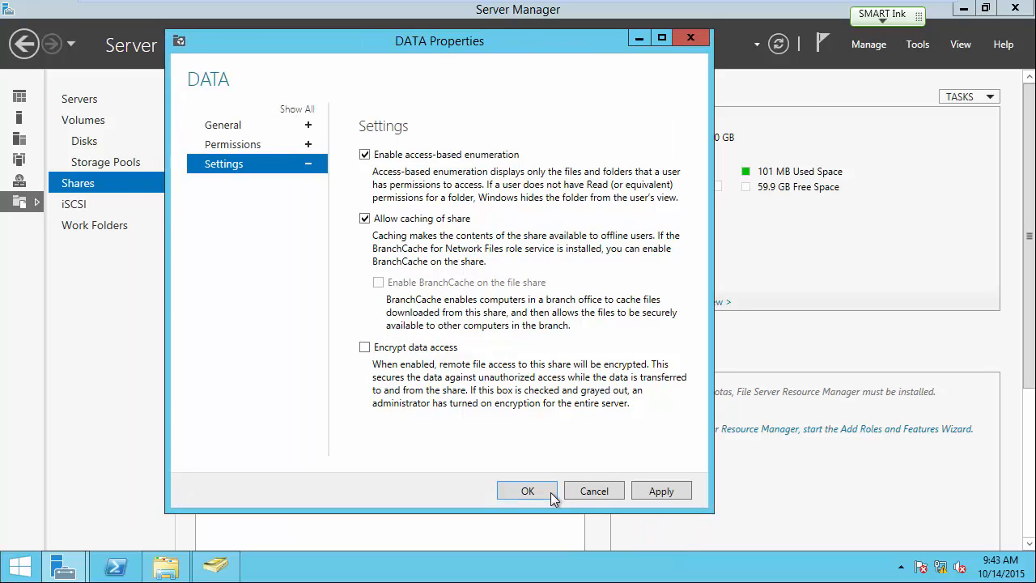
pyautogui.click(532, 490)
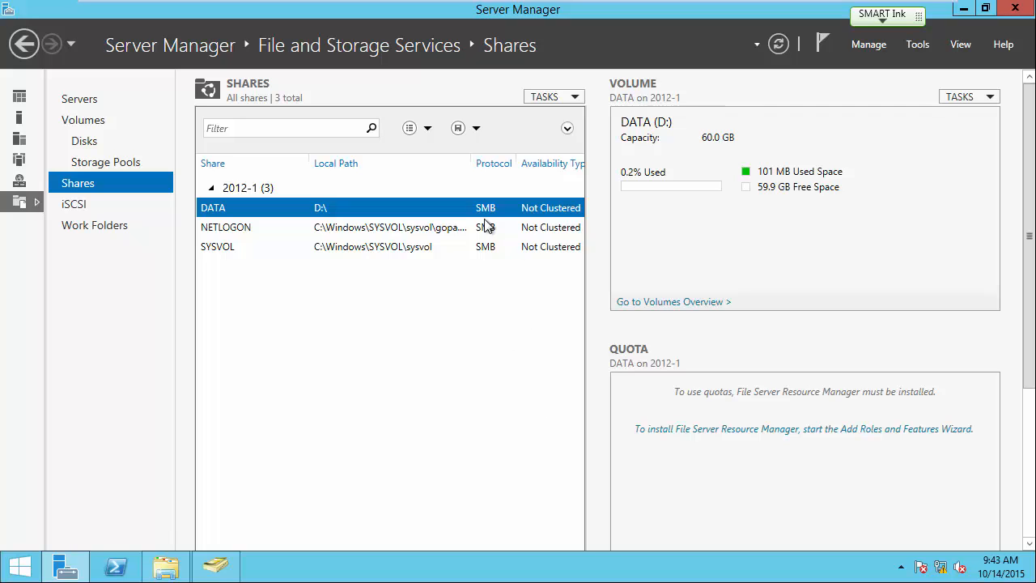
pyautogui.moveTo(553, 4)
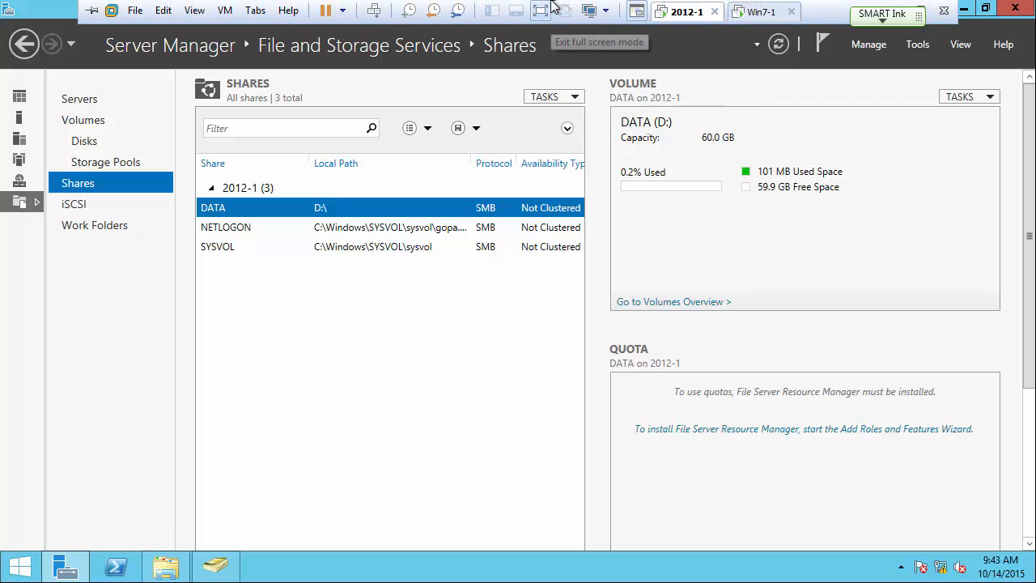
# On the Windows 7 guest, refresh the \\2012-1\data listing with F5.
pyautogui.click(760, 12)
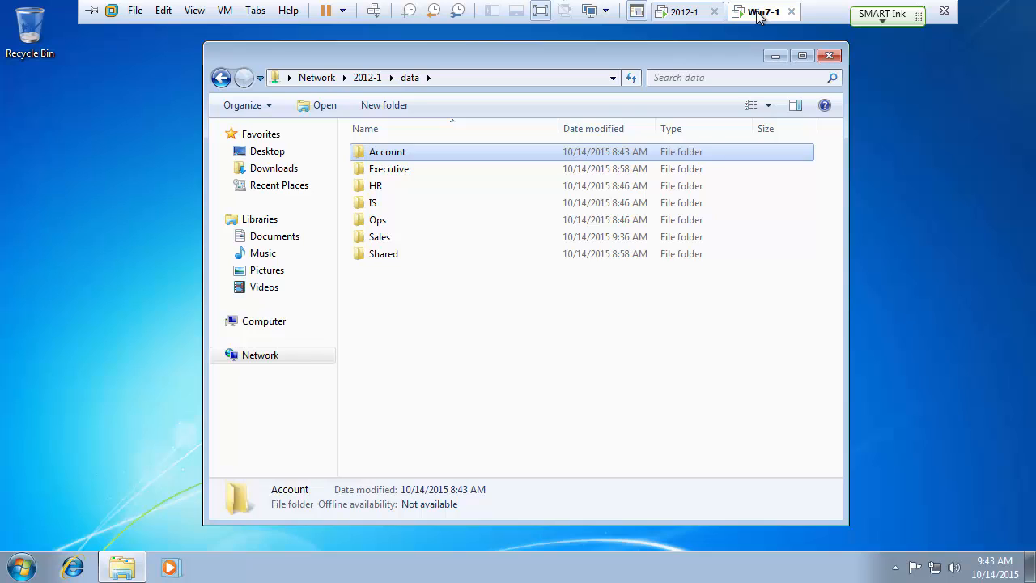
pyautogui.click(496, 342)
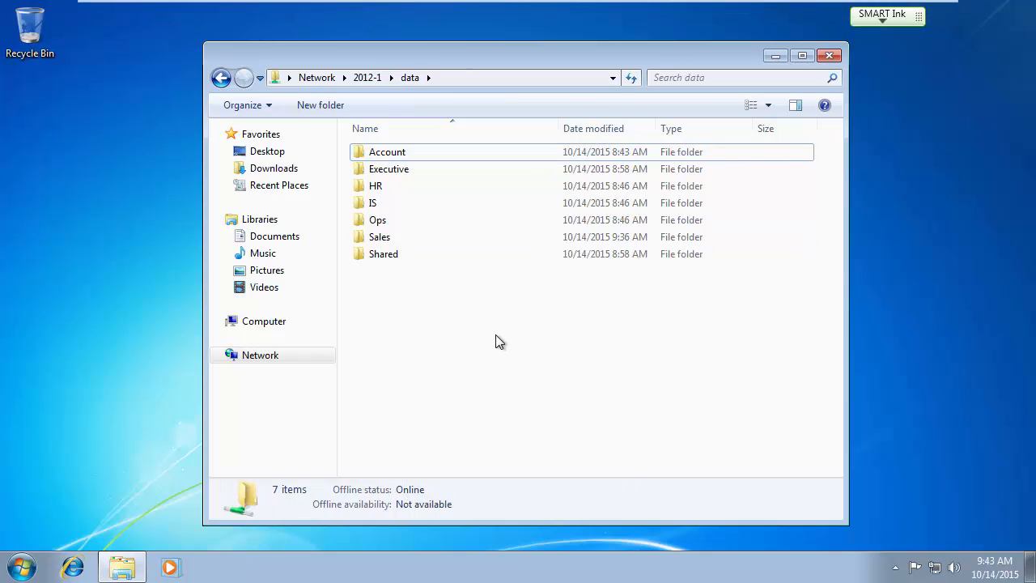
pyautogui.press('F5')
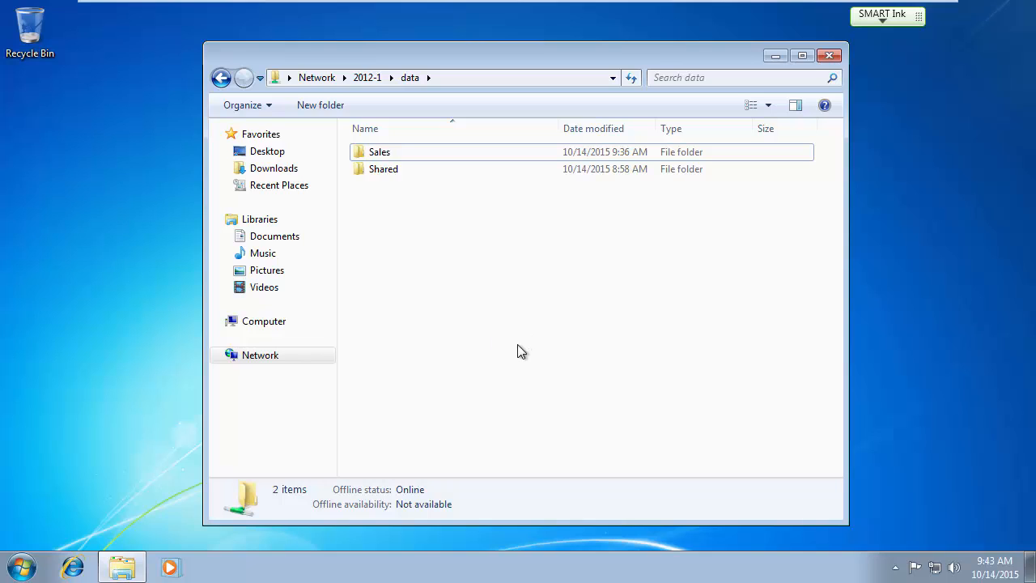
# Open Sales and refresh so Manager disappears, leaving Product Lists and Sales Contacts.
pyautogui.doubleClick(383, 152)
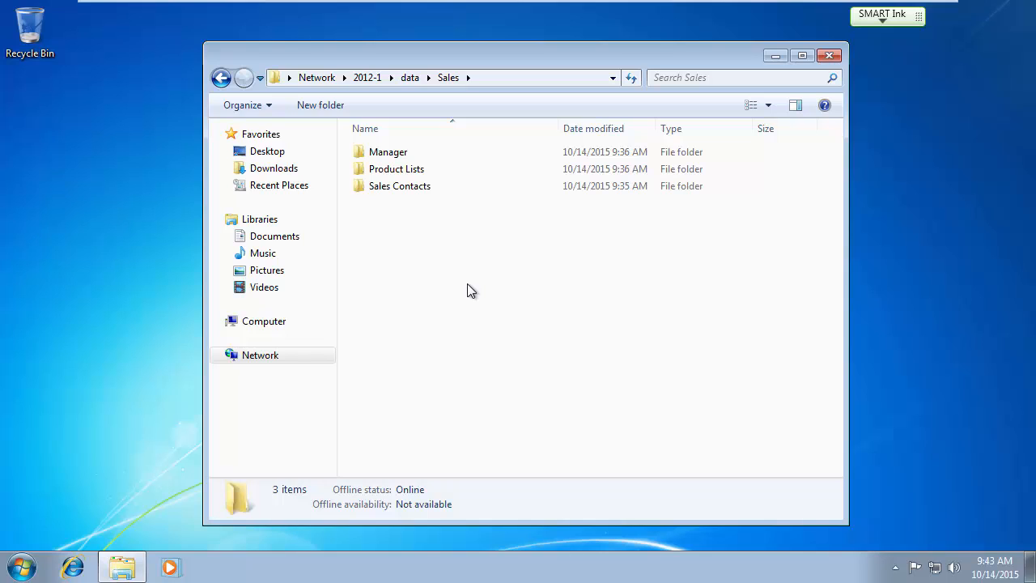
pyautogui.doubleClick(402, 153)
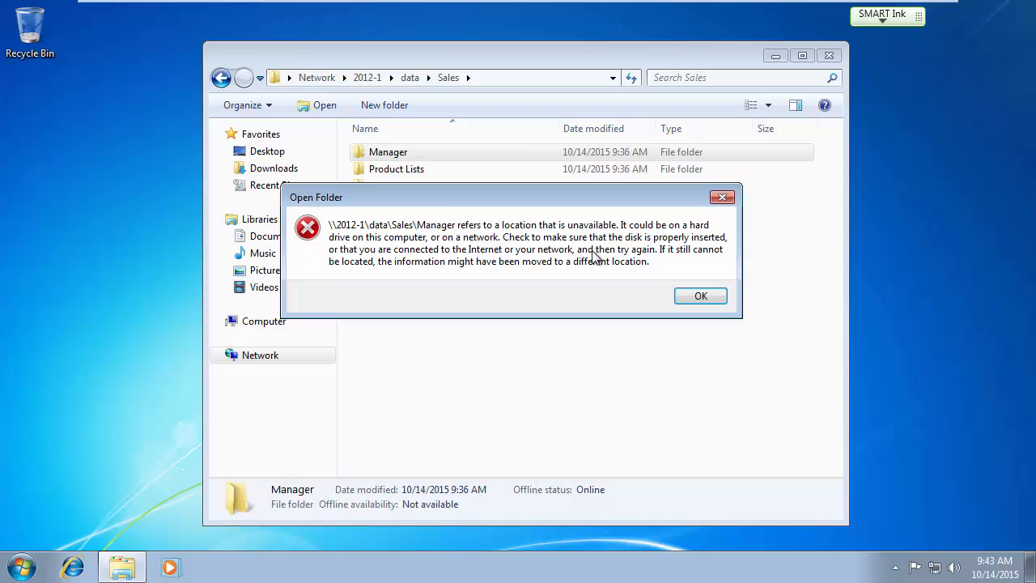
pyautogui.click(701, 296)
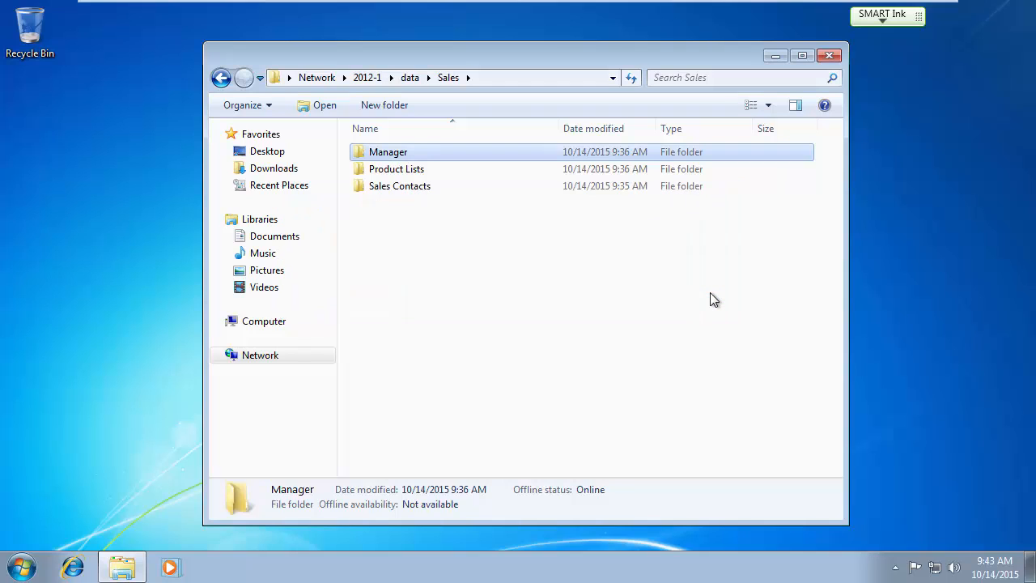
pyautogui.click(462, 315)
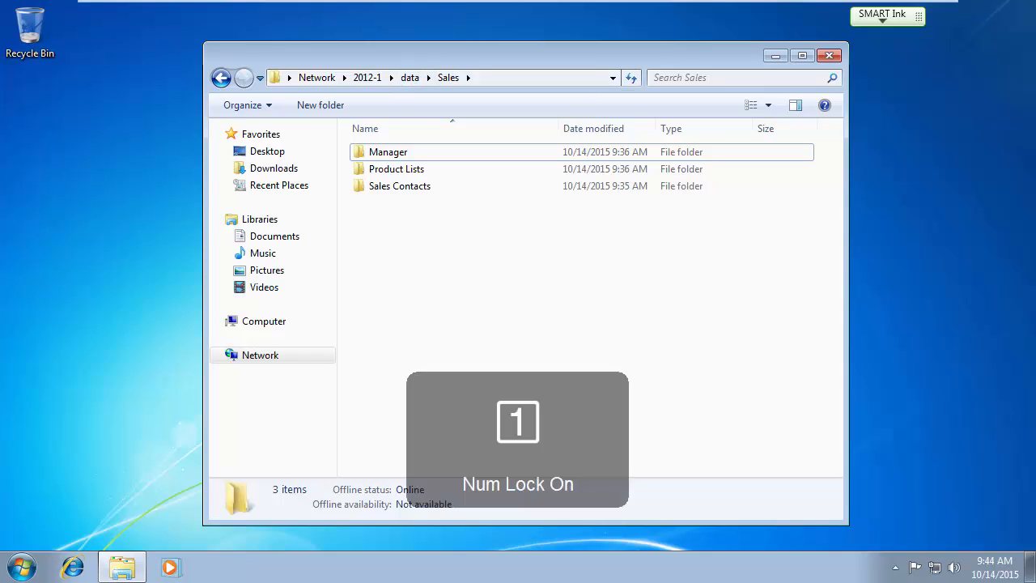
pyautogui.press('F5')
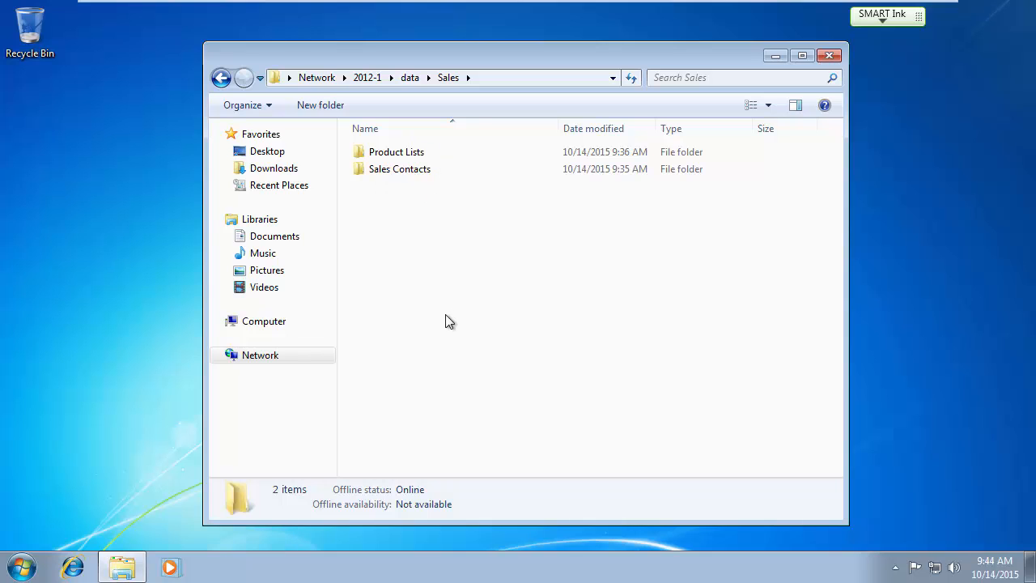
# Log off the current Windows 7 account from the Start menu's shutdown options.
pyautogui.press('Num_Lock')
pyautogui.click(22, 568)
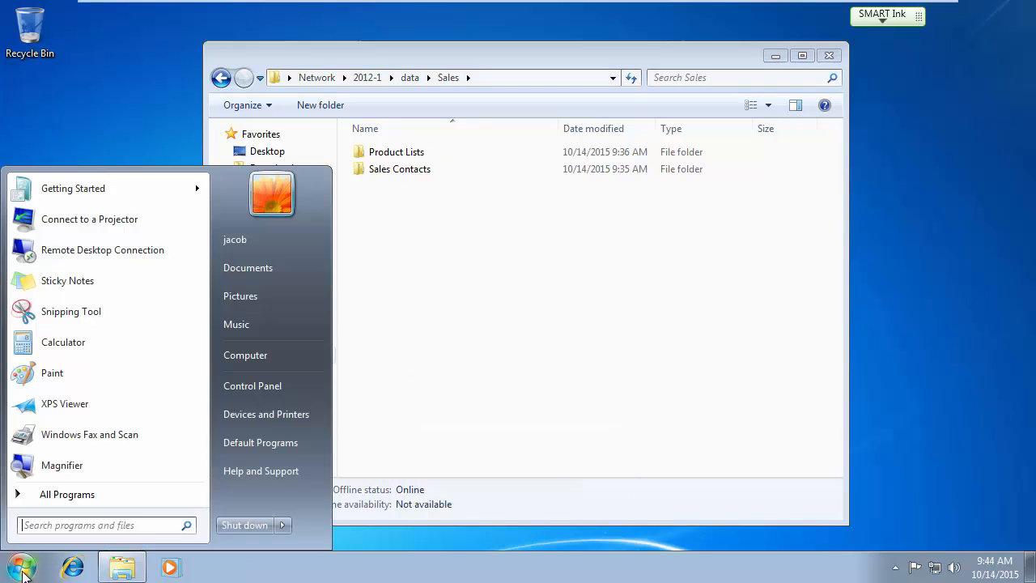
pyautogui.click(464, 329)
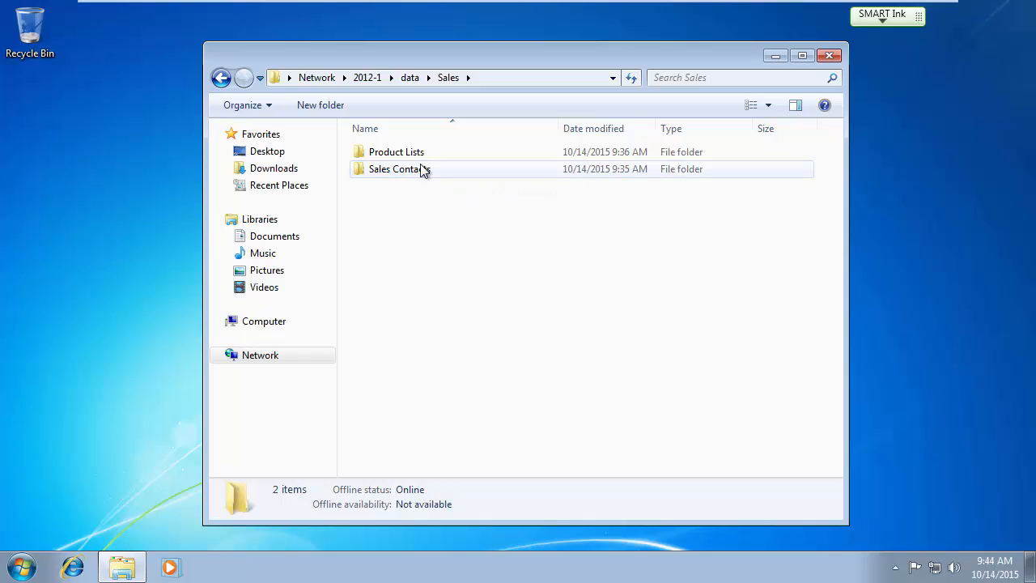
pyautogui.click(22, 567)
pyautogui.click(281, 525)
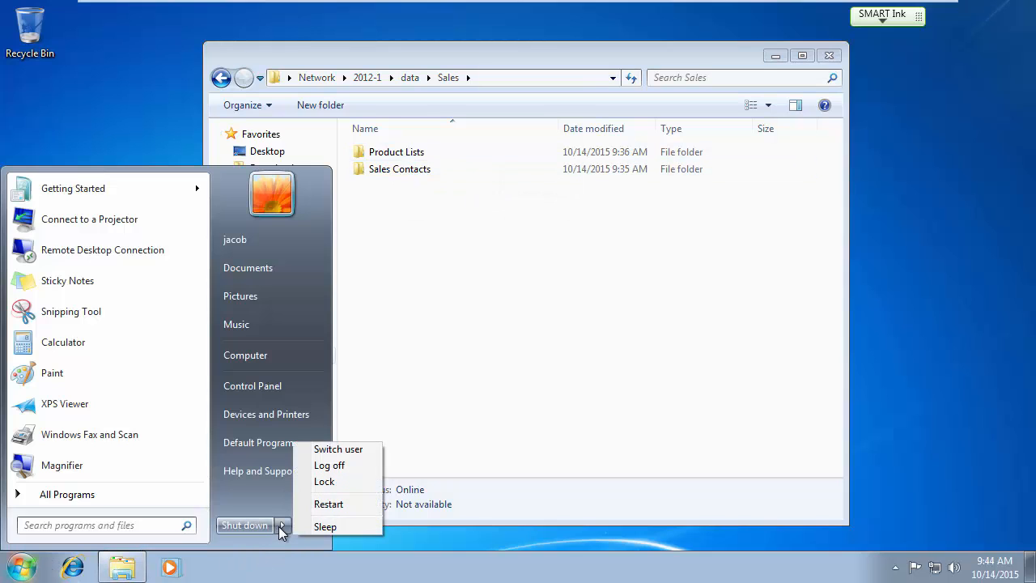
pyautogui.click(333, 469)
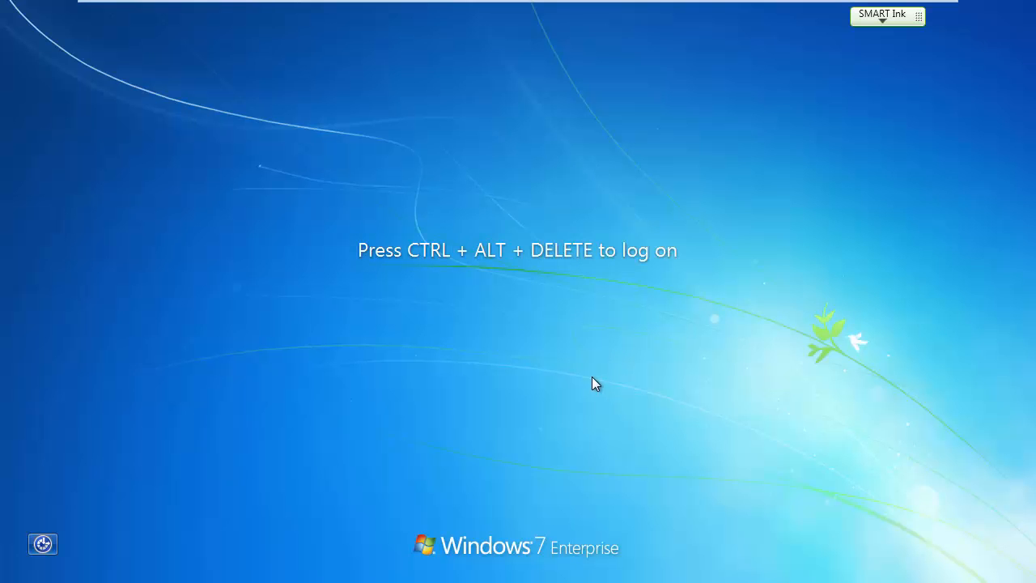
# Sign in as another domain user via Switch User > Other User, entering their user name and password.
pyautogui.hotkey('ctrl', 'alt', 'Delete')
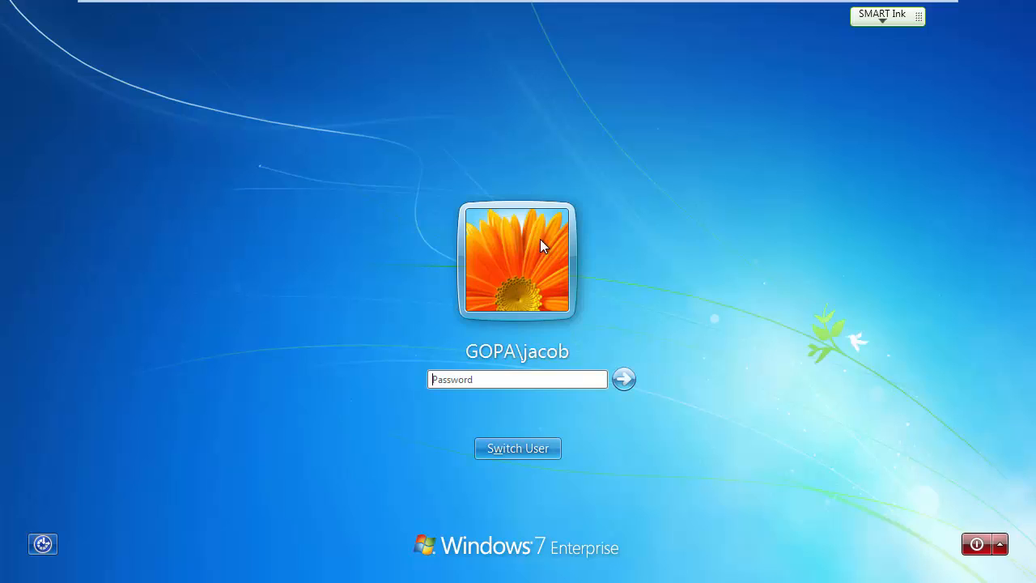
pyautogui.click(535, 447)
pyautogui.click(592, 356)
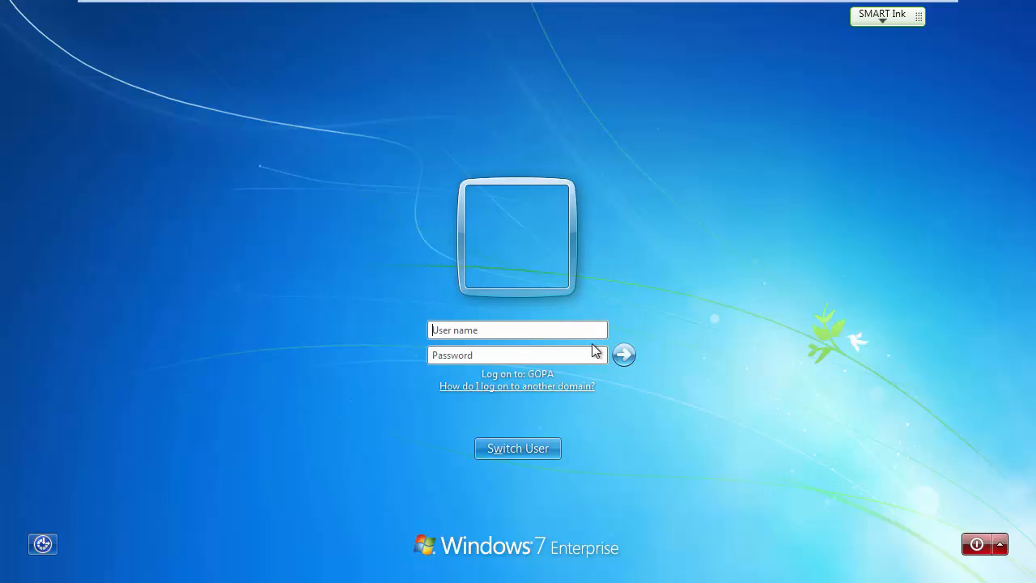
pyautogui.write('joshua')
pyautogui.click(486, 358)
pyautogui.write('****')
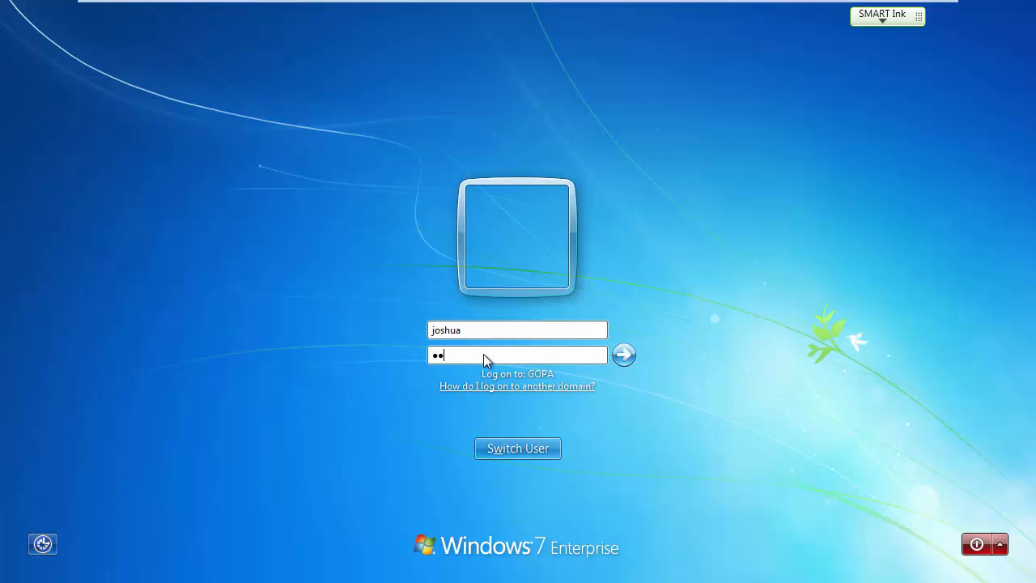
pyautogui.write('****')
pyautogui.press('Return')
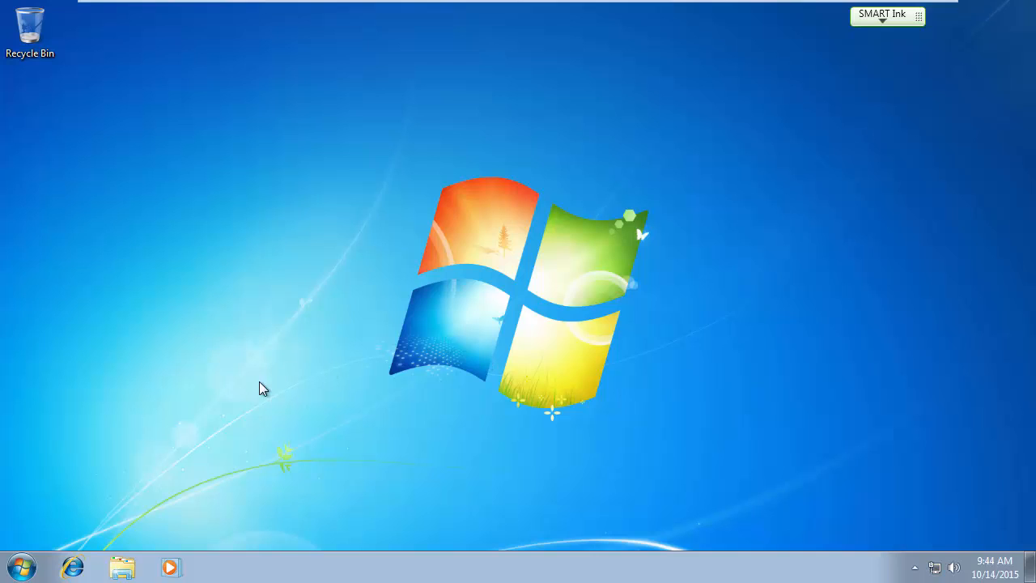
# Browse Network > 2012-1 > data > Sales, which now lists Manager, Product Lists and Sales Contacts.
pyautogui.click(123, 569)
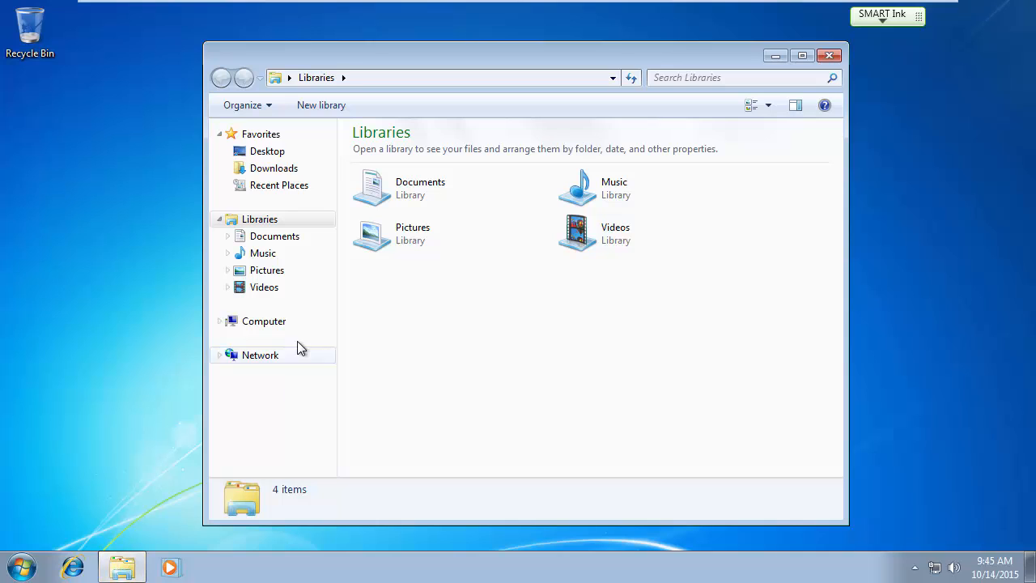
pyautogui.click(269, 359)
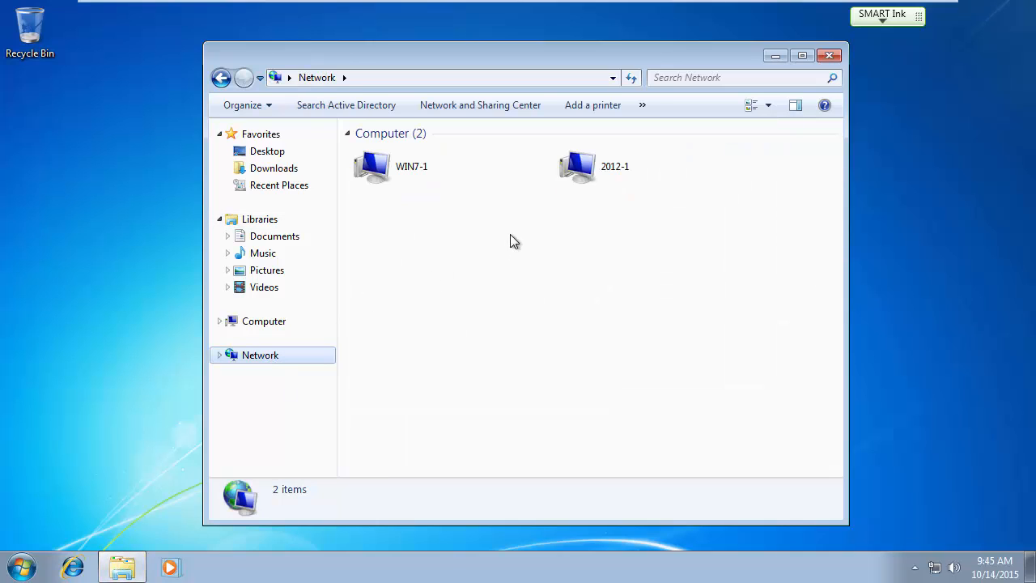
pyautogui.doubleClick(577, 168)
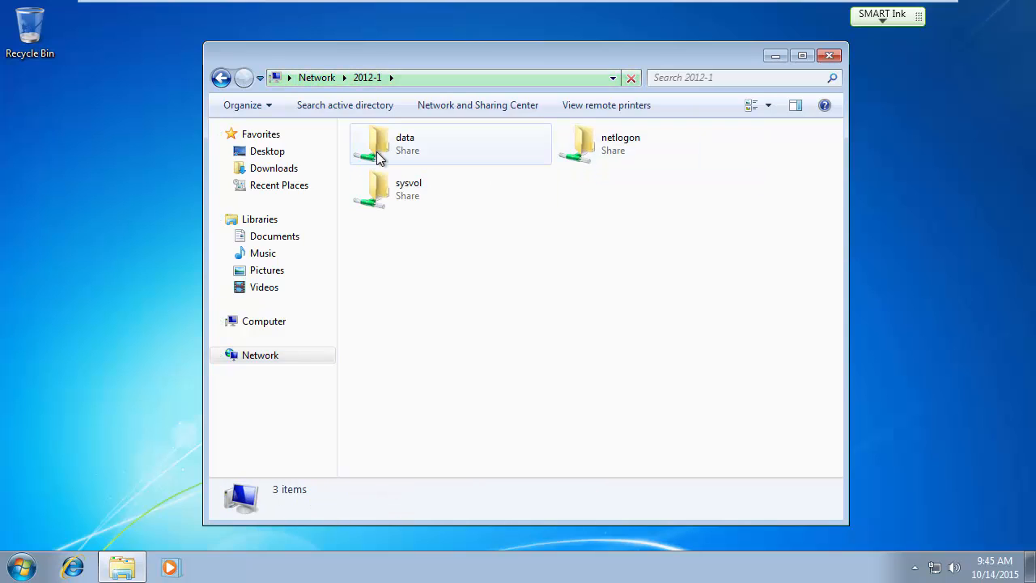
pyautogui.doubleClick(398, 150)
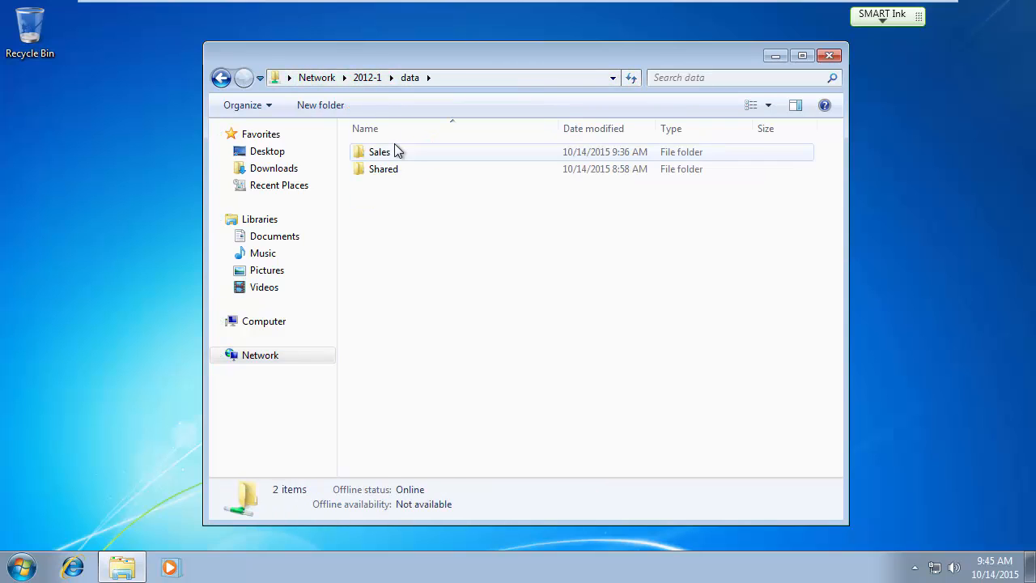
pyautogui.doubleClick(385, 155)
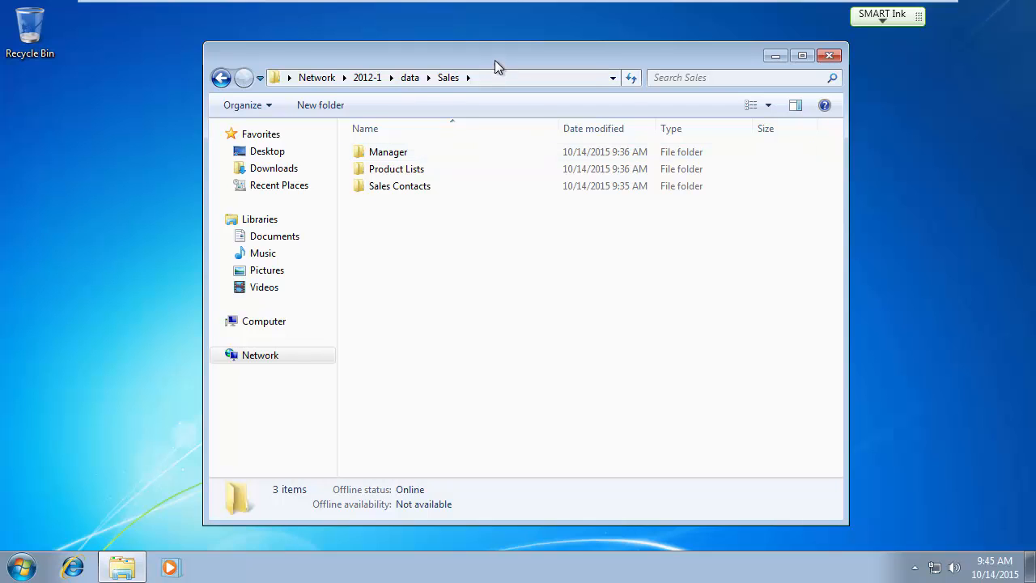
pyautogui.moveTo(494, 59); pyautogui.dragTo(458, 49)
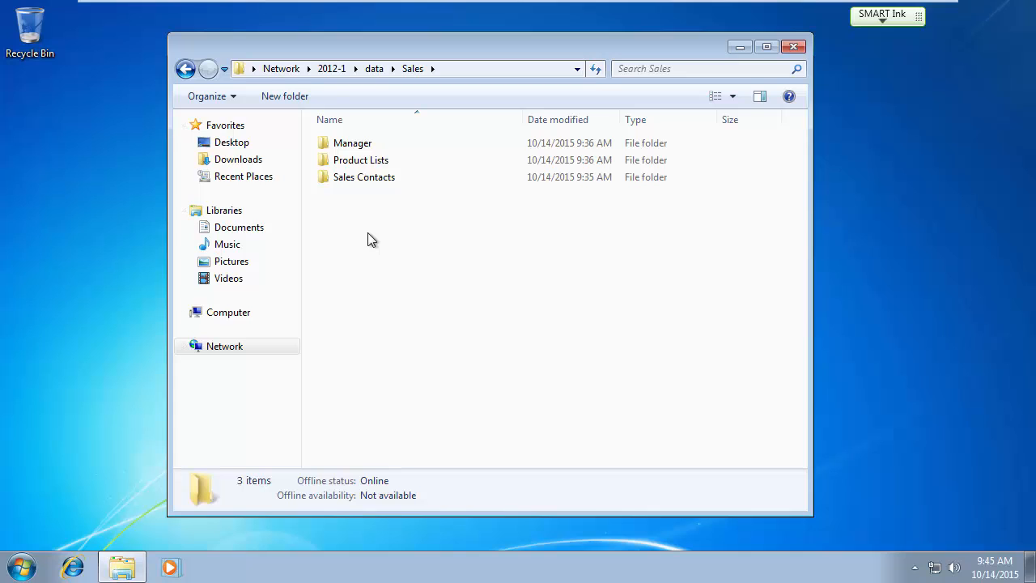
pyautogui.press('Num_Lock')
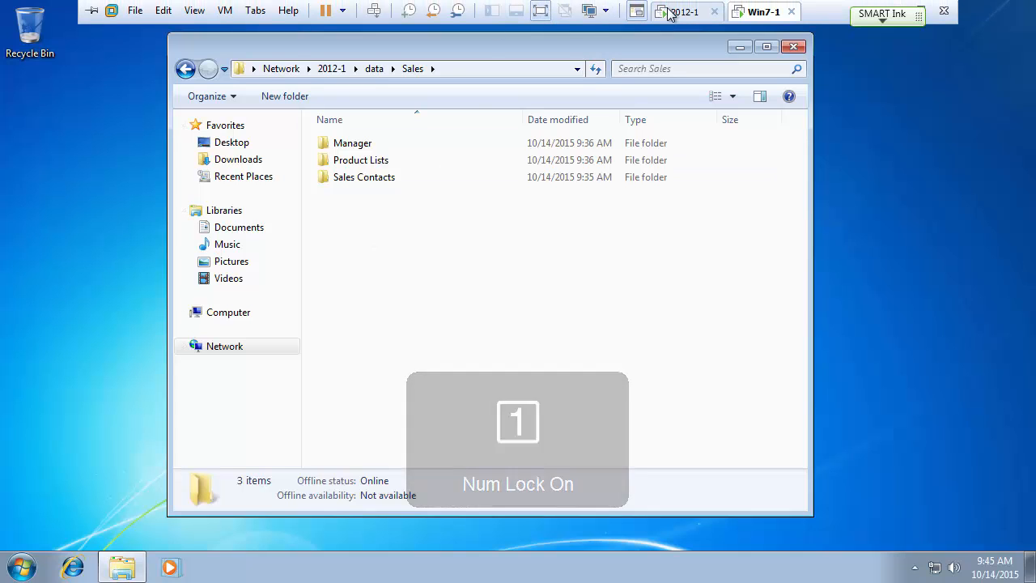
# On the 2012-1 server, open Active Directory Users and Computers at the Sales > East unit.
pyautogui.click(669, 12)
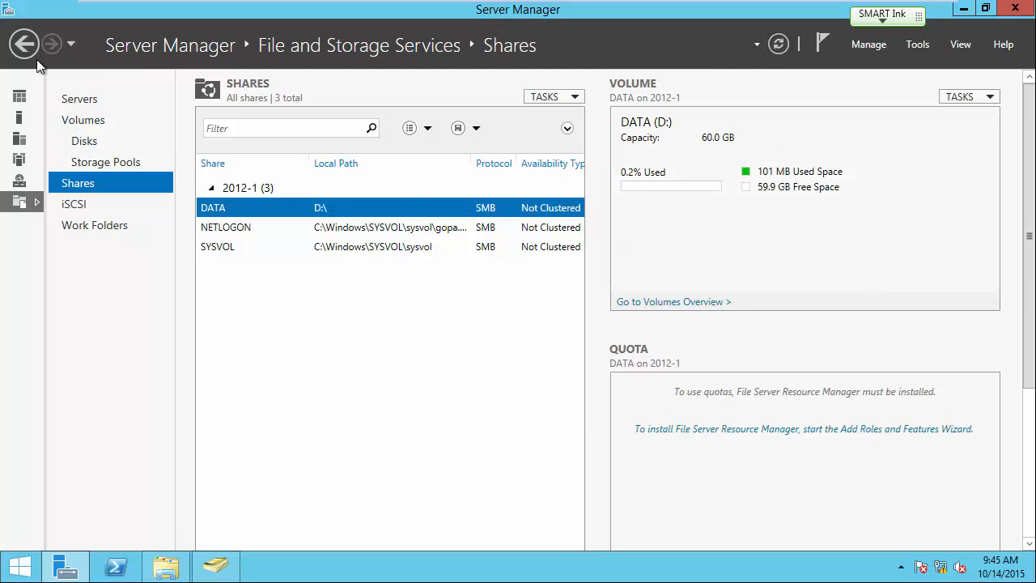
pyautogui.click(21, 96)
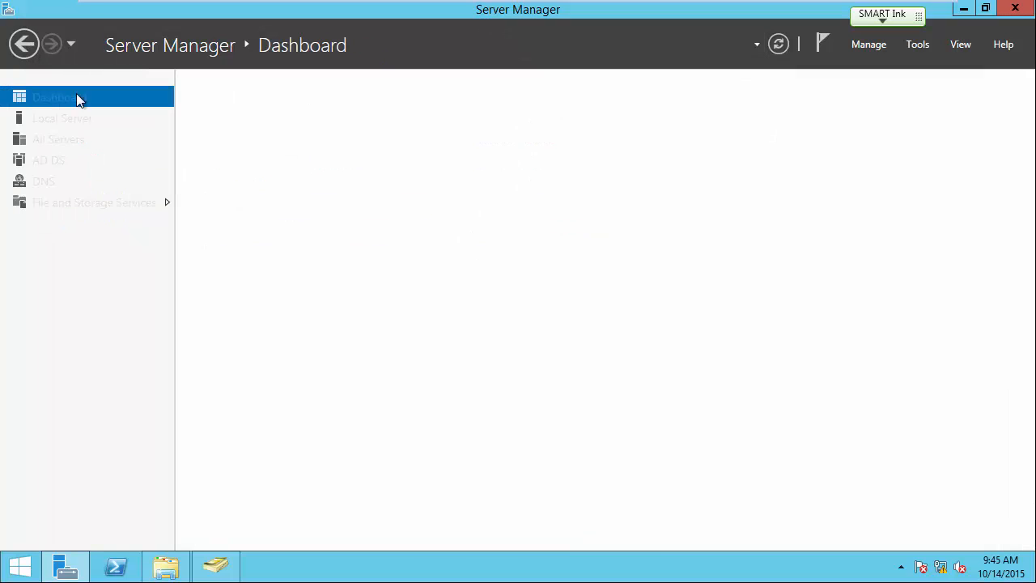
pyautogui.click(917, 44)
pyautogui.click(892, 135)
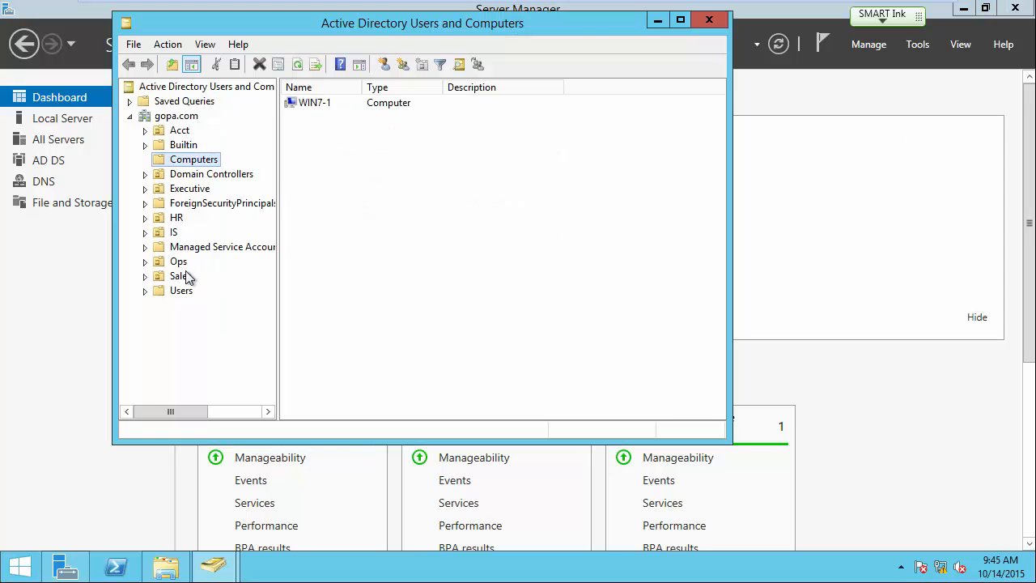
pyautogui.doubleClick(179, 277)
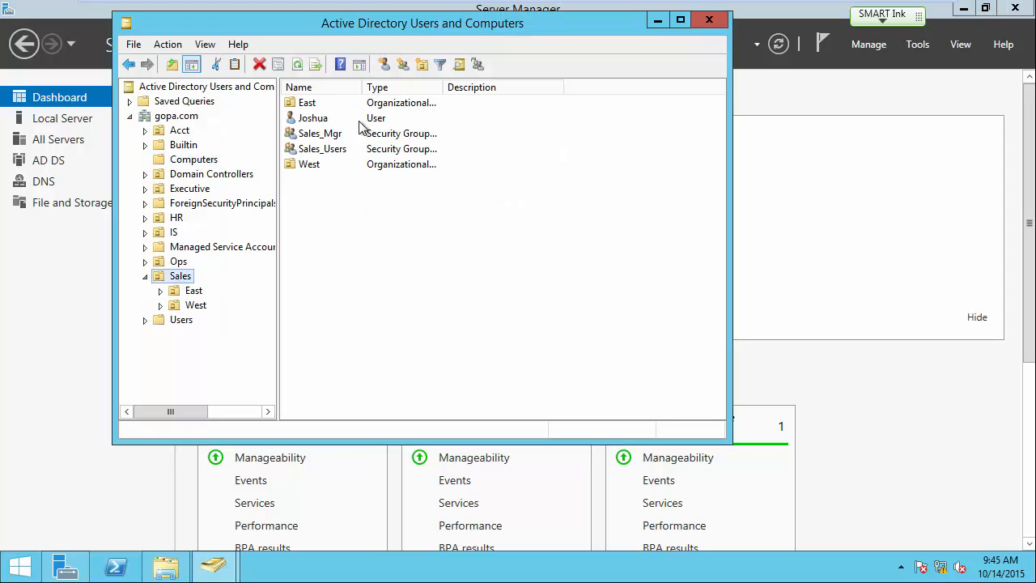
pyautogui.doubleClick(308, 105)
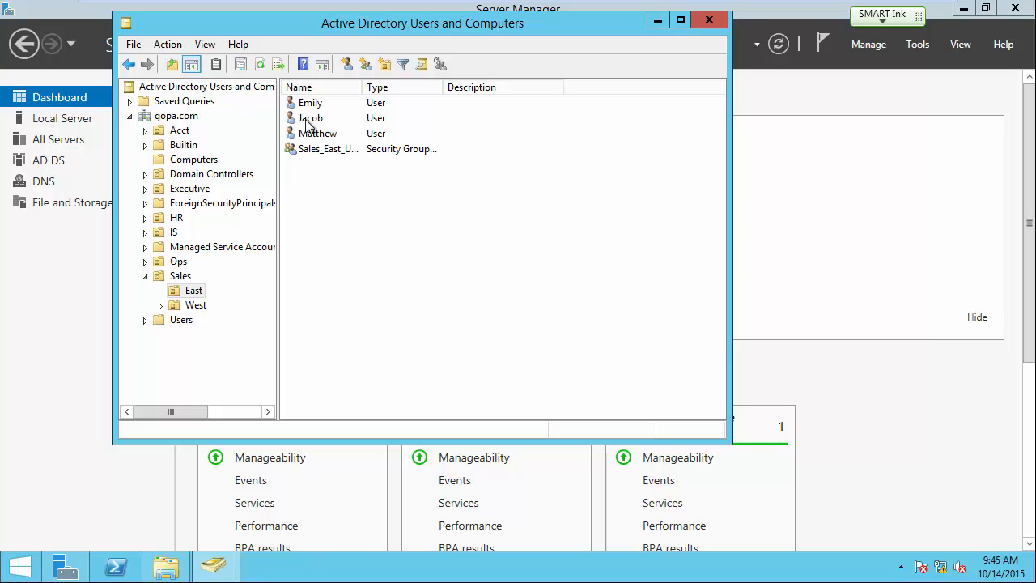
# Add the second East user to the Sales_Mgr group, then return to the Windows 7 VM.
pyautogui.rightClick(308, 122)
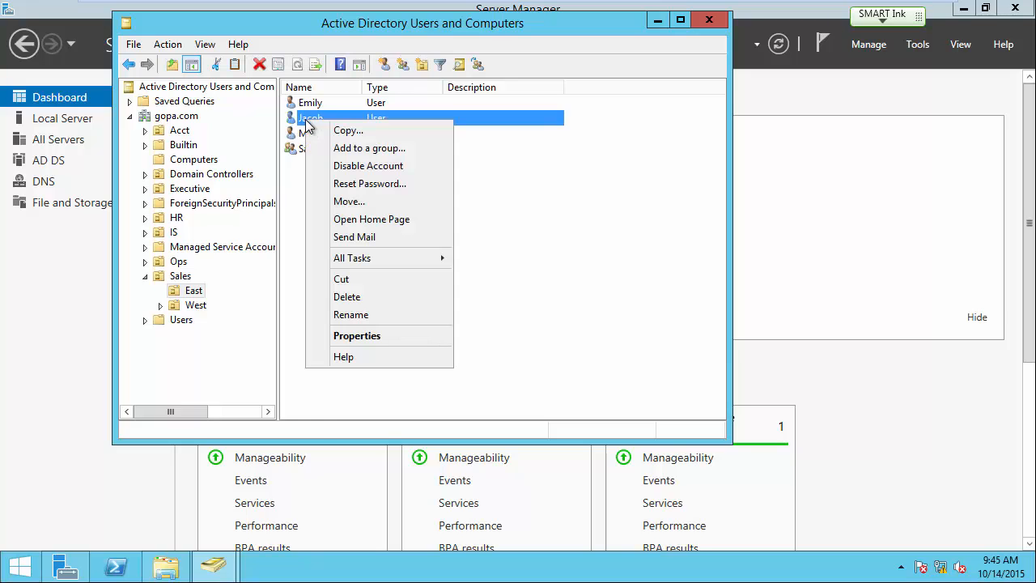
pyautogui.click(343, 150)
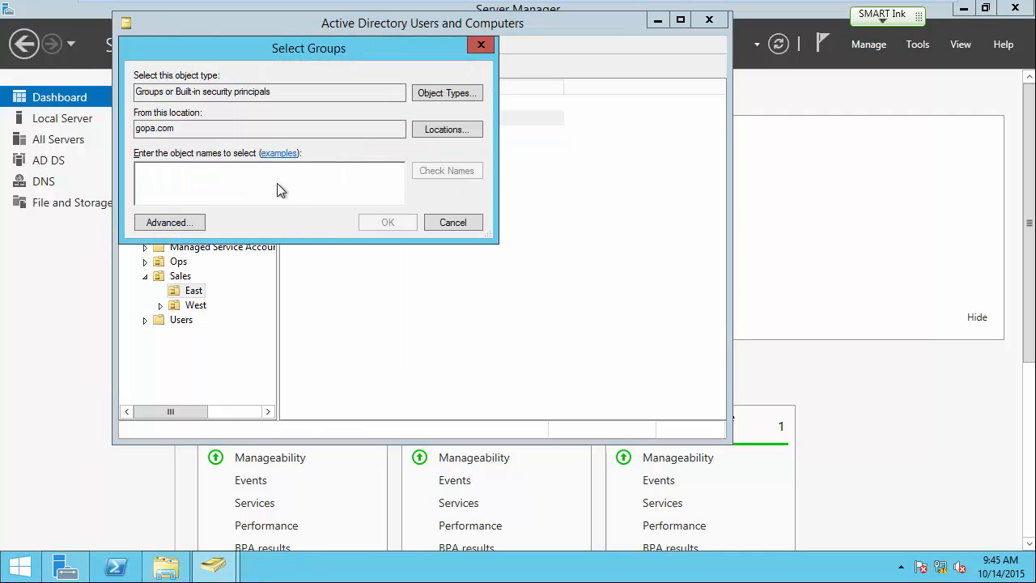
pyautogui.write('sales')
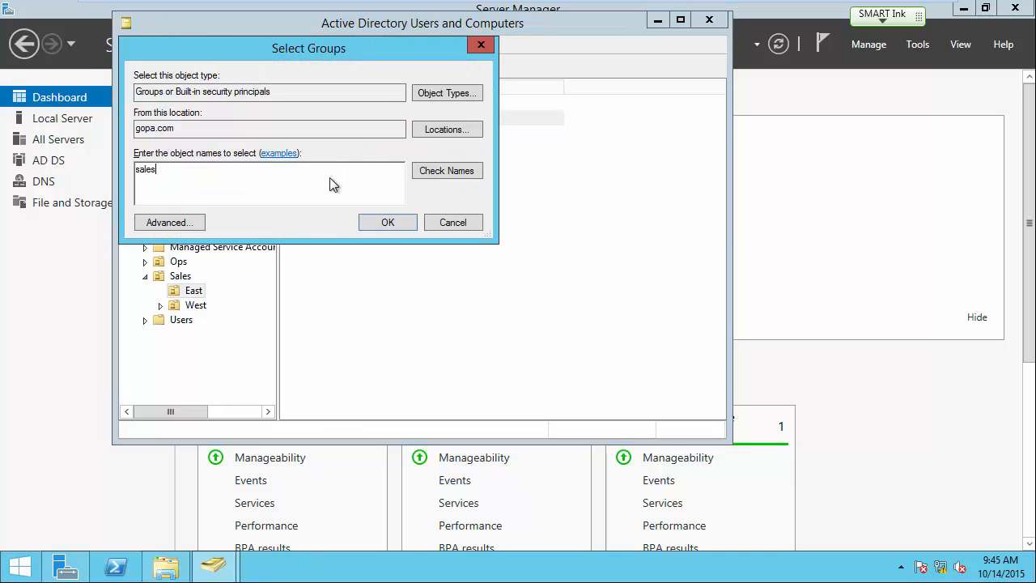
pyautogui.click(433, 170)
pyautogui.click(215, 186)
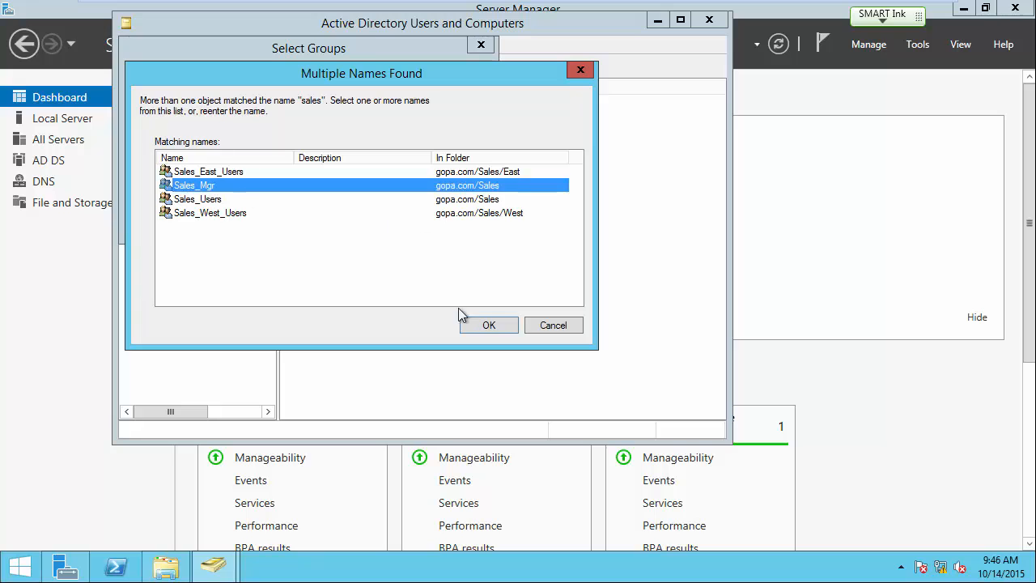
pyautogui.click(485, 323)
pyautogui.click(401, 224)
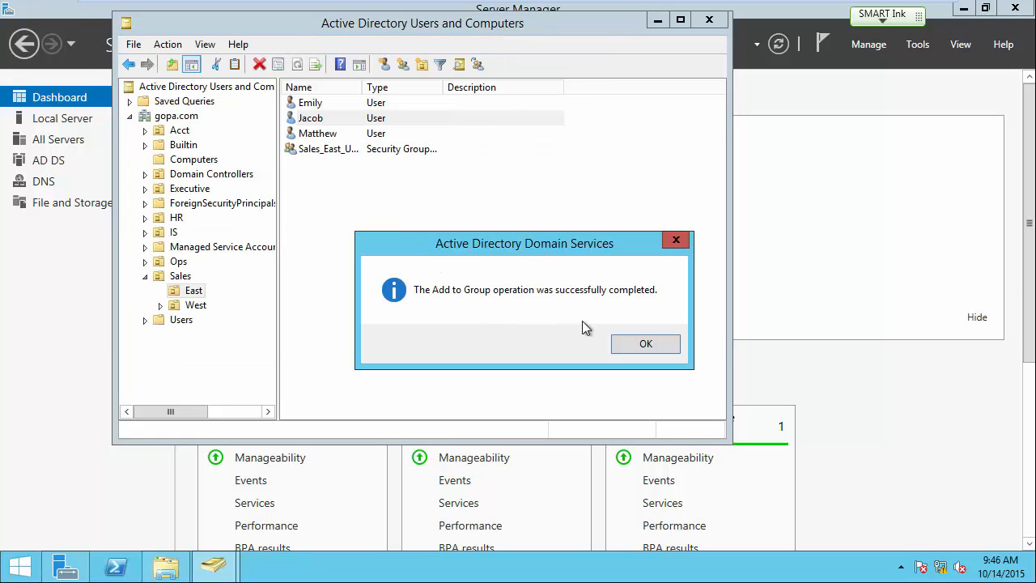
pyautogui.click(660, 347)
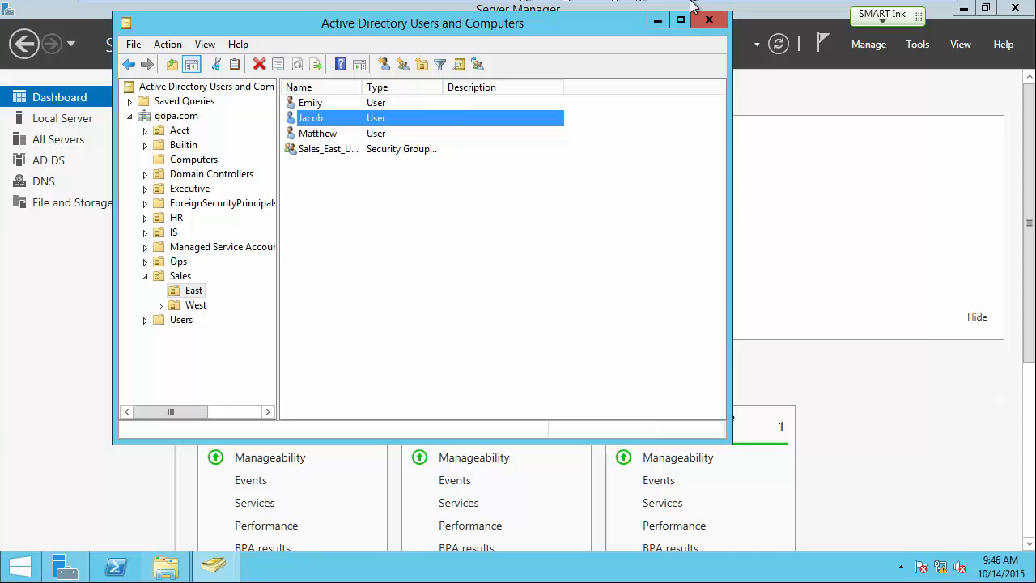
pyautogui.moveTo(691, 7)
pyautogui.click(760, 11)
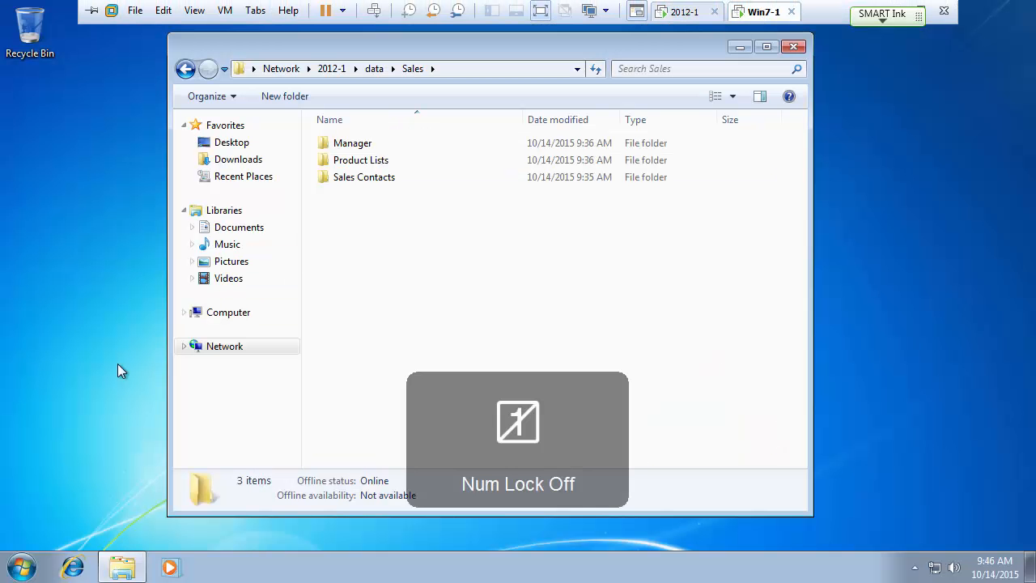
# Log off the current Windows 7 user from the Start menu.
pyautogui.click(22, 567)
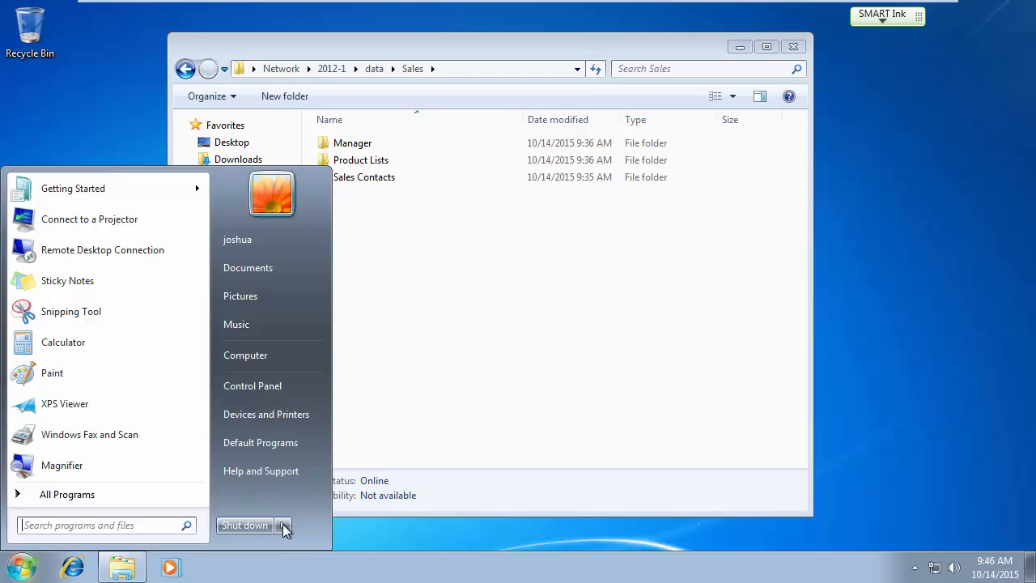
pyautogui.moveTo(284, 528)
pyautogui.click(334, 466)
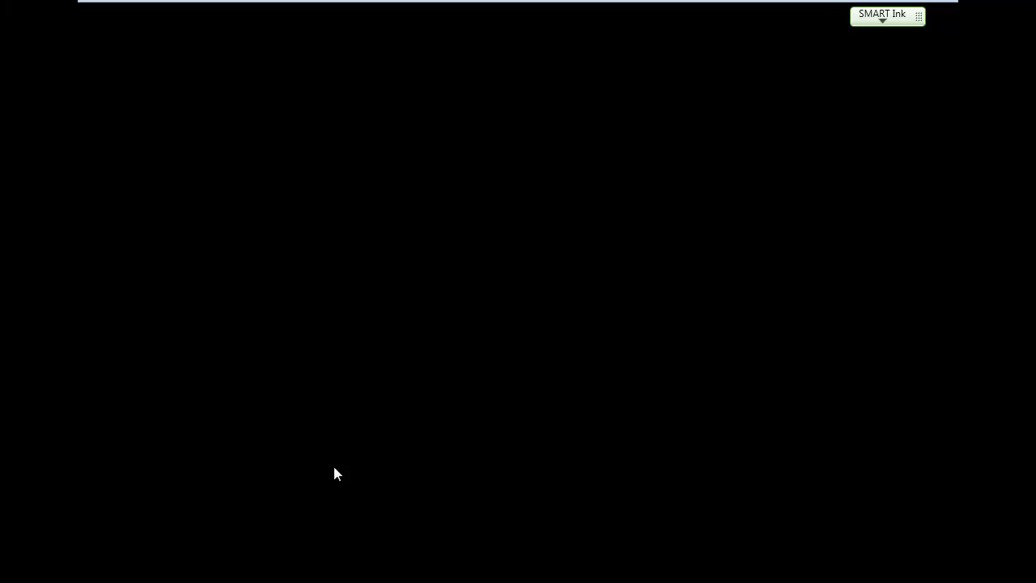
# Sign in as a different domain user through Other User, entering their user name and password.
pyautogui.hotkey('ctrl', 'alt', 'Delete')
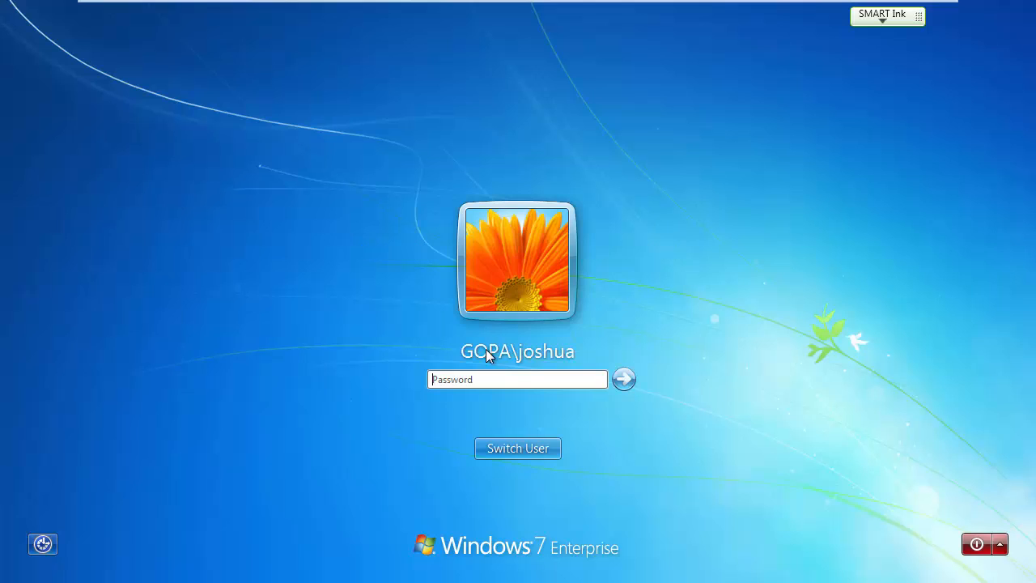
pyautogui.click(537, 451)
pyautogui.click(588, 342)
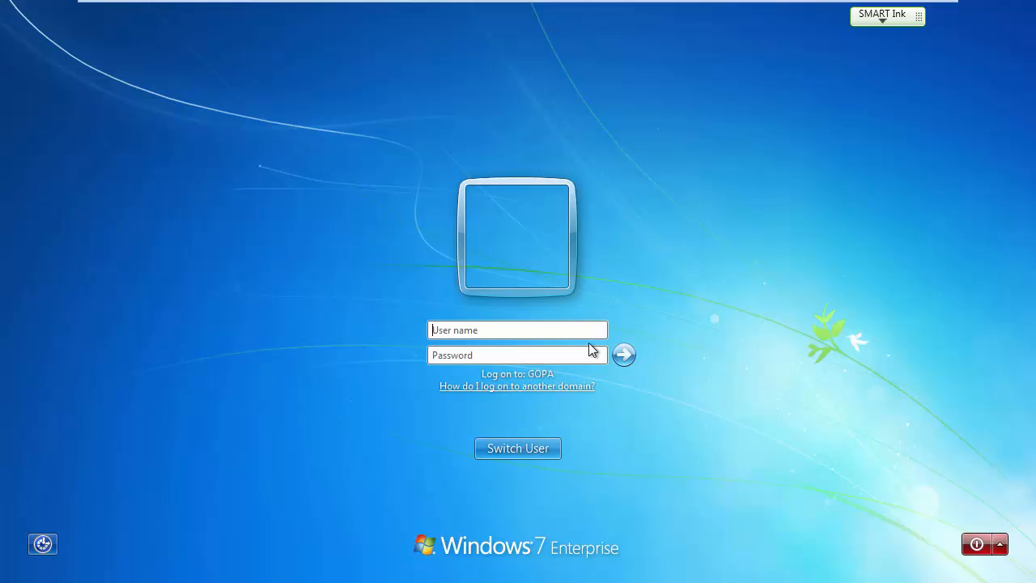
pyautogui.write('jab')
pyautogui.press('BackSpace')
pyautogui.press('BackSpace')
pyautogui.write('acob')
pyautogui.press('Tab')
pyautogui.write('••••••••')
pyautogui.press('Return')
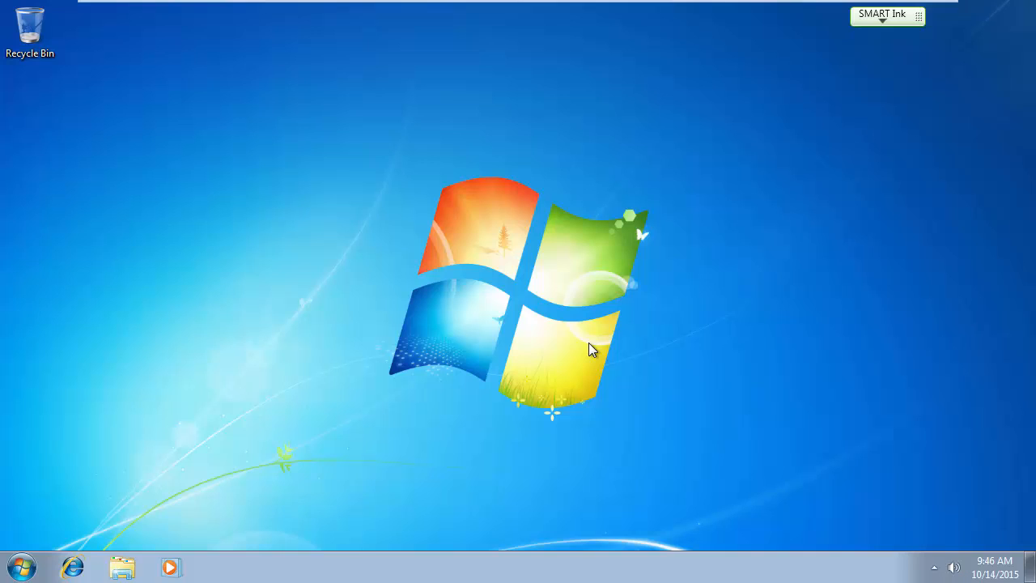
# Browse in Explorer to 2012-1\data\Sales\Manager.
pyautogui.press('Num_Lock')
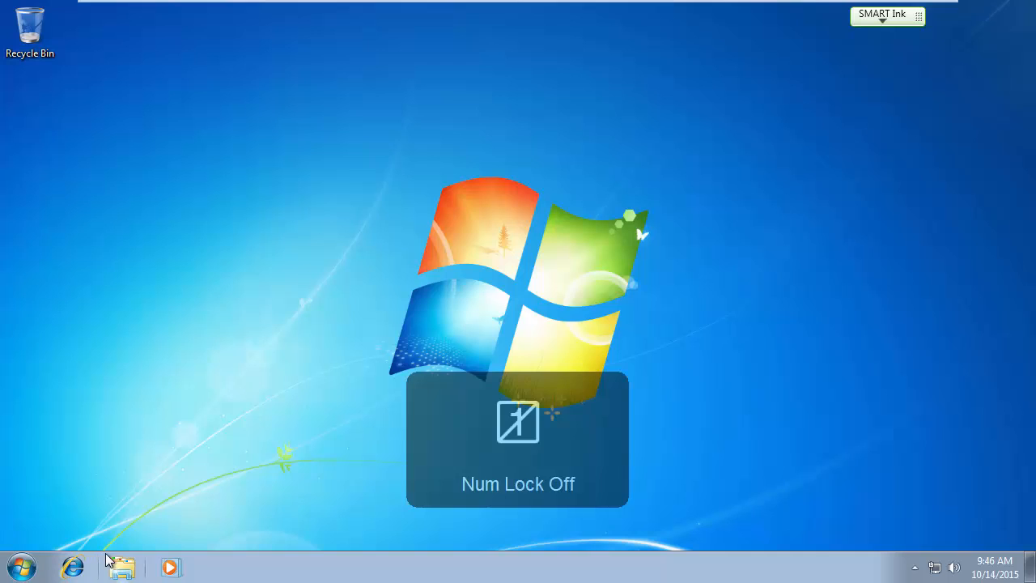
pyautogui.click(121, 566)
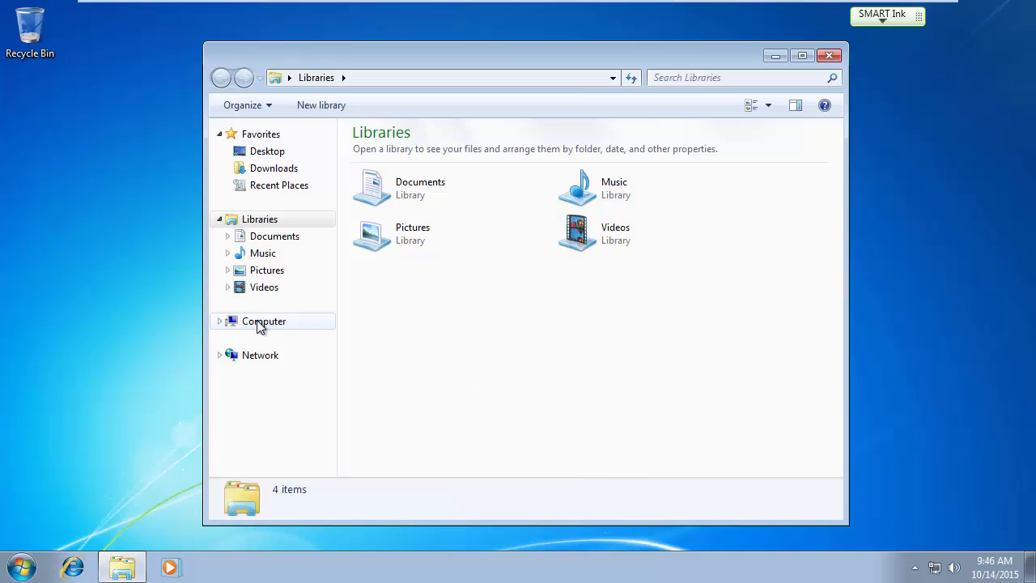
pyautogui.click(257, 354)
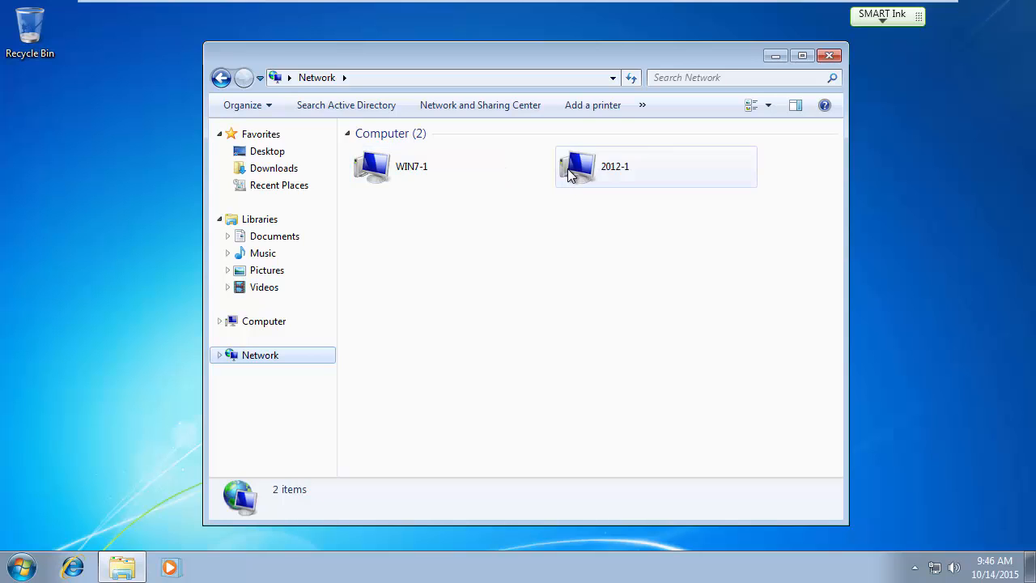
pyautogui.doubleClick(570, 170)
pyautogui.doubleClick(389, 150)
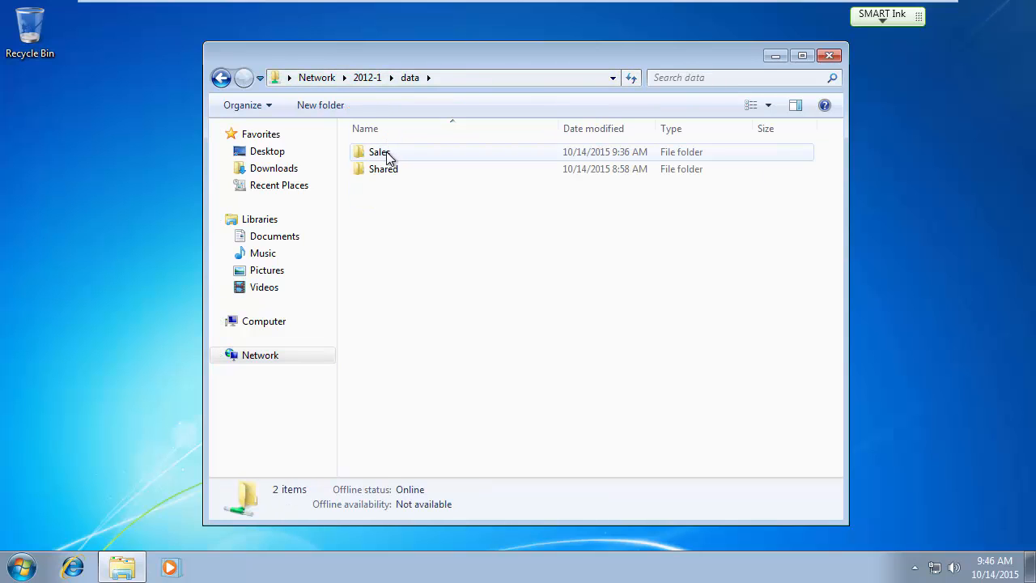
pyautogui.doubleClick(387, 151)
pyautogui.doubleClick(387, 154)
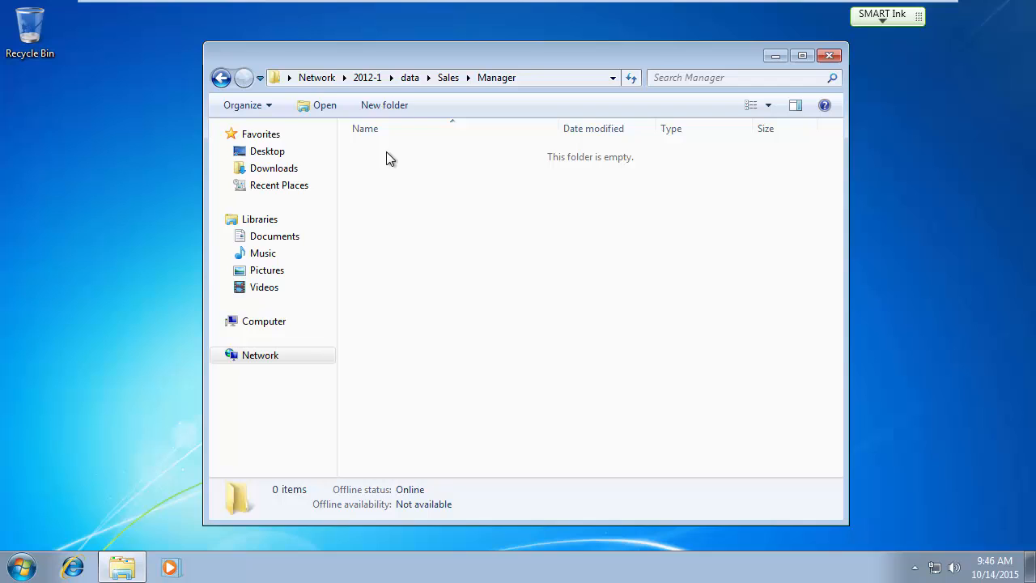
# Create a 'Special Promotional Event' folder in Manager, then go back up to Sales.
pyautogui.rightClick(457, 253)
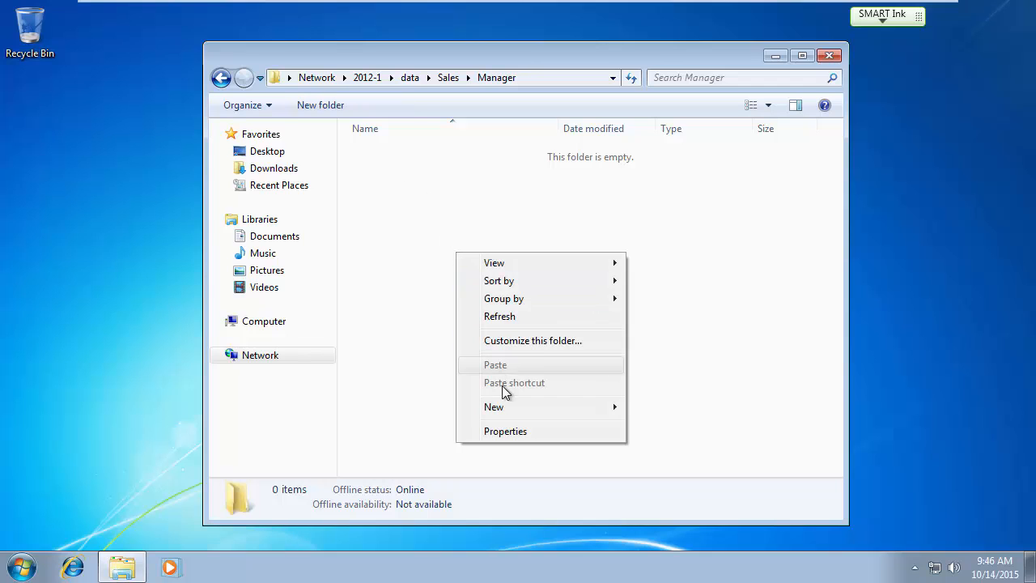
pyautogui.moveTo(506, 407)
pyautogui.click(694, 404)
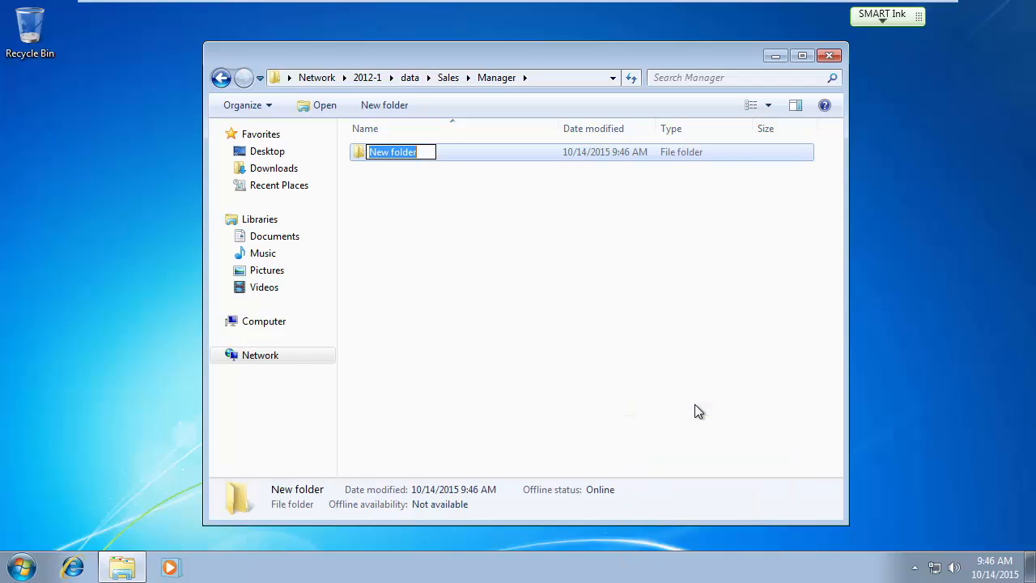
pyautogui.write('Spe')
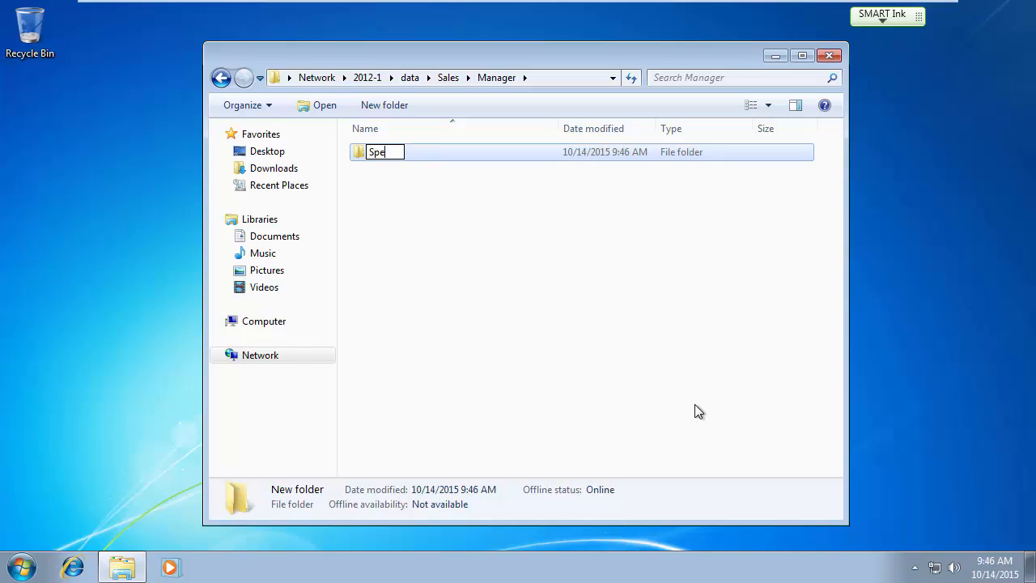
pyautogui.write('cial Promotaio')
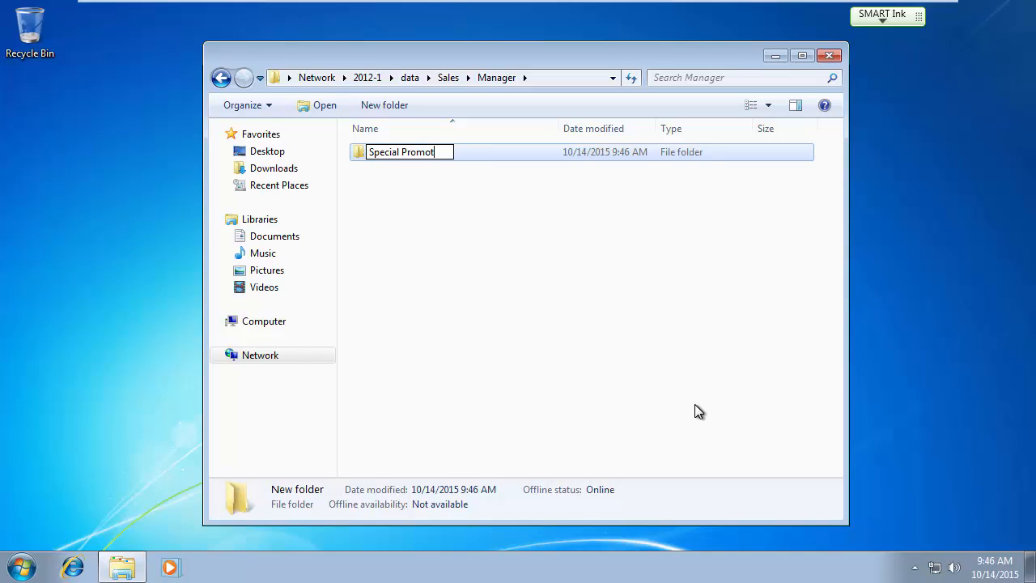
pyautogui.press('BackSpace')
pyautogui.press('BackSpace')
pyautogui.press('BackSpace')
pyautogui.write('ional Event')
pyautogui.press('Return')
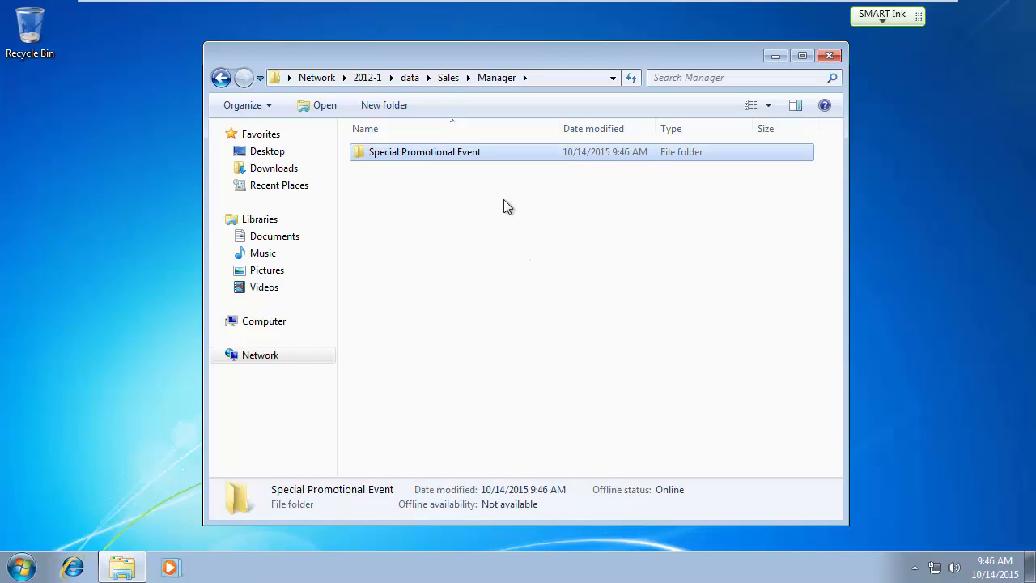
pyautogui.click(447, 77)
pyautogui.moveTo(647, 5)
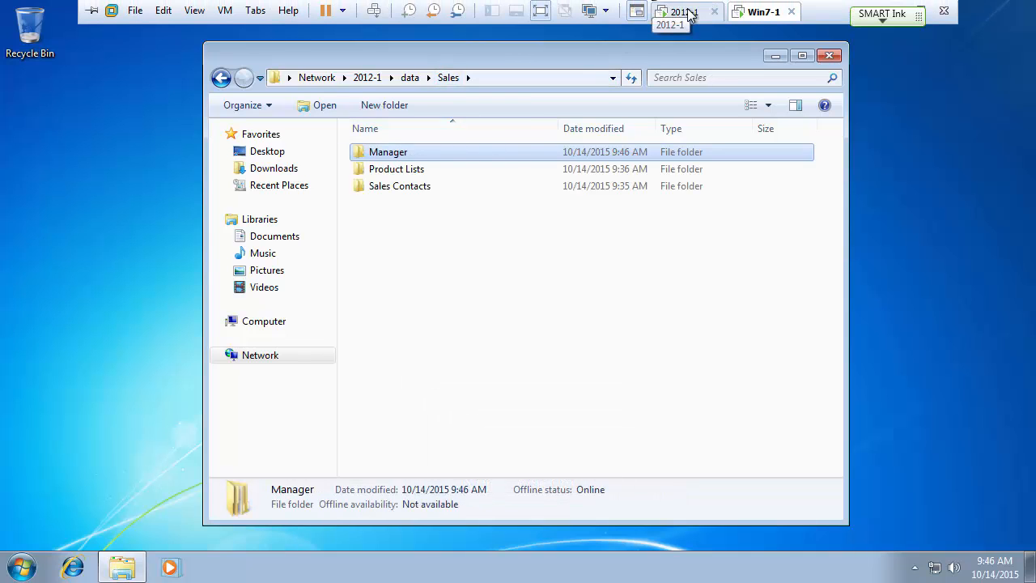
# On the server, remove the Sales_Mgr membership from the East user's Member Of list and apply with OK.
pyautogui.click(683, 12)
pyautogui.doubleClick(315, 119)
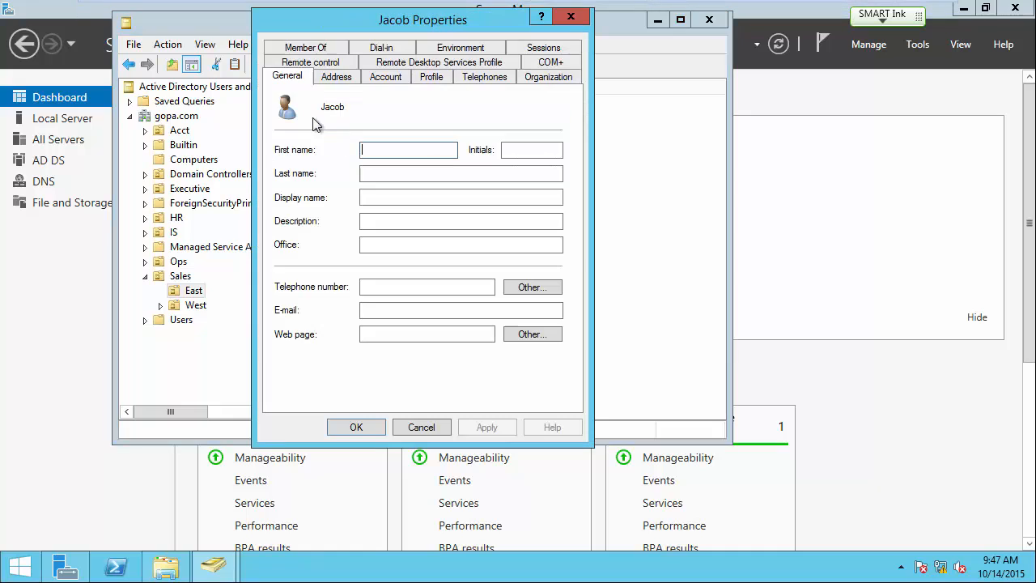
pyautogui.click(314, 49)
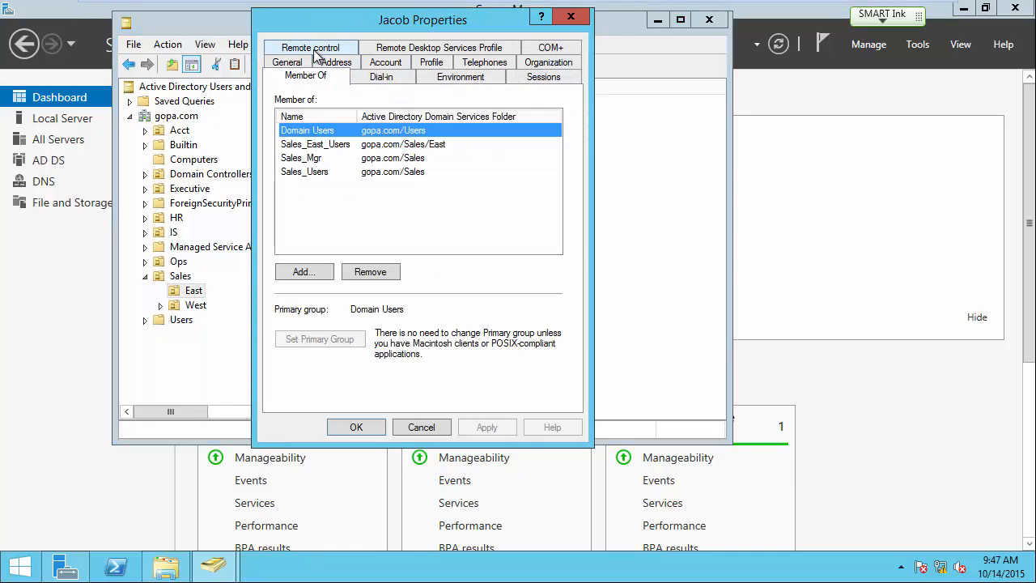
pyautogui.click(311, 161)
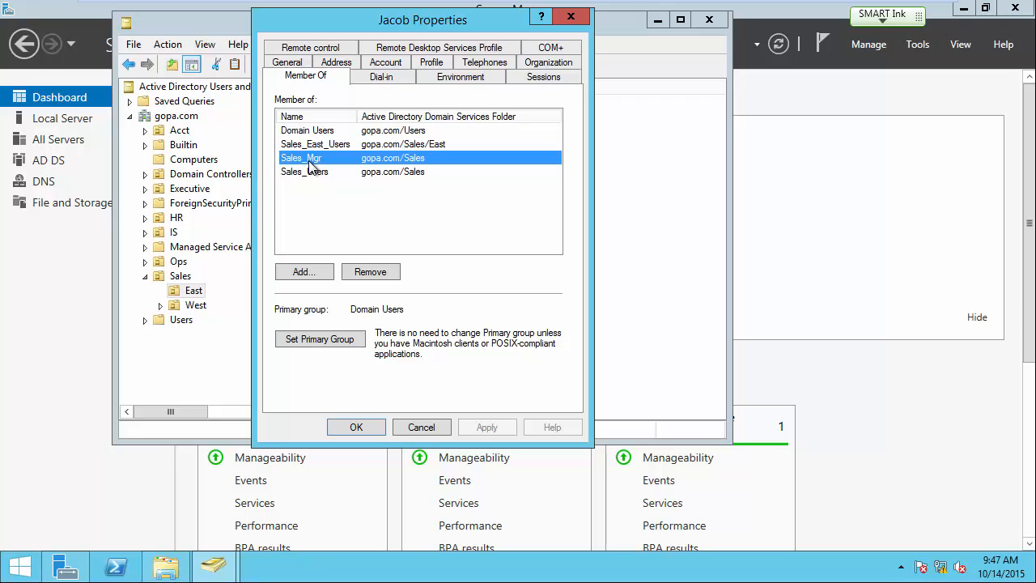
pyautogui.click(372, 279)
pyautogui.click(561, 346)
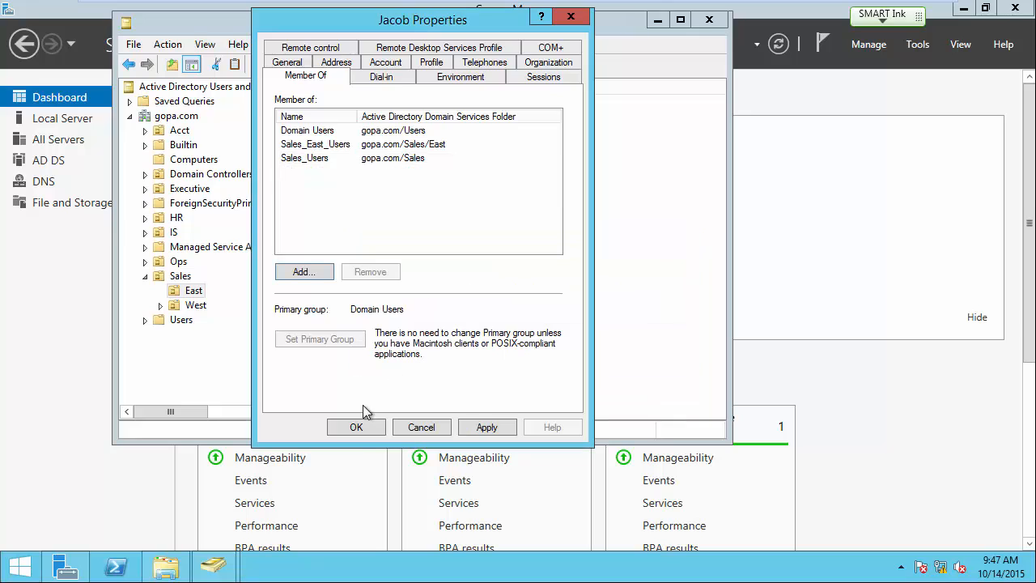
pyautogui.click(356, 426)
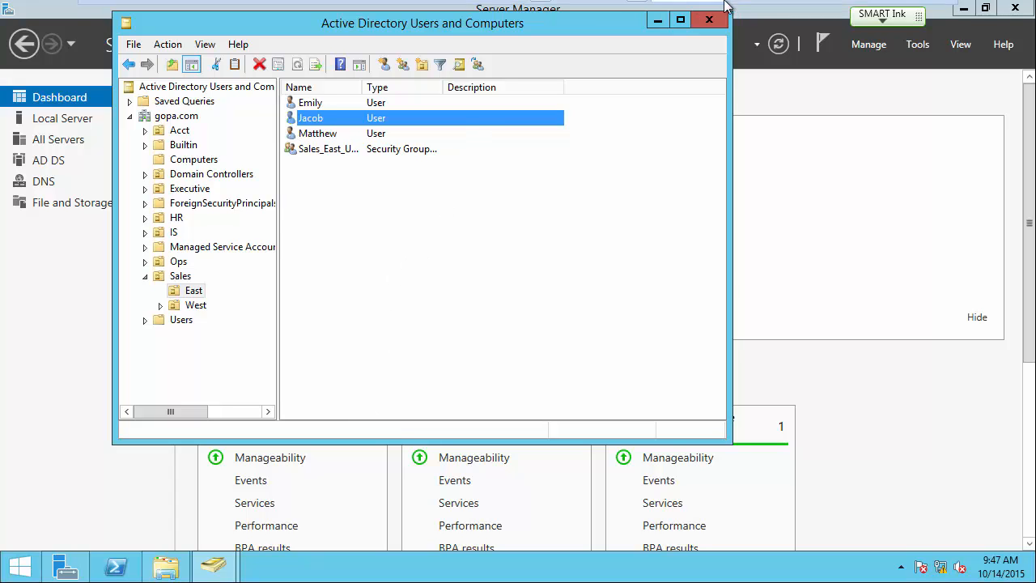
# On Windows 7, reopen Sales from the data share twice; Manager, Product Lists and Sales Contacts remain.
pyautogui.moveTo(726, 6)
pyautogui.click(756, 11)
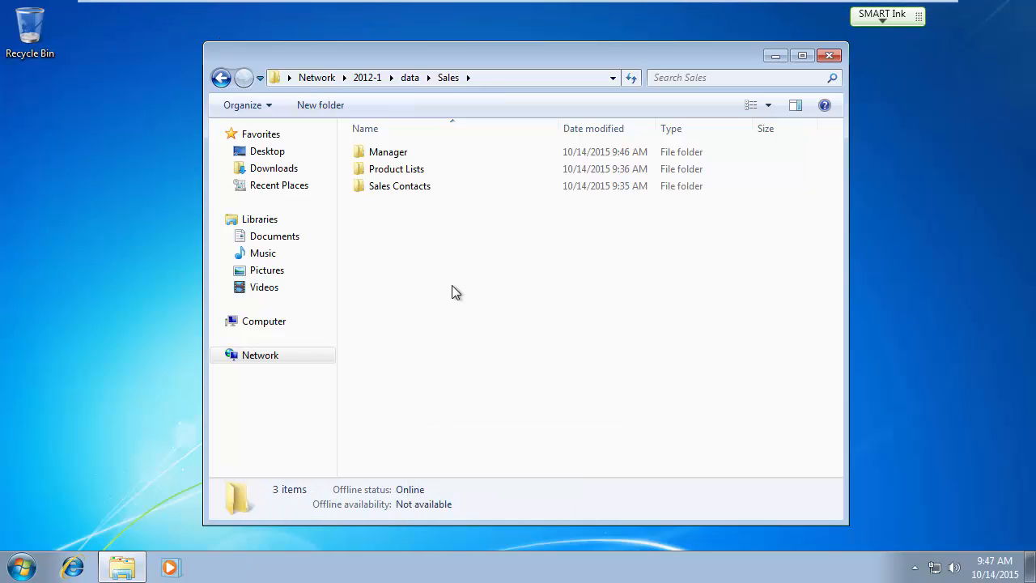
pyautogui.click(409, 78)
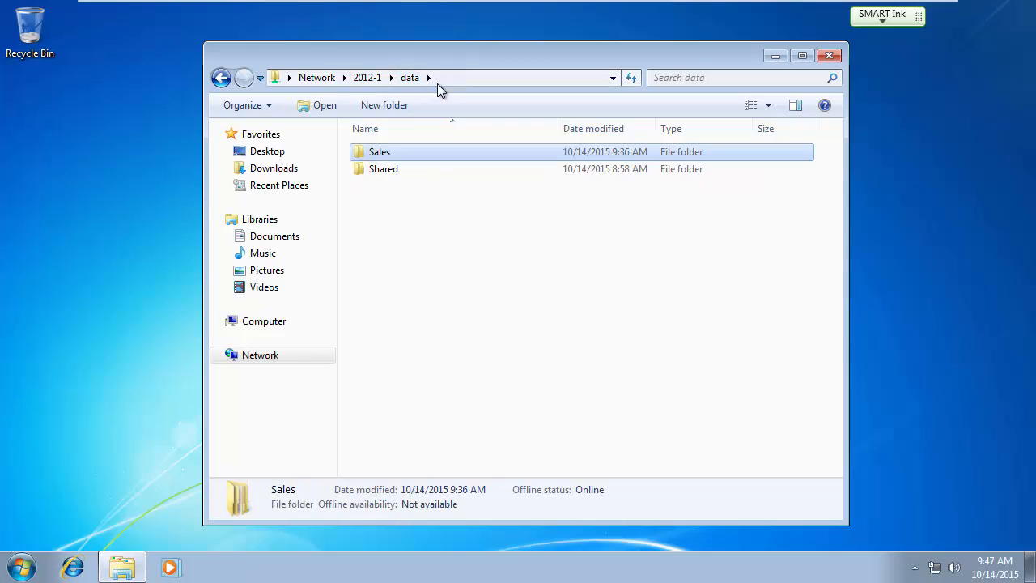
pyautogui.doubleClick(384, 153)
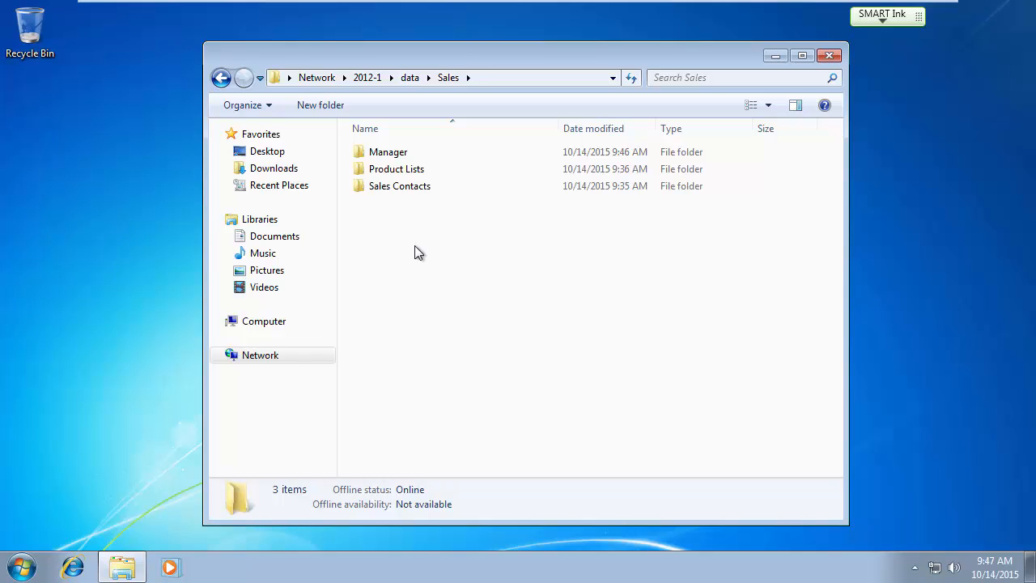
pyautogui.click(409, 78)
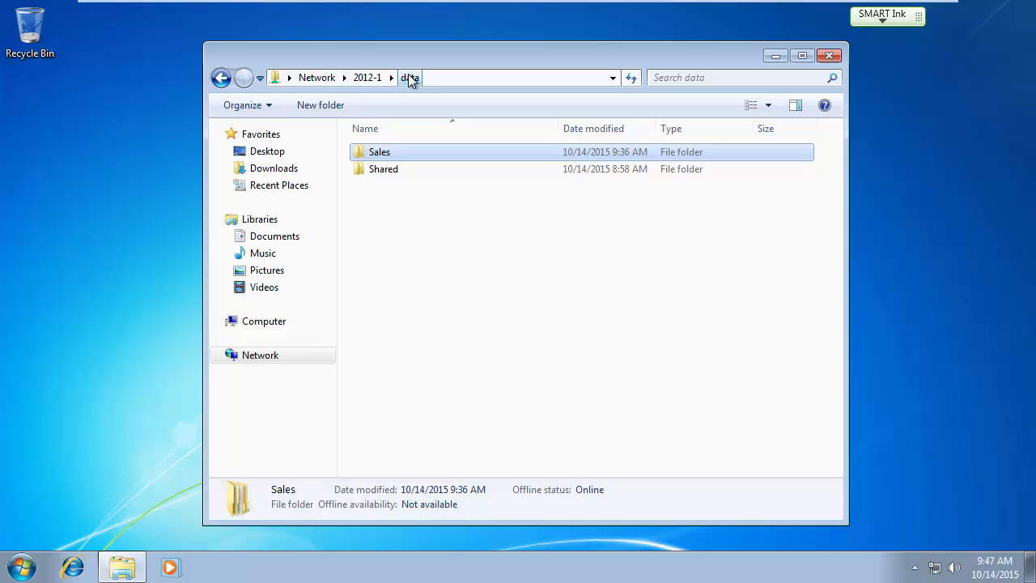
pyautogui.doubleClick(376, 154)
# Log the domain user off Windows 7 from the Start menu's shutdown options.
pyautogui.click(23, 567)
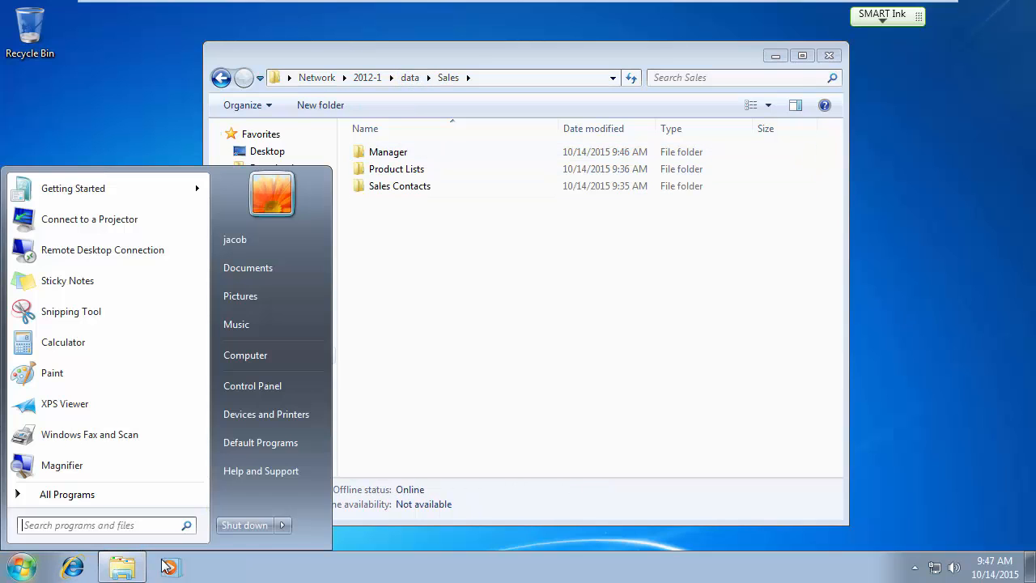
pyautogui.click(282, 529)
pyautogui.click(352, 466)
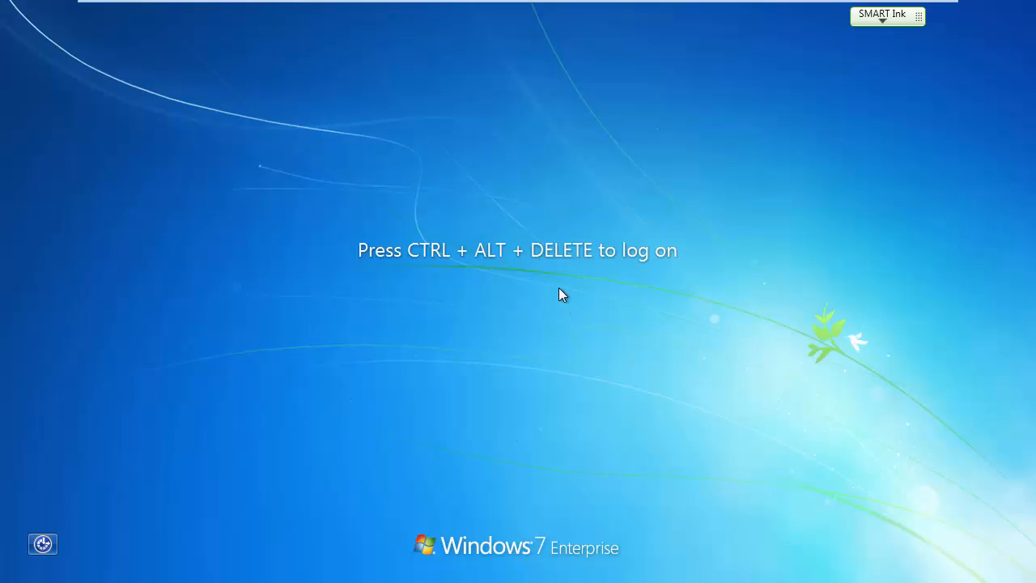
# Sign back in with the user's password, retrying after an incorrect-password message.
pyautogui.hotkey('ctrl', 'alt', 'Delete')
pyautogui.write('•••••••')
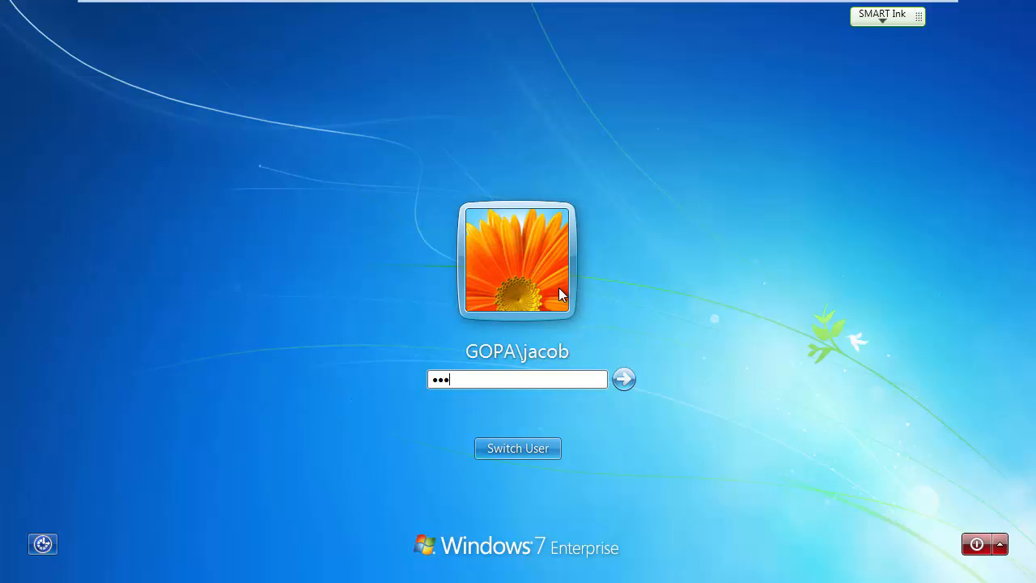
pyautogui.write('•')
pyautogui.press('Return')
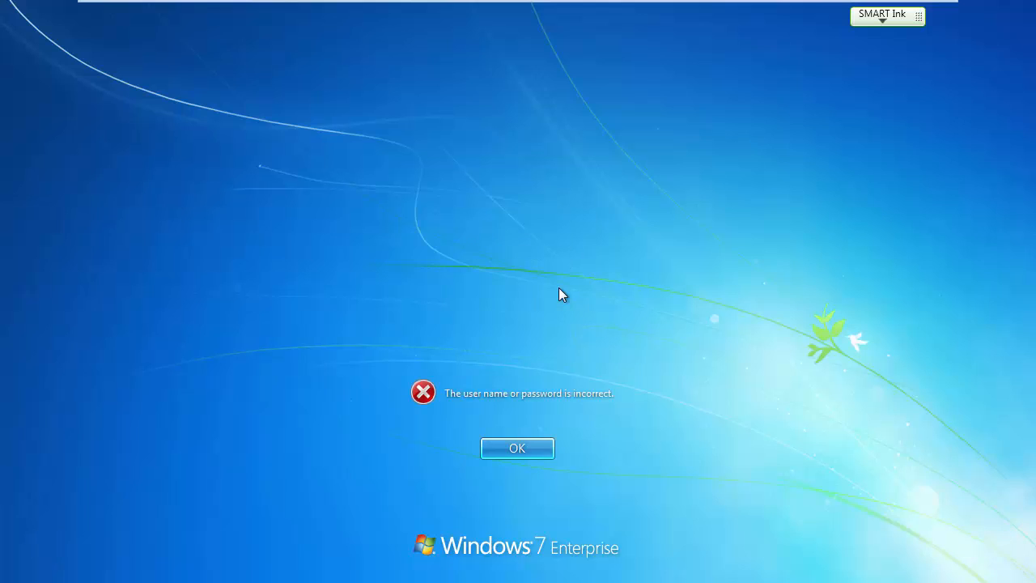
pyautogui.press('Return')
pyautogui.write('•••••')
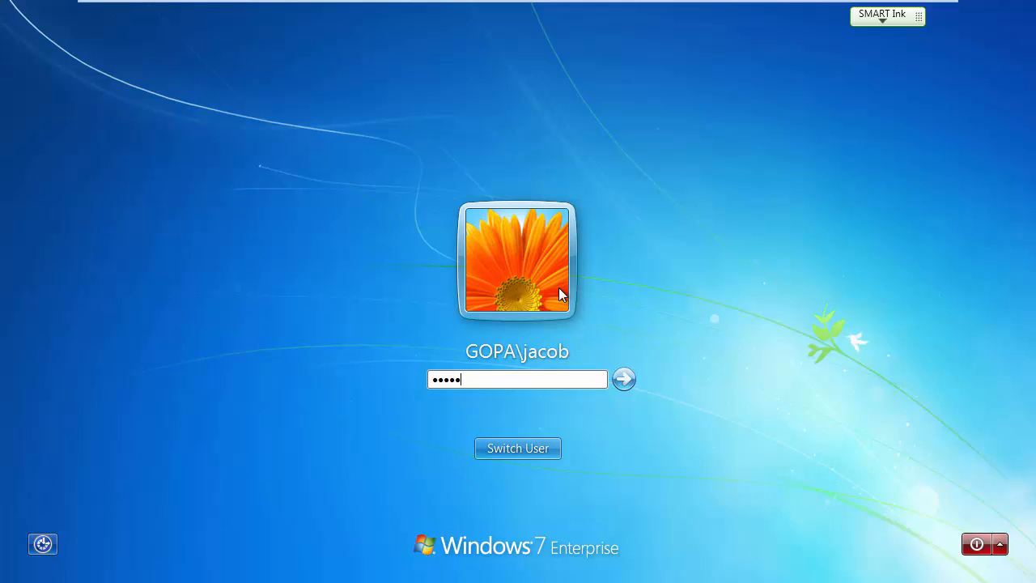
pyautogui.write('•')
pyautogui.press('Return')
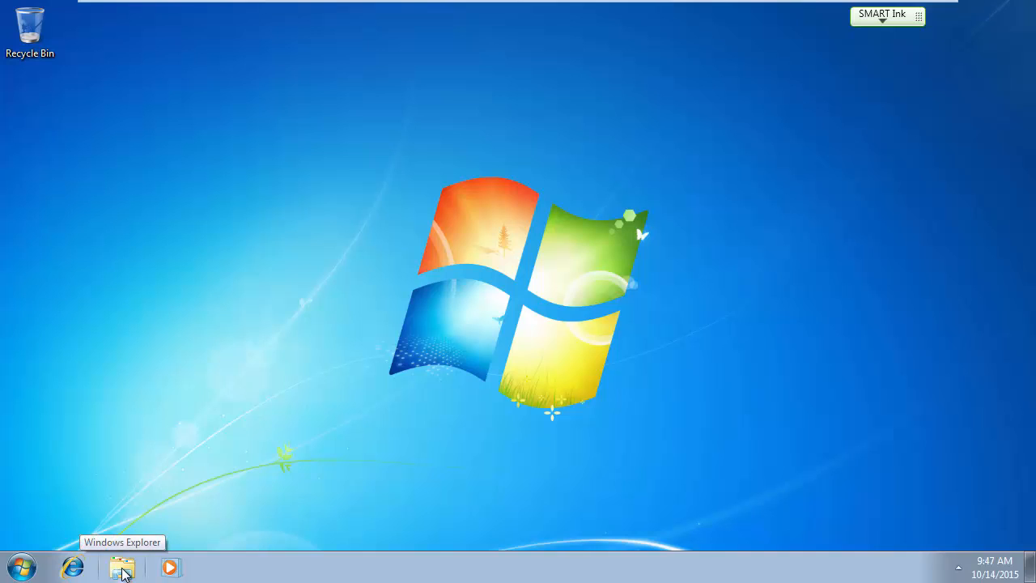
# Browse to 2012-1\data\Sales and confirm only Product Lists and Sales Contacts are listed.
pyautogui.click(122, 568)
pyautogui.click(261, 354)
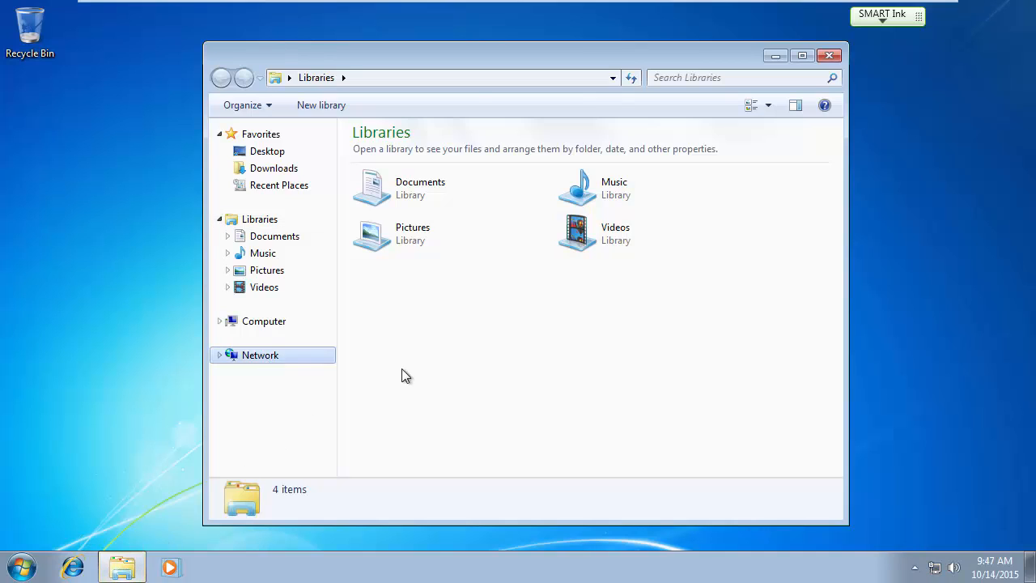
pyautogui.doubleClick(393, 173)
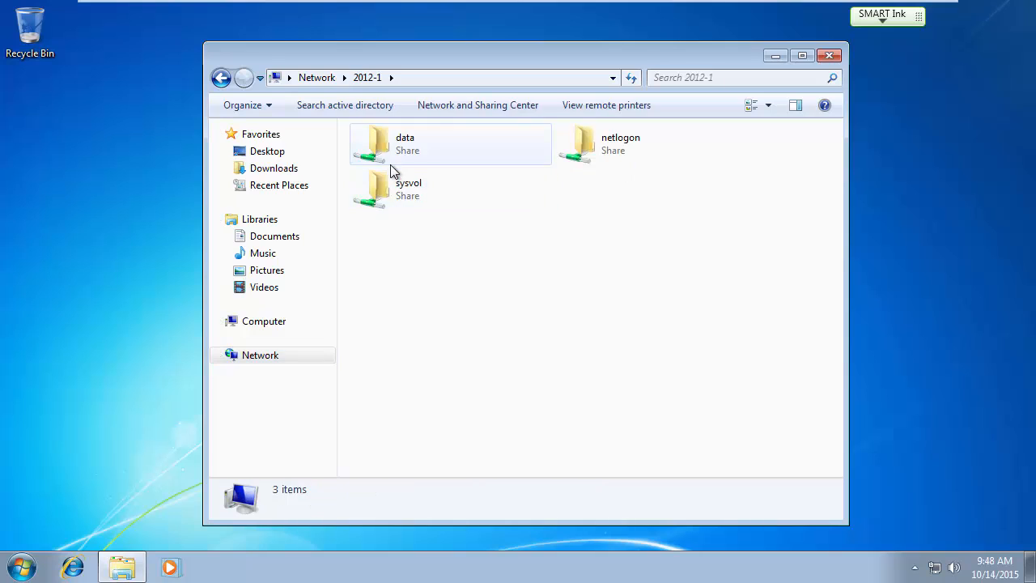
pyautogui.doubleClick(393, 148)
pyautogui.doubleClick(389, 151)
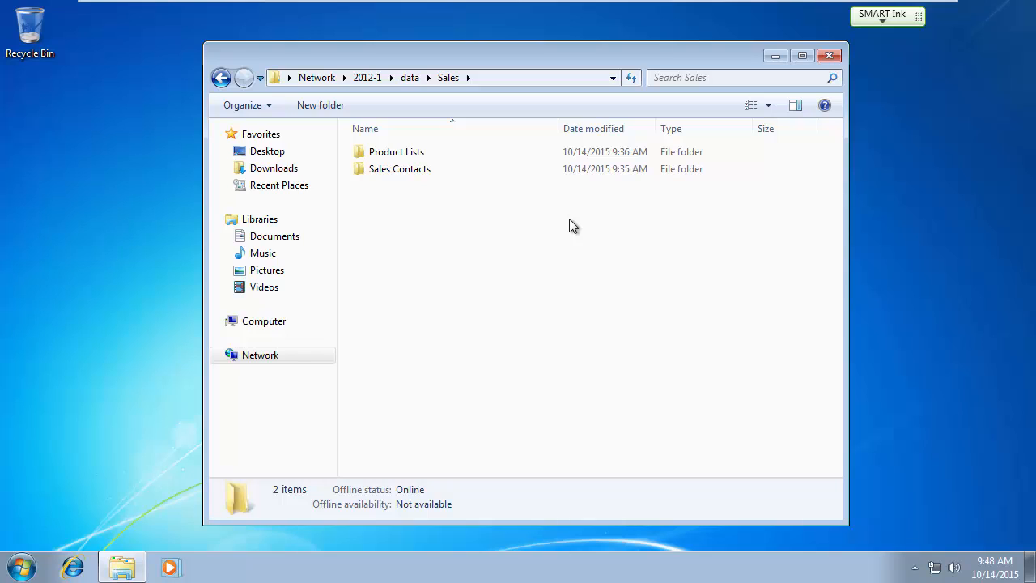
pyautogui.press('Num_Lock')
# Go back up to the data share and switch to the 2012-1 server VM.
pyautogui.press('Num_Lock')
pyautogui.click(409, 78)
pyautogui.press('Num_Lock')
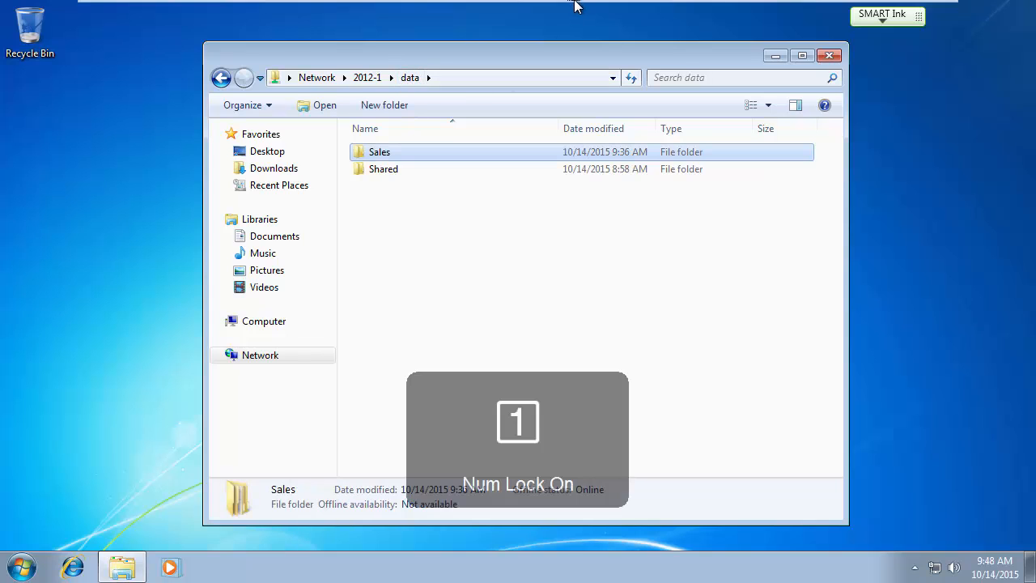
pyautogui.click(686, 12)
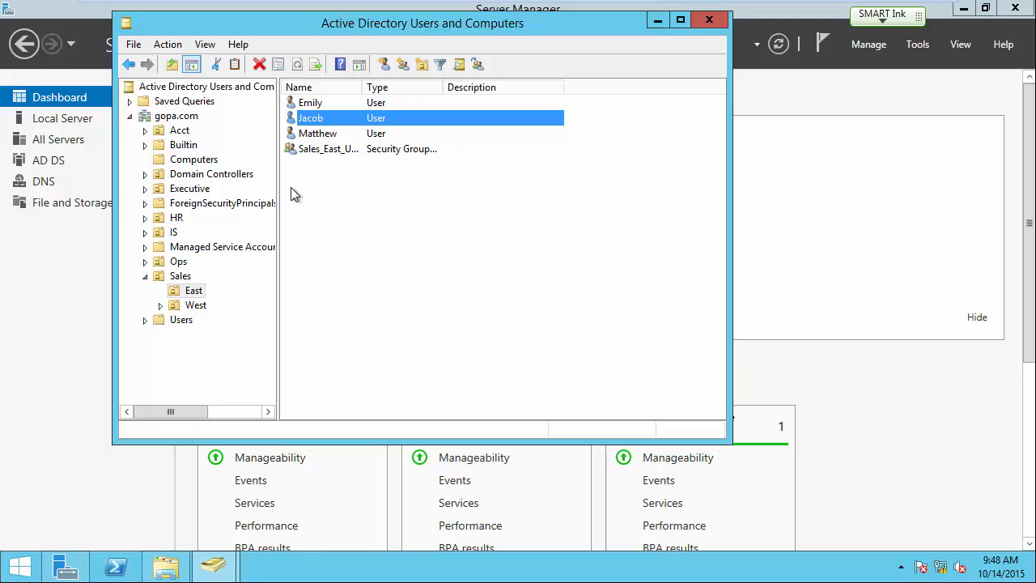
# On the server's DATA (D:) drive, create a 'President' folder inside Executive.
pyautogui.click(165, 566)
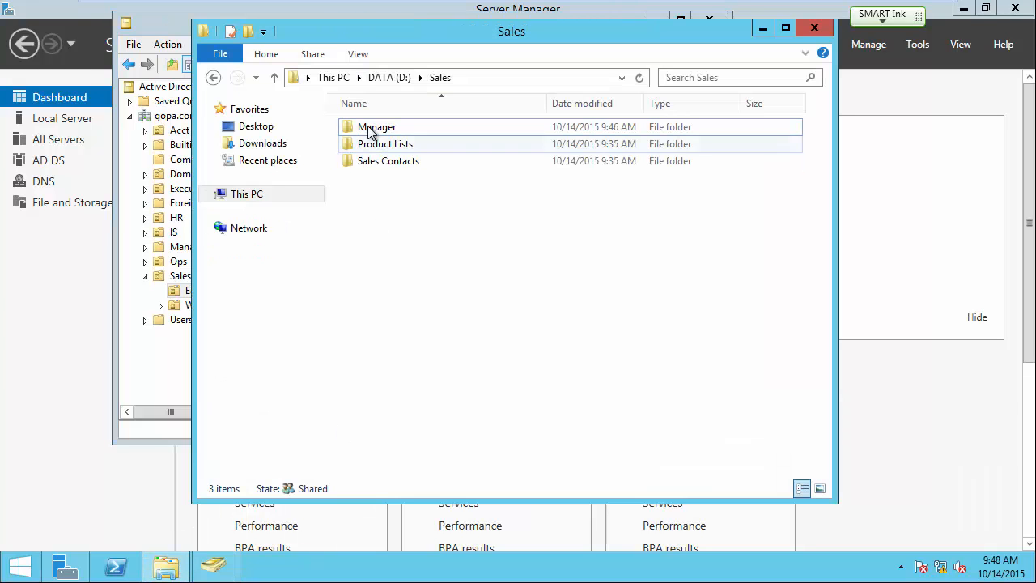
pyautogui.click(379, 77)
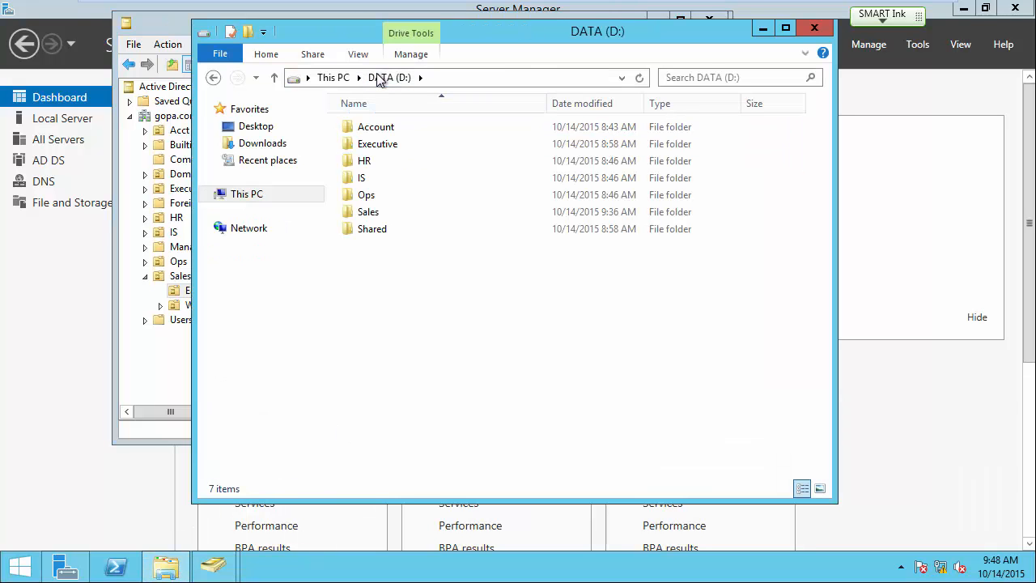
pyautogui.click(364, 132)
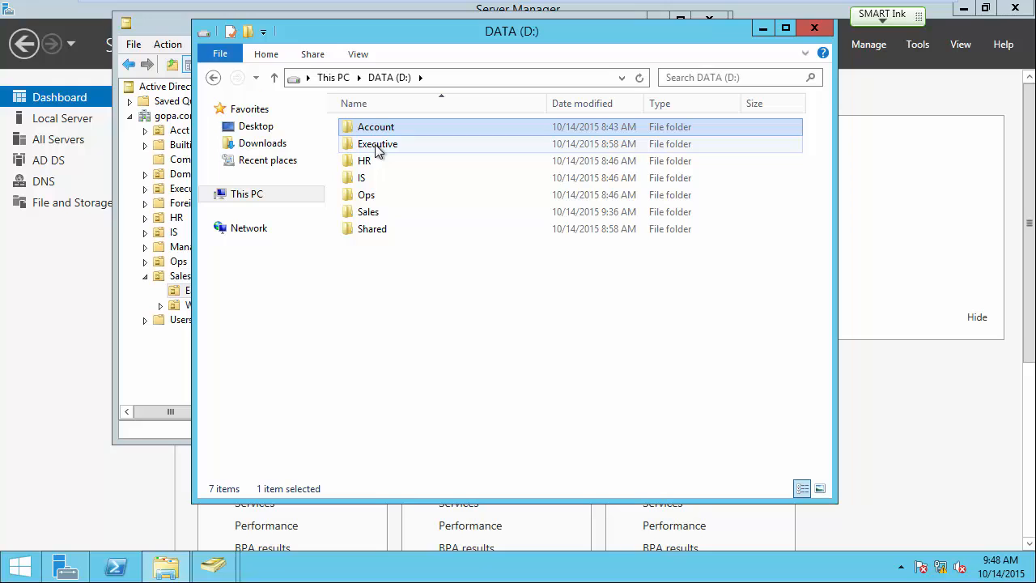
pyautogui.doubleClick(378, 146)
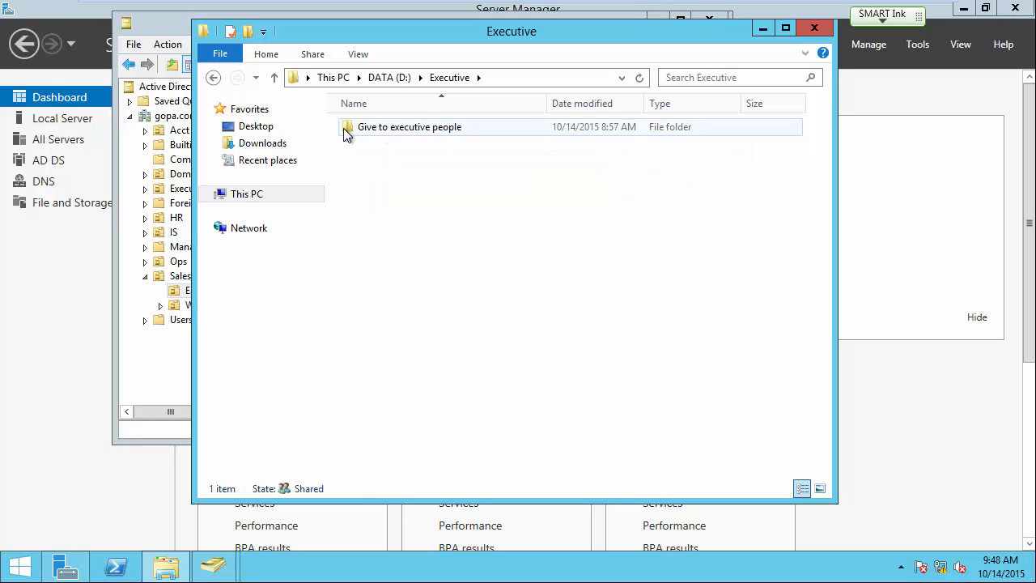
pyautogui.rightClick(389, 172)
pyautogui.moveTo(447, 361)
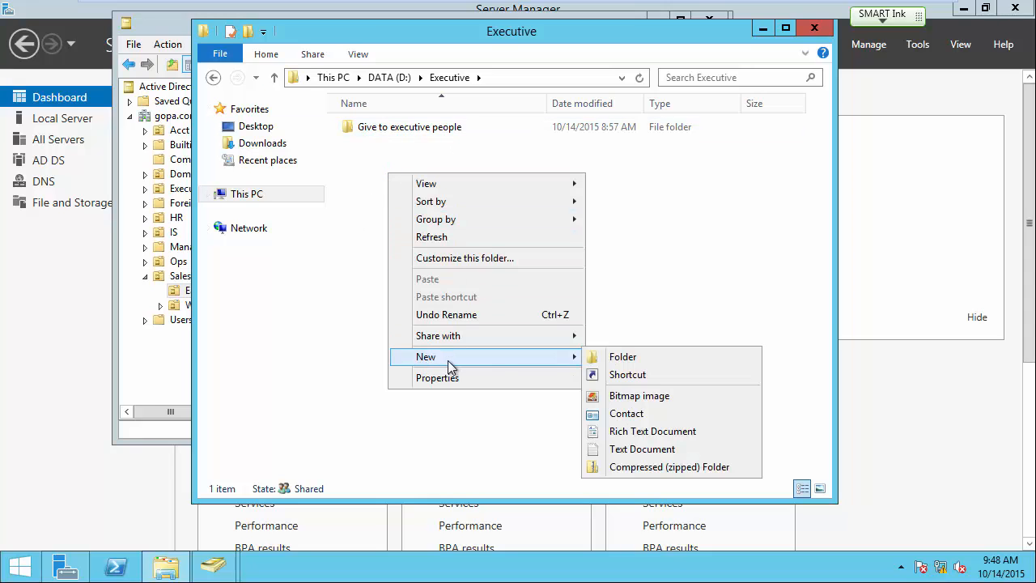
pyautogui.click(639, 359)
pyautogui.write('President')
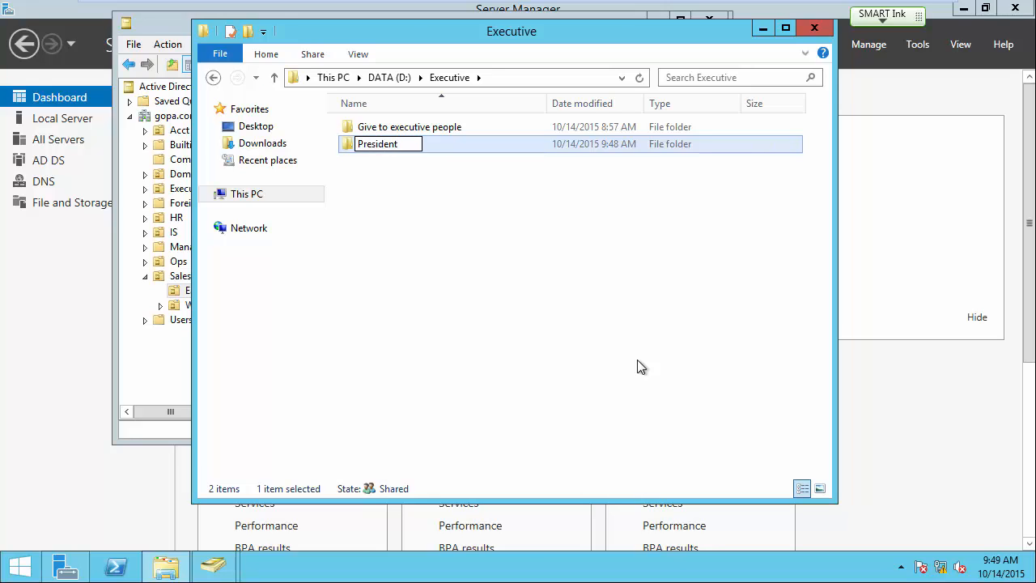
pyautogui.press('Return')
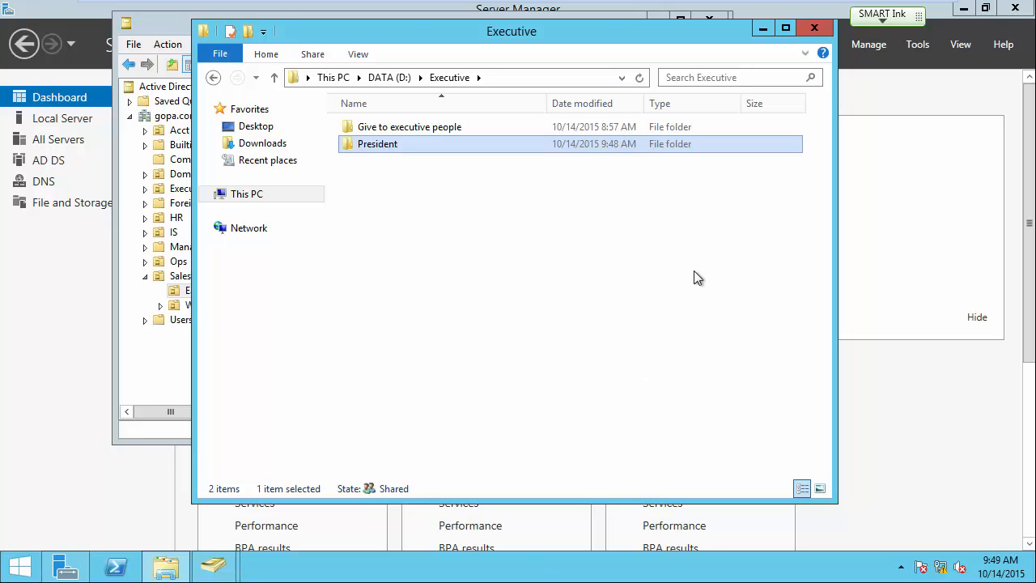
# On the Win7-1 guest, log the current user off from the Start menu.
pyautogui.moveTo(596, 4)
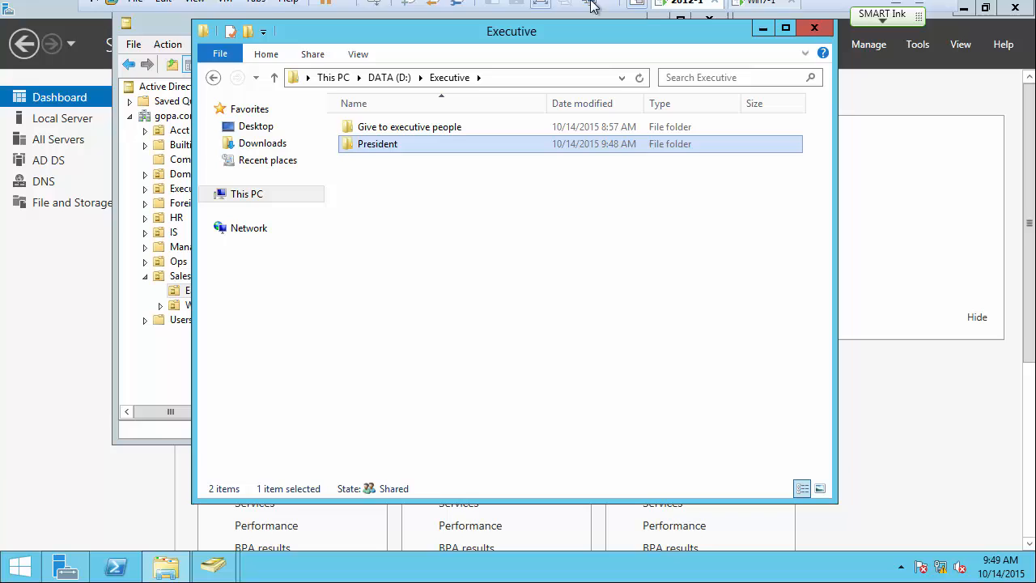
pyautogui.click(759, 11)
pyautogui.click(21, 566)
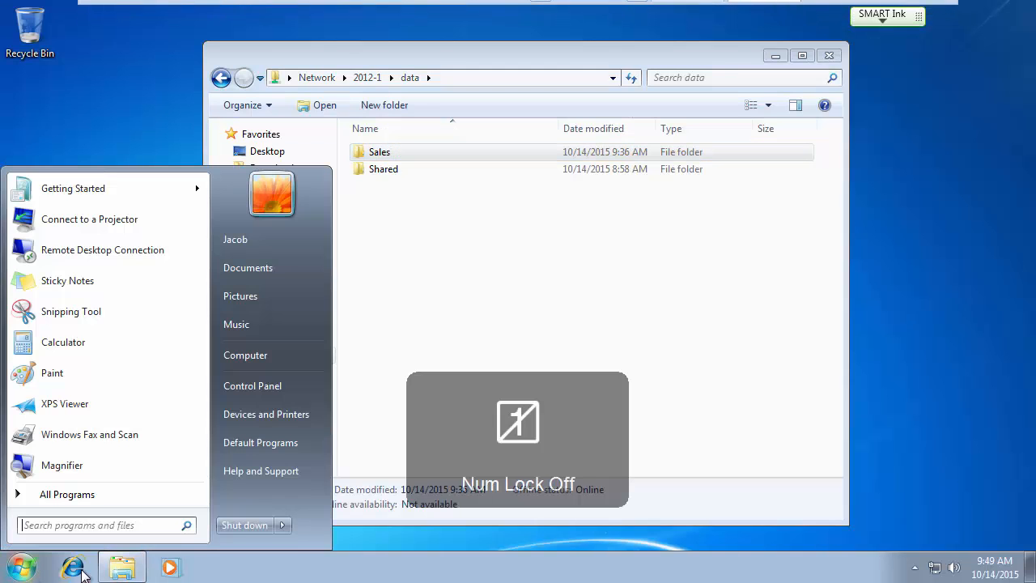
pyautogui.moveTo(283, 526)
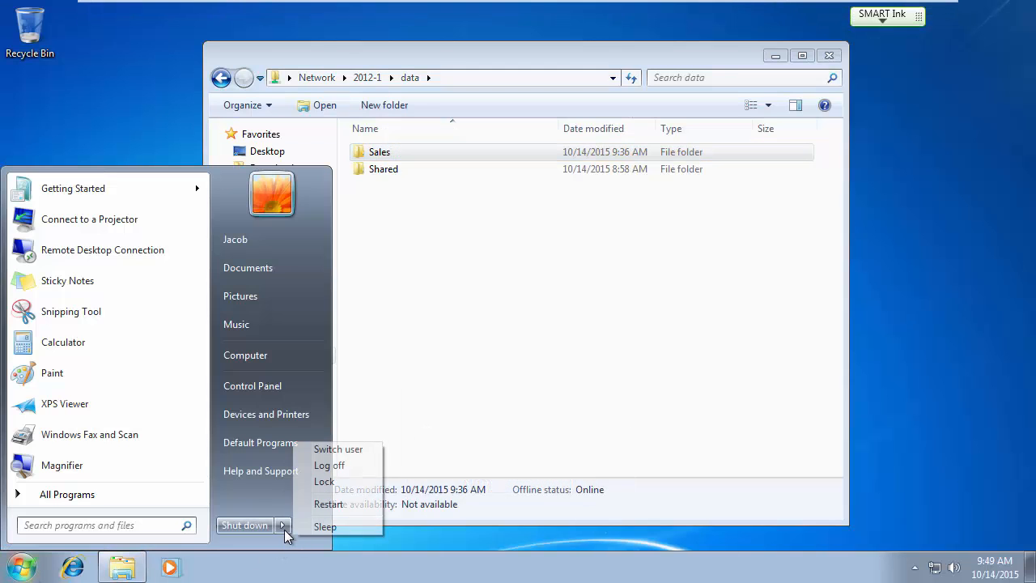
pyautogui.click(325, 465)
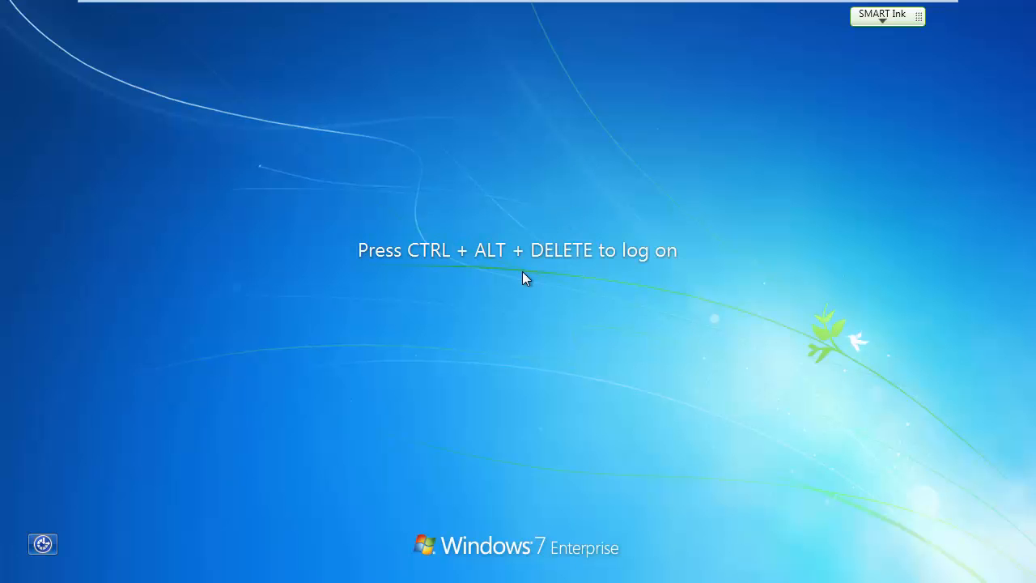
# Sign back in to Windows 7 through Other User with another domain user's credentials.
pyautogui.hotkey('ctrl', 'alt', 'Delete')
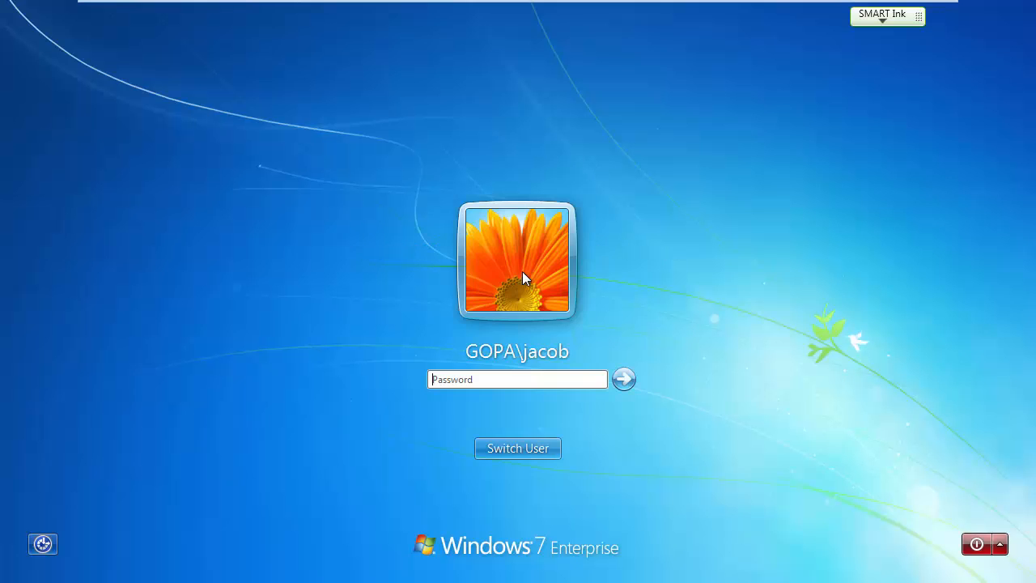
pyautogui.click(506, 444)
pyautogui.click(587, 352)
pyautogui.write('Ro')
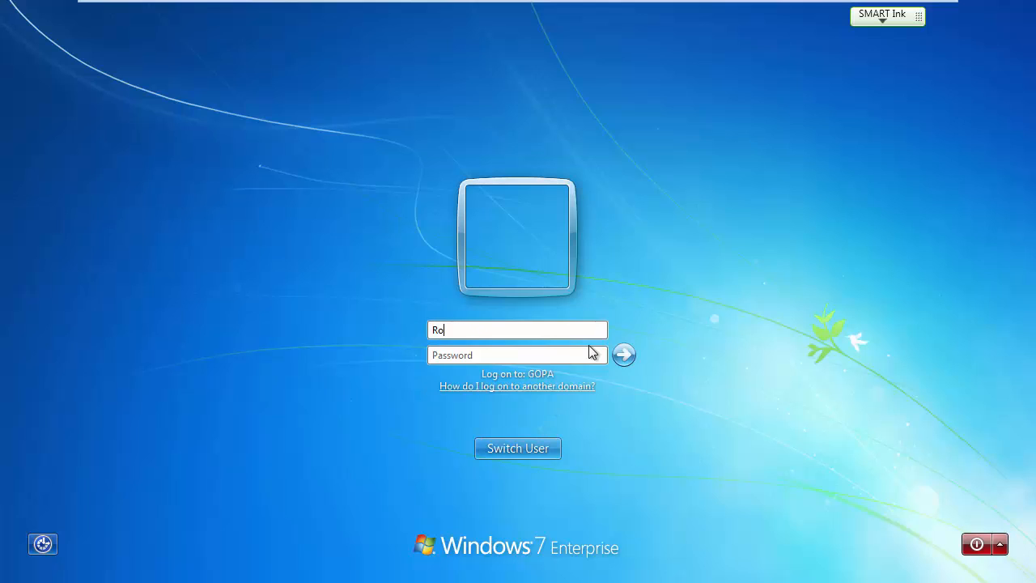
pyautogui.write('*******')
pyautogui.press('Return')
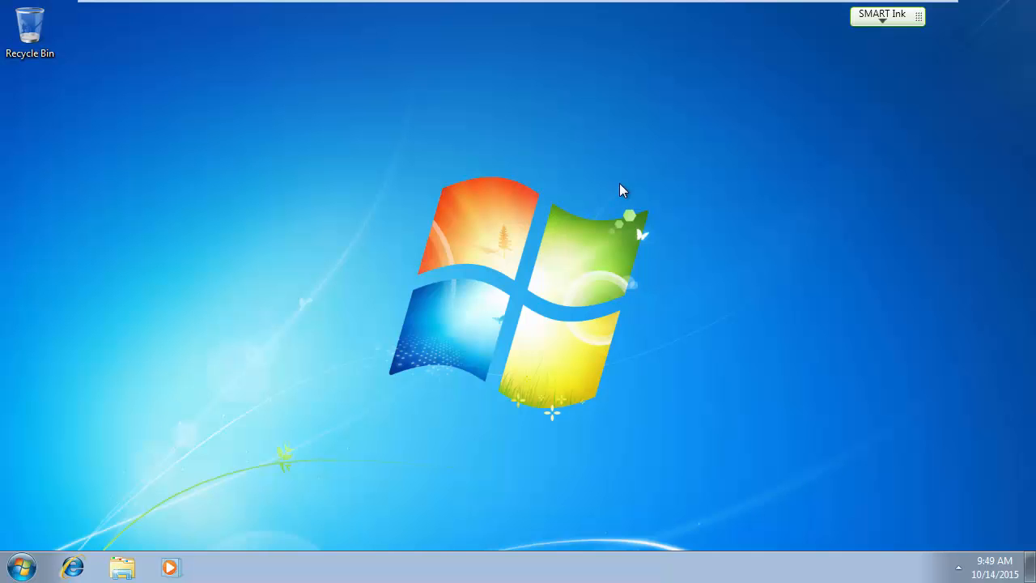
pyautogui.moveTo(629, 3)
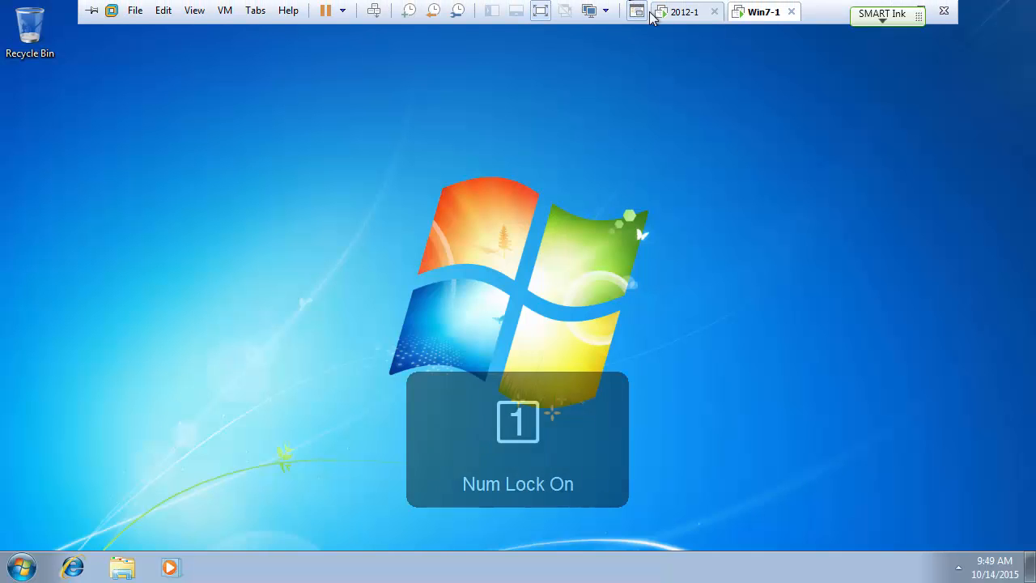
pyautogui.click(682, 13)
pyautogui.click(759, 12)
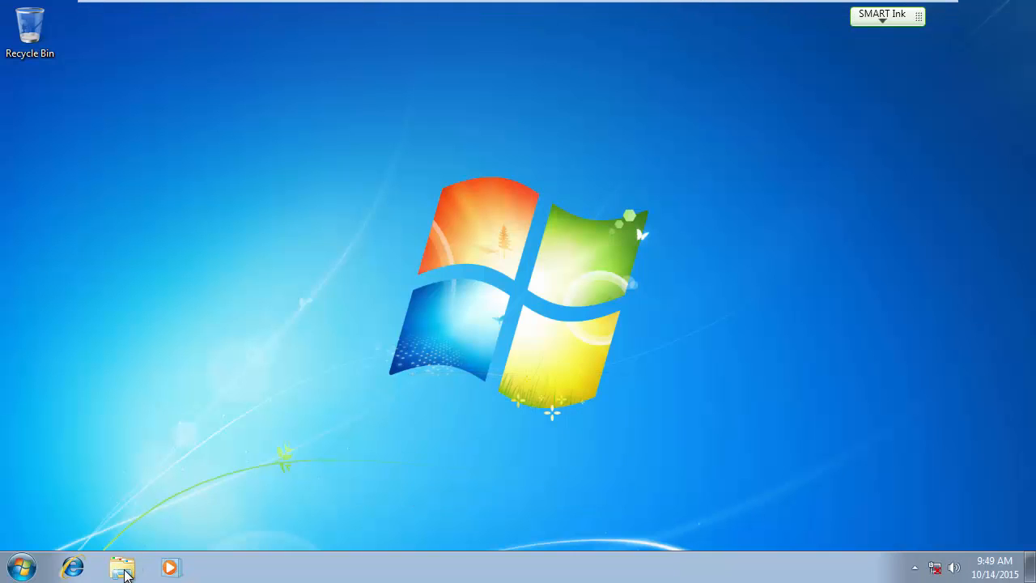
# In Windows Explorer, browse Network to 2012-1\data\Executive\President.
pyautogui.click(122, 568)
pyautogui.click(275, 357)
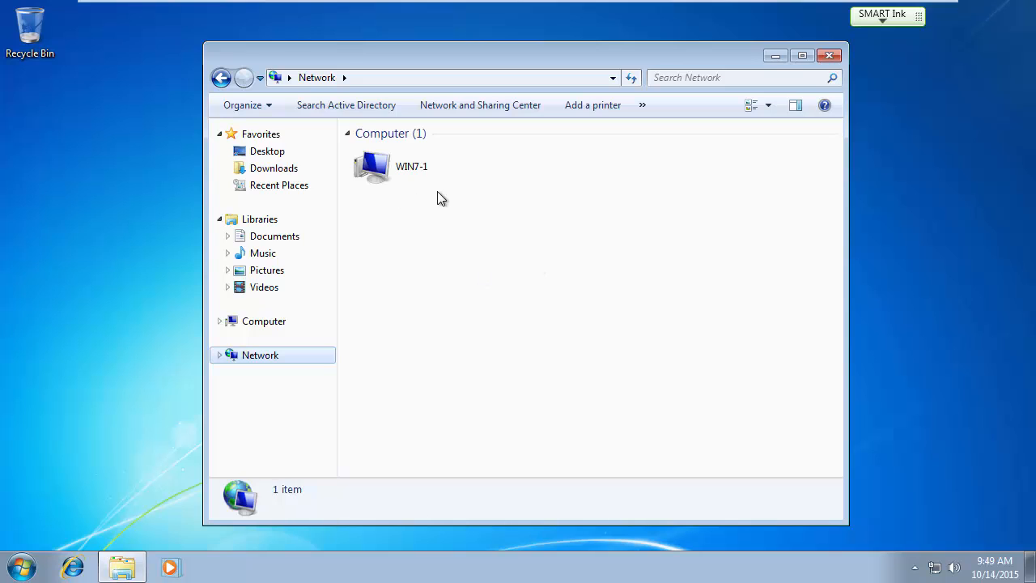
pyautogui.doubleClick(624, 174)
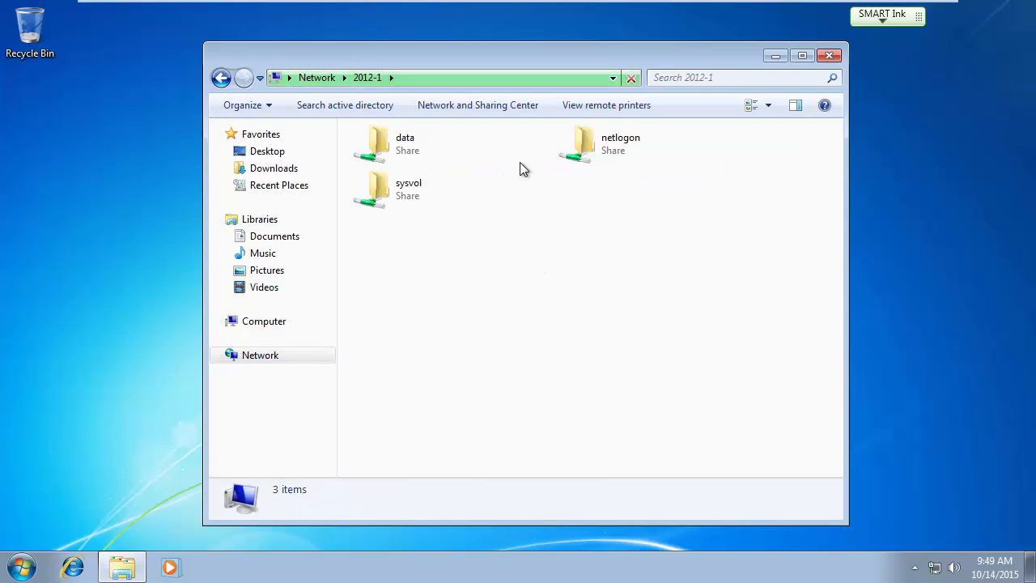
pyautogui.doubleClick(408, 143)
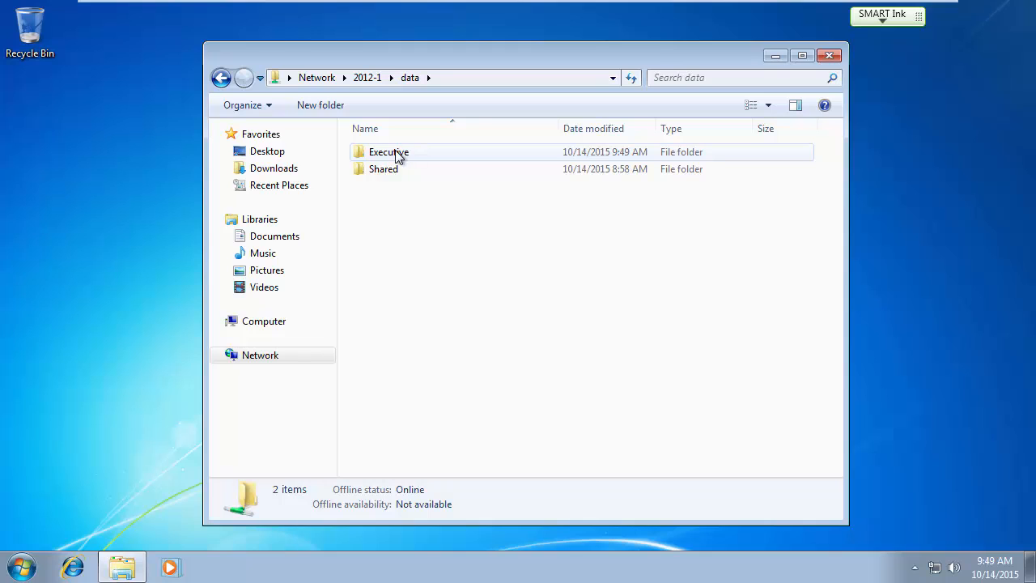
pyautogui.doubleClick(396, 154)
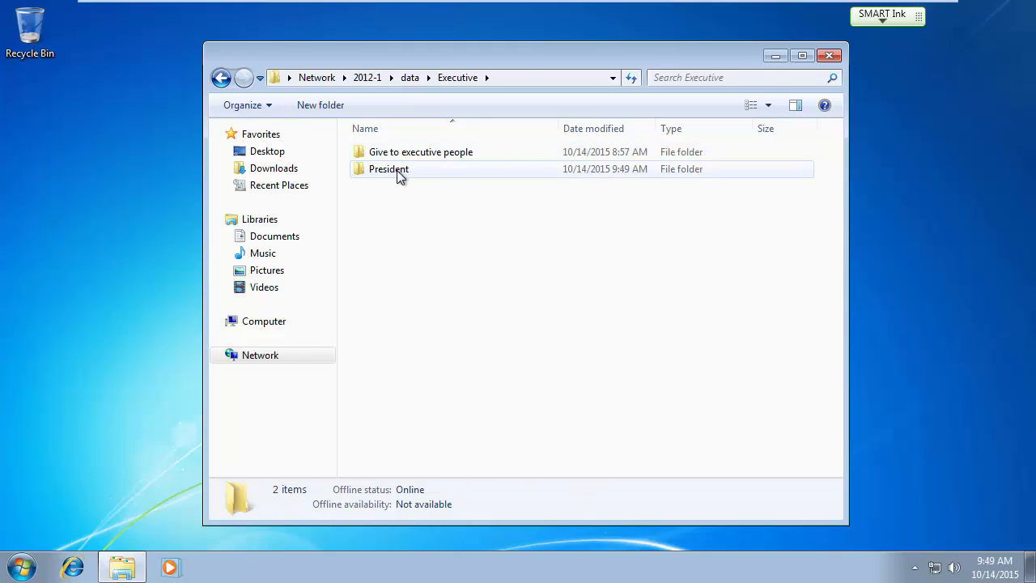
pyautogui.doubleClick(399, 176)
pyautogui.rightClick(417, 199)
# Create a text document named 'Give my assistant a big raise' in President, then return to Executive.
pyautogui.moveTo(461, 360)
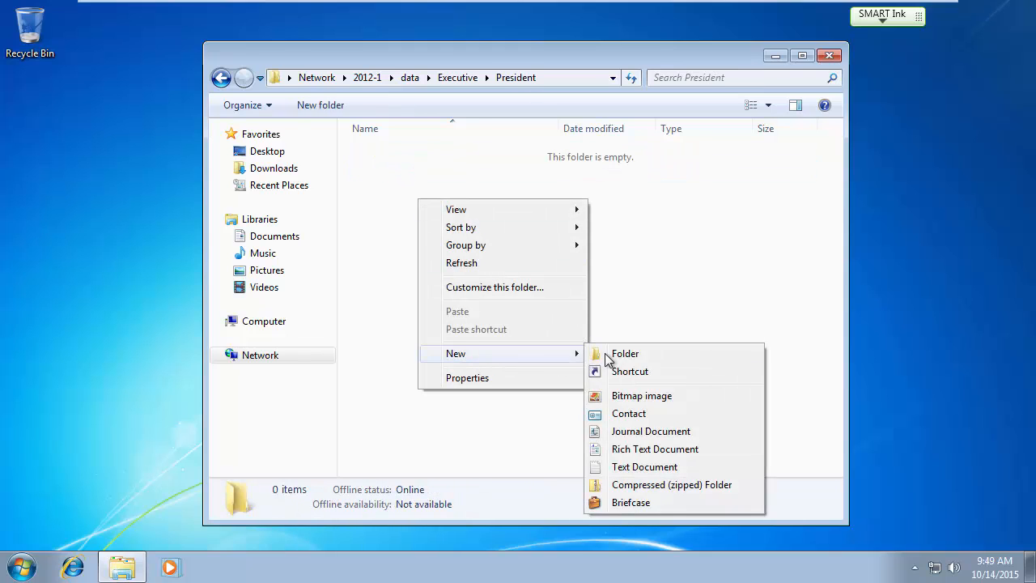
pyautogui.click(641, 466)
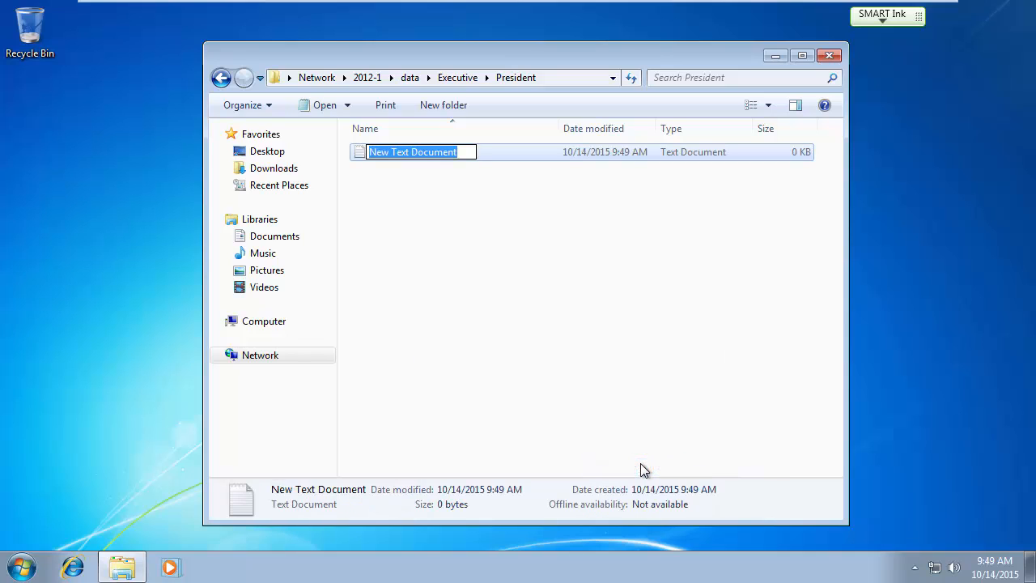
pyautogui.write('Give your ass')
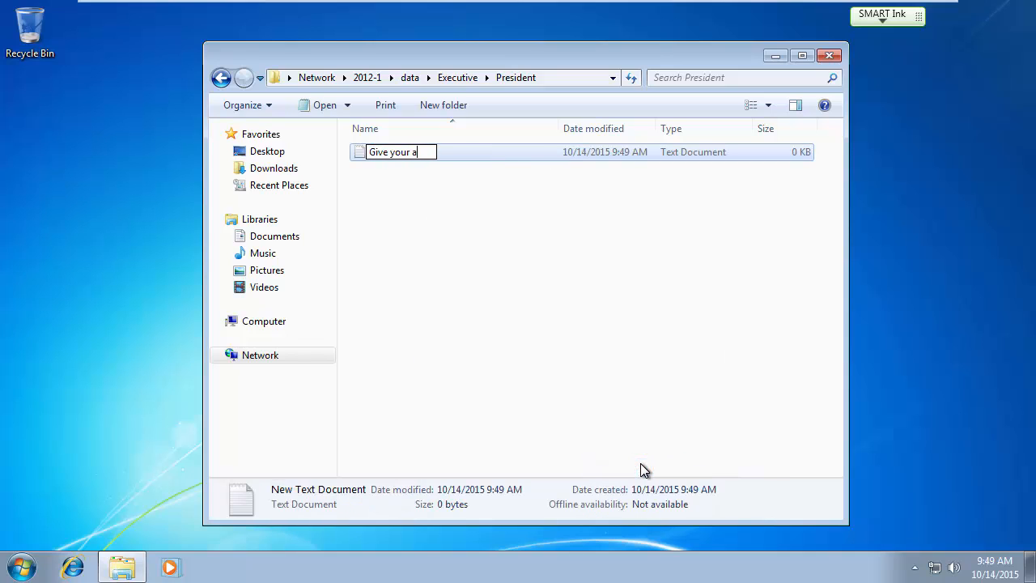
pyautogui.press('BackSpace')
pyautogui.press('BackSpace')
pyautogui.press('BackSpace')
pyautogui.press('BackSpace')
pyautogui.press('BackSpace')
pyautogui.press('BackSpace')
pyautogui.press('BackSpace')
pyautogui.press('BackSpace')
pyautogui.write('my assistant a bi')
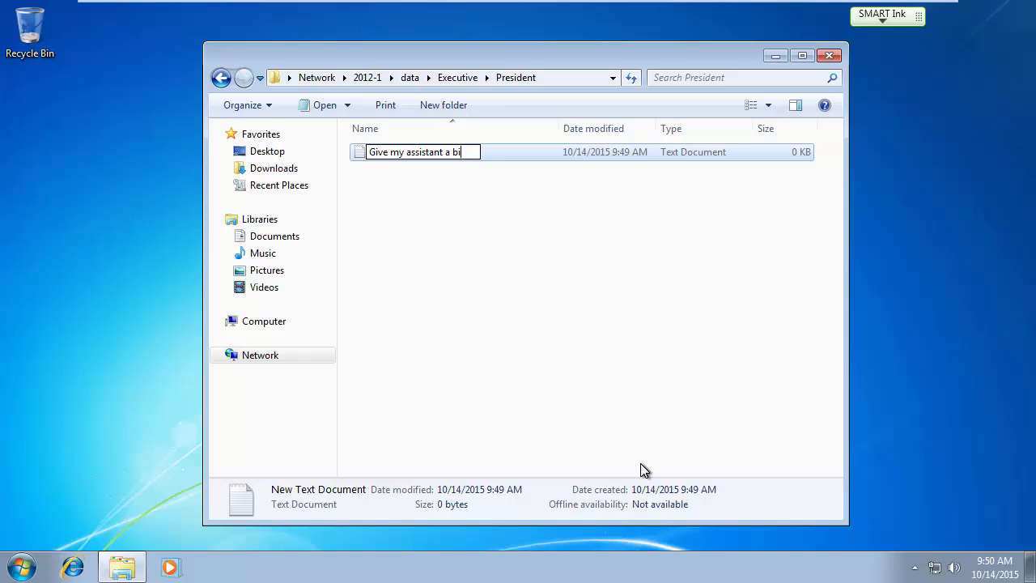
pyautogui.write('g raise.')
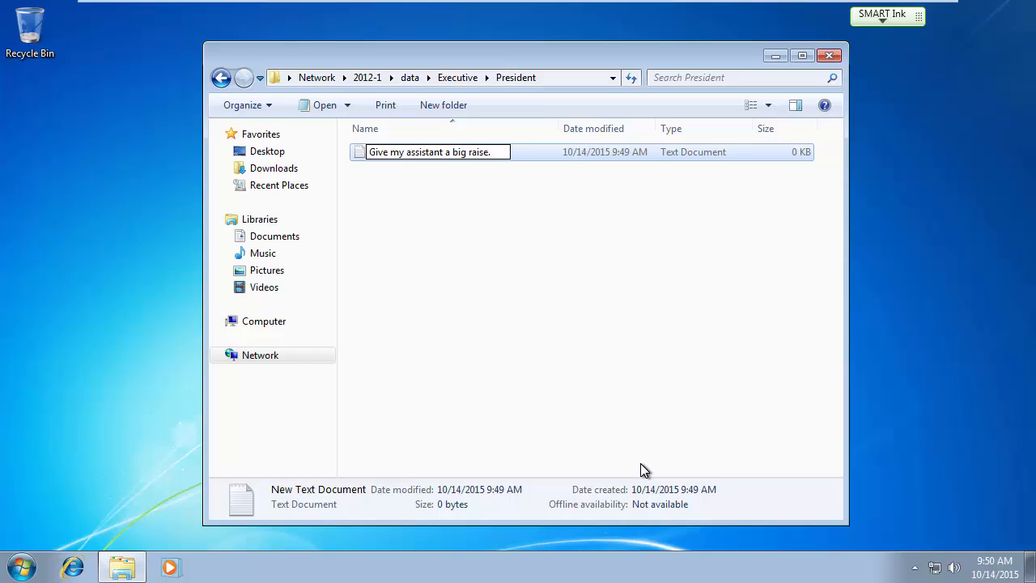
pyautogui.press('Return')
pyautogui.click(516, 295)
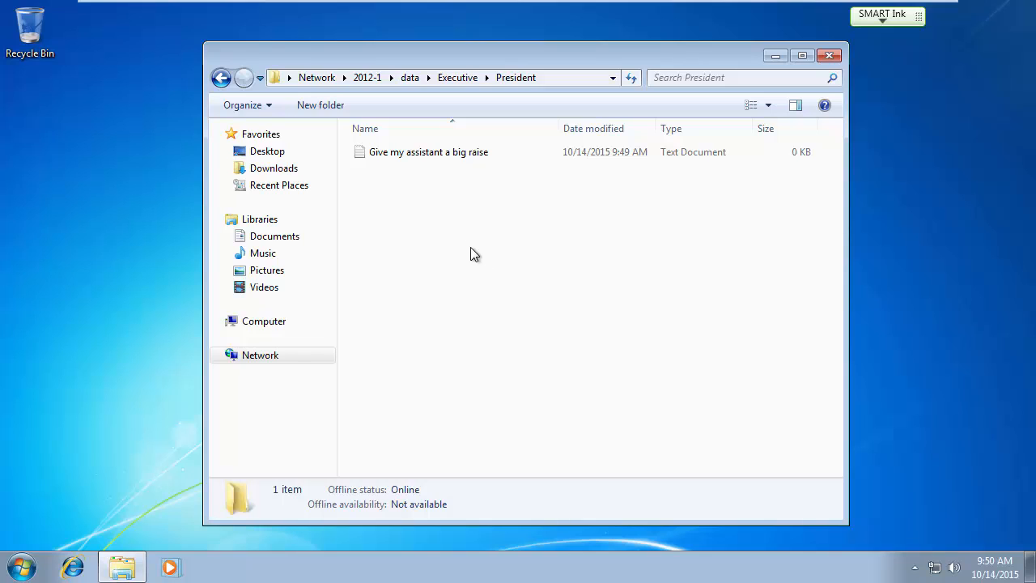
pyautogui.click(453, 78)
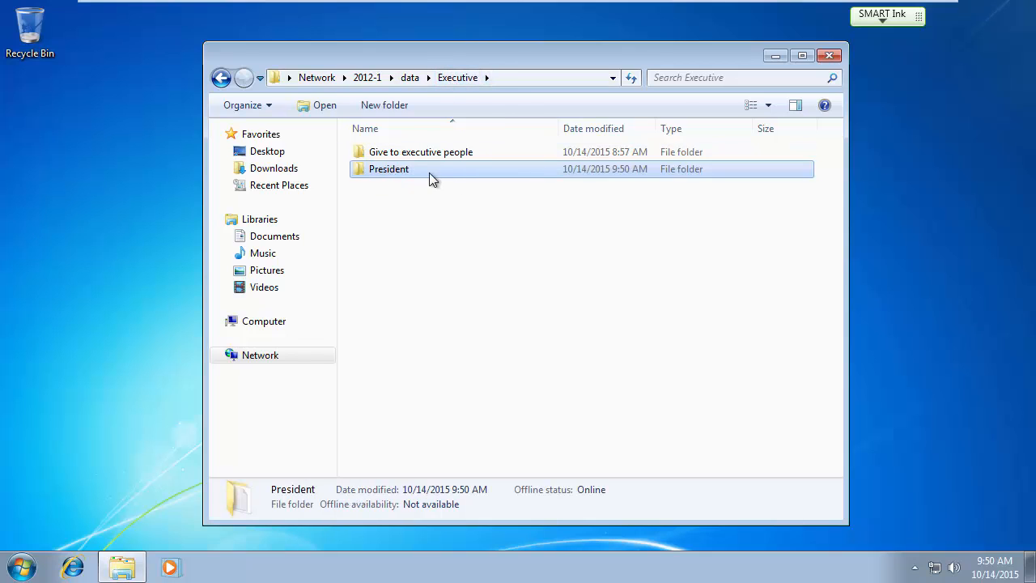
pyautogui.moveTo(400, 170)
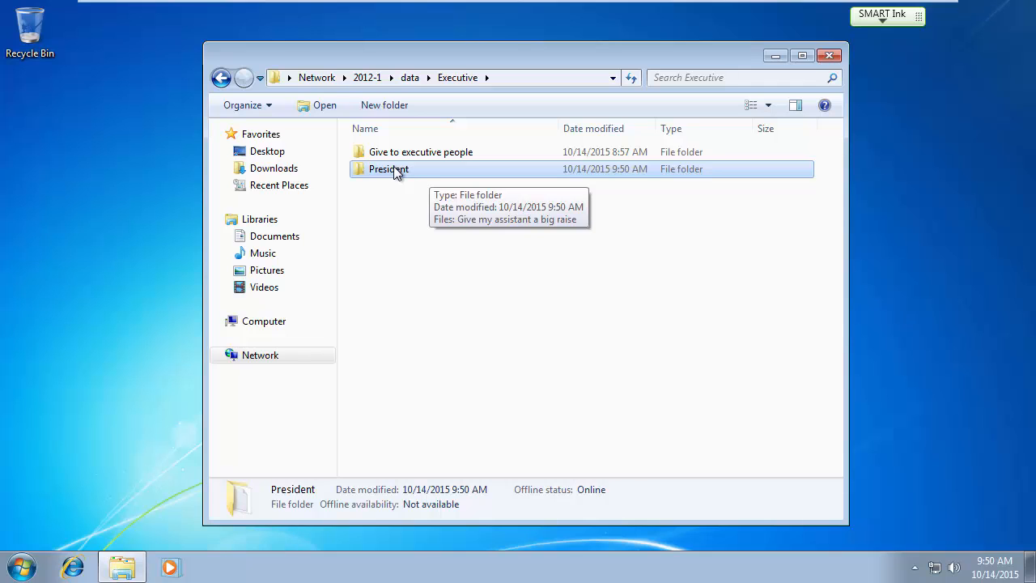
pyautogui.press('Num_Lock')
# On the server, review Executive's security permissions on DATA (D:), cancel, and open the Executive folder.
pyautogui.moveTo(645, 20)
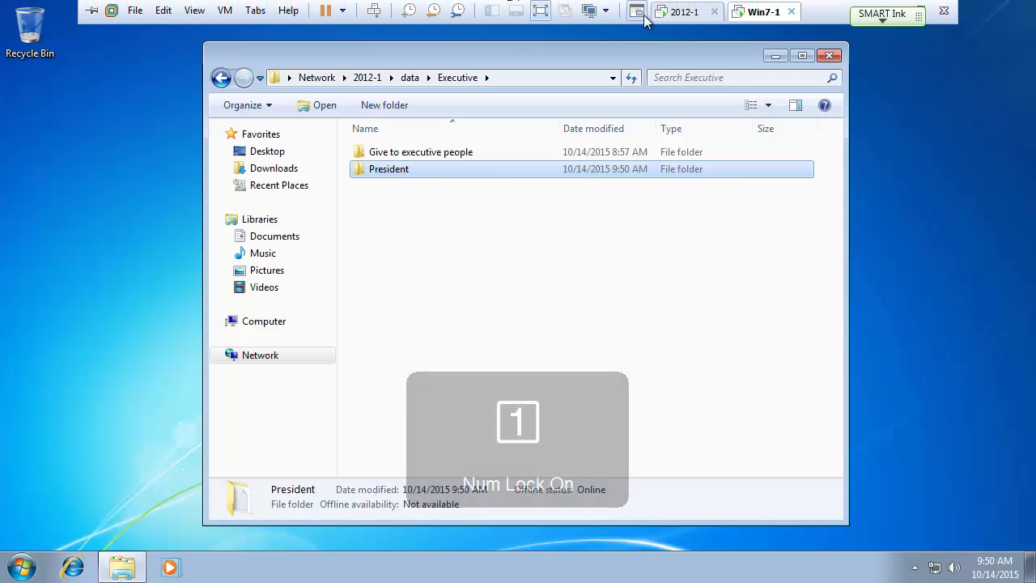
pyautogui.click(686, 12)
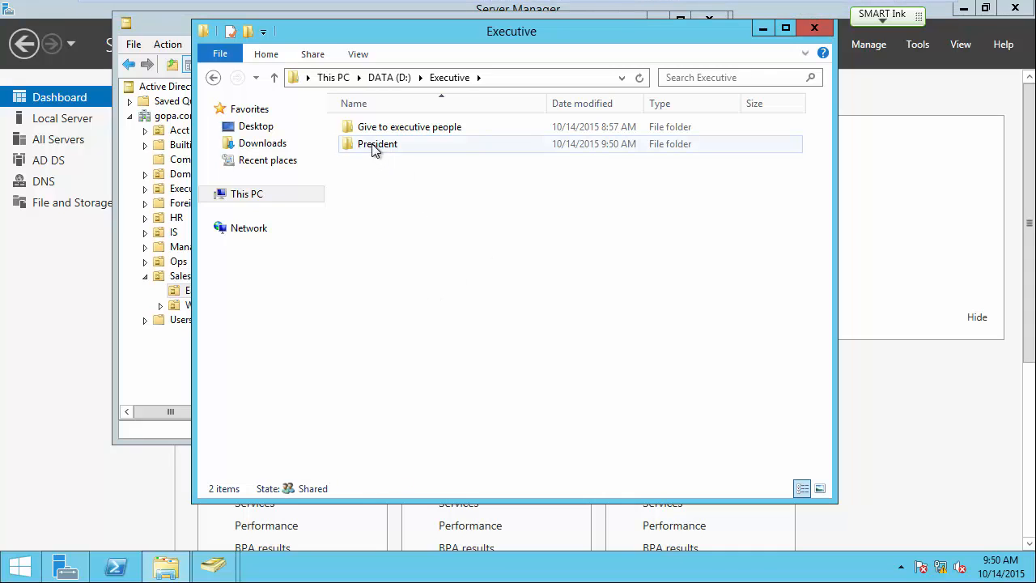
pyautogui.click(388, 76)
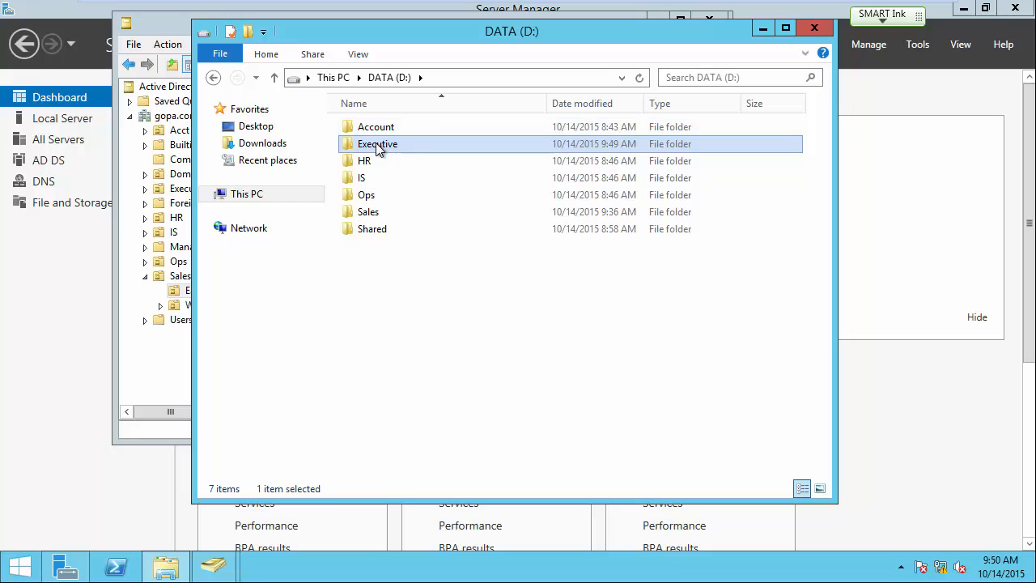
pyautogui.rightClick(376, 144)
pyautogui.click(425, 384)
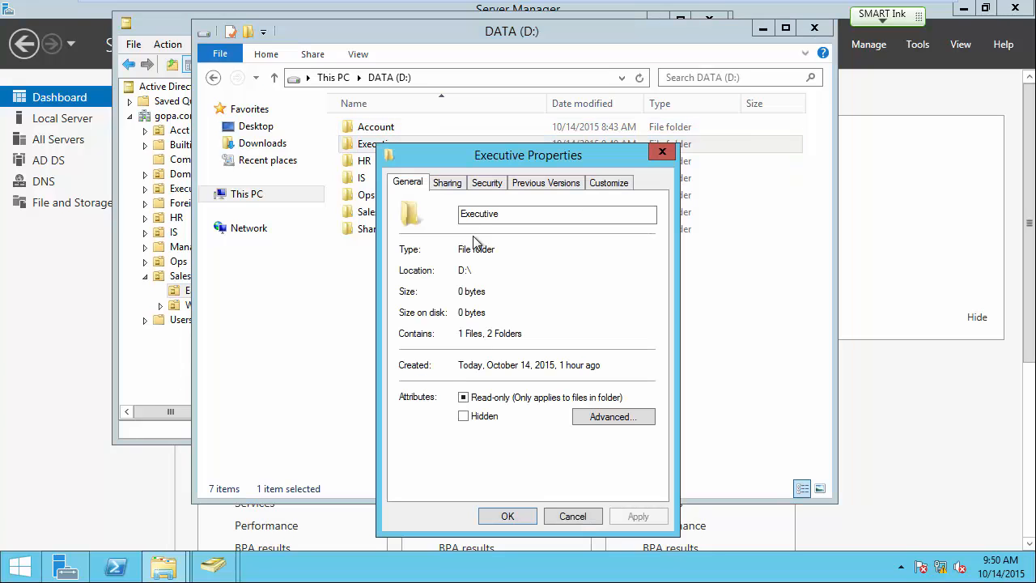
pyautogui.click(485, 183)
pyautogui.click(434, 275)
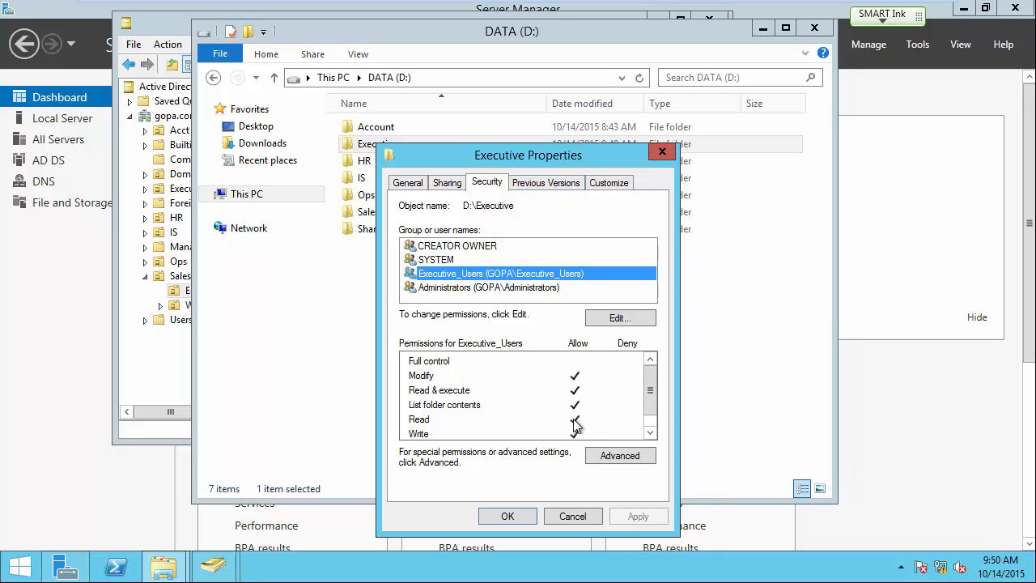
pyautogui.click(572, 516)
pyautogui.doubleClick(384, 151)
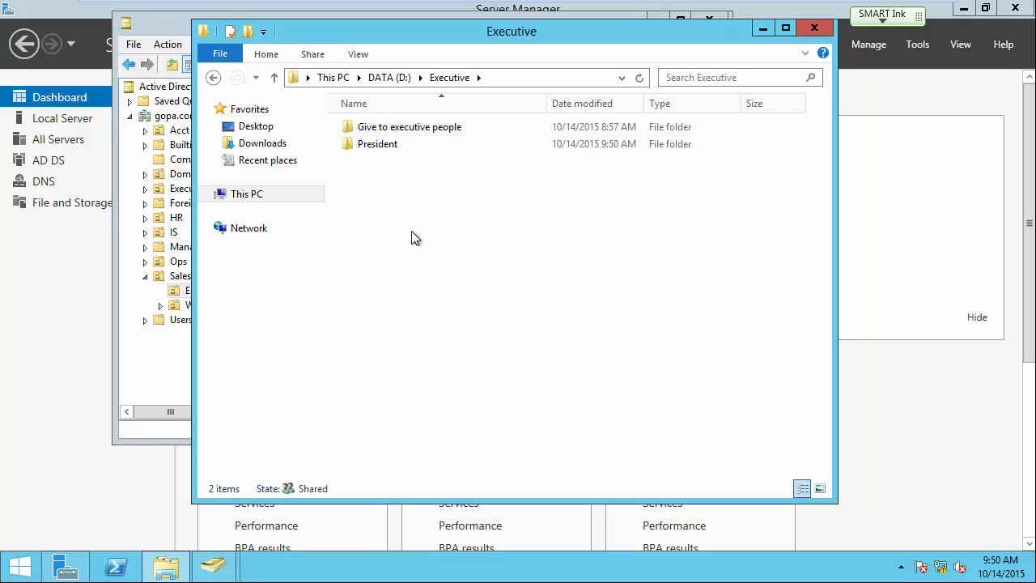
# Open the President folder's Security properties and its Advanced settings.
pyautogui.rightClick(377, 149)
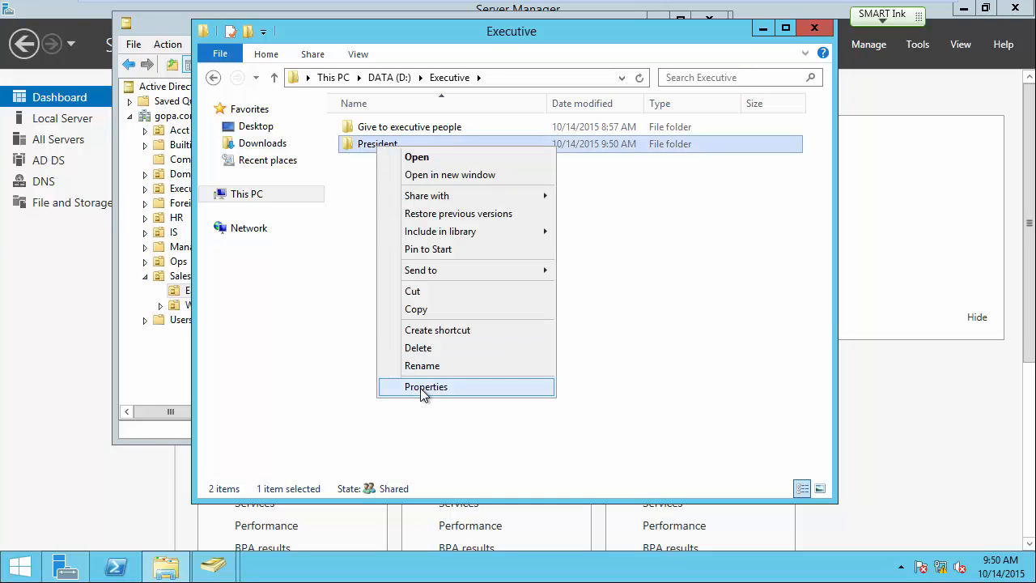
pyautogui.click(420, 387)
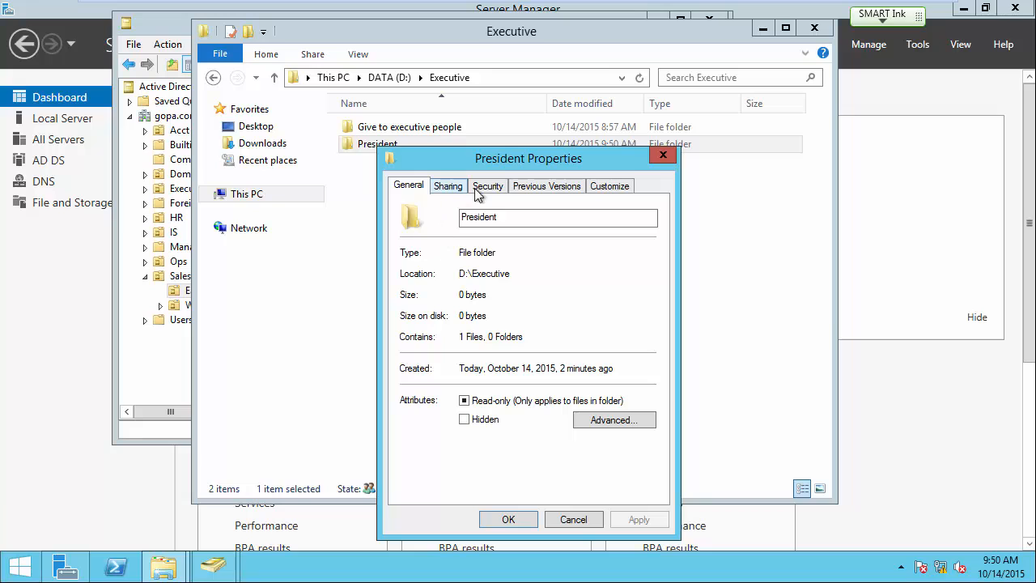
pyautogui.click(488, 186)
pyautogui.moveTo(522, 159); pyautogui.dragTo(693, 89)
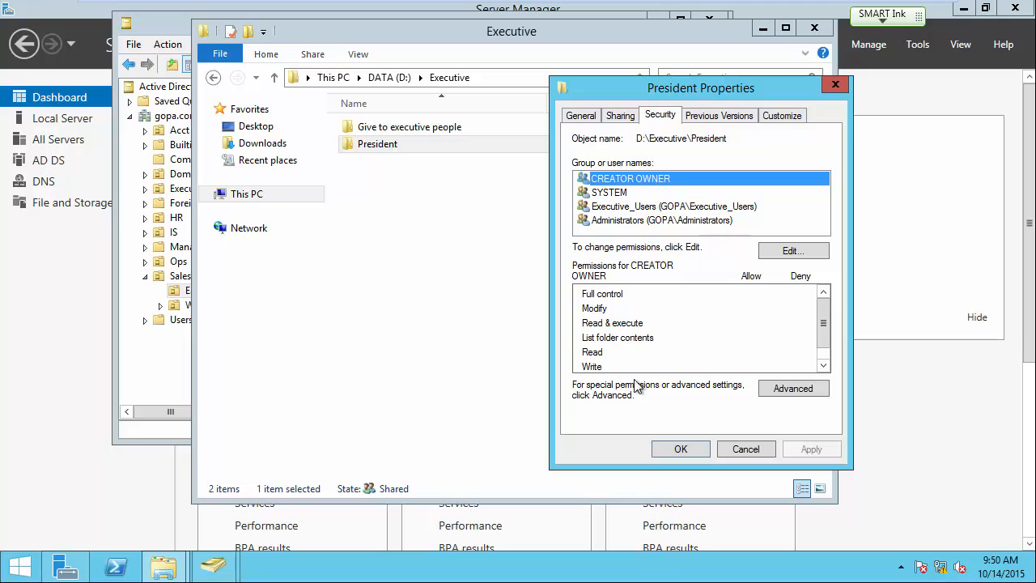
pyautogui.click(800, 391)
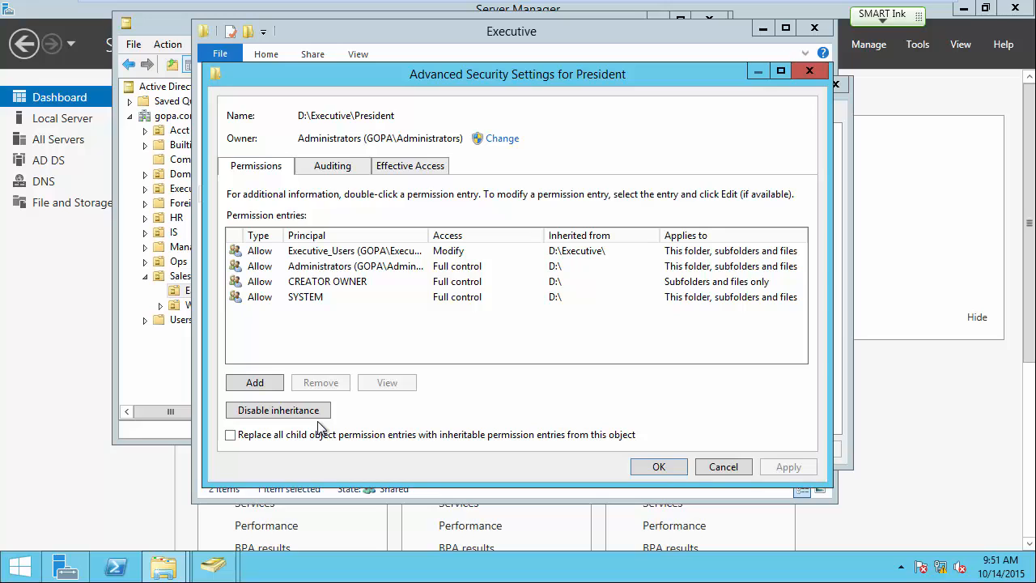
# Review the inherited entries: Executive_Users, Administrators, CREATOR OWNER and SYSTEM.
pyautogui.click(335, 252)
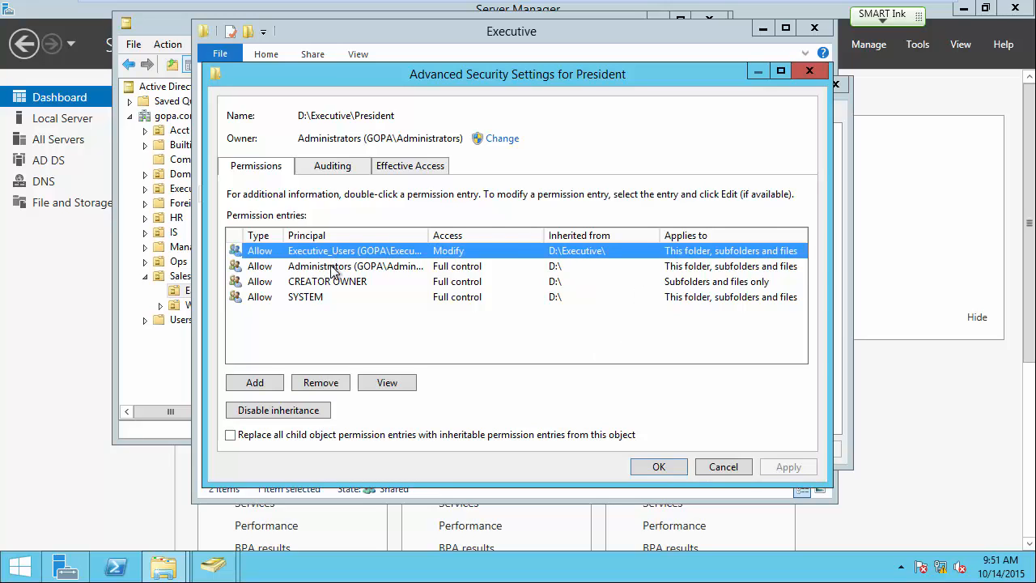
pyautogui.click(335, 267)
pyautogui.click(334, 282)
pyautogui.click(314, 297)
pyautogui.click(312, 281)
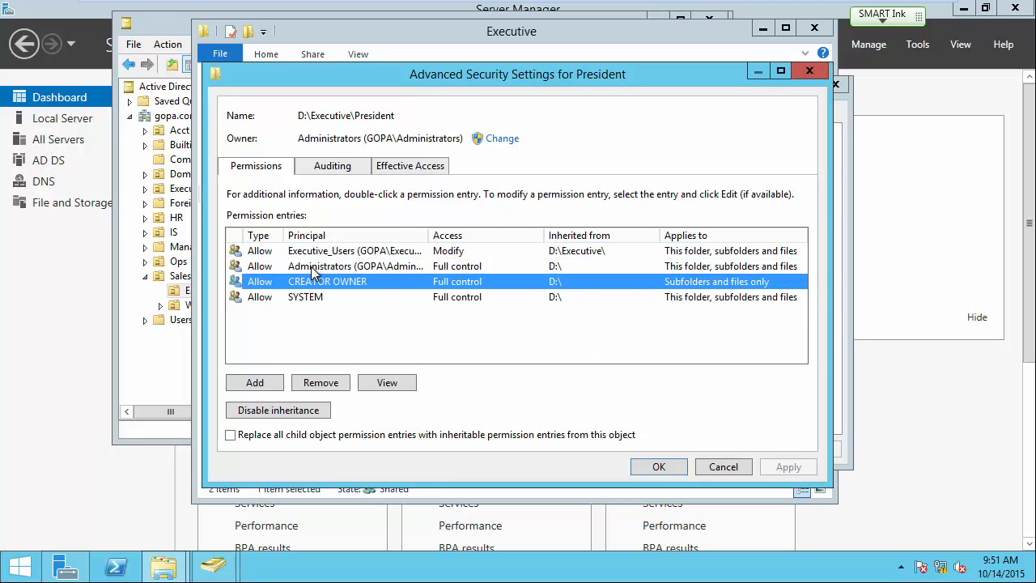
pyautogui.click(315, 267)
pyautogui.click(314, 252)
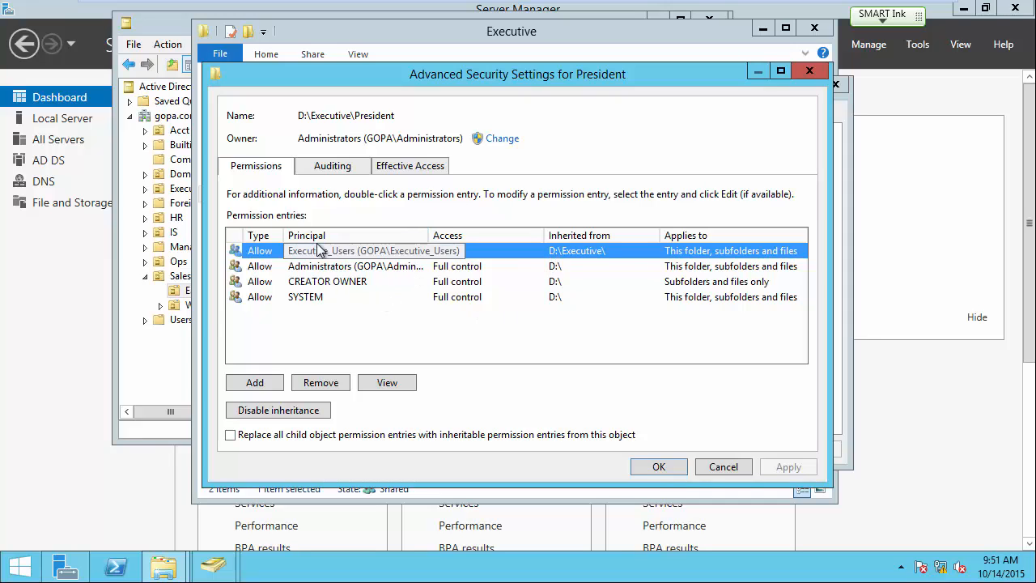
# Disable inheritance on President, converting inherited entries to explicit, and remove Executive_Users.
pyautogui.click(298, 411)
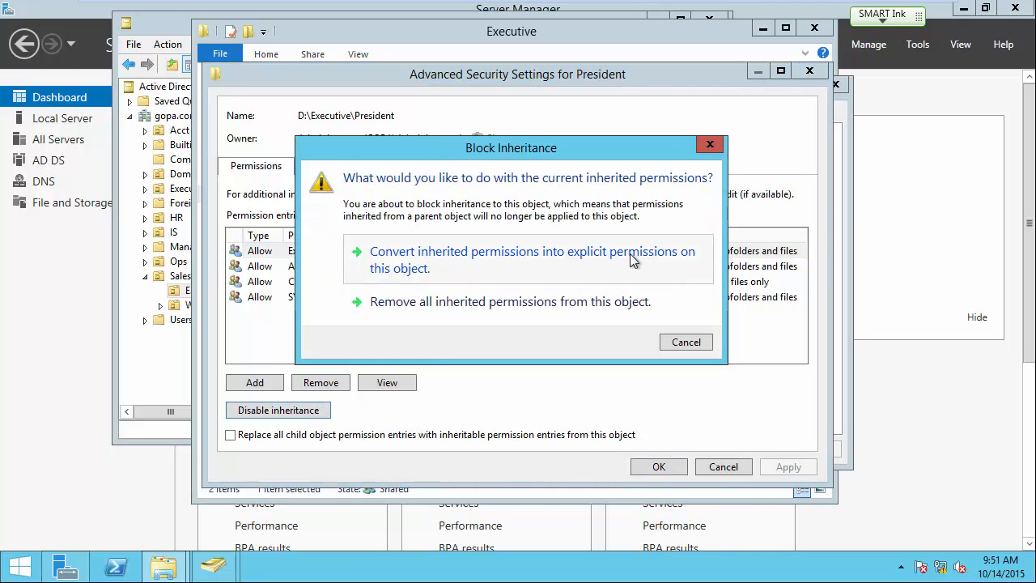
pyautogui.click(546, 257)
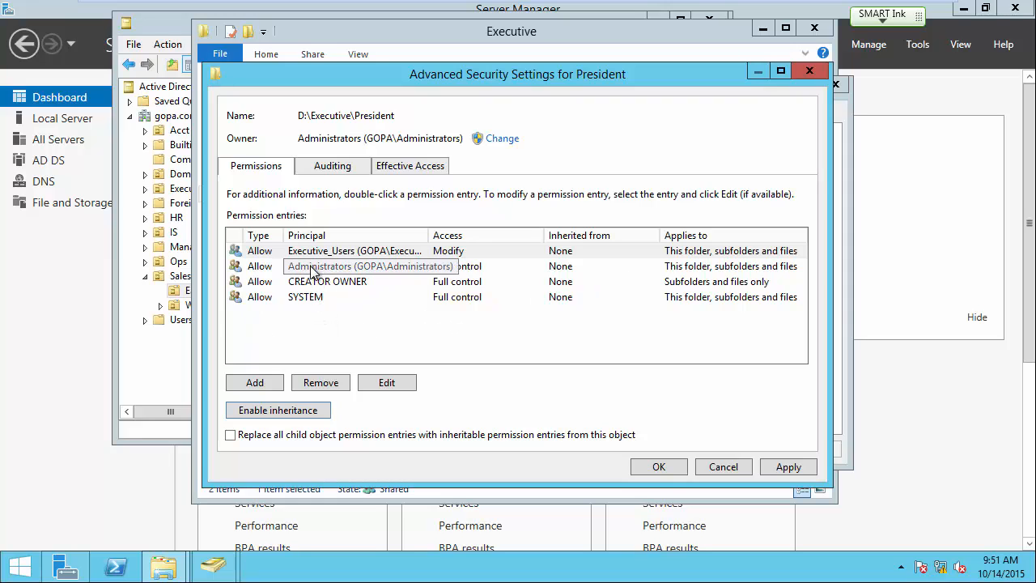
pyautogui.click(319, 335)
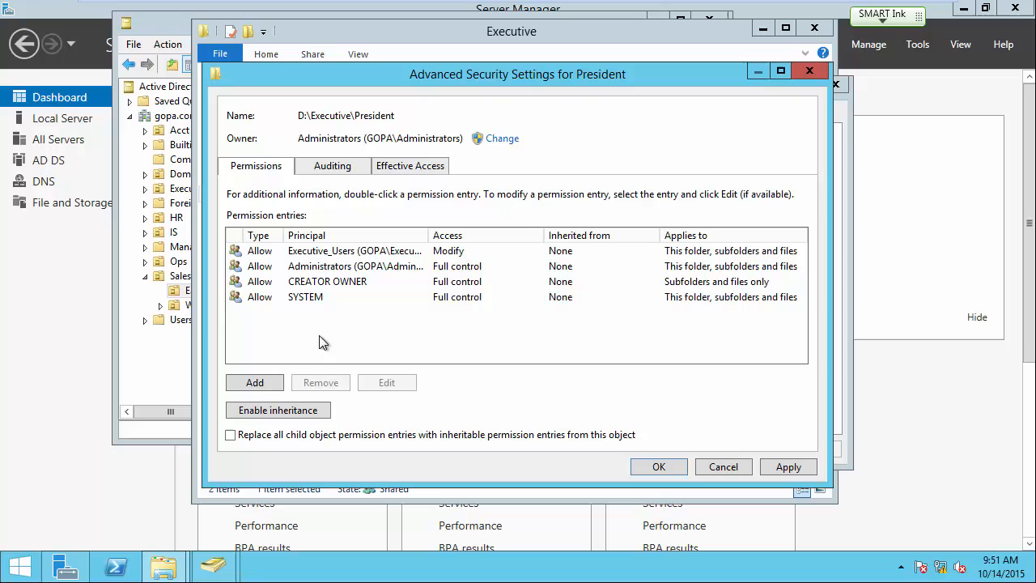
pyautogui.click(315, 271)
pyautogui.click(312, 252)
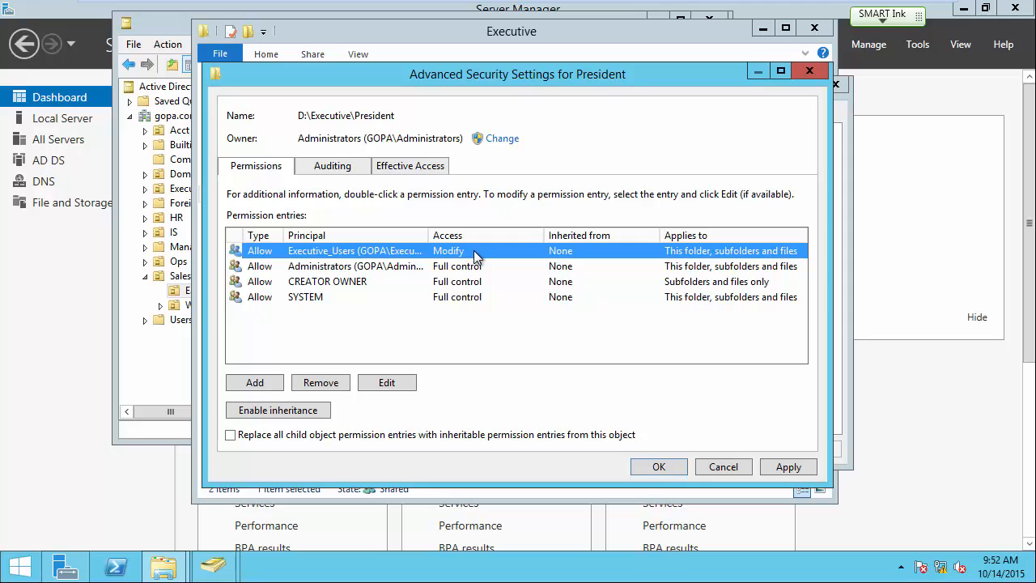
pyautogui.click(330, 384)
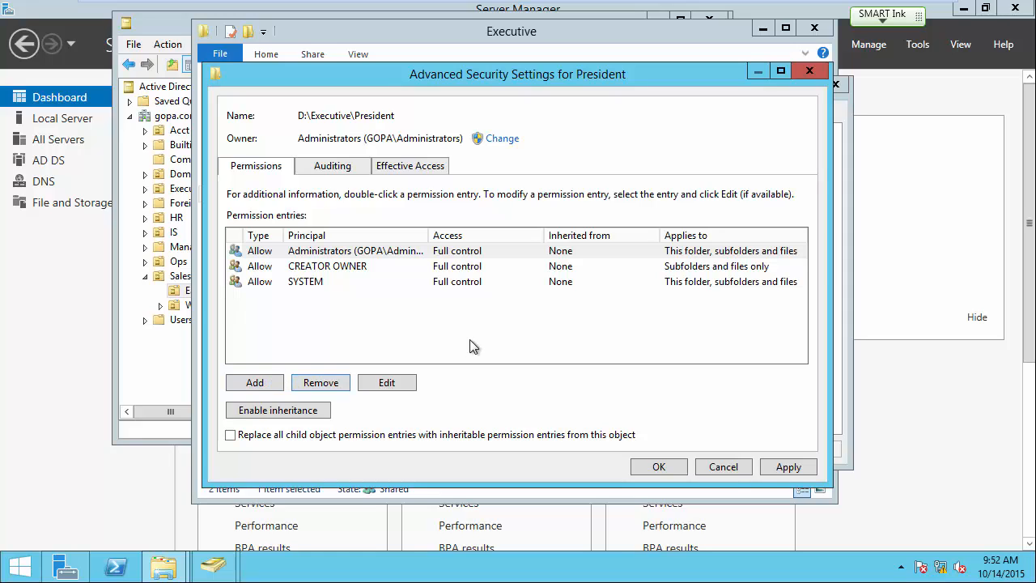
# Add a GOPA\President entry with Modify access and save the advanced security settings.
pyautogui.click(266, 385)
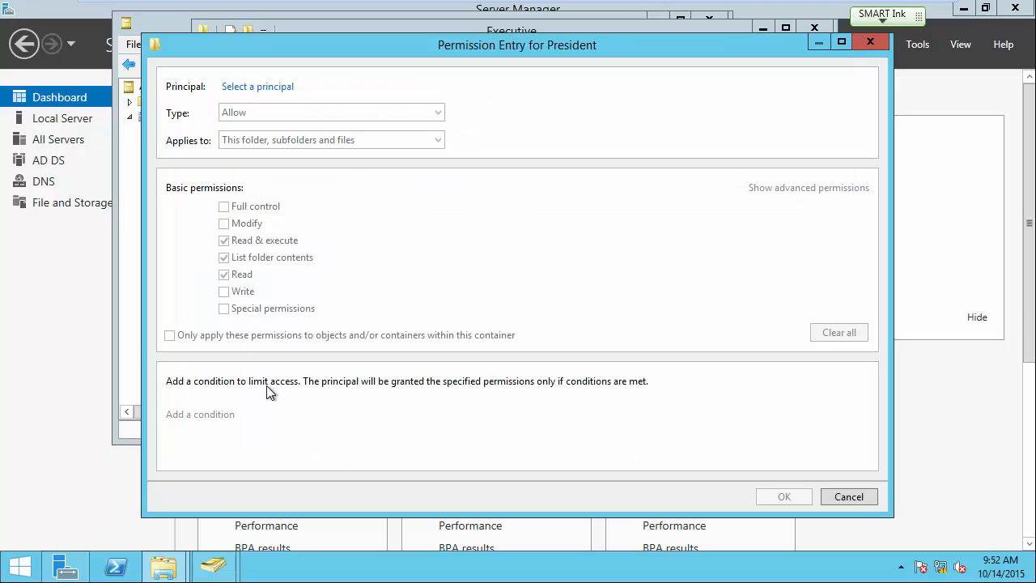
pyautogui.click(247, 87)
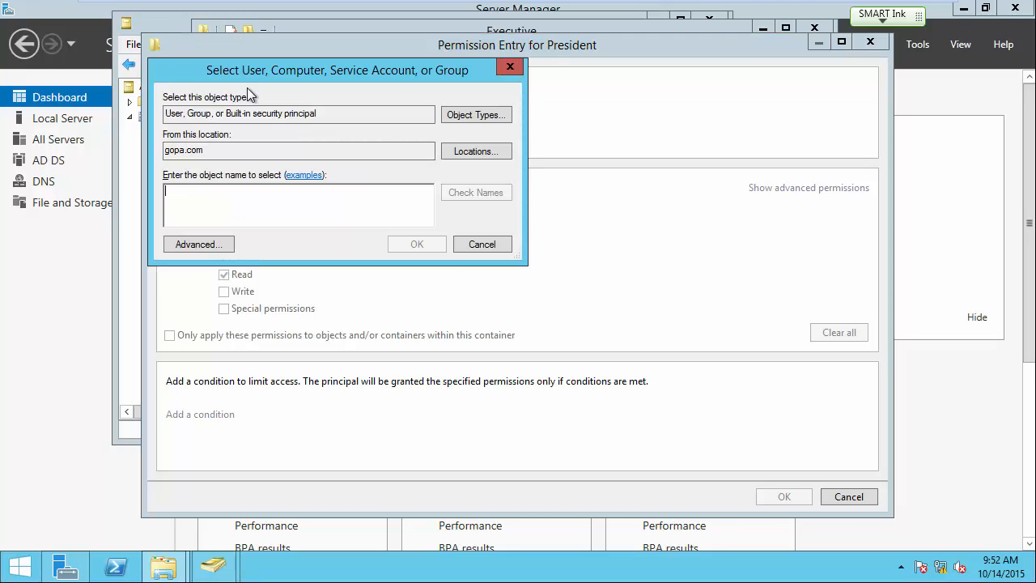
pyautogui.write('President')
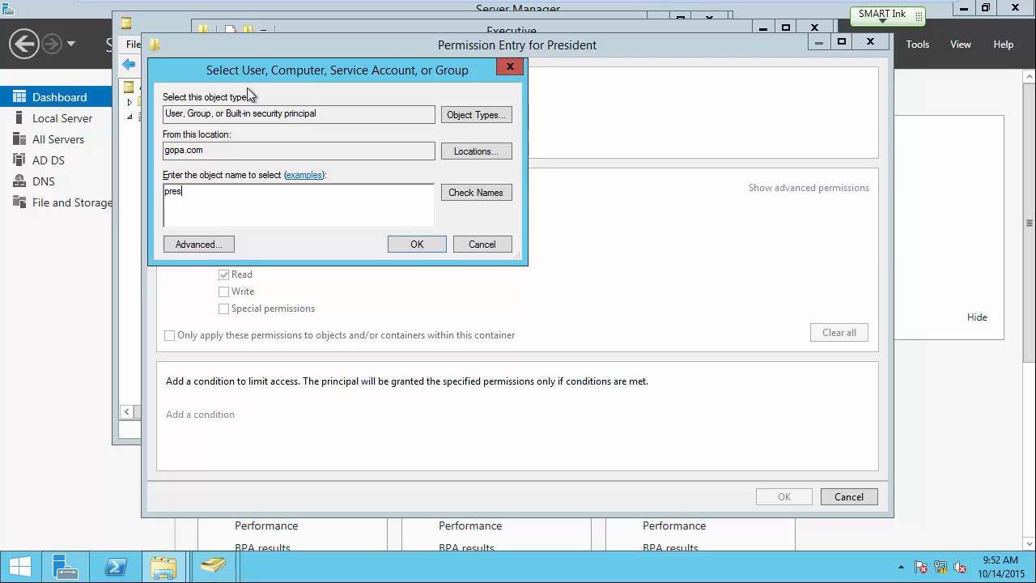
pyautogui.click(417, 244)
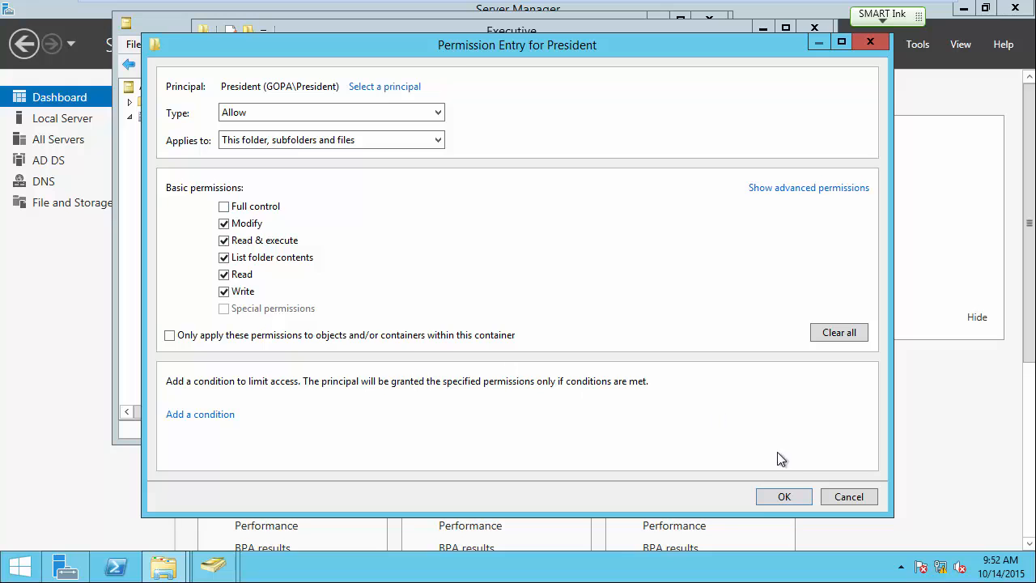
pyautogui.click(784, 496)
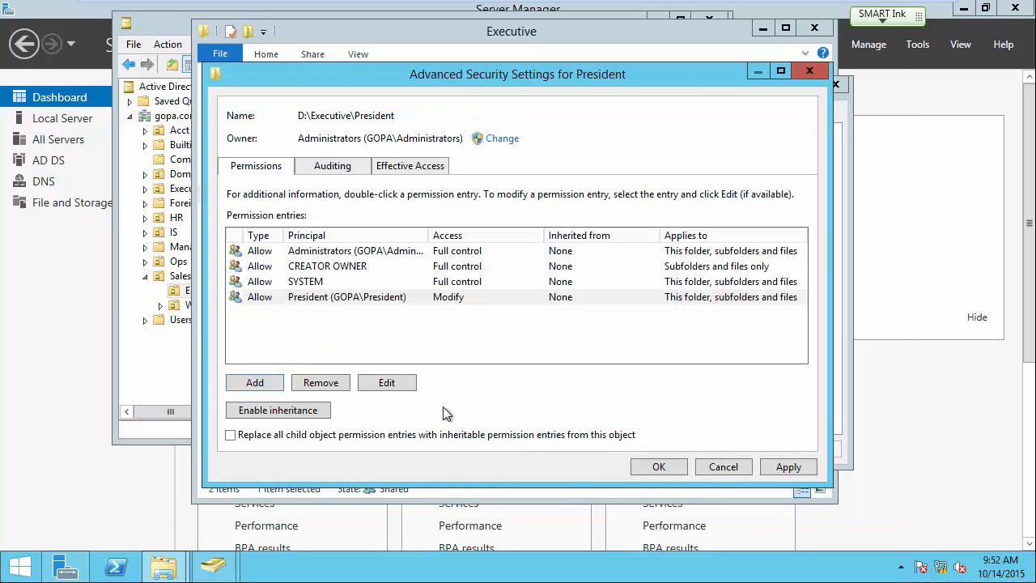
pyautogui.click(673, 468)
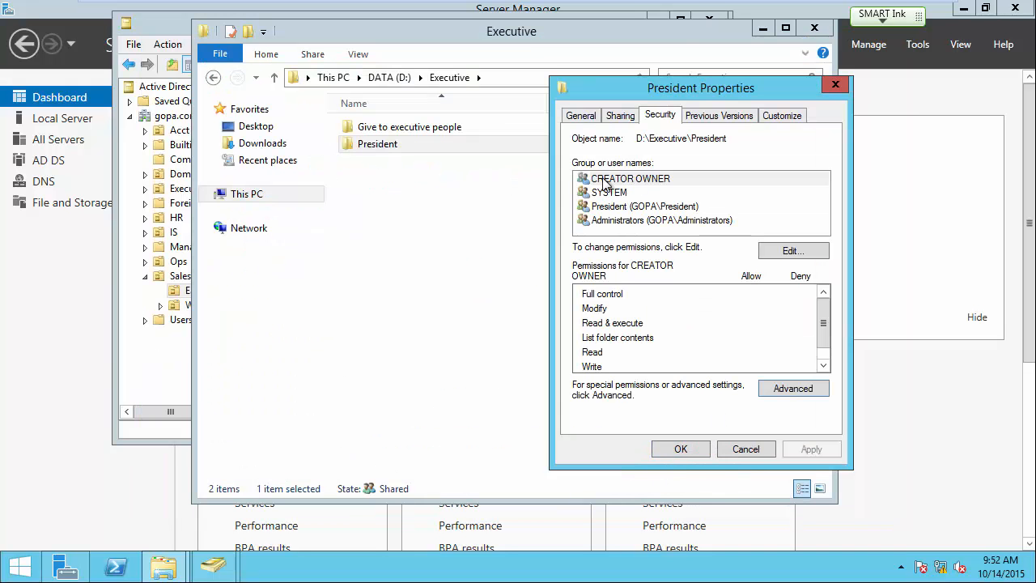
# Check President's Modify rights in the permissions editor and close President's properties.
pyautogui.click(608, 207)
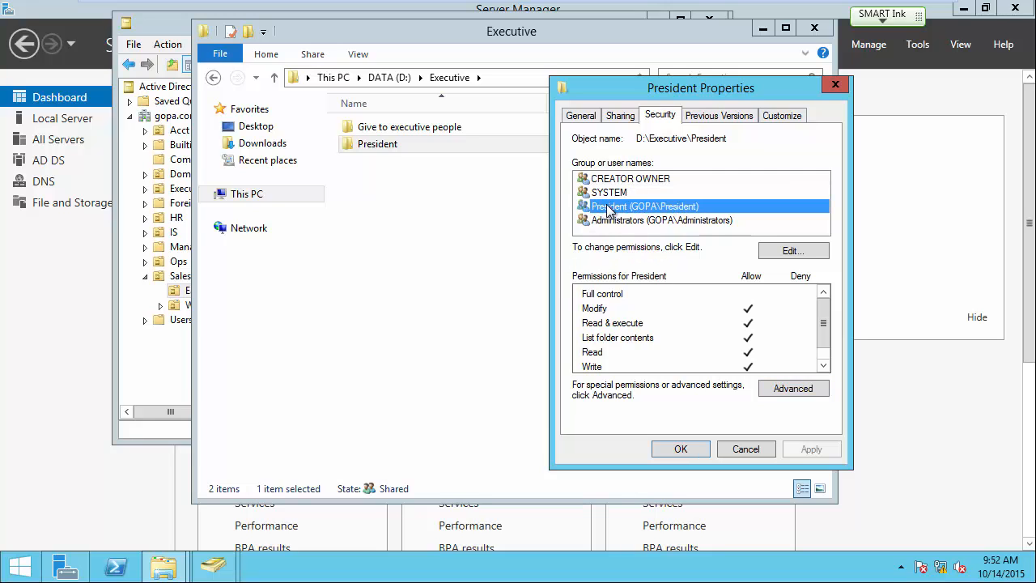
pyautogui.click(791, 253)
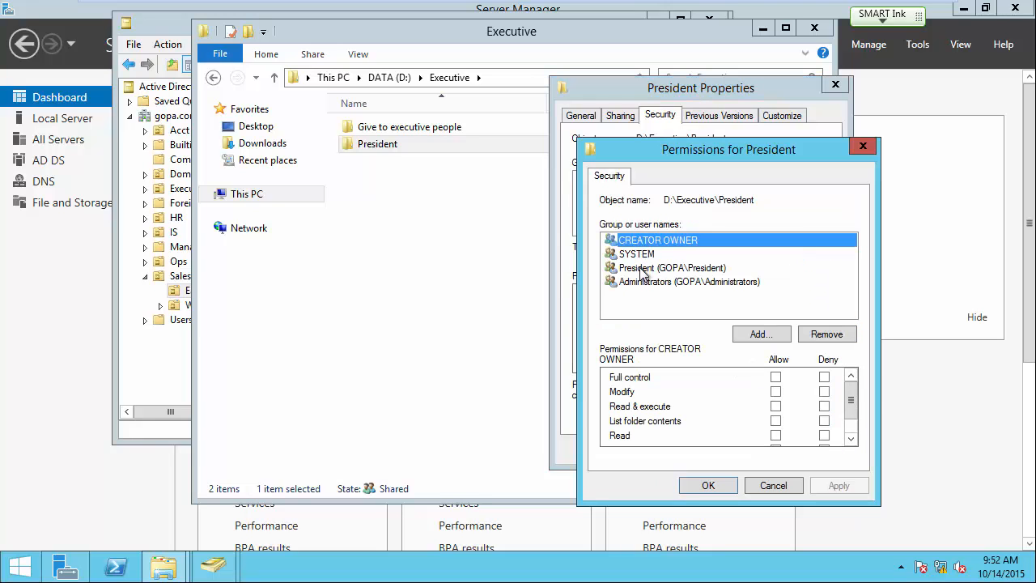
pyautogui.click(651, 267)
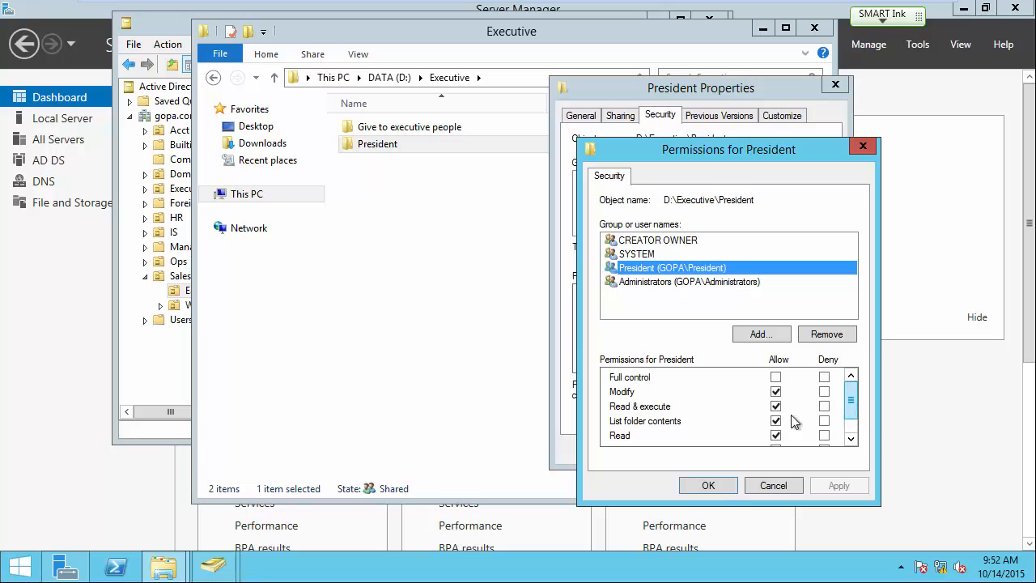
pyautogui.click(709, 488)
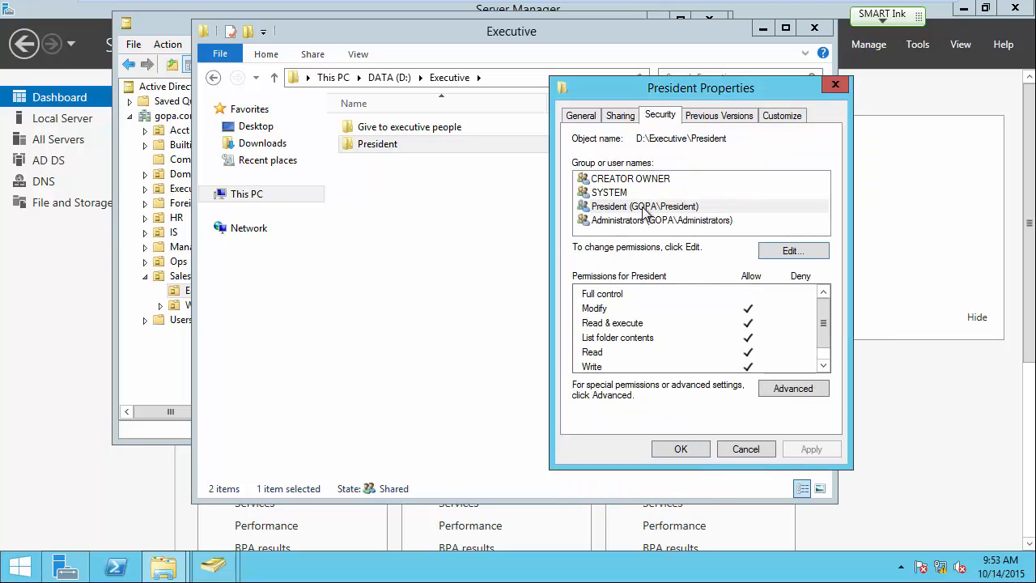
pyautogui.click(680, 449)
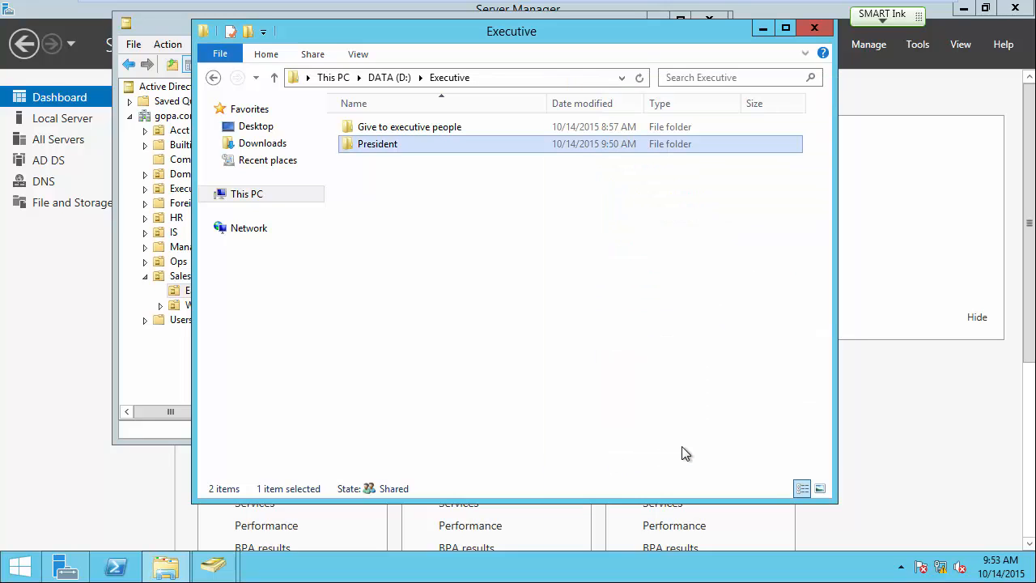
# Open the President folder and return to the Executive listing on DATA (D:).
pyautogui.click(467, 256)
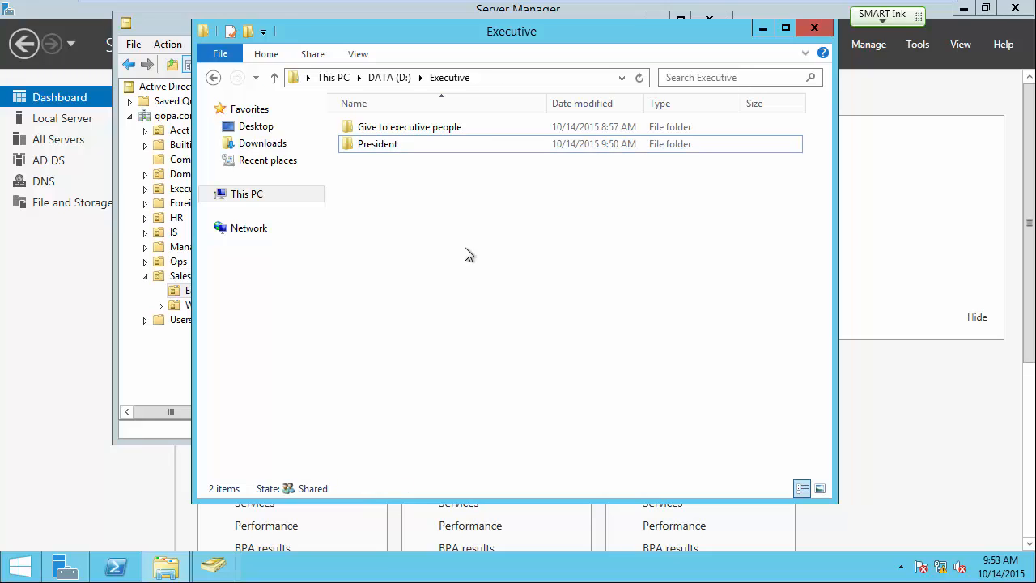
pyautogui.click(384, 150)
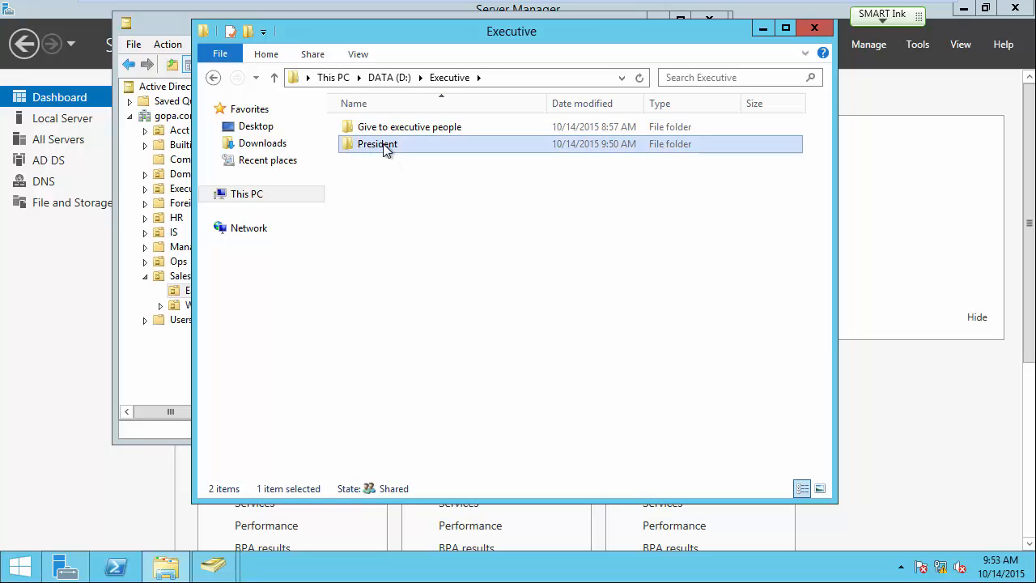
pyautogui.doubleClick(385, 149)
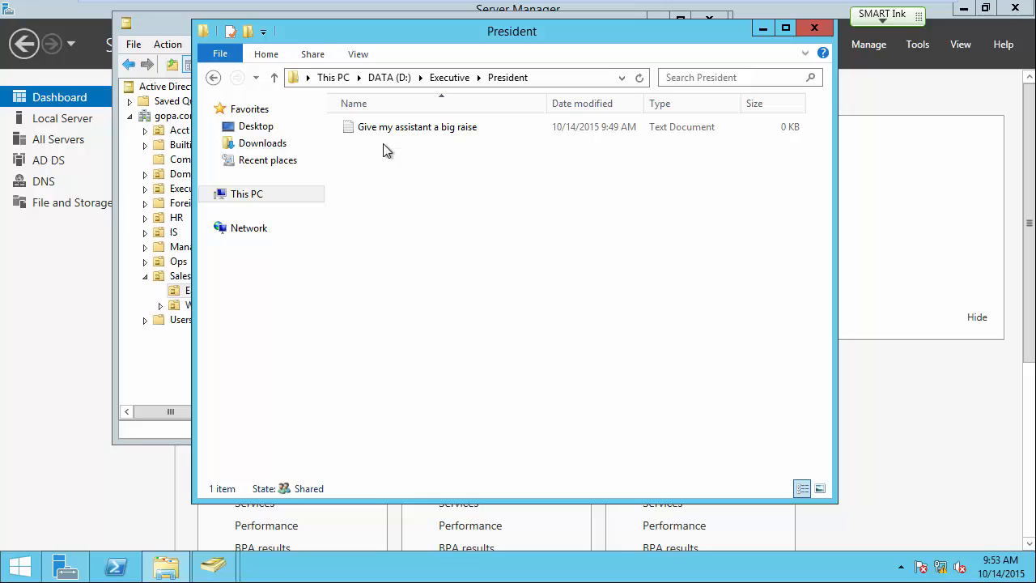
pyautogui.click(453, 78)
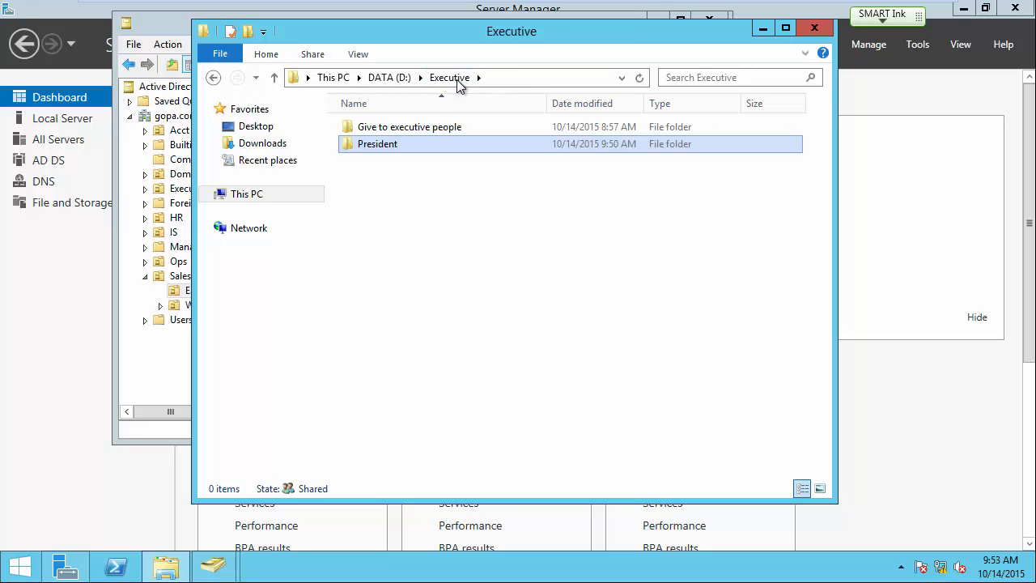
pyautogui.doubleClick(387, 150)
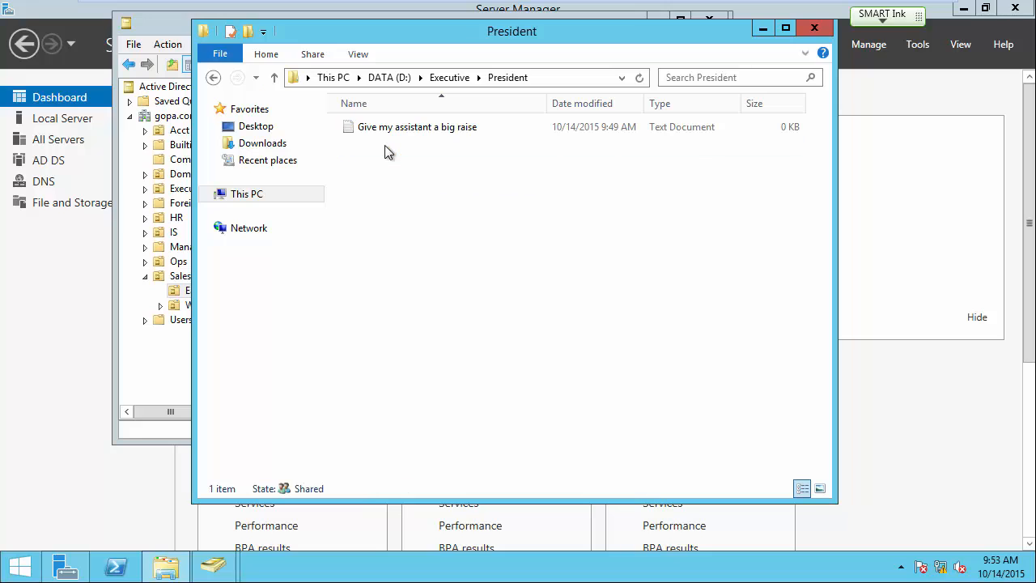
pyautogui.click(453, 78)
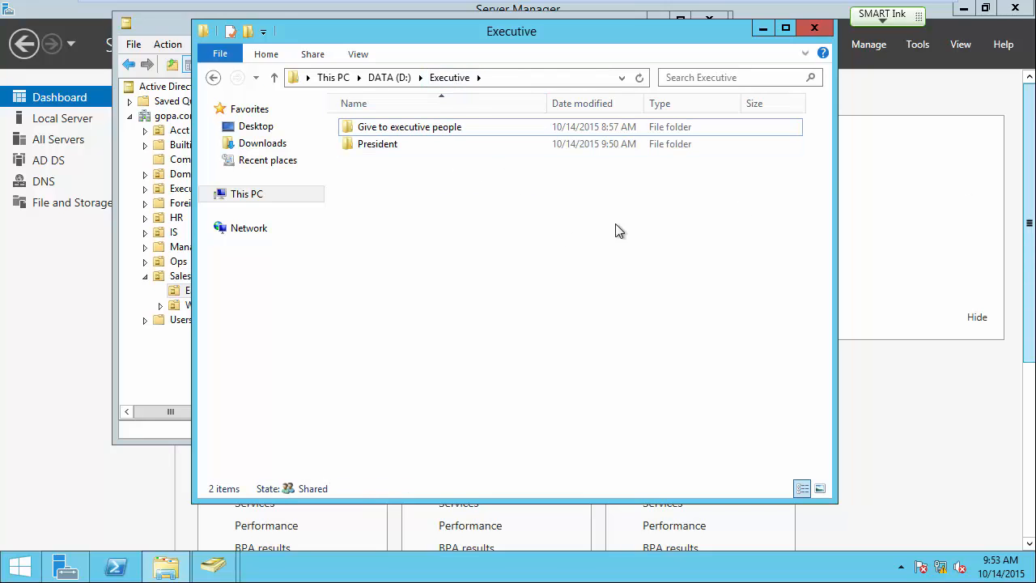
# Back on the Windows 7 guest, log the current user off from the Start menu.
pyautogui.moveTo(651, 6)
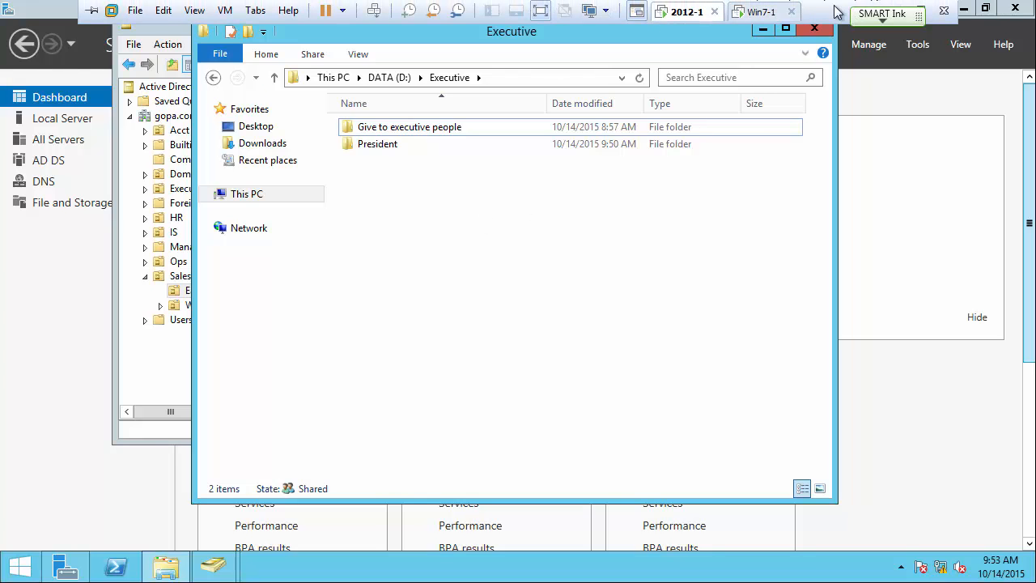
pyautogui.click(760, 7)
pyautogui.click(467, 236)
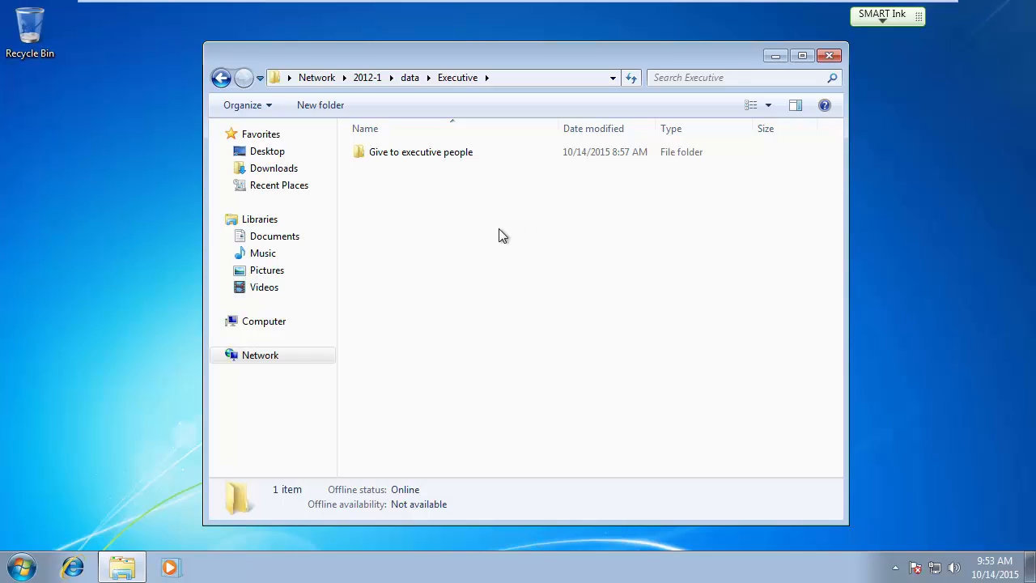
pyautogui.click(22, 571)
pyautogui.moveTo(284, 527)
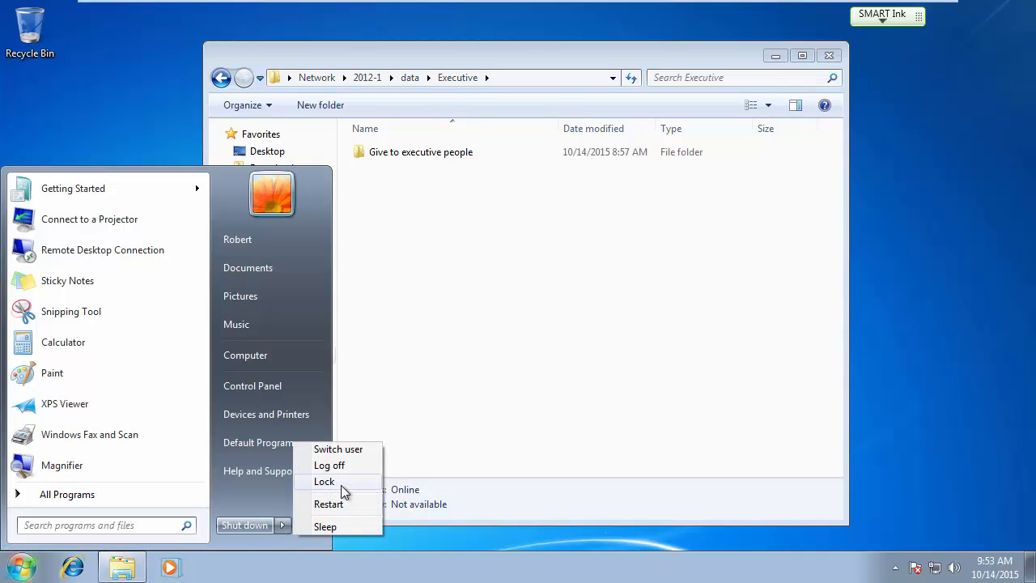
pyautogui.click(342, 464)
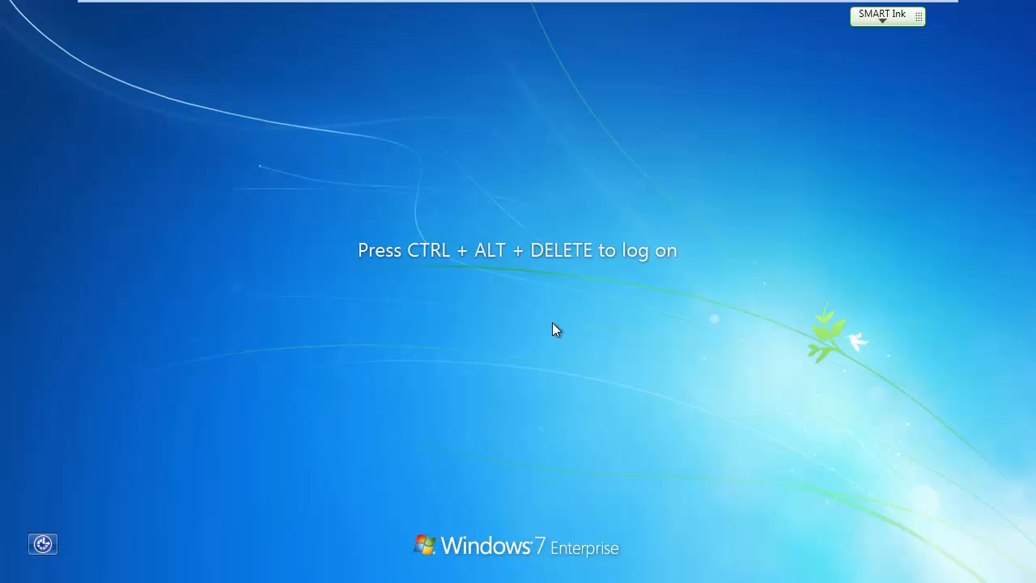
# Log on through Other User with the executive domain user's name and password.
pyautogui.hotkey('ctrl', 'alt', 'Delete')
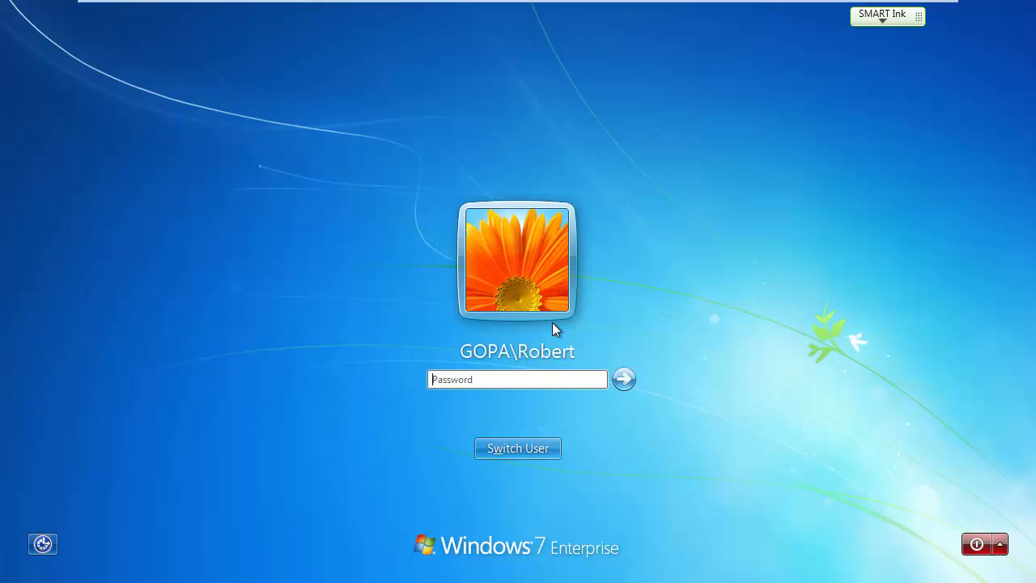
pyautogui.click(538, 442)
pyautogui.click(596, 347)
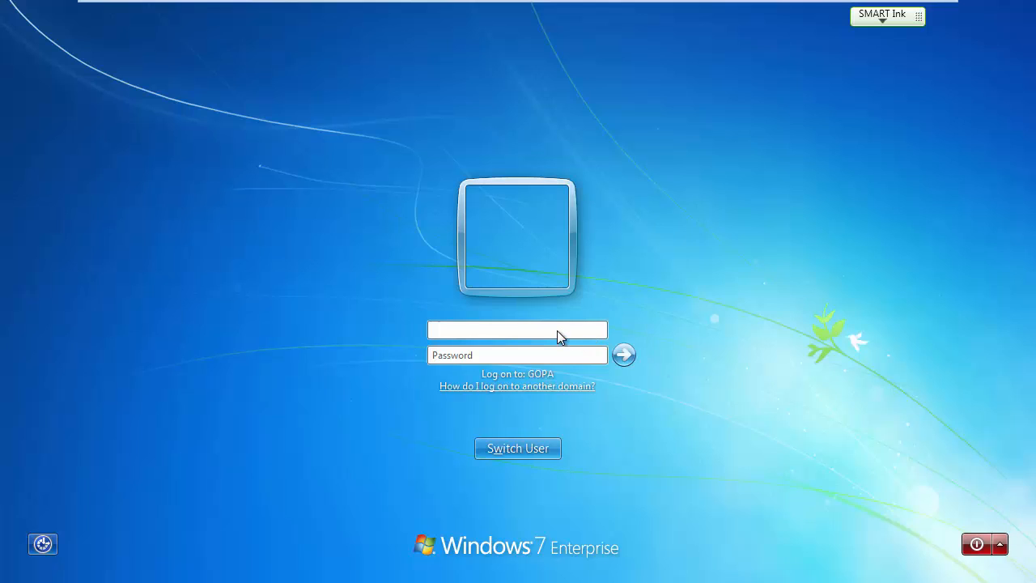
pyautogui.write('madison')
pyautogui.press('Tab')
pyautogui.write('••')
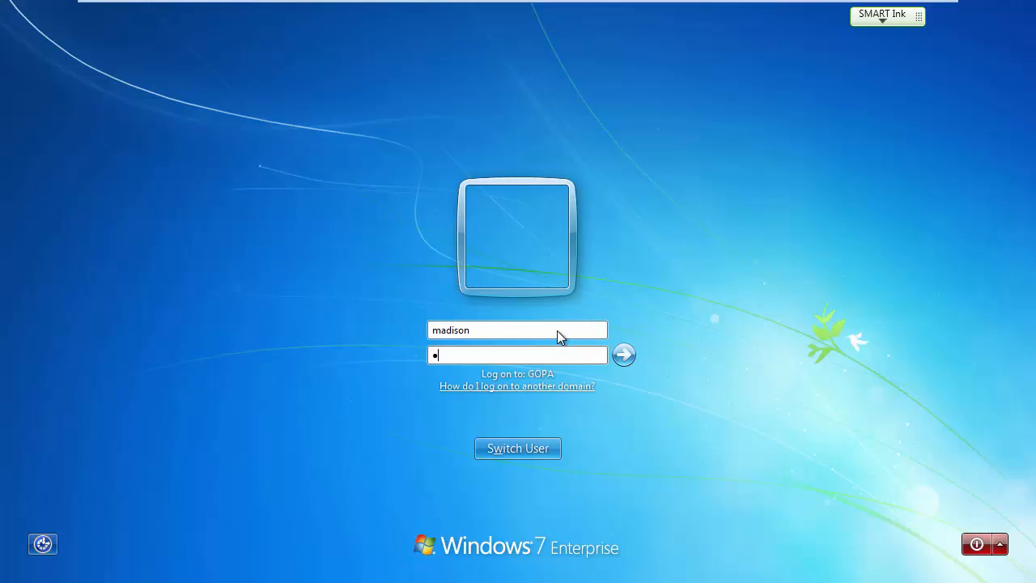
pyautogui.write('•••••••')
pyautogui.press('Return')
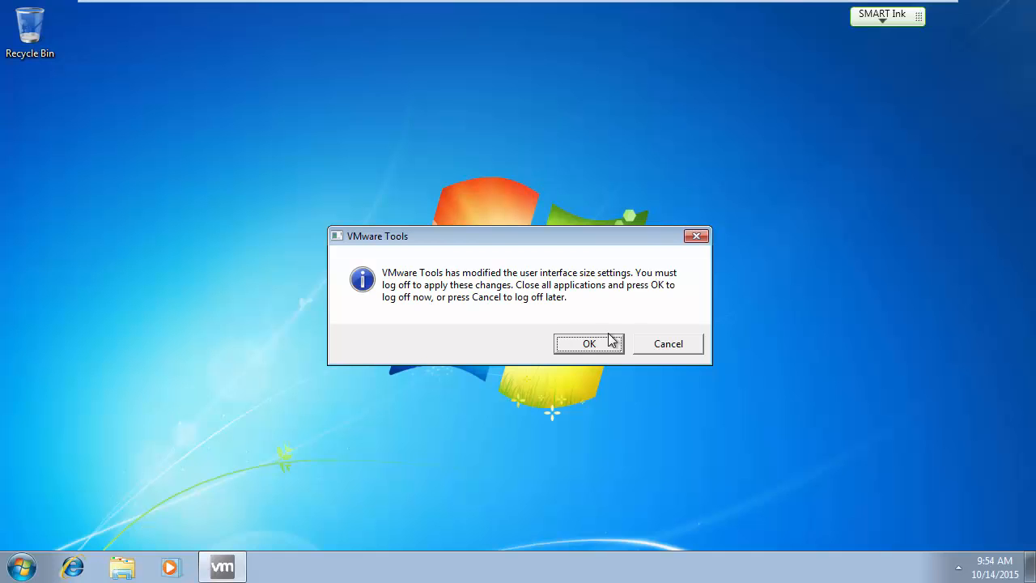
# Postpone the VMware Tools prompt and browse the network to the 2012-1 server's shares.
pyautogui.click(665, 343)
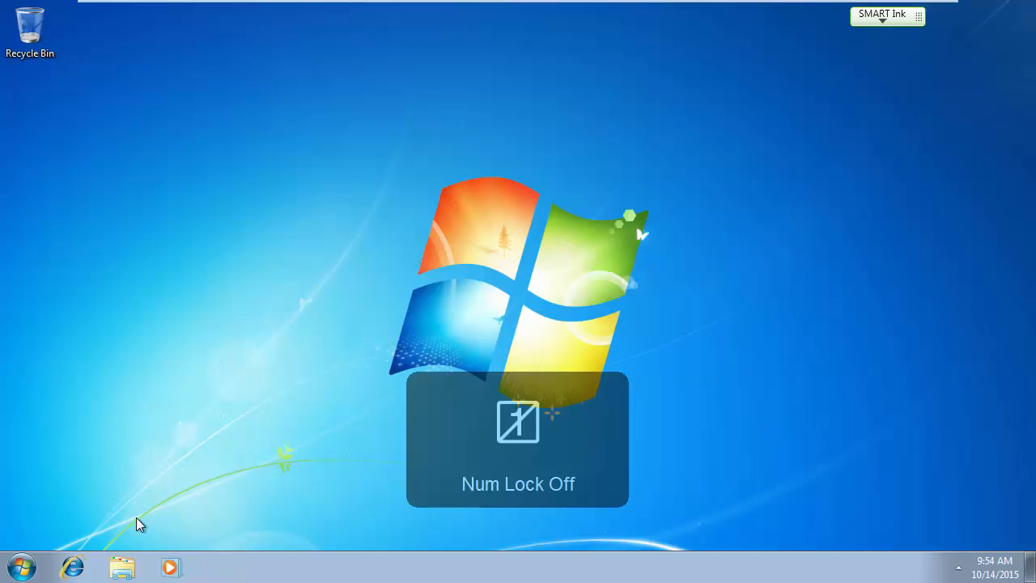
pyautogui.click(122, 566)
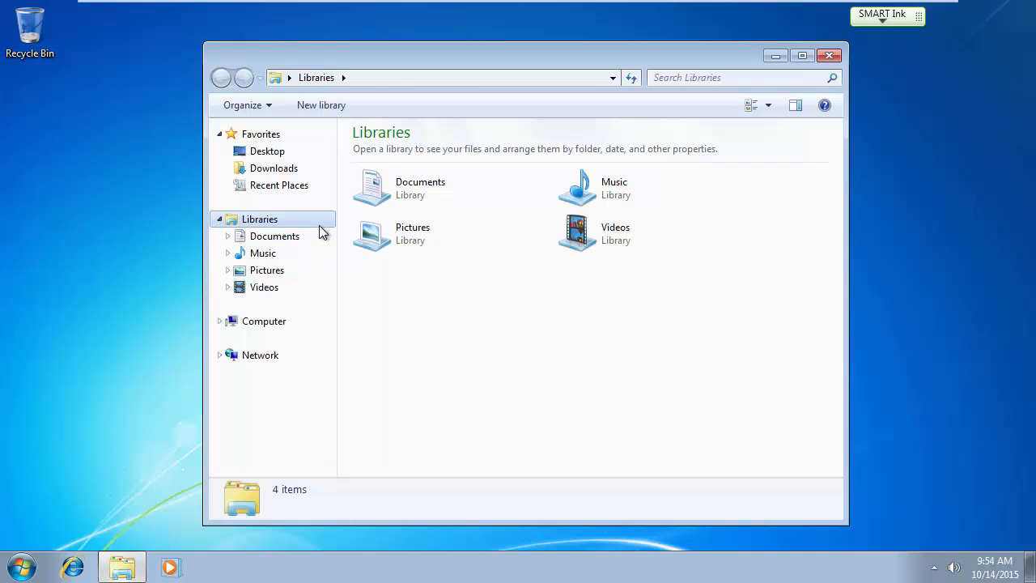
pyautogui.click(275, 323)
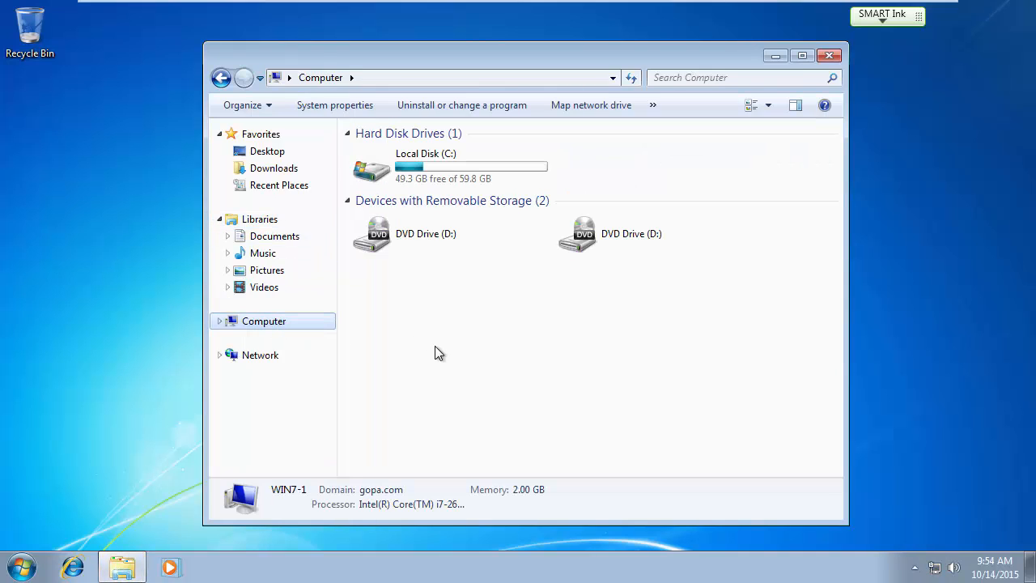
pyautogui.click(257, 356)
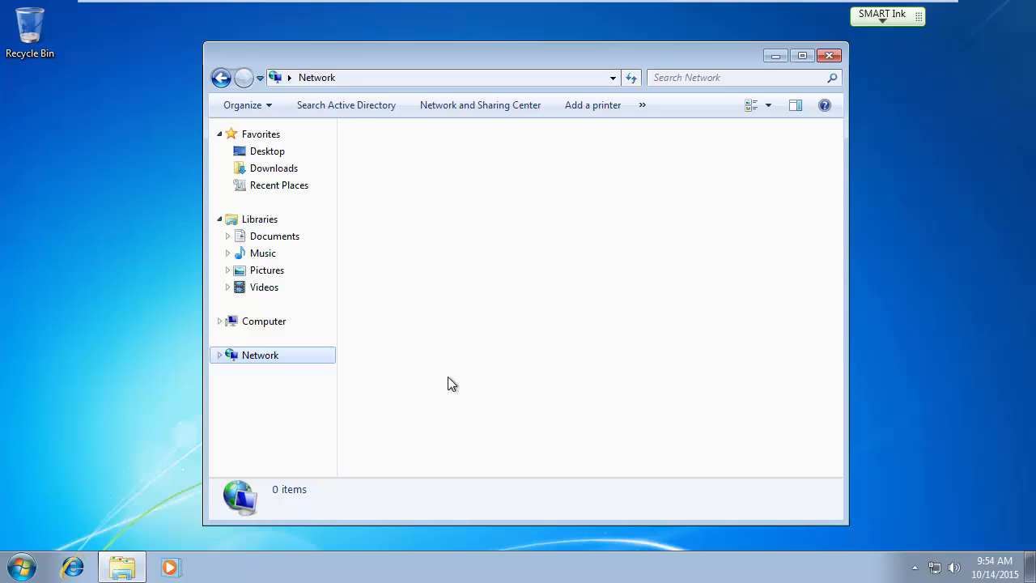
pyautogui.doubleClick(618, 175)
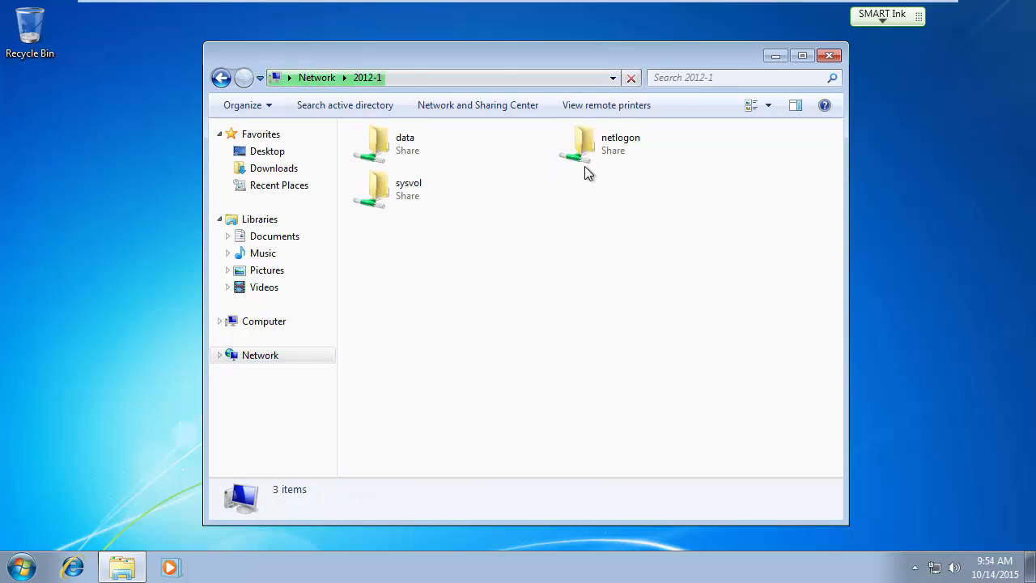
# Open data\Executive\President as the new user, go back to Executive, and switch to the 2012-1 server VM.
pyautogui.doubleClick(394, 143)
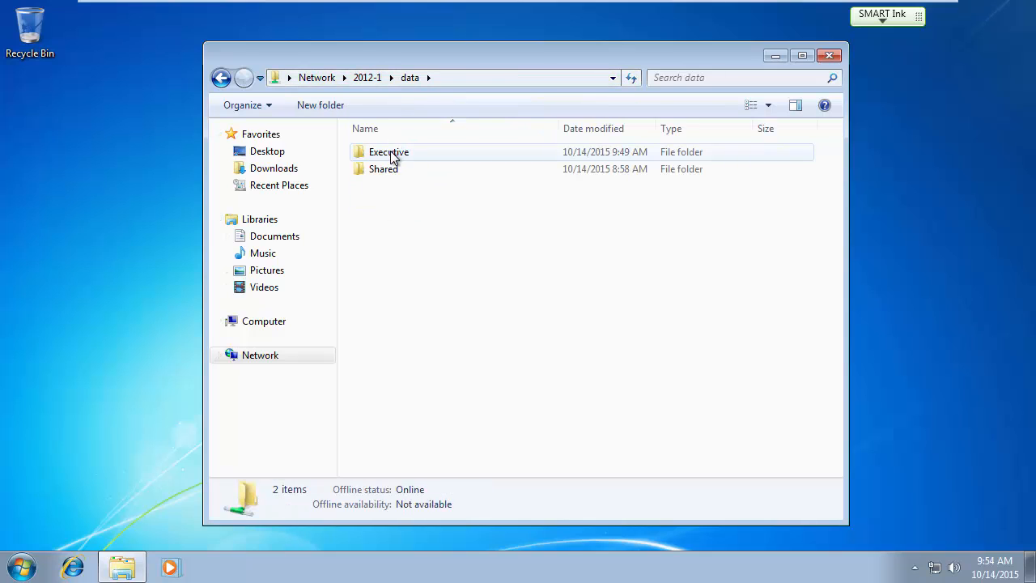
pyautogui.doubleClick(392, 153)
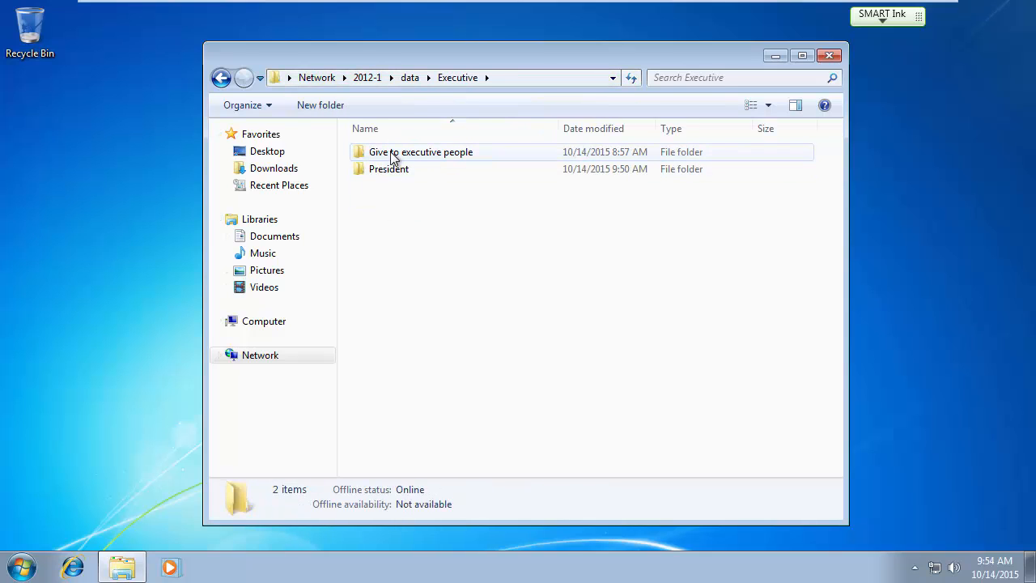
pyautogui.click(389, 168)
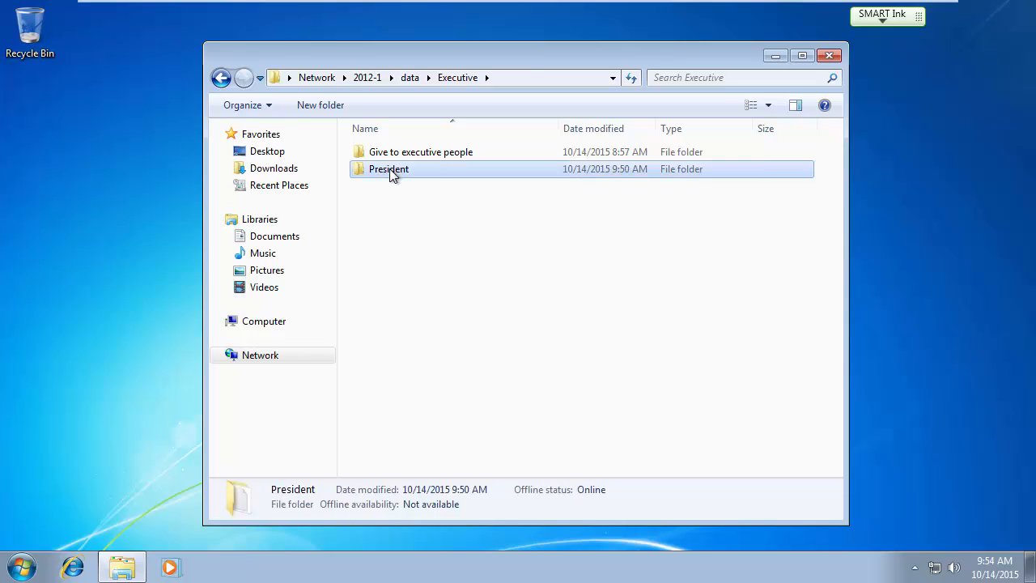
pyautogui.doubleClick(389, 169)
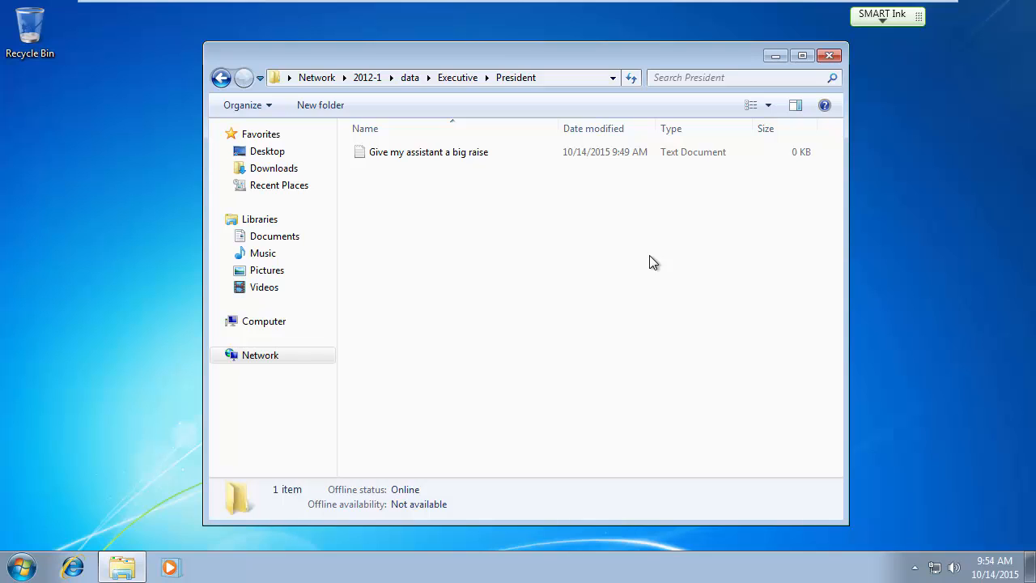
pyautogui.press('Num_Lock')
pyautogui.press('Num_Lock')
pyautogui.click(457, 78)
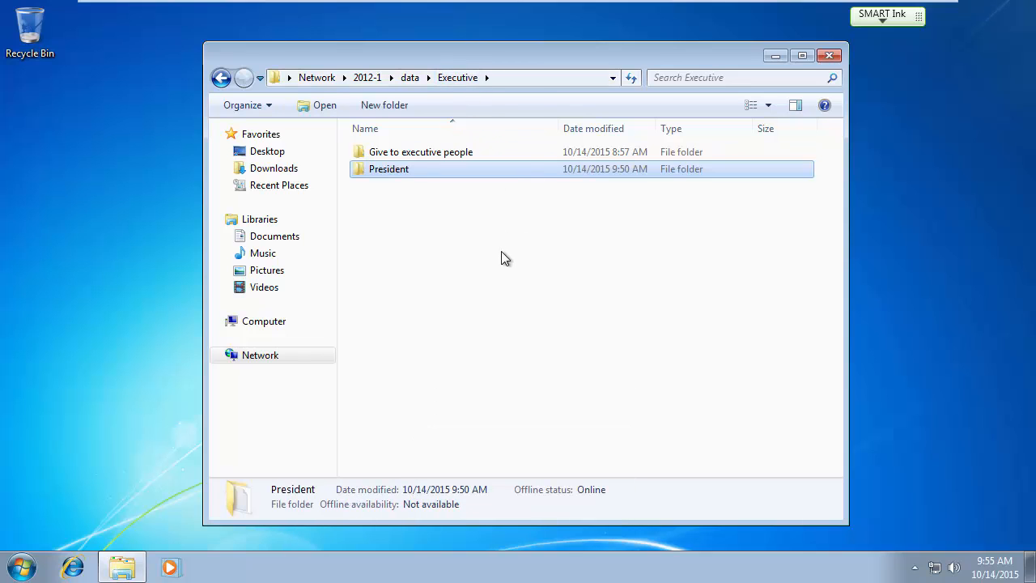
pyautogui.press('Num_Lock')
pyautogui.moveTo(497, 7)
pyautogui.click(684, 12)
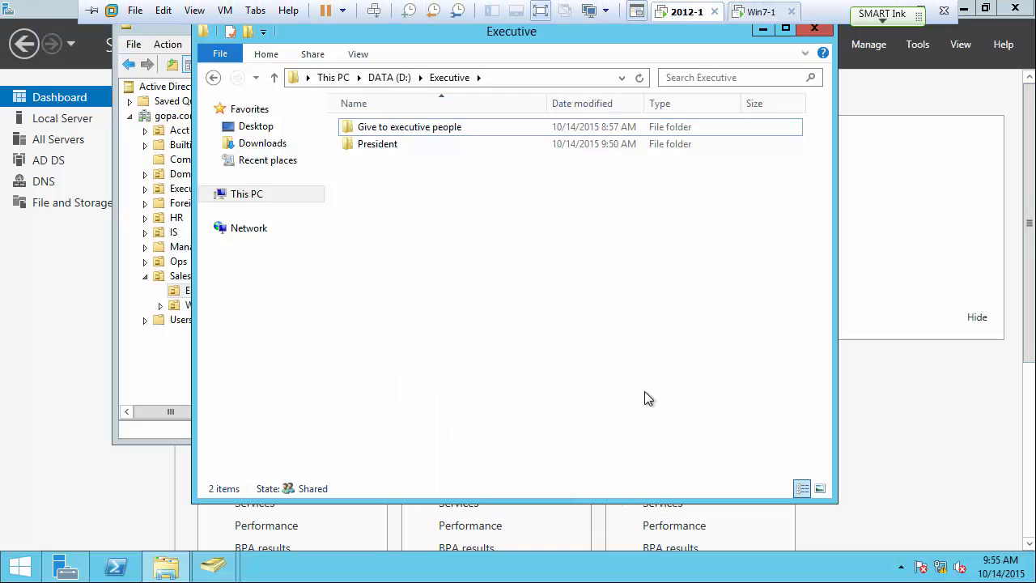
# Check Executive_Users' permissions on D:\Executive without changes, then bring Active Directory Users and Computers forward.
pyautogui.click(387, 78)
pyautogui.rightClick(386, 146)
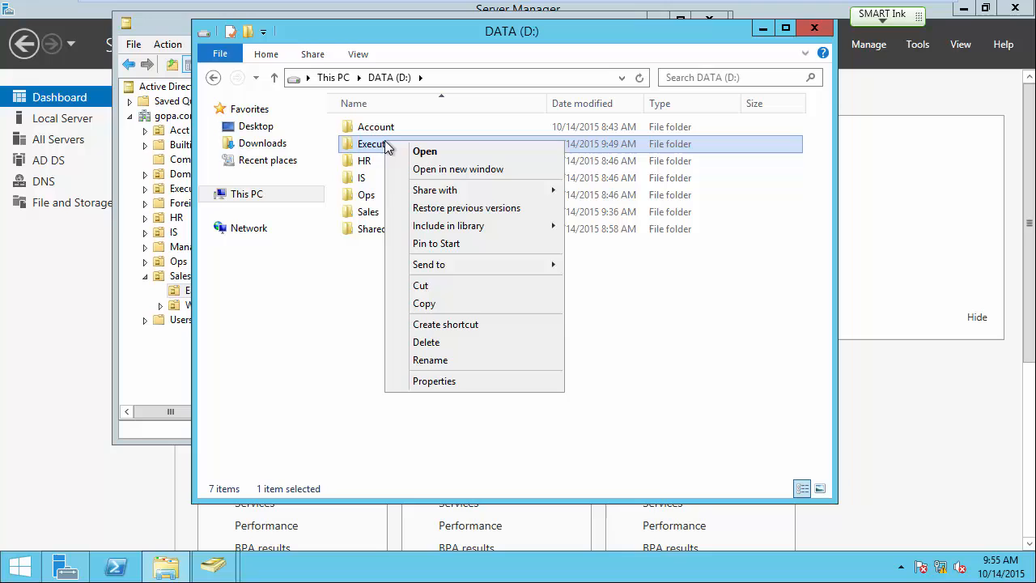
pyautogui.click(434, 380)
pyautogui.click(493, 180)
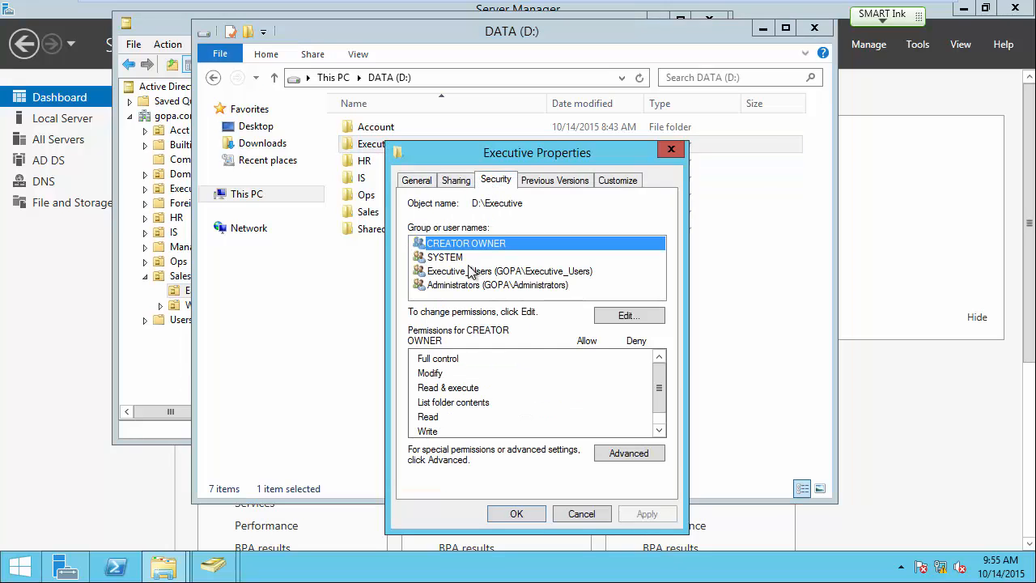
pyautogui.click(467, 273)
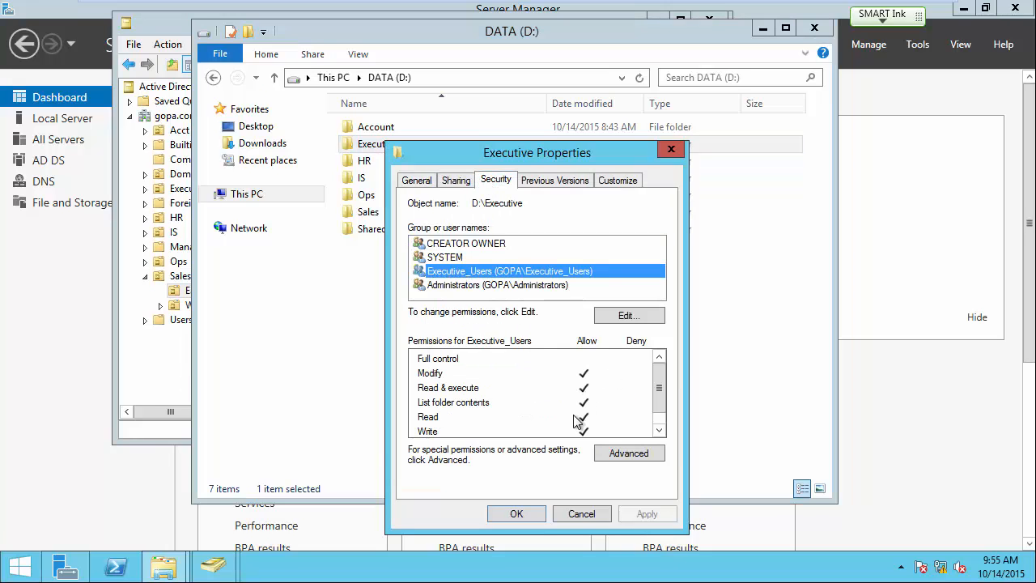
pyautogui.click(580, 514)
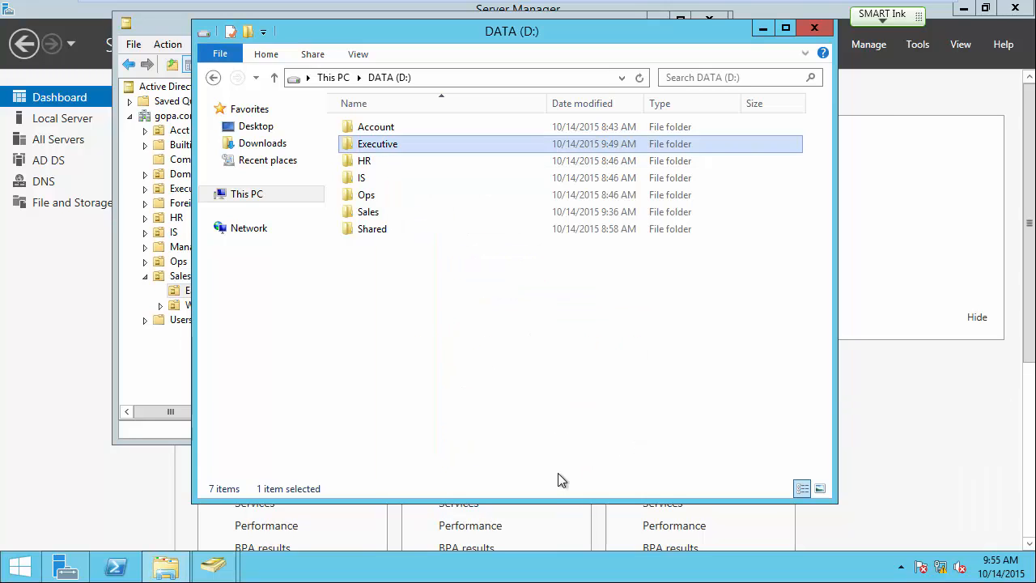
pyautogui.click(159, 25)
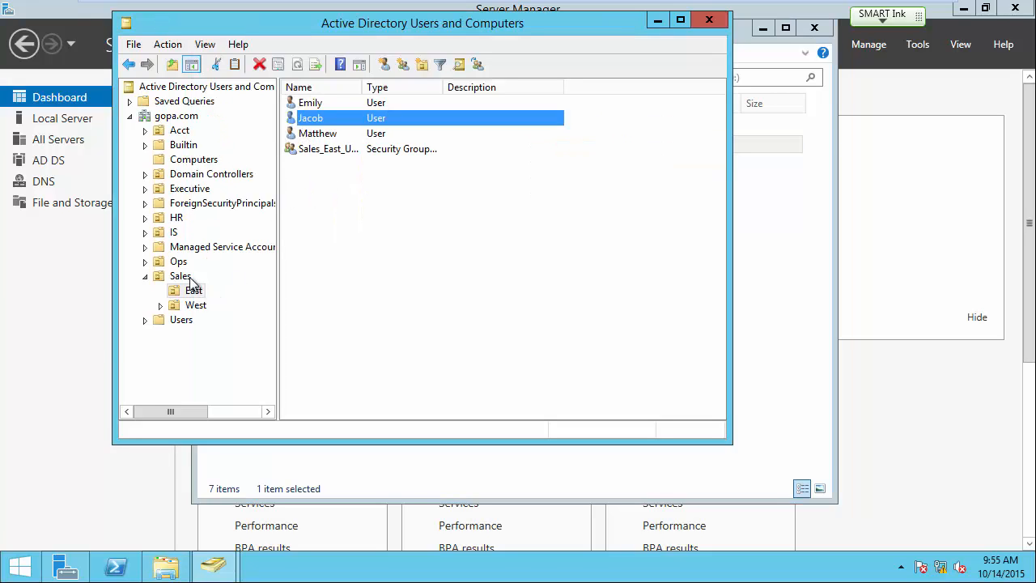
# Open the Sales\Executive OU in ADUC and view Executive_Users' members without changing anything.
pyautogui.click(180, 276)
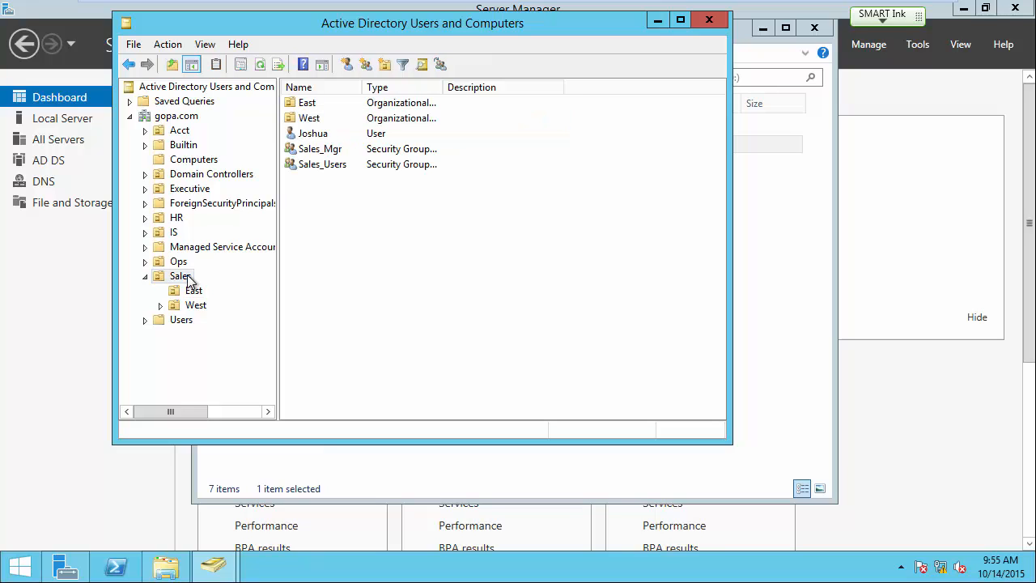
pyautogui.click(183, 188)
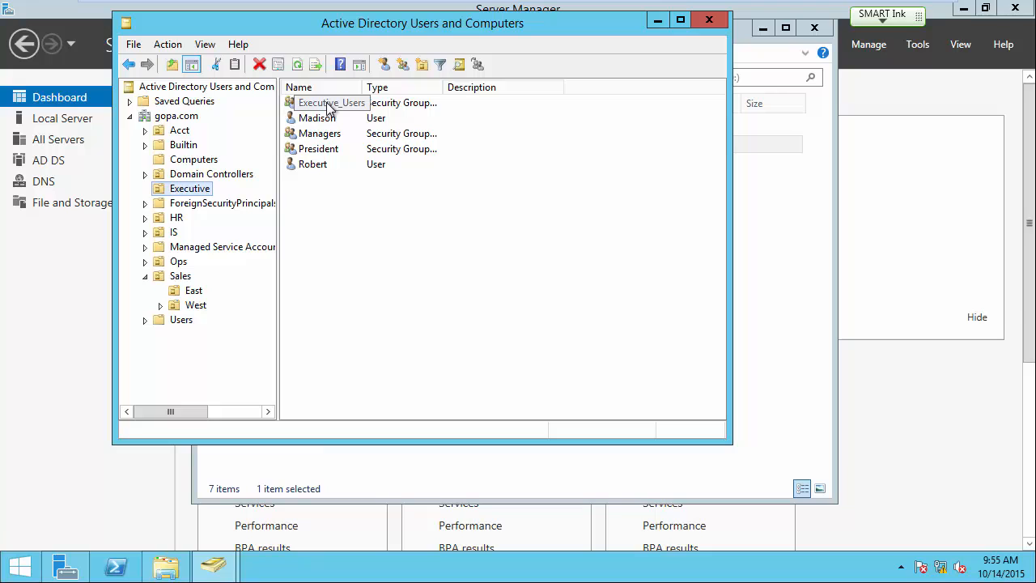
pyautogui.doubleClick(328, 104)
pyautogui.click(325, 49)
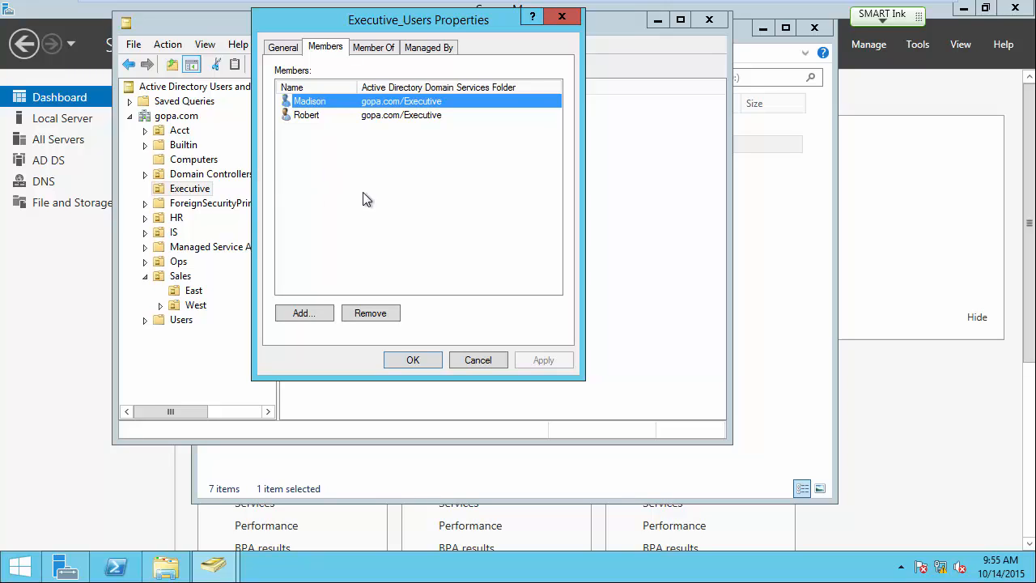
pyautogui.click(478, 361)
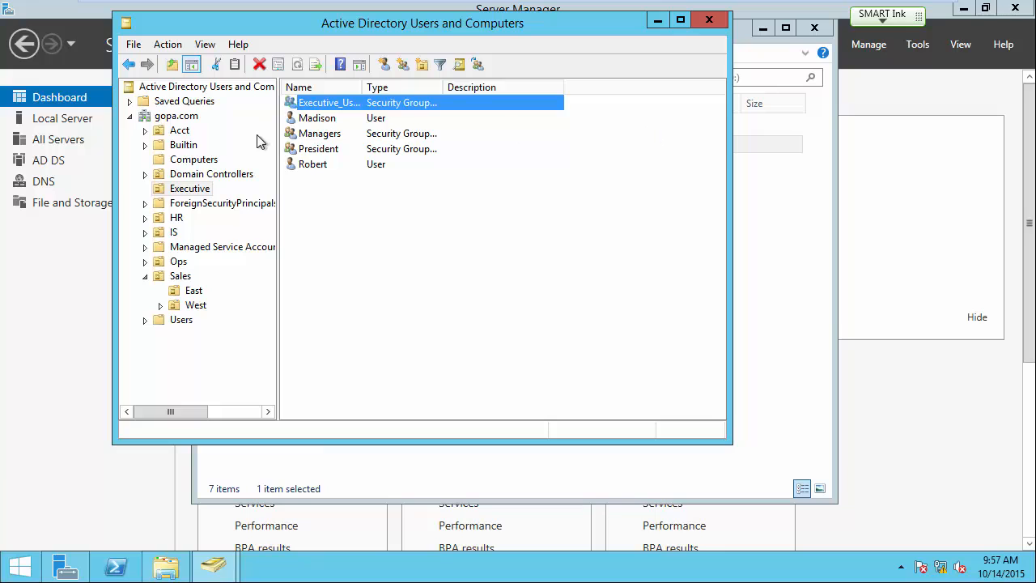
# Open D:\Account and create a new folder named Manager inside it.
pyautogui.click(762, 340)
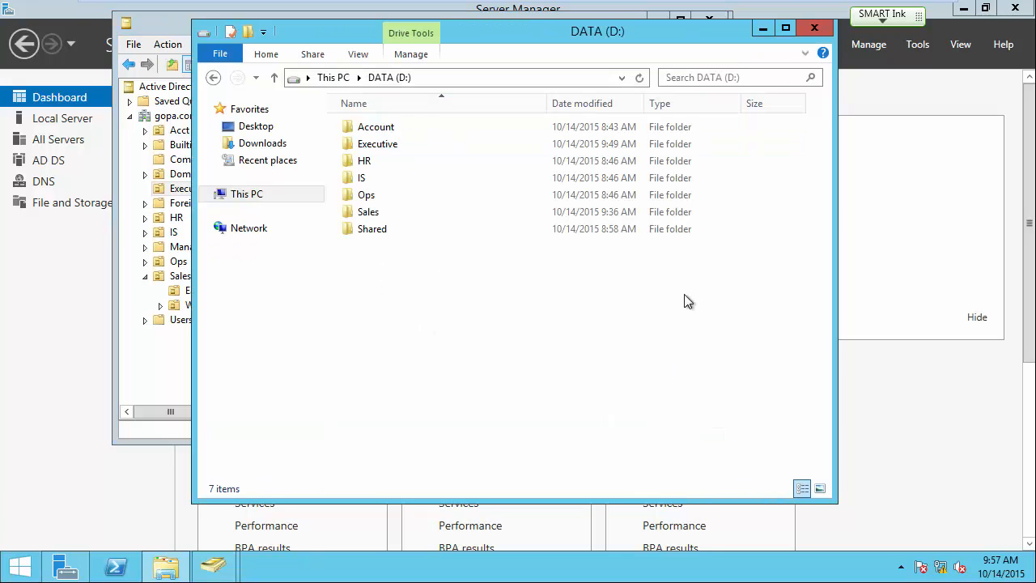
pyautogui.doubleClick(383, 130)
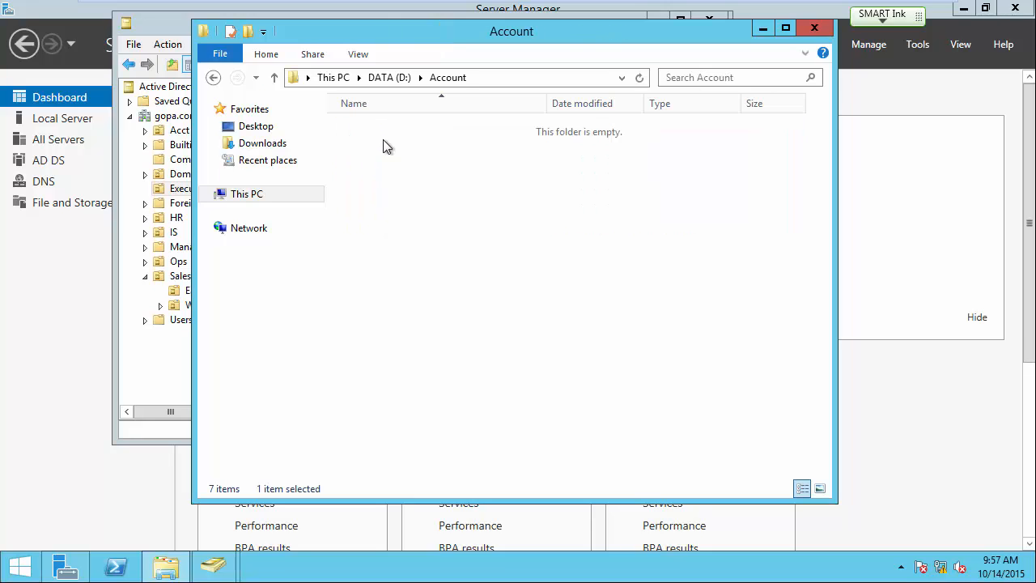
pyautogui.rightClick(382, 139)
pyautogui.moveTo(440, 330)
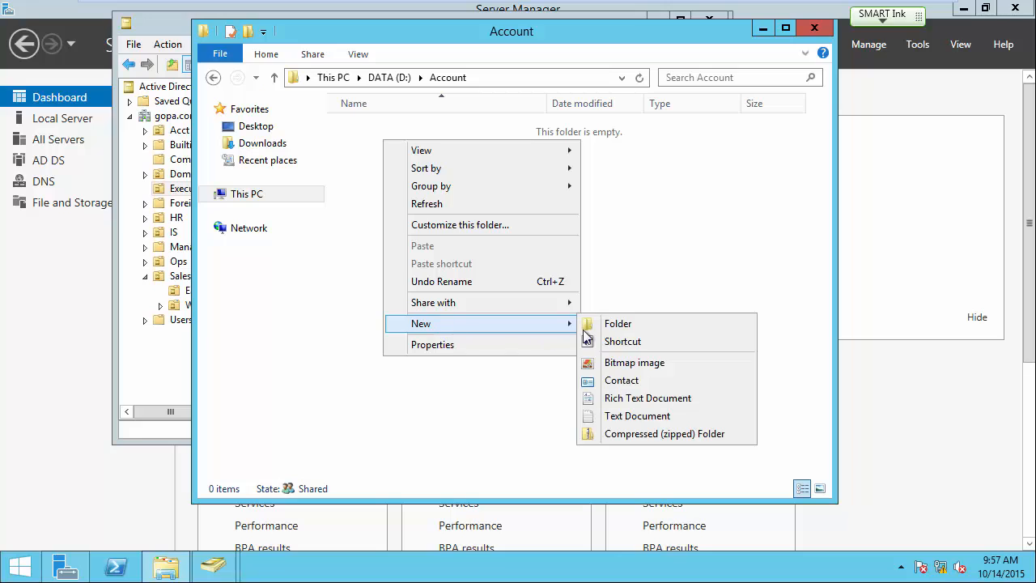
pyautogui.click(612, 327)
pyautogui.write('Manager')
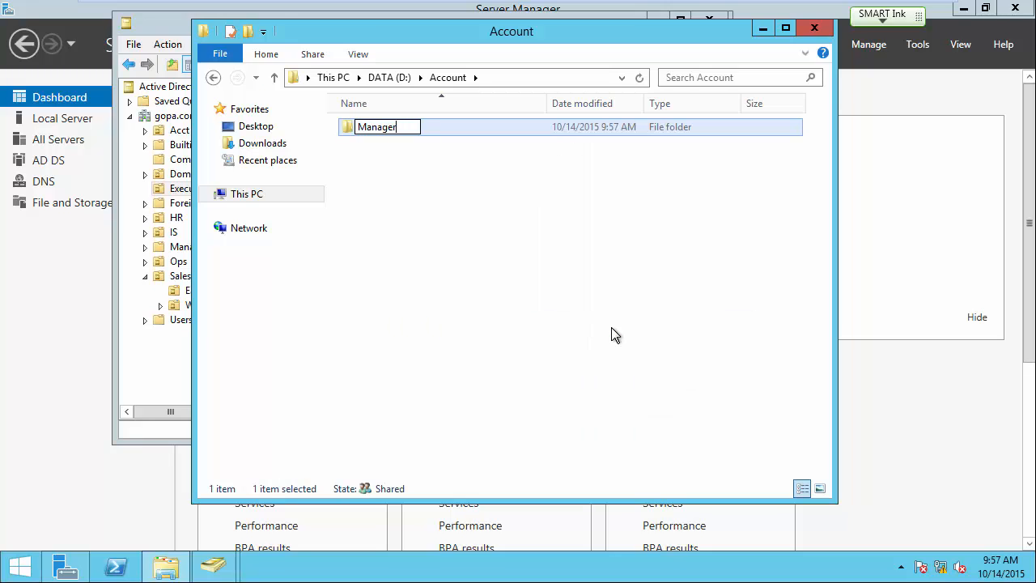
pyautogui.press('Return')
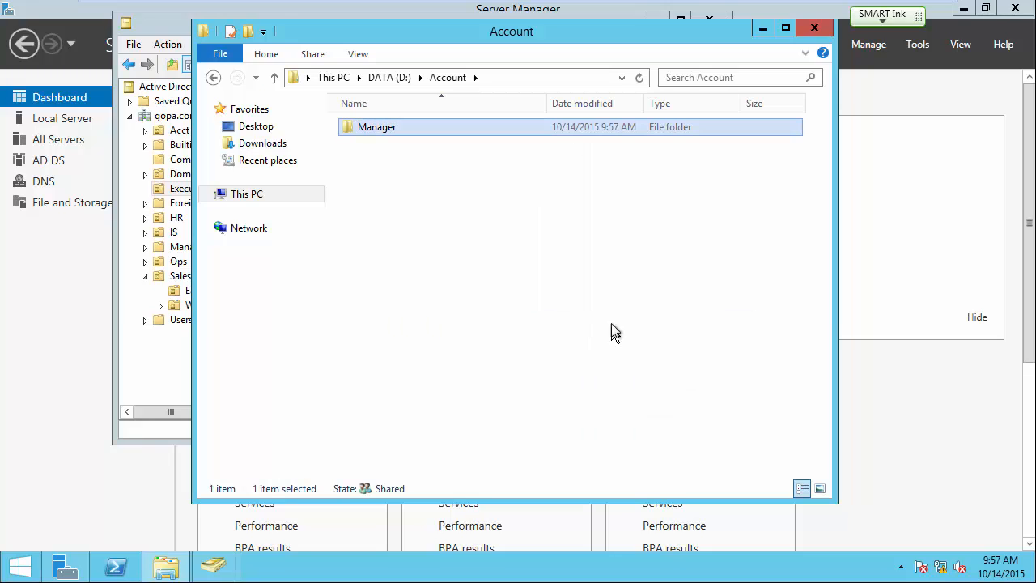
pyautogui.rightClick(382, 132)
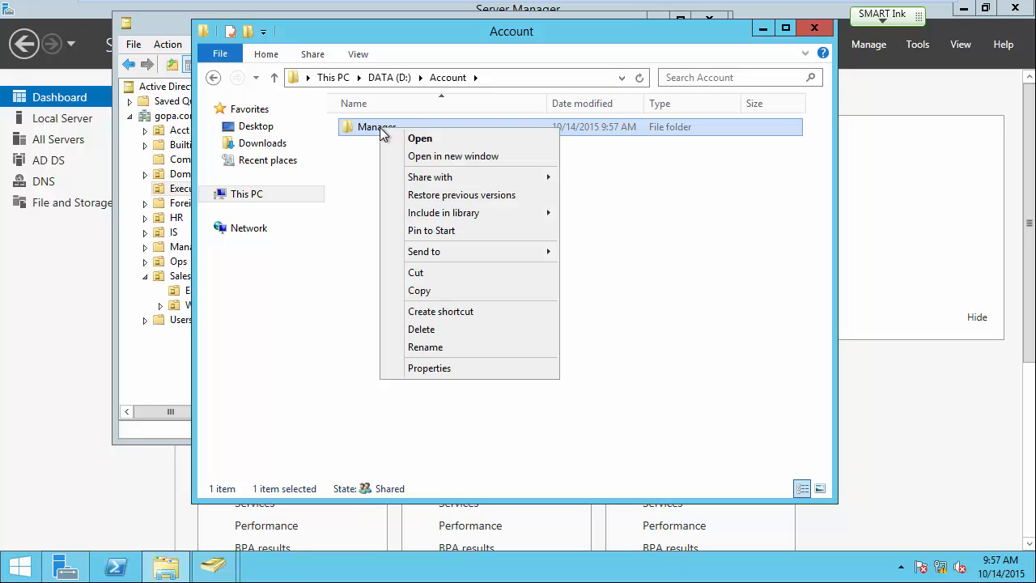
# Disable inheritance on D:\Account\Manager, converting inherited permissions into explicit entries.
pyautogui.click(430, 368)
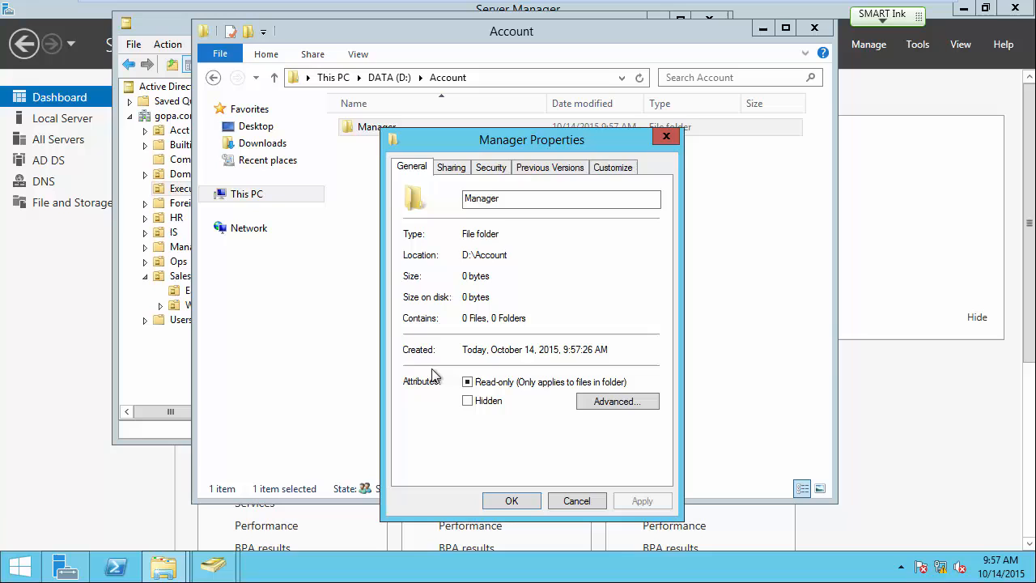
pyautogui.click(490, 167)
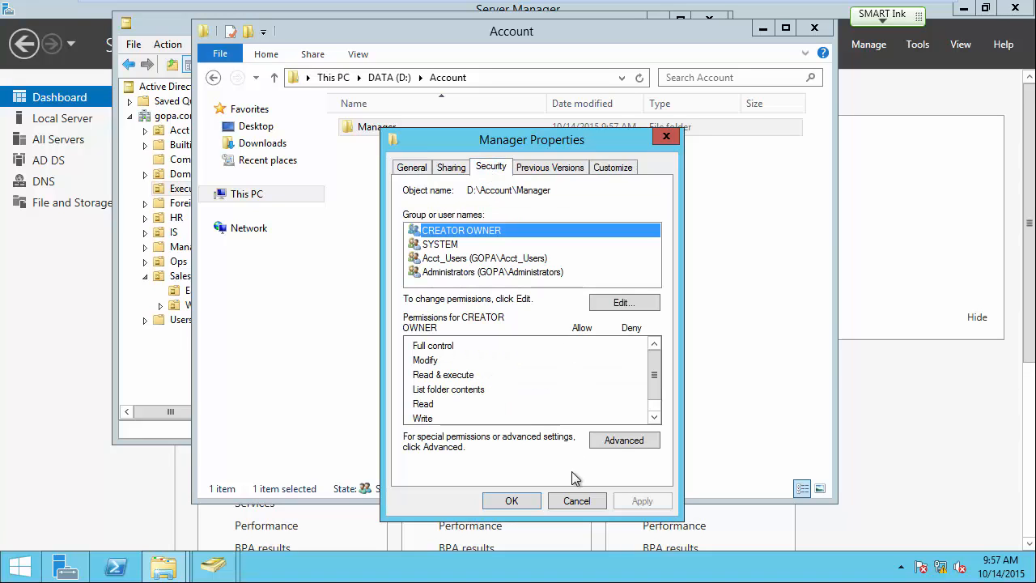
pyautogui.click(622, 441)
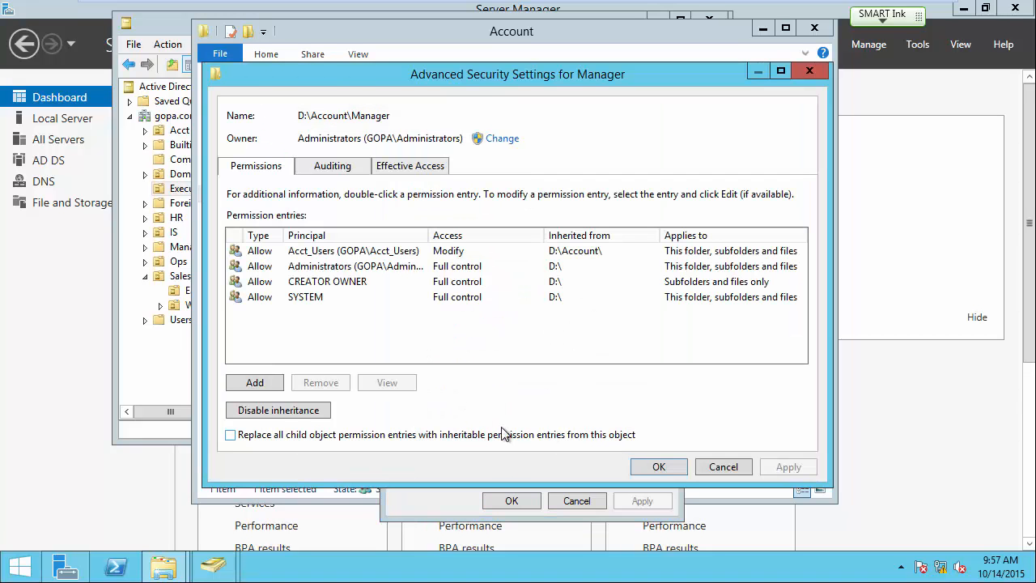
pyautogui.click(278, 410)
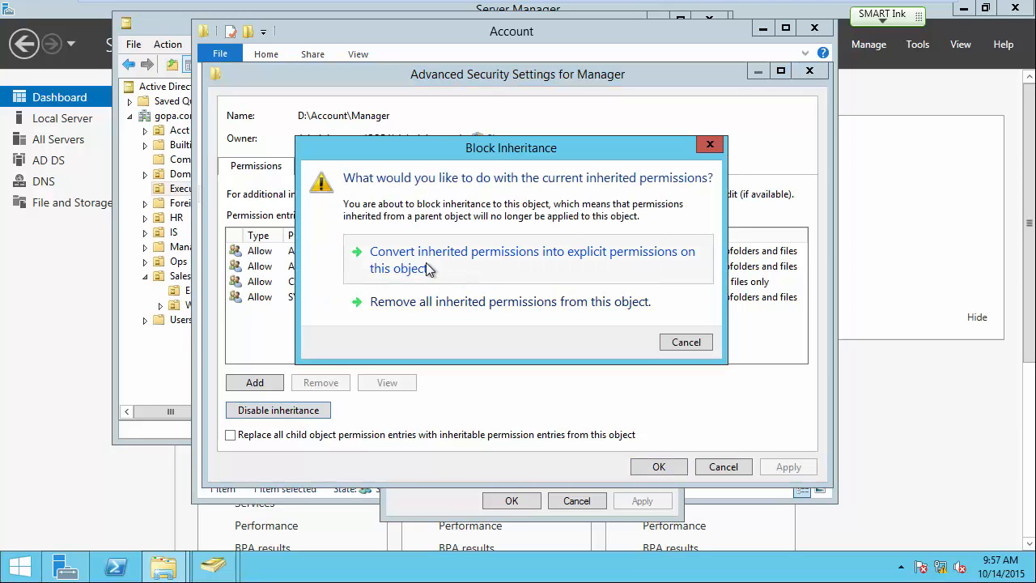
pyautogui.click(579, 260)
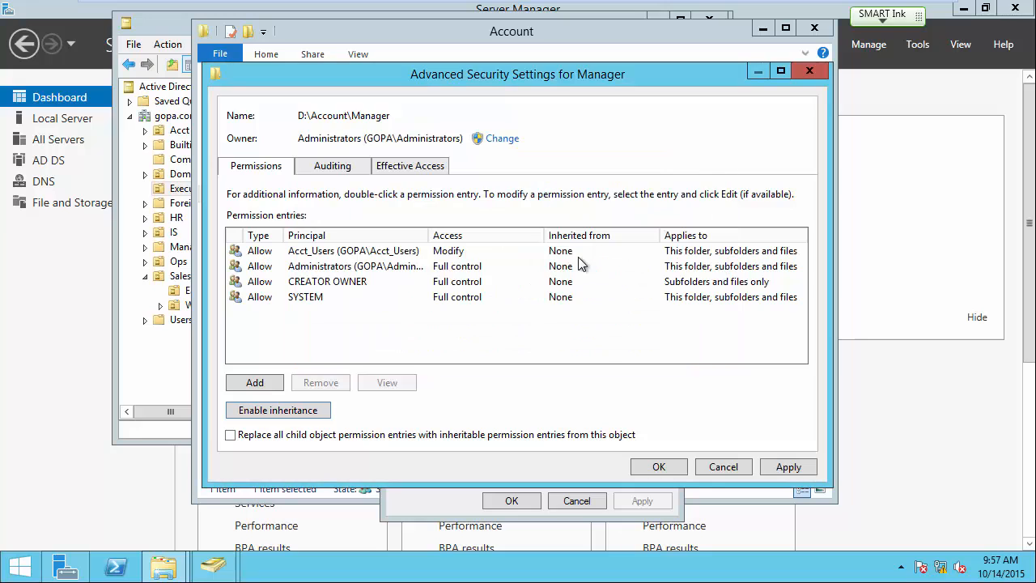
pyautogui.click(658, 467)
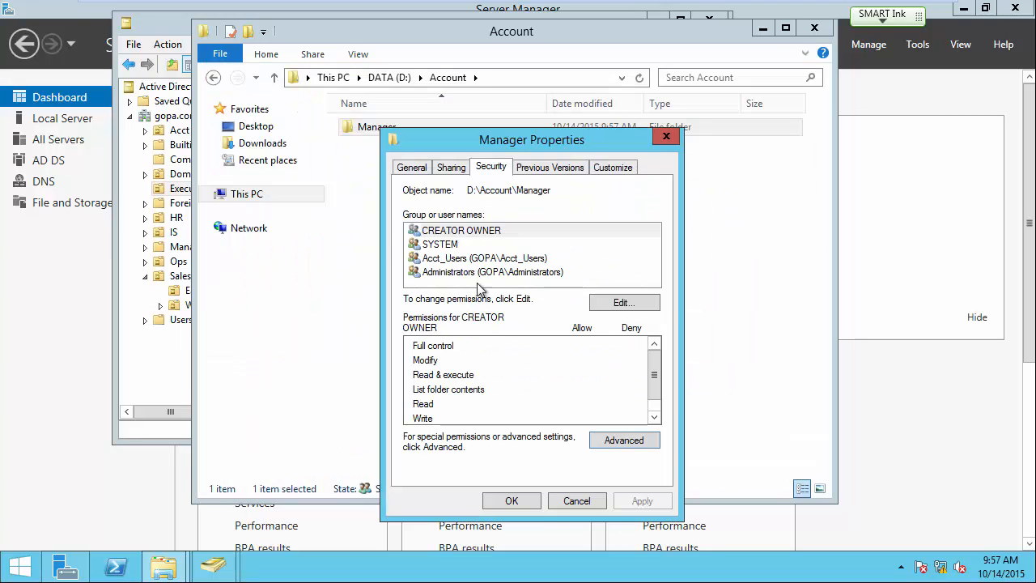
# Replace Acct_Users with Acct_Mgr on the Manager folder, allowing Modify.
pyautogui.click(615, 304)
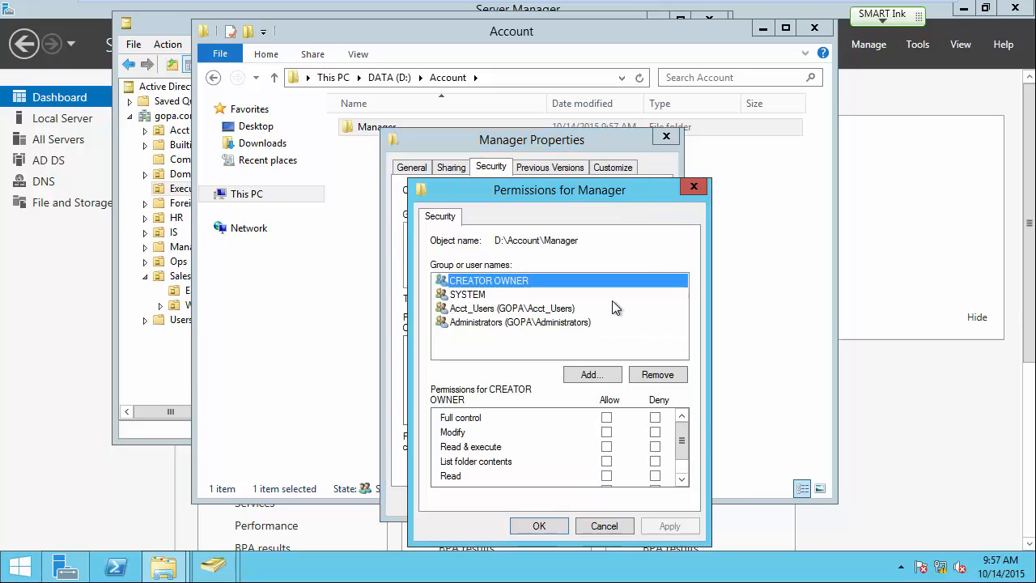
pyautogui.click(462, 314)
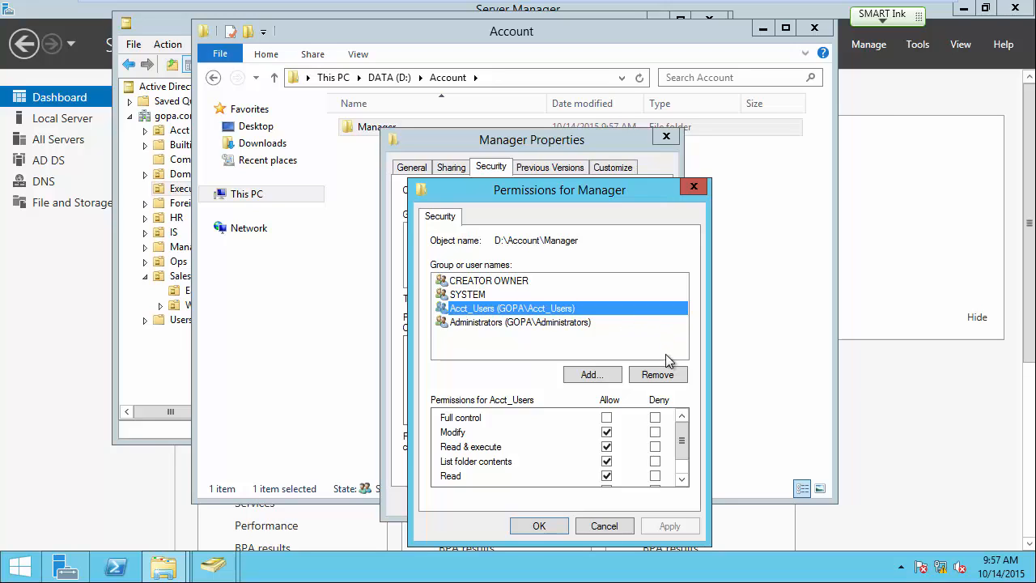
pyautogui.click(657, 375)
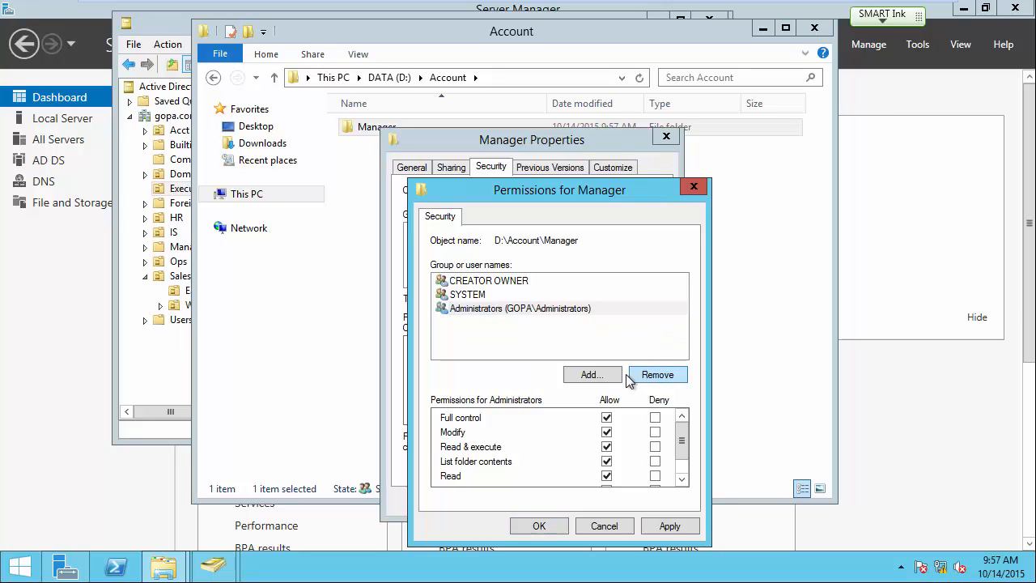
pyautogui.click(590, 375)
pyautogui.write('acct')
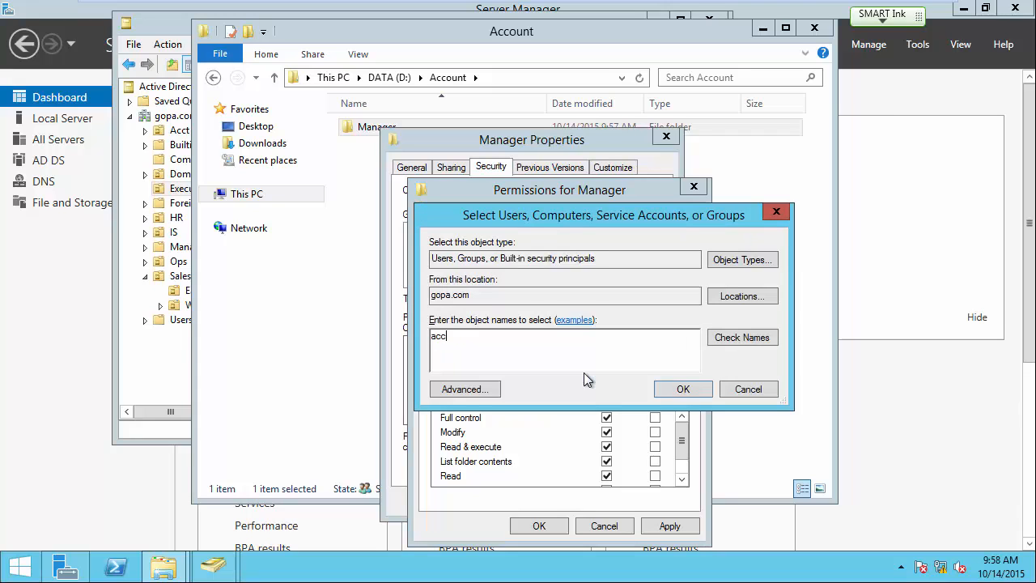
pyautogui.click(750, 340)
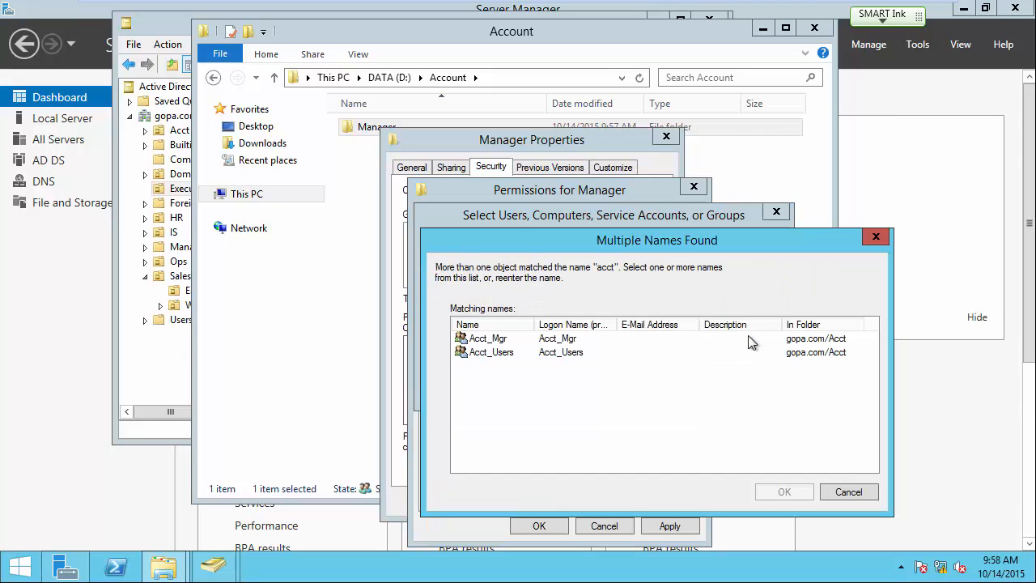
pyautogui.click(497, 340)
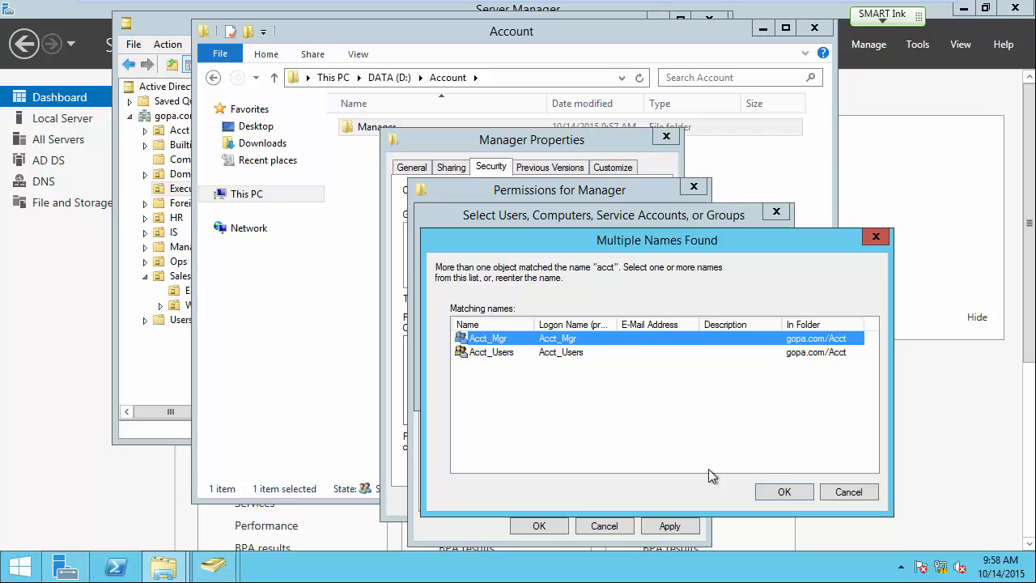
pyautogui.click(784, 492)
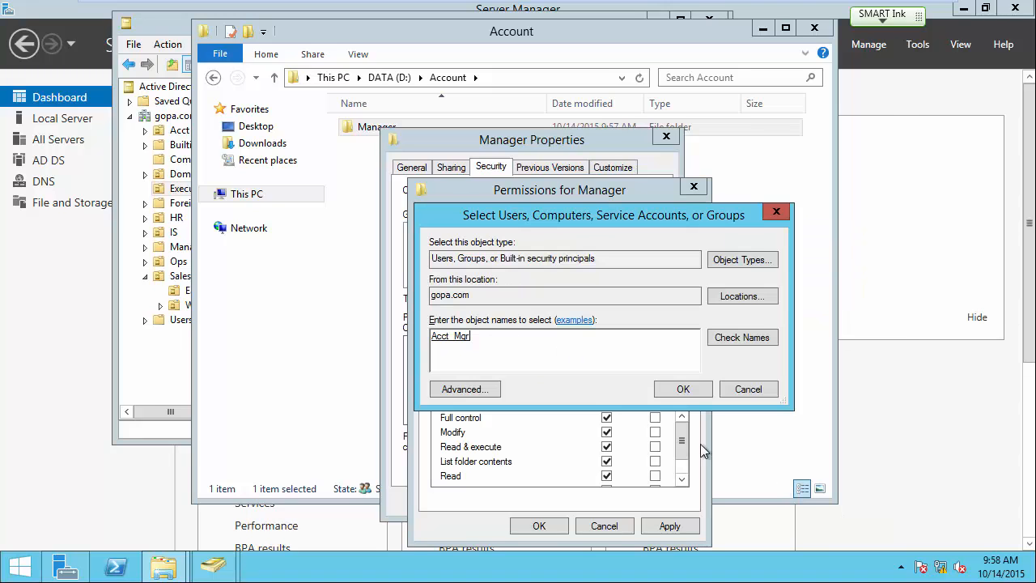
pyautogui.click(672, 393)
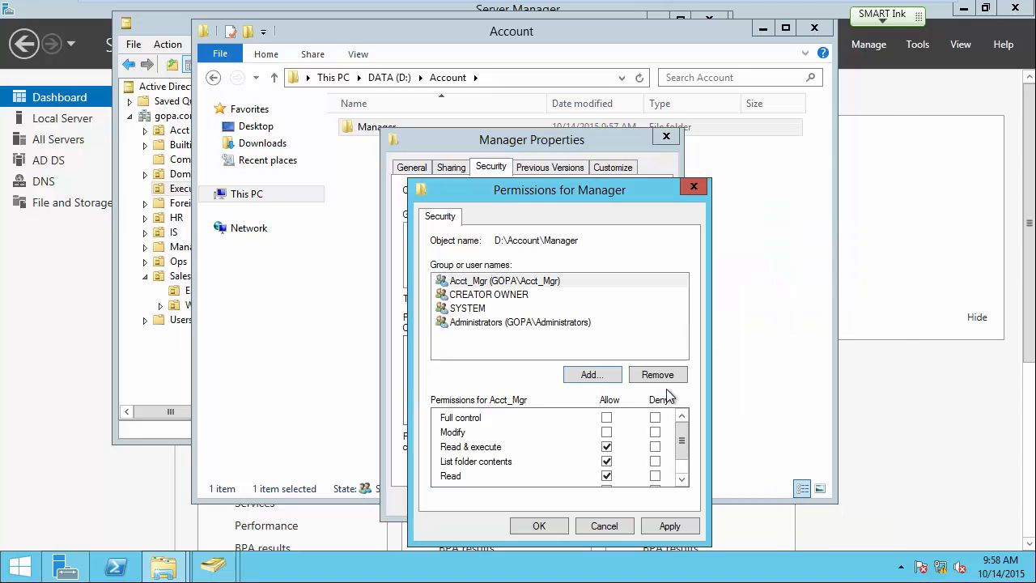
pyautogui.click(608, 434)
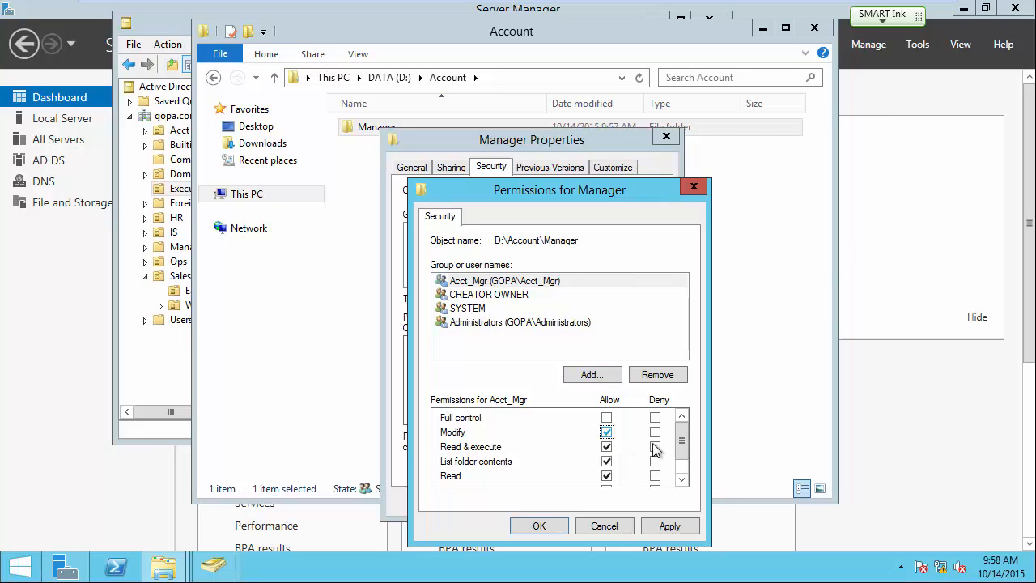
pyautogui.moveTo(684, 442); pyautogui.dragTo(685, 464)
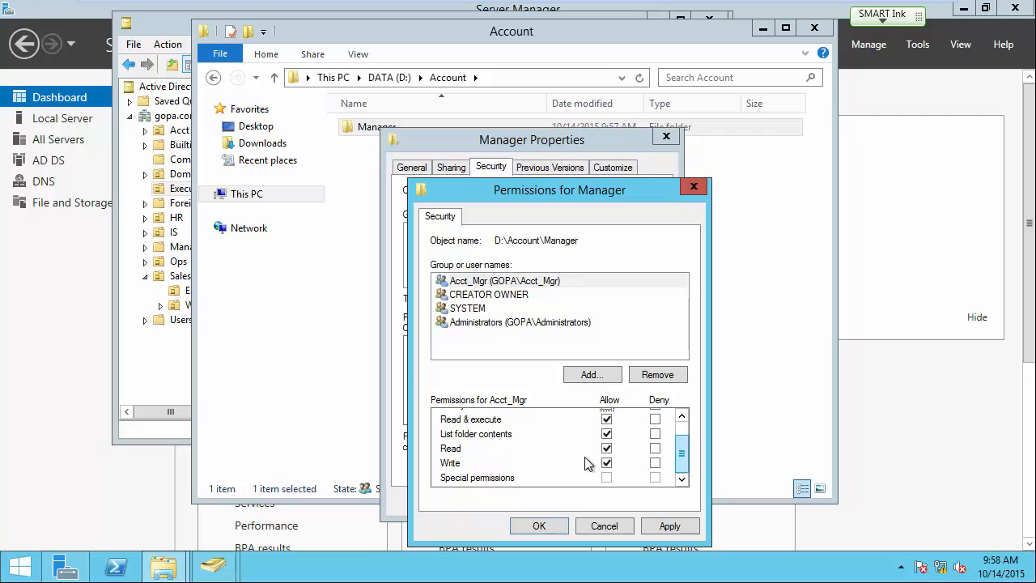
pyautogui.click(537, 526)
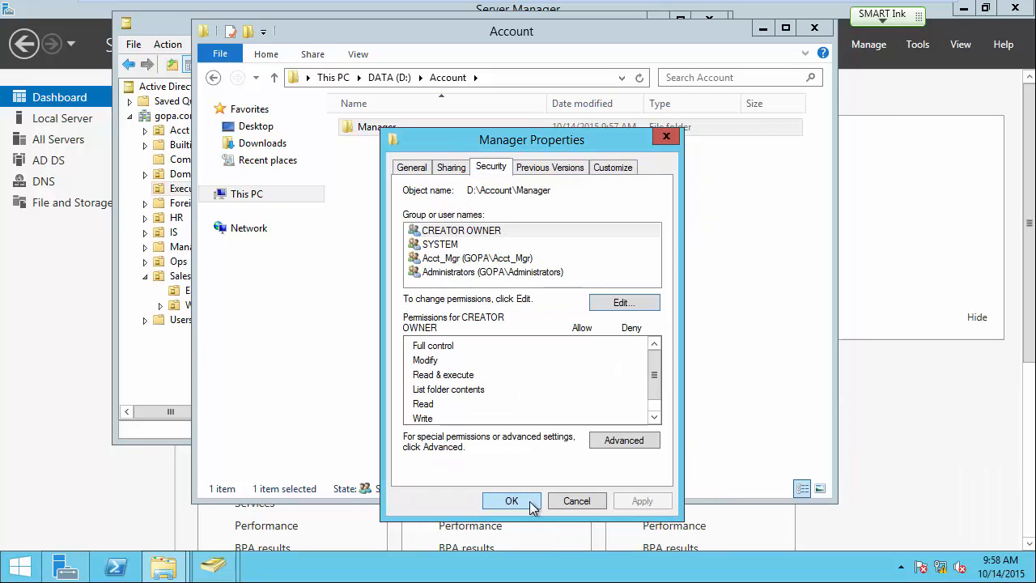
pyautogui.click(531, 504)
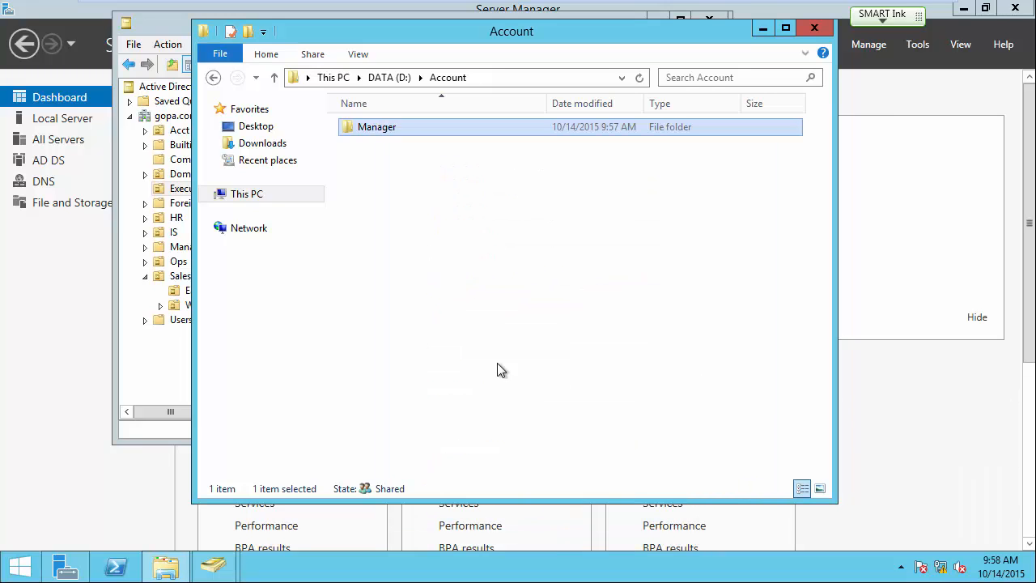
# Create a new folder named Manager inside D:\HR.
pyautogui.click(389, 78)
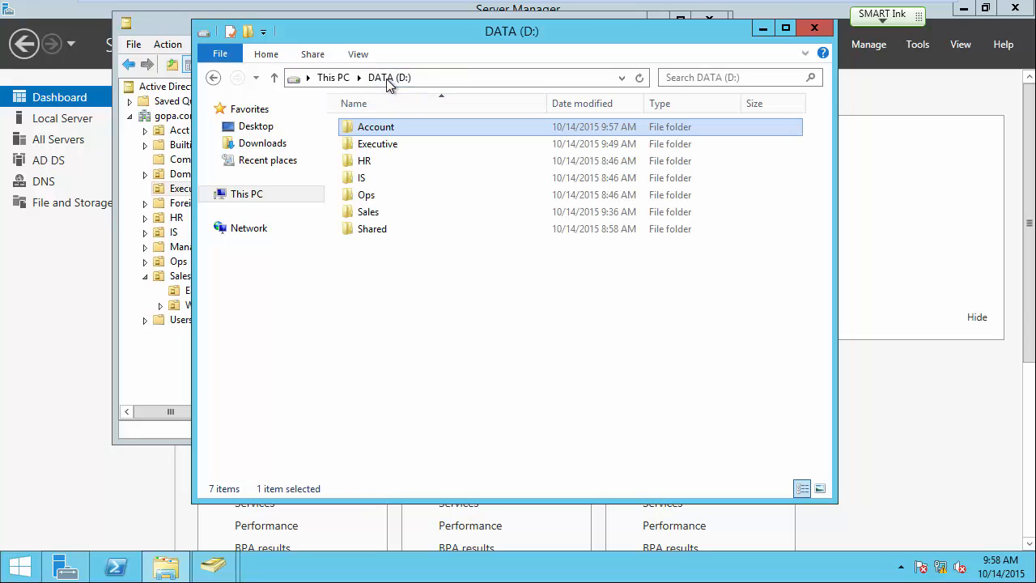
pyautogui.rightClick(366, 164)
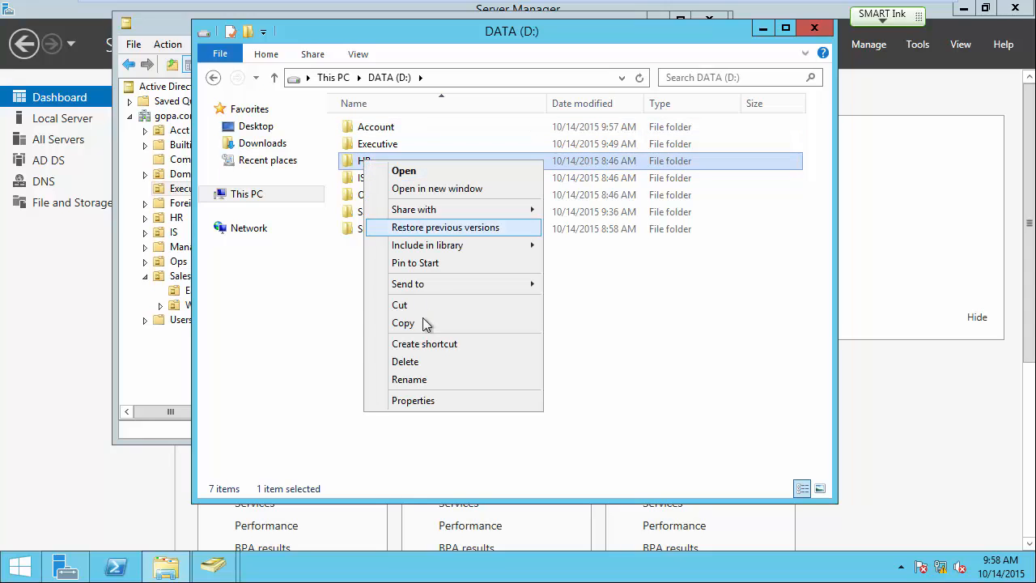
pyautogui.click(696, 307)
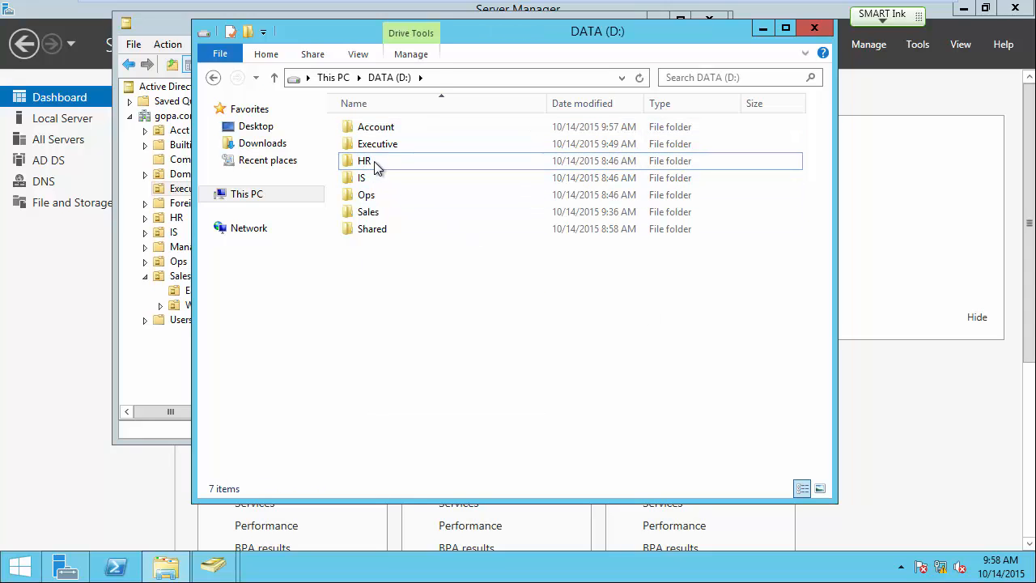
pyautogui.doubleClick(377, 165)
pyautogui.rightClick(384, 171)
pyautogui.moveTo(449, 362)
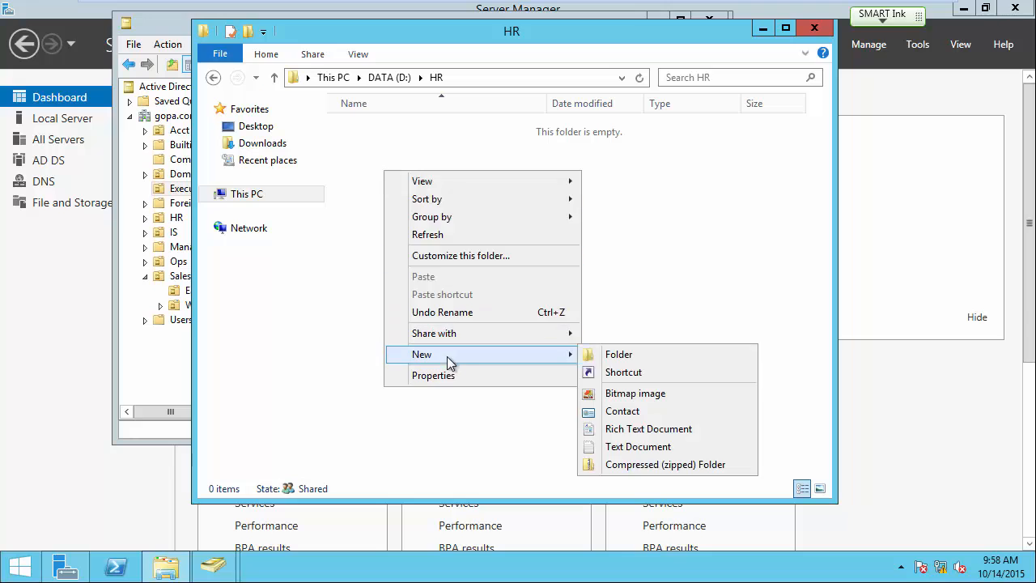
pyautogui.click(618, 356)
pyautogui.write('Manager')
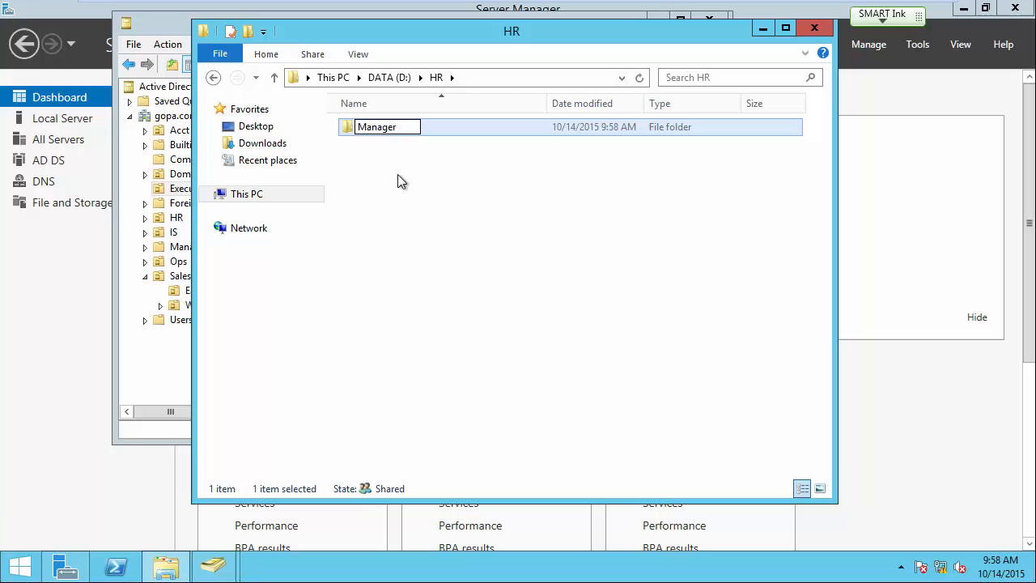
pyautogui.press('Return')
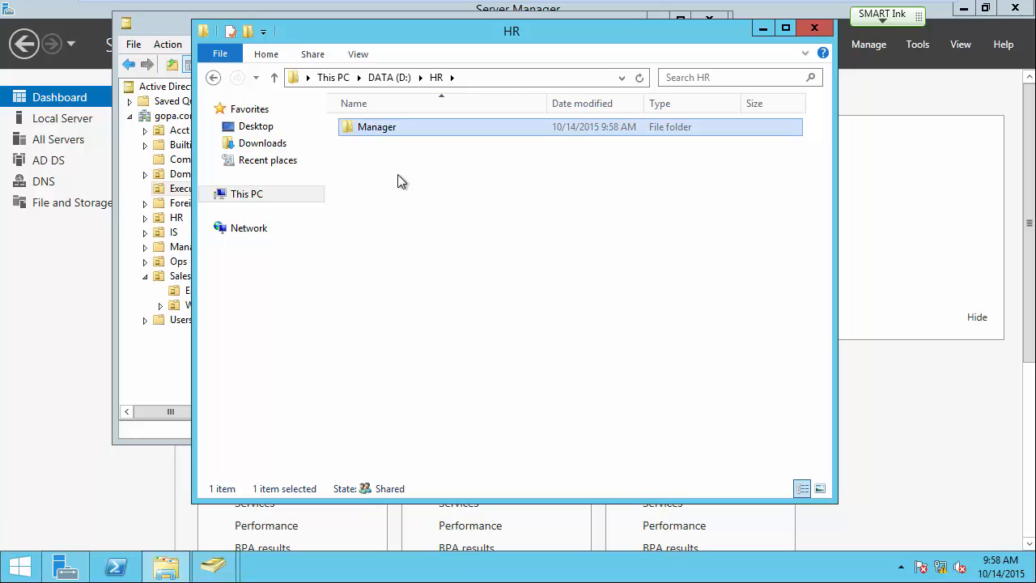
pyautogui.rightClick(379, 130)
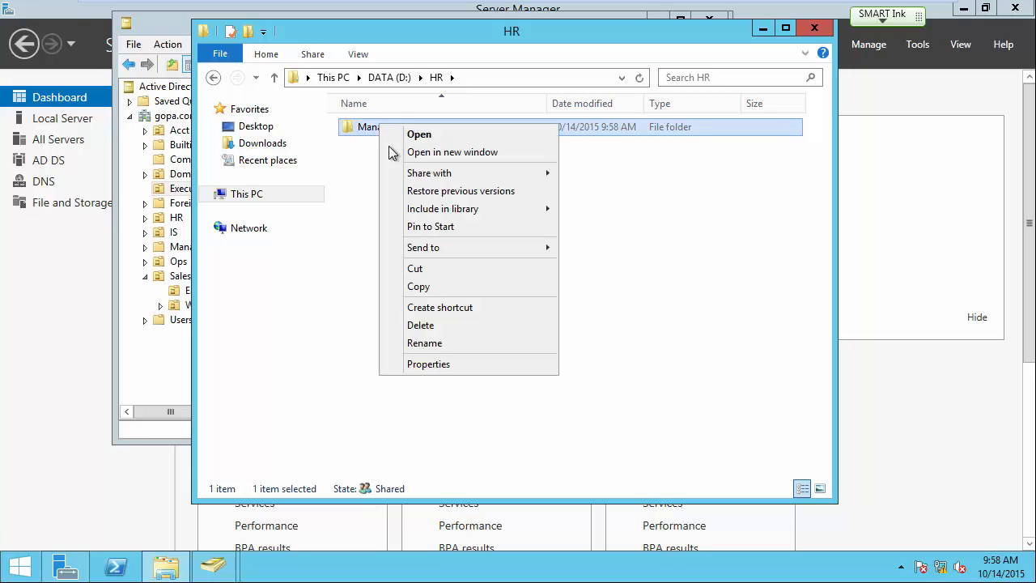
# Disable inheritance on D:\HR\Manager, converting inherited permissions into explicit entries.
pyautogui.click(439, 367)
pyautogui.click(489, 165)
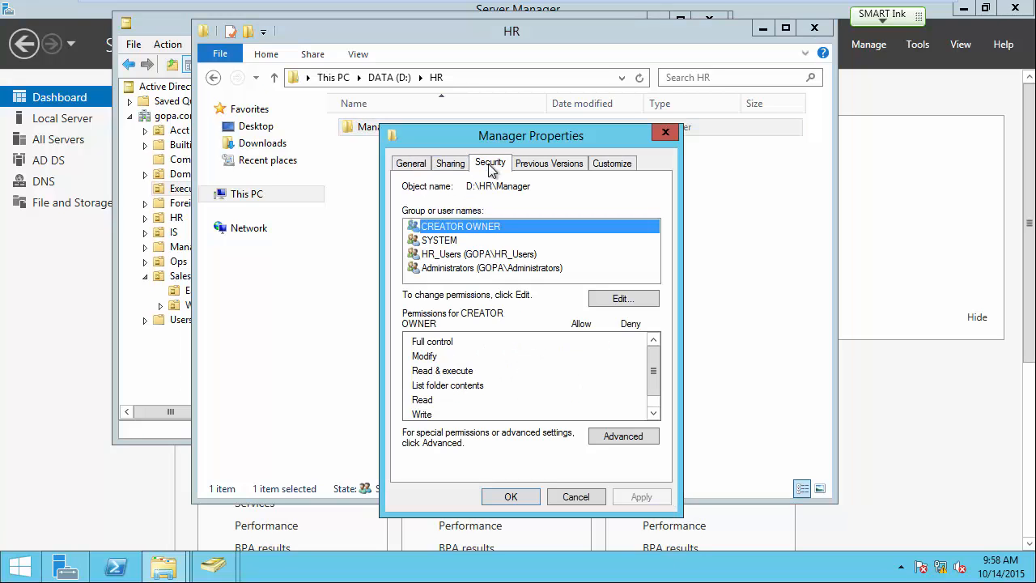
pyautogui.click(606, 435)
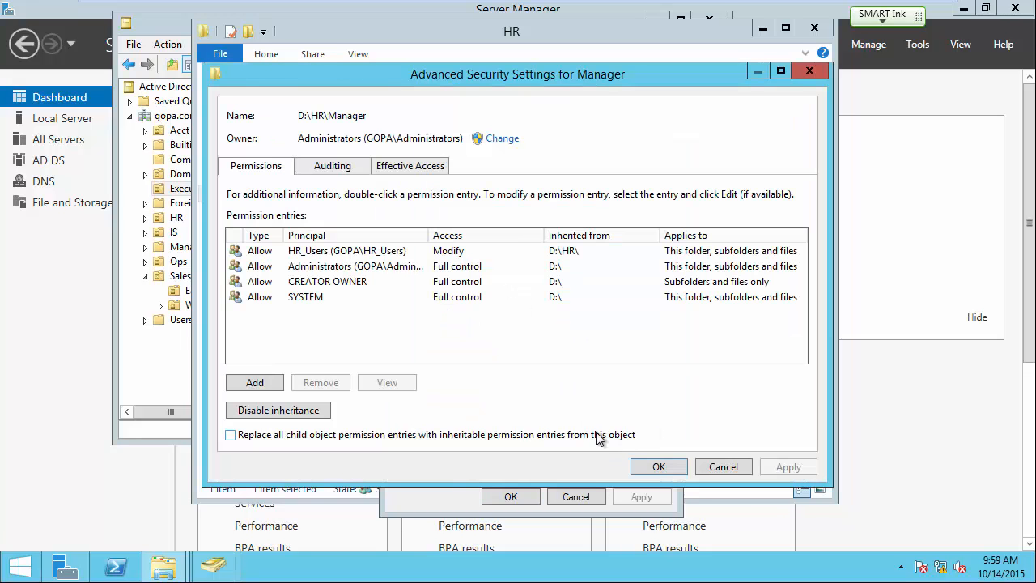
pyautogui.click(313, 411)
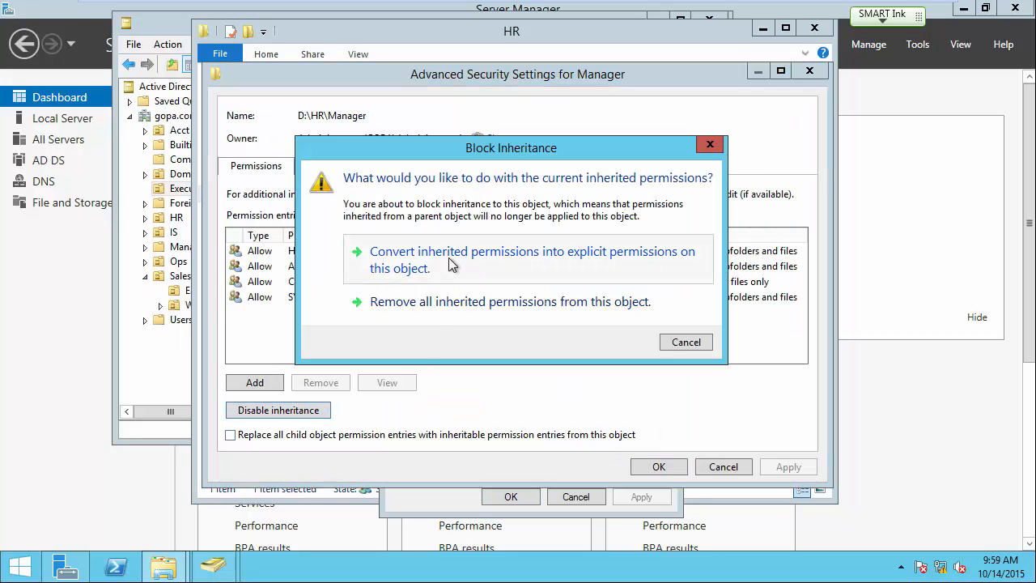
pyautogui.click(454, 259)
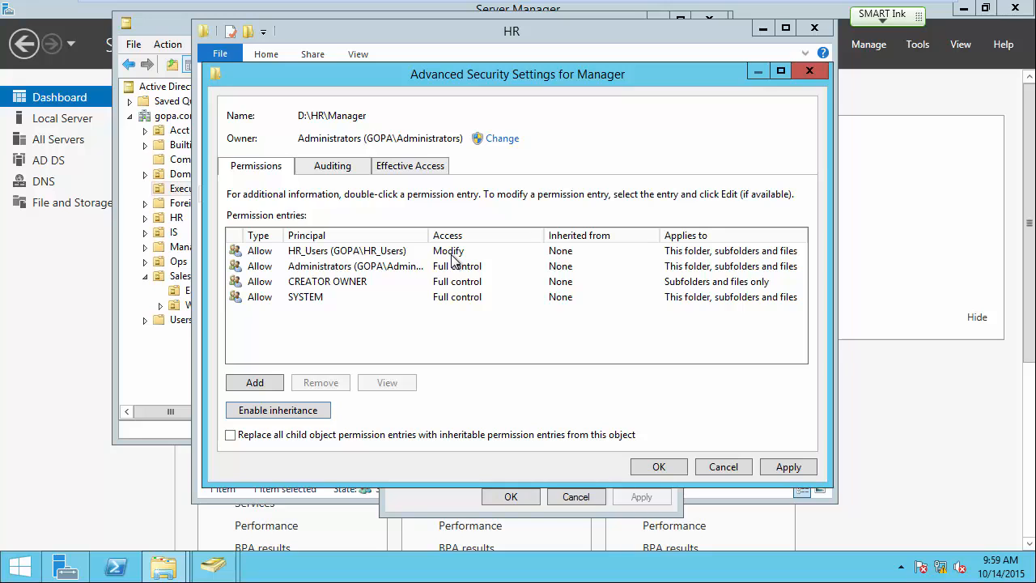
pyautogui.click(667, 464)
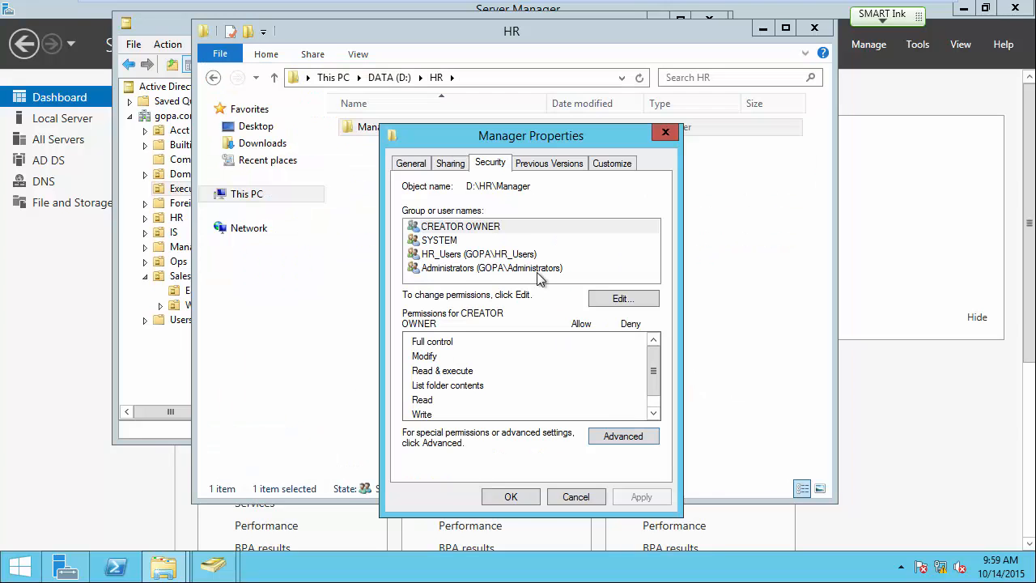
# Replace HR_Users with HR_Mgr on the Manager folder, allowing Modify.
pyautogui.click(617, 298)
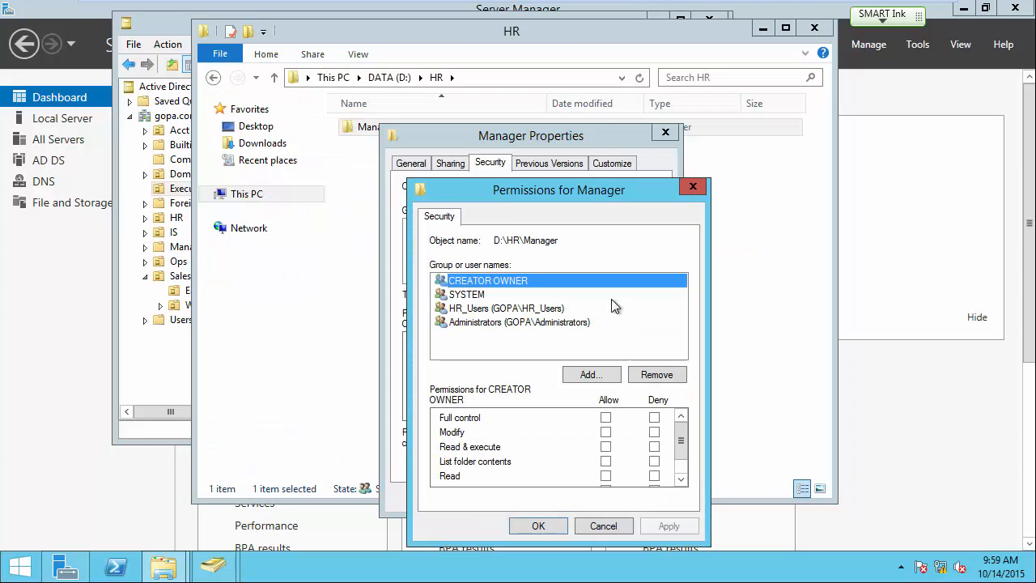
pyautogui.click(500, 311)
pyautogui.click(657, 374)
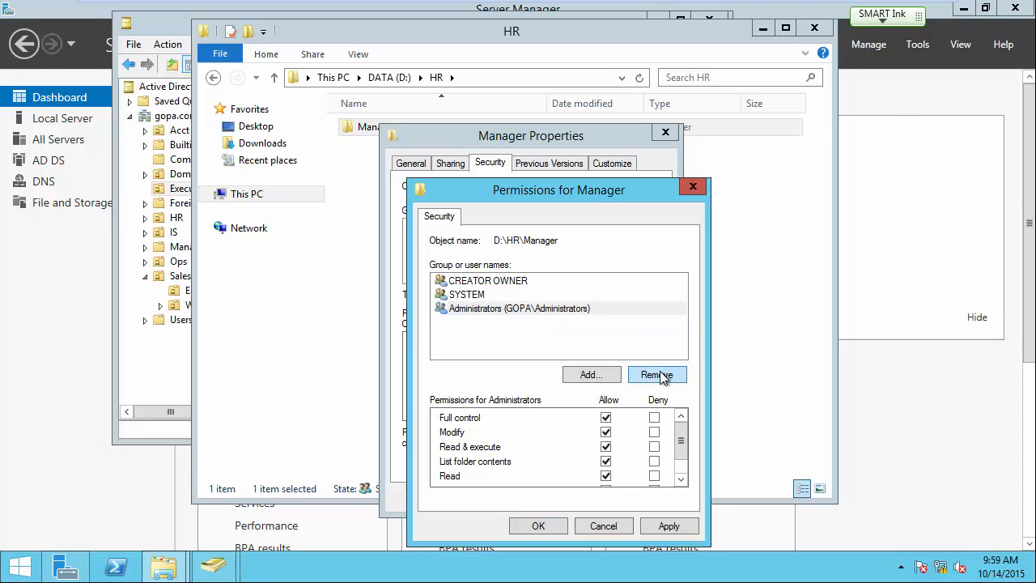
pyautogui.click(616, 376)
pyautogui.write('HR')
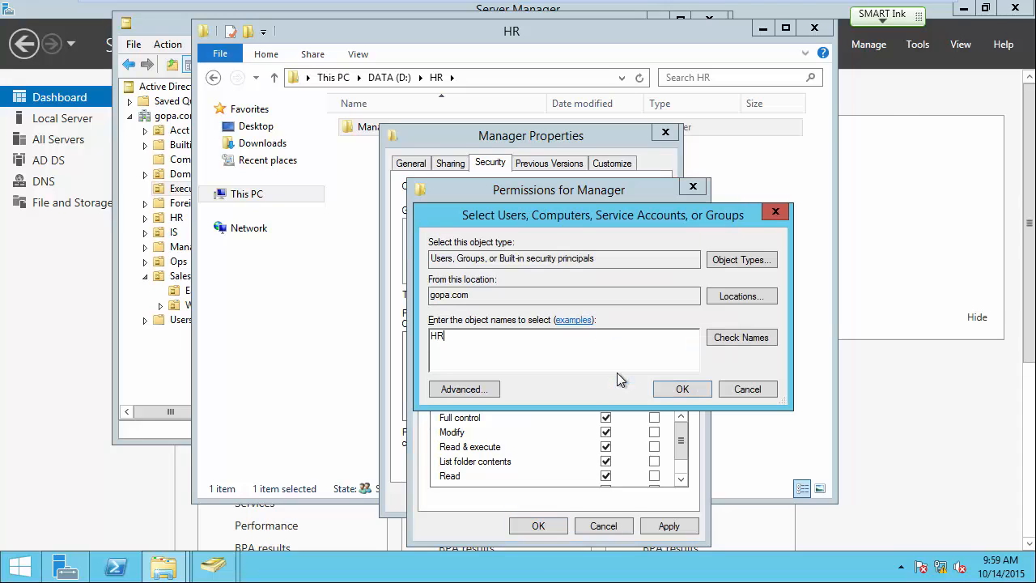
pyautogui.click(733, 339)
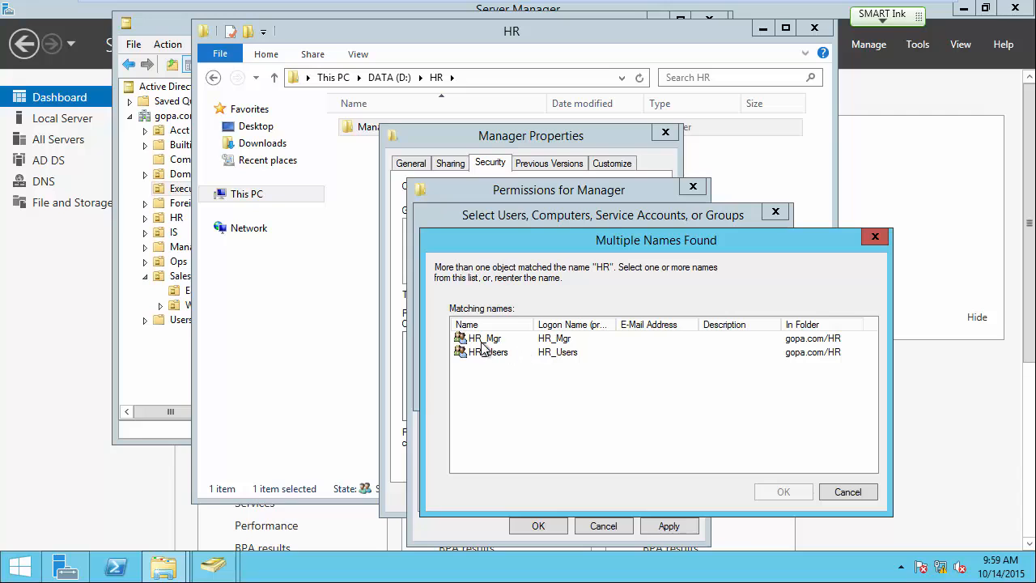
pyautogui.click(483, 340)
pyautogui.click(783, 492)
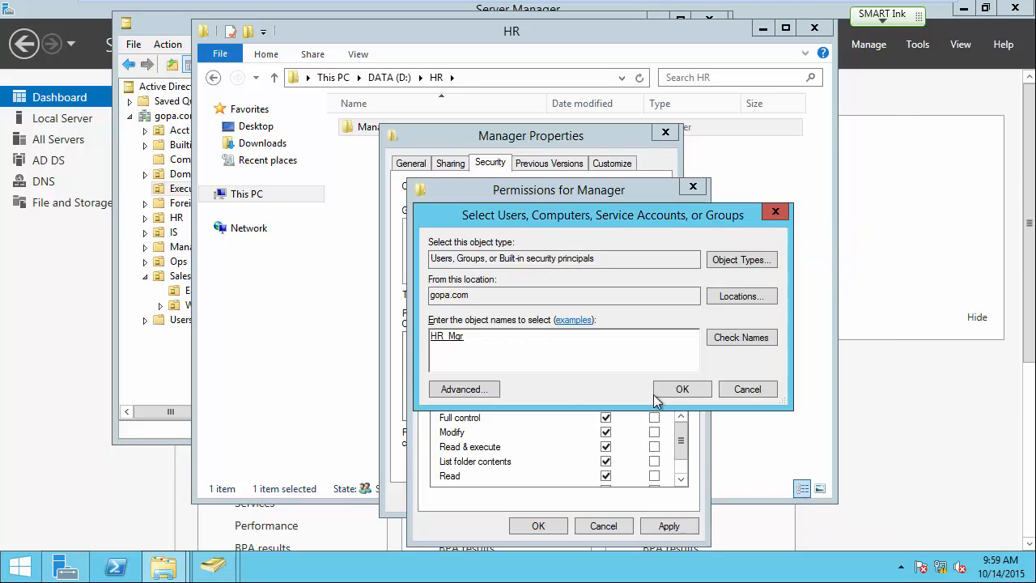
pyautogui.click(678, 391)
pyautogui.click(605, 432)
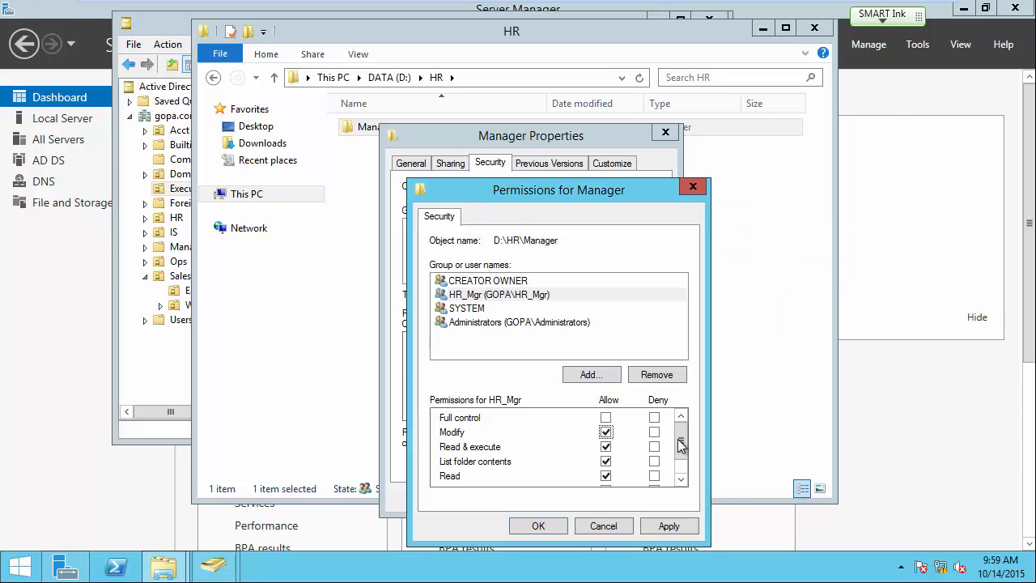
pyautogui.moveTo(680, 439); pyautogui.dragTo(680, 450)
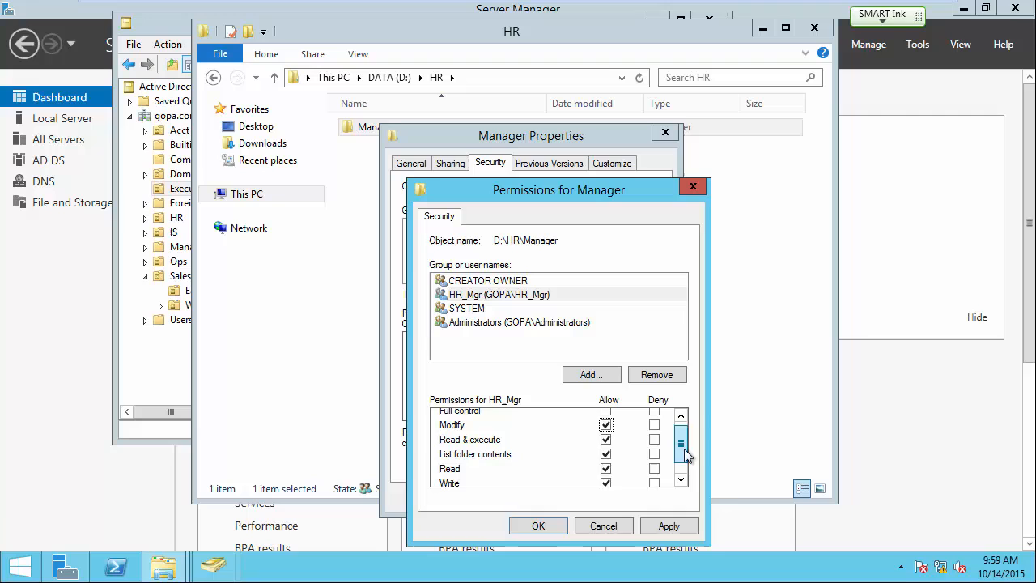
pyautogui.click(547, 524)
pyautogui.click(512, 499)
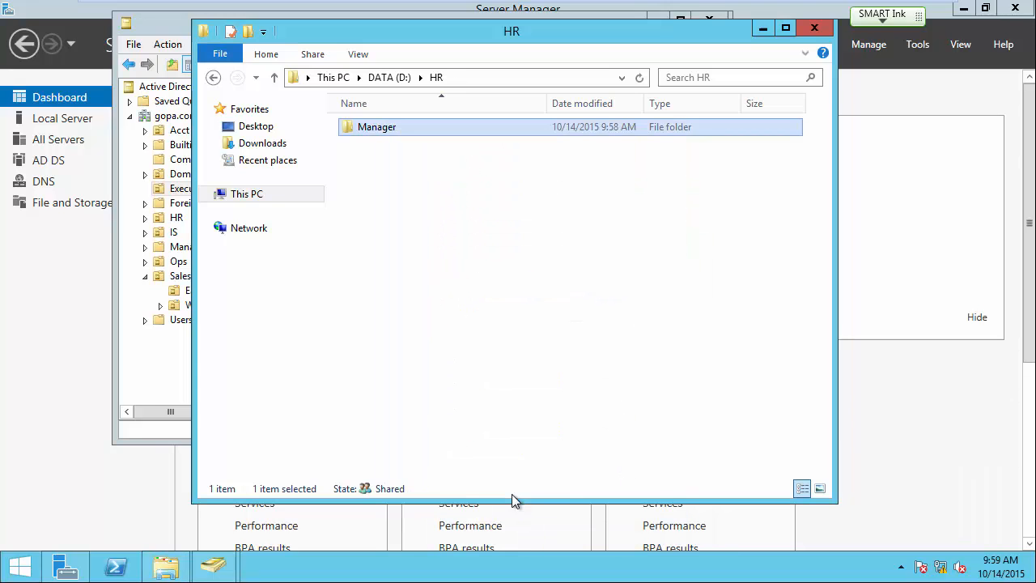
# Disable inheritance on D:\IS, converting inherited permissions into explicit entries.
pyautogui.click(386, 77)
pyautogui.rightClick(358, 177)
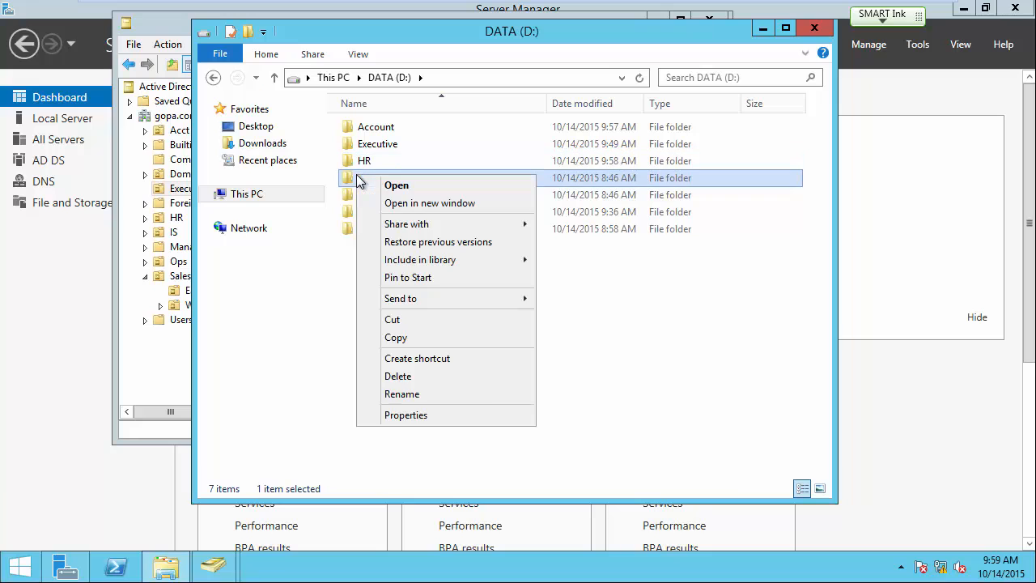
pyautogui.click(397, 414)
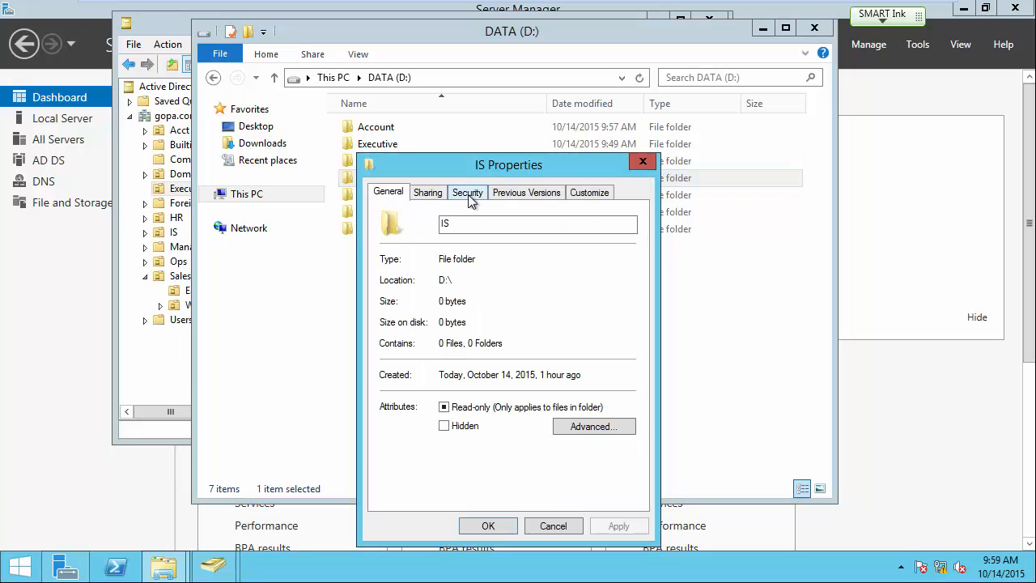
pyautogui.click(467, 194)
pyautogui.click(609, 465)
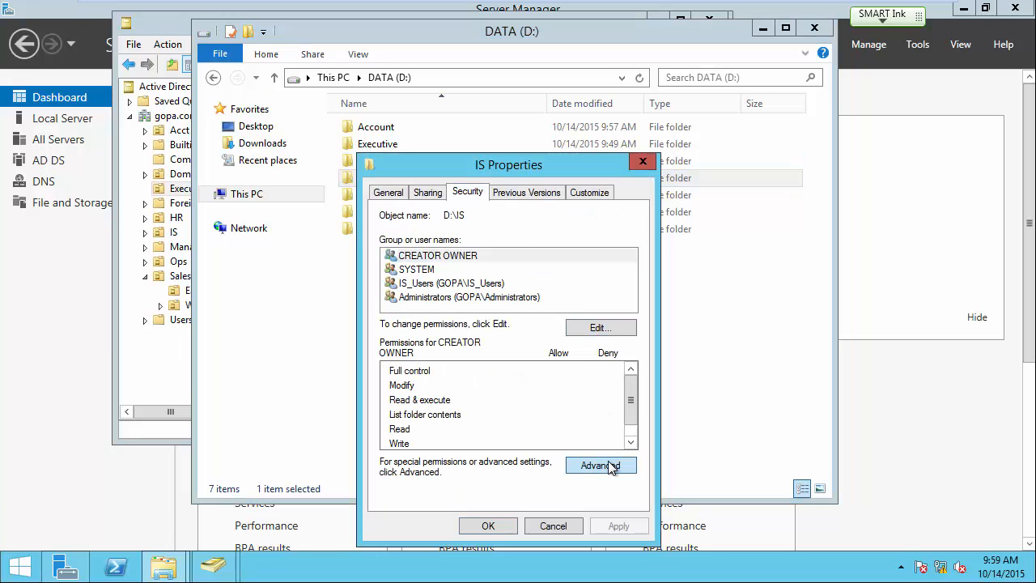
pyautogui.click(279, 410)
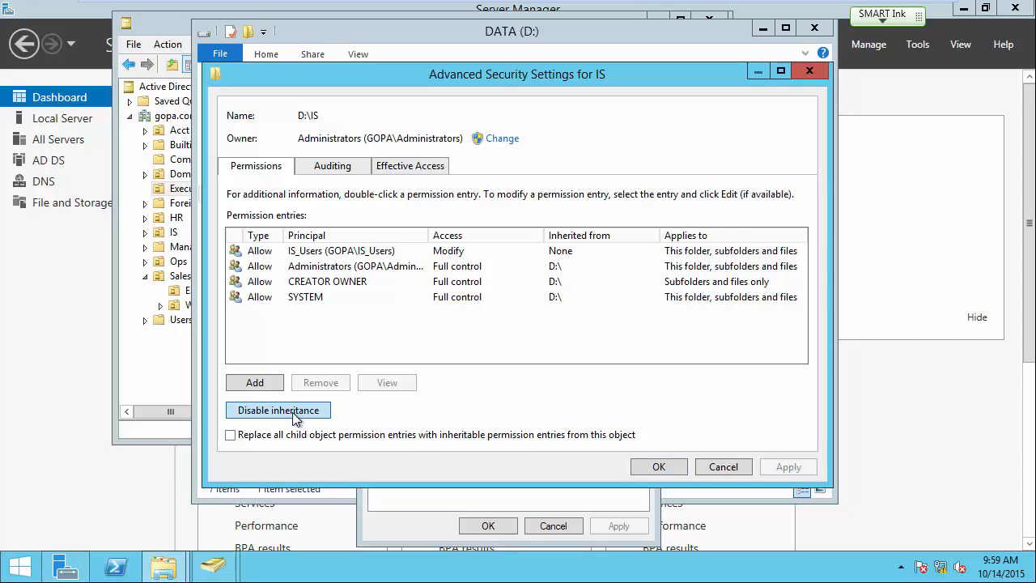
pyautogui.click(429, 259)
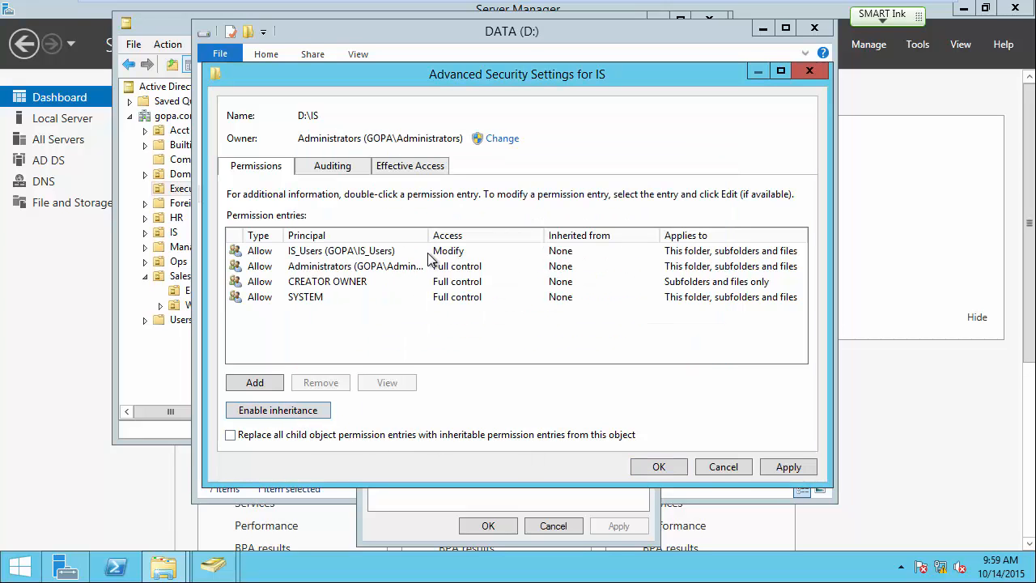
pyautogui.click(659, 467)
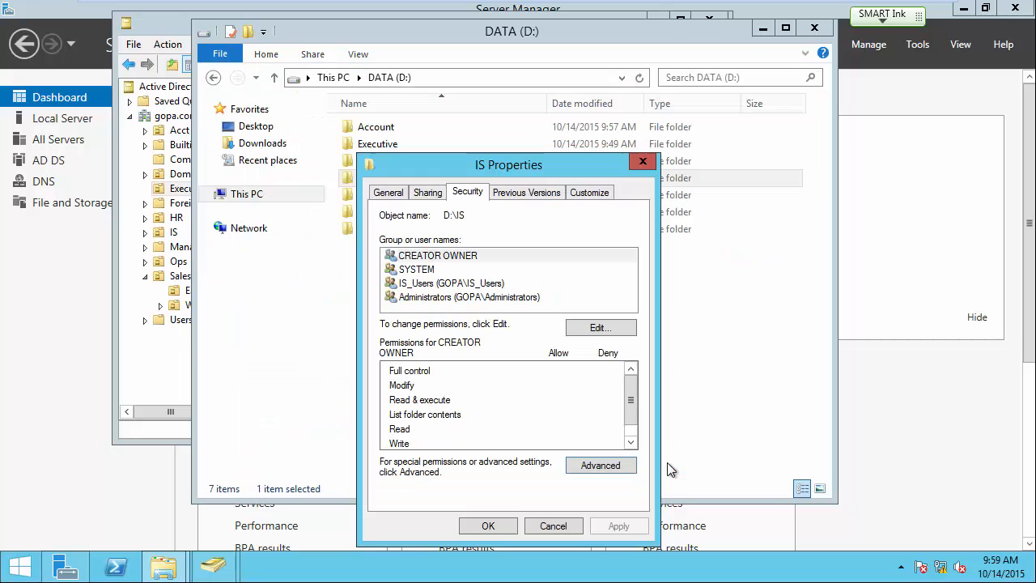
# Replace IS_Users with IS_Mgr in the IS folder's permissions, allowing Modify.
pyautogui.click(608, 328)
pyautogui.moveTo(559, 190); pyautogui.dragTo(555, 85)
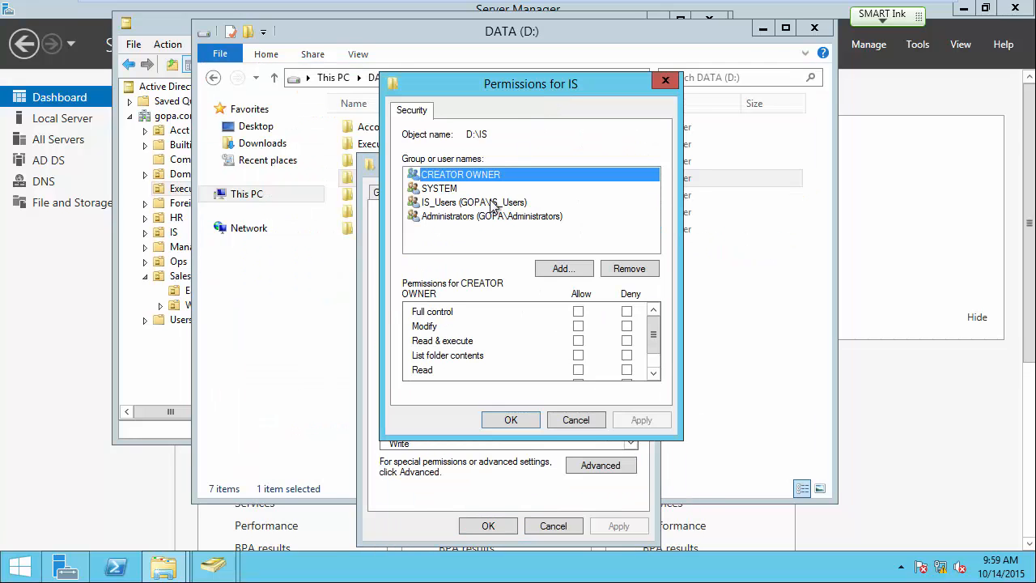
pyautogui.click(437, 203)
pyautogui.click(636, 268)
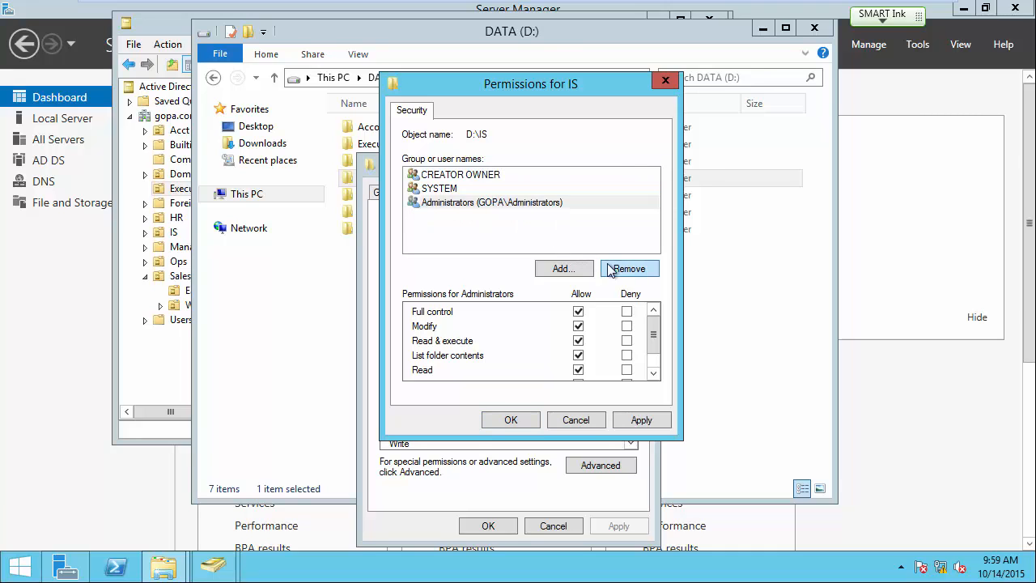
pyautogui.click(579, 268)
pyautogui.write('IS')
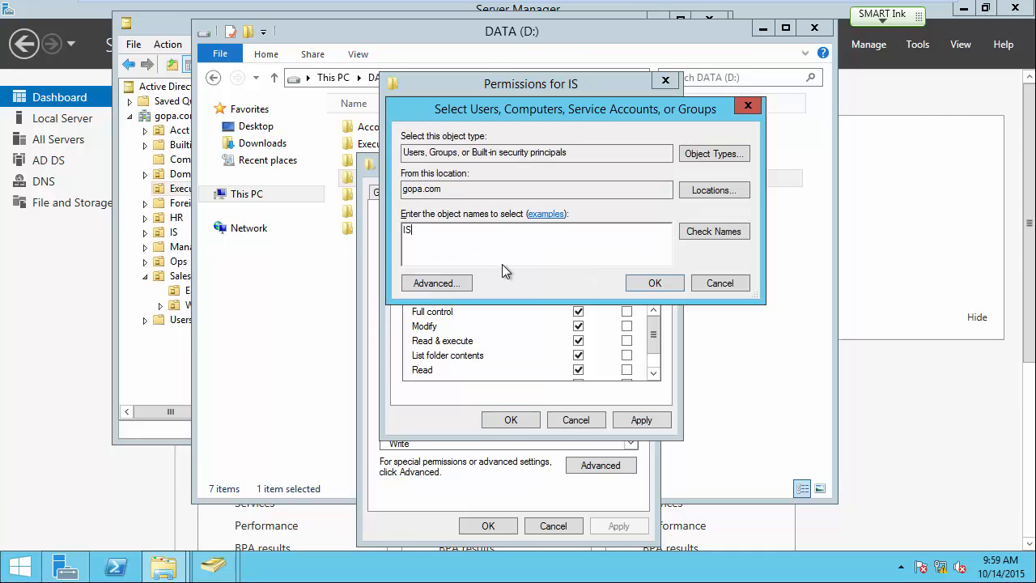
pyautogui.click(696, 232)
pyautogui.click(526, 236)
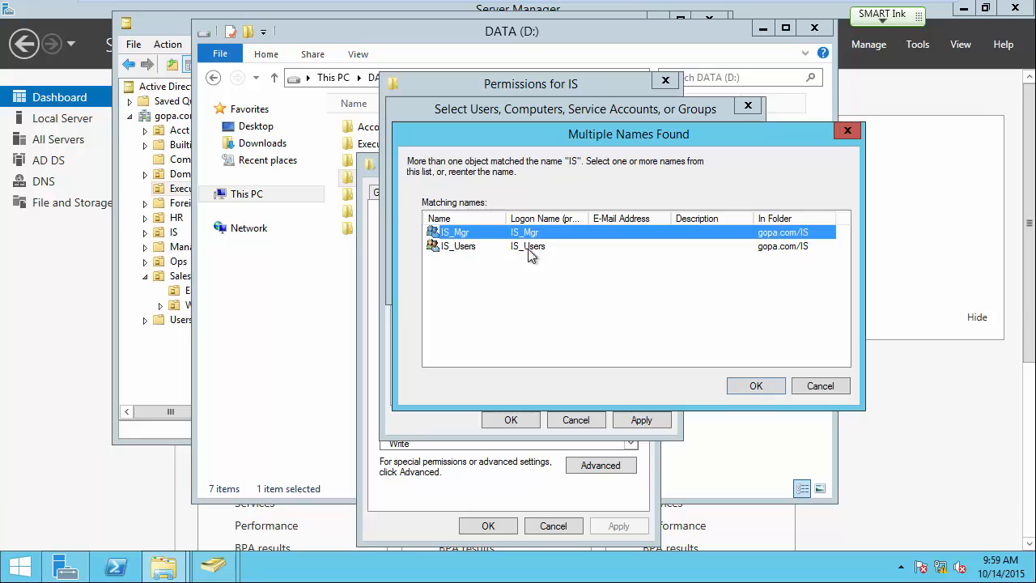
pyautogui.click(744, 385)
pyautogui.click(655, 282)
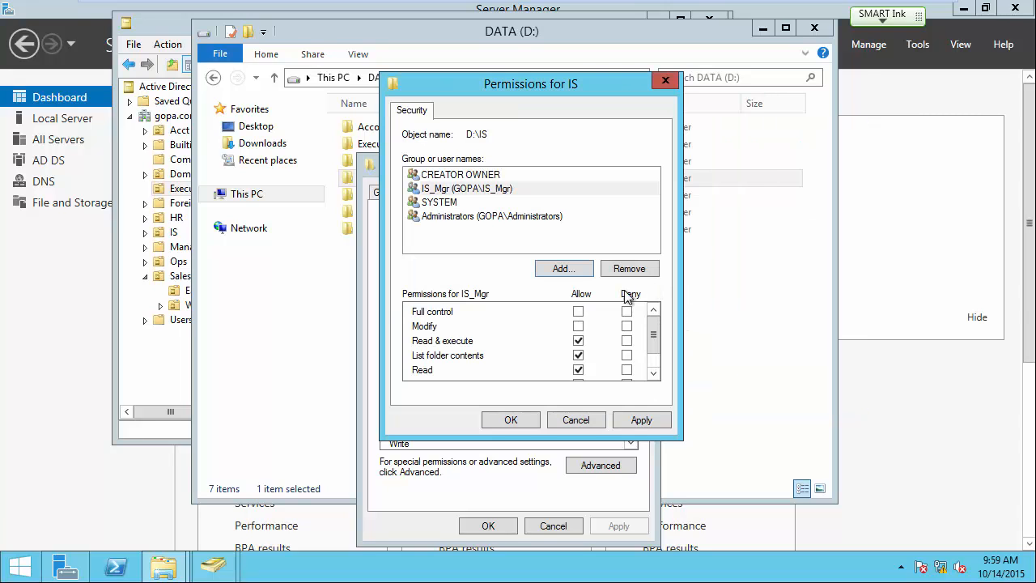
pyautogui.click(578, 325)
pyautogui.click(653, 373)
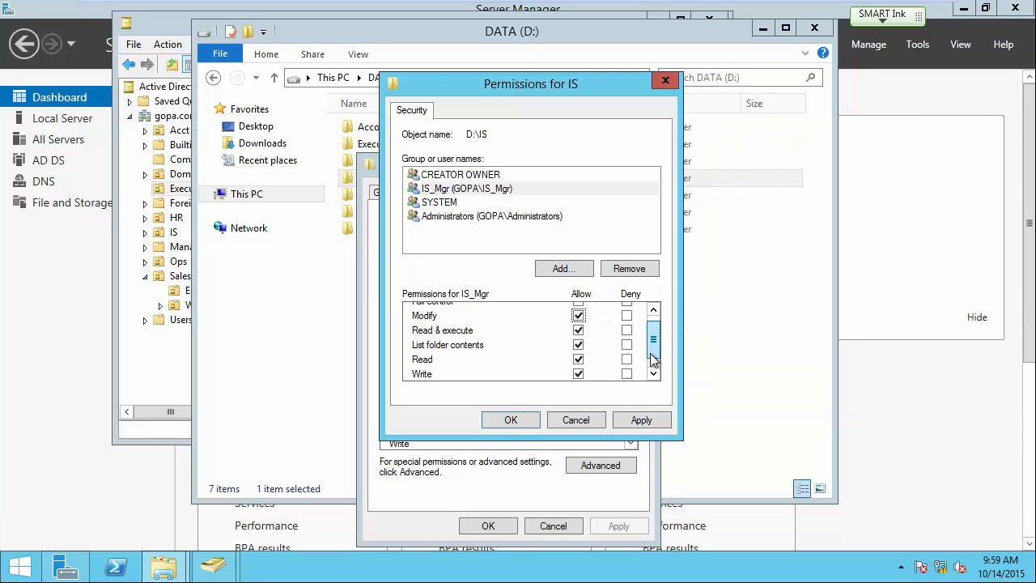
pyautogui.click(653, 373)
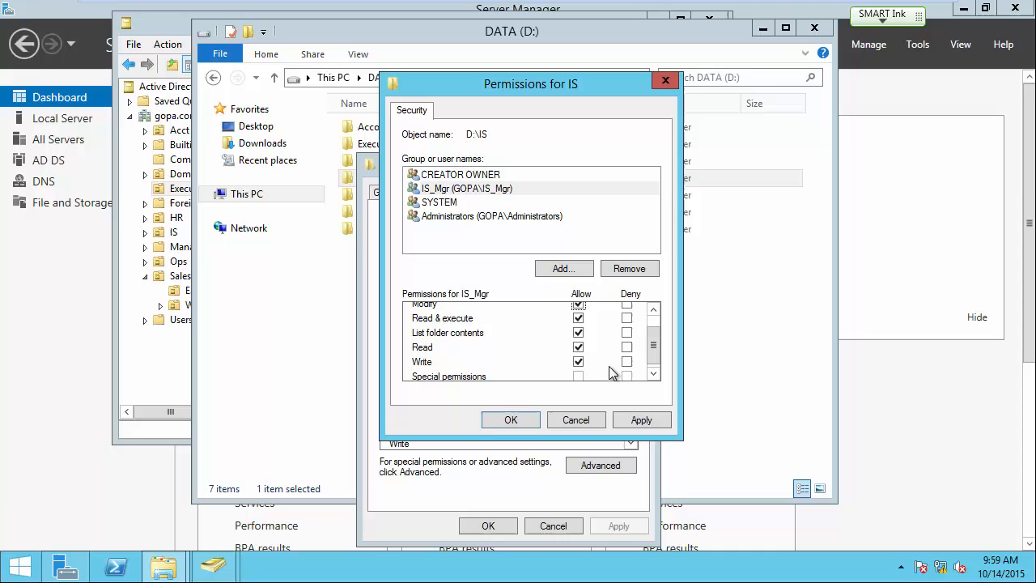
pyautogui.click(516, 422)
pyautogui.click(490, 526)
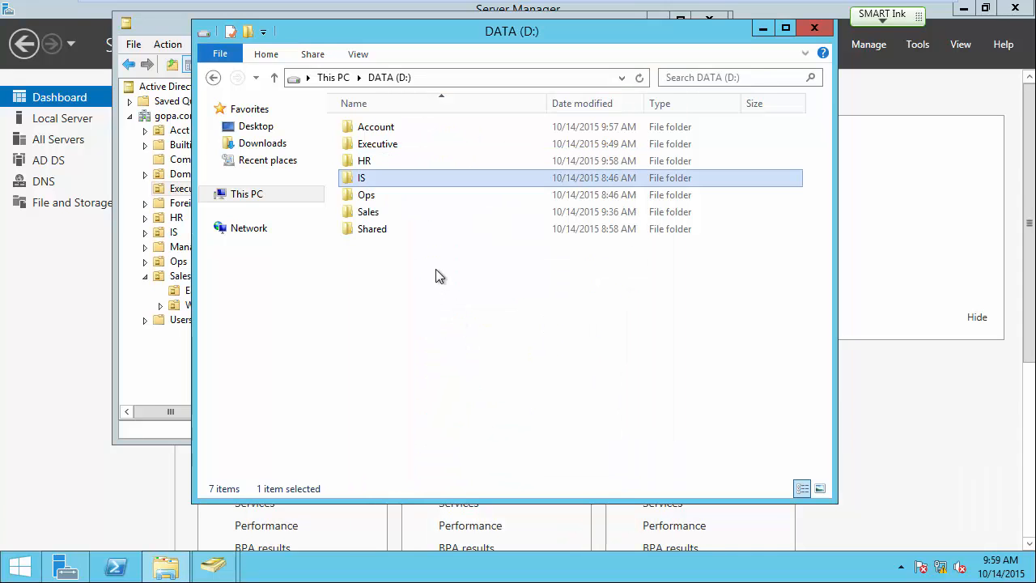
# Open the Ops folder on DATA (D:) and add a subfolder named Manager.
pyautogui.rightClick(366, 200)
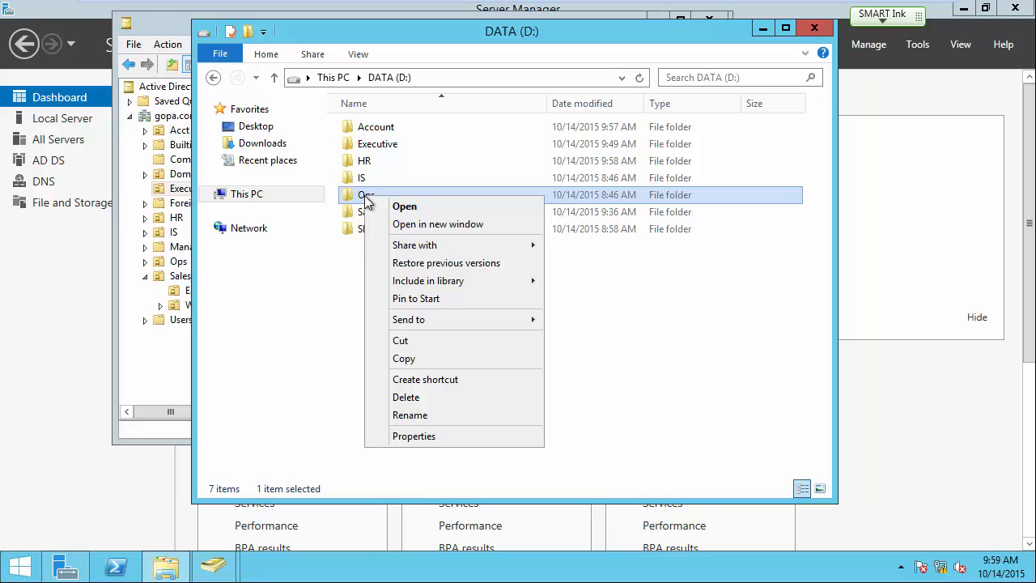
pyautogui.doubleClick(366, 199)
pyautogui.rightClick(389, 185)
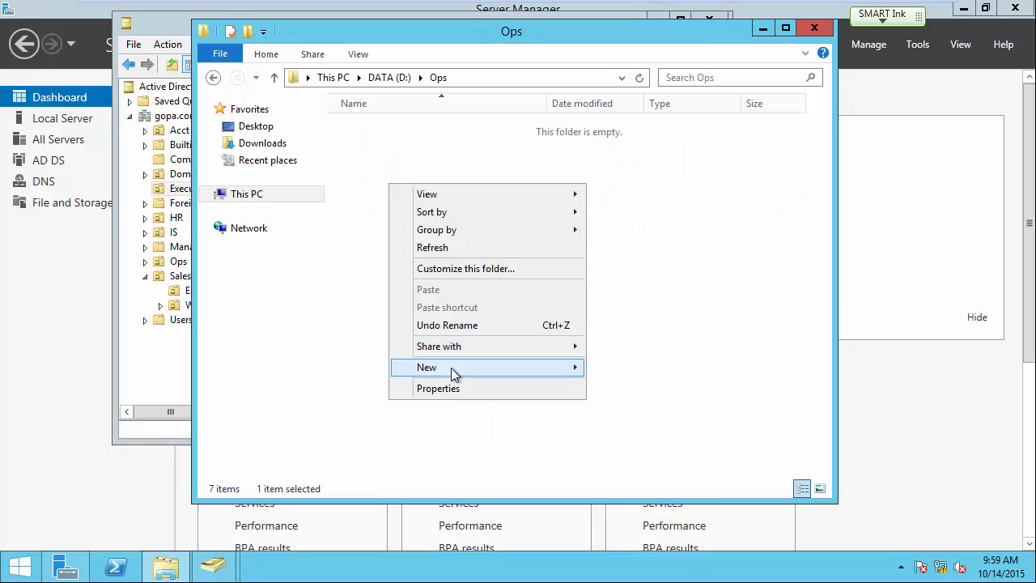
pyautogui.moveTo(450, 369)
pyautogui.click(625, 368)
pyautogui.write('Manager')
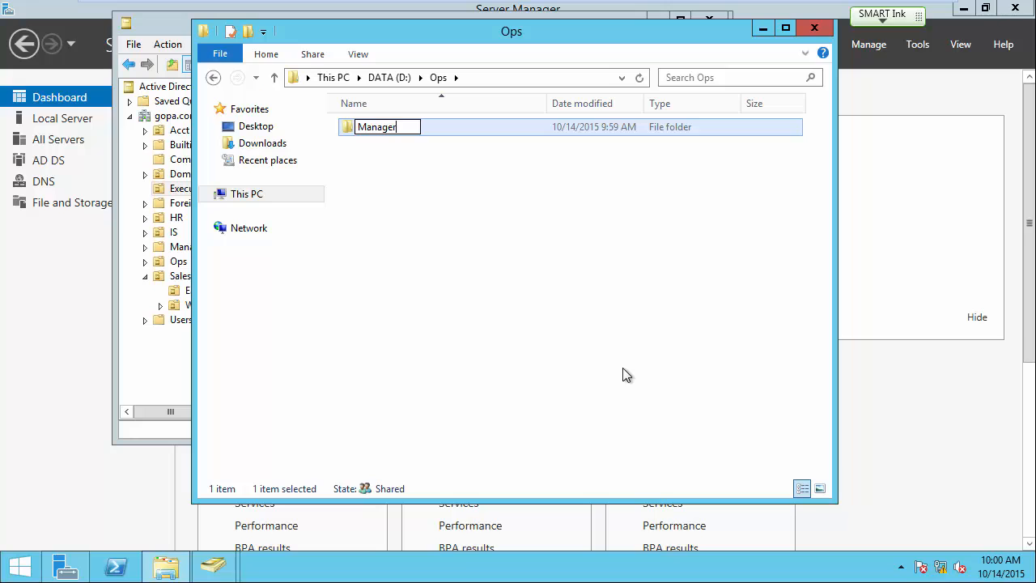
pyautogui.press('Return')
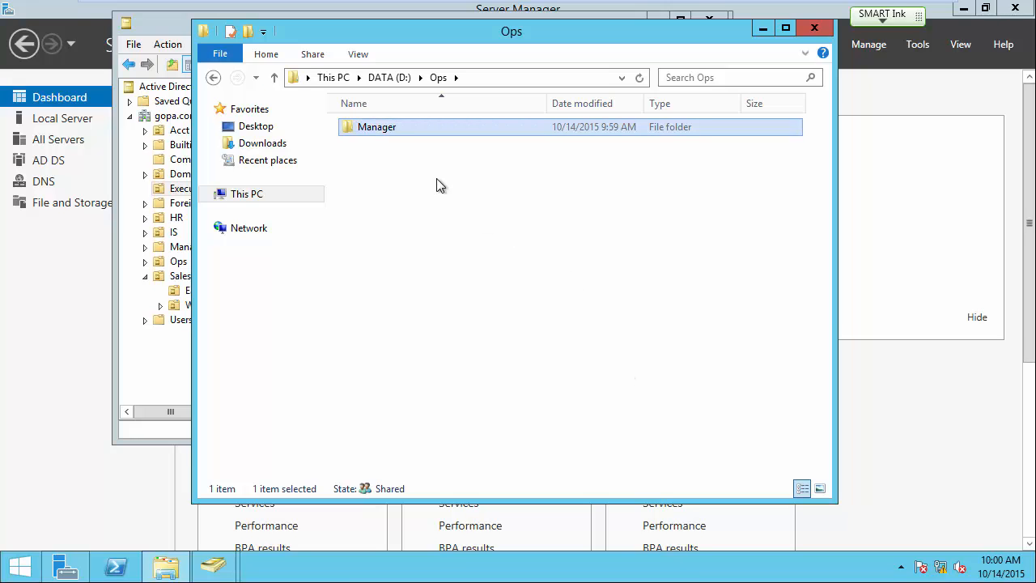
pyautogui.rightClick(378, 127)
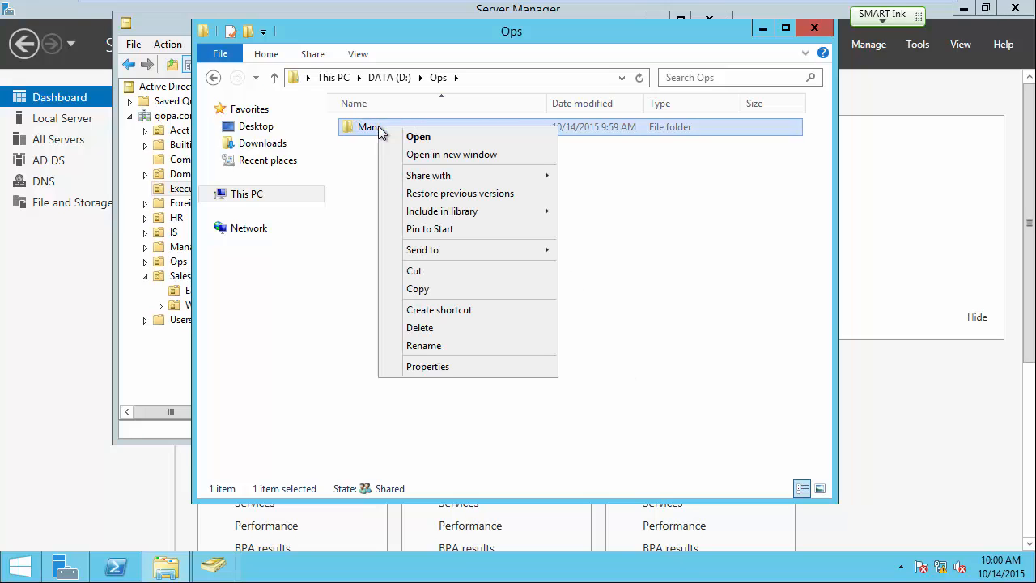
# Disable inheritance on D:\Ops\Manager, converting Ops_Users, Administrators, CREATOR OWNER and SYSTEM entries to explicit.
pyautogui.click(415, 368)
pyautogui.click(491, 167)
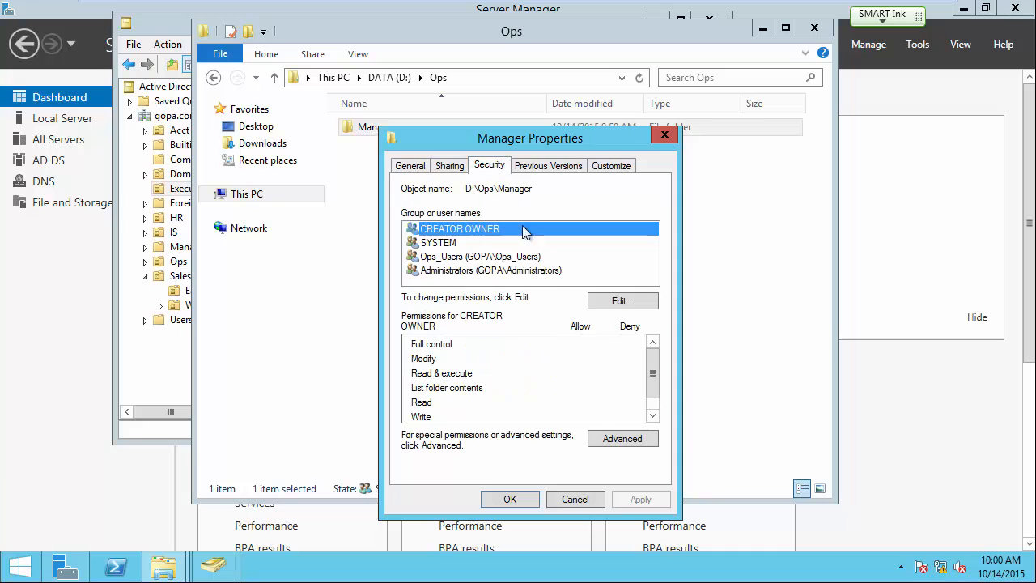
pyautogui.click(619, 437)
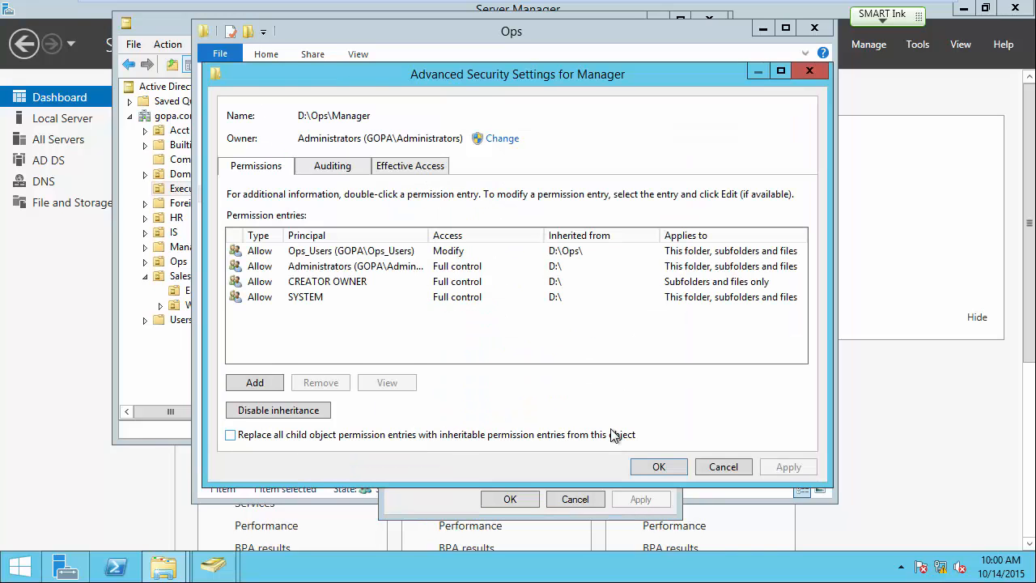
pyautogui.click(255, 412)
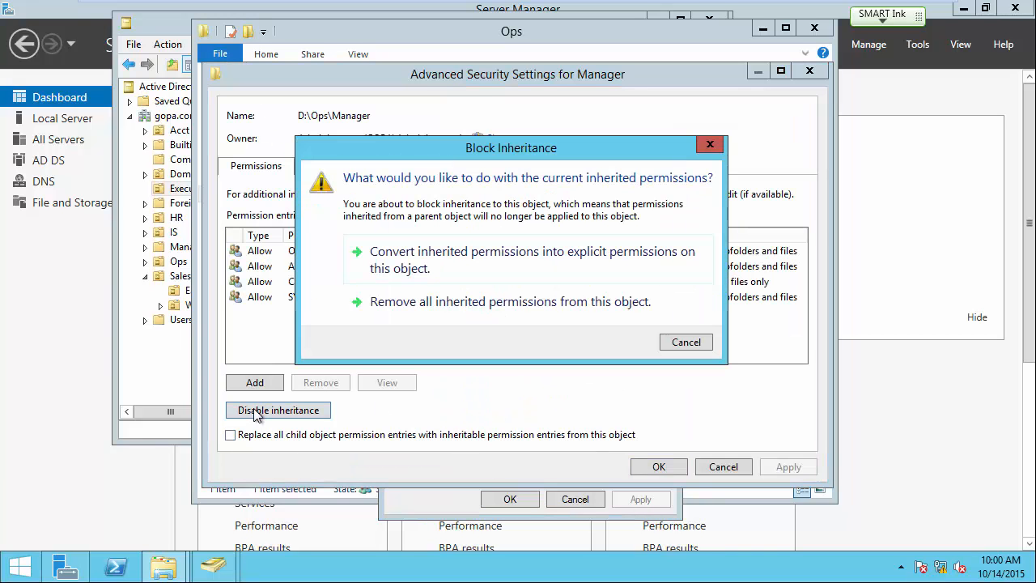
pyautogui.click(453, 259)
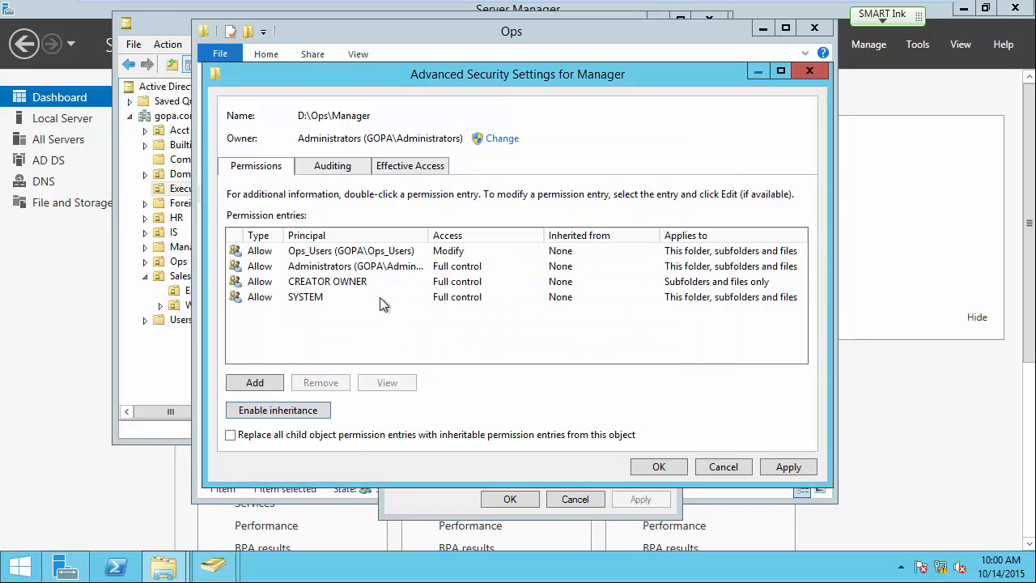
pyautogui.click(656, 468)
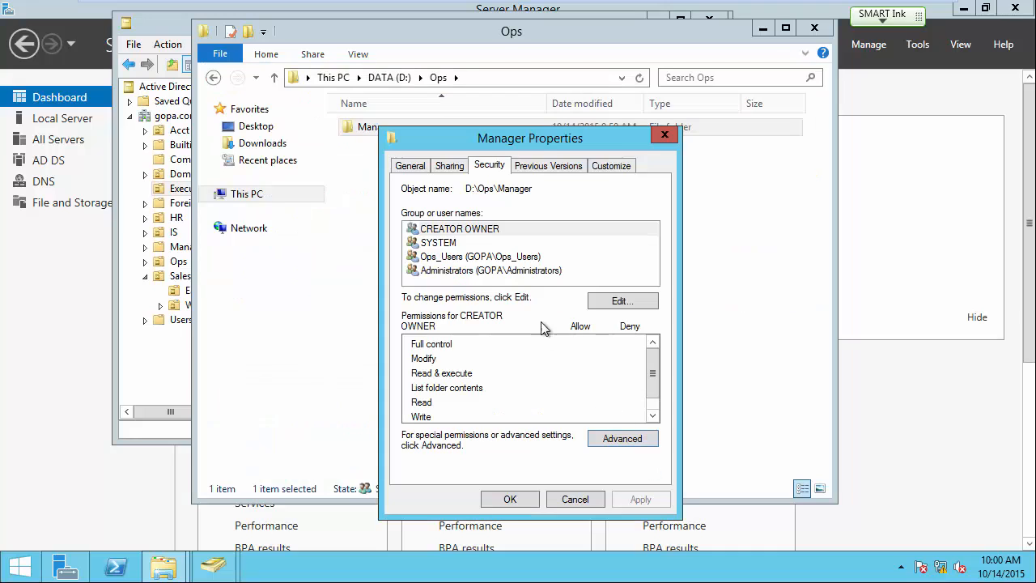
# Swap Ops_Users for Ops_Mgr on the Manager folder's permissions, then return to DATA (D:).
pyautogui.click(623, 304)
pyautogui.click(478, 309)
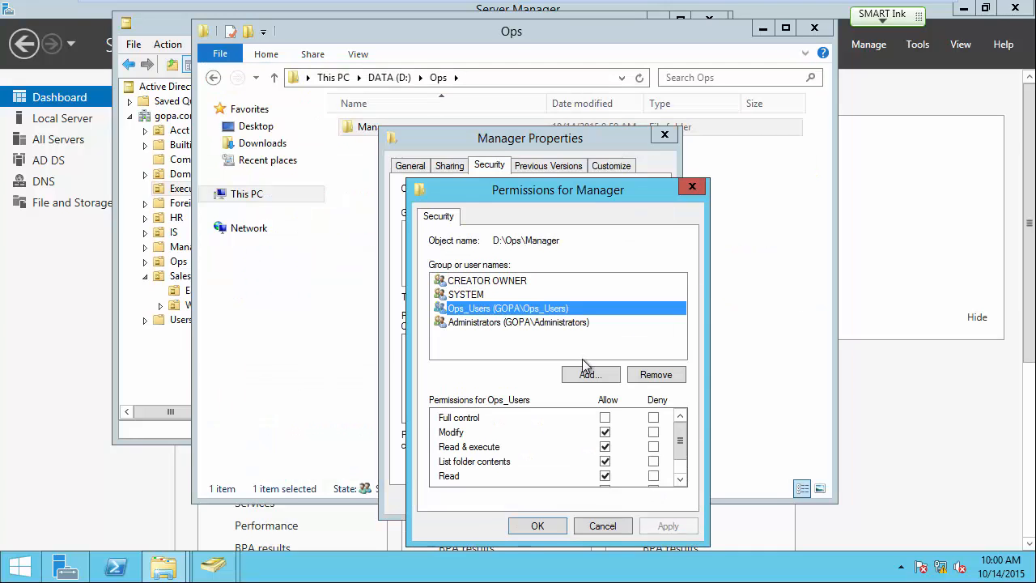
pyautogui.click(657, 375)
pyautogui.click(597, 376)
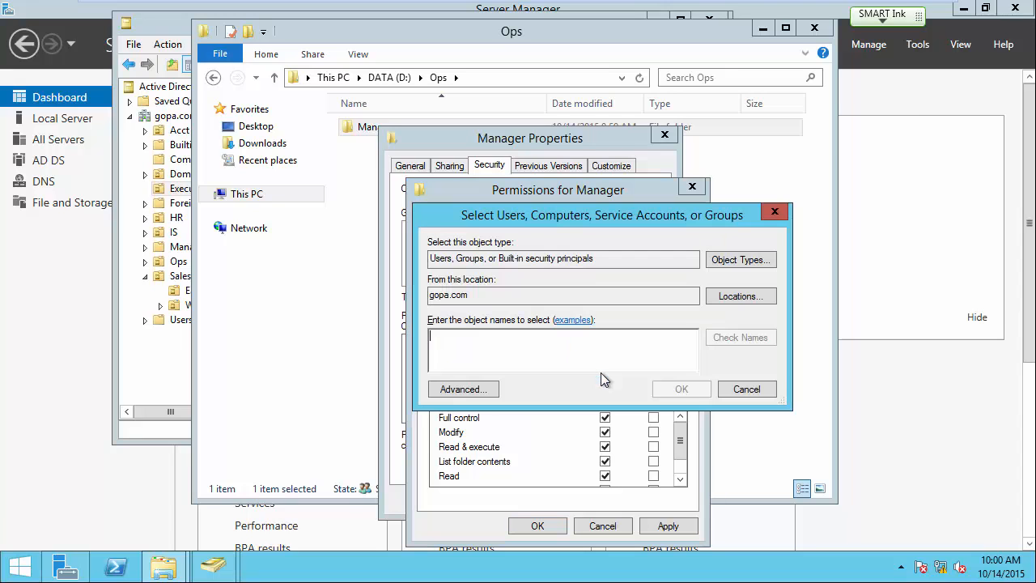
pyautogui.write('Op')
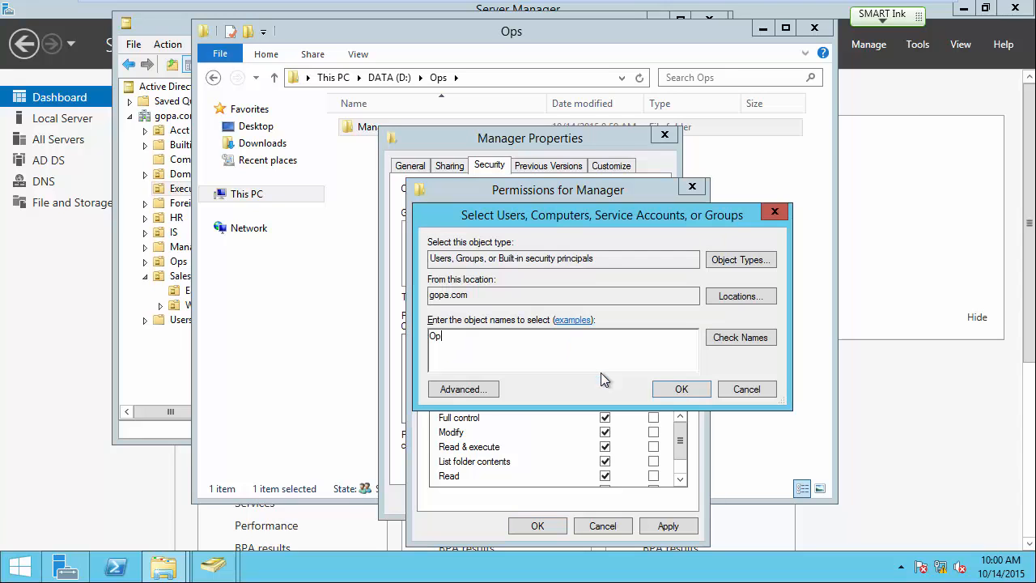
pyautogui.click(715, 338)
pyautogui.click(503, 339)
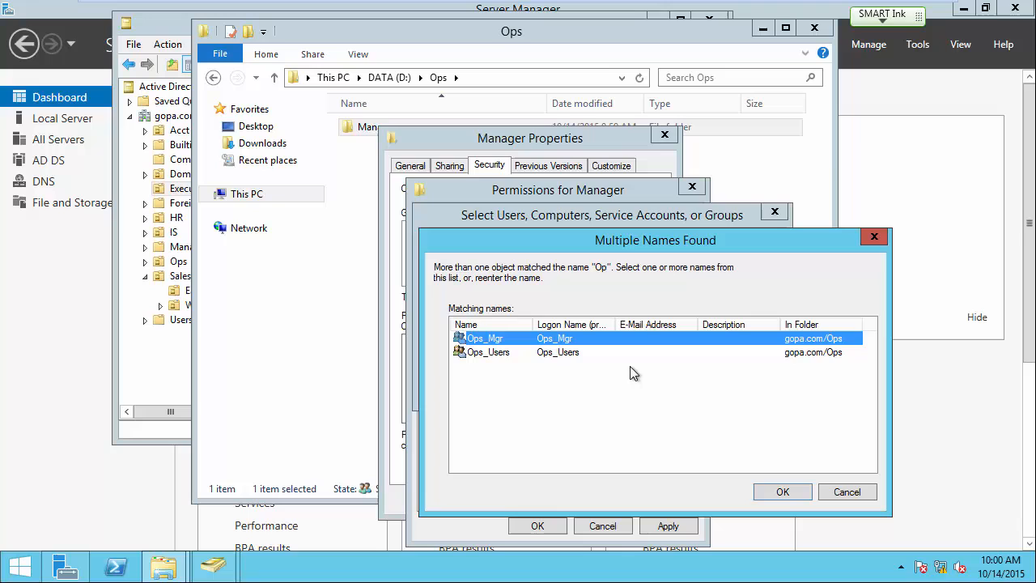
pyautogui.click(777, 491)
pyautogui.click(678, 392)
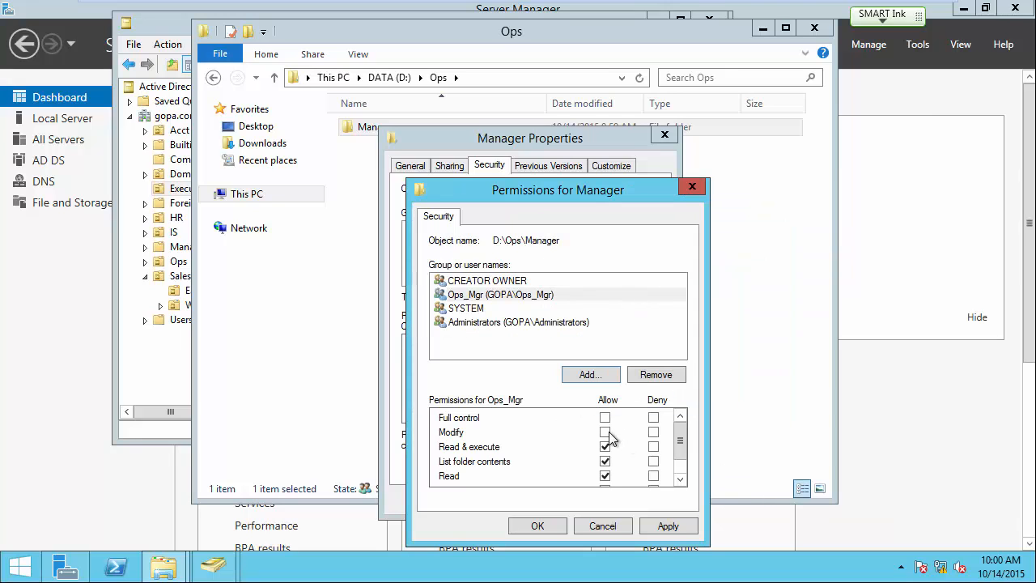
pyautogui.scroll(-2, 682, 451)
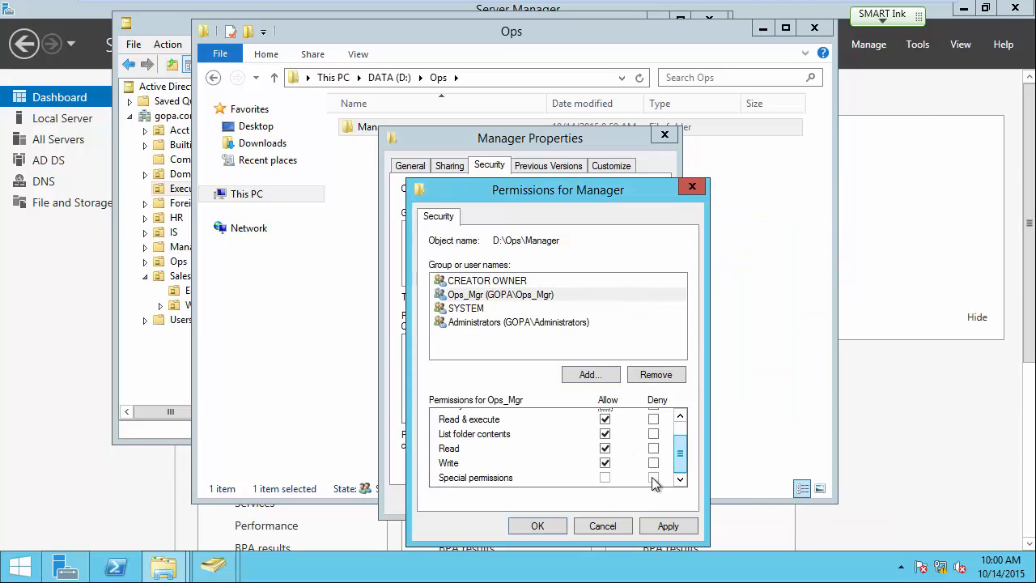
pyautogui.click(550, 527)
pyautogui.click(524, 498)
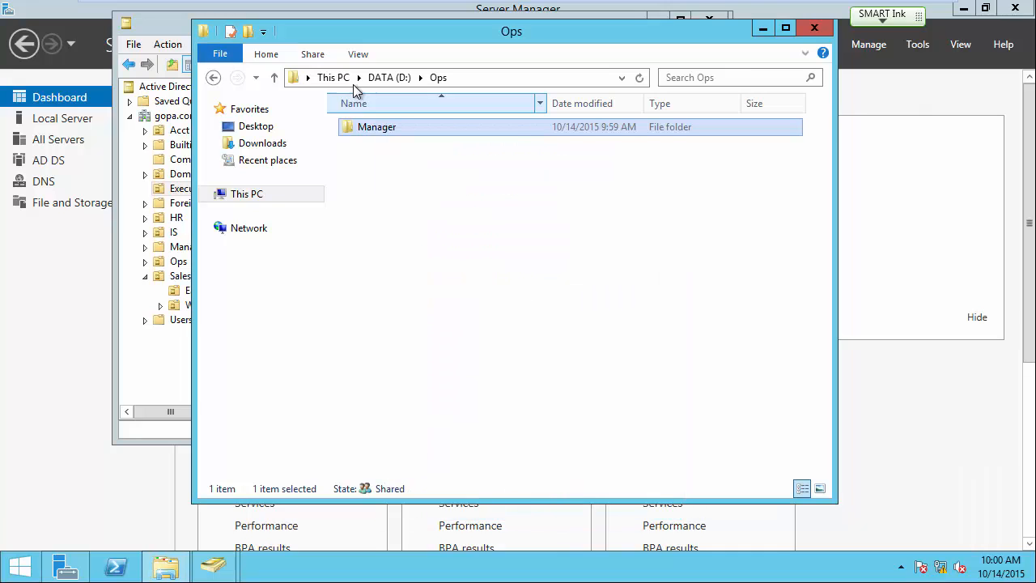
pyautogui.click(377, 81)
pyautogui.doubleClick(371, 212)
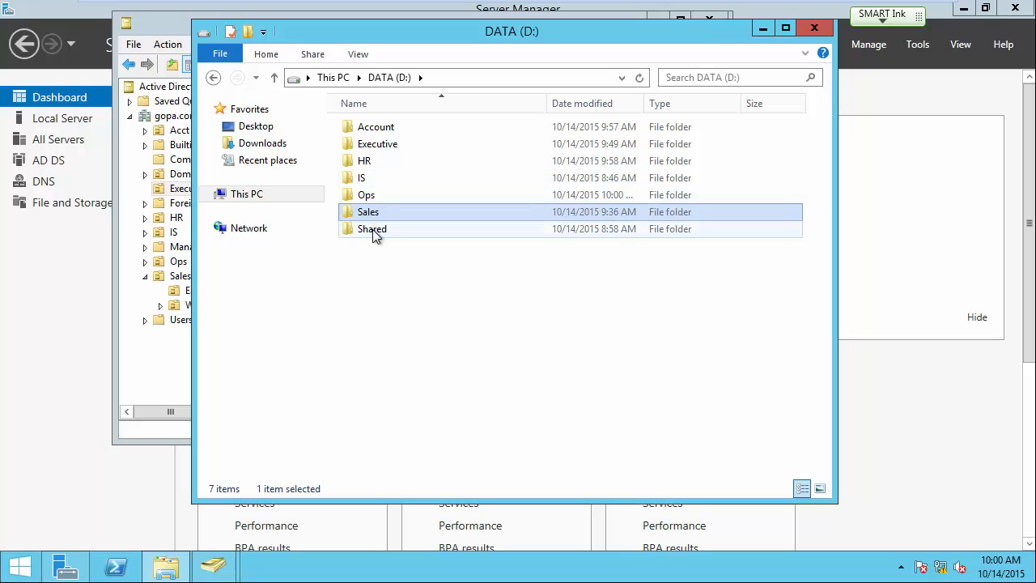
# Open D:\Shared and create a new folder named Managers inside it.
pyautogui.doubleClick(374, 230)
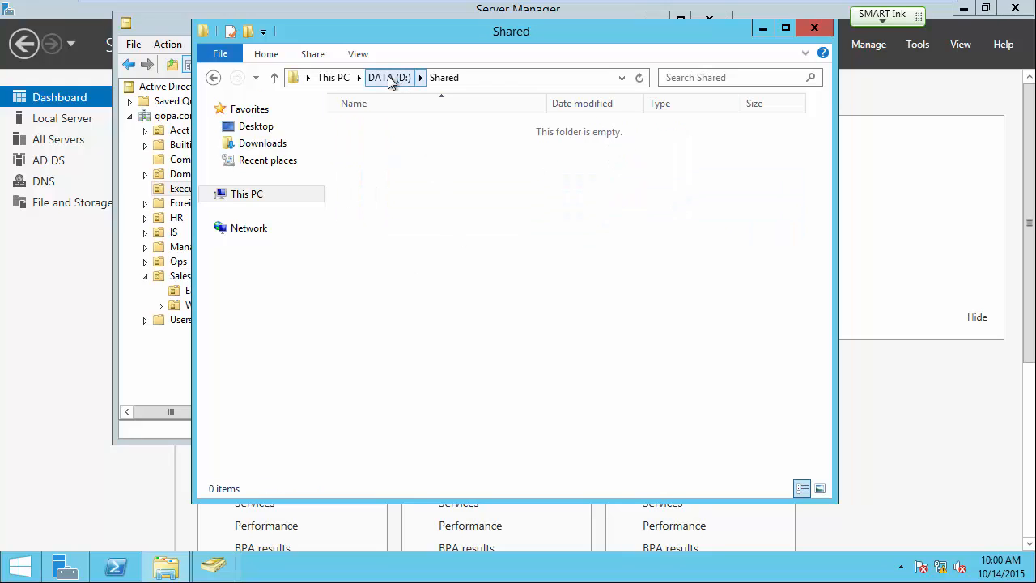
pyautogui.rightClick(389, 181)
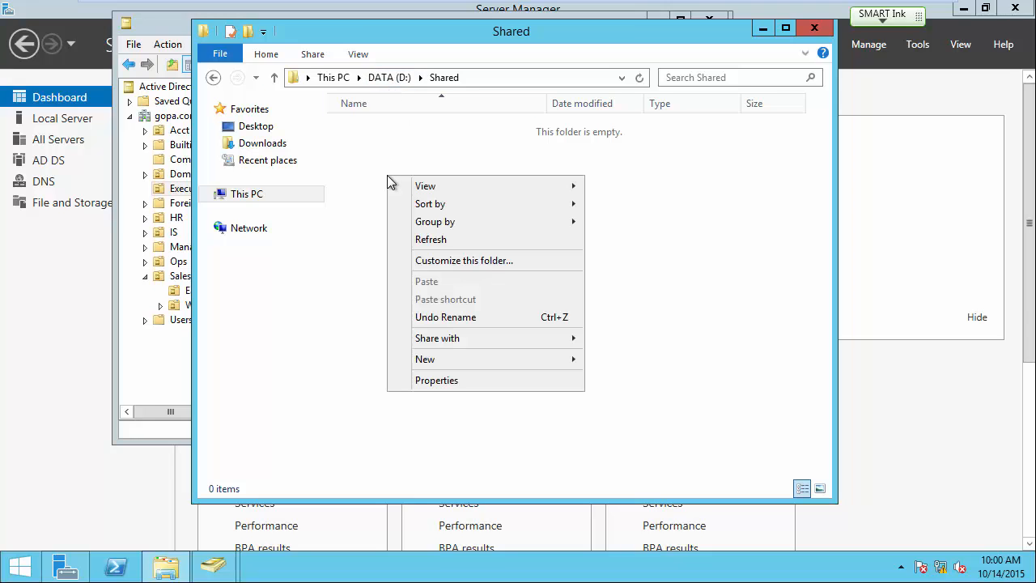
pyautogui.moveTo(430, 359)
pyautogui.click(624, 361)
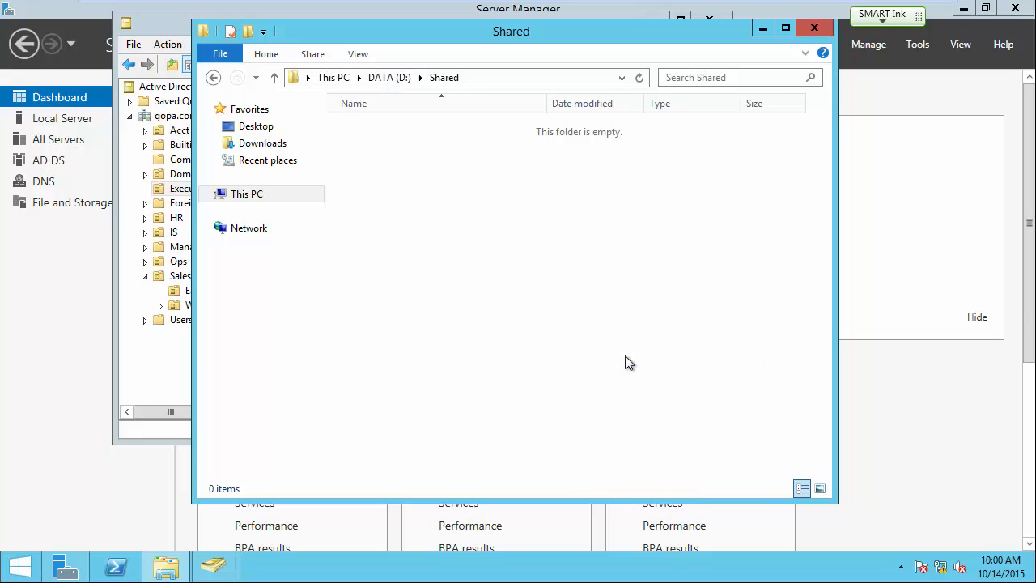
pyautogui.write('Managers')
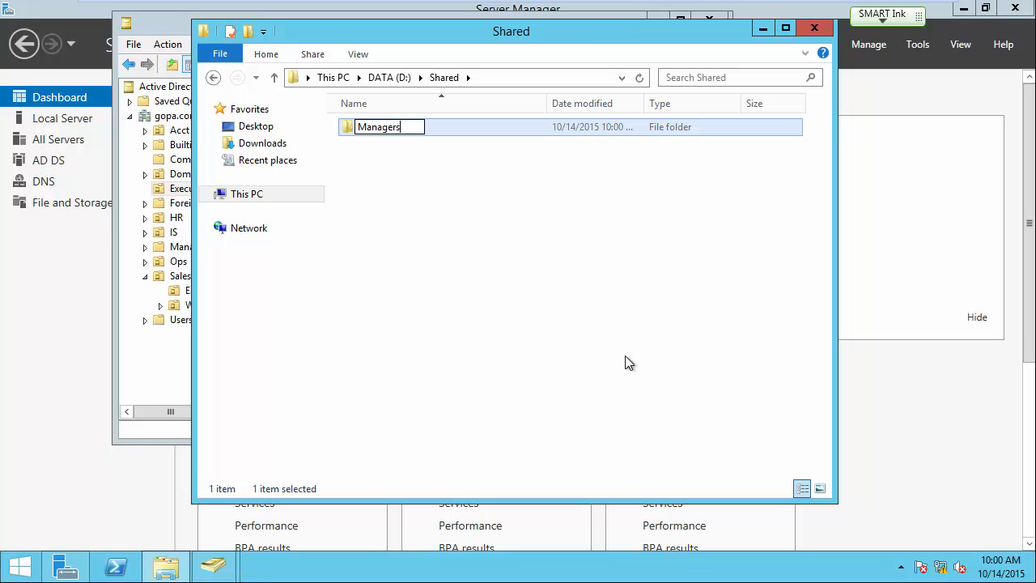
pyautogui.press('Return')
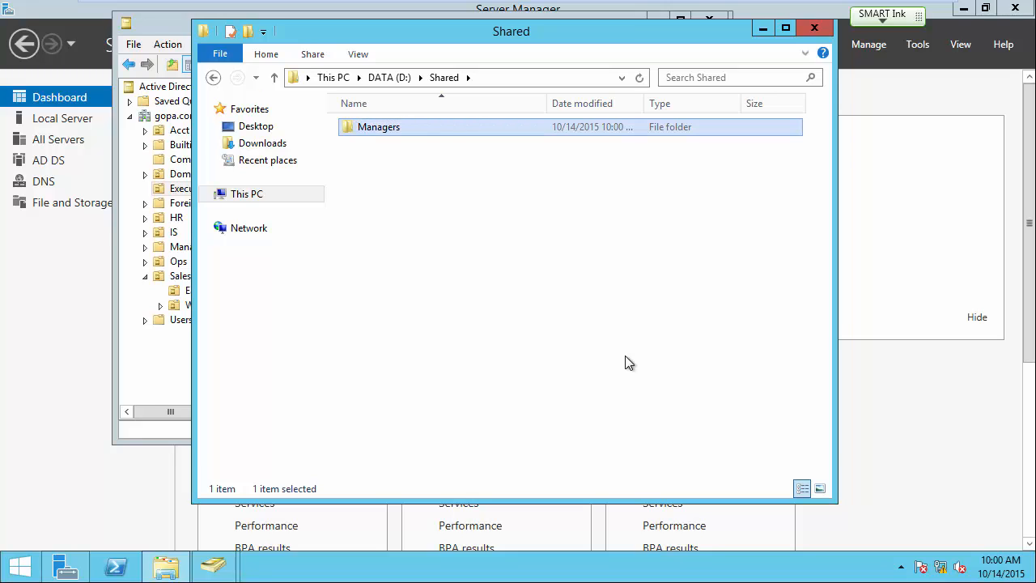
# Disable inheritance on D:\Shared\Managers, converting Users, Administrators, CREATOR OWNER and SYSTEM to explicit entries.
pyautogui.rightClick(387, 131)
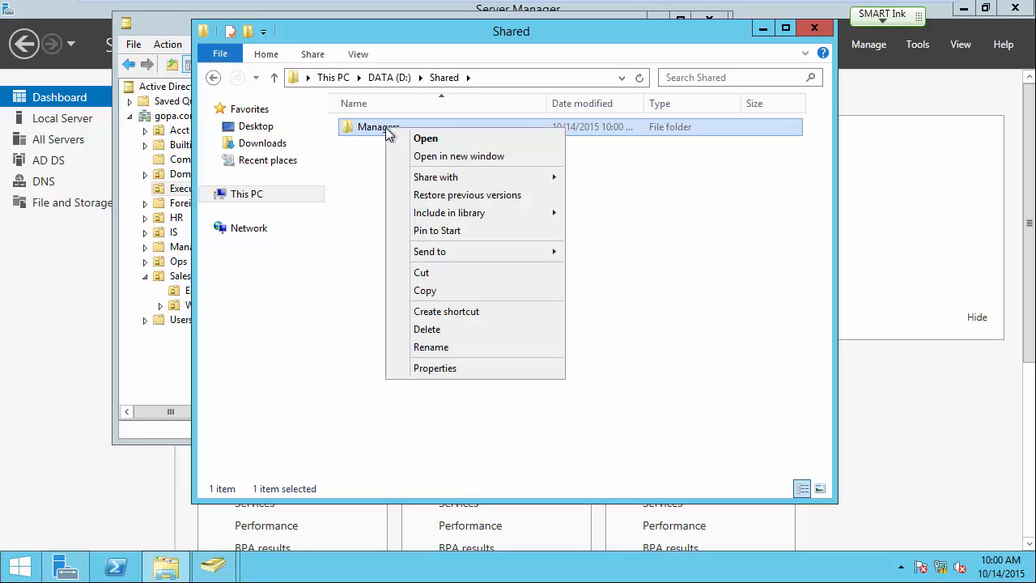
pyautogui.click(435, 370)
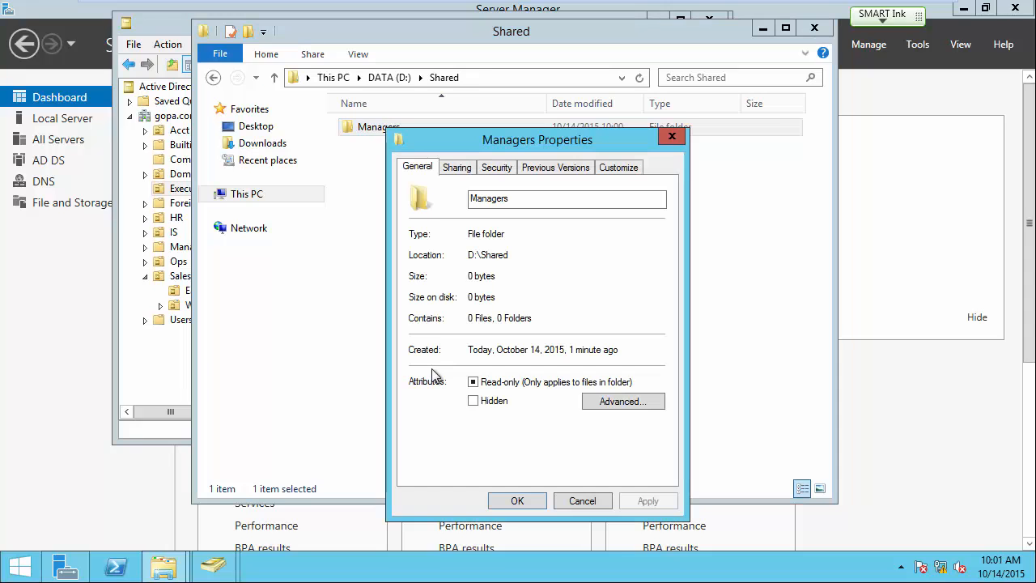
pyautogui.click(497, 168)
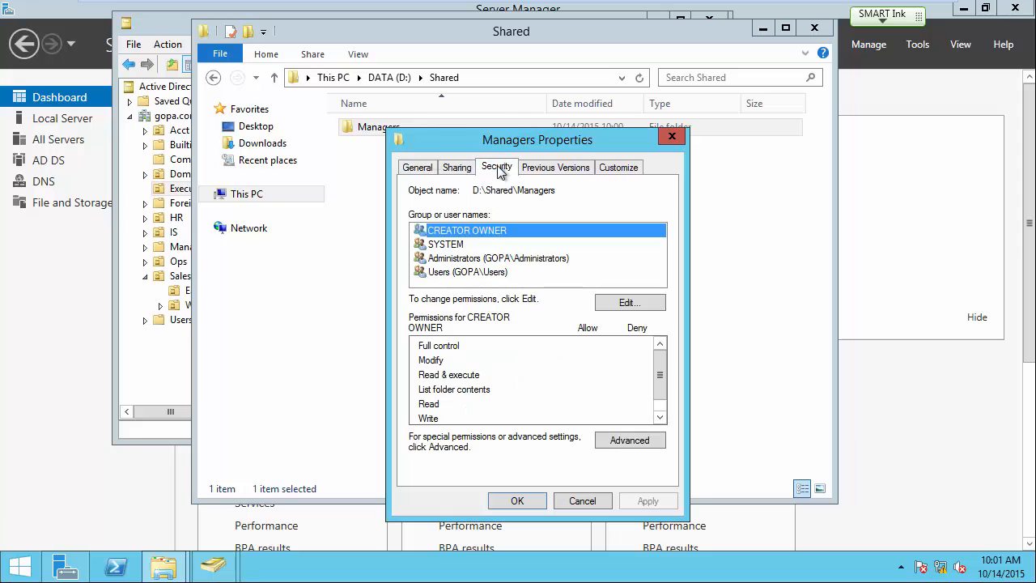
pyautogui.click(635, 440)
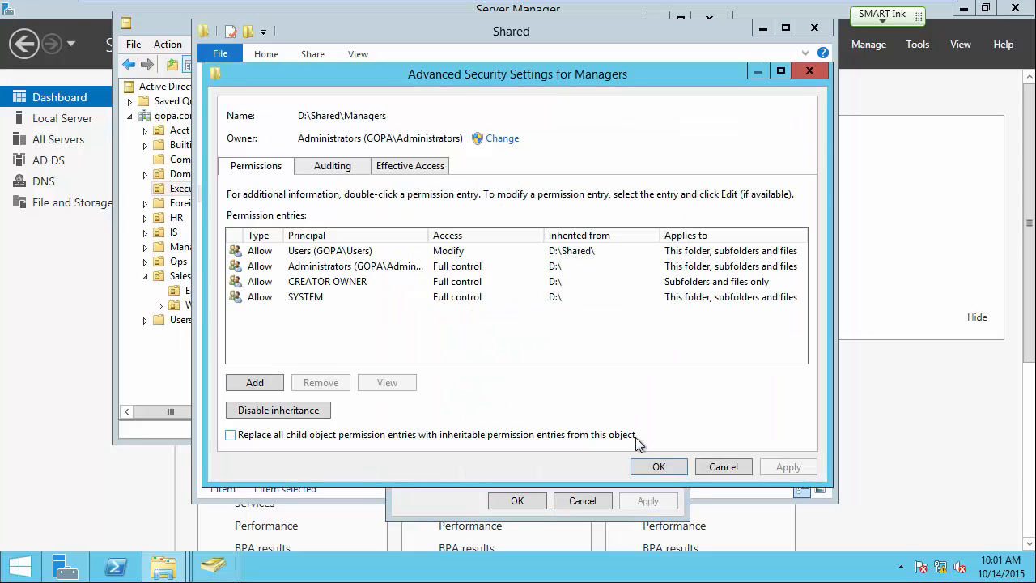
pyautogui.click(280, 411)
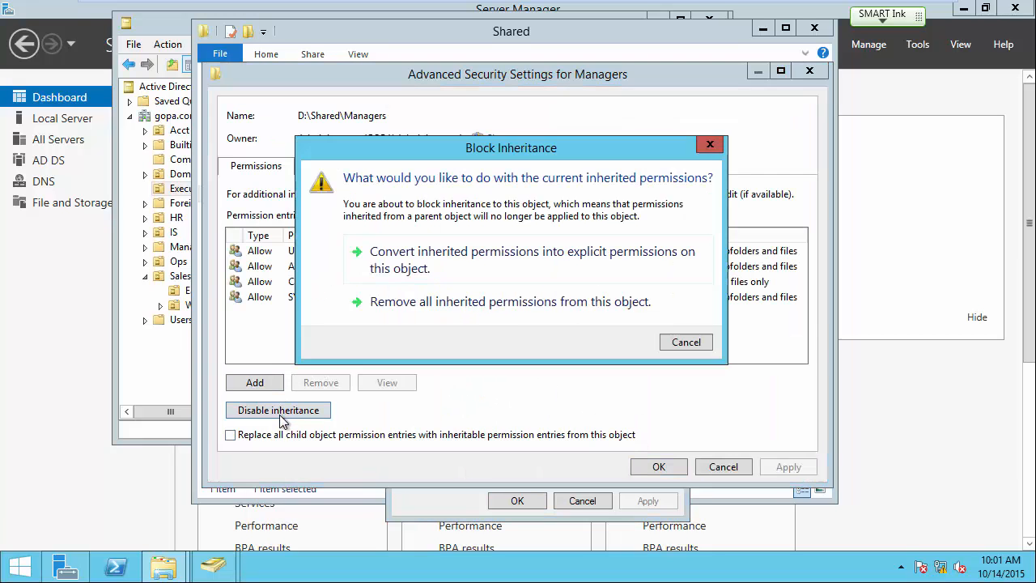
pyautogui.click(515, 259)
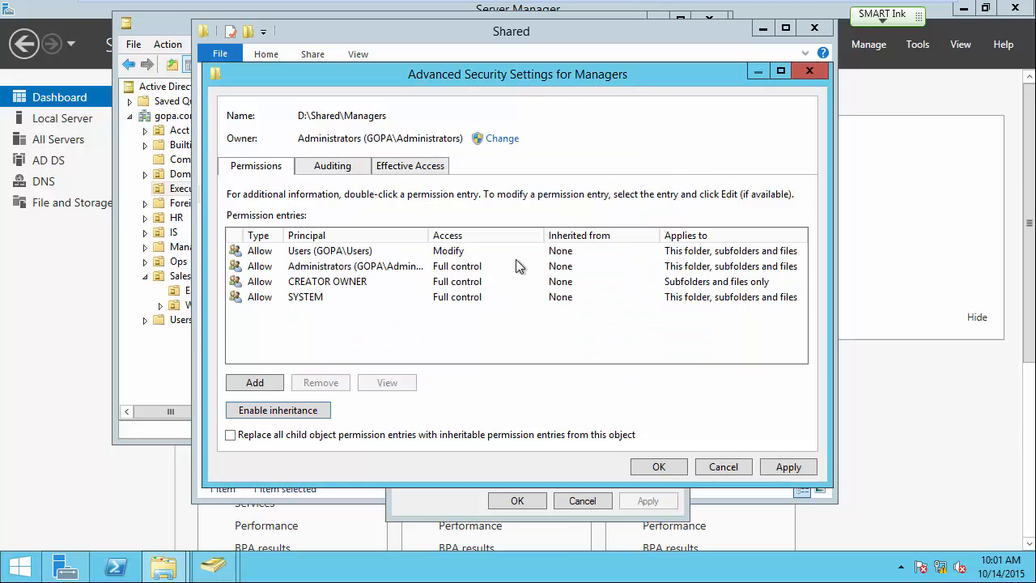
pyautogui.click(659, 467)
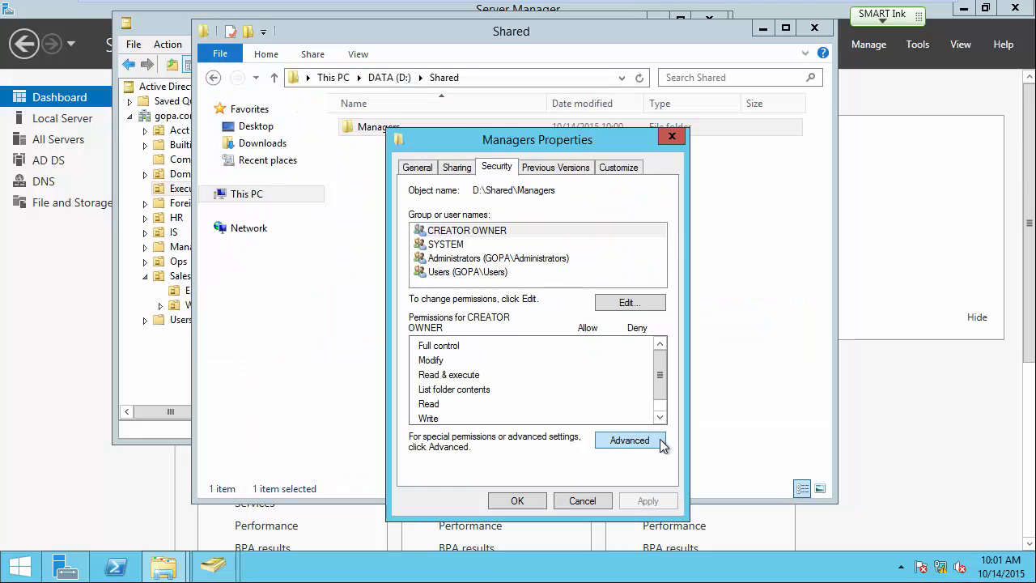
pyautogui.click(630, 305)
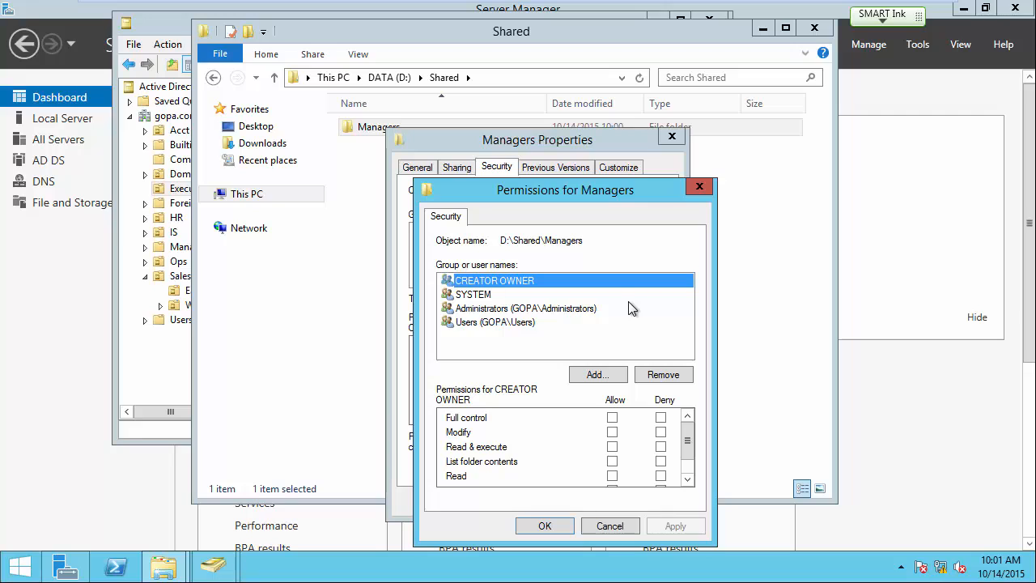
# Remove the Users group from Managers' permissions and add the GOPA\Managers group.
pyautogui.click(470, 324)
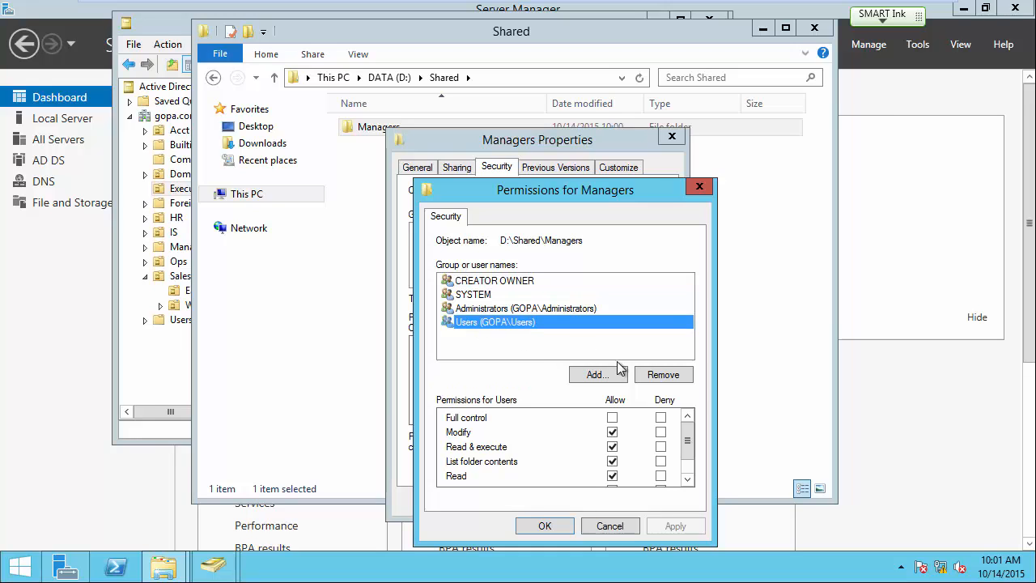
pyautogui.click(668, 377)
pyautogui.click(596, 375)
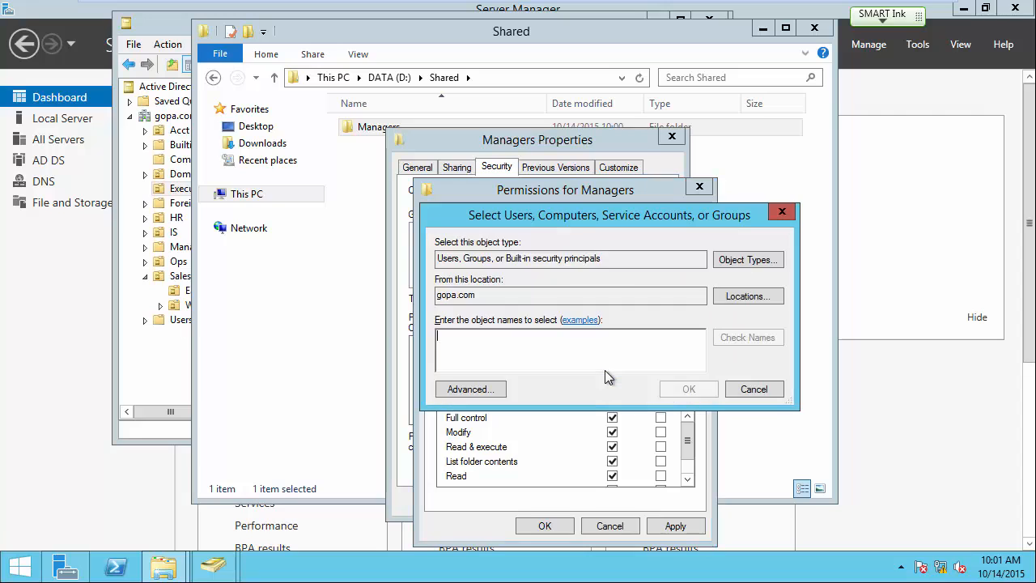
pyautogui.write('managers')
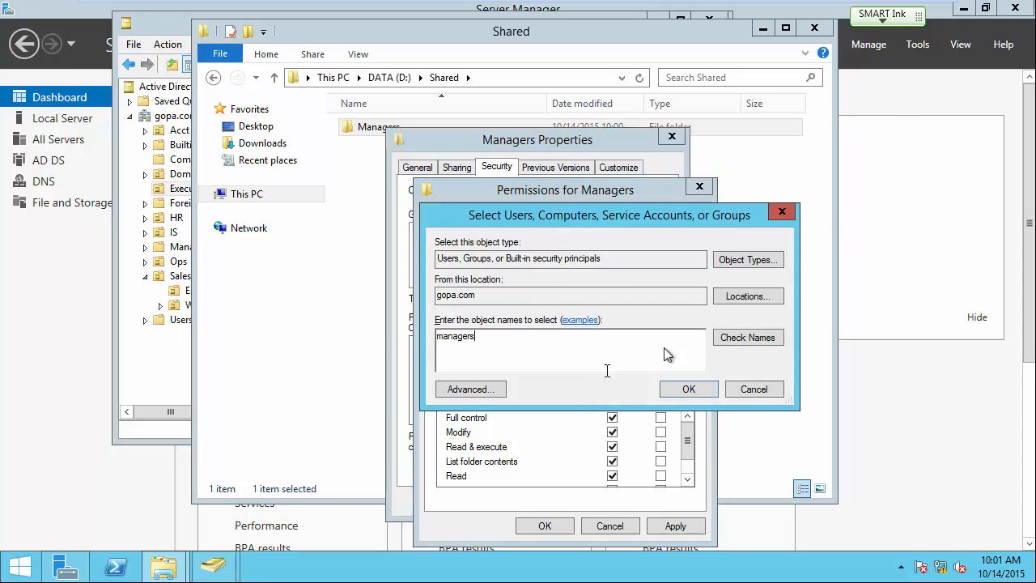
pyautogui.click(746, 339)
pyautogui.click(683, 389)
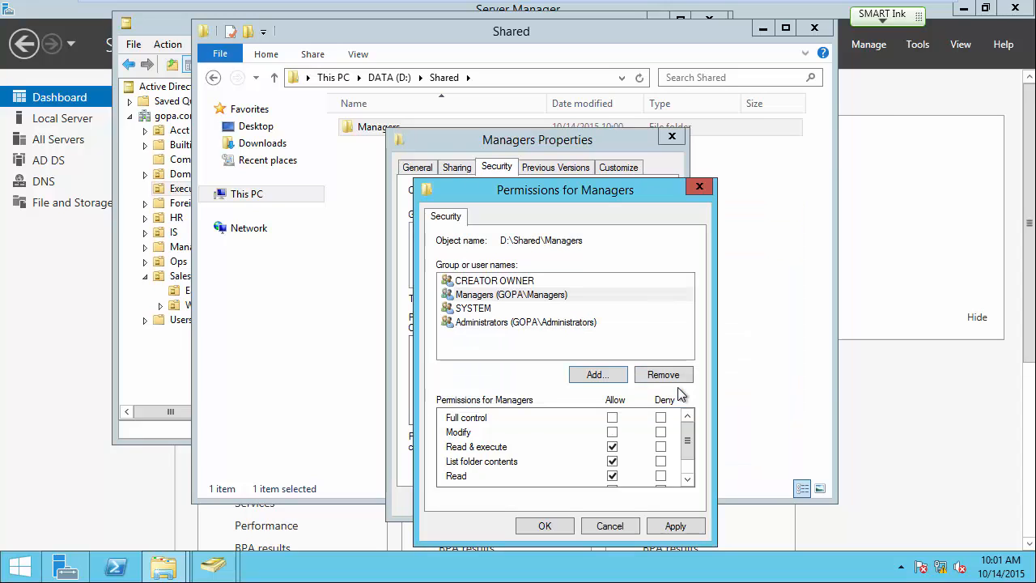
# Allow Modify for GOPA\Managers, save the permissions, and return to DATA (D:).
pyautogui.click(611, 432)
pyautogui.moveTo(688, 444); pyautogui.dragTo(686, 456)
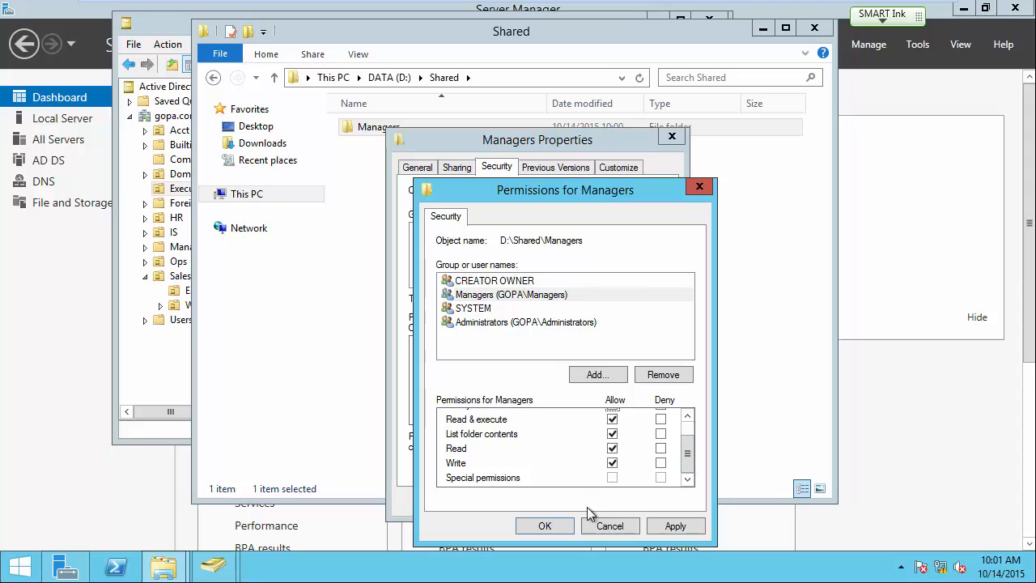
pyautogui.click(545, 527)
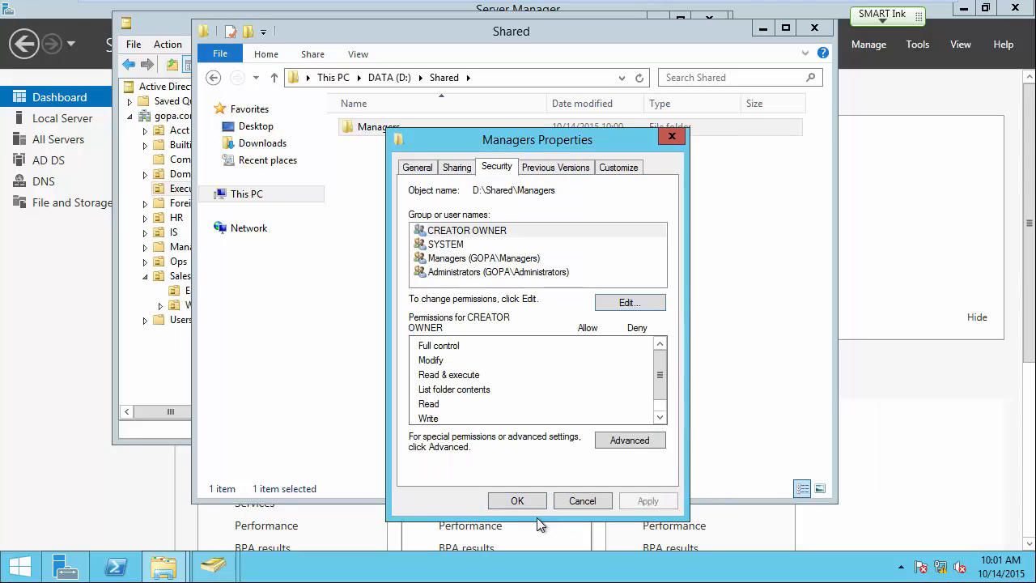
pyautogui.click(525, 500)
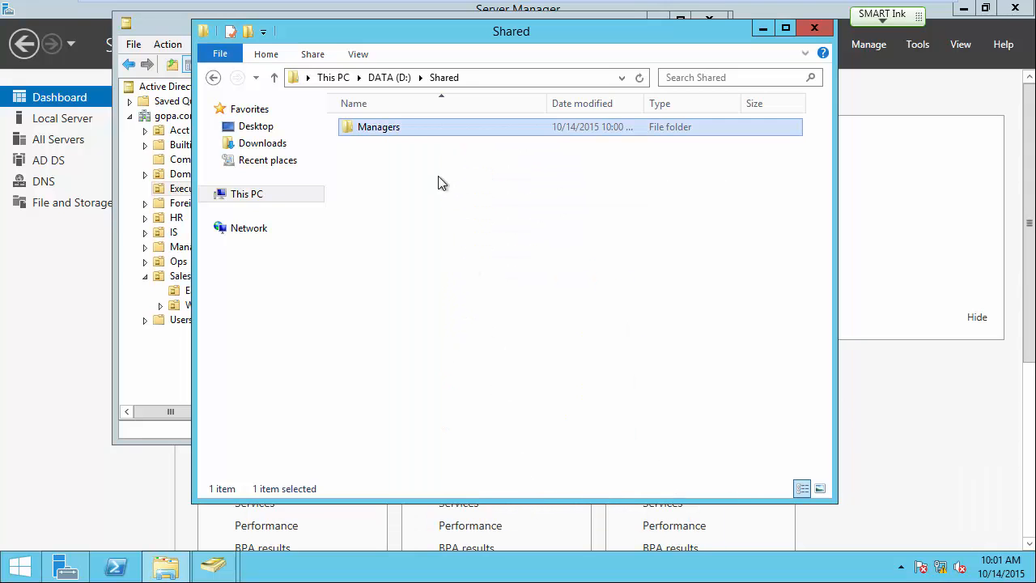
pyautogui.click(388, 80)
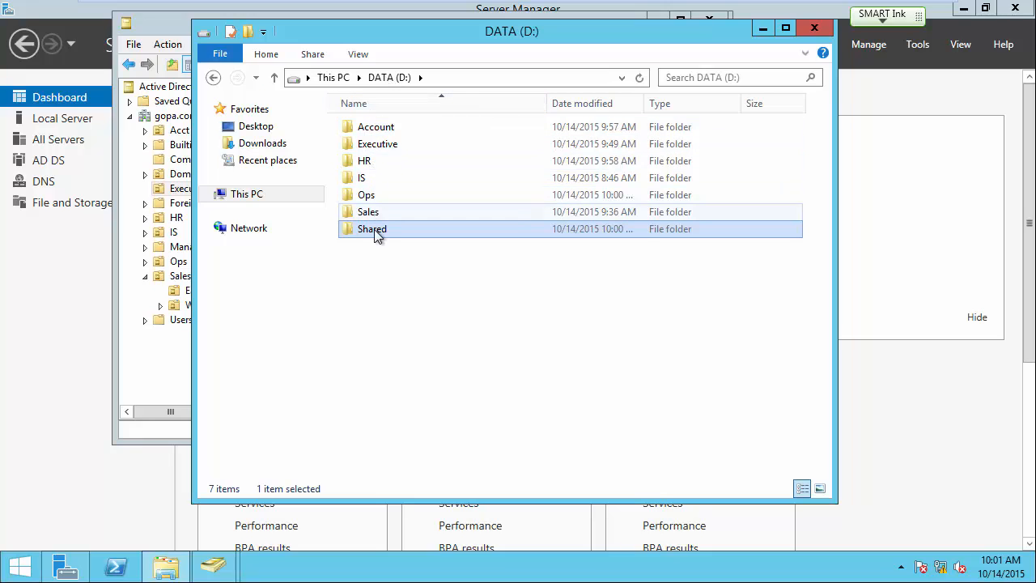
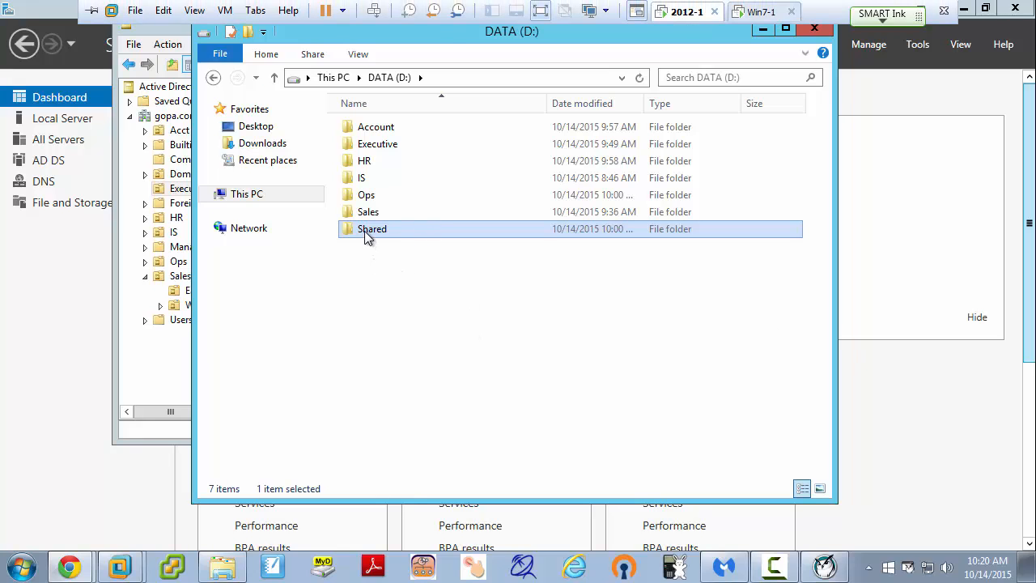
# Lock the server, unlock it again with the Administrator password, and open D:\Shared.
pyautogui.press('super+l')
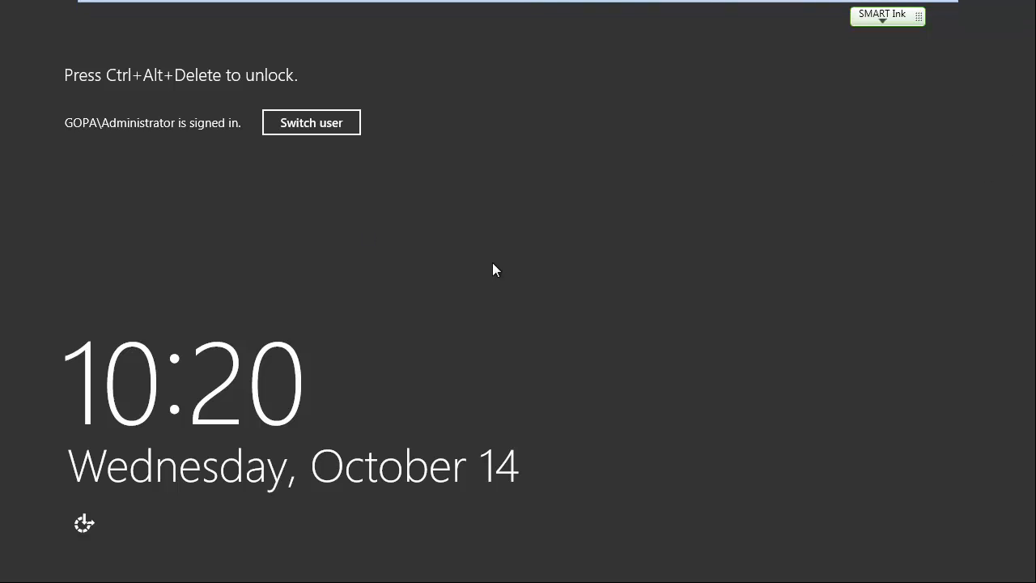
pyautogui.hotkey('ctrl', 'alt', 'Delete')
pyautogui.write('****')
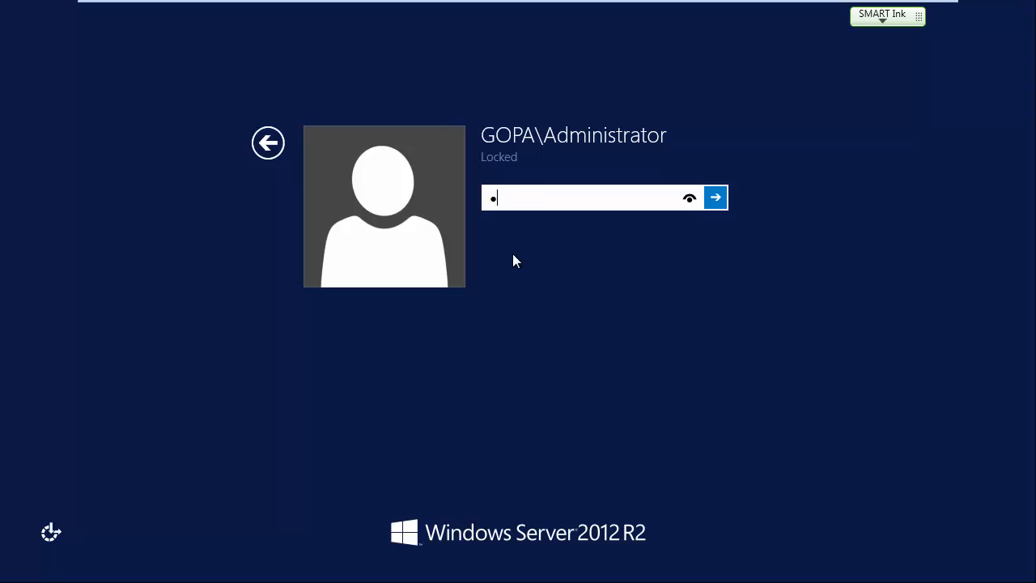
pyautogui.write('***')
pyautogui.press('Return')
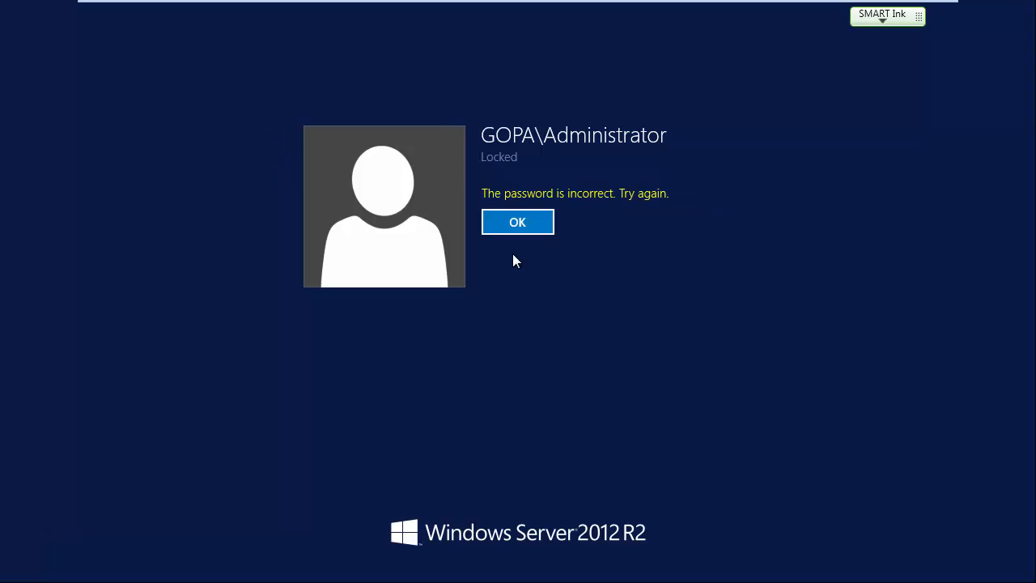
pyautogui.press('Return')
pyautogui.write('***')
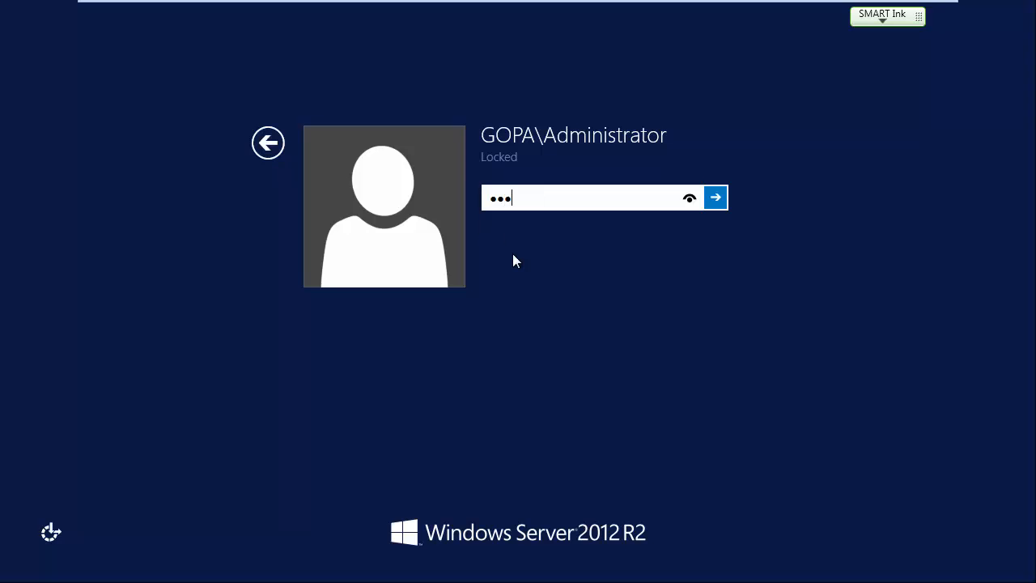
pyautogui.write('****')
pyautogui.press('Return')
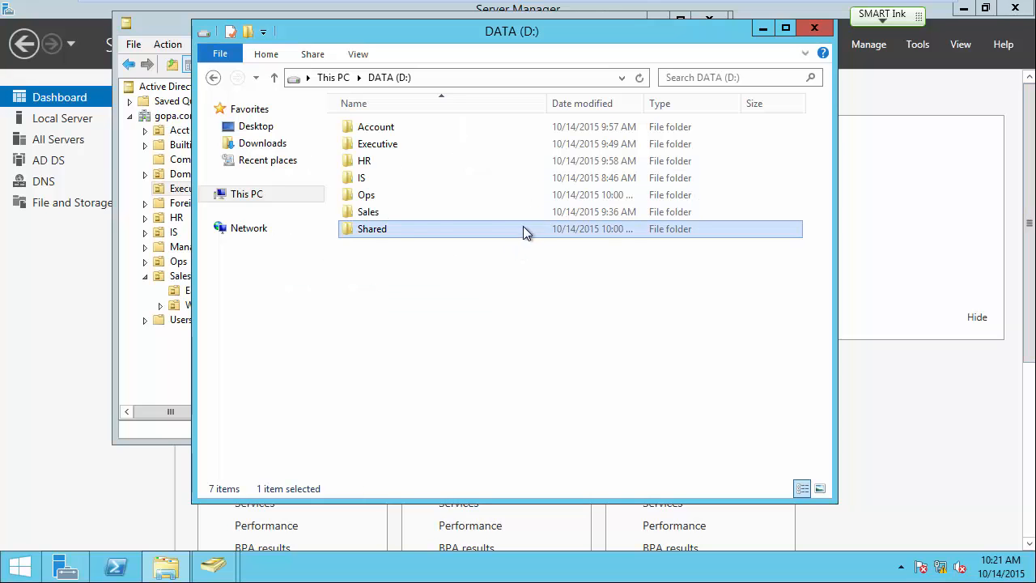
pyautogui.doubleClick(373, 231)
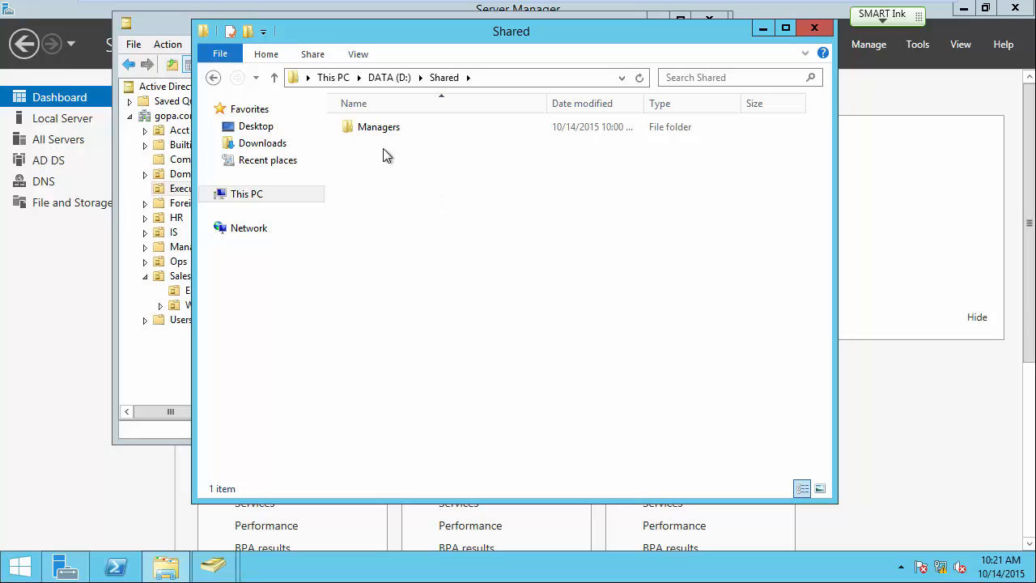
# Create a folder named Policies in D:\Shared and open its Properties.
pyautogui.rightClick(387, 182)
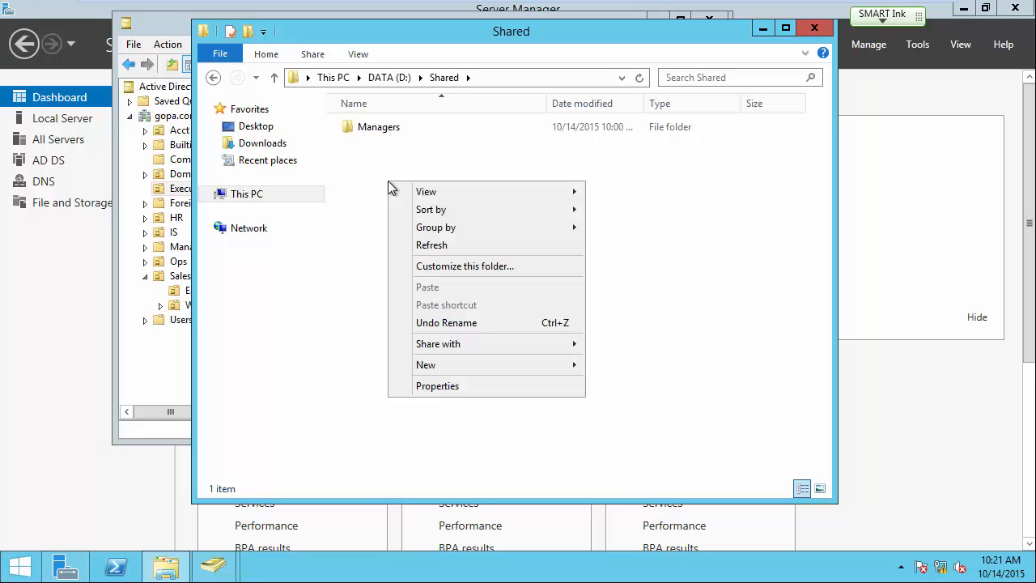
pyautogui.moveTo(480, 370)
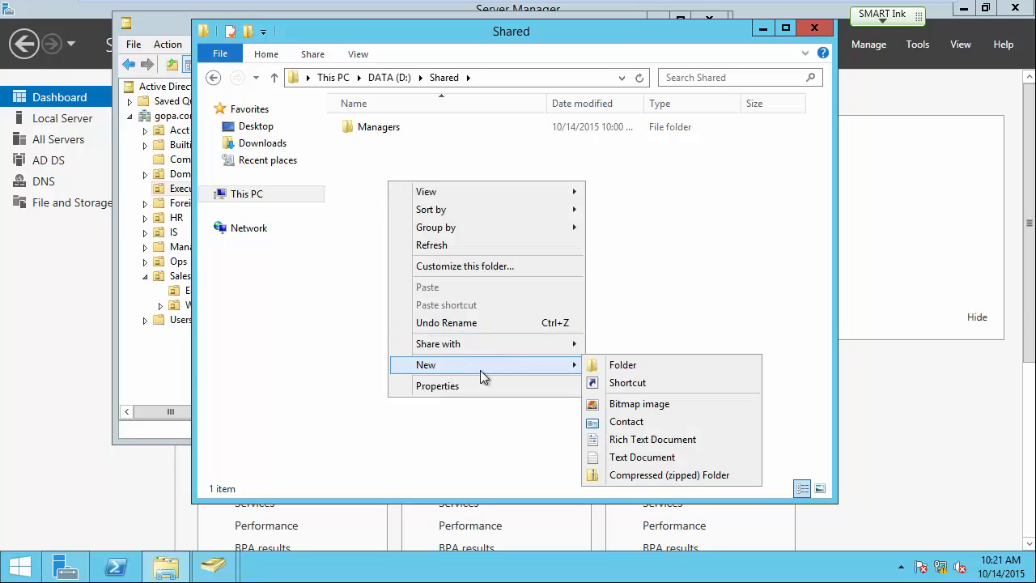
pyautogui.click(622, 365)
pyautogui.write('Policies')
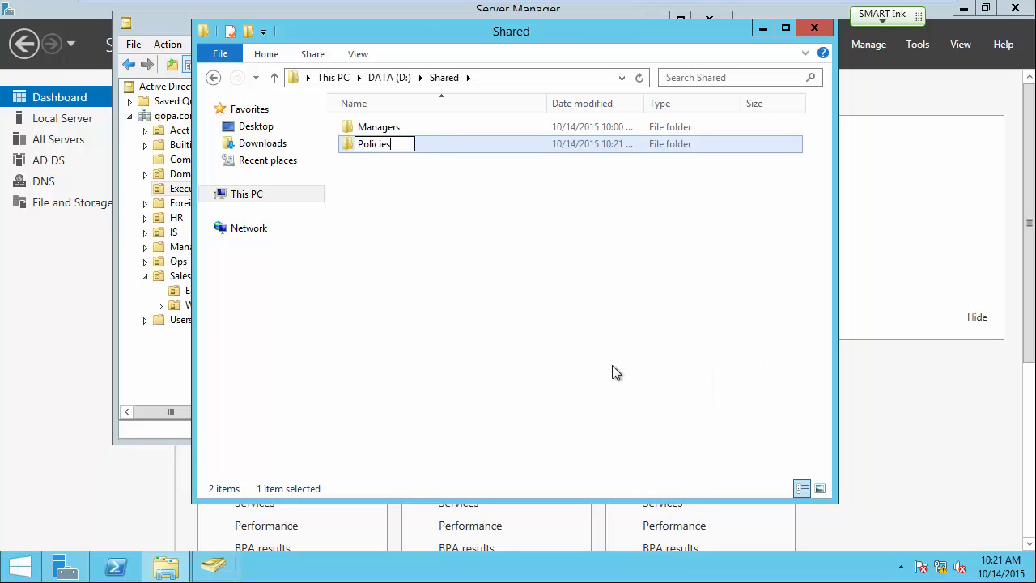
pyautogui.press('Return')
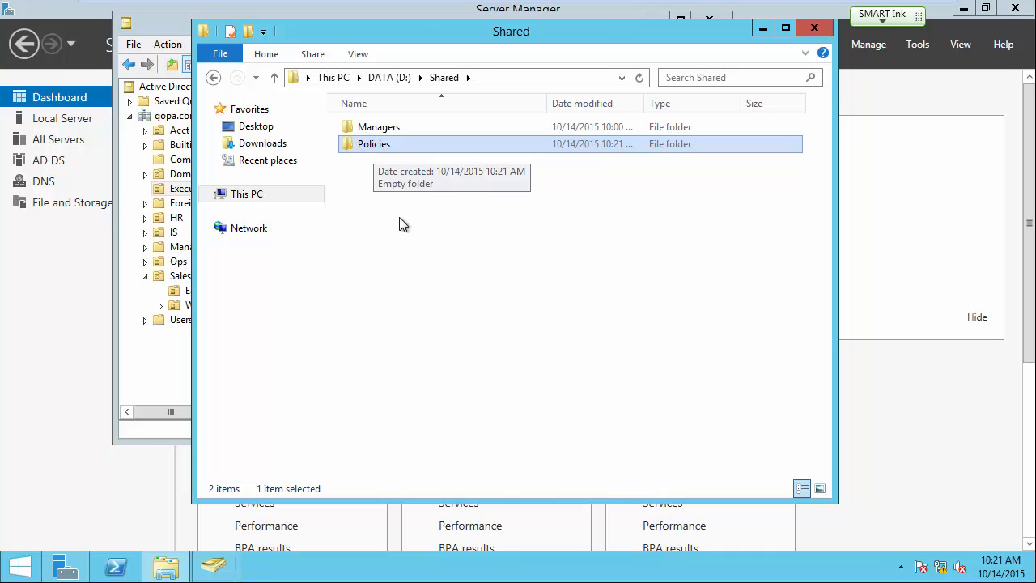
pyautogui.rightClick(374, 147)
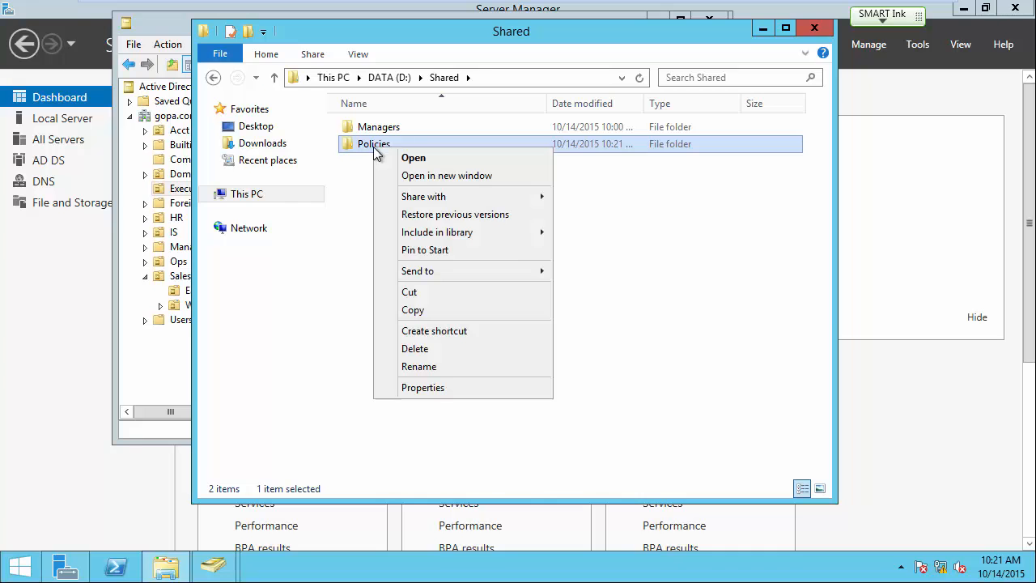
pyautogui.click(436, 386)
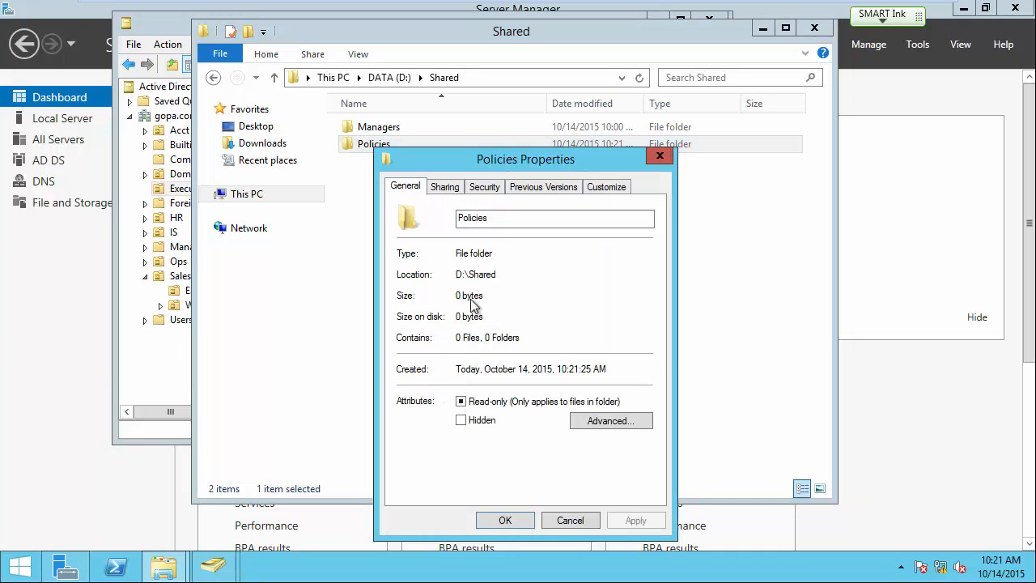
# Disable inheritance on Policies, converting the inherited permissions into explicit entries.
pyautogui.click(490, 186)
pyautogui.moveTo(507, 158); pyautogui.dragTo(576, 134)
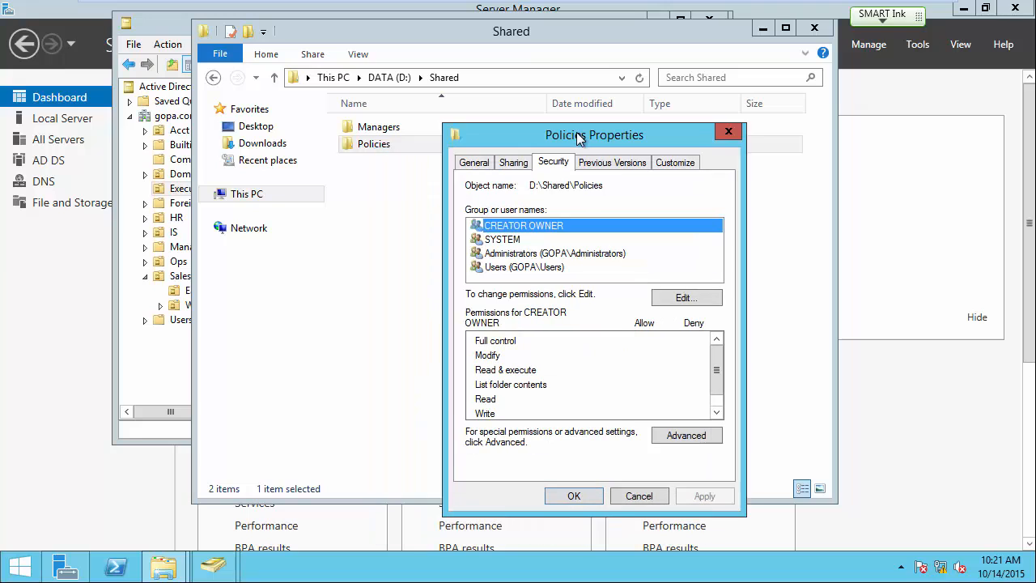
pyautogui.click(686, 435)
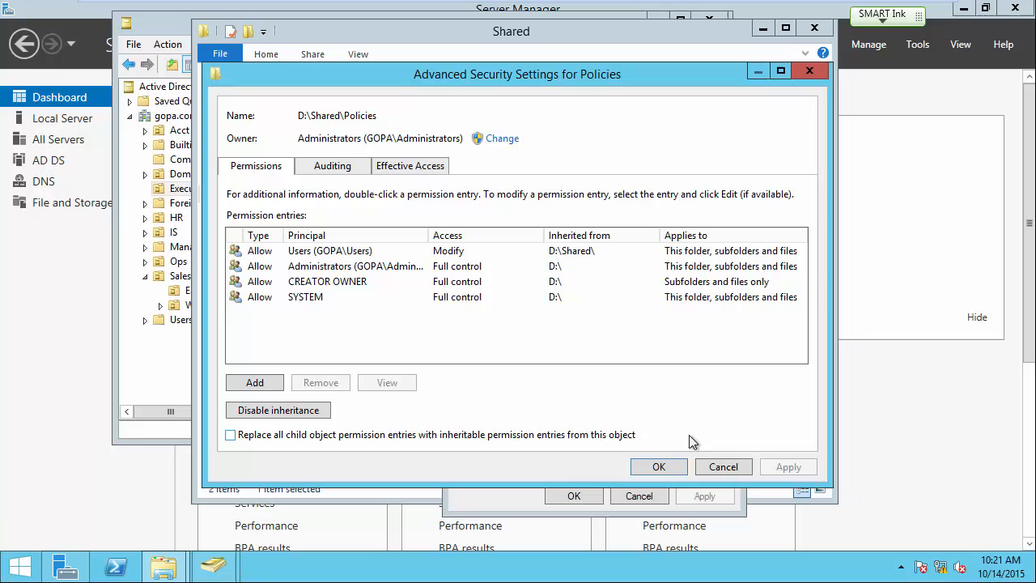
pyautogui.click(316, 411)
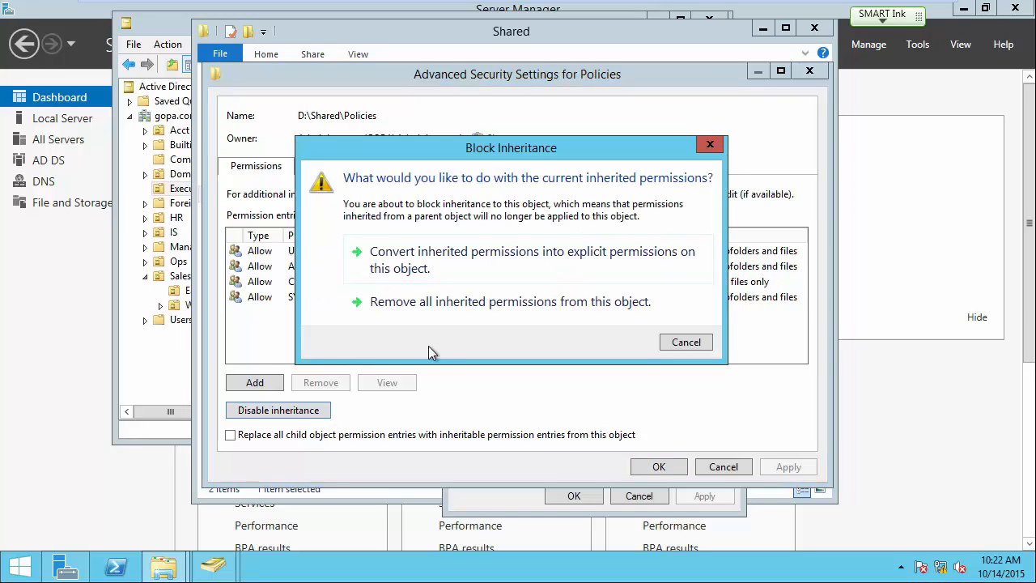
pyautogui.click(652, 259)
pyautogui.click(668, 468)
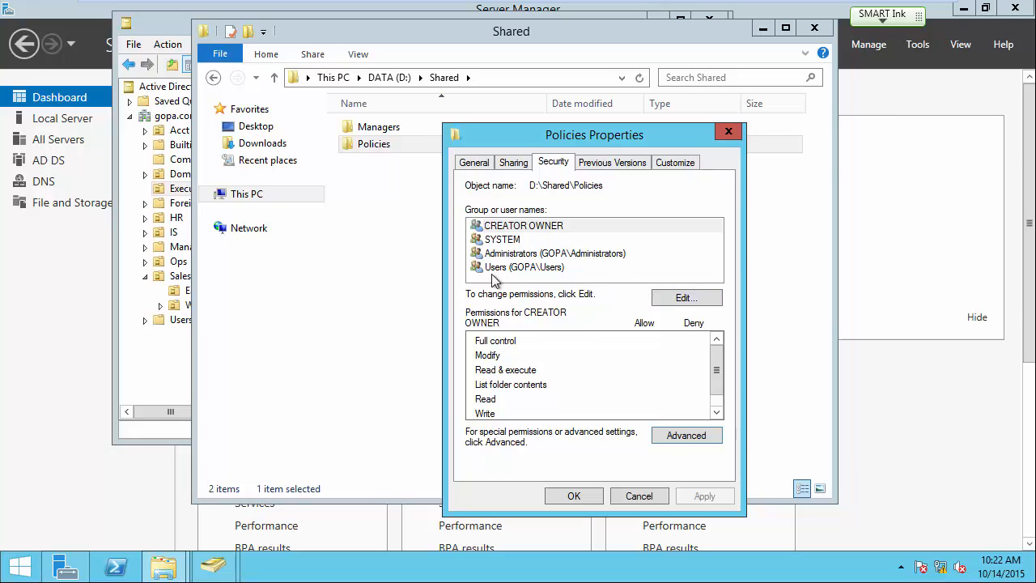
# Clear the Allow Modify and Write permissions for the Users group on Policies.
pyautogui.click(681, 299)
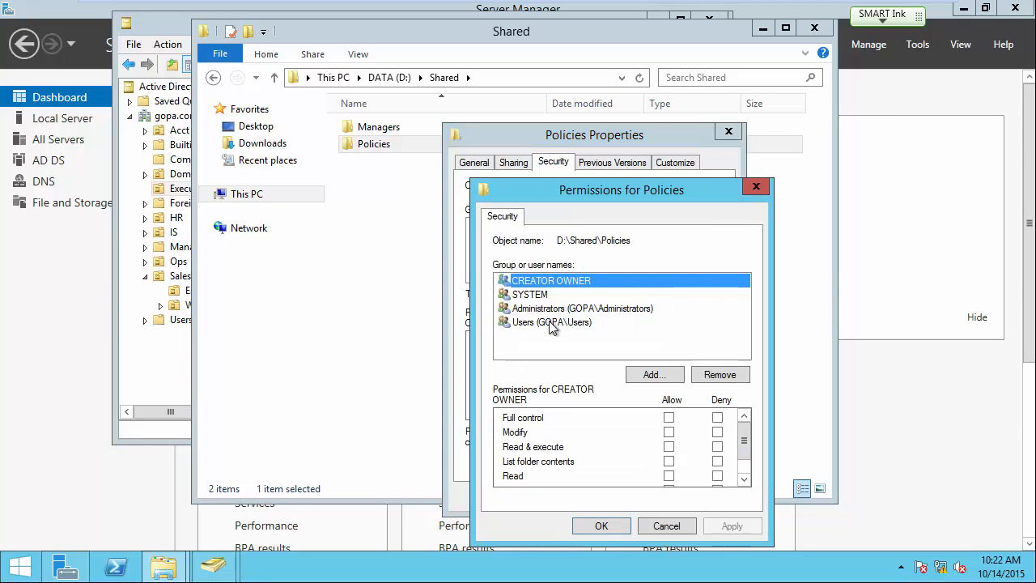
pyautogui.click(524, 322)
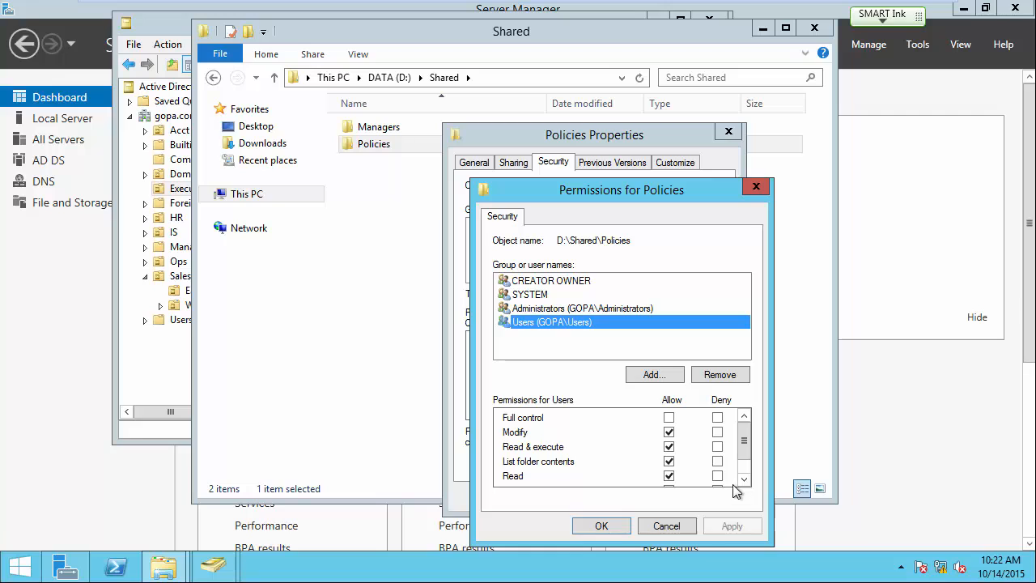
pyautogui.moveTo(743, 446)
pyautogui.mouseDown()
pyautogui.moveTo(745, 456)
pyautogui.moveTo(742, 444)
pyautogui.mouseUp()
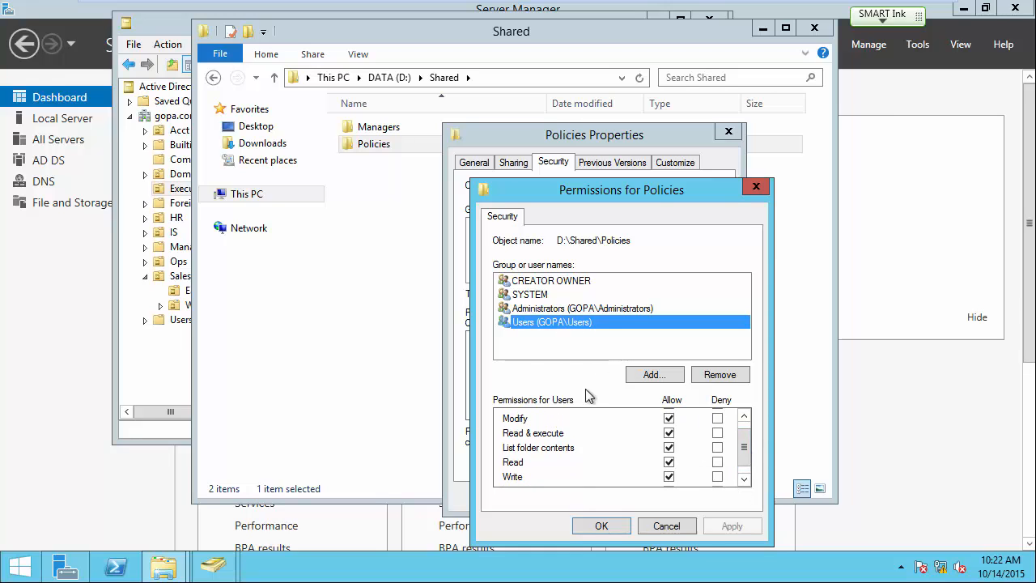
pyautogui.click(668, 419)
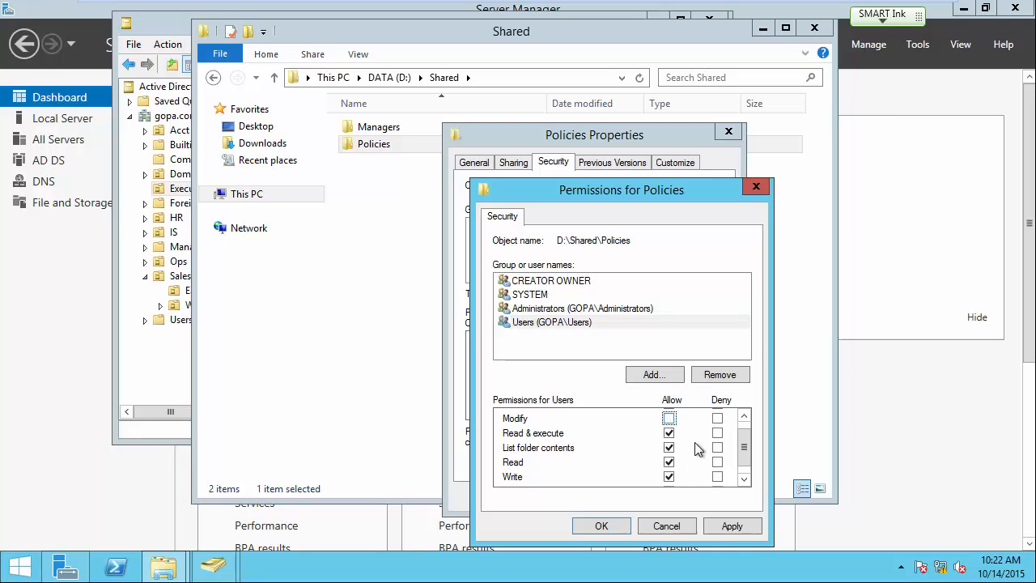
pyautogui.click(669, 477)
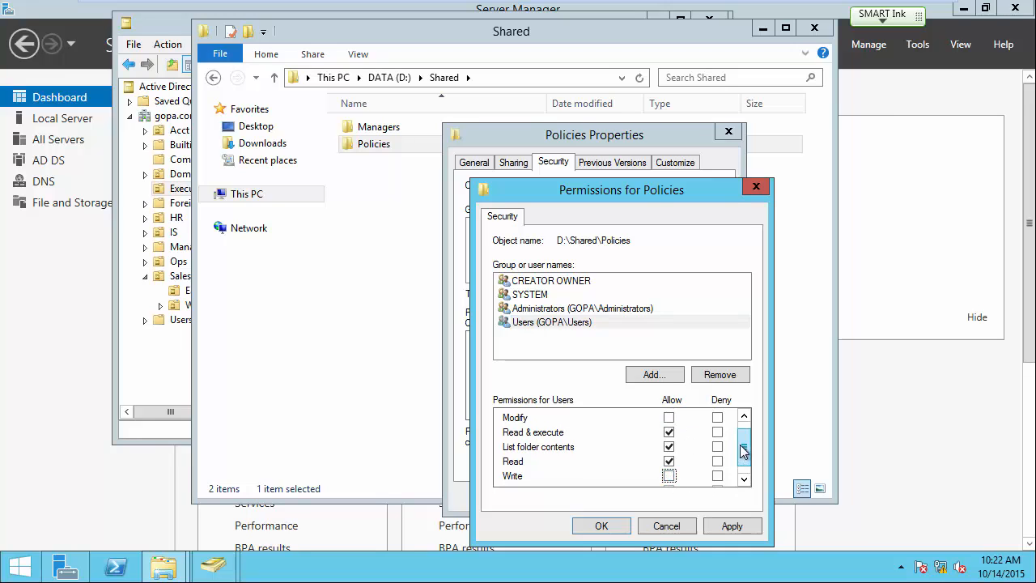
pyautogui.moveTo(744, 446); pyautogui.dragTo(746, 463)
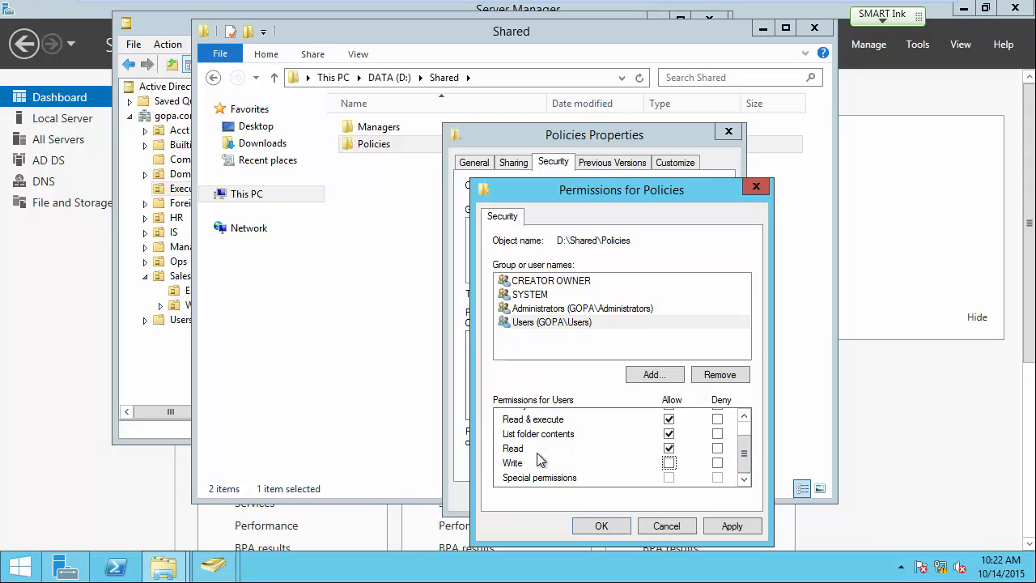
pyautogui.moveTo(744, 453); pyautogui.dragTo(744, 446)
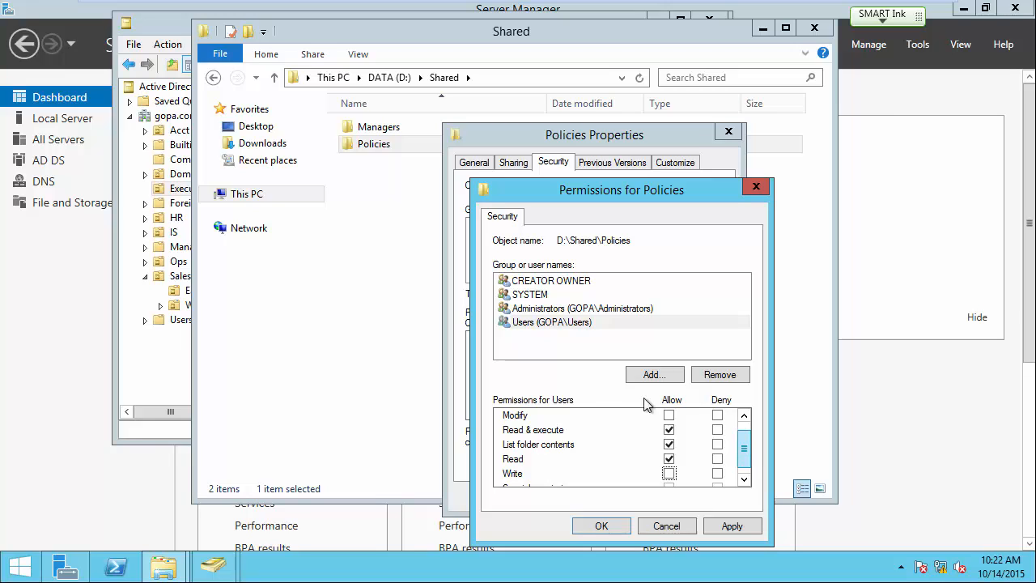
pyautogui.click(541, 350)
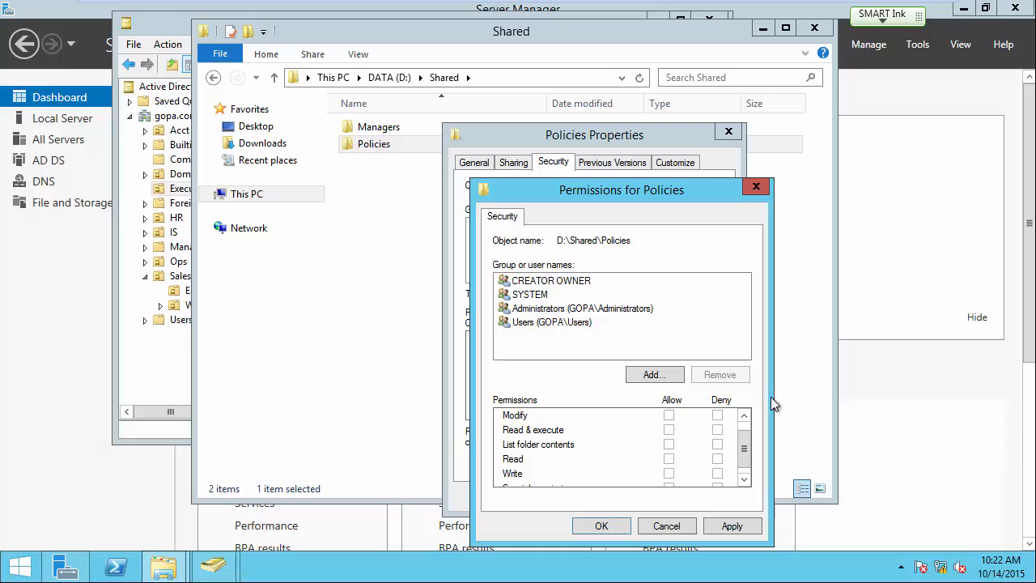
# Add GOPA\HR_Users to the Policies permissions, choosing it from the HR name matches.
pyautogui.click(653, 375)
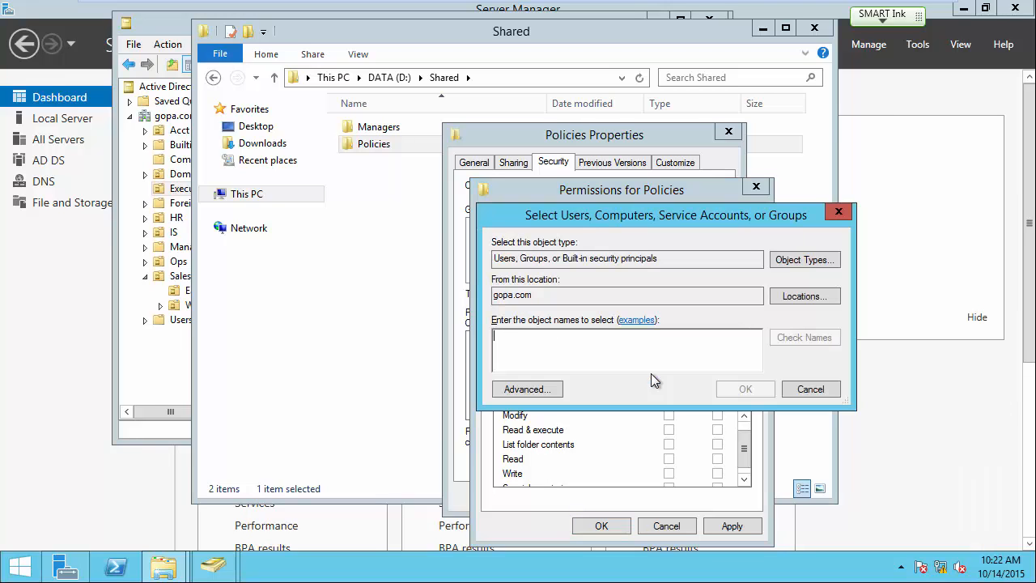
pyautogui.write('HR')
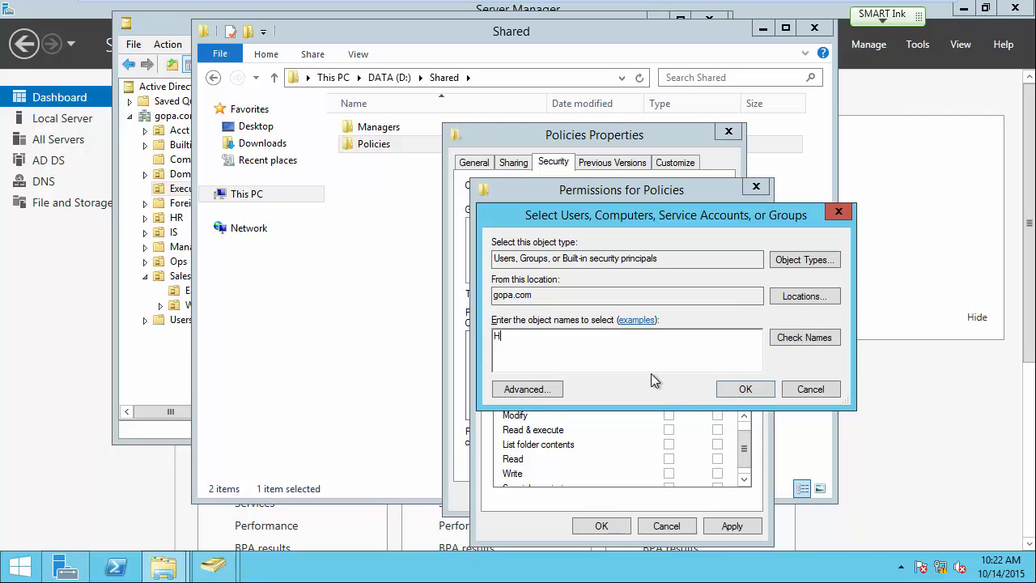
pyautogui.click(788, 339)
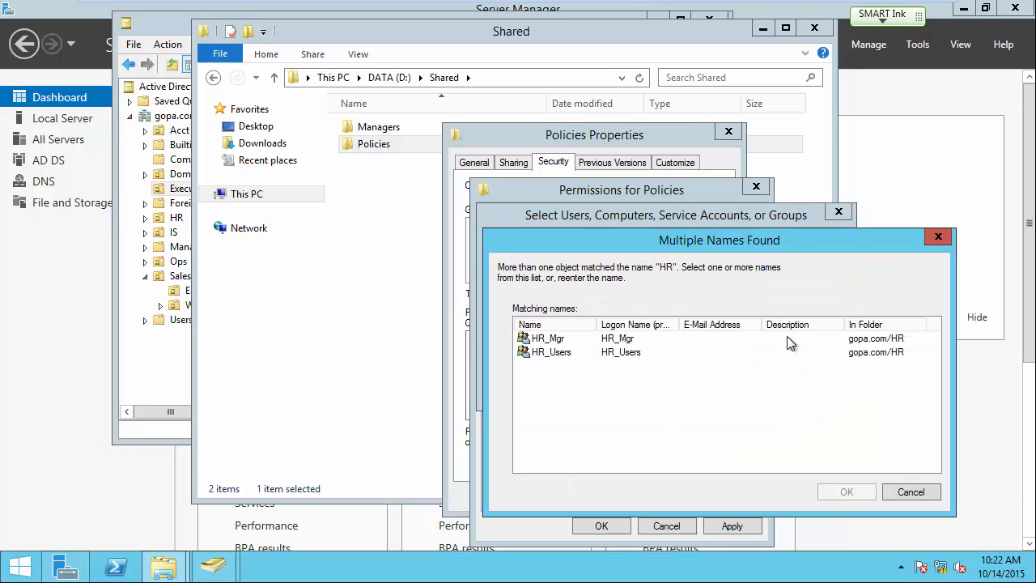
pyautogui.click(556, 352)
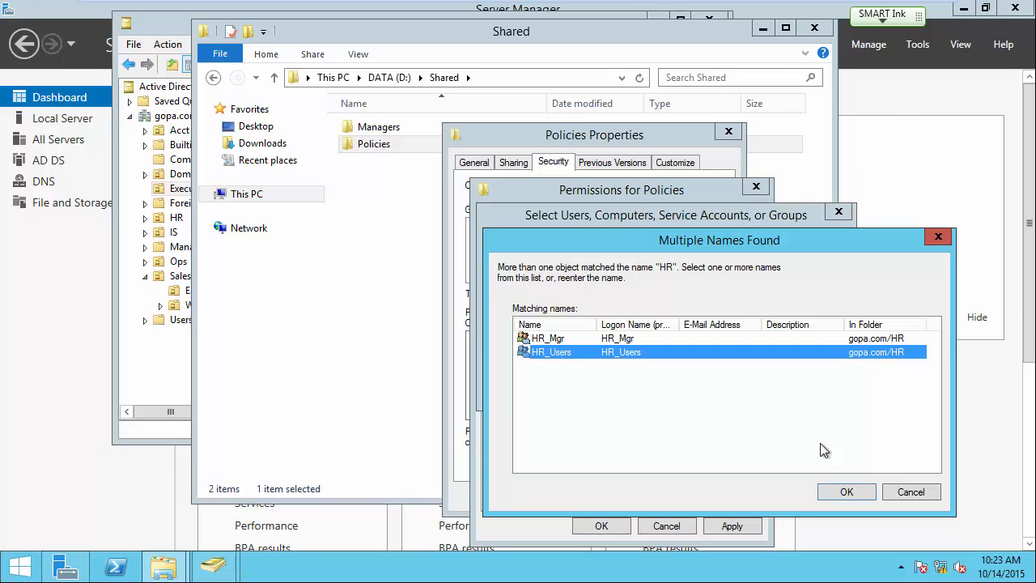
pyautogui.click(844, 492)
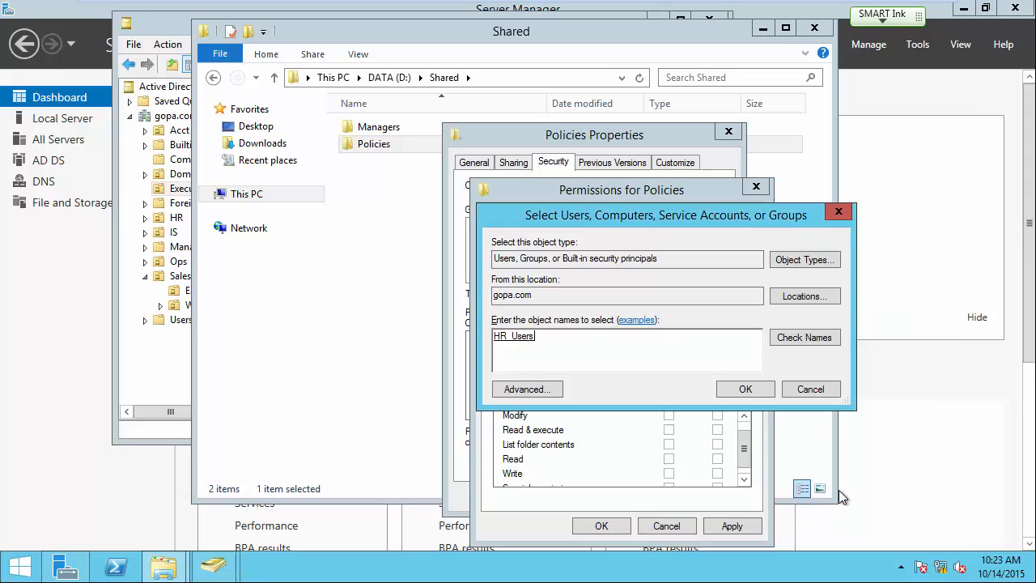
pyautogui.click(743, 393)
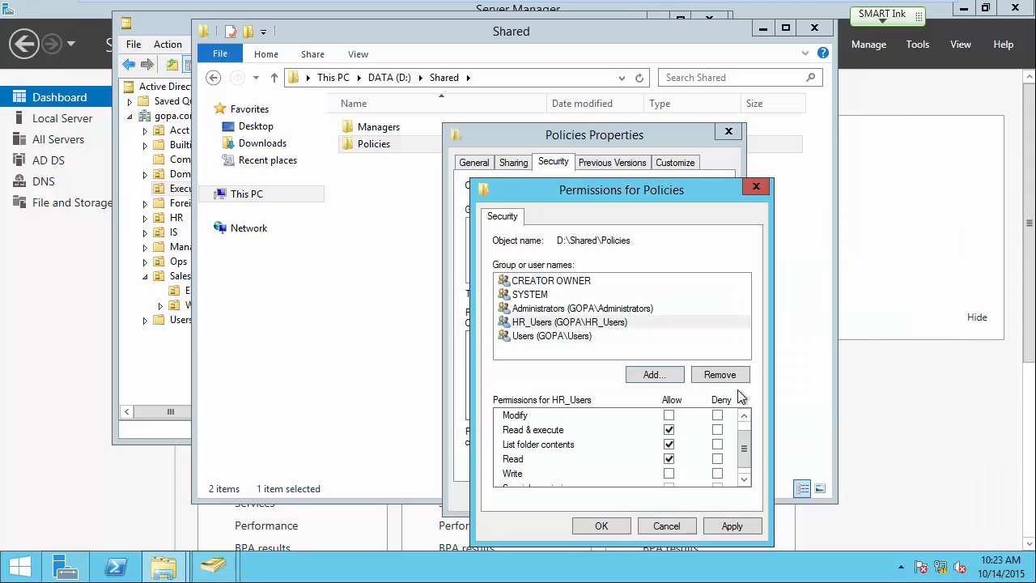
# Allow Modify and Write for HR_Users on Policies, then save and close the properties.
pyautogui.click(544, 323)
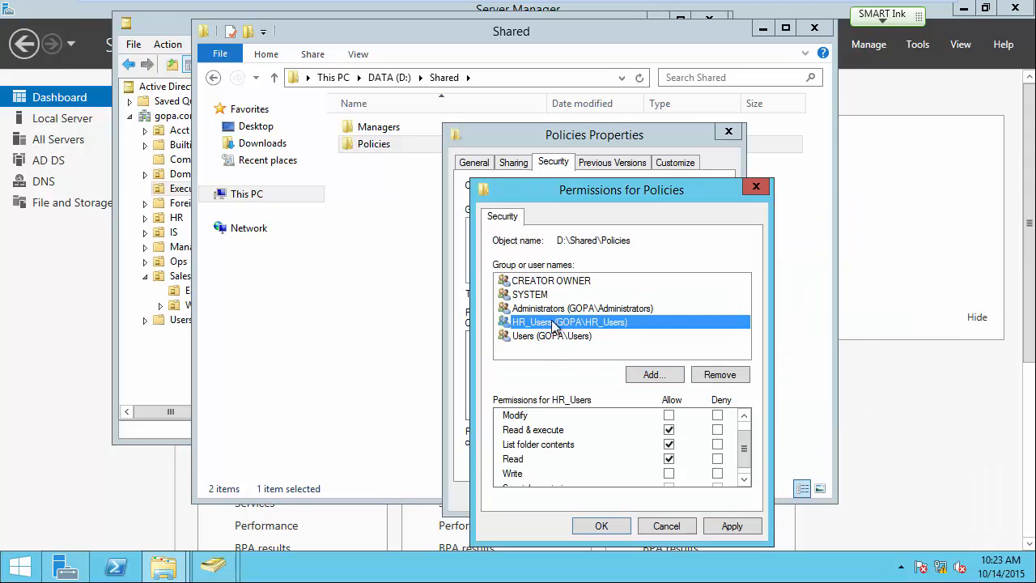
pyautogui.click(670, 419)
pyautogui.click(670, 418)
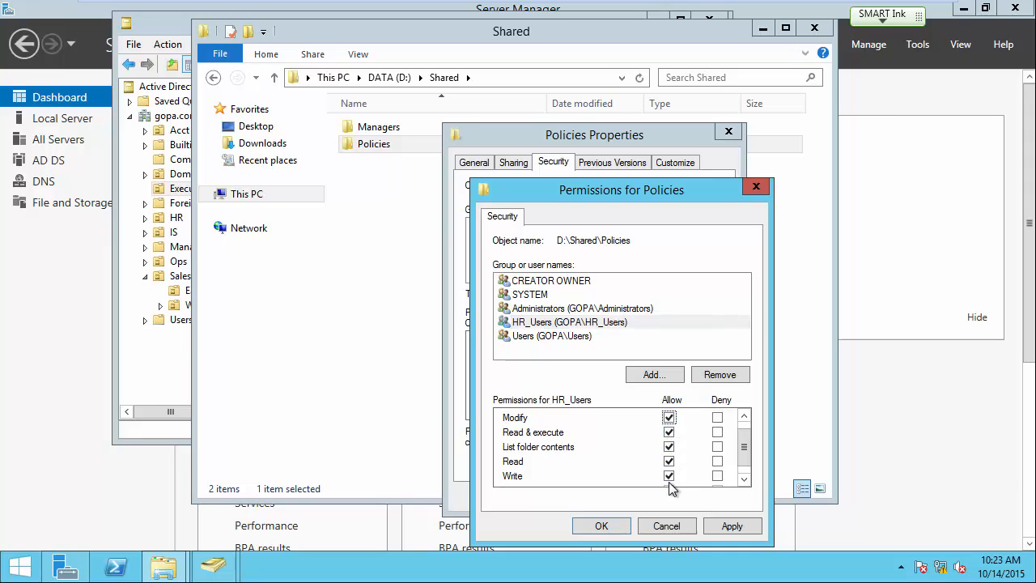
pyautogui.click(546, 336)
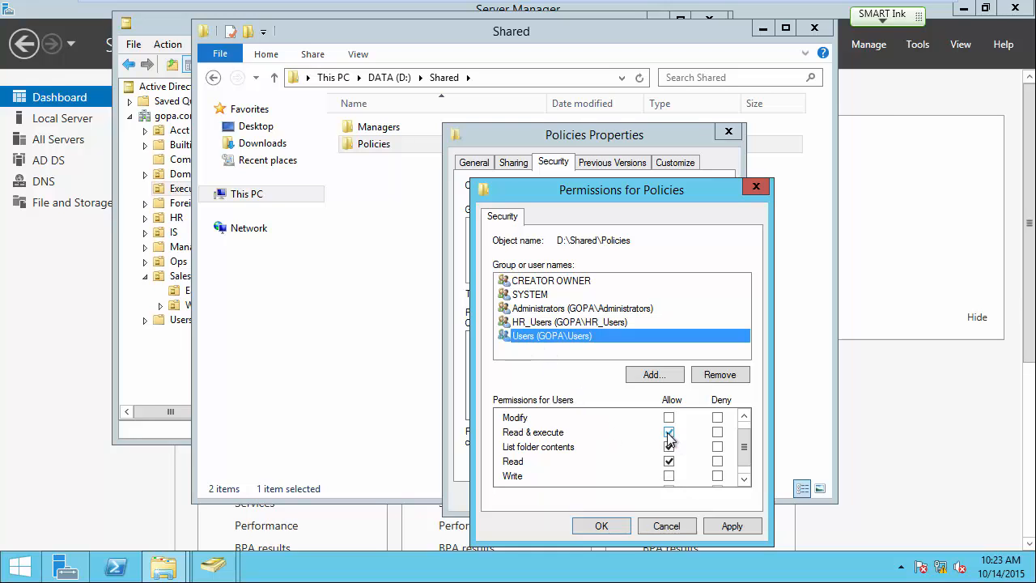
pyautogui.click(555, 325)
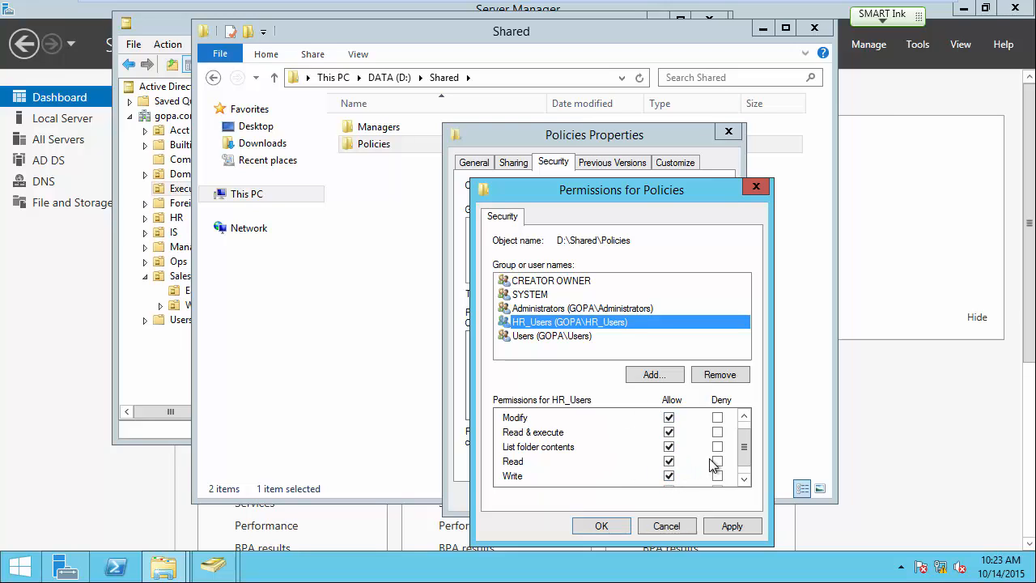
pyautogui.click(601, 527)
pyautogui.click(581, 494)
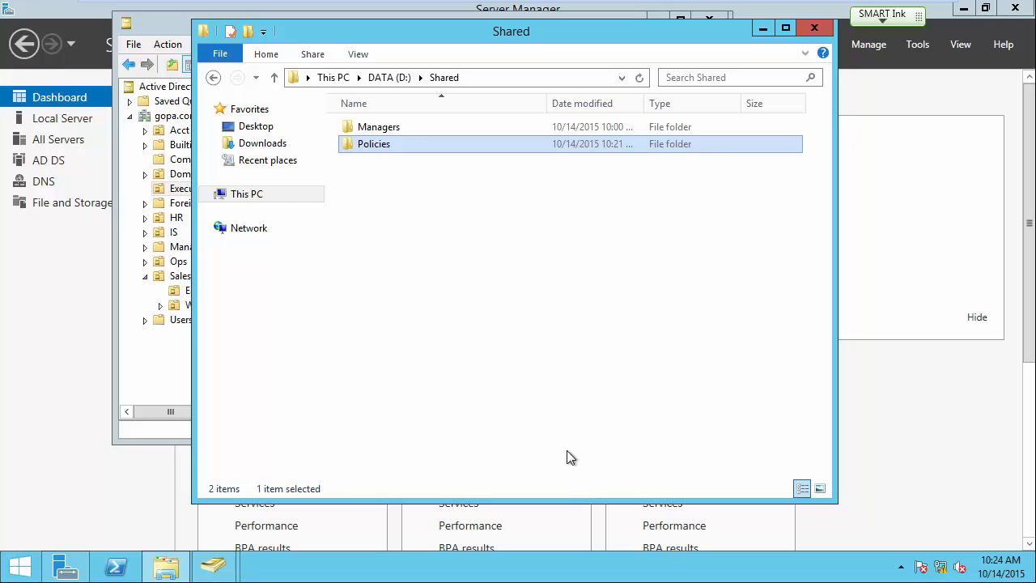
# Review the HR_Mgr group's members in the HR OU of Active Directory Users and Computers.
pyautogui.click(465, 18)
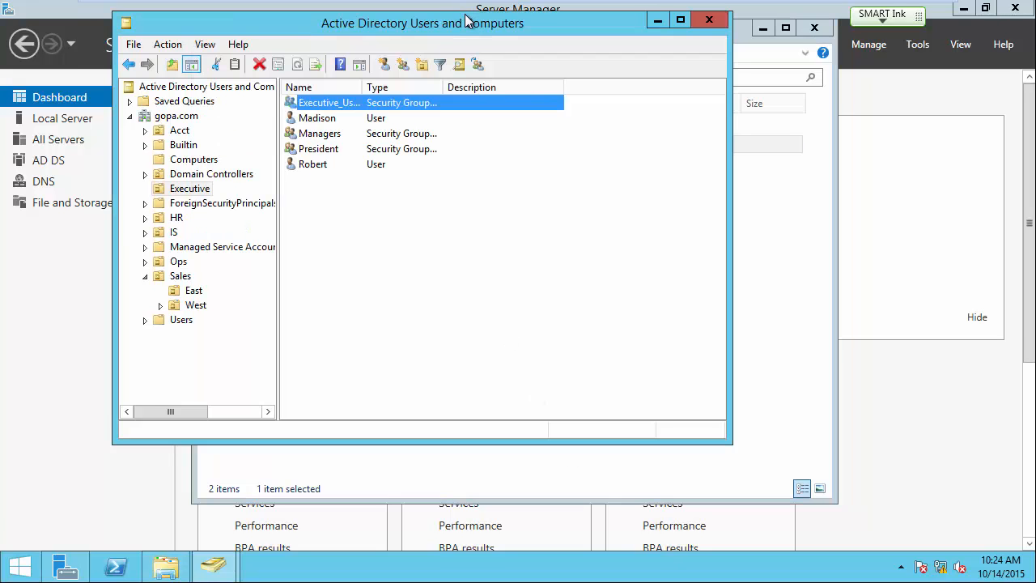
pyautogui.click(176, 217)
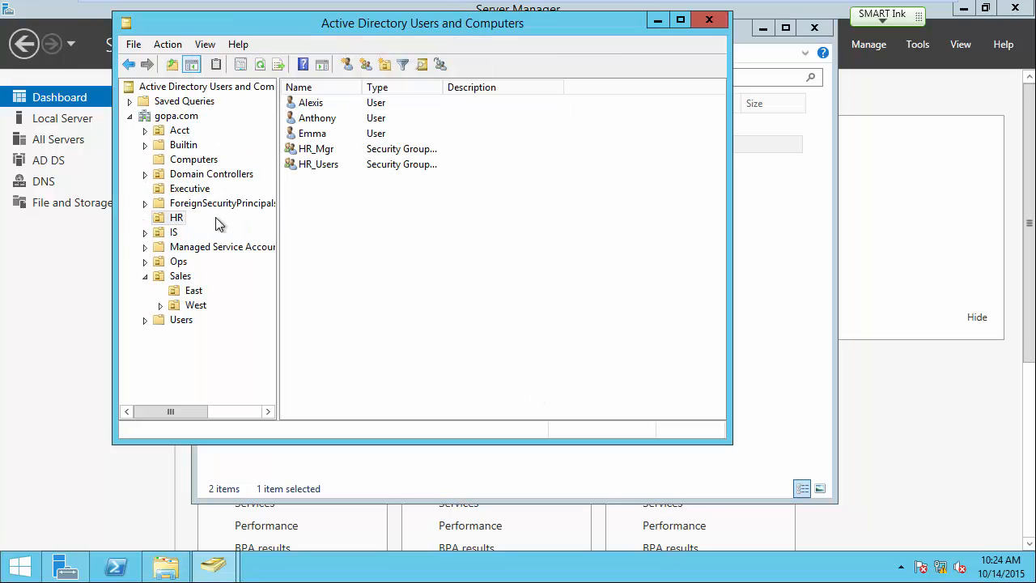
pyautogui.doubleClick(324, 151)
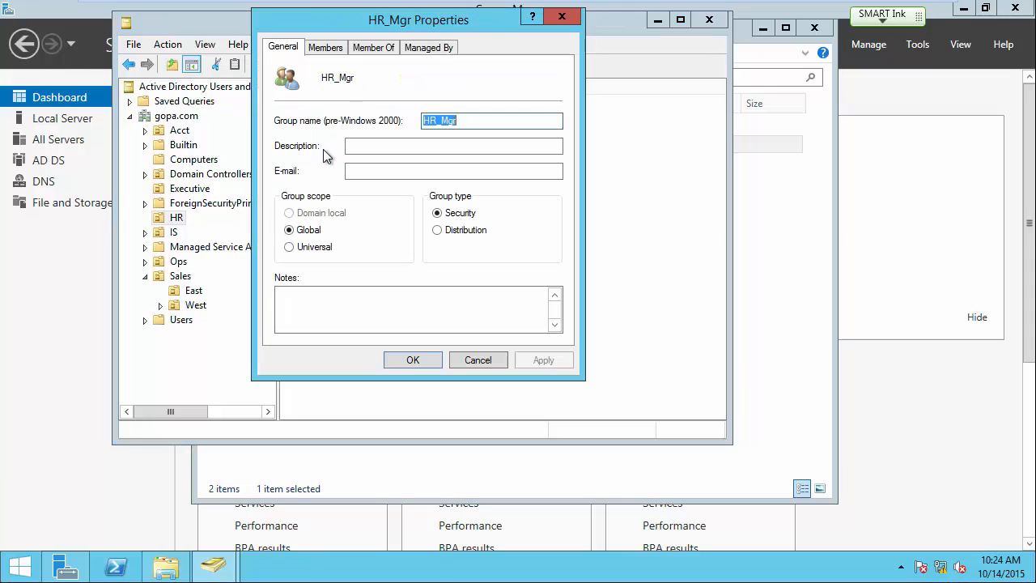
pyautogui.click(327, 47)
pyautogui.click(410, 360)
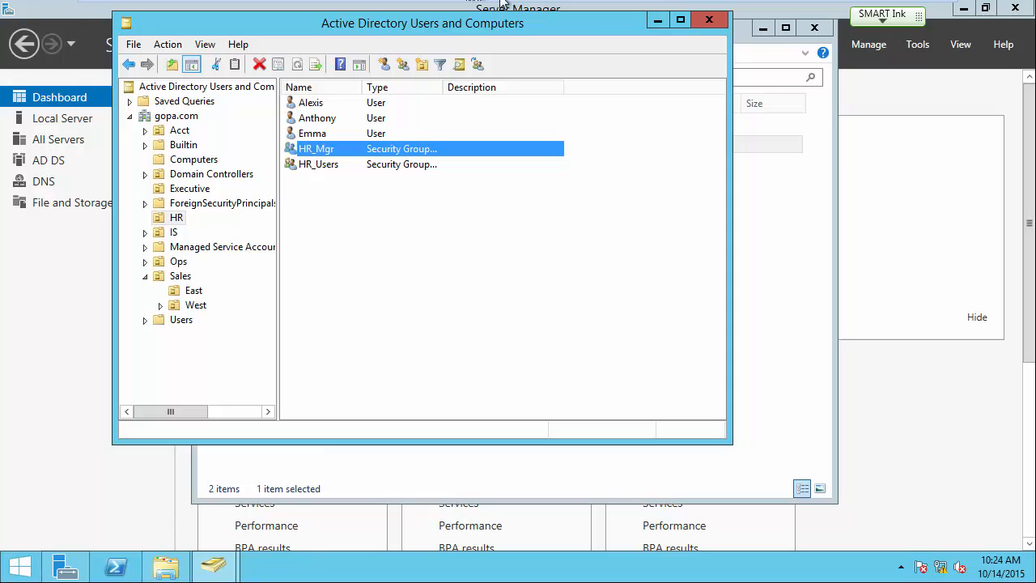
pyautogui.moveTo(518, 4)
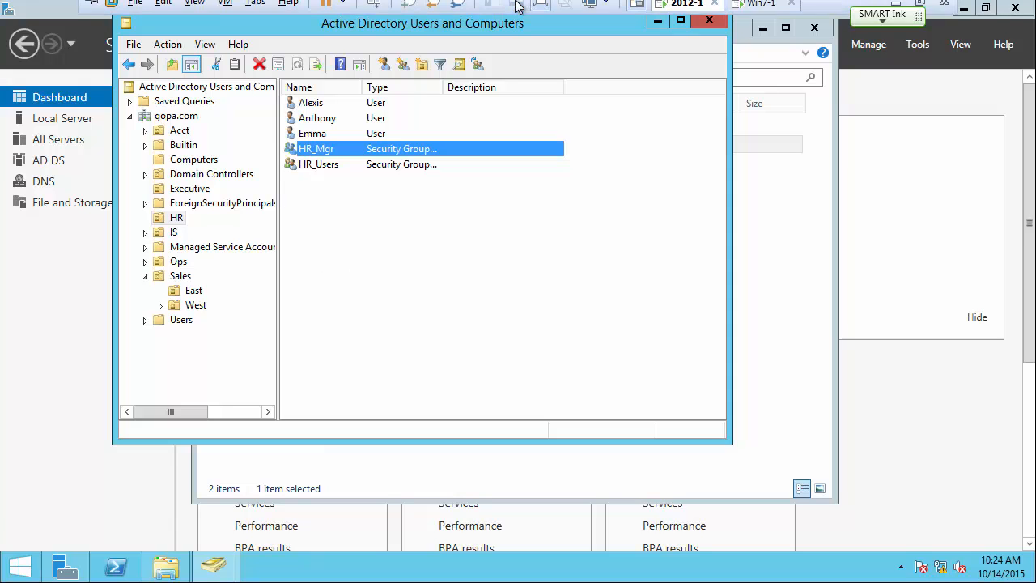
# On the Windows 7 VM, check the signed-in user and browse to 2012-1\data\Shared.
pyautogui.click(761, 15)
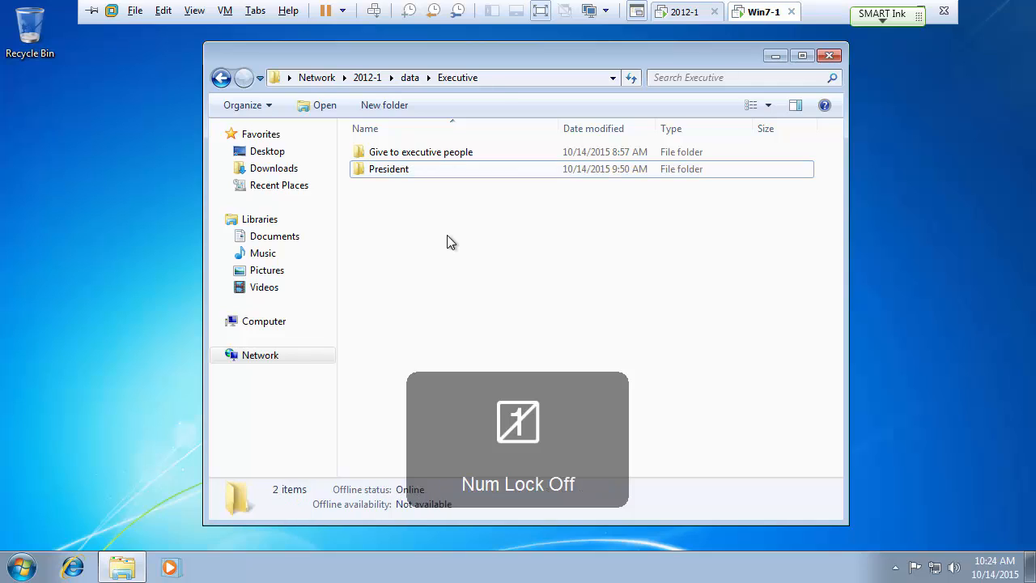
pyautogui.click(11, 571)
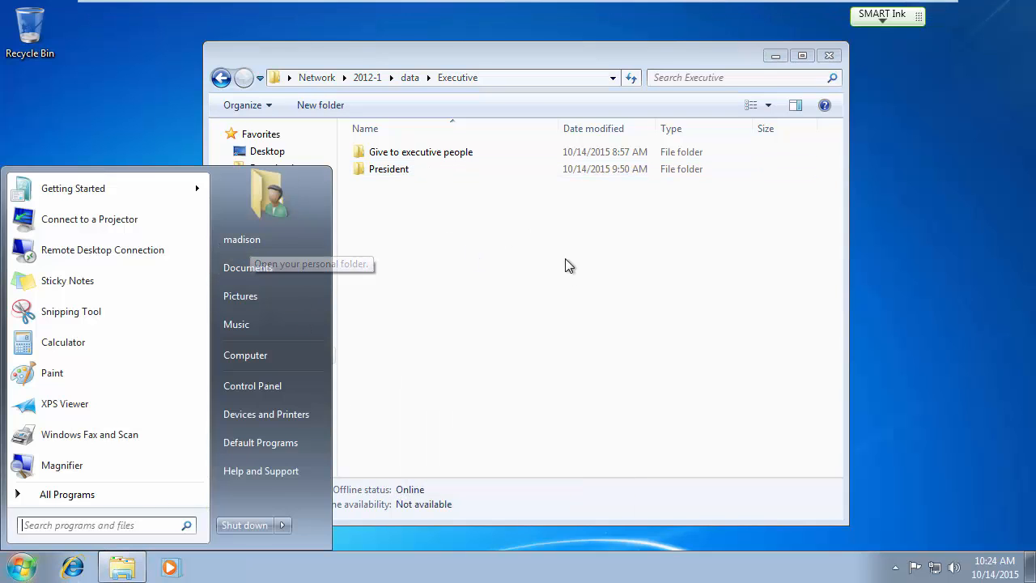
pyautogui.click(562, 293)
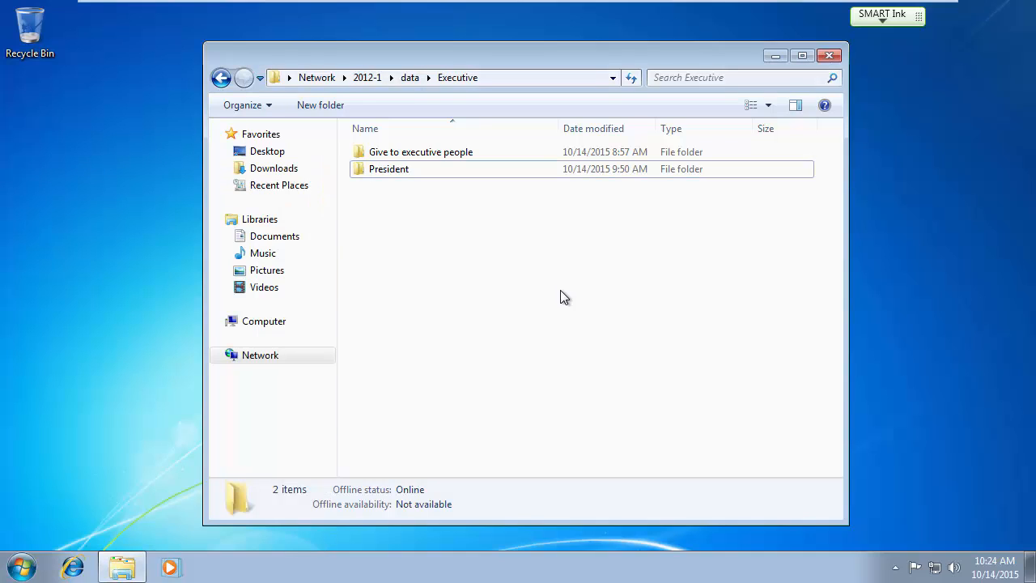
pyautogui.click(410, 78)
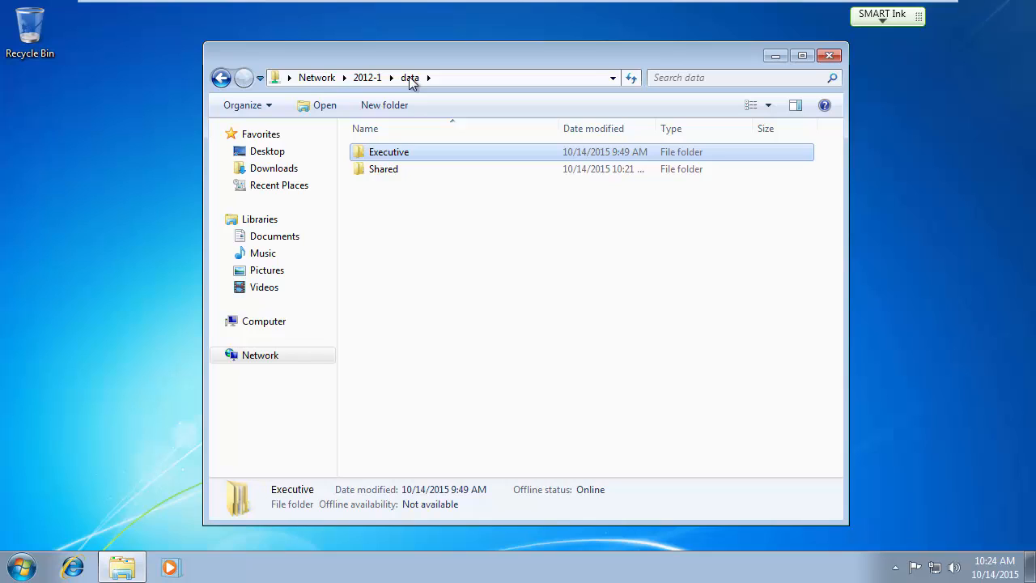
pyautogui.doubleClick(375, 171)
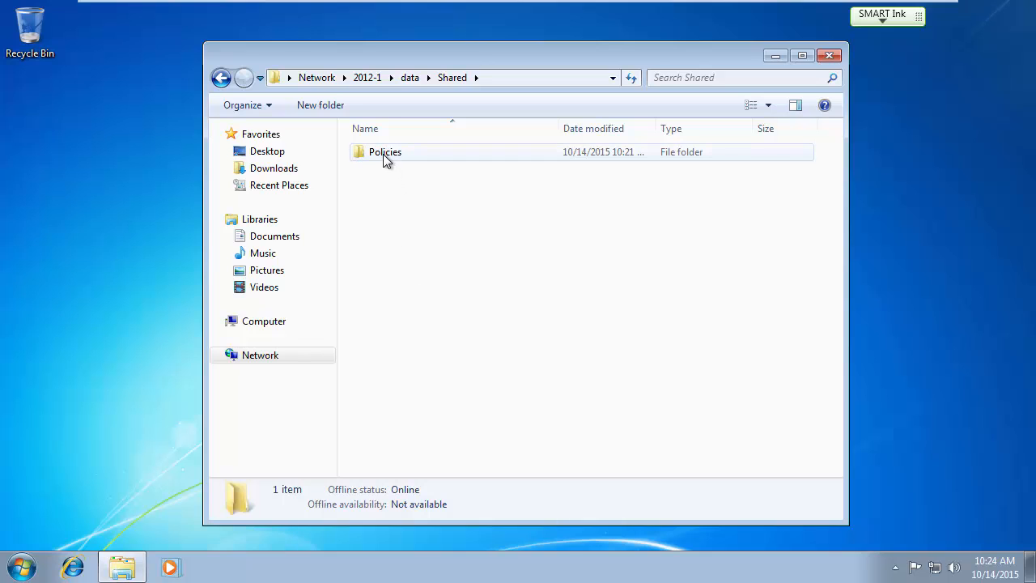
# On the server, open D:\Shared\Policies and create a text document named Dress code.
pyautogui.moveTo(545, 2)
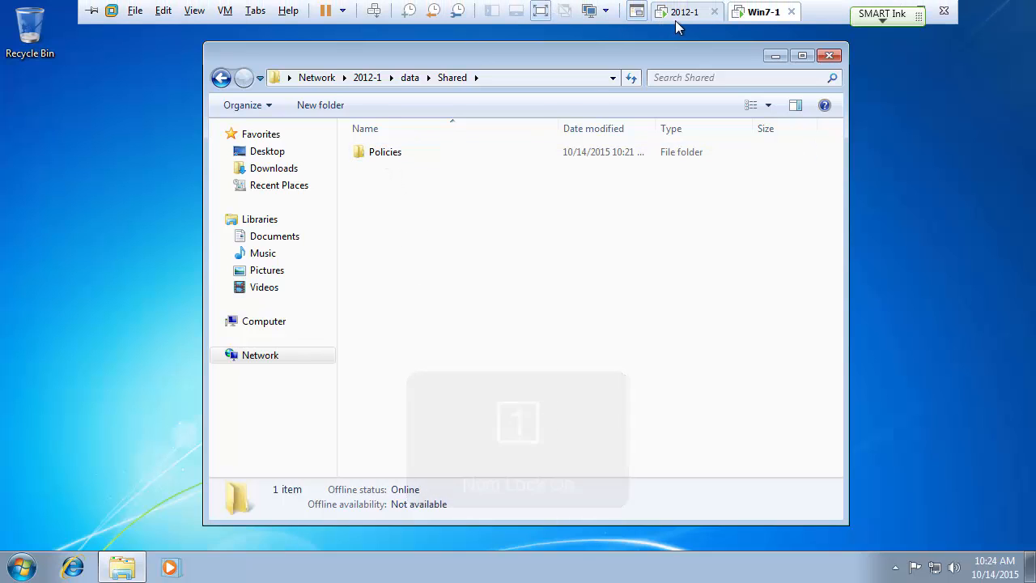
pyautogui.click(685, 12)
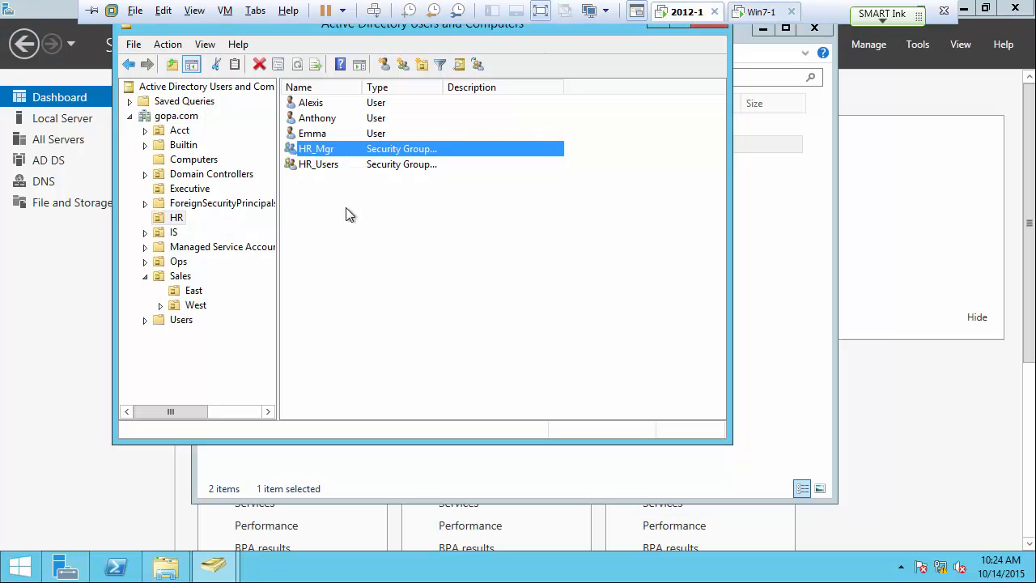
pyautogui.click(372, 464)
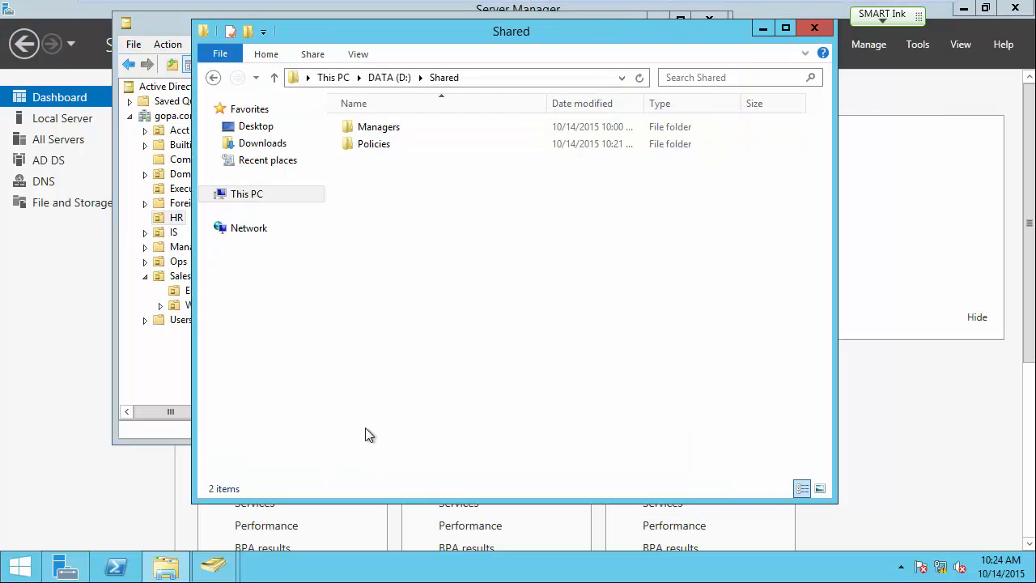
pyautogui.doubleClick(361, 145)
pyautogui.rightClick(393, 180)
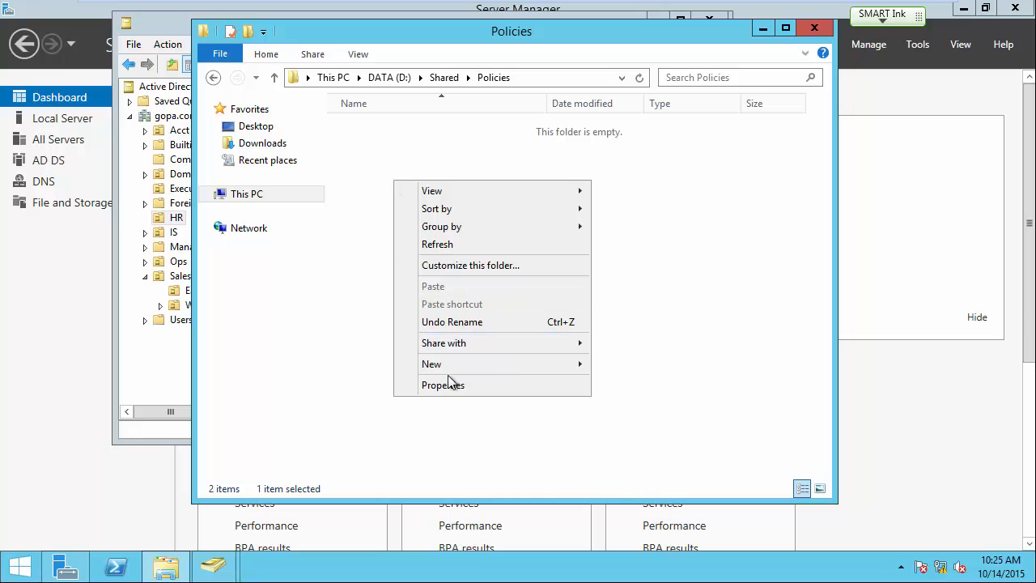
pyautogui.moveTo(453, 364)
pyautogui.click(653, 458)
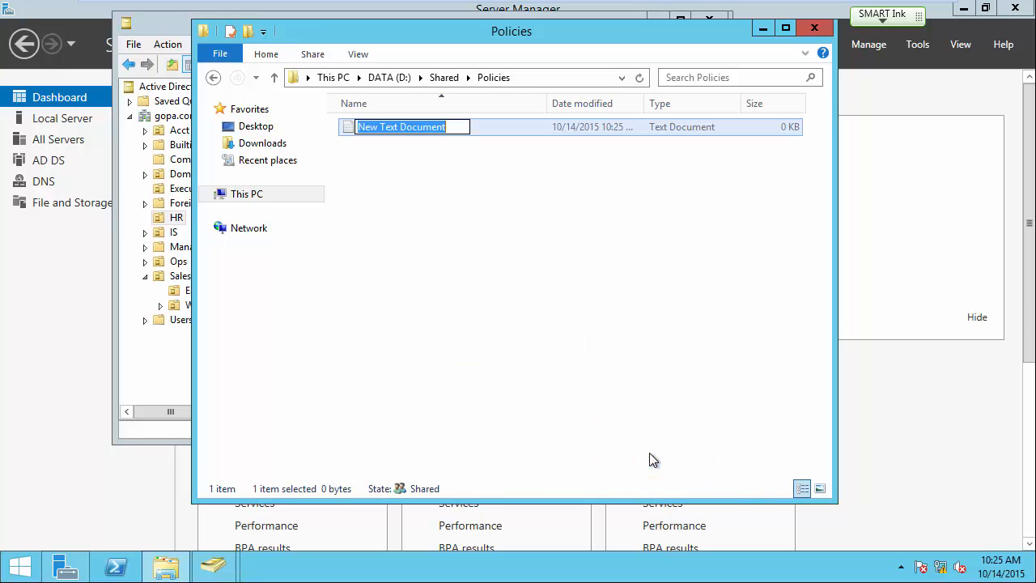
pyautogui.write('Dress code')
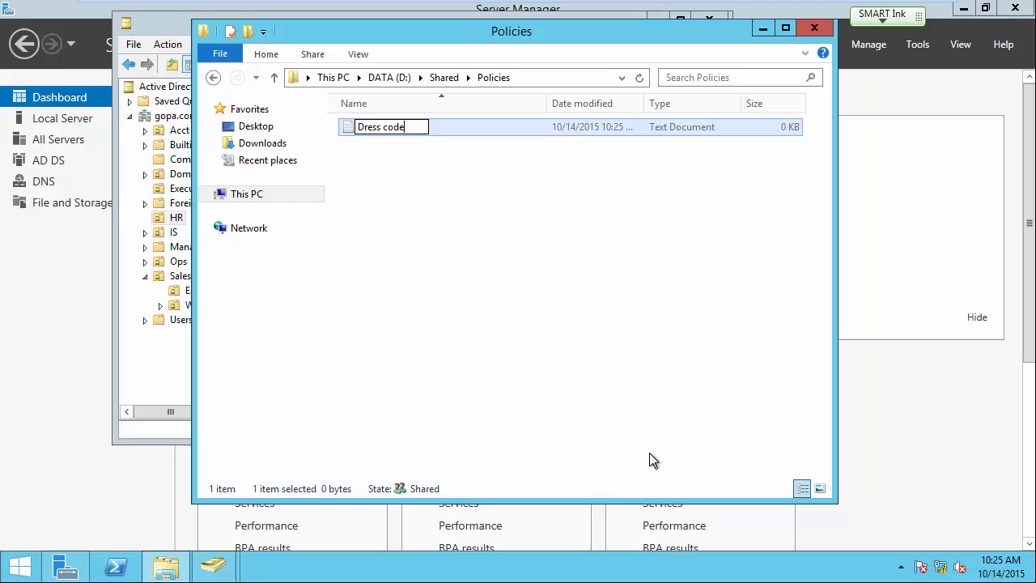
pyautogui.press('Return')
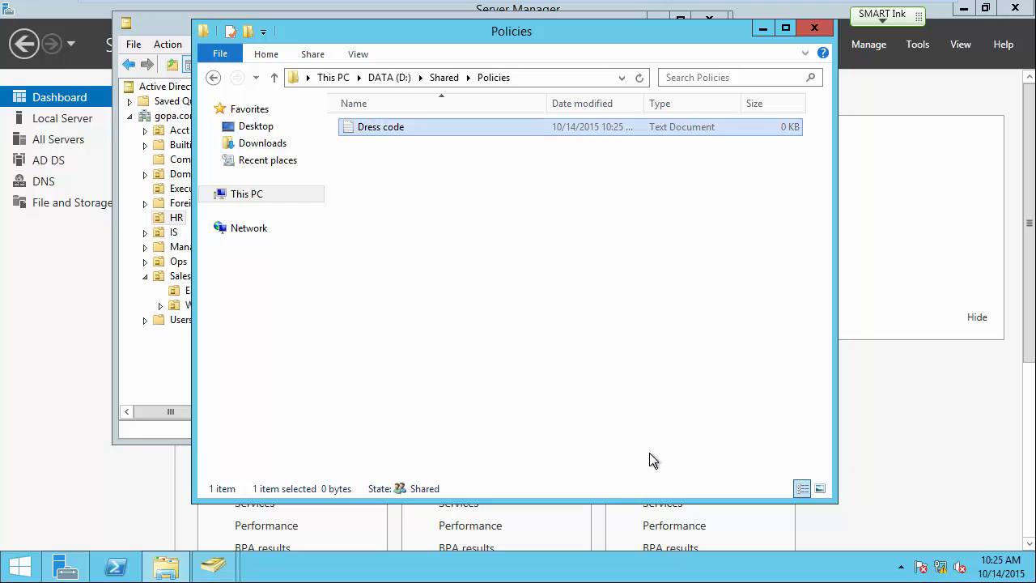
# Create a second text document in Policies named Attendance.
pyautogui.rightClick(441, 228)
pyautogui.moveTo(518, 415)
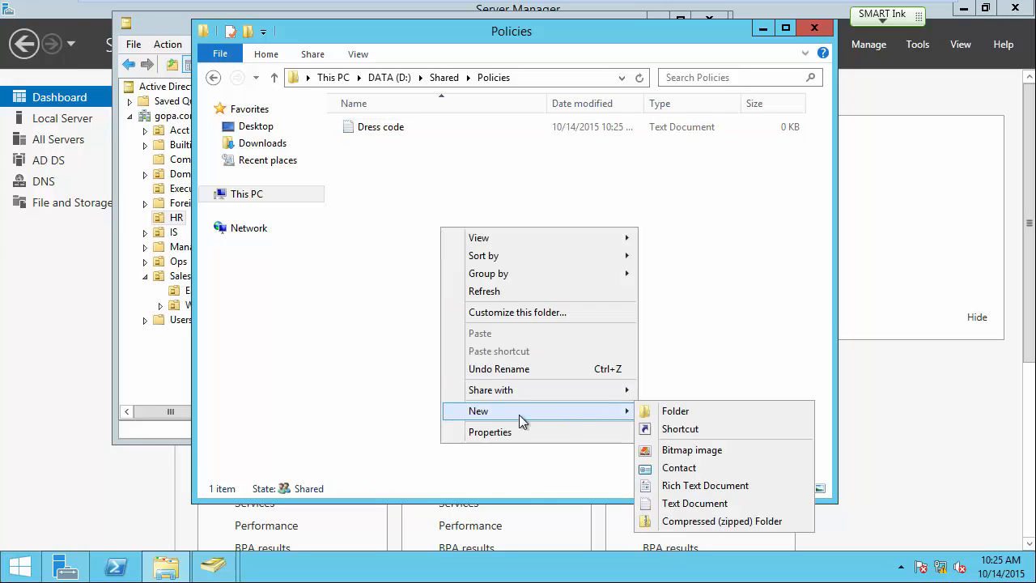
pyautogui.click(687, 503)
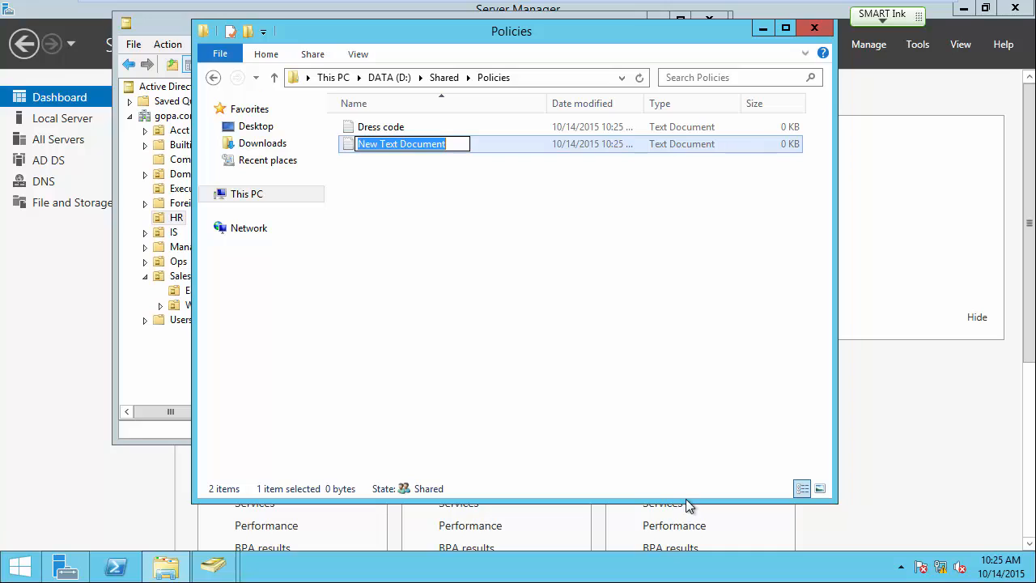
pyautogui.write('Atta')
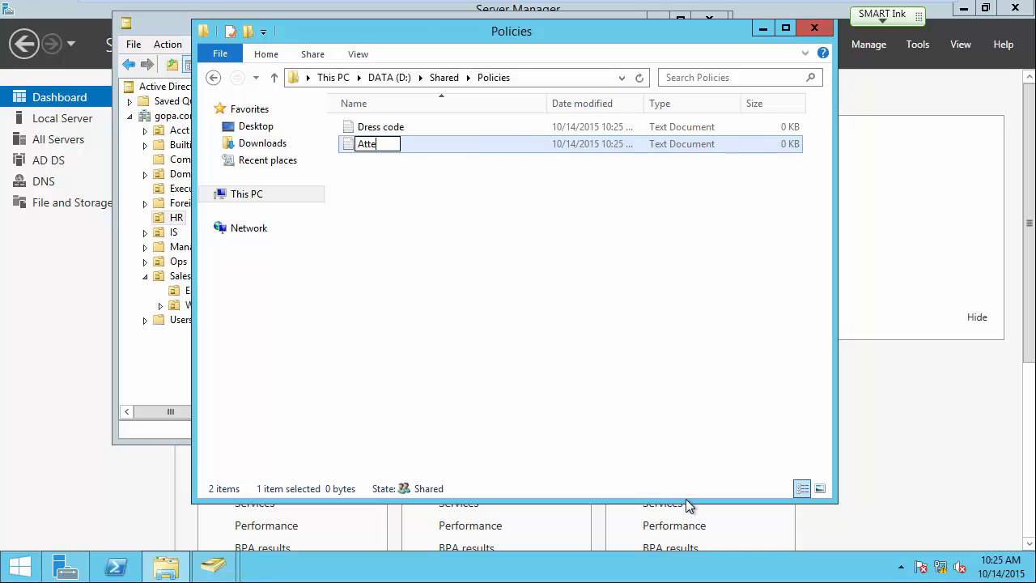
pyautogui.write('ndance')
pyautogui.press('Return')
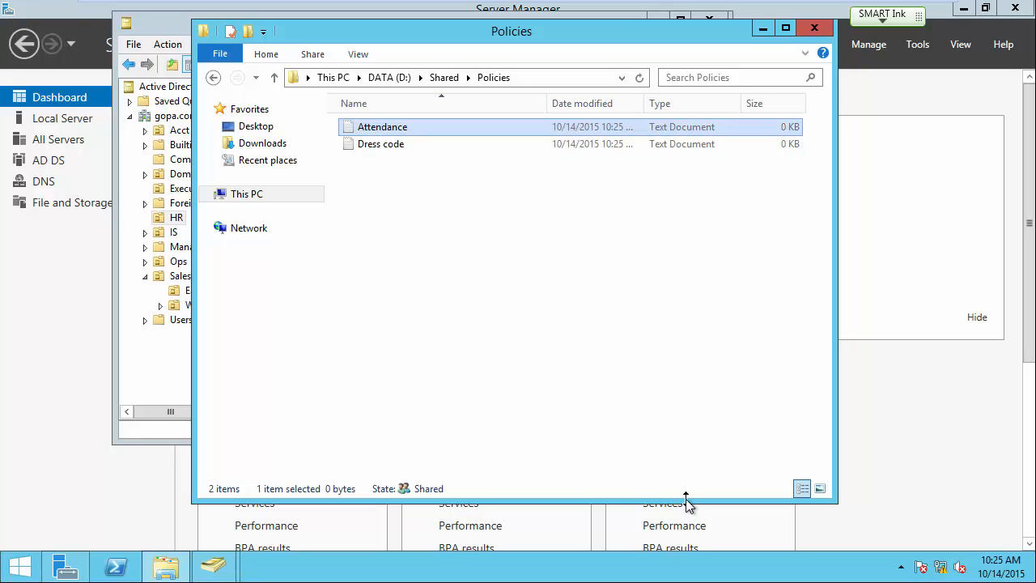
# From Windows 7, open Policies and confirm Dress code opens empty in Notepad.
pyautogui.moveTo(690, 7)
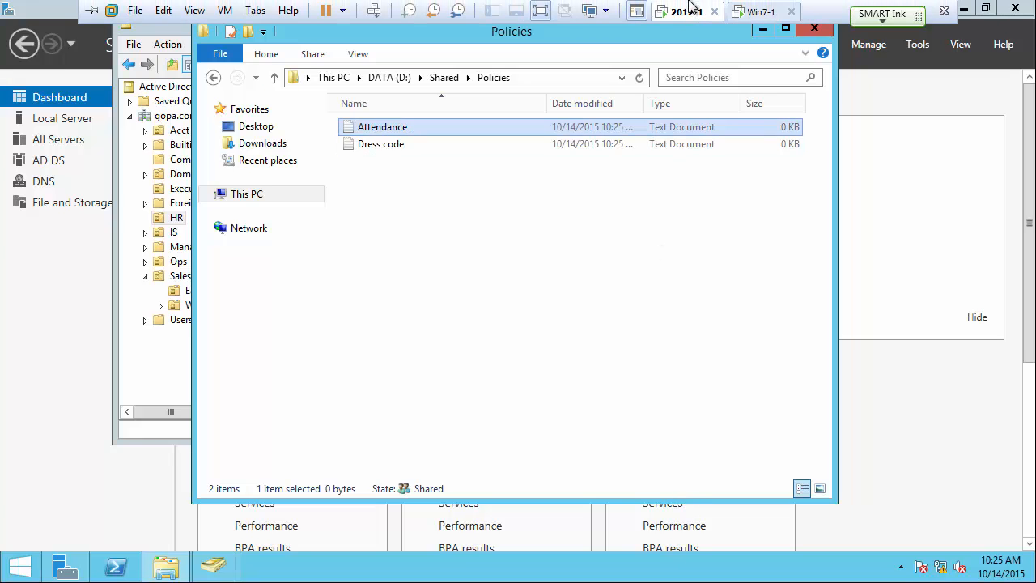
pyautogui.click(762, 13)
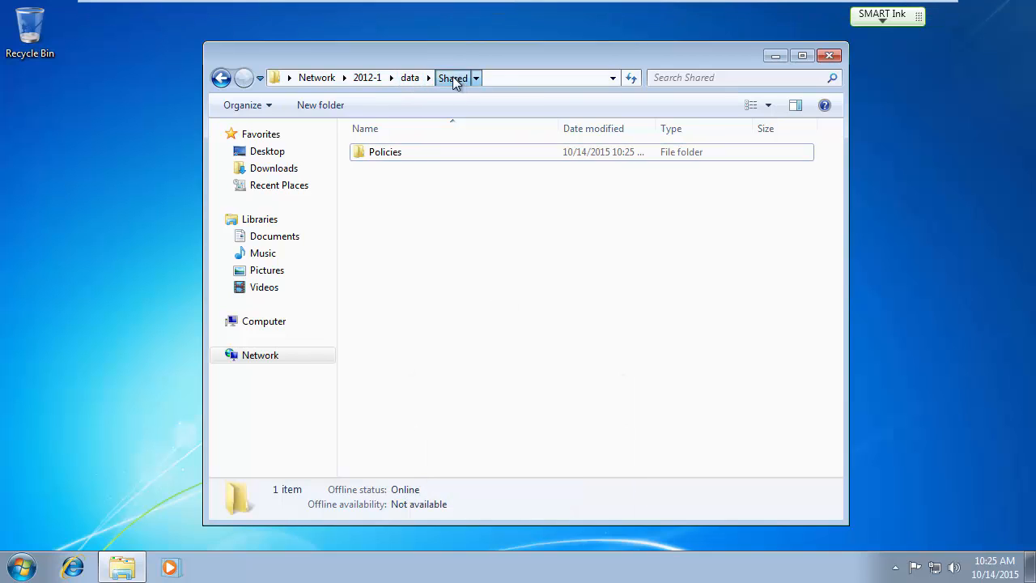
pyautogui.rightClick(406, 217)
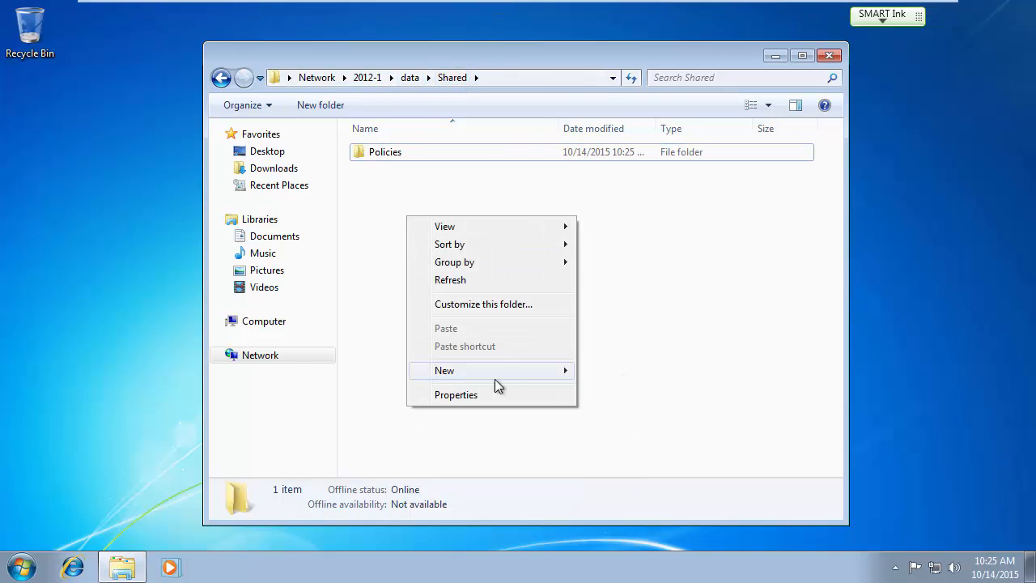
pyautogui.click(674, 284)
pyautogui.doubleClick(386, 156)
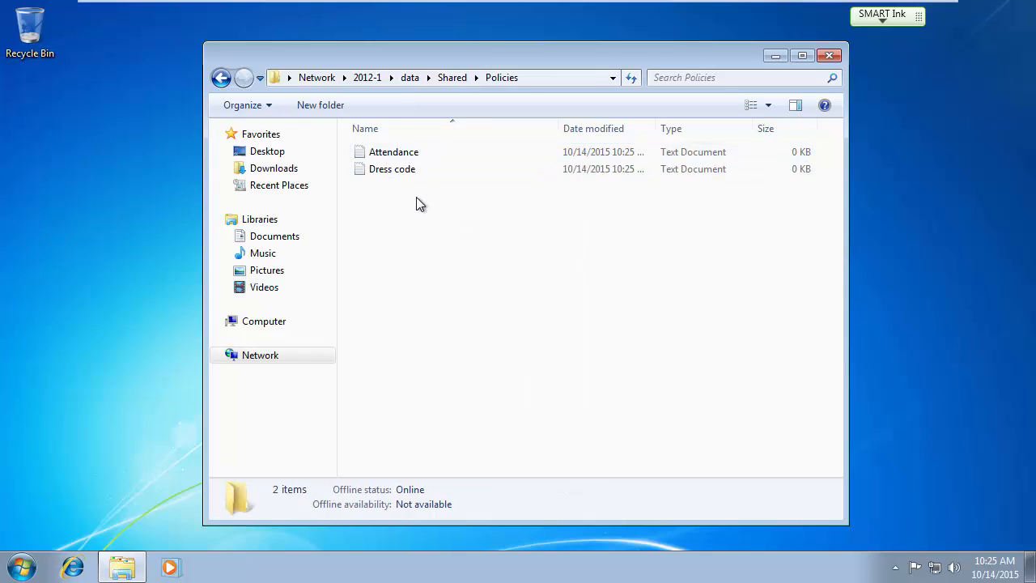
pyautogui.doubleClick(391, 174)
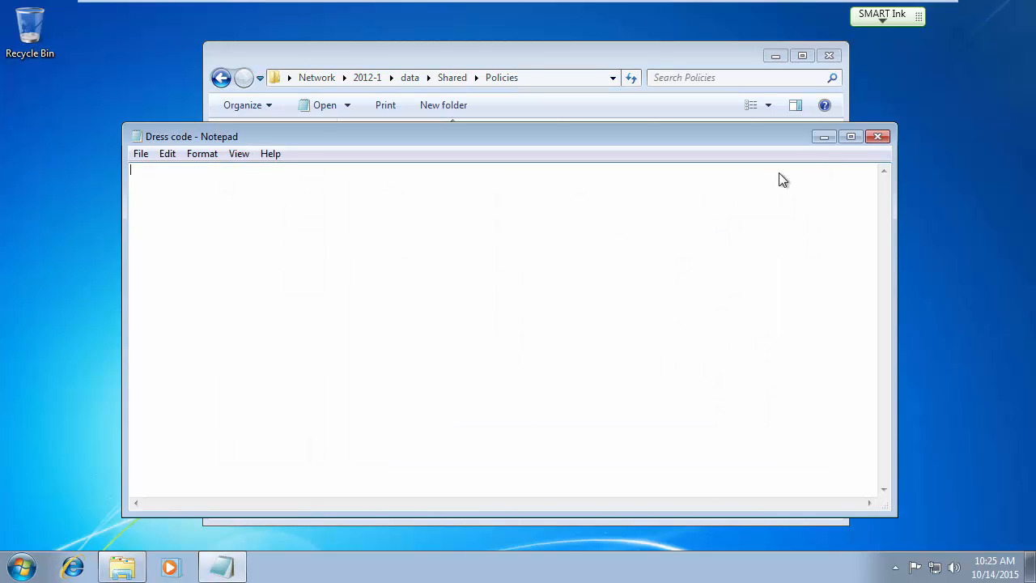
pyautogui.click(876, 136)
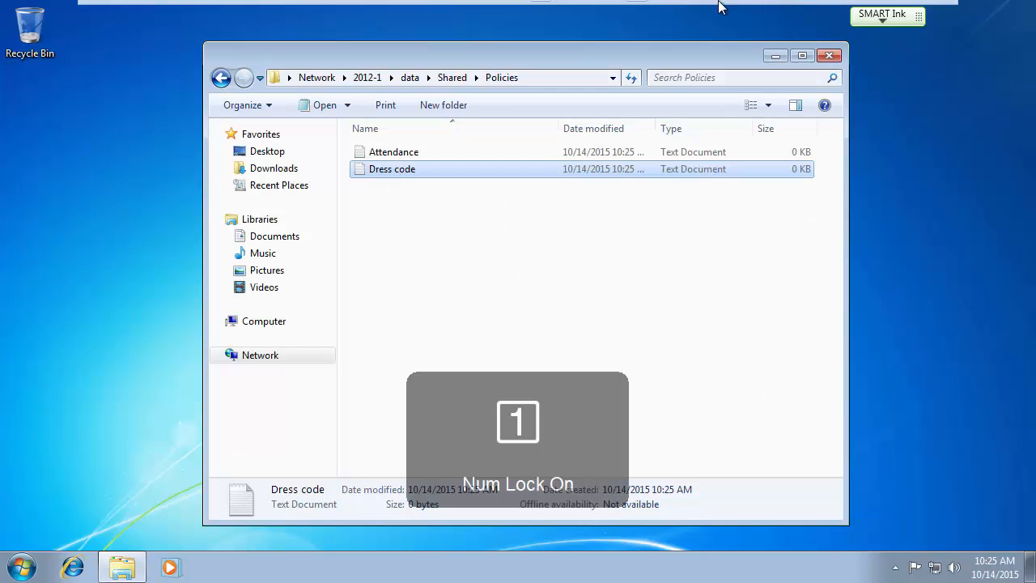
pyautogui.click(688, 12)
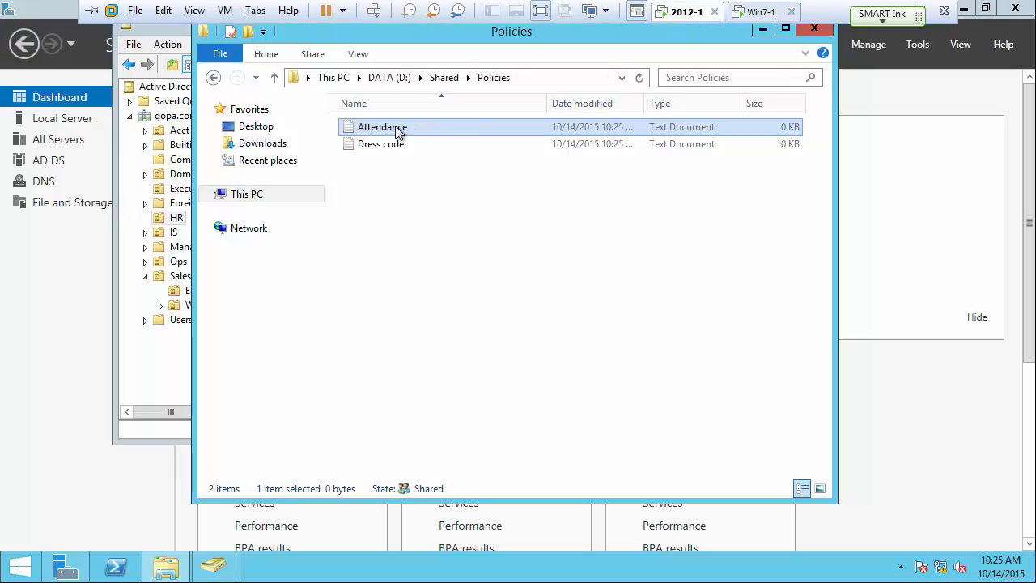
# Write 'You have to come' in the Attendance file on the server and save it.
pyautogui.doubleClick(371, 128)
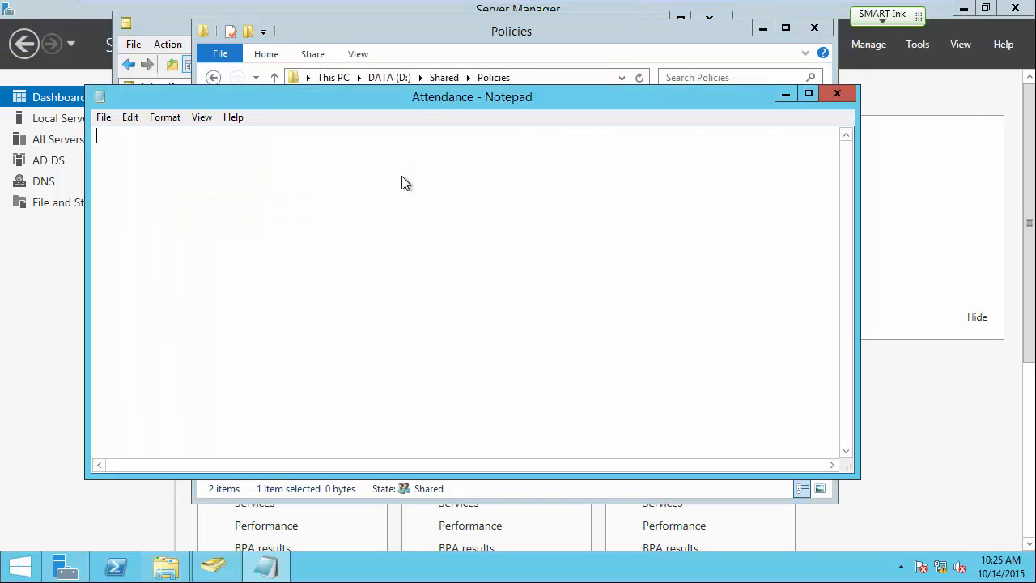
pyautogui.write('You have to come to work.')
pyautogui.click(837, 93)
pyautogui.click(481, 293)
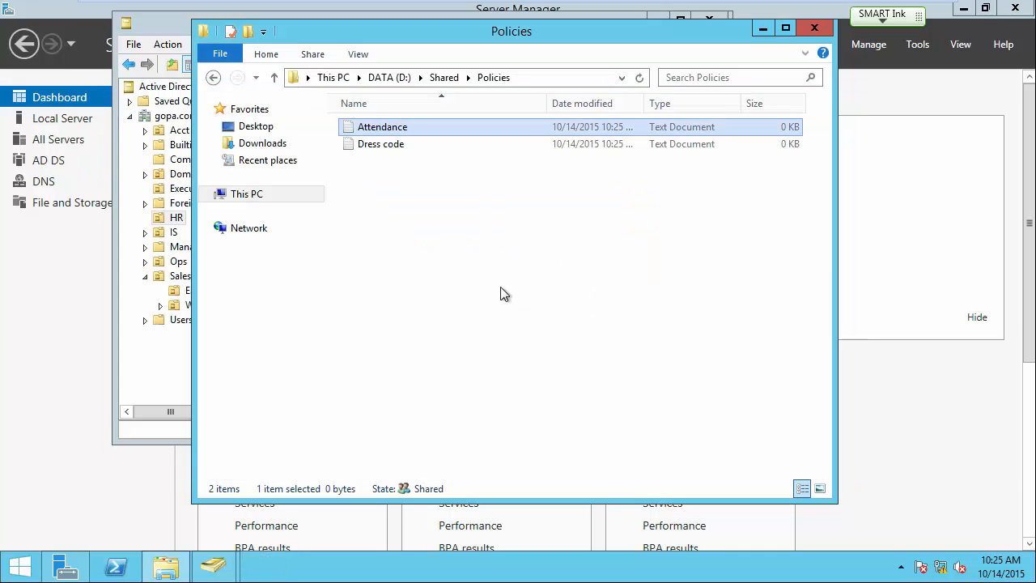
# Write 'You have to wear clothers.' in Dress code, save it, and return to Win7-1.
pyautogui.doubleClick(399, 145)
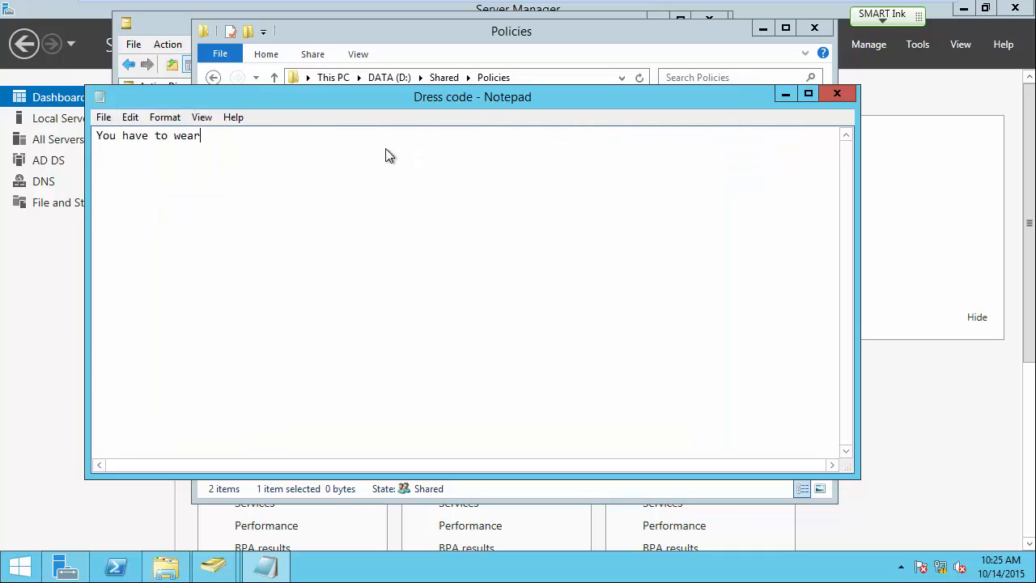
pyautogui.write('You have to wear clothers.')
pyautogui.click(836, 93)
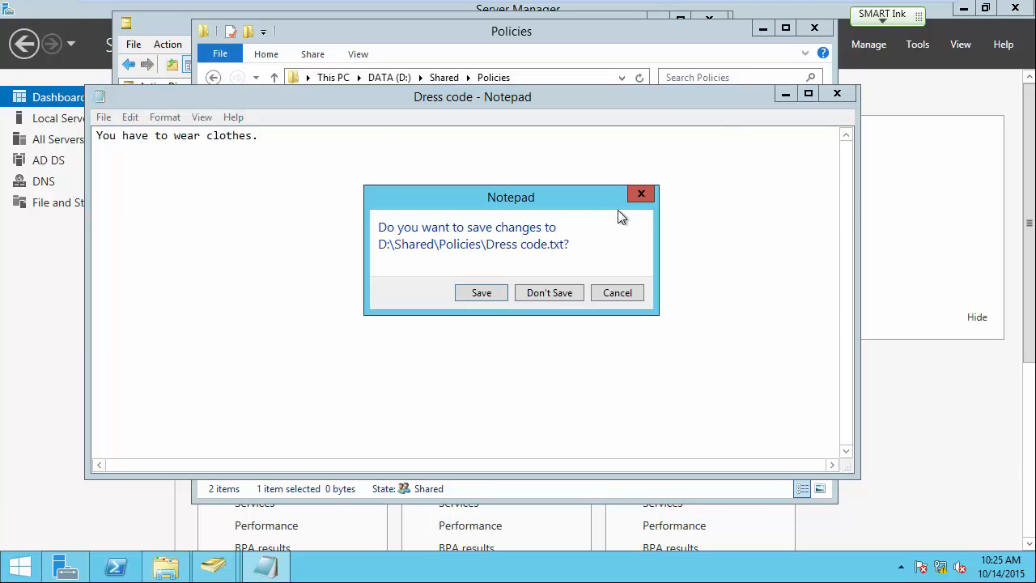
pyautogui.click(480, 293)
pyautogui.moveTo(696, 6)
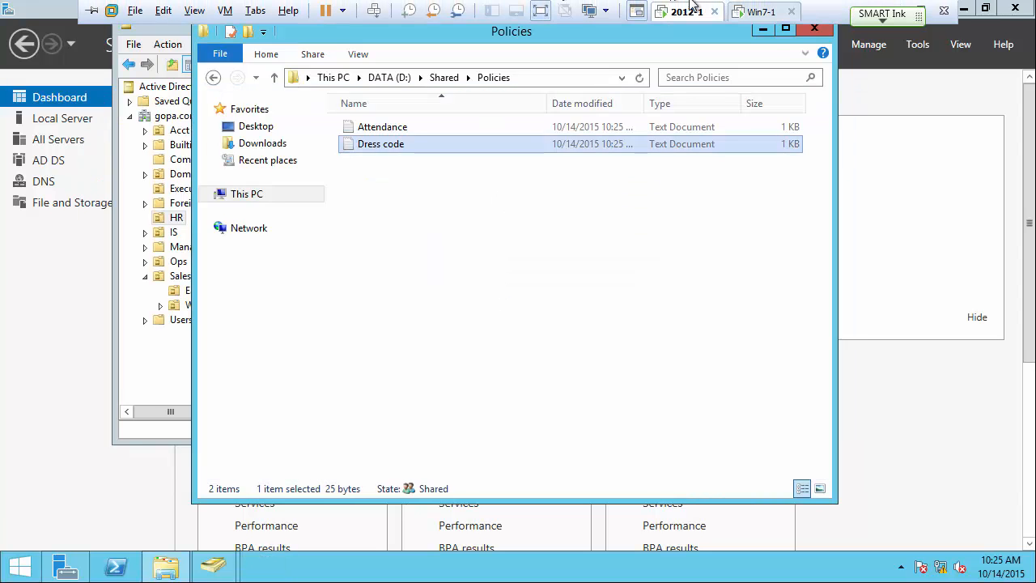
pyautogui.click(754, 12)
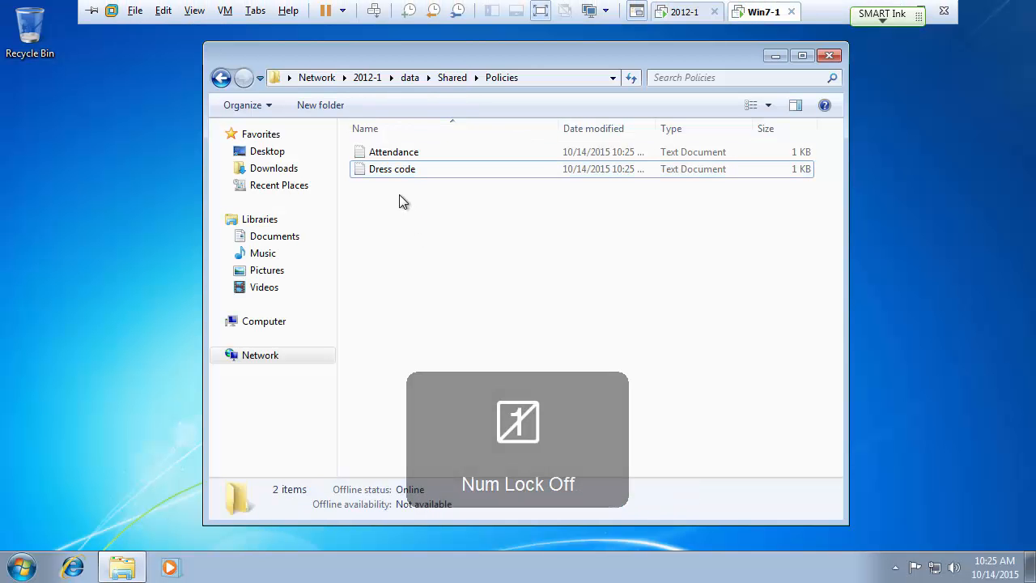
# From Windows 7, open Dress code, then try deleting it and get access denied.
pyautogui.doubleClick(393, 172)
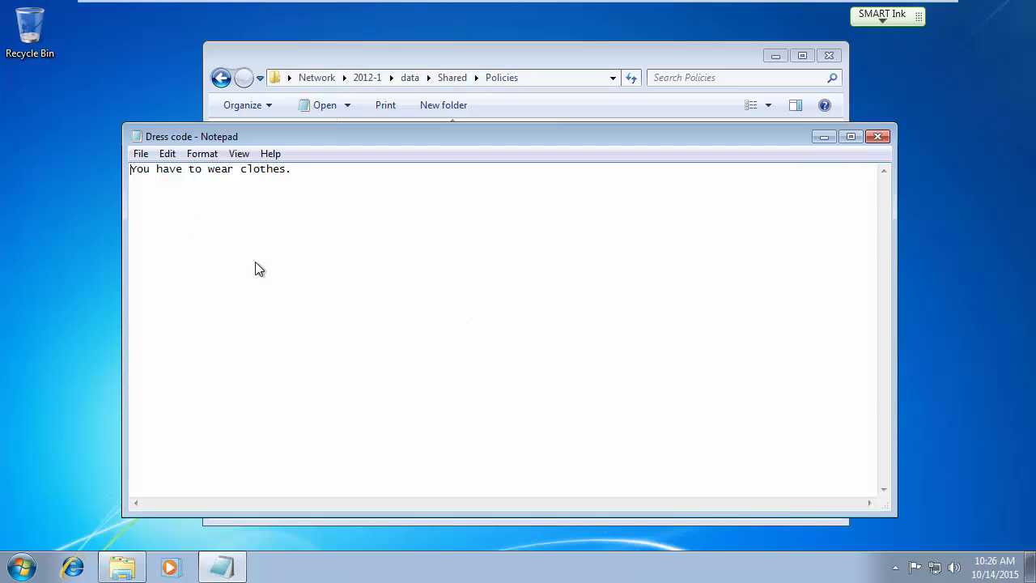
pyautogui.click(879, 138)
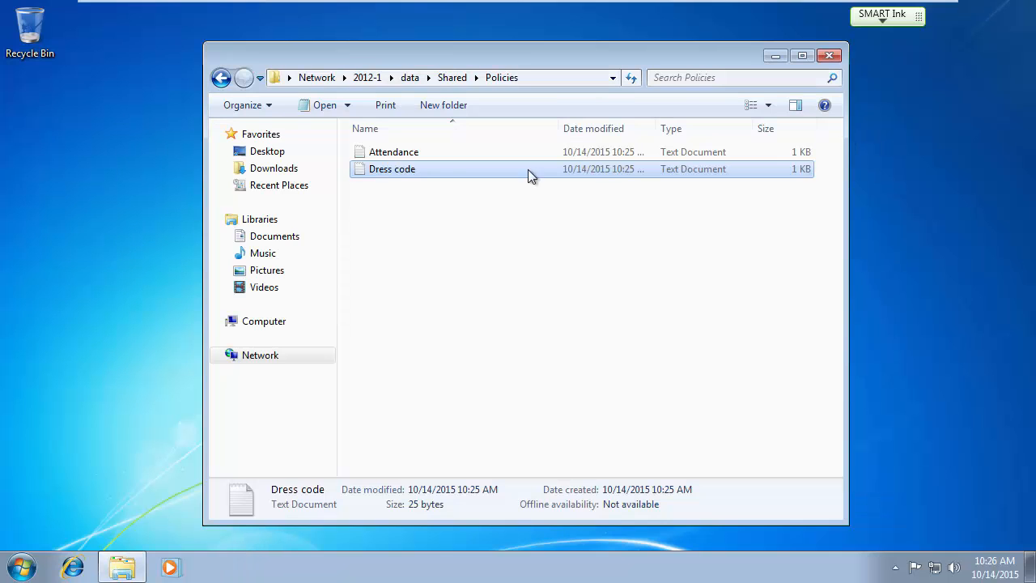
pyautogui.click(393, 171)
pyautogui.press('BackSpace')
pyautogui.click(408, 221)
pyautogui.click(358, 173)
pyautogui.press('Delete')
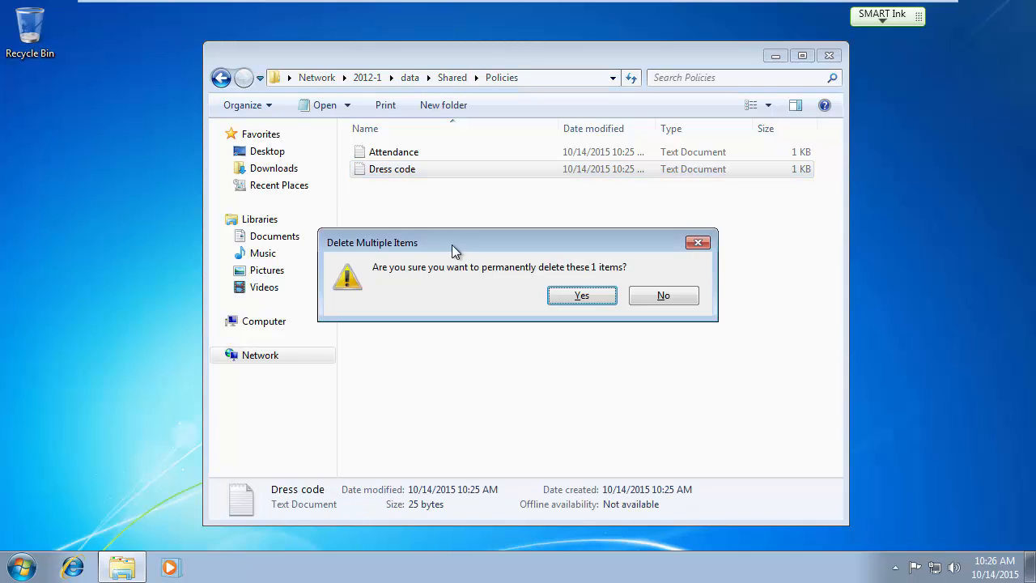
pyautogui.click(568, 292)
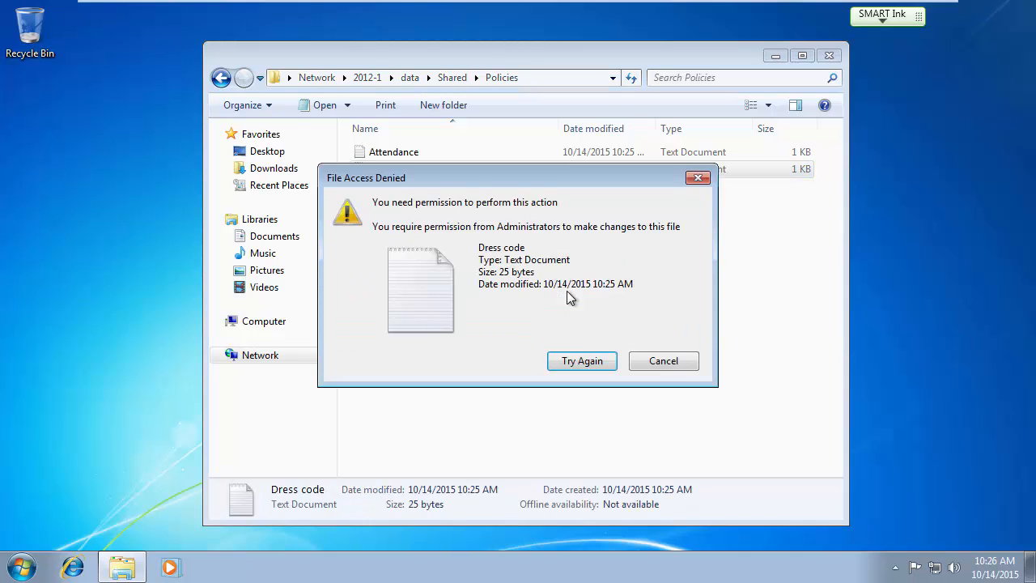
pyautogui.click(655, 364)
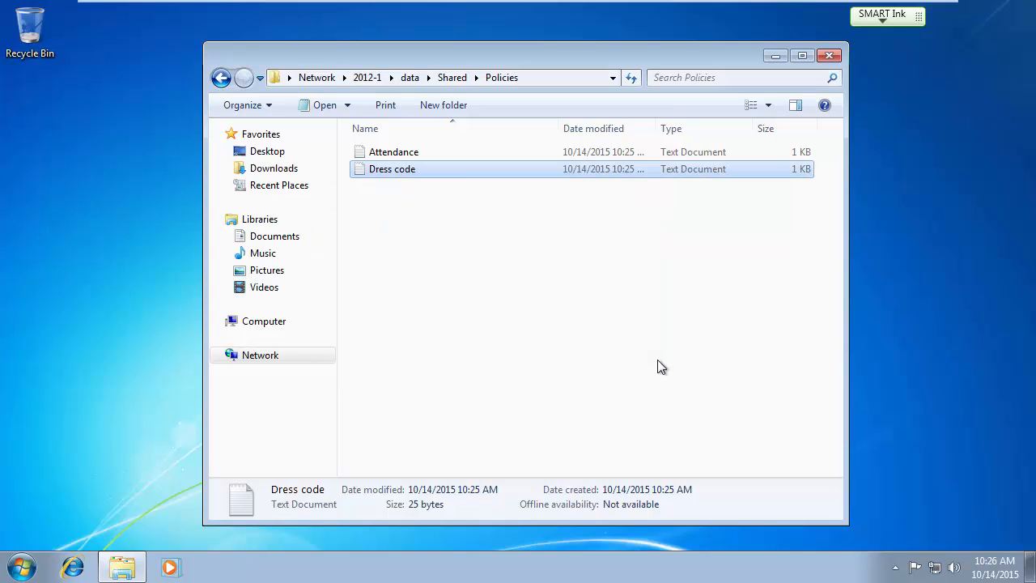
# Change Dress code to end with 'if you want.' and try saving it to the share, which is refused.
pyautogui.doubleClick(397, 171)
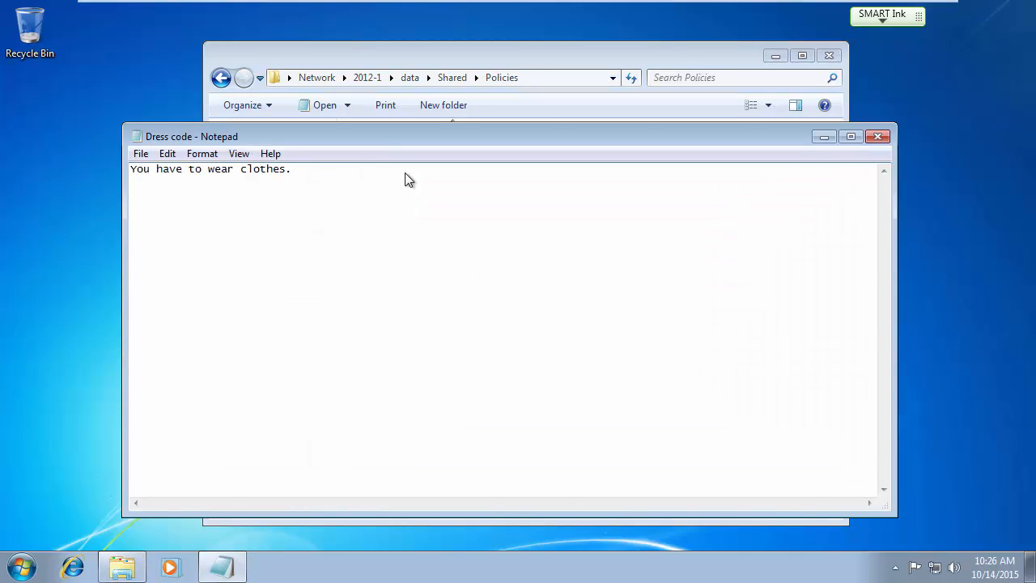
pyautogui.click(404, 172)
pyautogui.press('BackSpace')
pyautogui.write('if you want.')
pyautogui.click(142, 154)
pyautogui.click(164, 209)
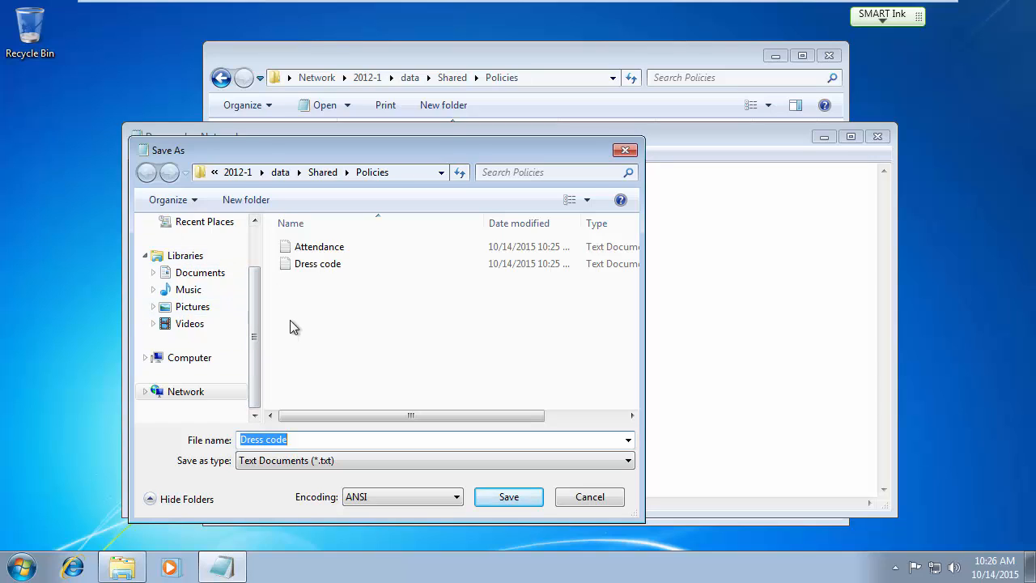
pyautogui.click(311, 444)
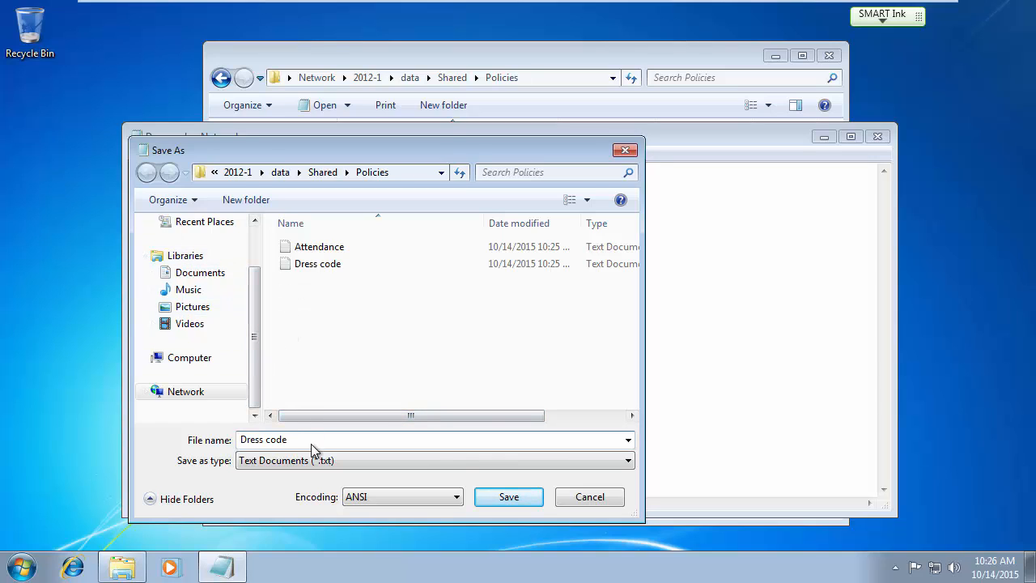
pyautogui.click(515, 496)
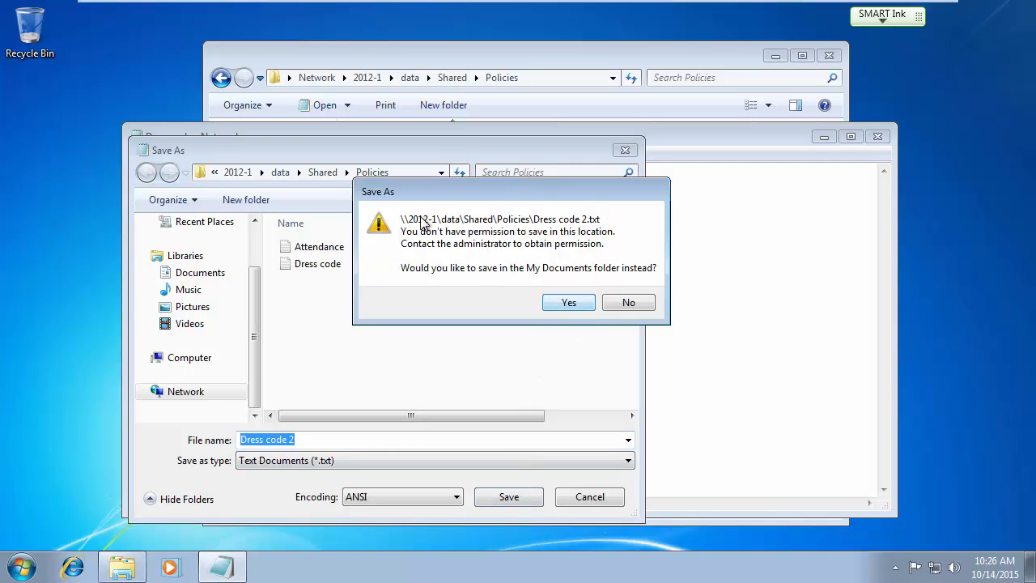
pyautogui.click(629, 302)
pyautogui.click(587, 496)
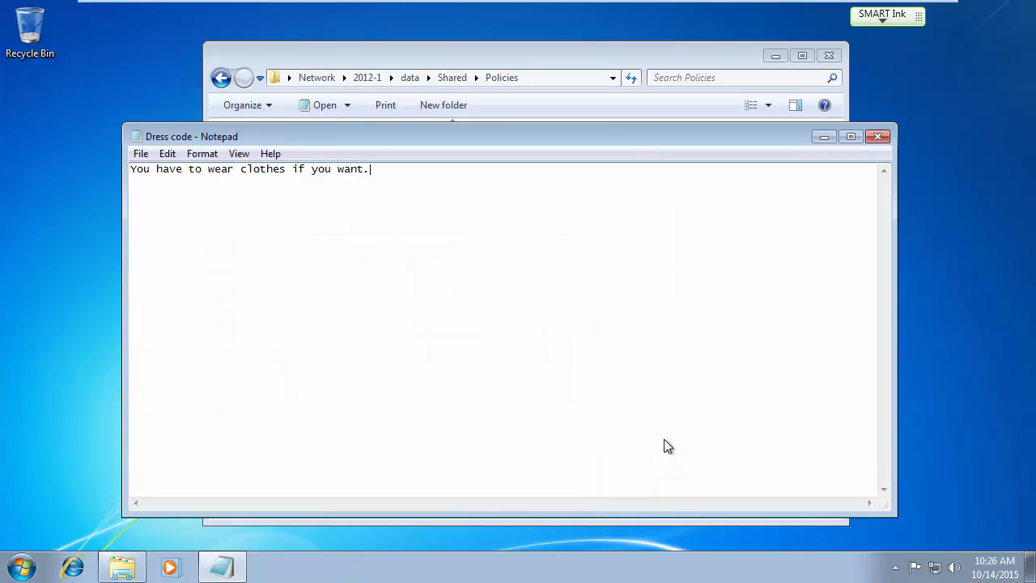
# Close Dress code, discarding the unsaved edits.
pyautogui.click(878, 138)
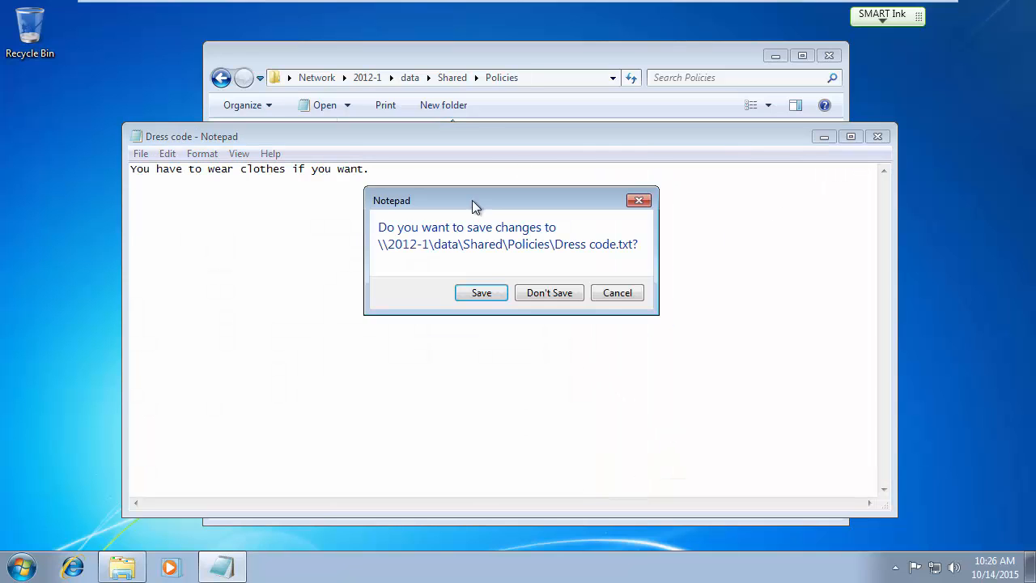
pyautogui.click(608, 295)
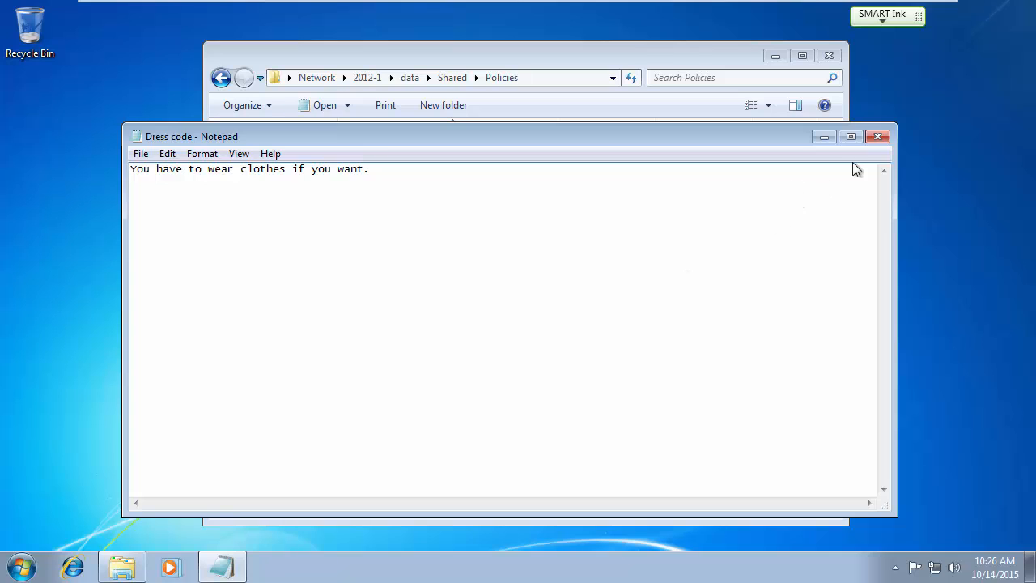
pyautogui.click(876, 138)
pyautogui.click(542, 291)
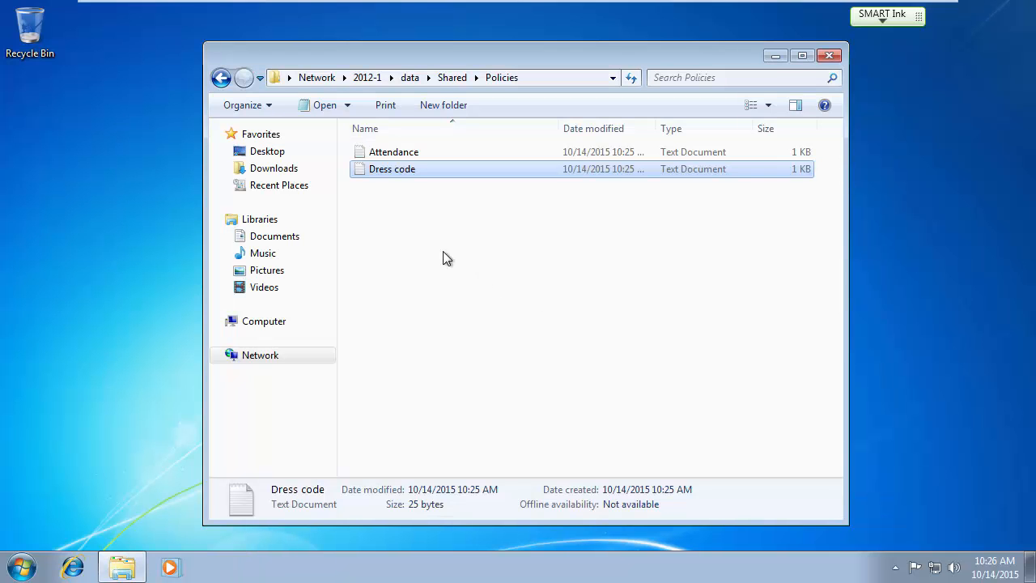
# Try creating a new text document in Policies and dismiss the access-denied message.
pyautogui.click(415, 233)
pyautogui.rightClick(415, 229)
pyautogui.moveTo(474, 380)
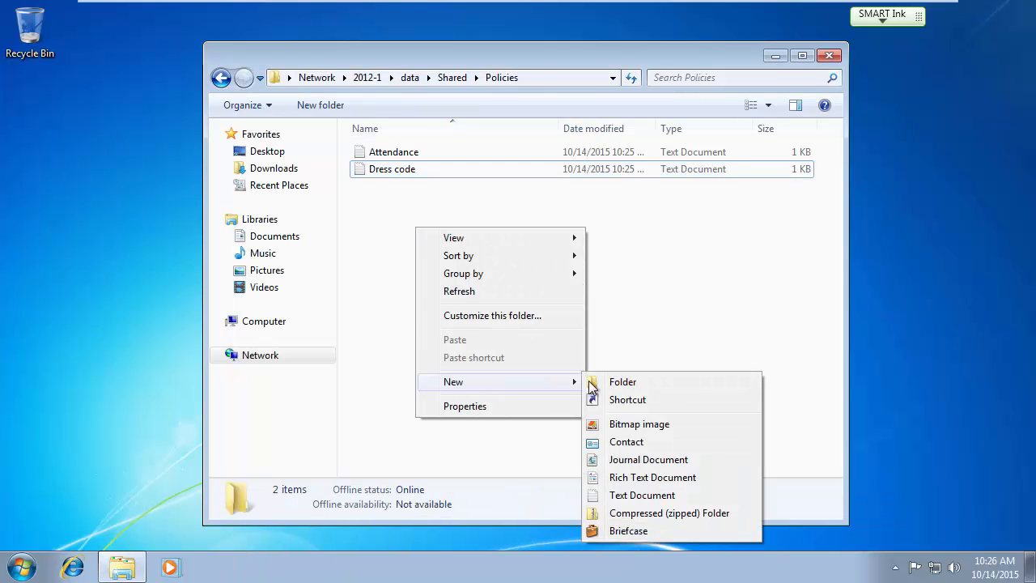
pyautogui.click(642, 495)
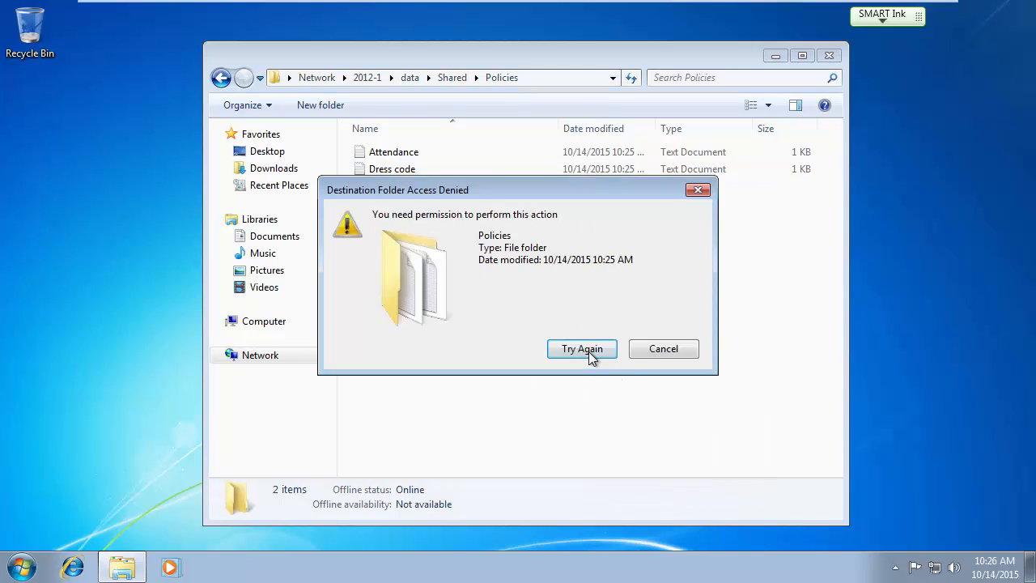
pyautogui.click(668, 351)
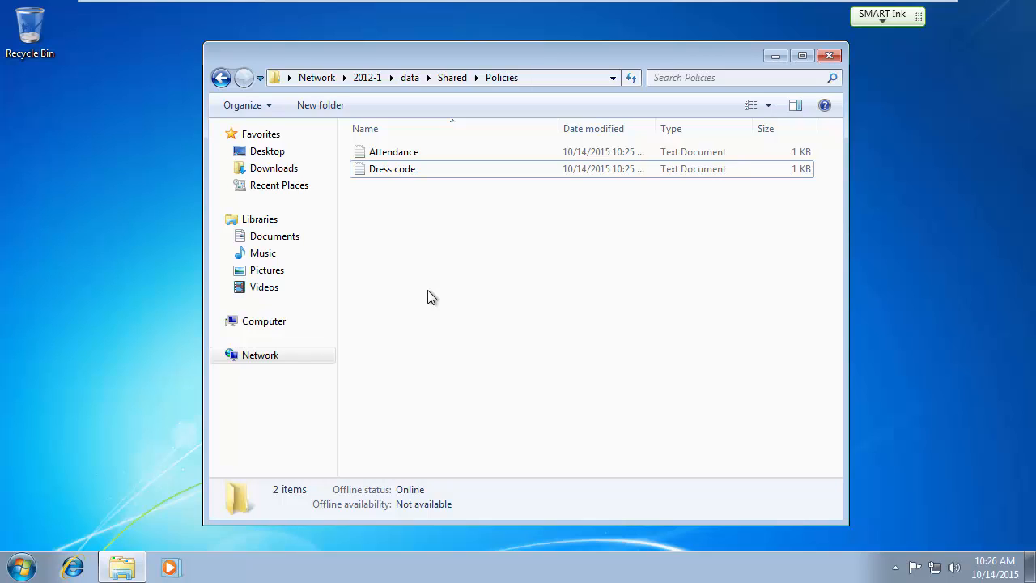
# Log off the Windows 7 user from the Start menu.
pyautogui.press('Num_Lock')
pyautogui.press('Num_Lock')
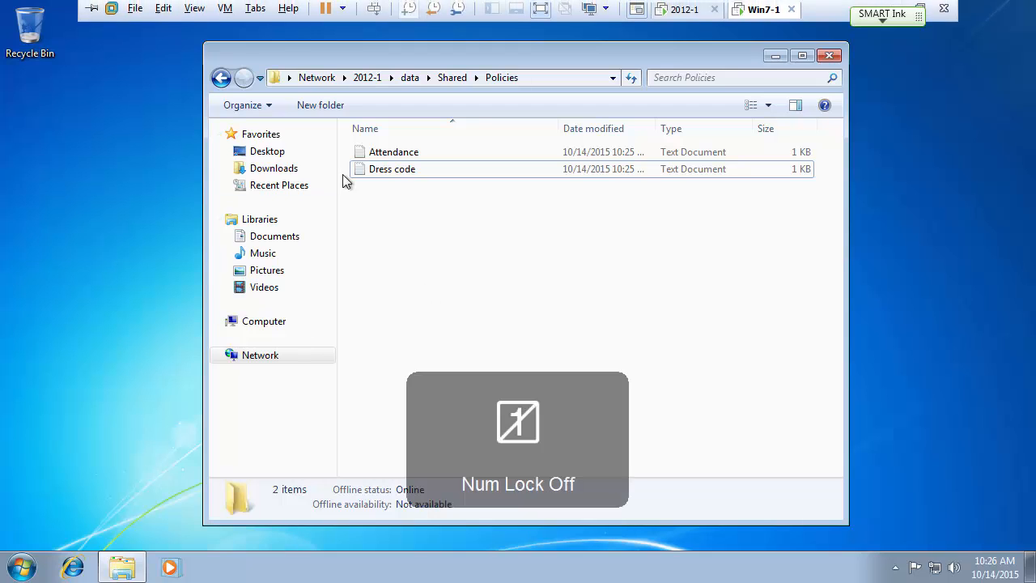
pyautogui.click(37, 570)
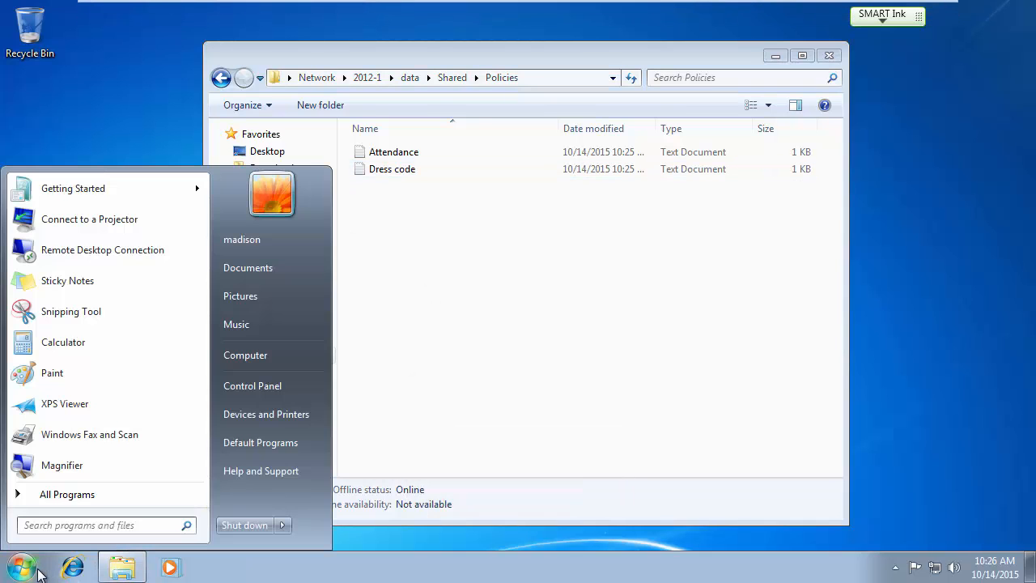
pyautogui.moveTo(287, 530)
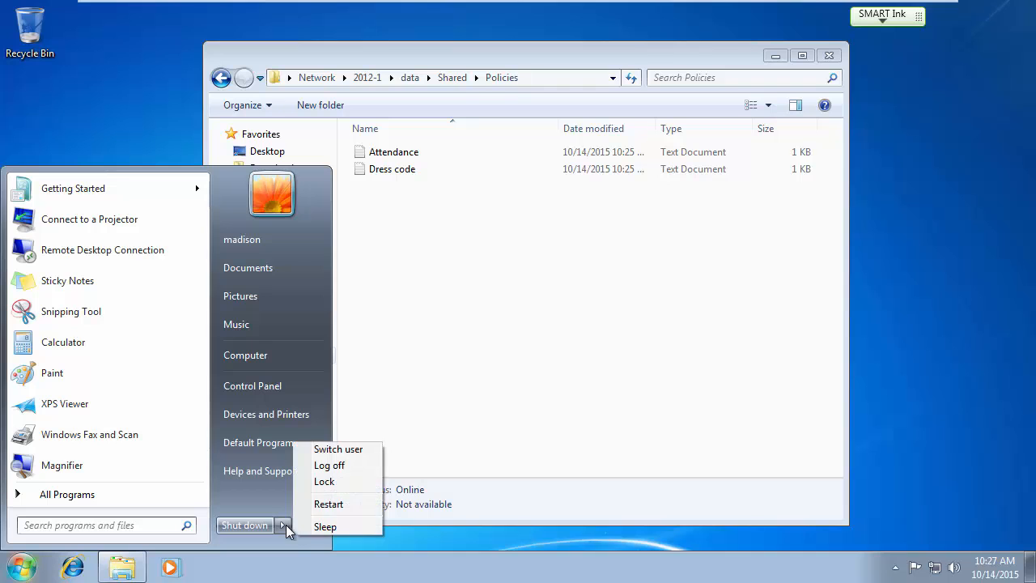
pyautogui.click(331, 471)
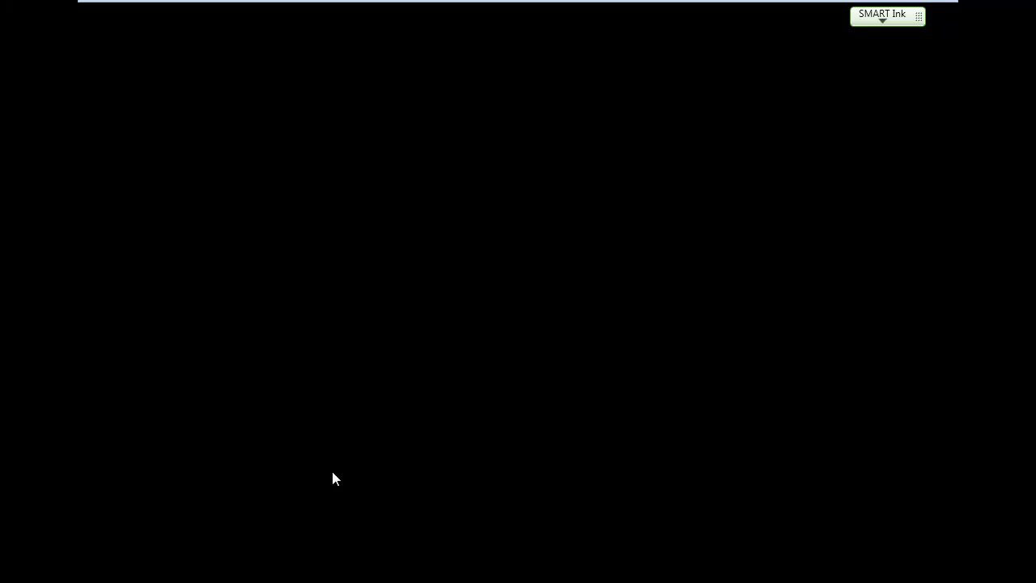
# Sign in to the domain as a different user via Other User and postpone the VMware Tools log-off.
pyautogui.hotkey('ctrl', 'alt', 'Delete')
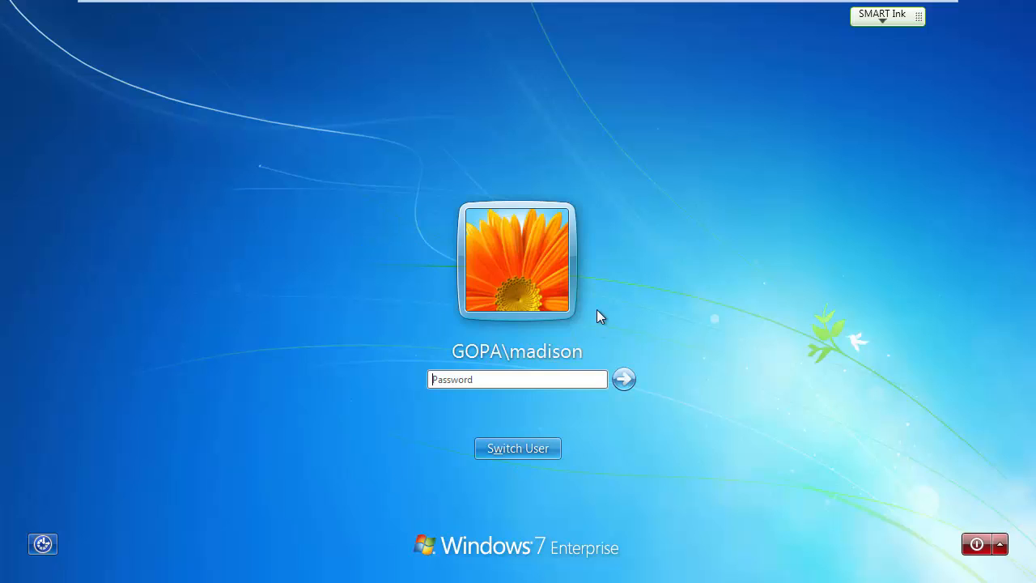
pyautogui.click(553, 449)
pyautogui.click(613, 376)
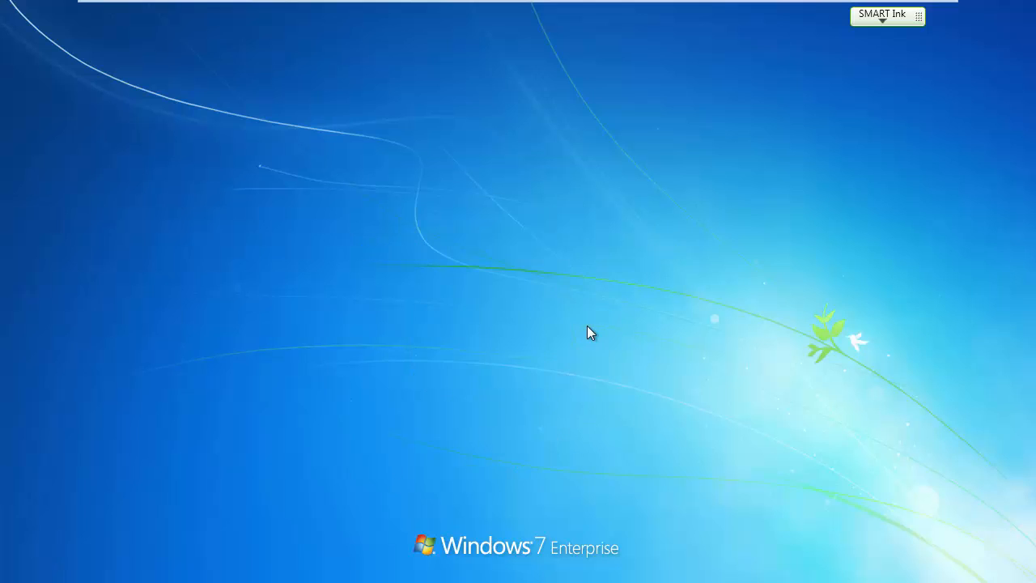
pyautogui.write('al')
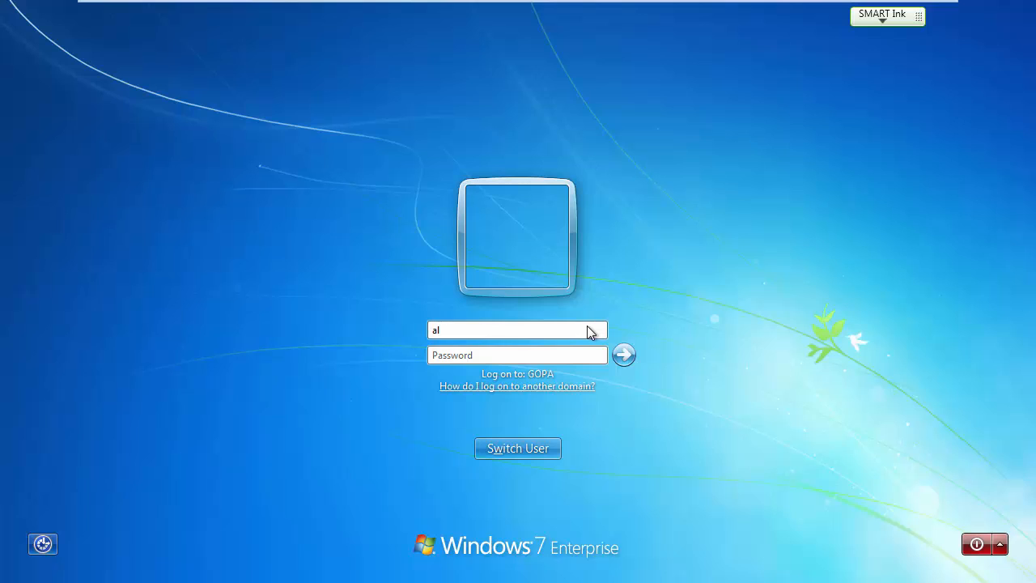
pyautogui.write('exis')
pyautogui.press('Tab')
pyautogui.write('********')
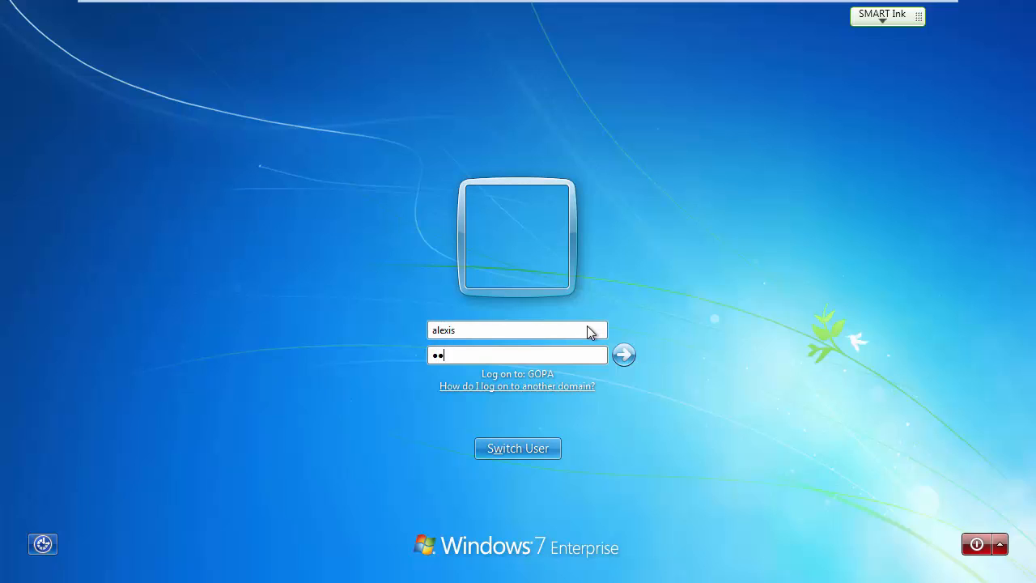
pyautogui.press('Return')
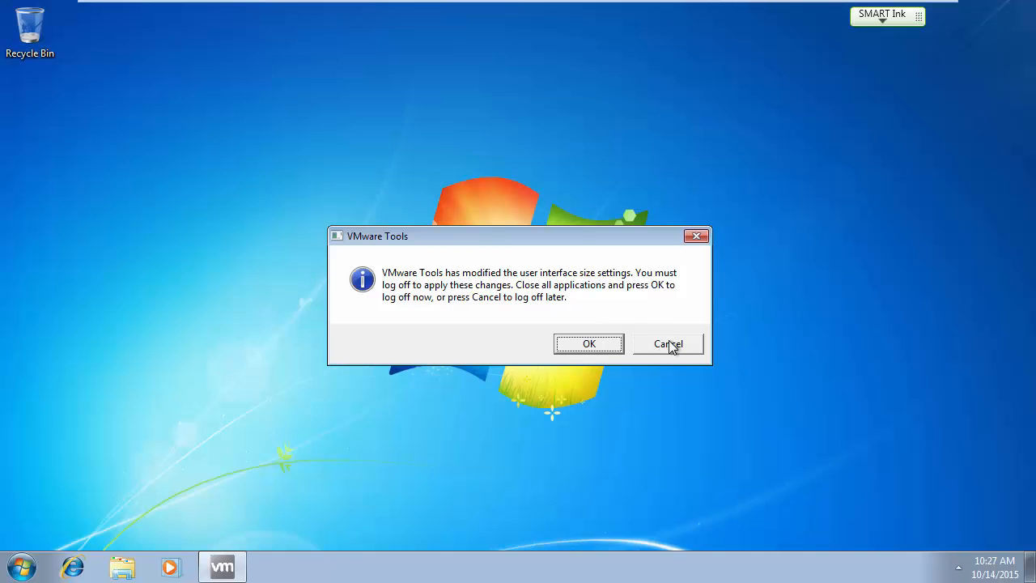
pyautogui.click(685, 346)
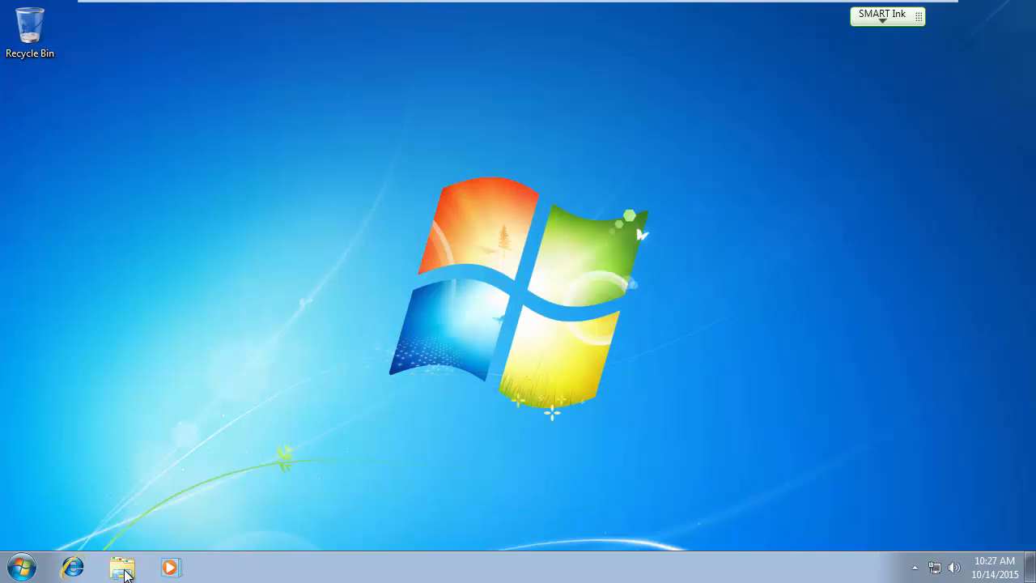
# Browse Network to 2012-1 > data > Shared > Policies and open Attendance.
pyautogui.click(123, 569)
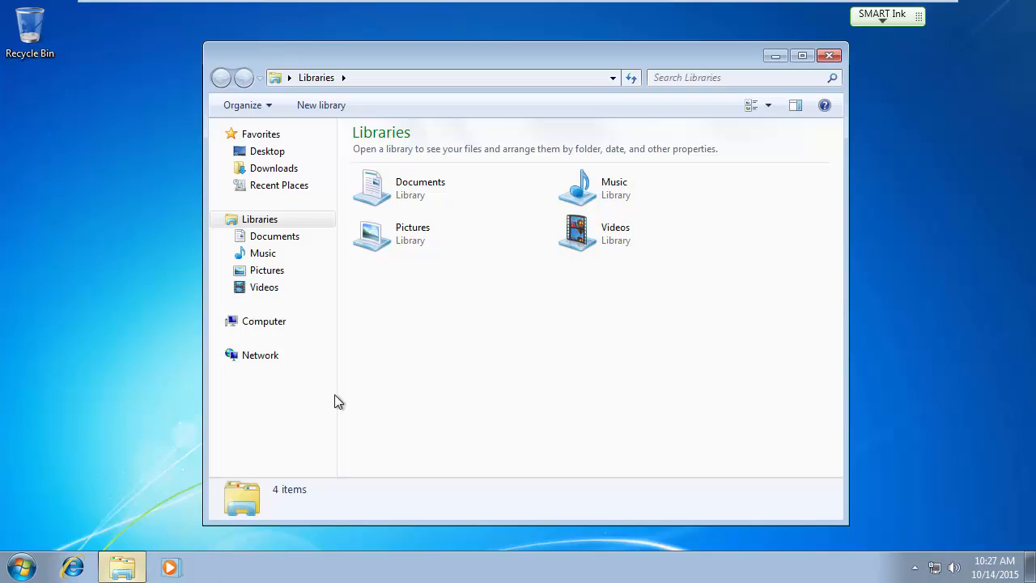
pyautogui.click(267, 356)
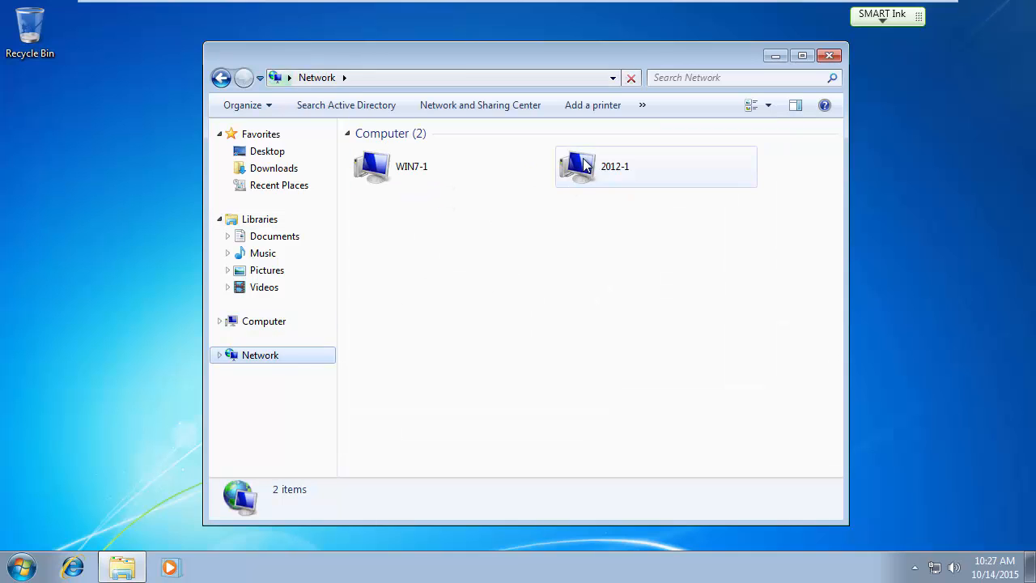
pyautogui.doubleClick(583, 165)
pyautogui.doubleClick(414, 146)
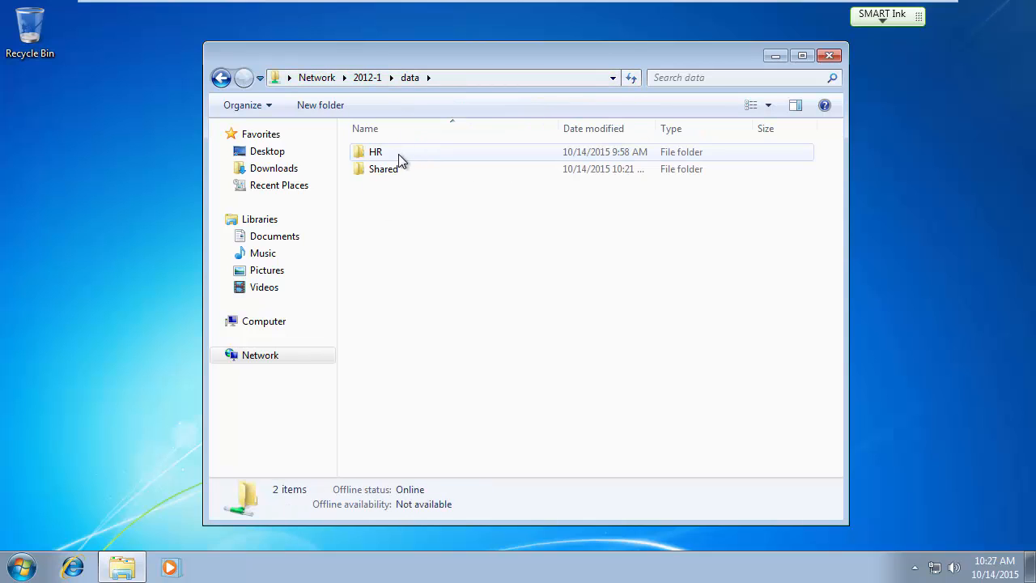
pyautogui.doubleClick(387, 172)
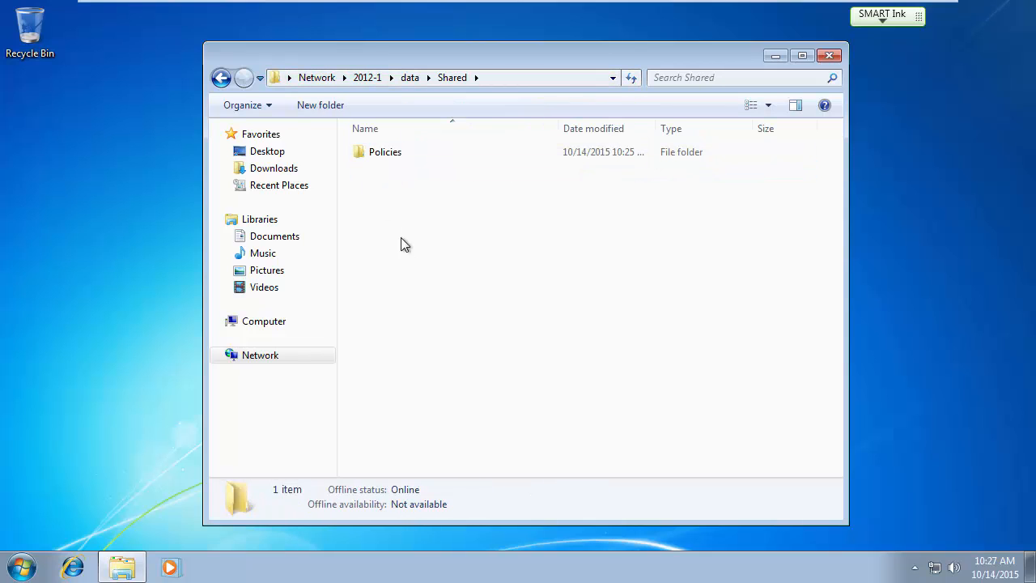
pyautogui.doubleClick(377, 155)
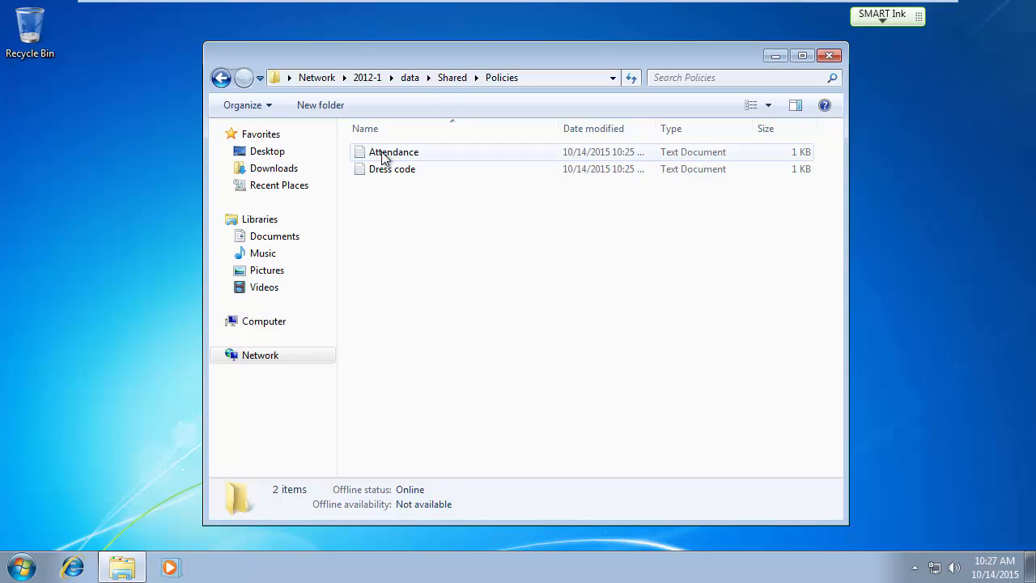
pyautogui.doubleClick(381, 153)
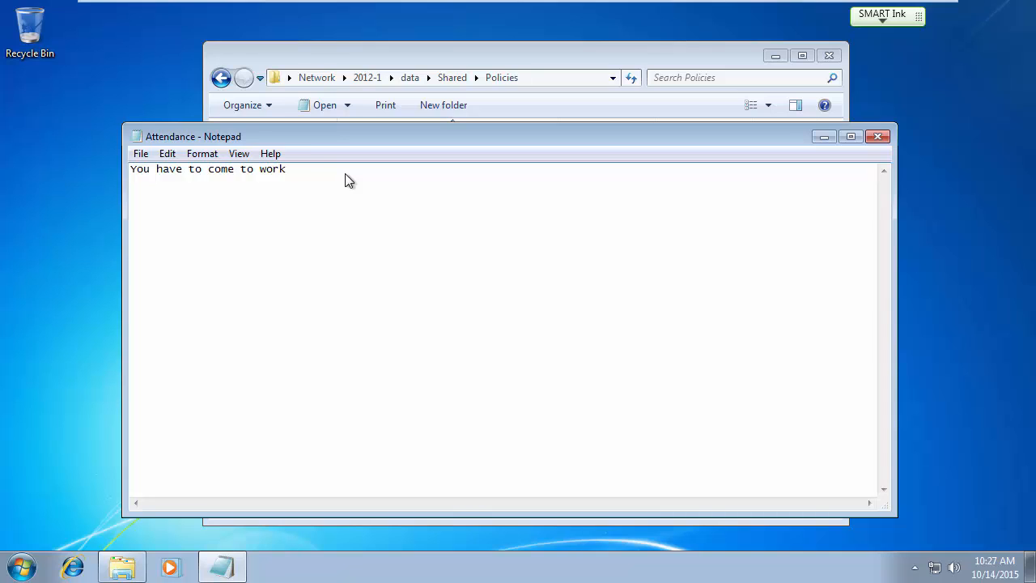
# Add 'from 8 to 5 Monday through Friday.' to Attendance, save it, and reopen to confirm.
pyautogui.write('from 8 to 5 Monday through Friday.')
pyautogui.press('Num_Lock')
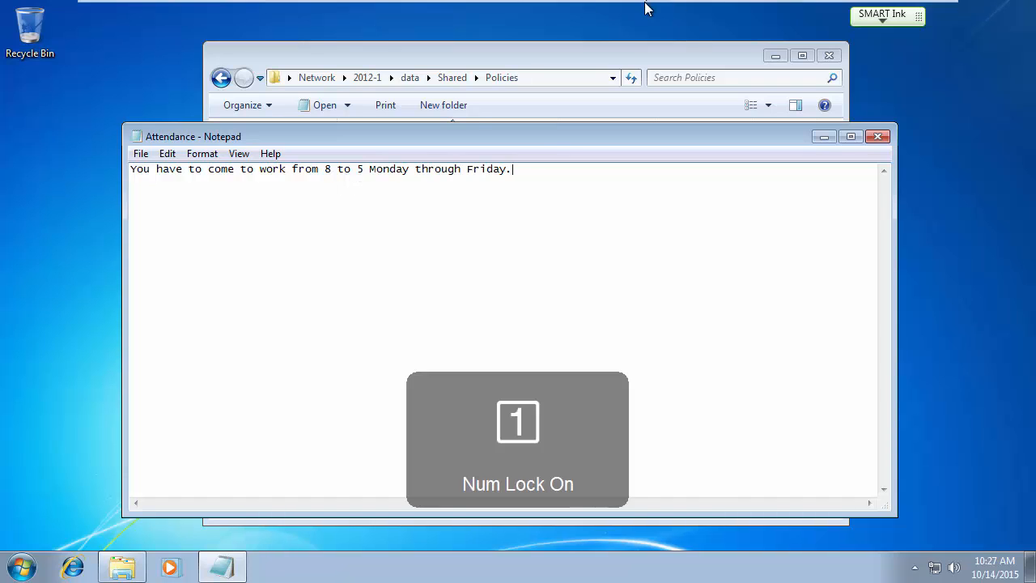
pyautogui.press('Num_Lock')
pyautogui.click(146, 154)
pyautogui.click(164, 207)
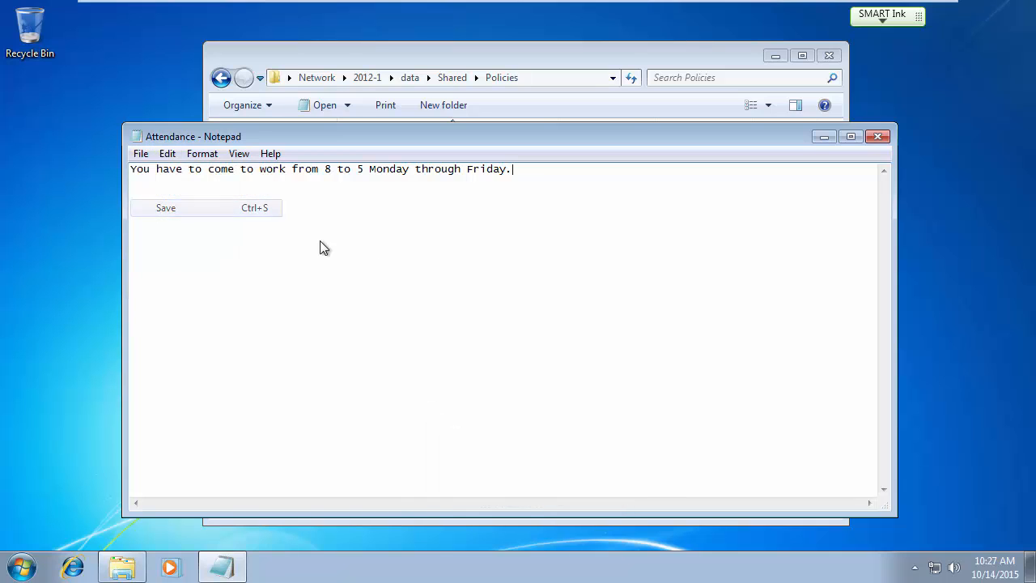
pyautogui.click(877, 136)
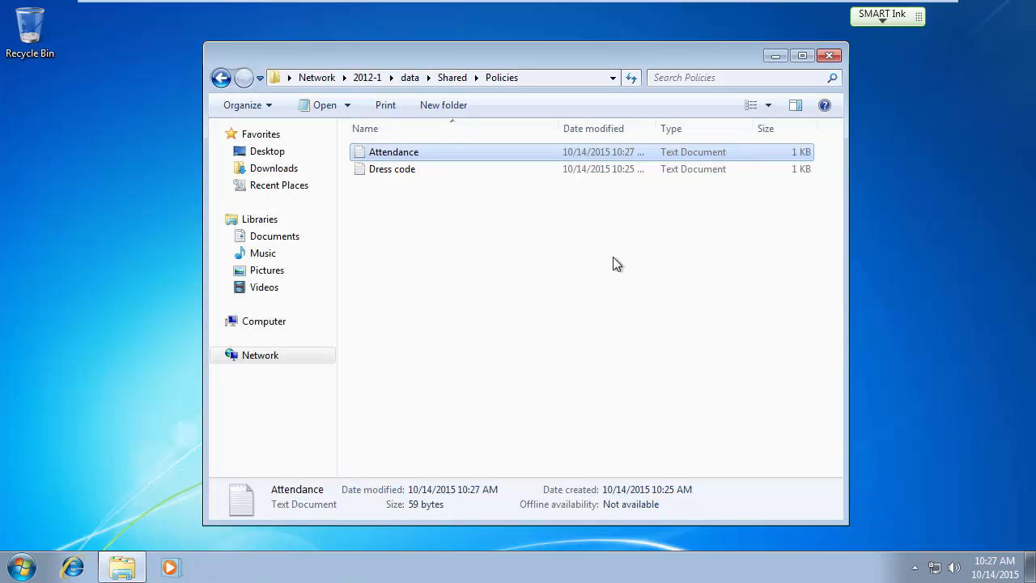
pyautogui.click(462, 213)
pyautogui.doubleClick(406, 161)
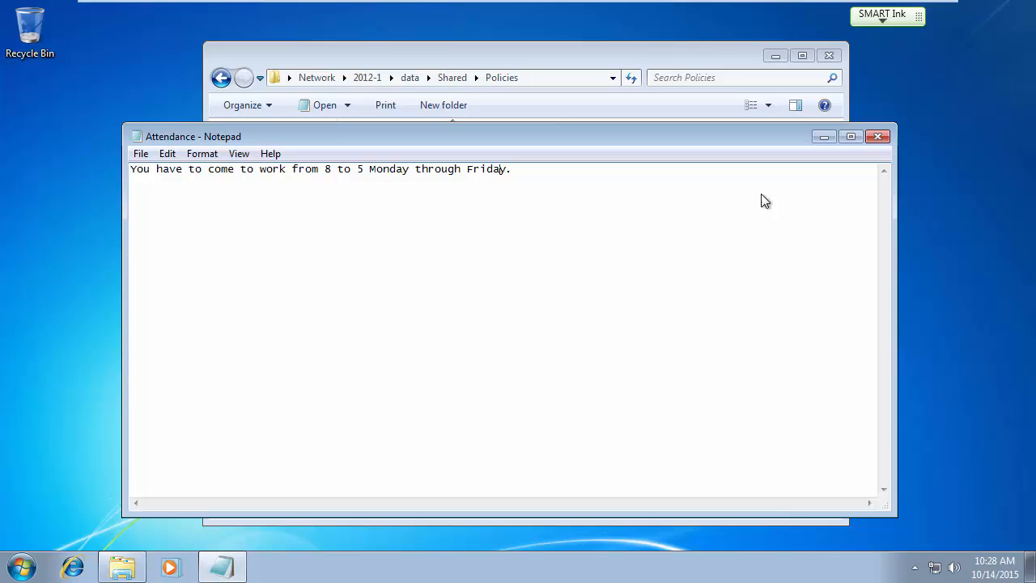
pyautogui.click(880, 137)
# Create a folder named Old Policies inside the shared Policies folder.
pyautogui.click(453, 247)
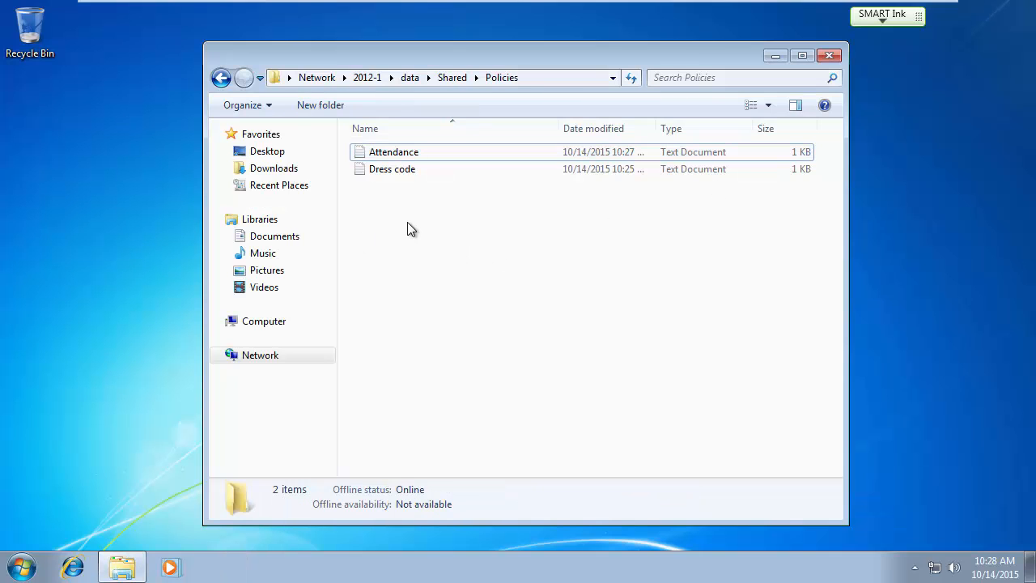
pyautogui.rightClick(407, 221)
pyautogui.moveTo(466, 379)
pyautogui.click(608, 377)
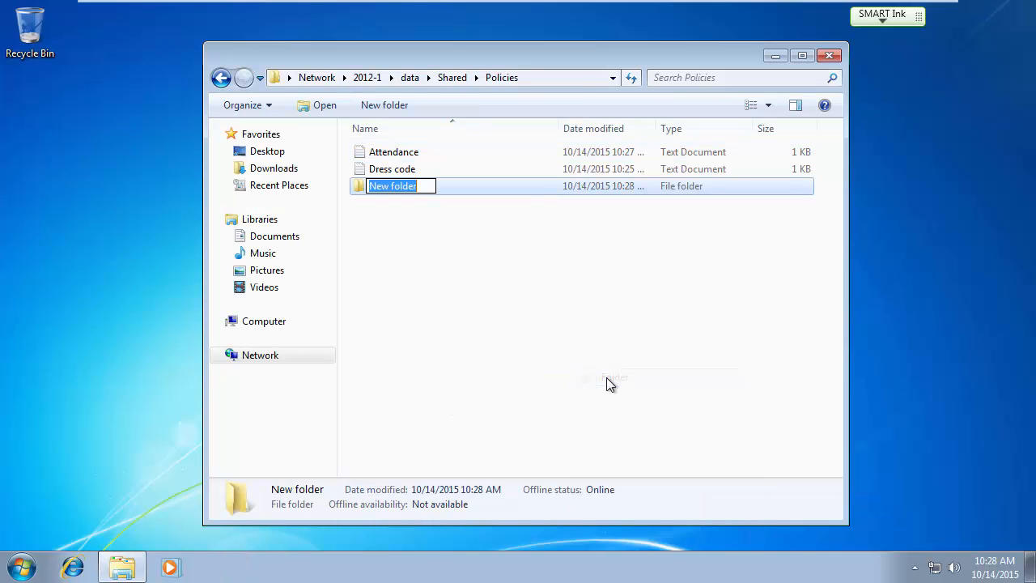
pyautogui.write('New')
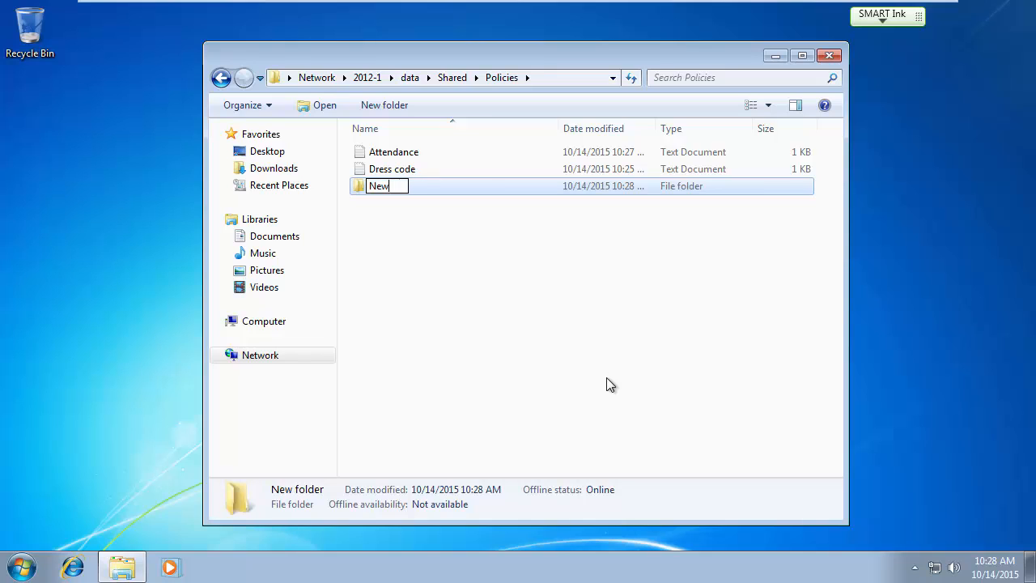
pyautogui.press('BackSpace')
pyautogui.press('BackSpace')
pyautogui.press('BackSpace')
pyautogui.write('Old Policies')
pyautogui.press('Return')
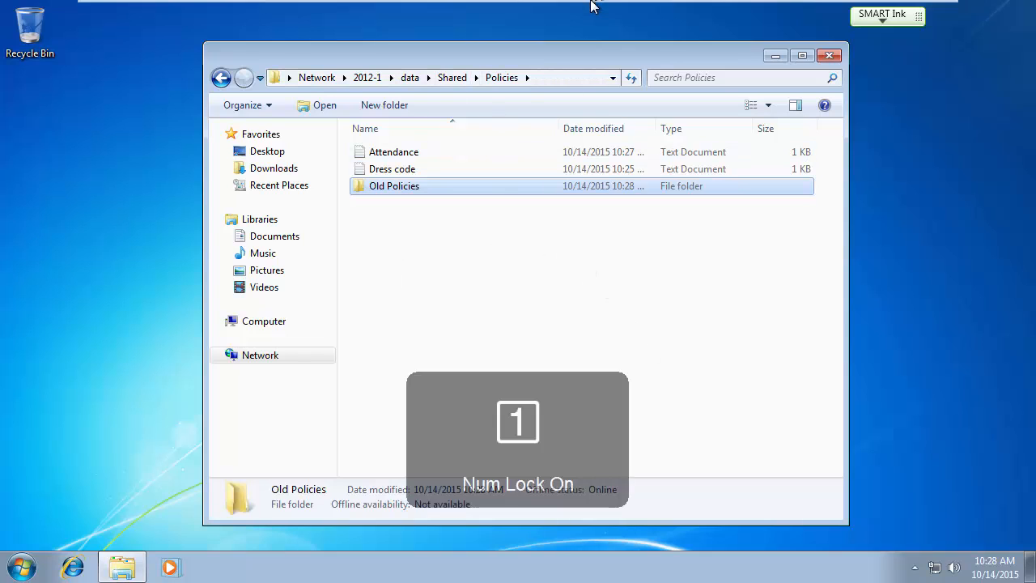
# Log off and sign in as another domain user through Switch User > Other User.
pyautogui.moveTo(591, 3)
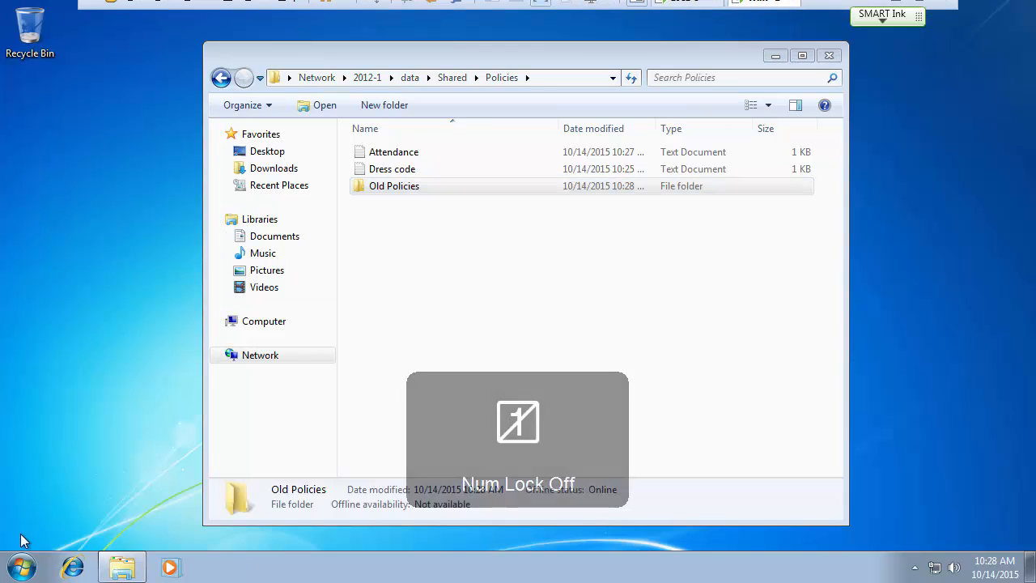
pyautogui.click(22, 567)
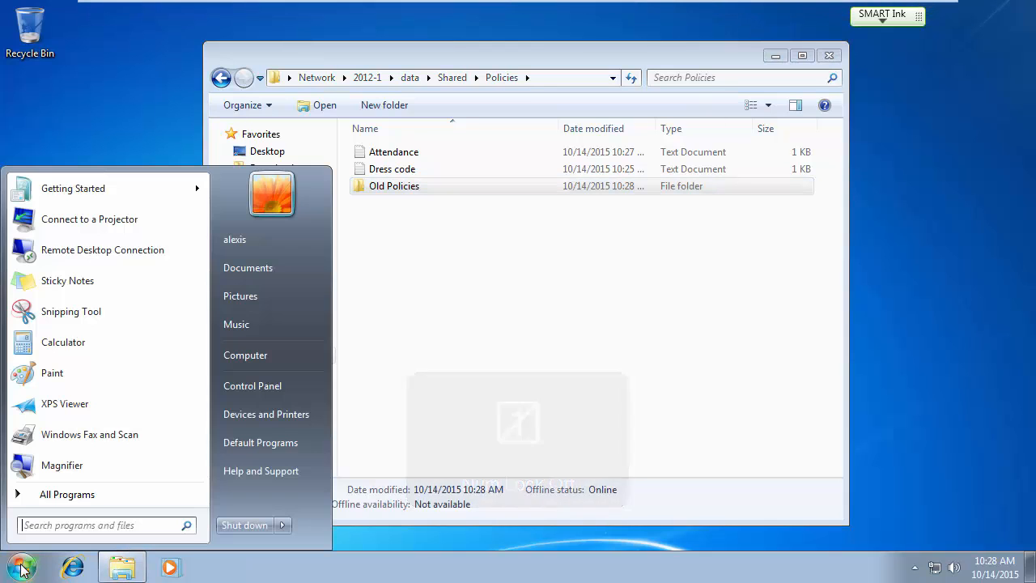
pyautogui.click(282, 525)
pyautogui.click(330, 467)
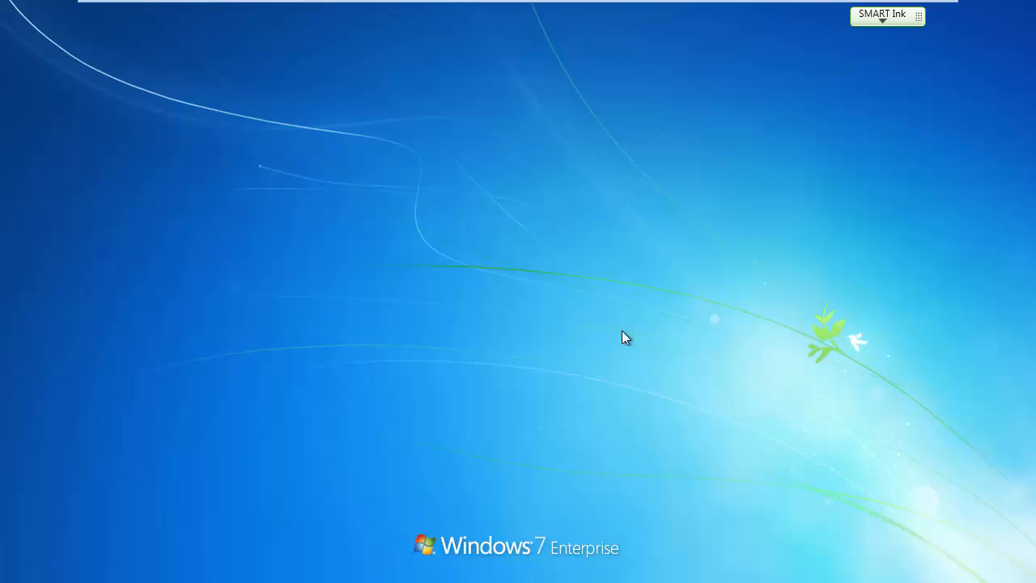
pyautogui.hotkey('ctrl', 'alt', 'Delete')
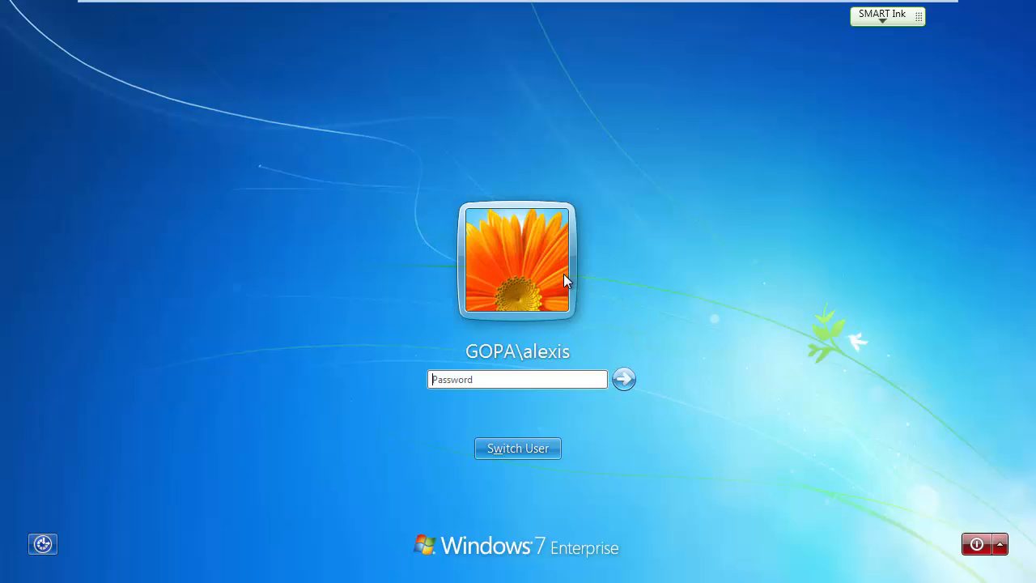
pyautogui.click(518, 449)
pyautogui.click(600, 360)
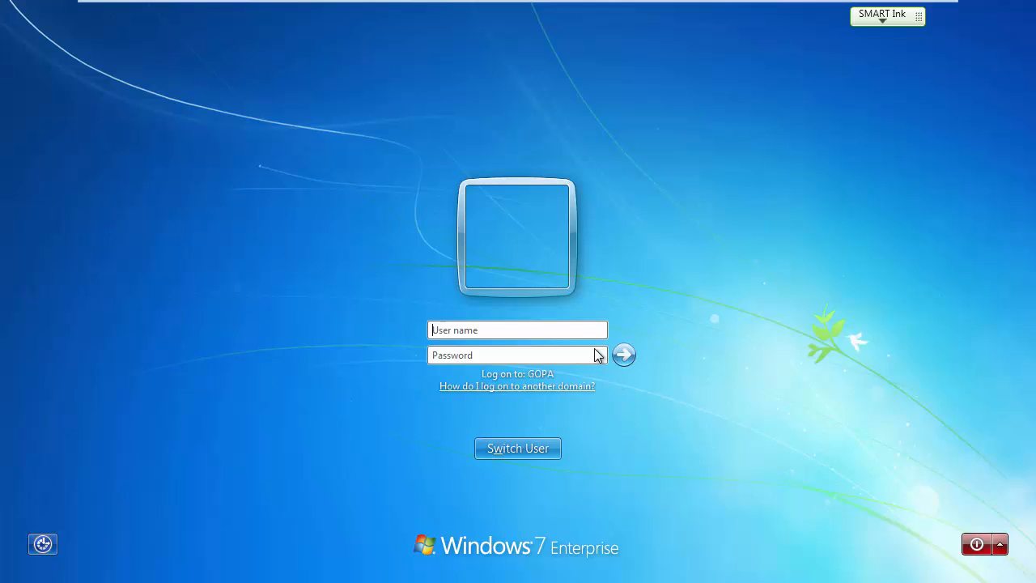
pyautogui.write('j')
pyautogui.write('•••••••')
pyautogui.press('Return')
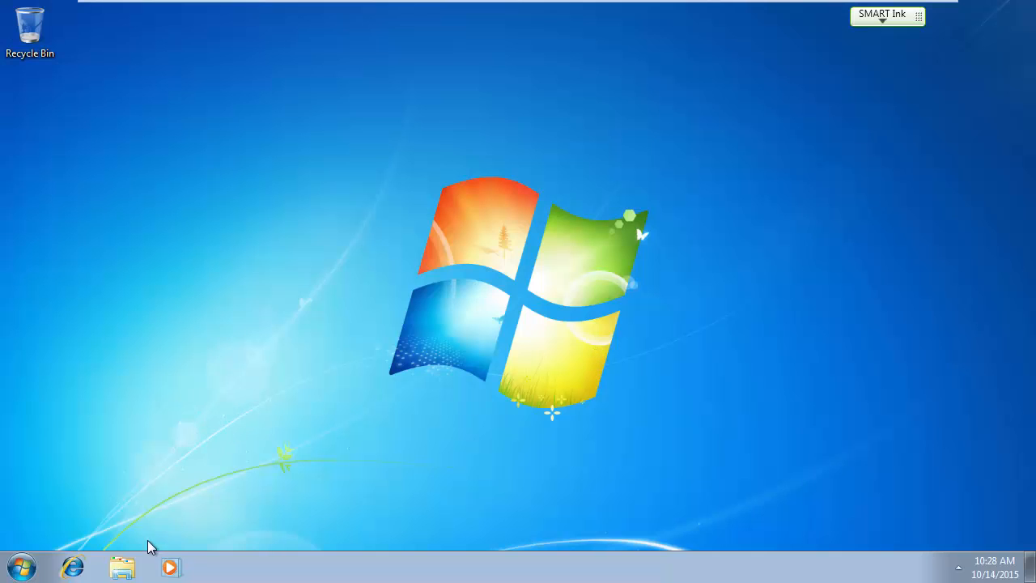
# Browse Network to \\2012-1\data\Shared\Policies as the new user.
pyautogui.click(122, 567)
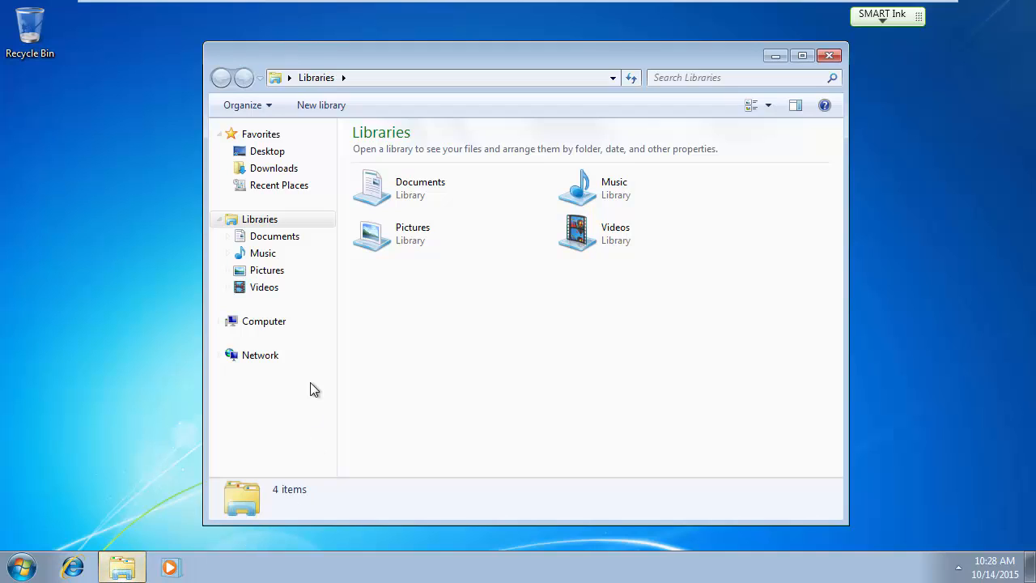
pyautogui.click(270, 356)
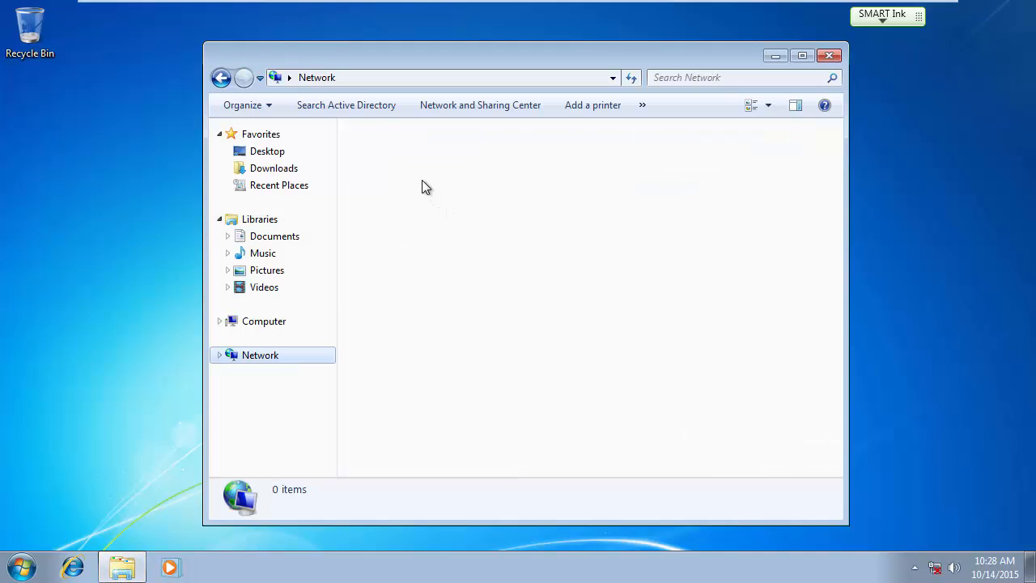
pyautogui.doubleClick(597, 166)
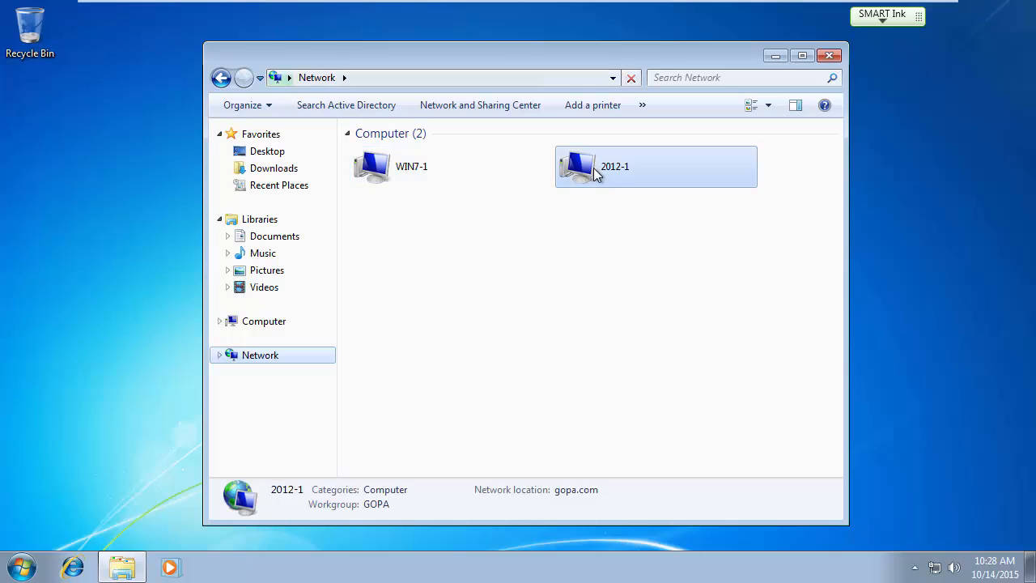
pyautogui.click(405, 154)
pyautogui.doubleClick(403, 152)
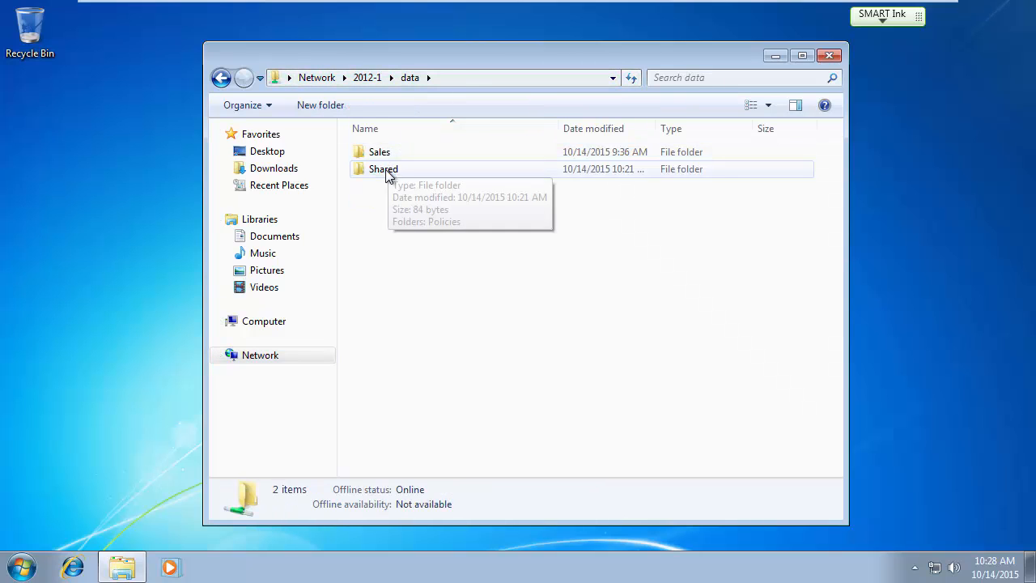
pyautogui.doubleClick(389, 170)
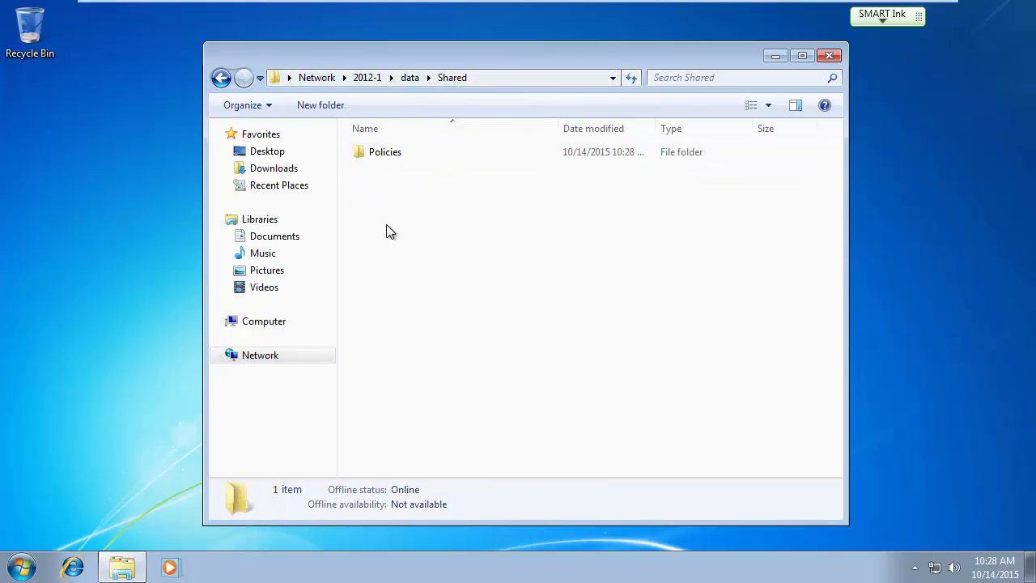
pyautogui.doubleClick(398, 153)
# Try deleting the Old Policies folder and dismiss the access-denied message.
pyautogui.click(403, 154)
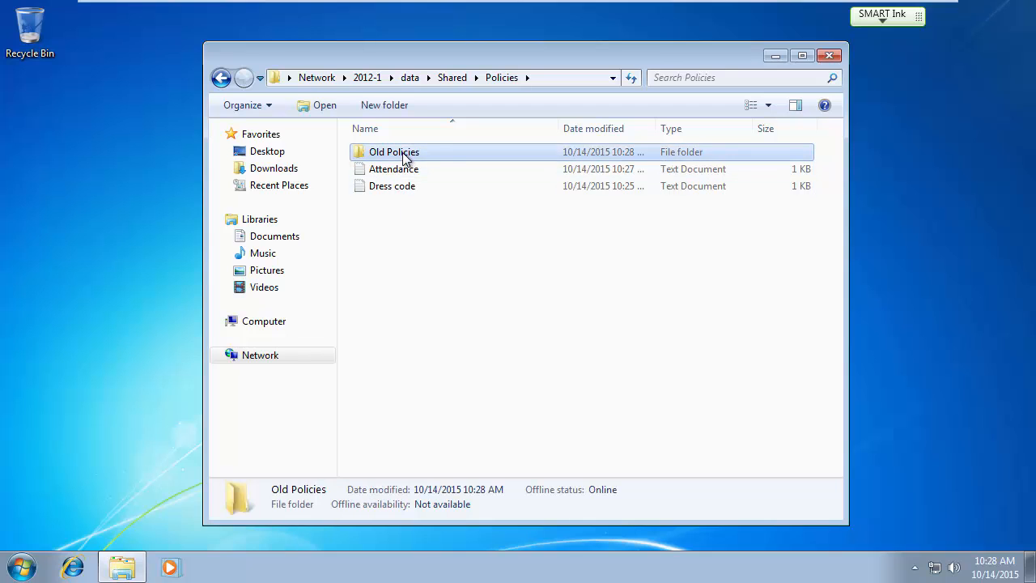
pyautogui.rightClick(403, 154)
pyautogui.click(444, 332)
pyautogui.click(572, 349)
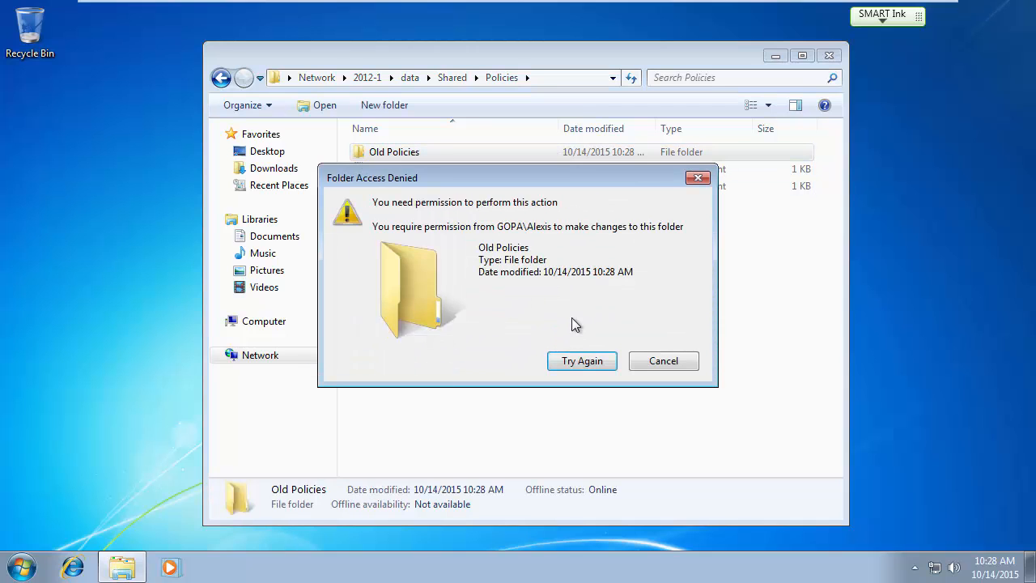
pyautogui.click(666, 360)
# Open and close Dress code and Attendance to confirm read access, then go up to data.
pyautogui.click(523, 307)
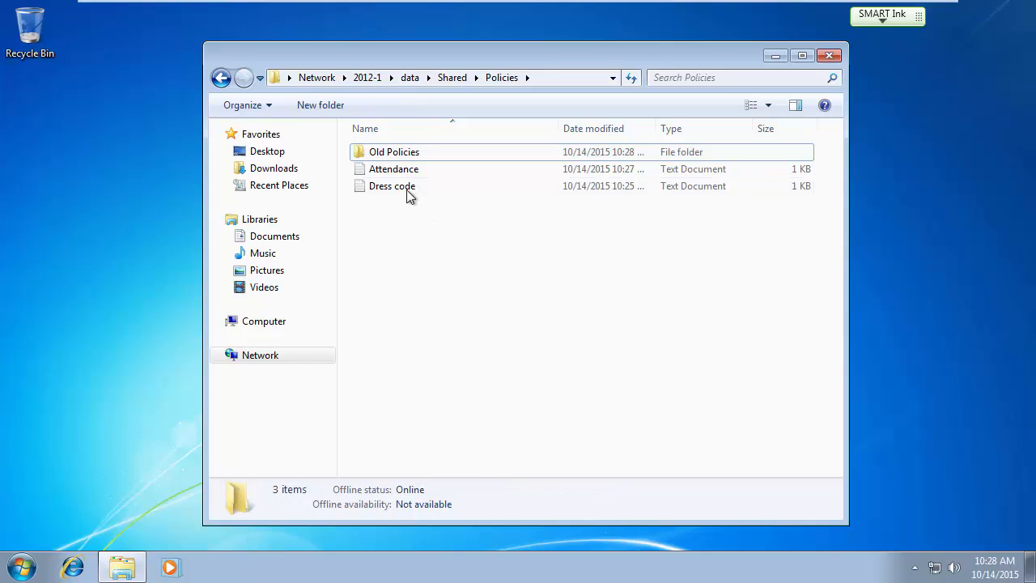
pyautogui.doubleClick(409, 186)
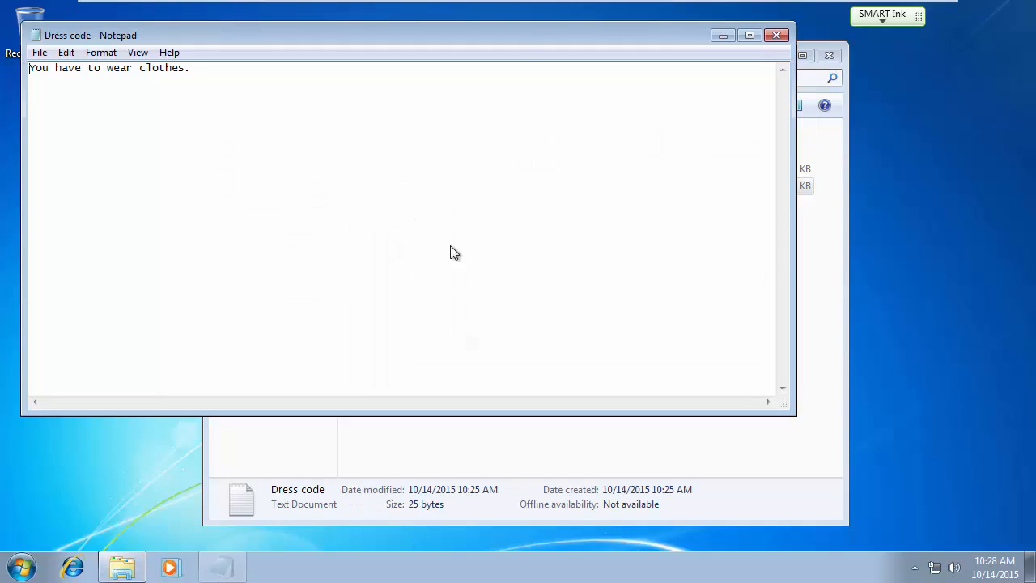
pyautogui.click(777, 35)
pyautogui.doubleClick(412, 171)
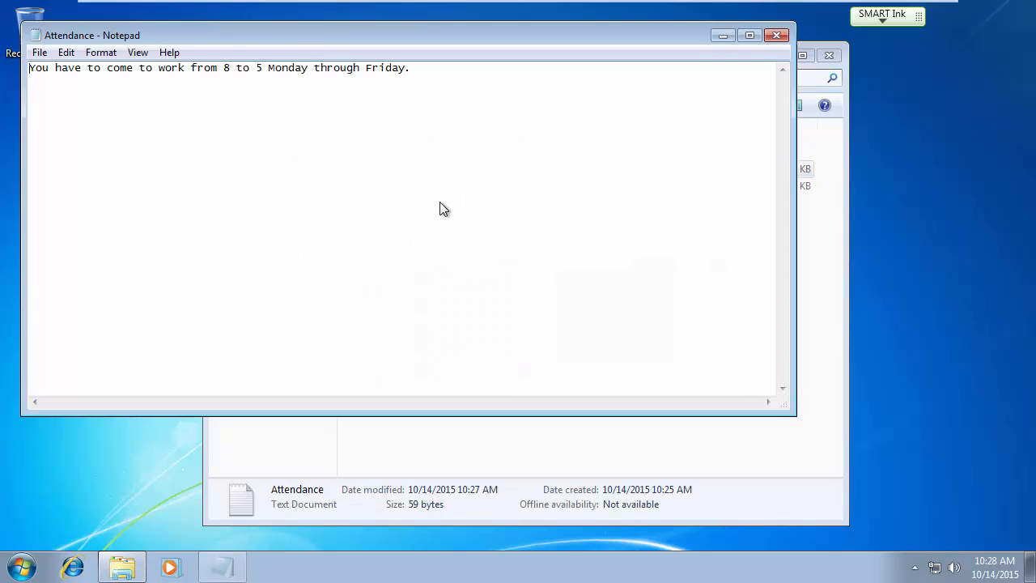
pyautogui.click(776, 35)
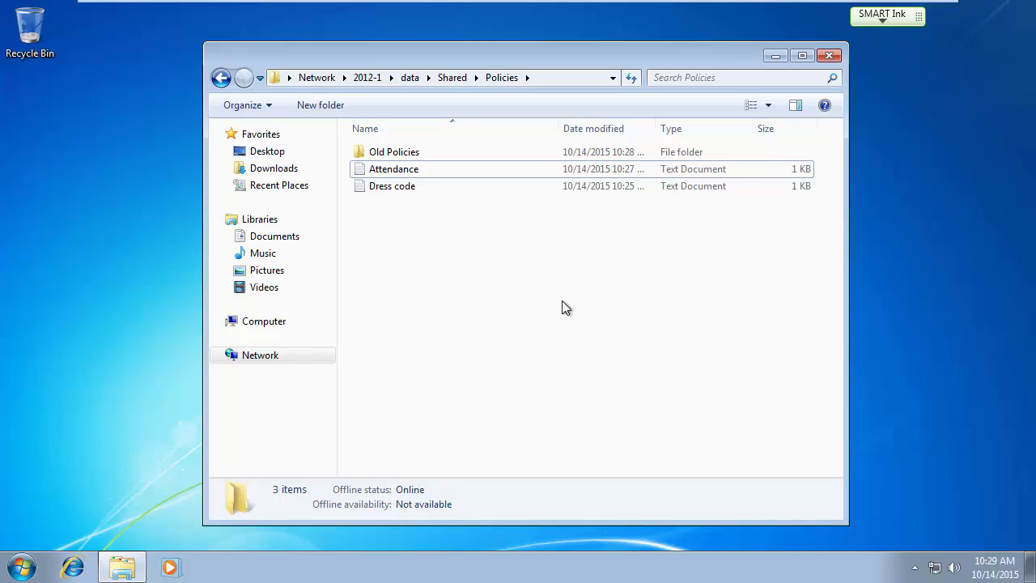
pyautogui.press('Num_Lock')
pyautogui.press('Num_Lock')
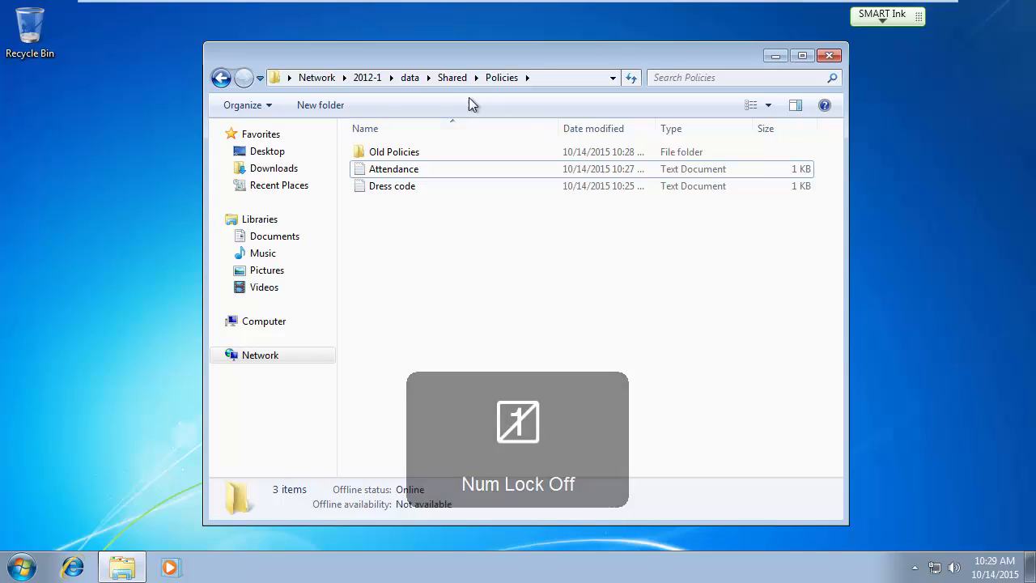
pyautogui.click(410, 77)
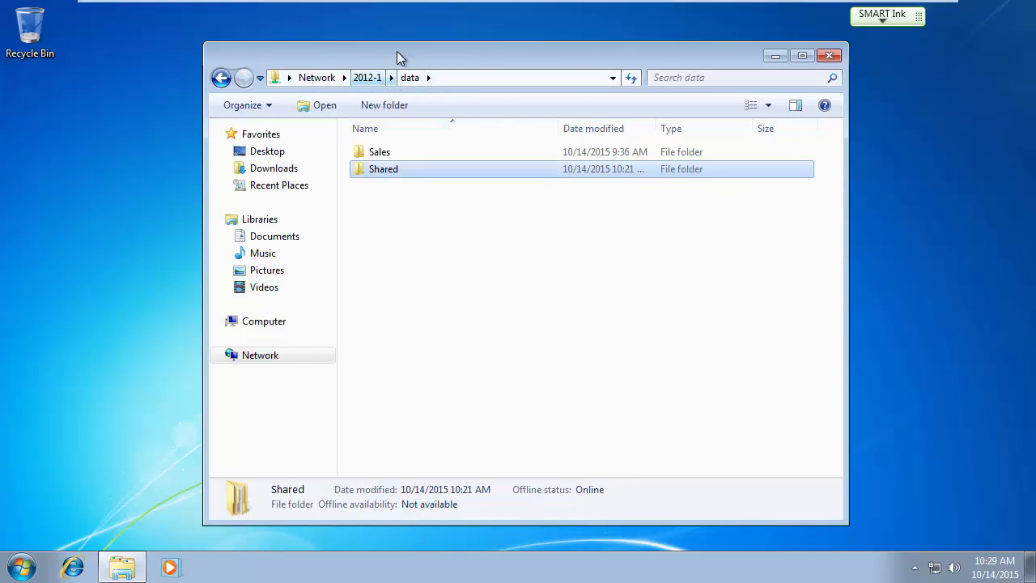
pyautogui.press('Num_Lock')
# On the 2012-1 server, open the Ops folder on the DATA (D:) drive.
pyautogui.moveTo(385, 4)
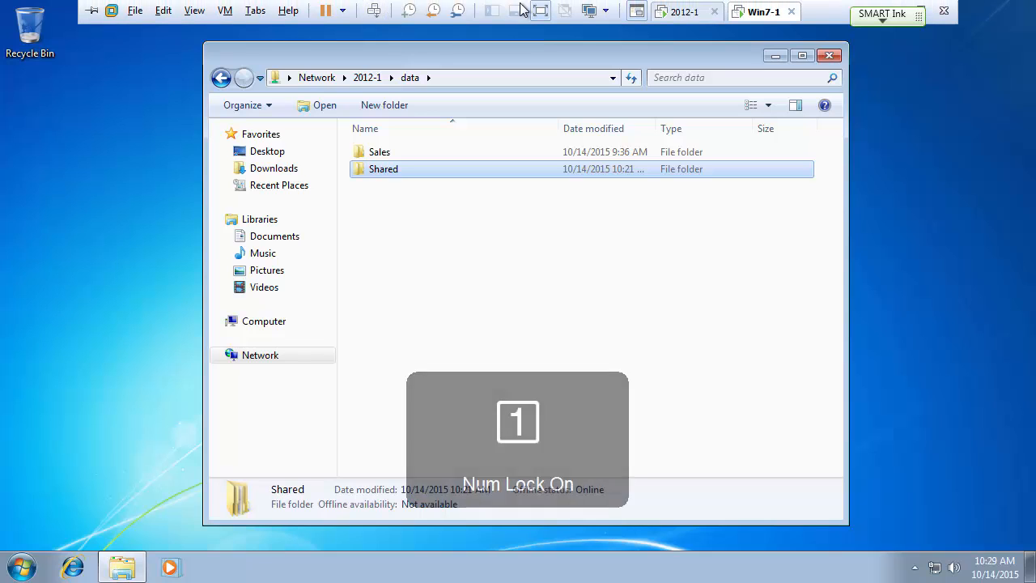
pyautogui.click(680, 12)
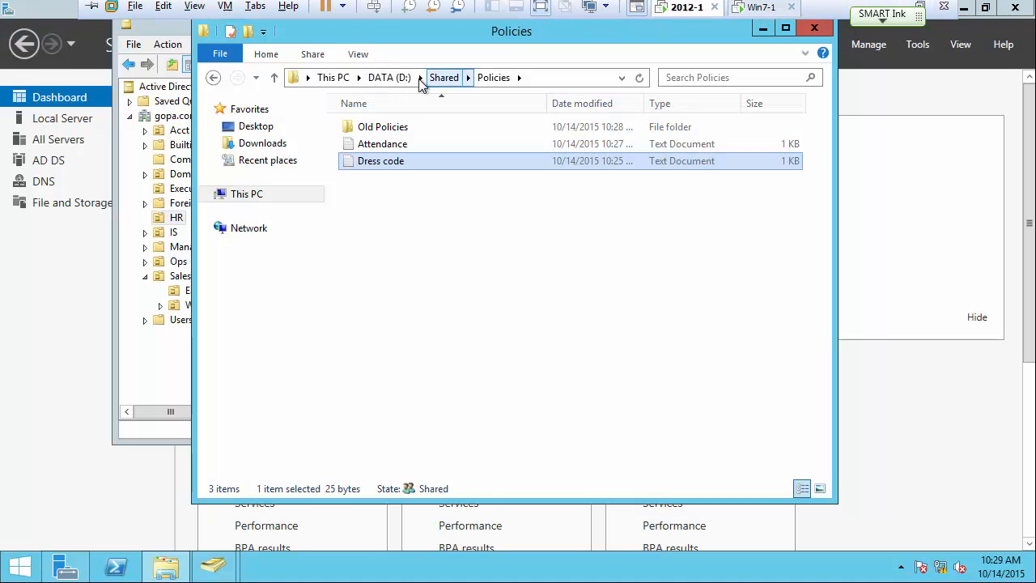
pyautogui.click(391, 78)
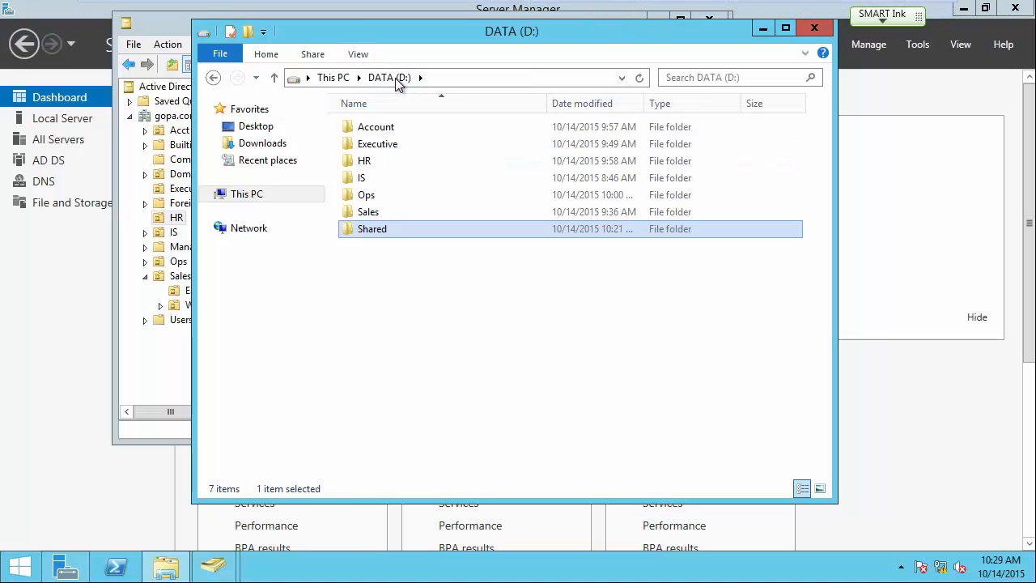
pyautogui.click(366, 197)
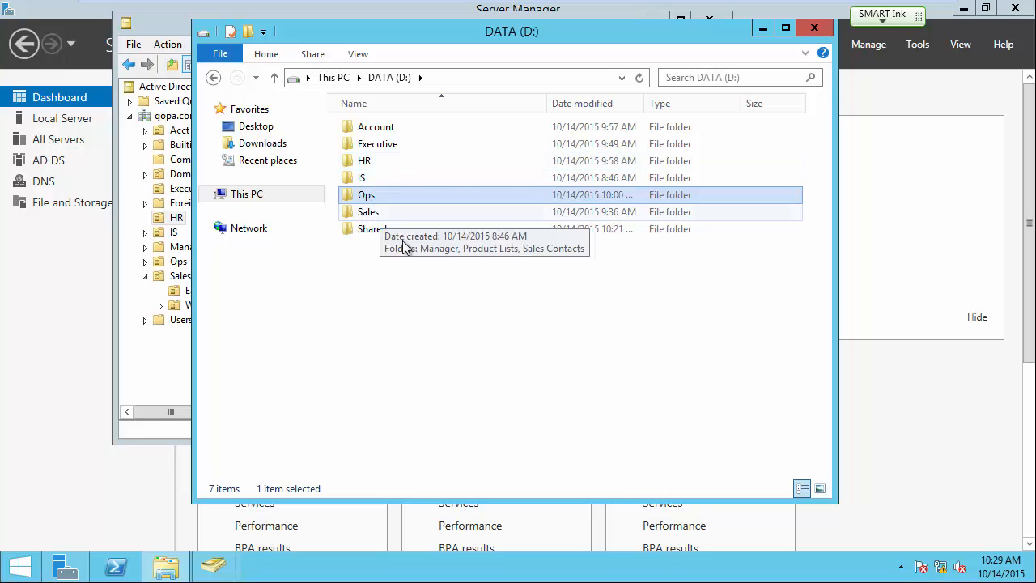
pyautogui.doubleClick(366, 199)
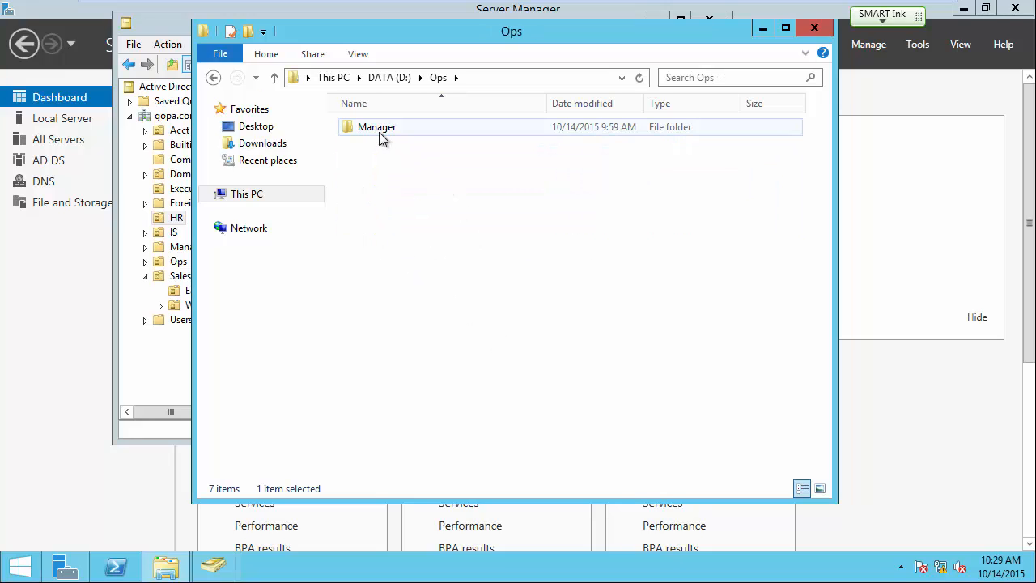
# Create a new folder named Procedures inside D:\Ops beside Manager.
pyautogui.rightClick(399, 167)
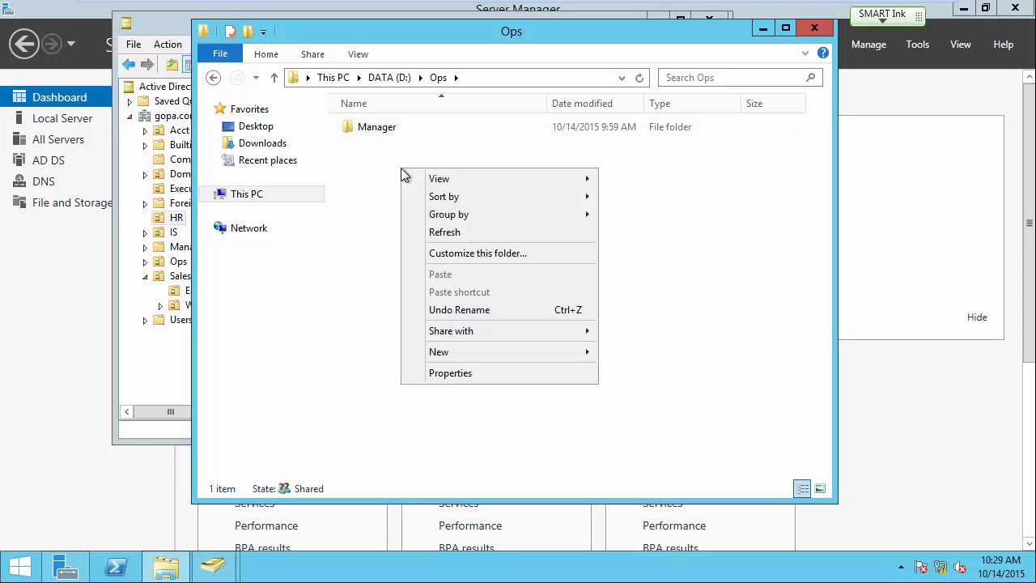
pyautogui.moveTo(453, 353)
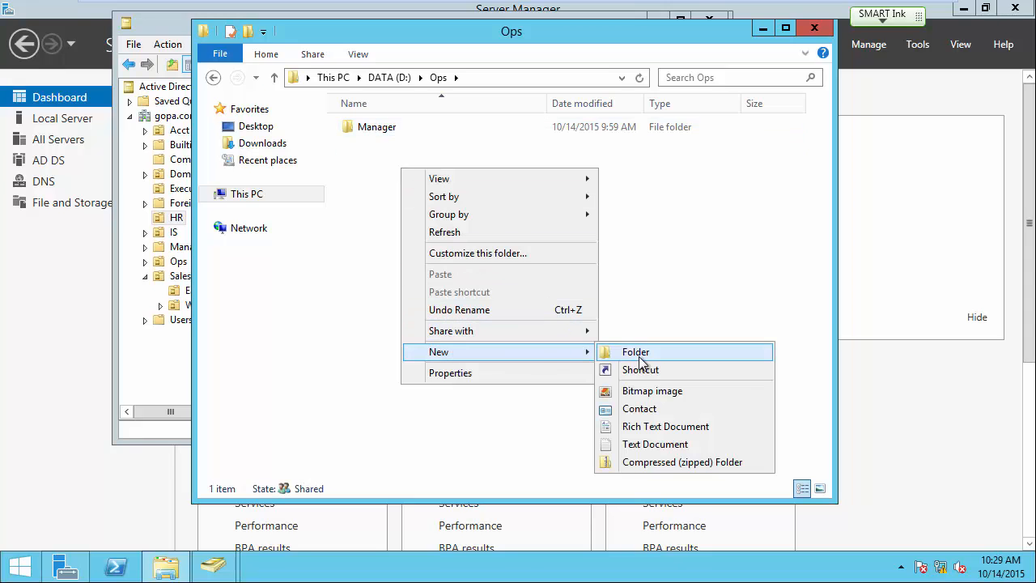
pyautogui.click(631, 351)
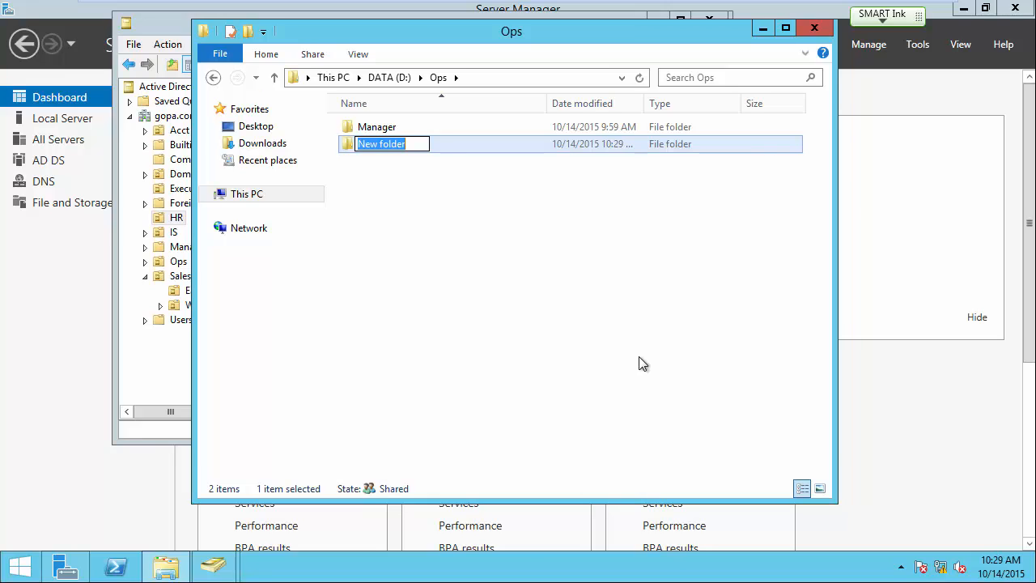
pyautogui.write('Proce')
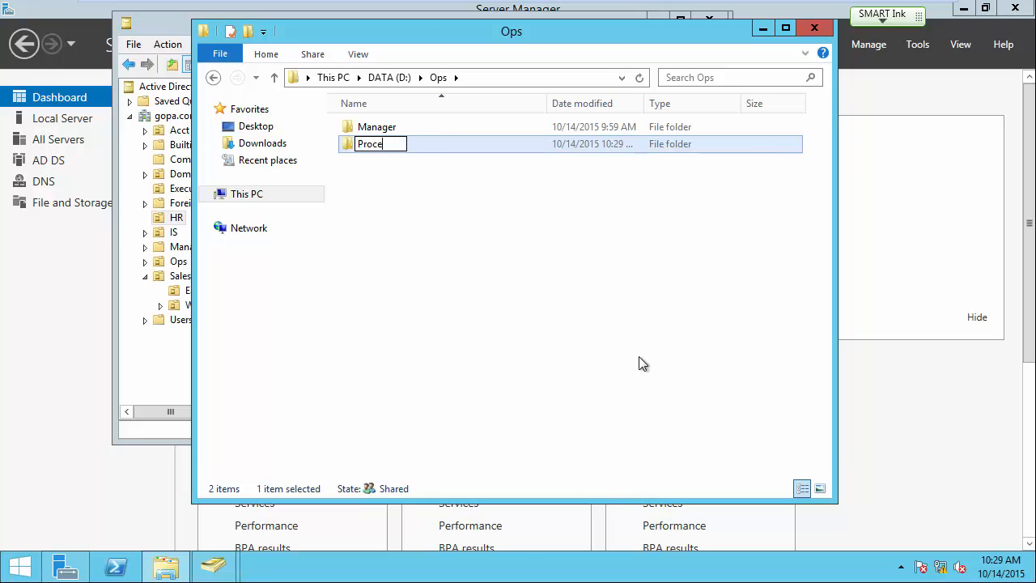
pyautogui.write('dures')
pyautogui.press('Return')
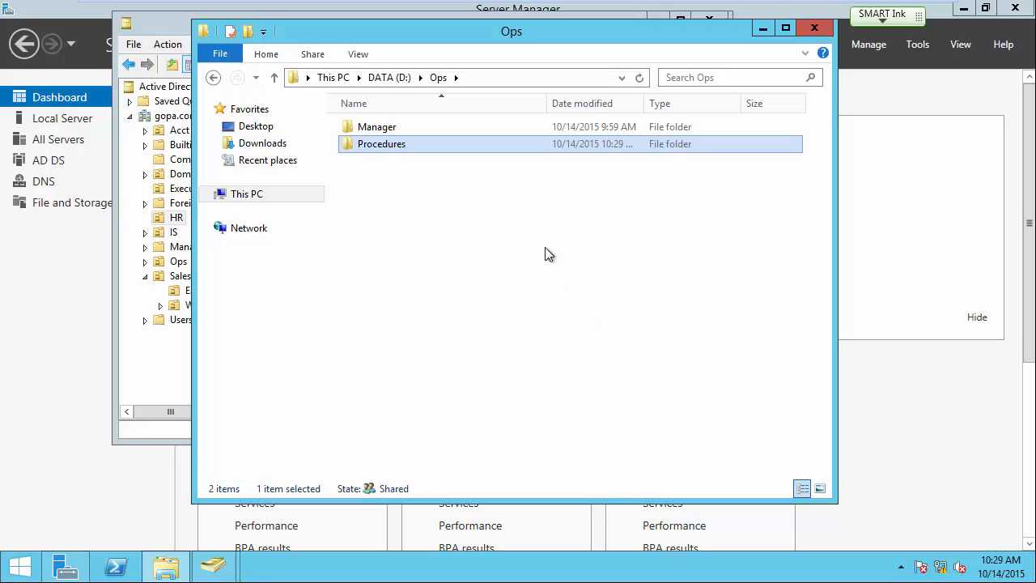
pyautogui.click(472, 227)
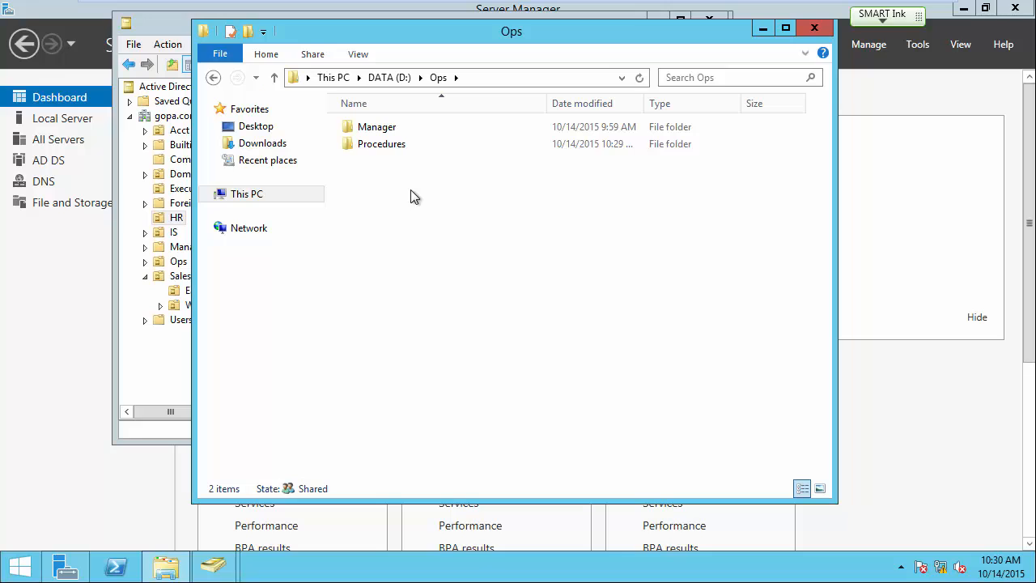
# Disable inheritance on Procedures, converting inherited permissions into explicit entries.
pyautogui.rightClick(382, 145)
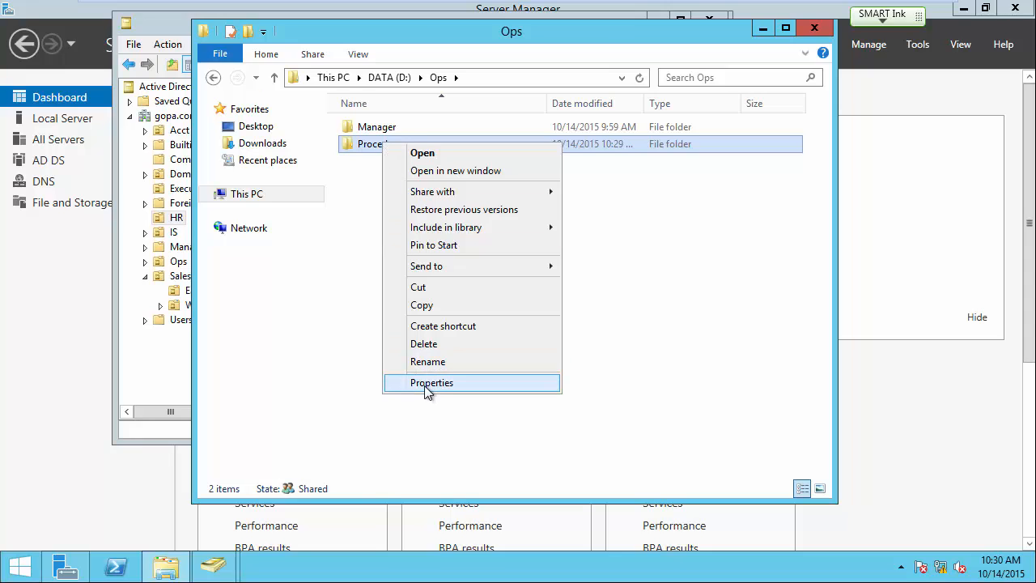
pyautogui.click(429, 384)
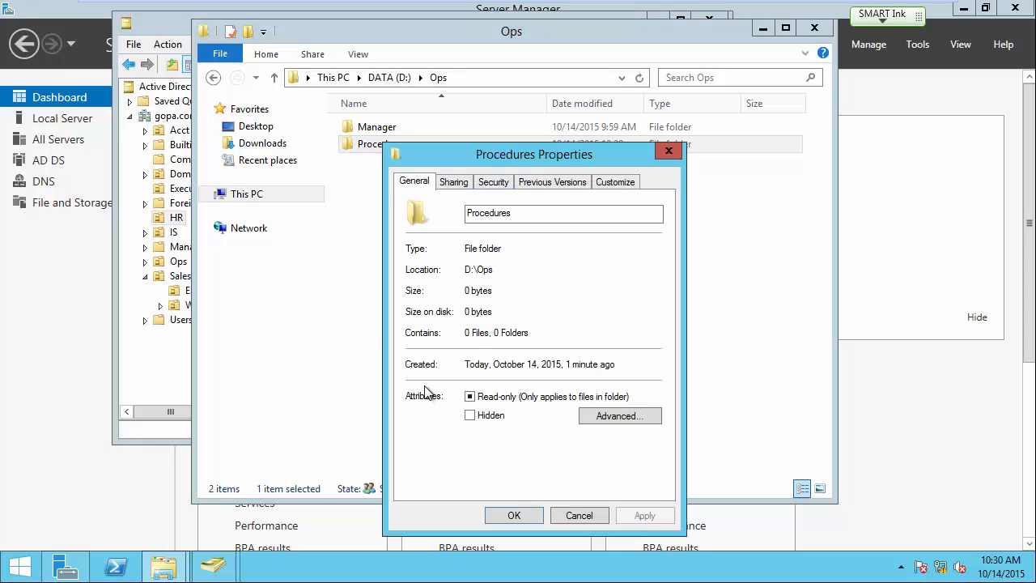
pyautogui.click(499, 184)
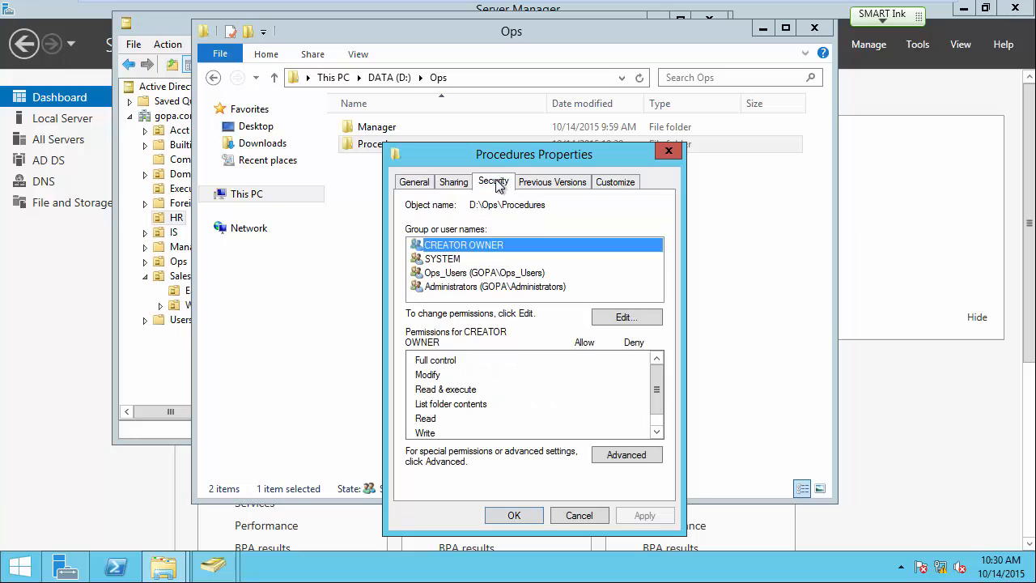
pyautogui.click(619, 455)
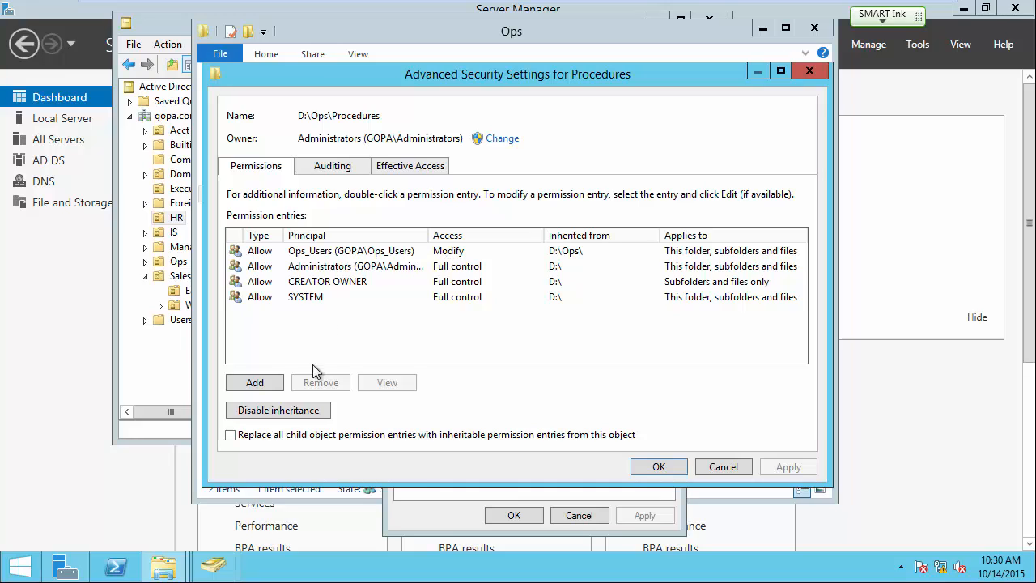
pyautogui.click(296, 412)
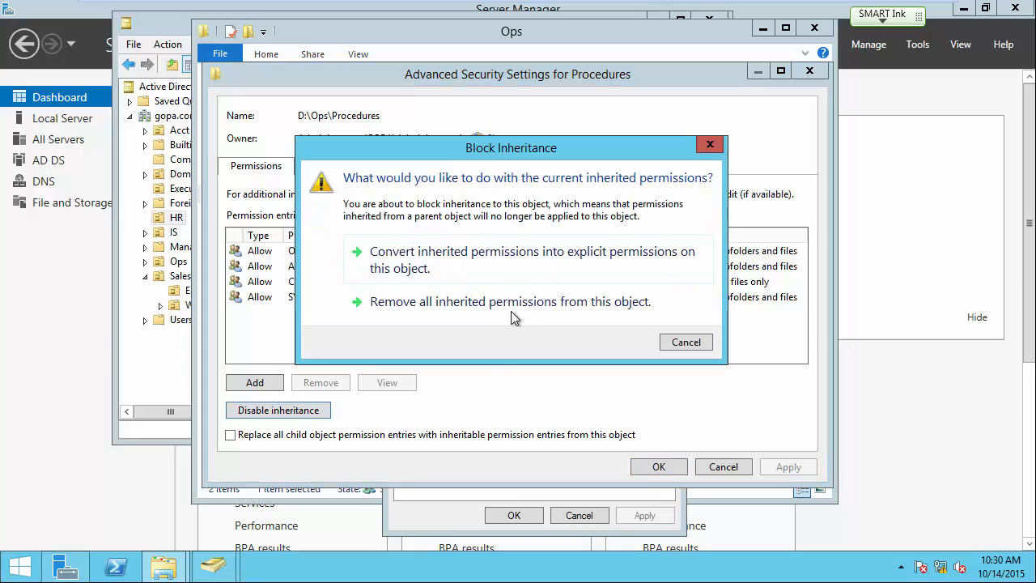
pyautogui.click(540, 256)
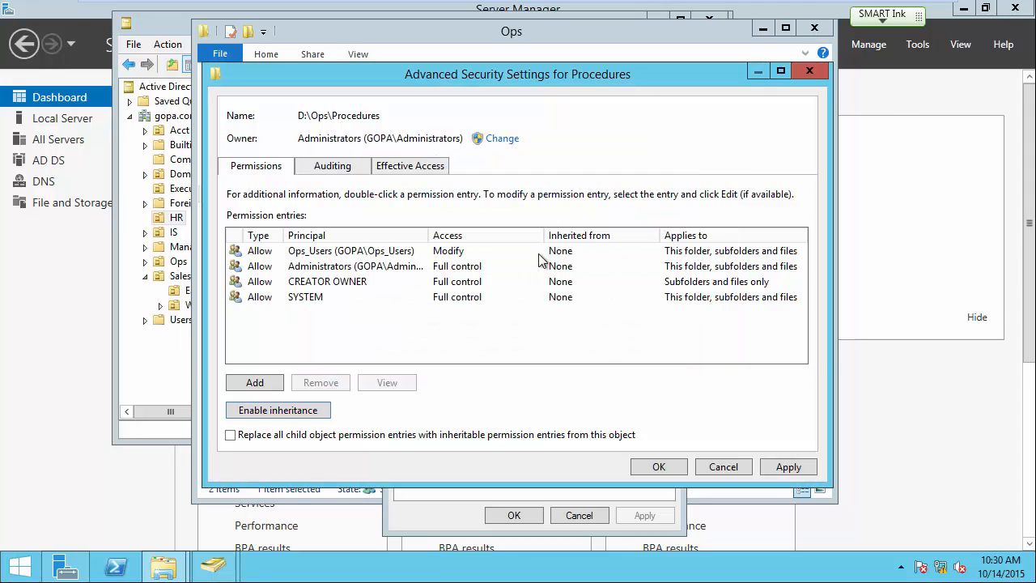
pyautogui.click(659, 467)
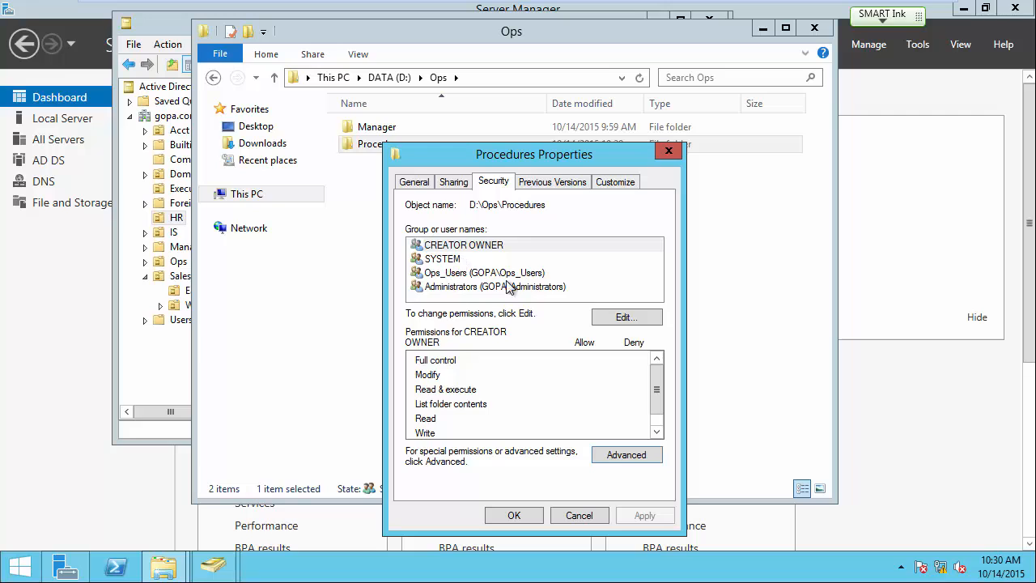
# Remove the Modify and Write permissions from Ops_Users on the Procedures folder.
pyautogui.click(619, 318)
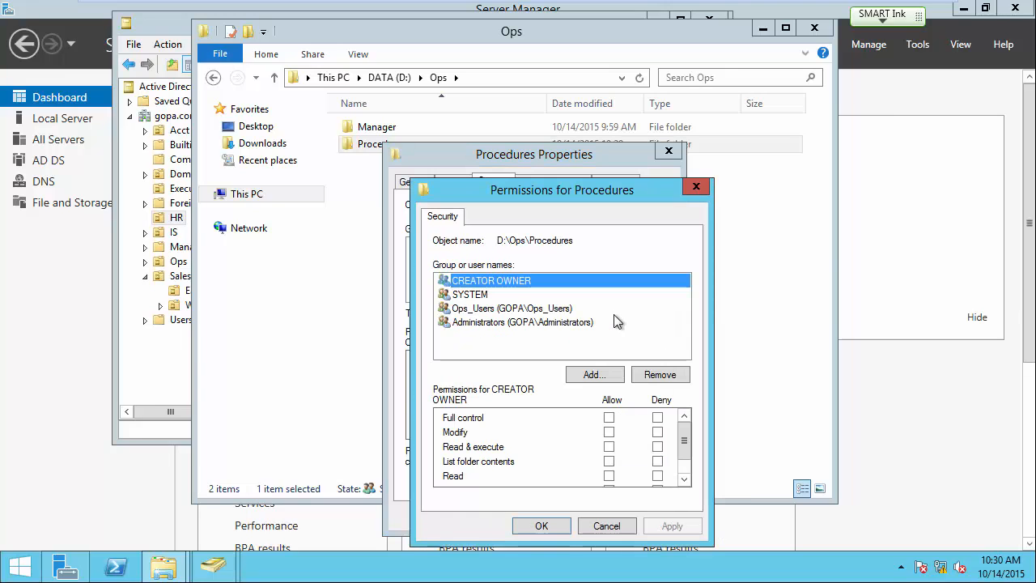
pyautogui.click(495, 311)
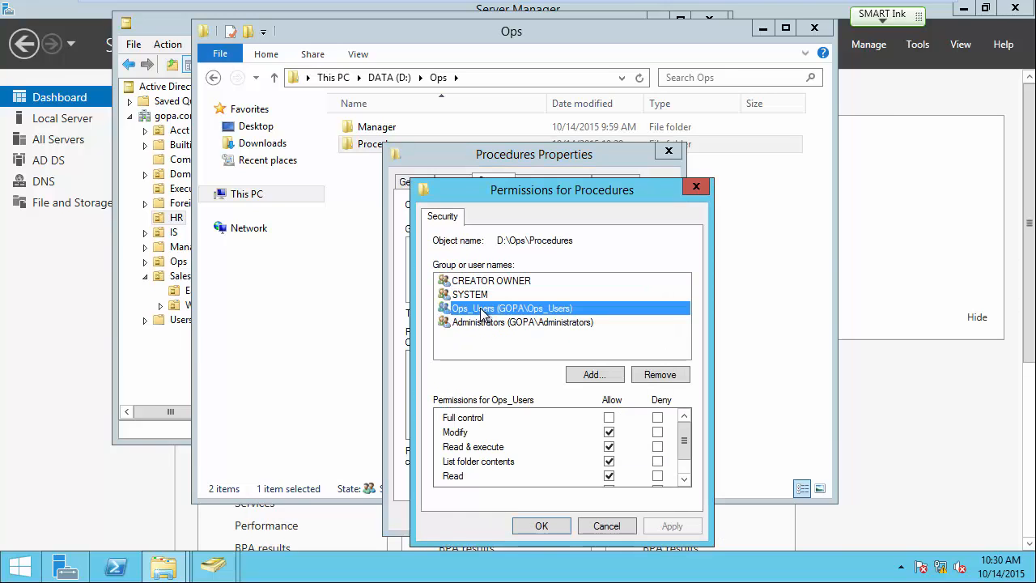
pyautogui.moveTo(580, 190); pyautogui.dragTo(654, 38)
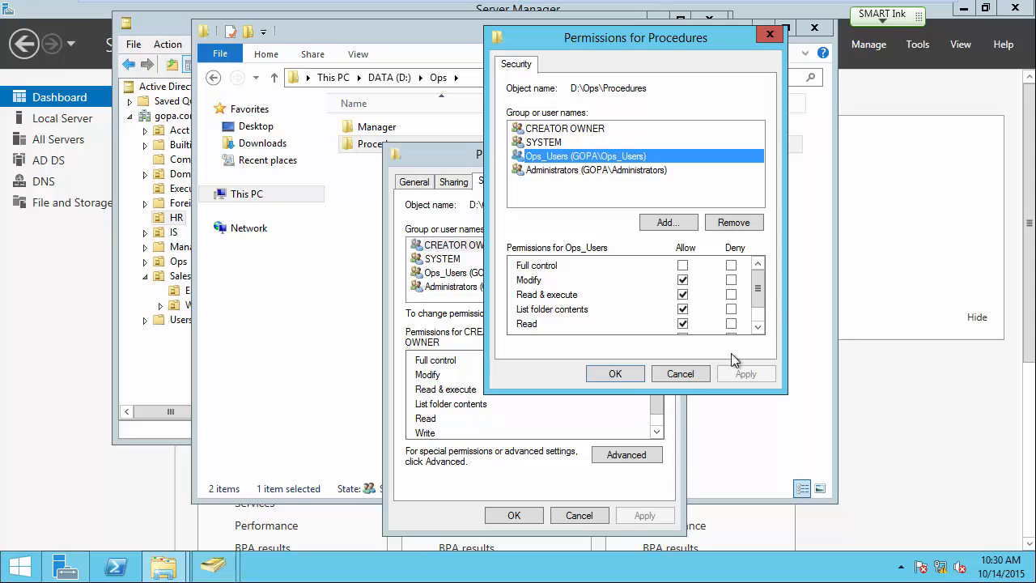
pyautogui.moveTo(758, 293); pyautogui.dragTo(757, 299)
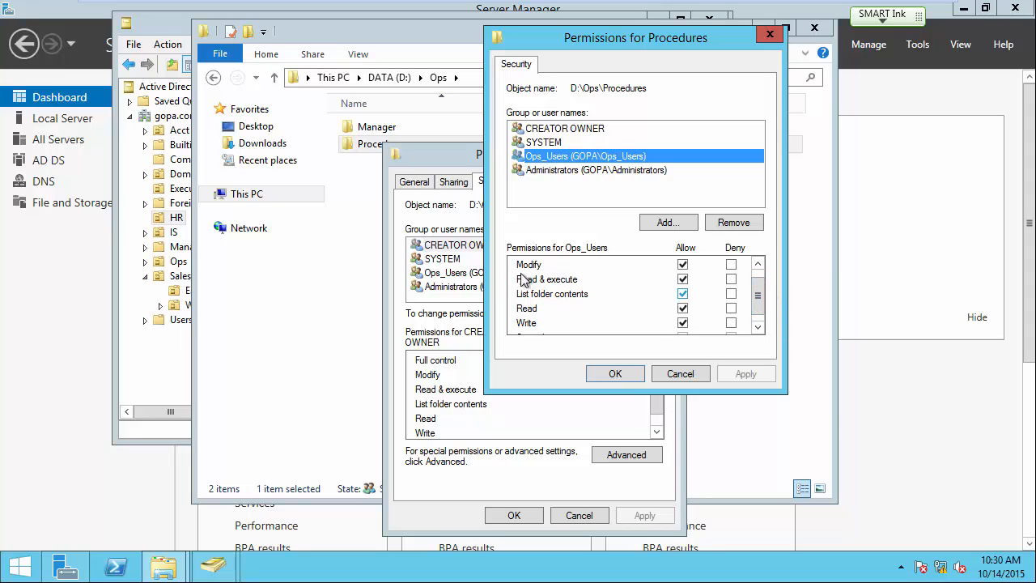
pyautogui.click(682, 265)
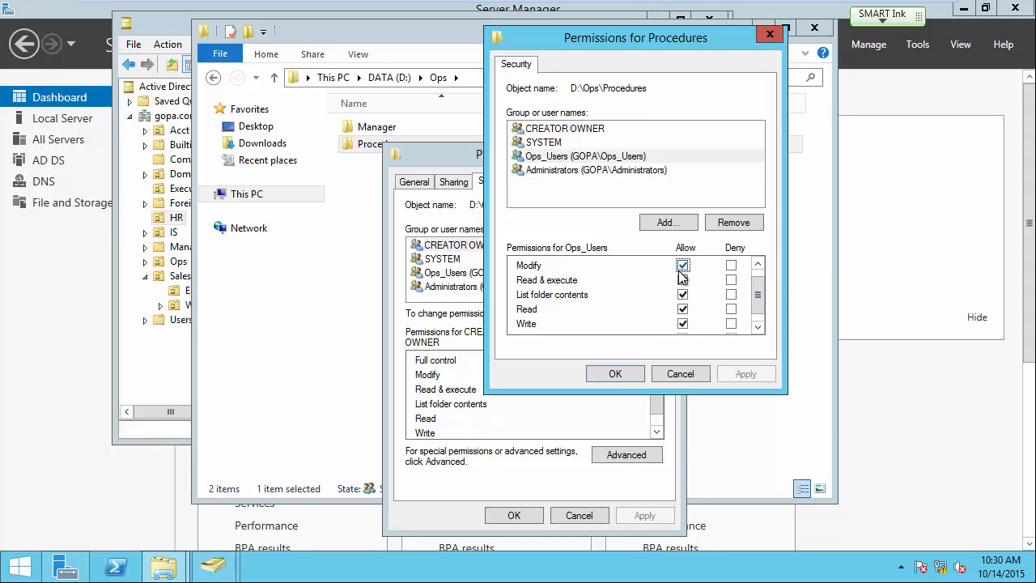
pyautogui.click(682, 322)
pyautogui.click(682, 323)
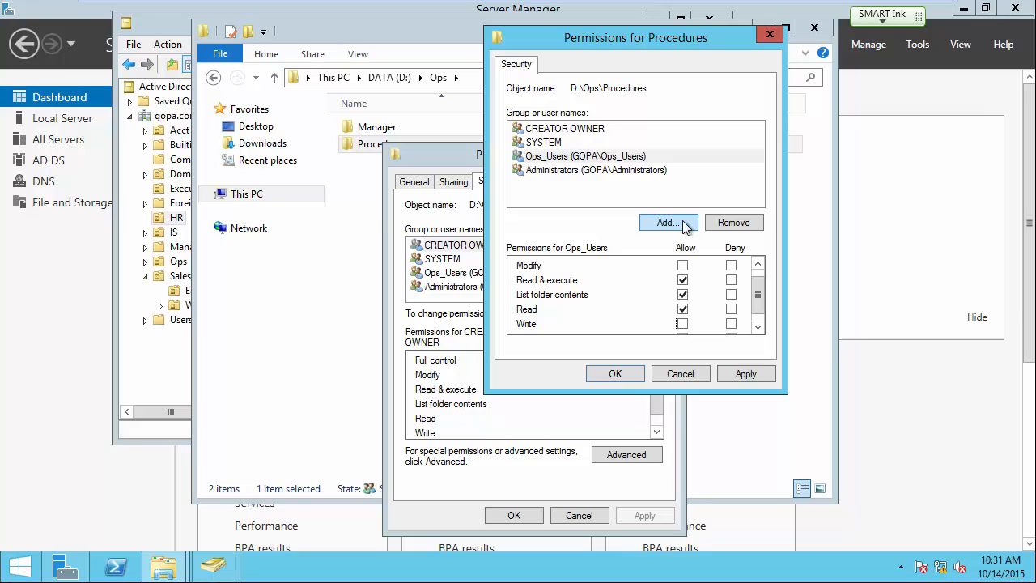
# Add Ops_Mgr to the Procedures permissions with Modify allowed, then apply and close properties.
pyautogui.click(666, 223)
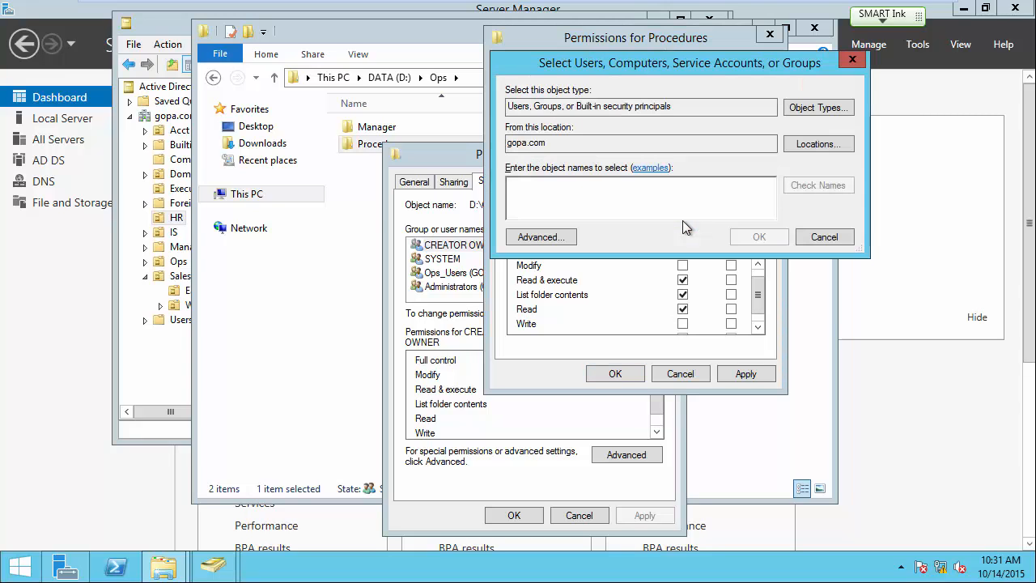
pyautogui.write('ops')
pyautogui.click(815, 186)
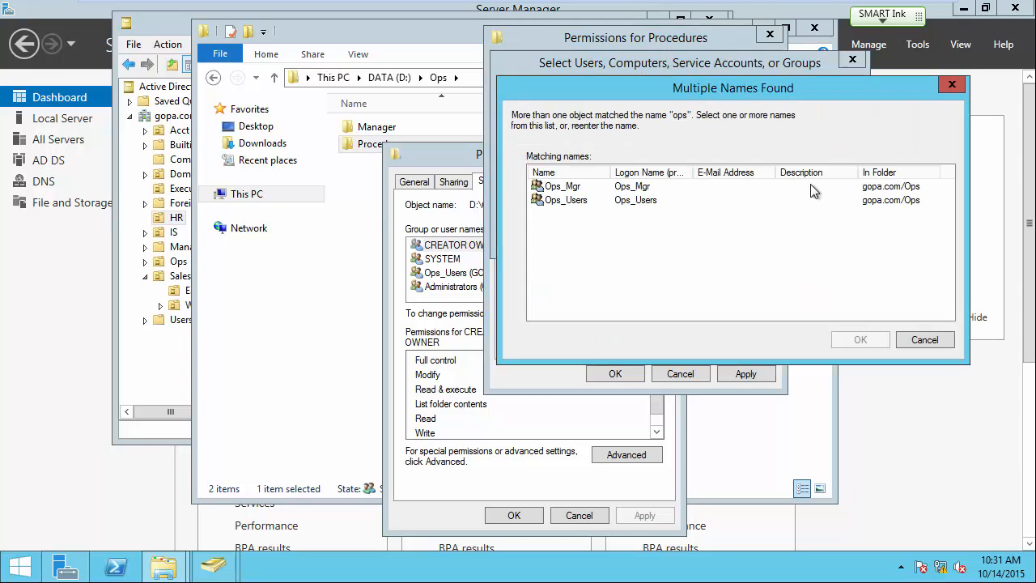
pyautogui.click(570, 187)
pyautogui.click(855, 340)
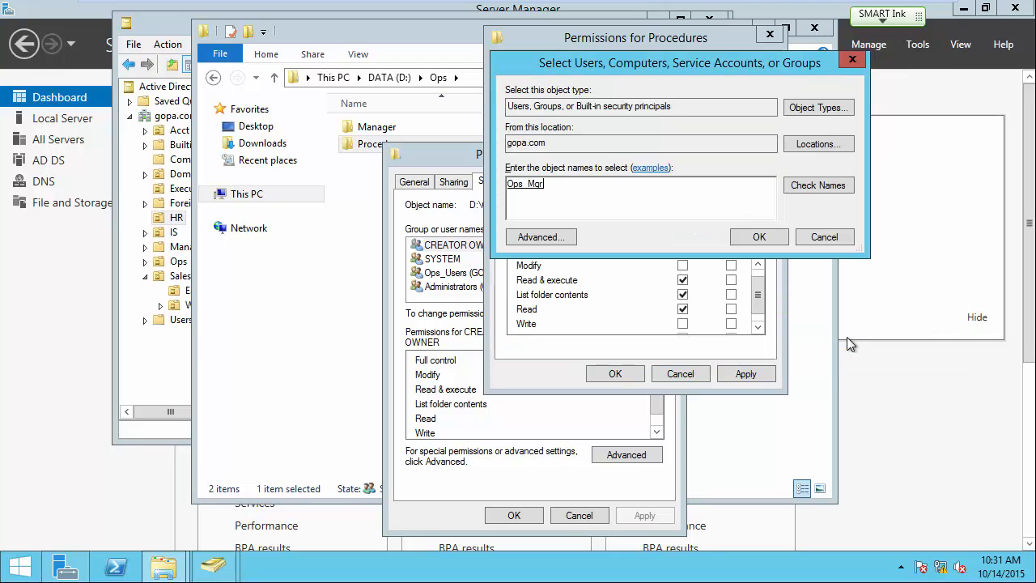
pyautogui.click(756, 235)
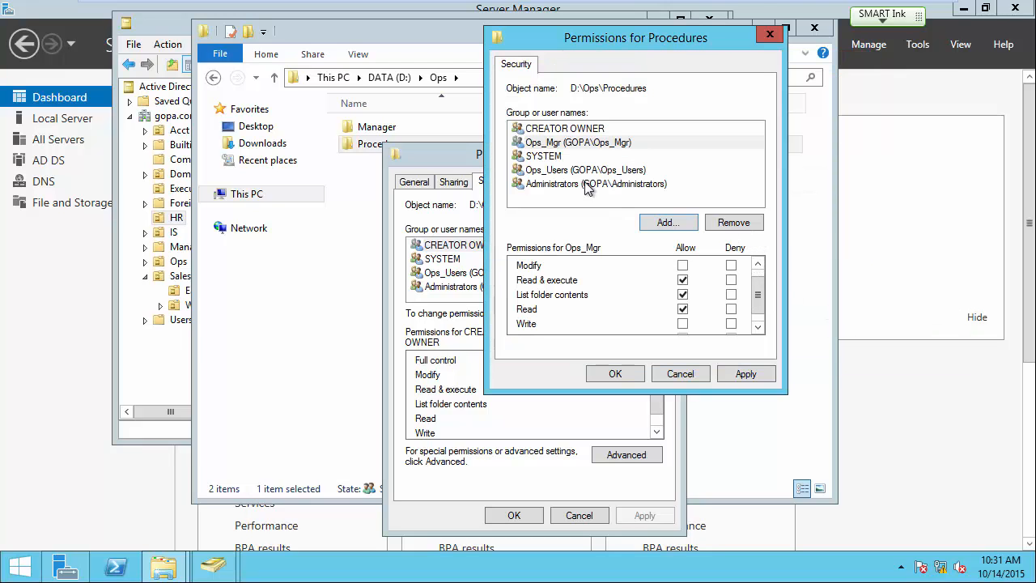
pyautogui.click(557, 146)
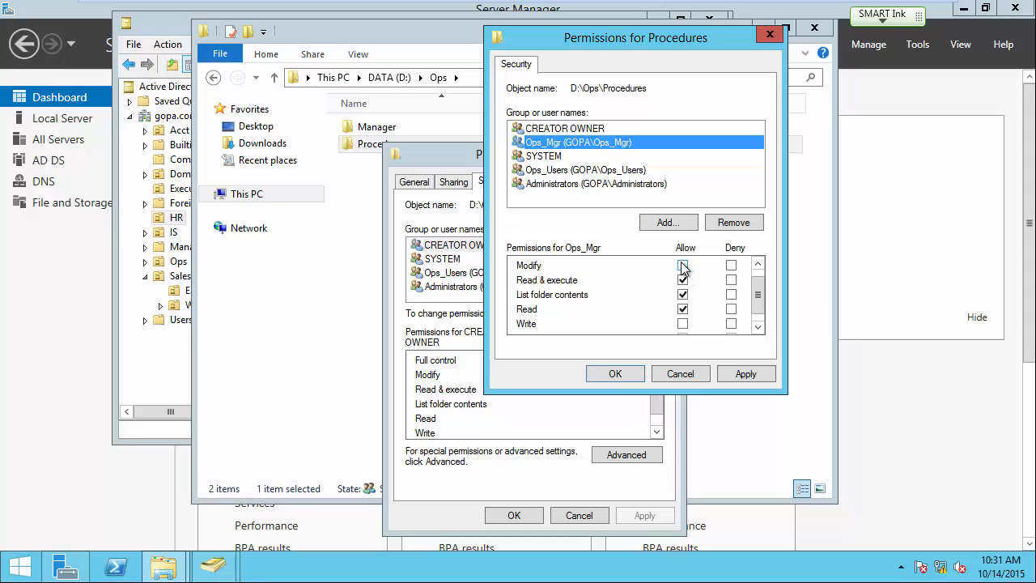
pyautogui.click(682, 266)
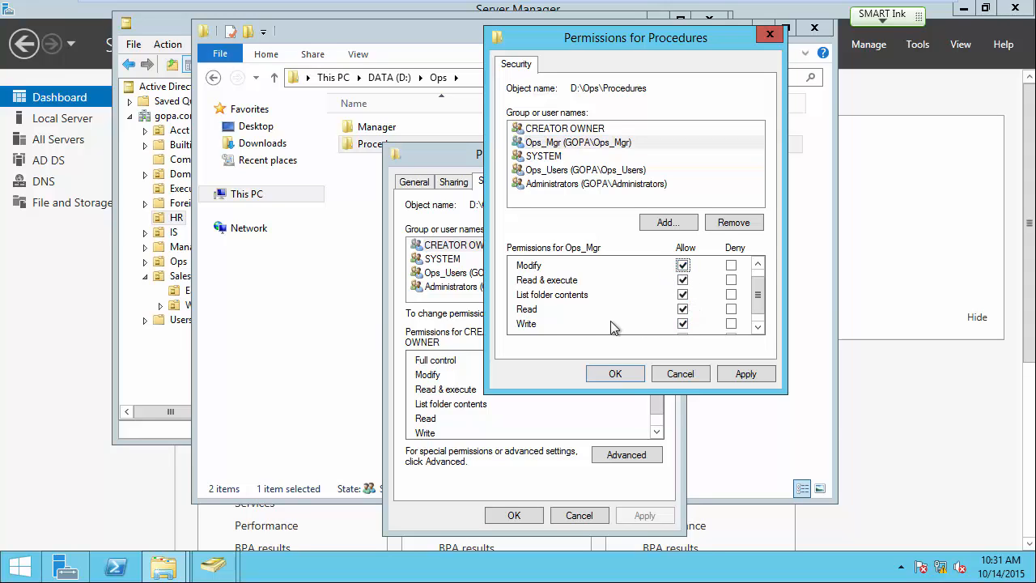
pyautogui.click(732, 373)
pyautogui.click(635, 374)
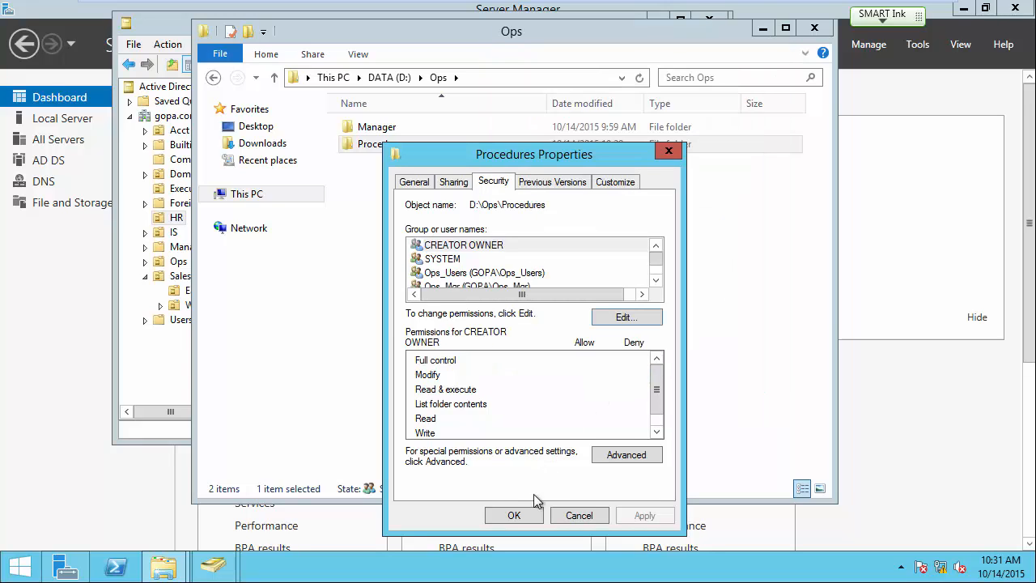
pyautogui.click(526, 516)
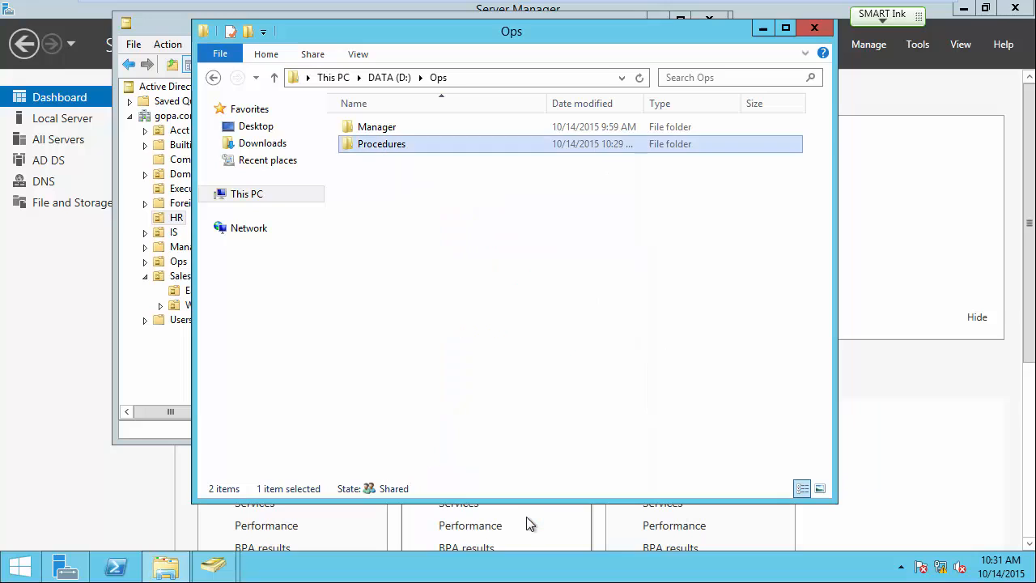
# Start a new user in the Ops OU, entering the first name and logon name.
pyautogui.click(170, 24)
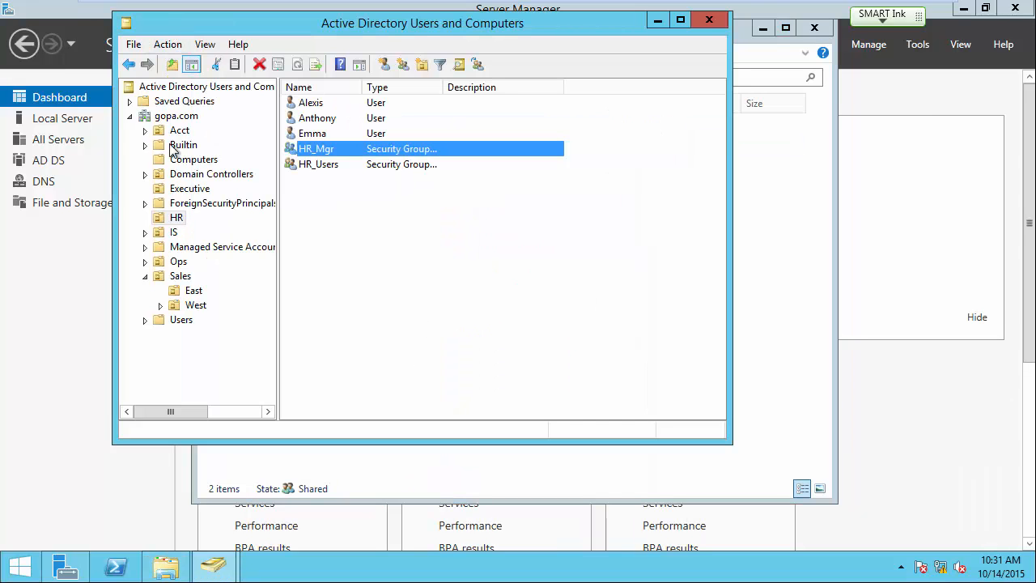
pyautogui.click(178, 263)
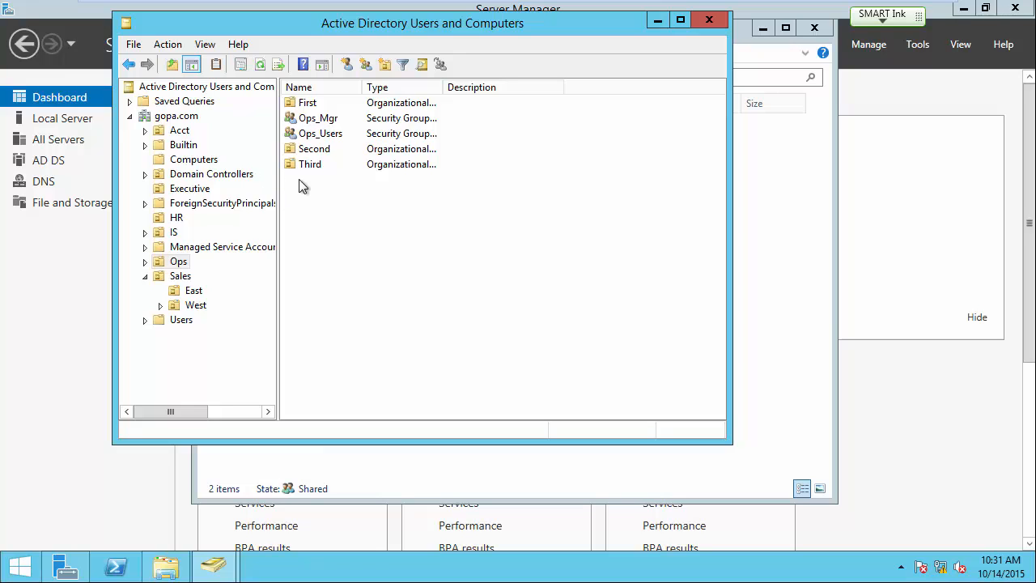
pyautogui.click(343, 62)
pyautogui.write('Sarah')
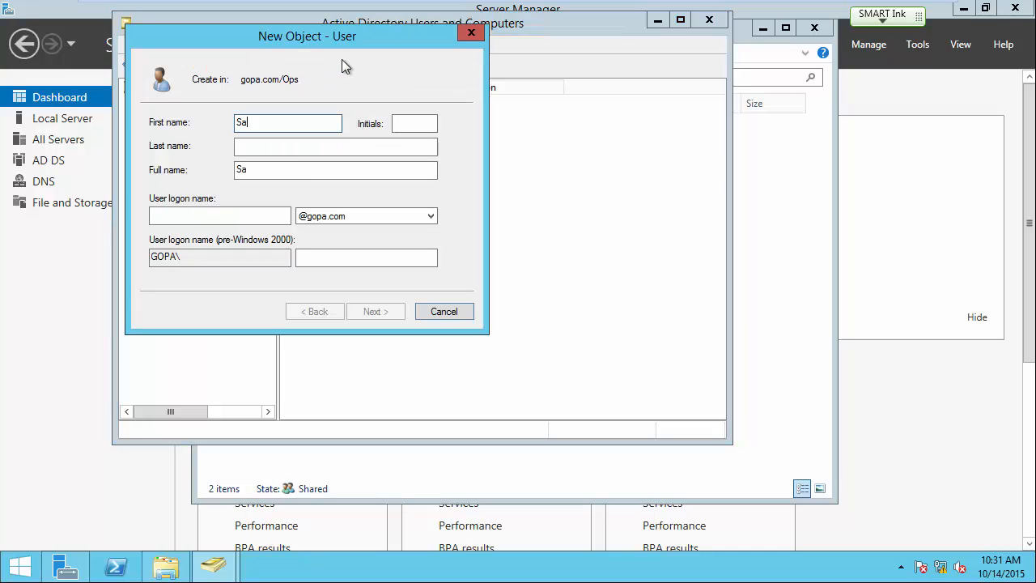
pyautogui.press('Tab')
pyautogui.press('Tab')
pyautogui.press('Tab')
pyautogui.press('Tab')
pyautogui.write('sarah')
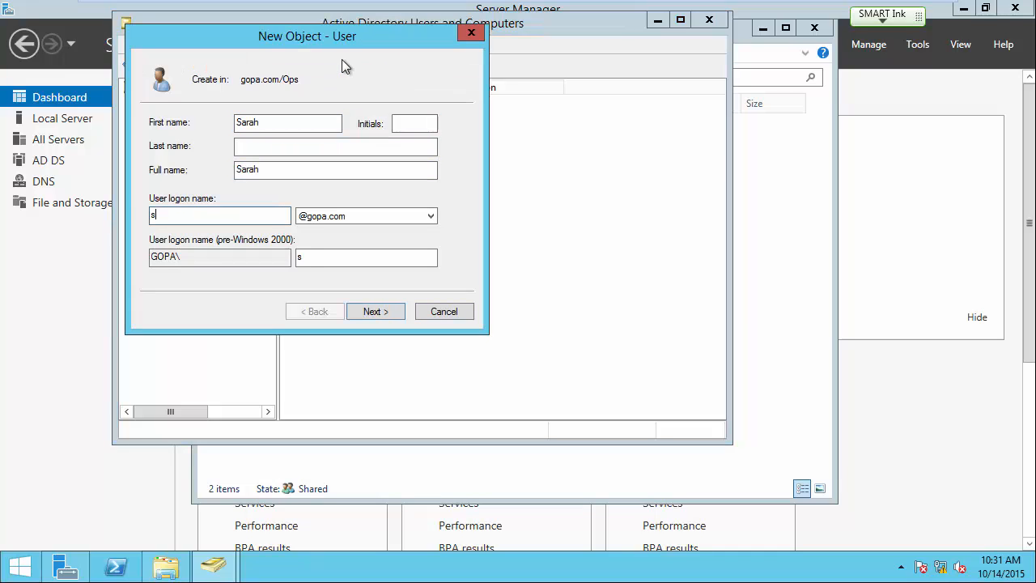
pyautogui.click(397, 308)
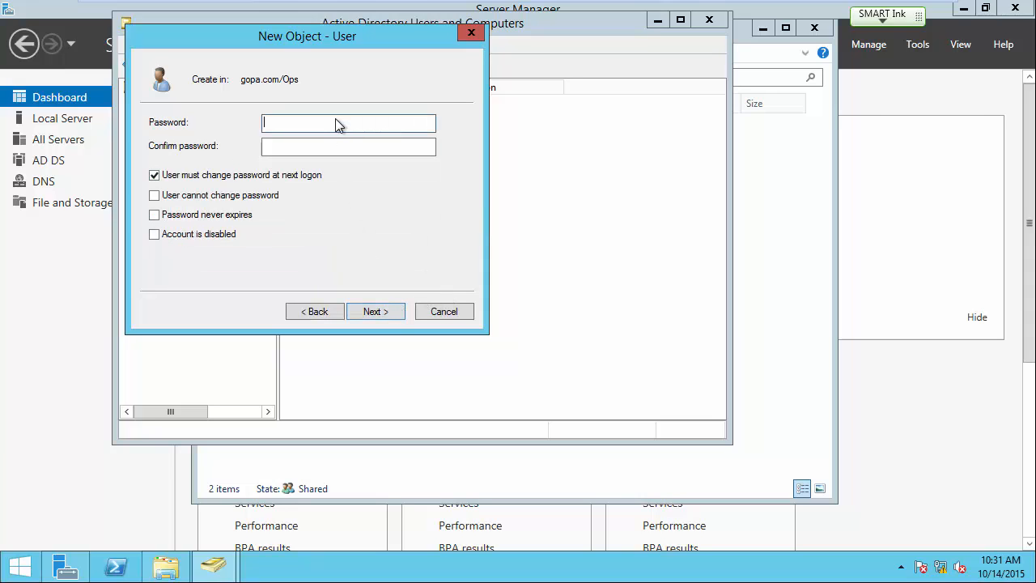
# Set the user's password, drop the change-at-next-logon requirement, and make it never expire.
pyautogui.write('*******')
pyautogui.press('BackSpace')
pyautogui.press('BackSpace')
pyautogui.press('BackSpace')
pyautogui.press('BackSpace')
pyautogui.press('BackSpace')
pyautogui.press('BackSpace')
pyautogui.press('BackSpace')
pyautogui.write('********')
pyautogui.press('Tab')
pyautogui.write('*******')
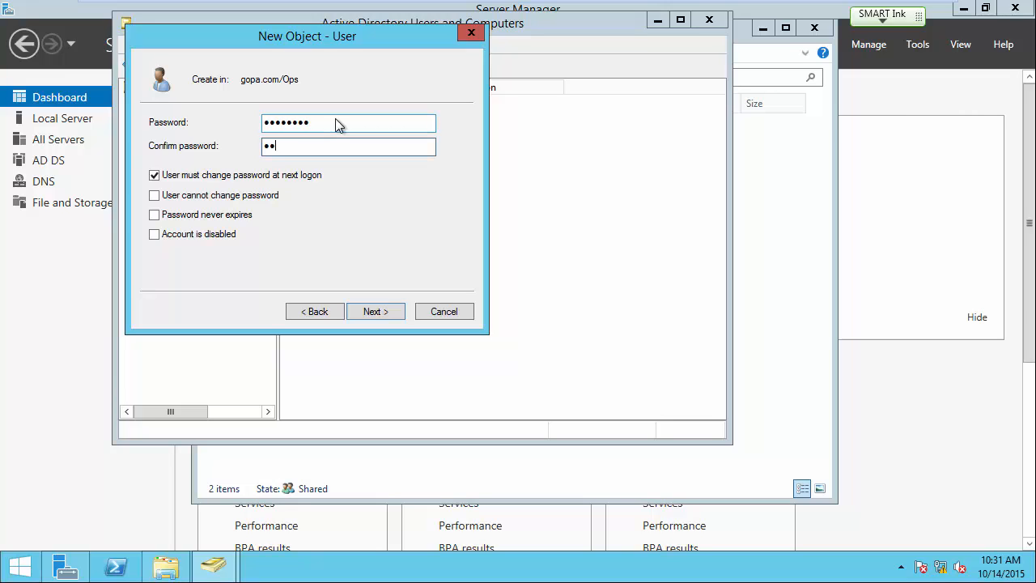
pyautogui.click(154, 174)
pyautogui.click(154, 214)
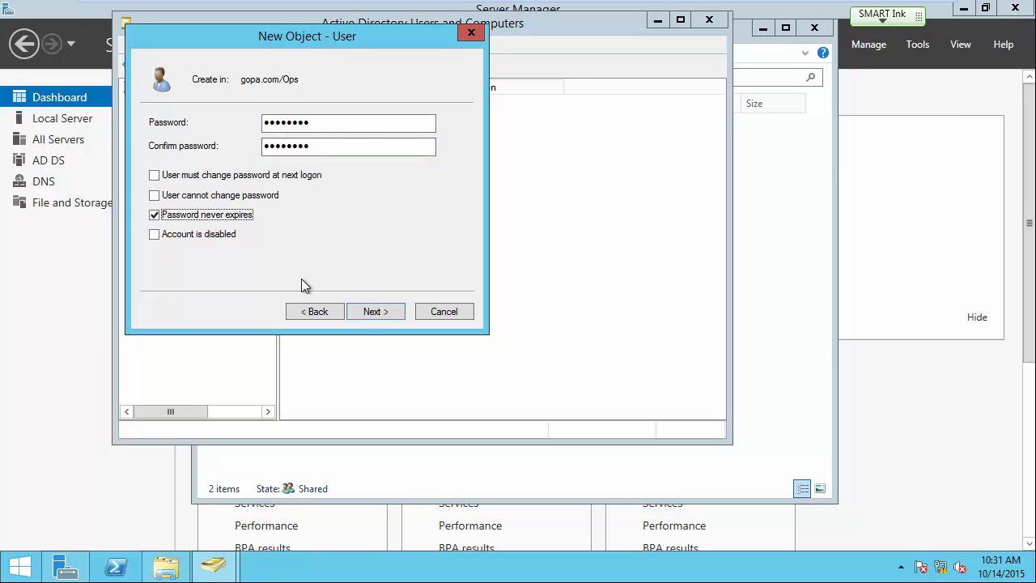
pyautogui.click(363, 314)
pyautogui.click(382, 315)
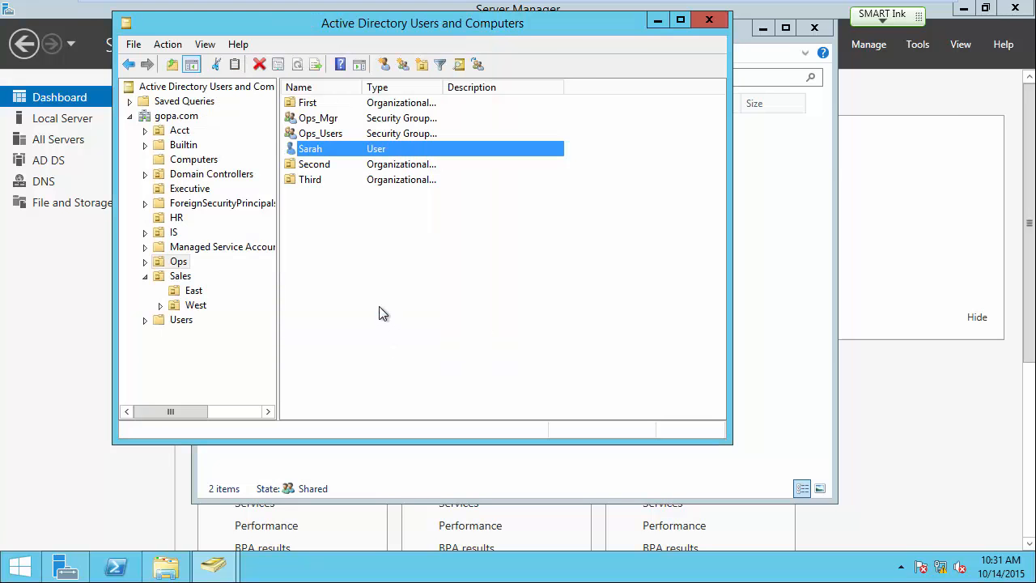
# Add the new user to both the Ops_Mgr and Ops_Users groups.
pyautogui.rightClick(318, 152)
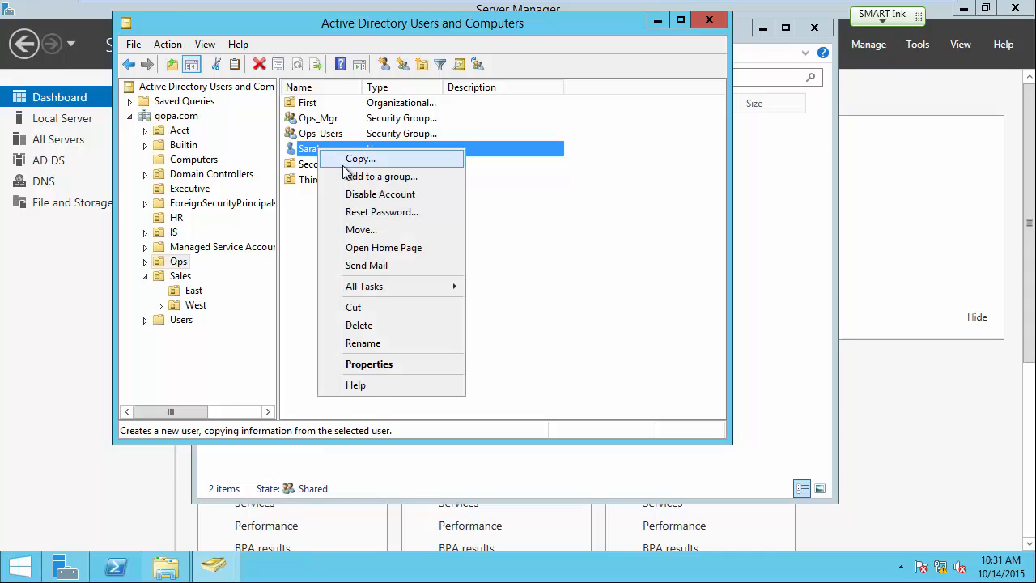
pyautogui.click(348, 173)
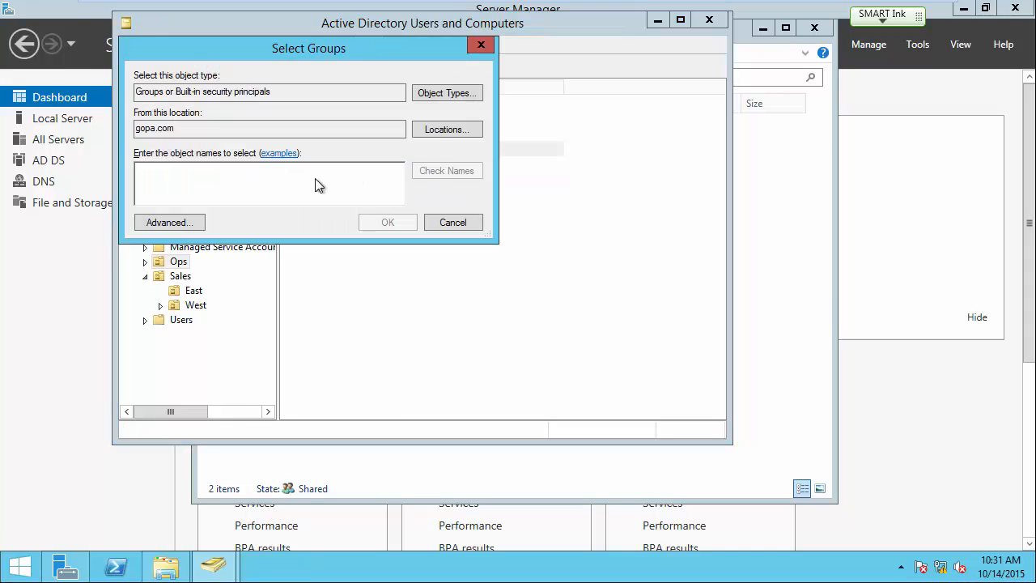
pyautogui.write('ops')
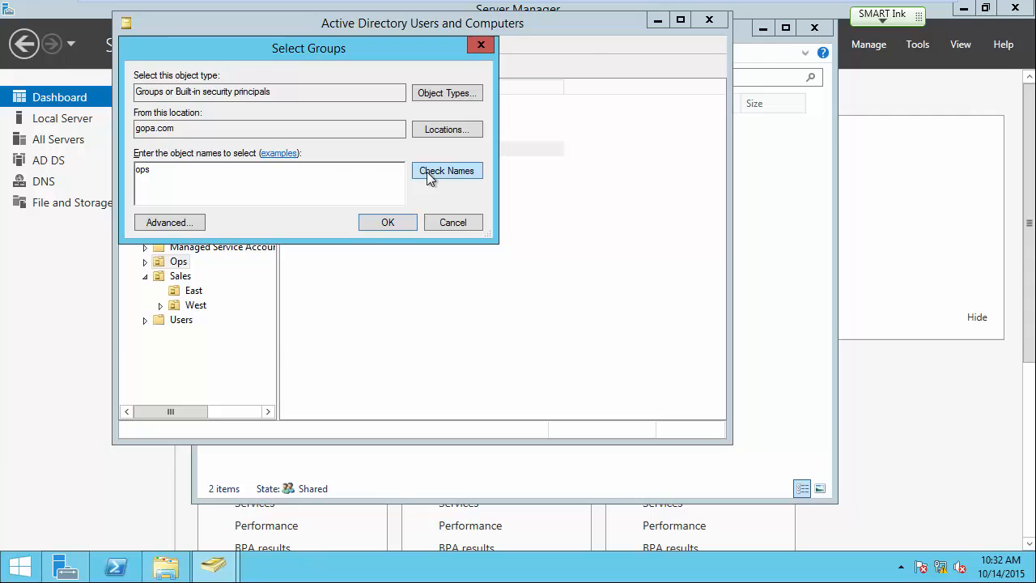
pyautogui.click(426, 171)
pyautogui.click(209, 173)
pyautogui.click(206, 186)
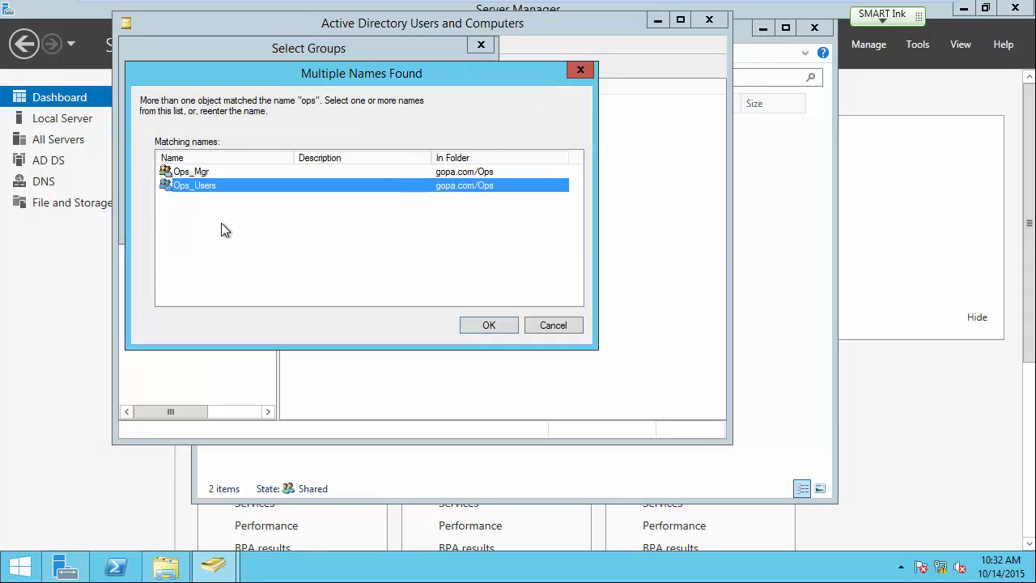
pyautogui.keyDown('ctrl'); pyautogui.click(199, 173); pyautogui.keyUp('ctrl')
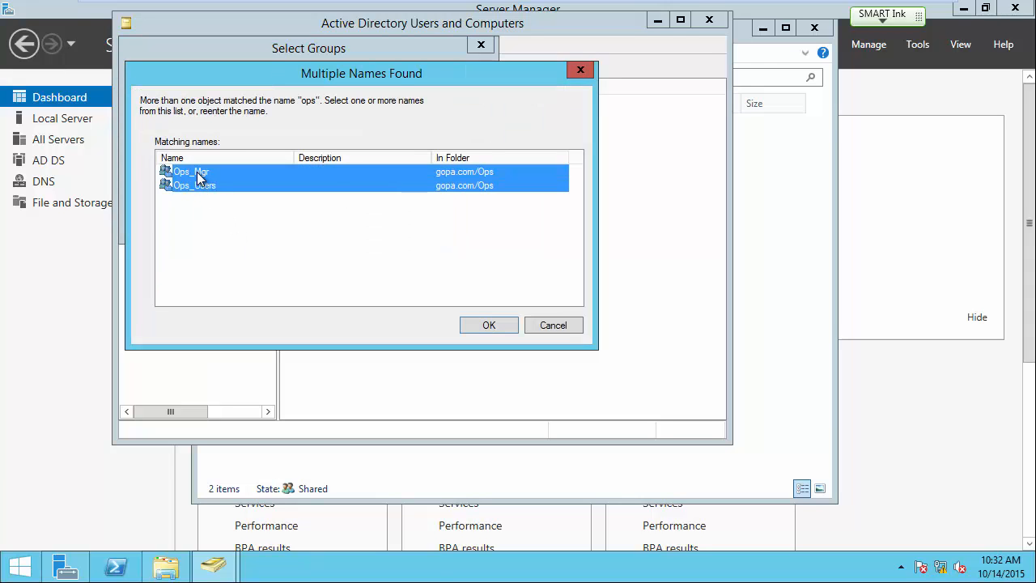
pyautogui.click(478, 326)
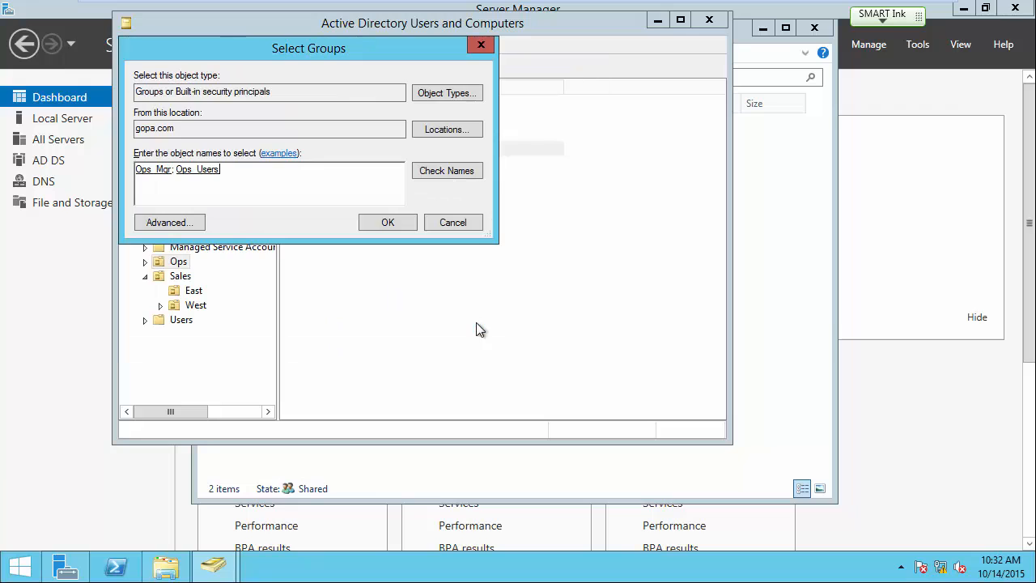
pyautogui.click(395, 225)
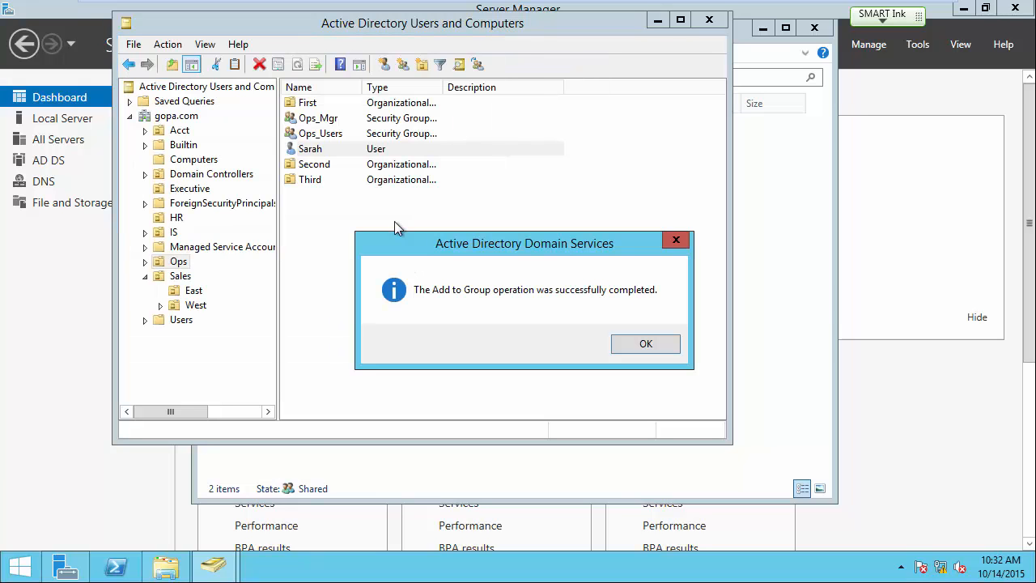
pyautogui.click(646, 344)
# Open the empty First sub-unit under Ops and bring up its context menu.
pyautogui.click(405, 294)
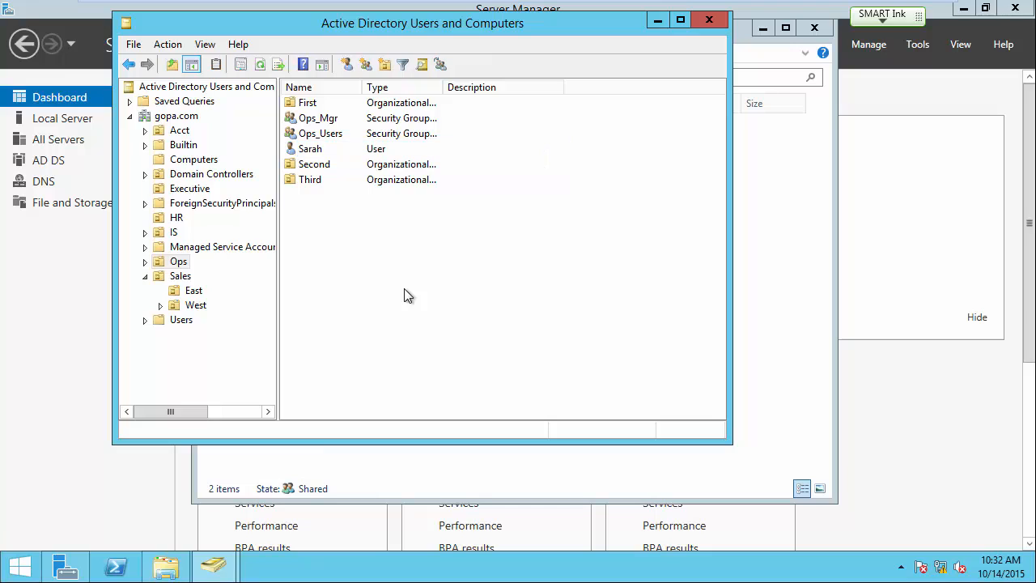
pyautogui.doubleClick(314, 106)
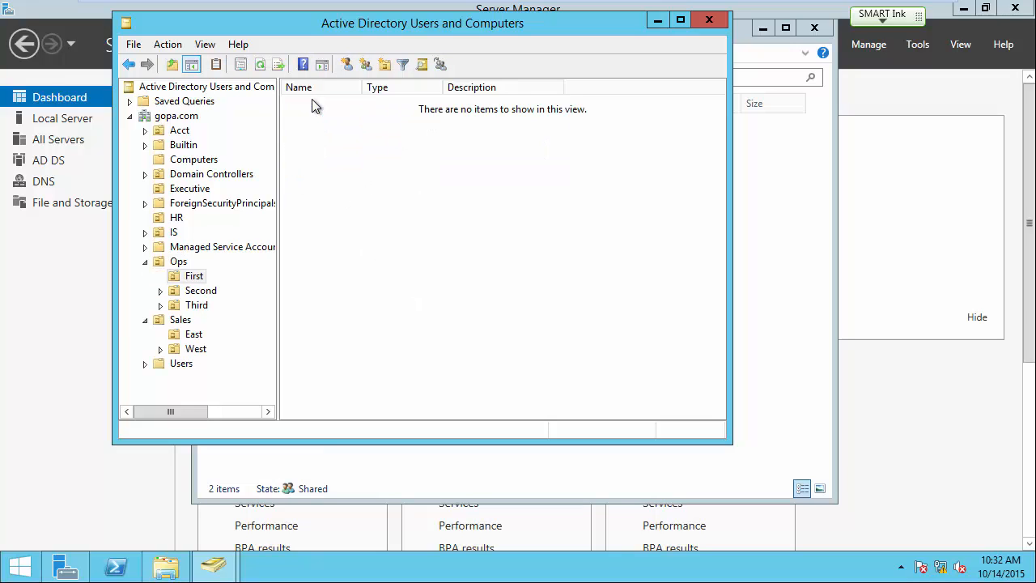
pyautogui.rightClick(363, 171)
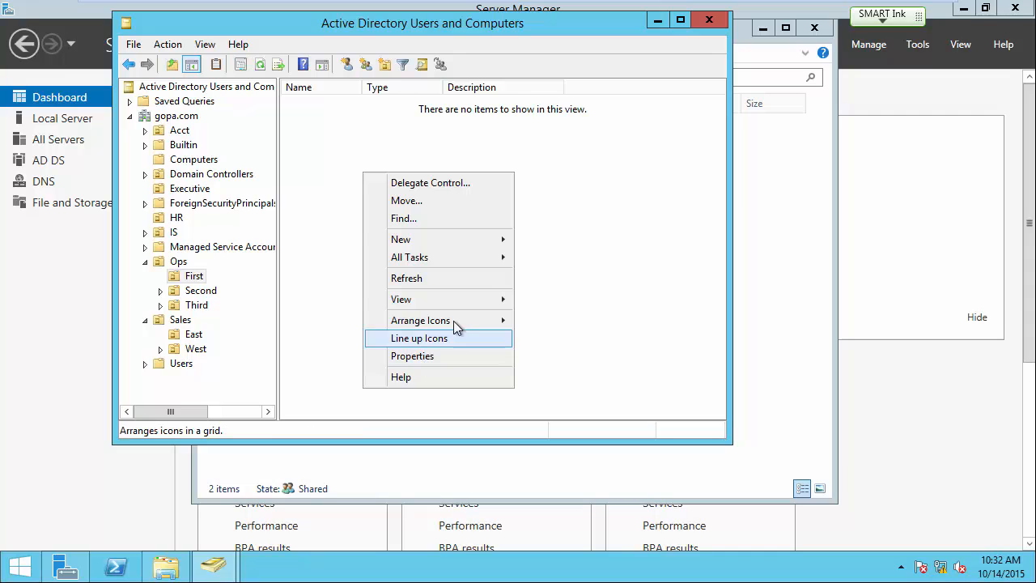
# Create a new user in the First OU with a password that never expires.
pyautogui.moveTo(495, 241)
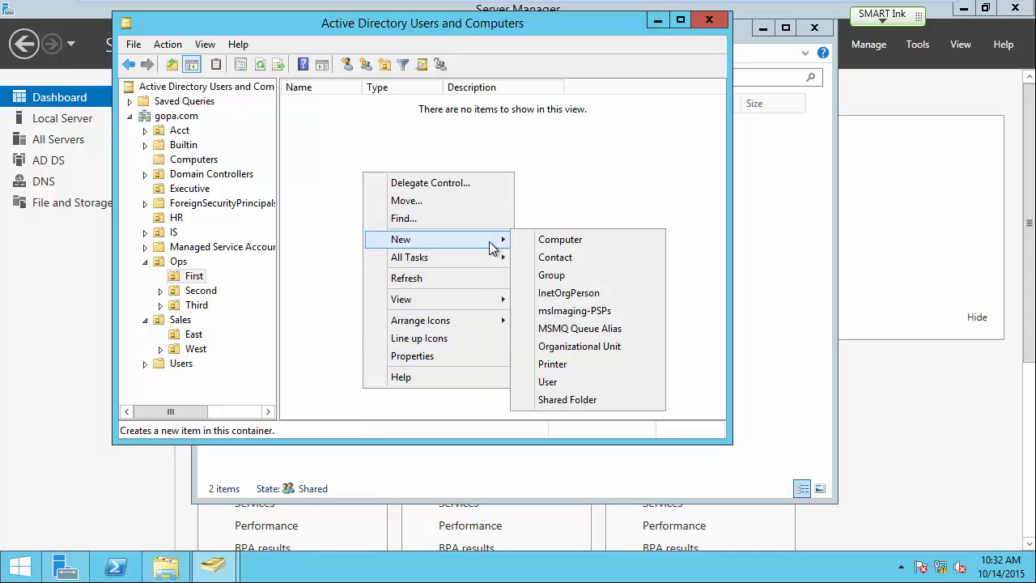
pyautogui.click(569, 385)
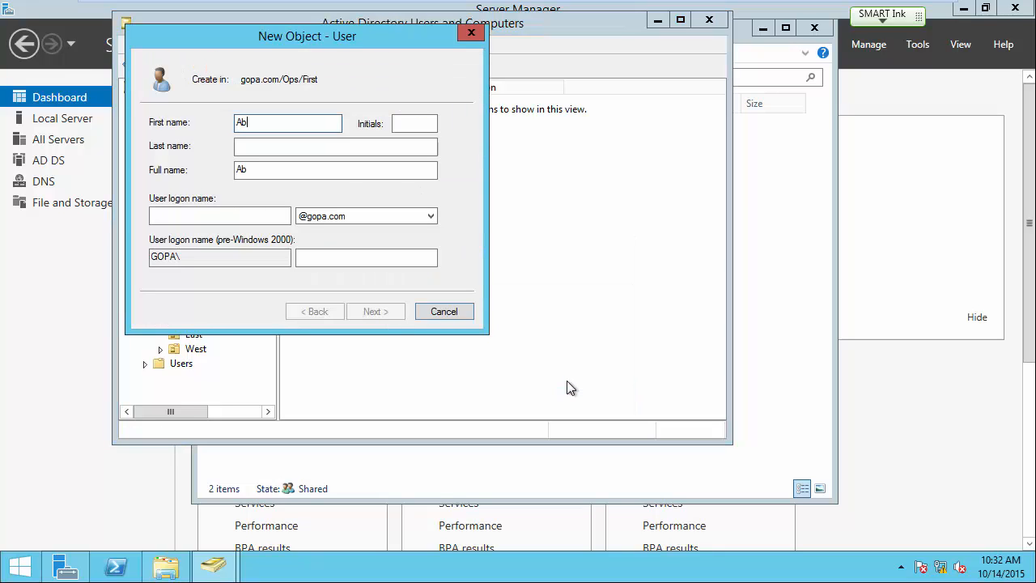
pyautogui.write('Abigail')
pyautogui.press('Tab')
pyautogui.press('Tab')
pyautogui.press('Tab')
pyautogui.press('Tab')
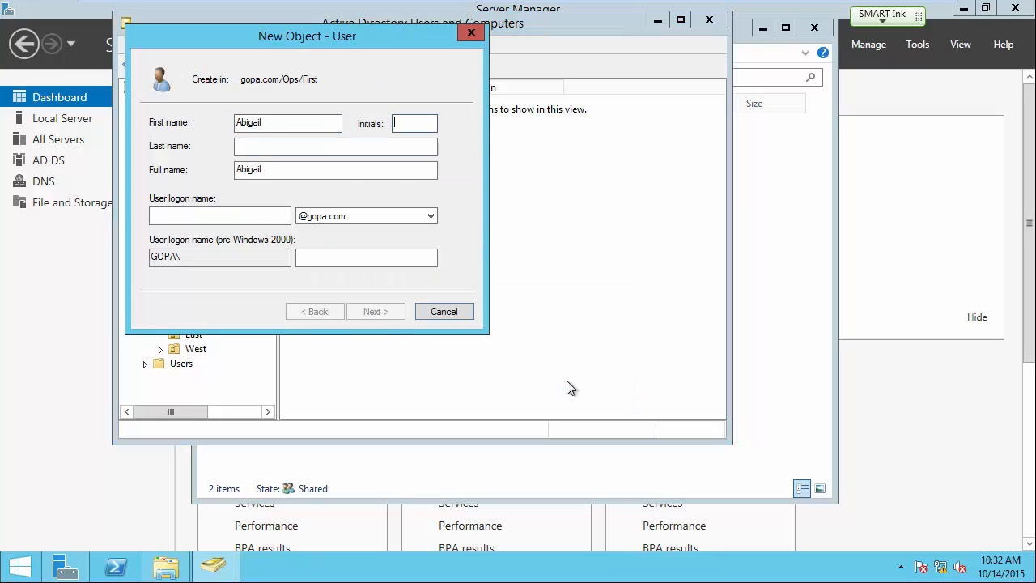
pyautogui.write('a')
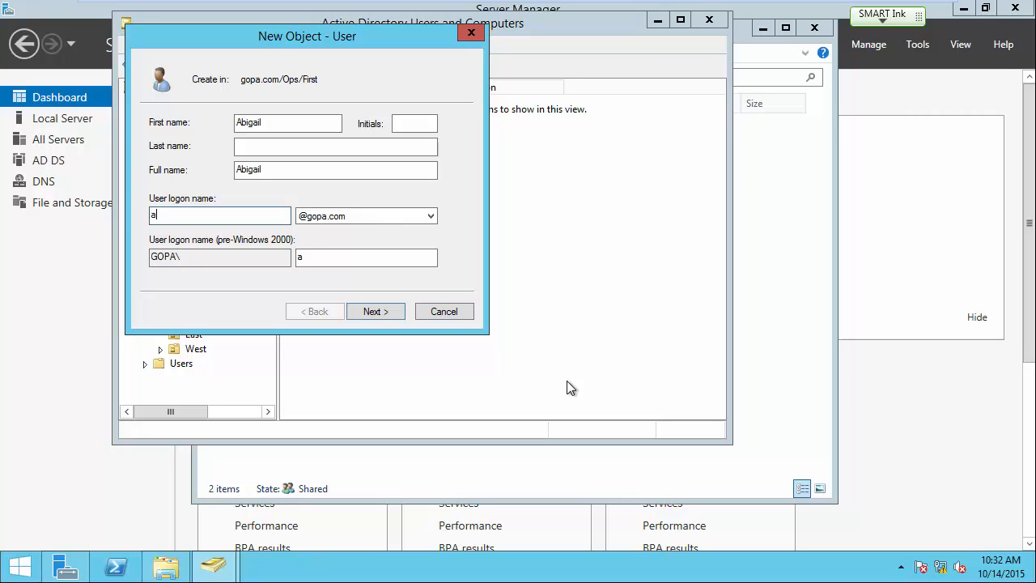
pyautogui.write('bigail')
pyautogui.click(375, 312)
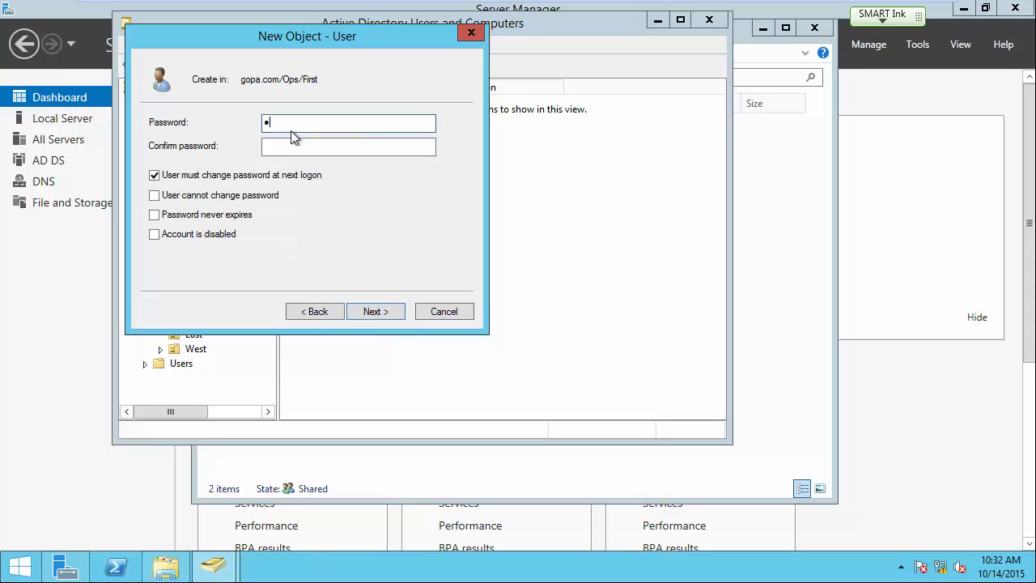
pyautogui.write('Password1')
pyautogui.press('Tab')
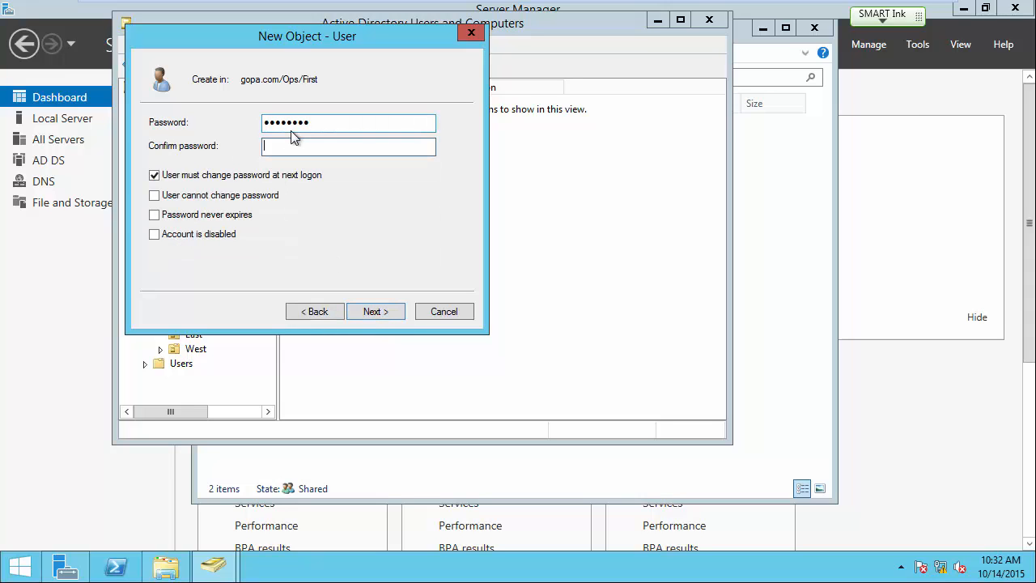
pyautogui.write('Pass')
pyautogui.click(154, 174)
pyautogui.click(154, 214)
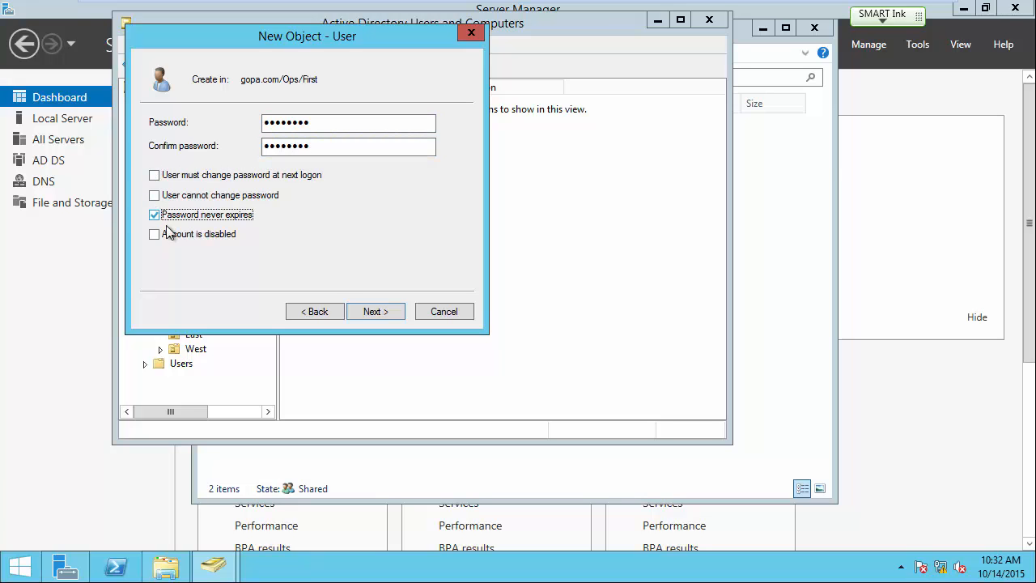
pyautogui.click(370, 312)
pyautogui.click(369, 315)
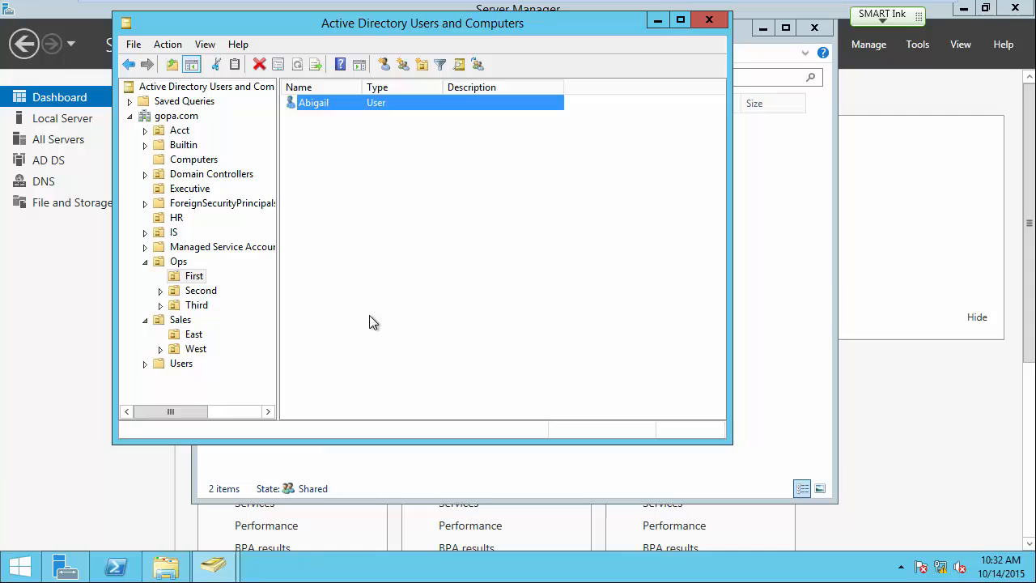
# Add the new First OU user to the Ops_Users group.
pyautogui.rightClick(322, 104)
pyautogui.click(356, 138)
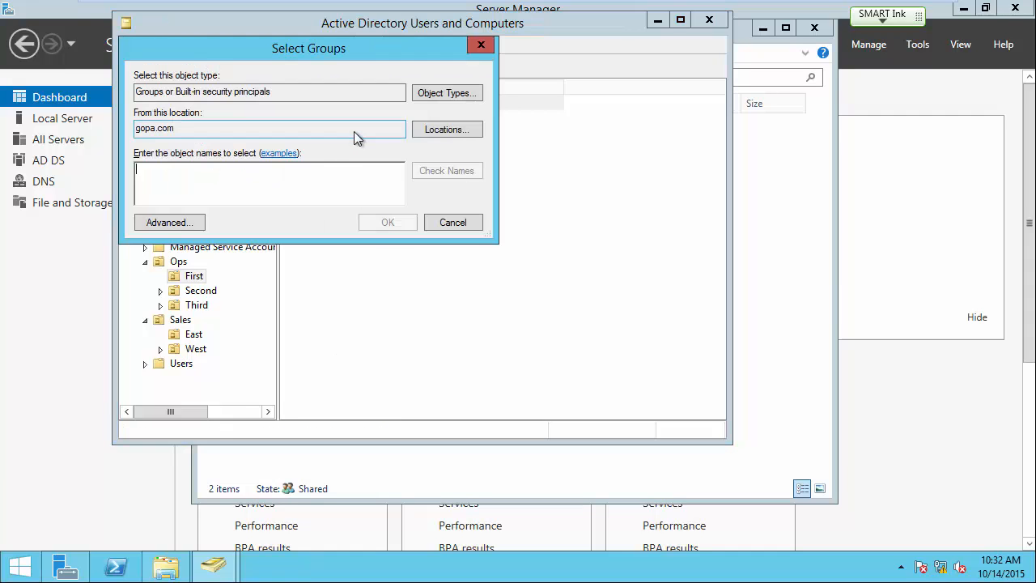
pyautogui.write('op')
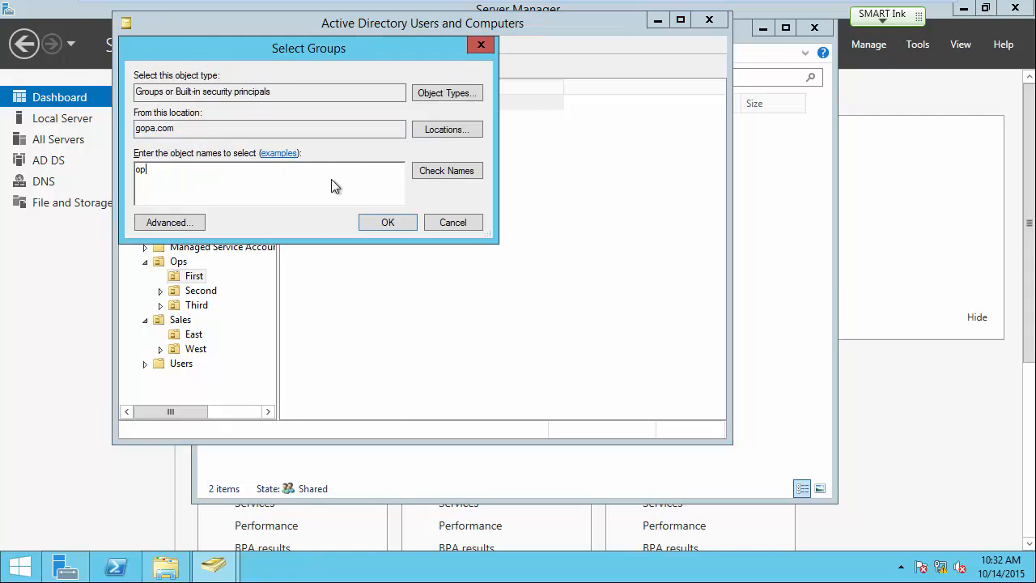
pyautogui.click(430, 171)
pyautogui.click(203, 187)
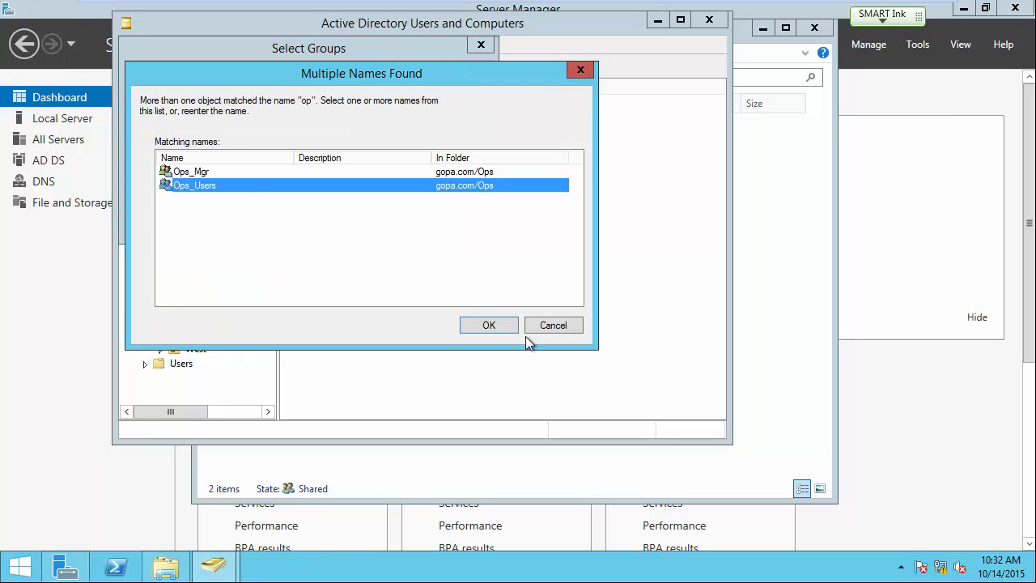
pyautogui.click(496, 324)
pyautogui.click(391, 223)
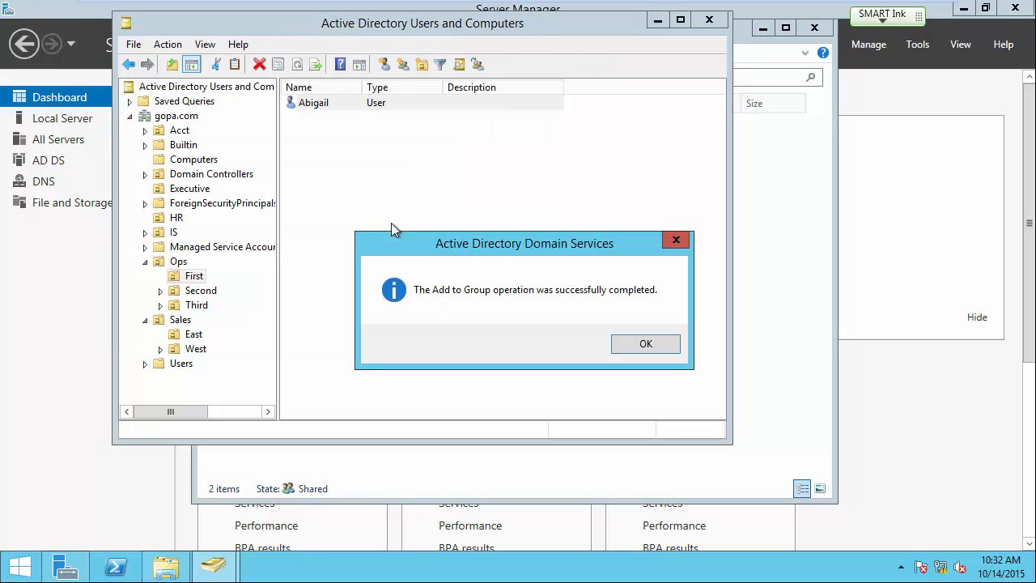
pyautogui.click(643, 344)
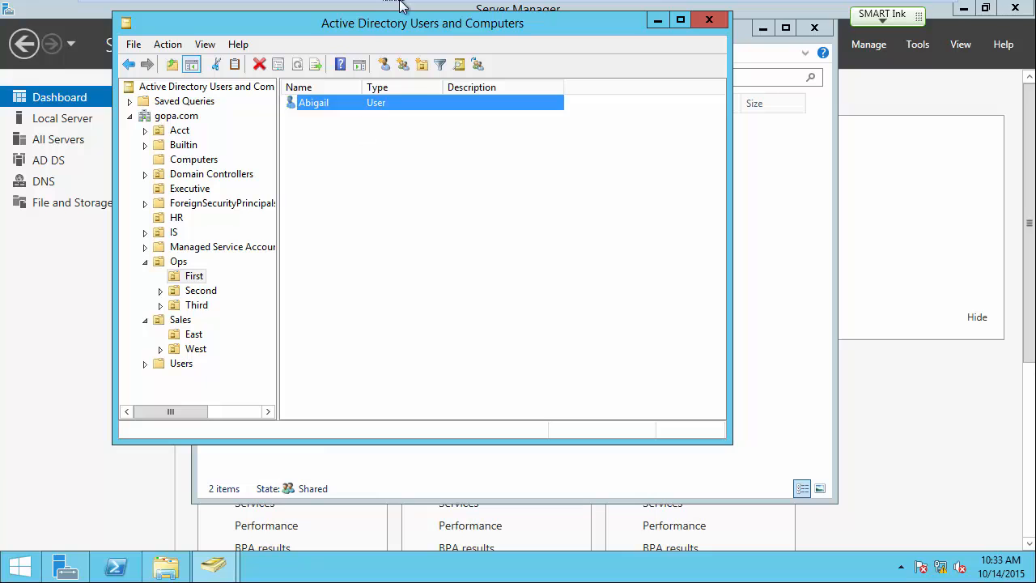
pyautogui.moveTo(402, 29)
pyautogui.moveTo(397, 26); pyautogui.dragTo(395, 119)
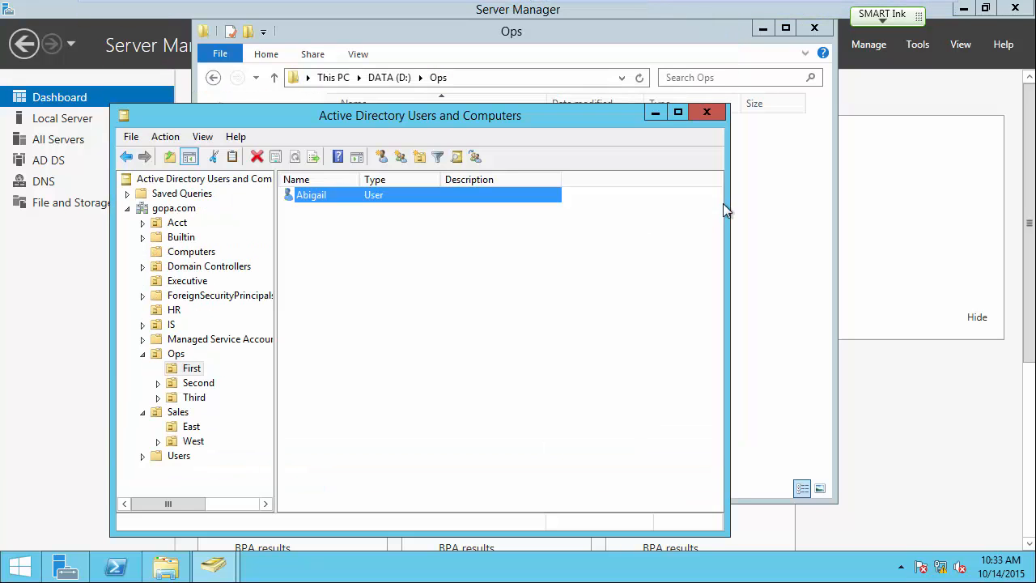
# Switch to the Windows 7 virtual machine and dismiss the Start menu.
pyautogui.moveTo(712, 6)
pyautogui.click(763, 12)
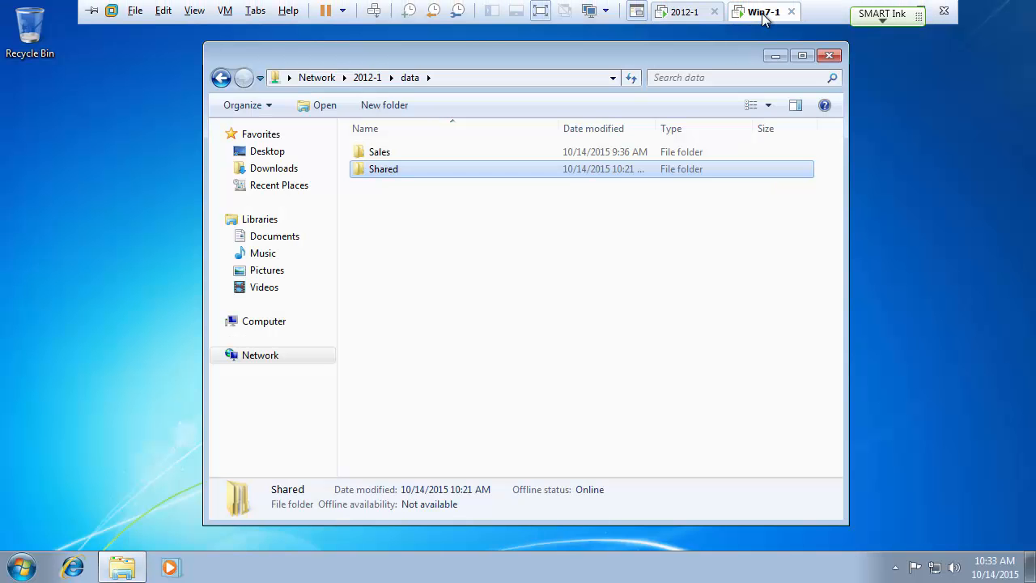
pyautogui.click(22, 567)
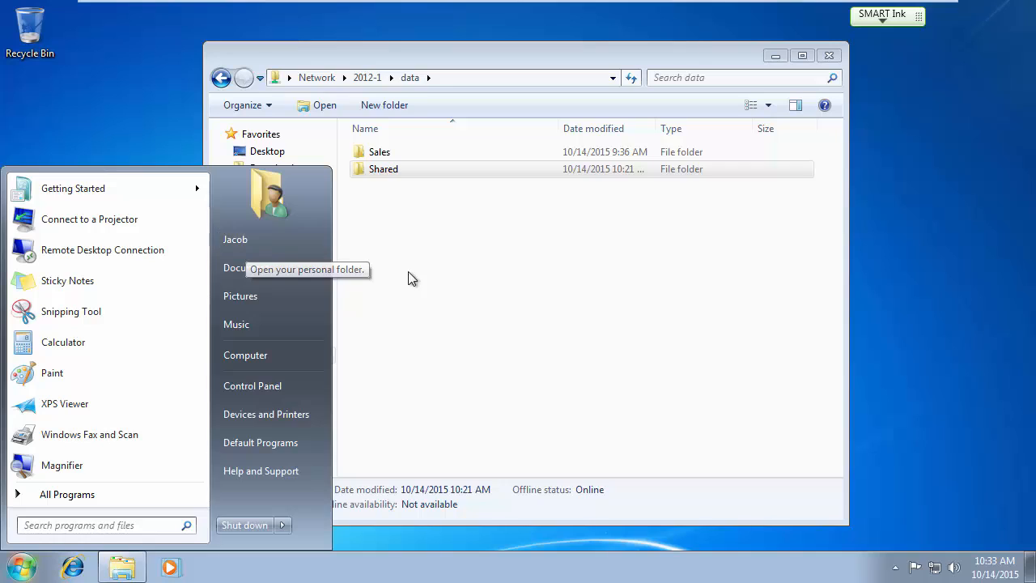
pyautogui.click(513, 282)
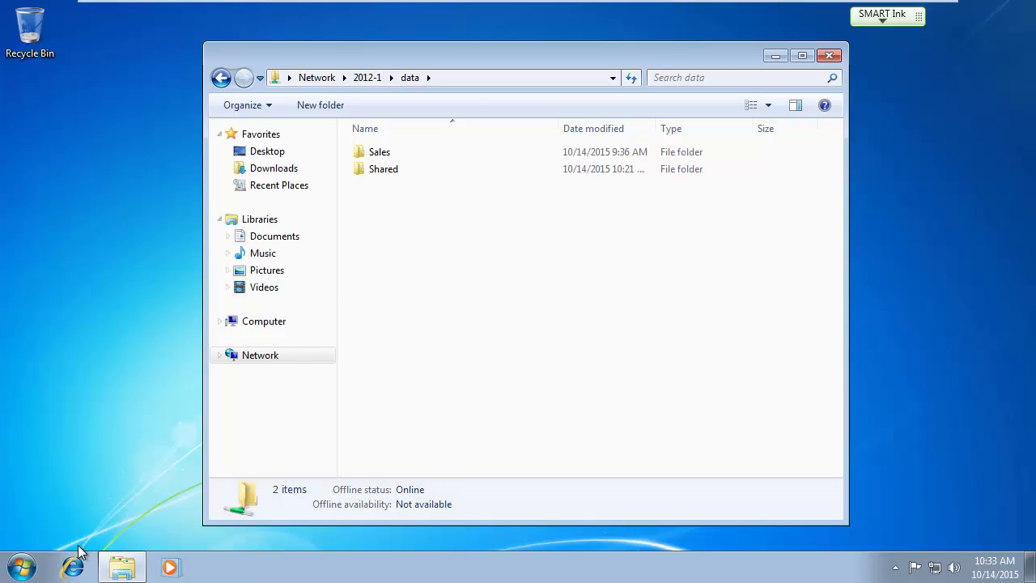
# Log off the current Windows 7 user.
pyautogui.press('Num_Lock')
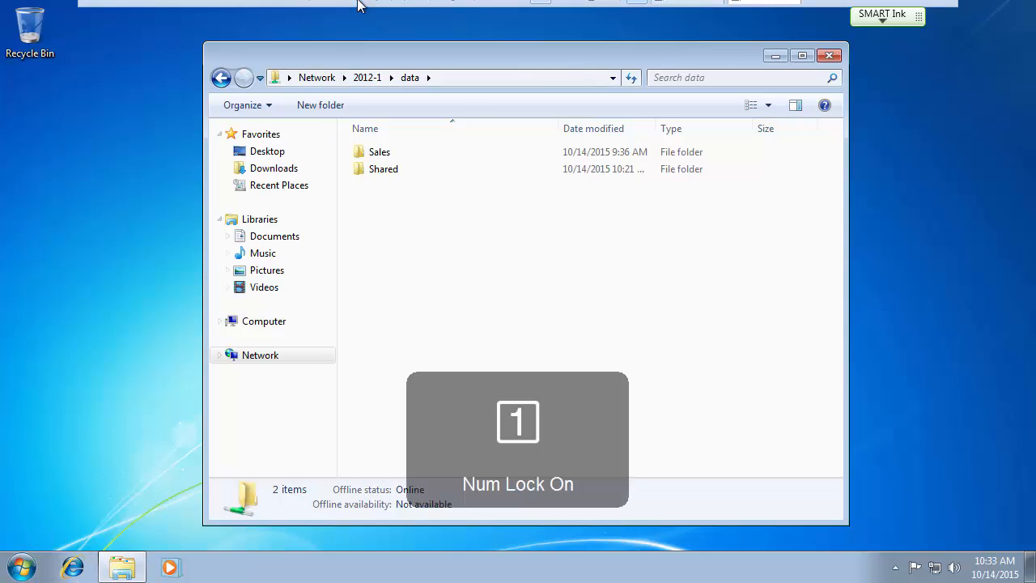
pyautogui.moveTo(360, 5)
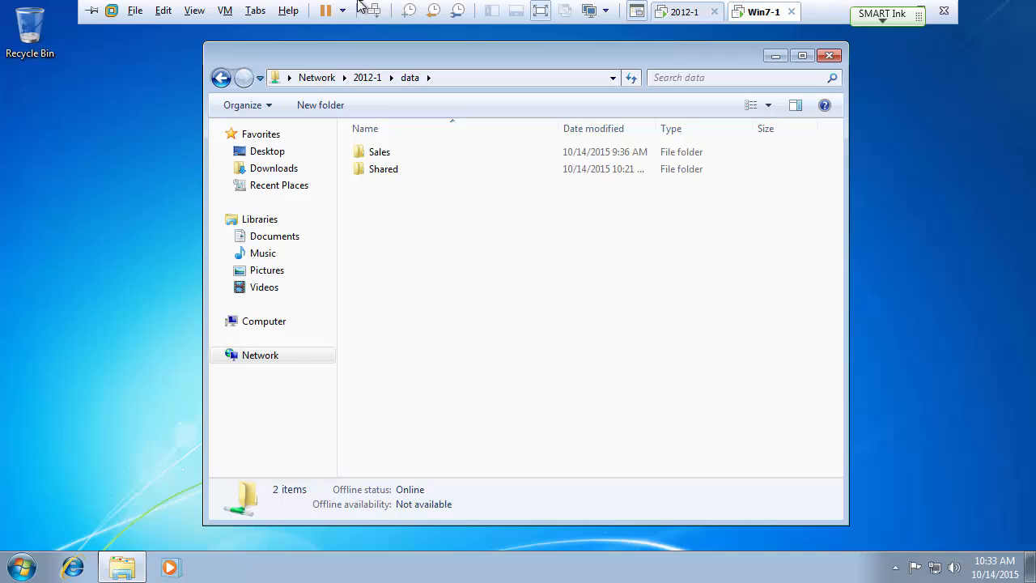
pyautogui.press('Num_Lock')
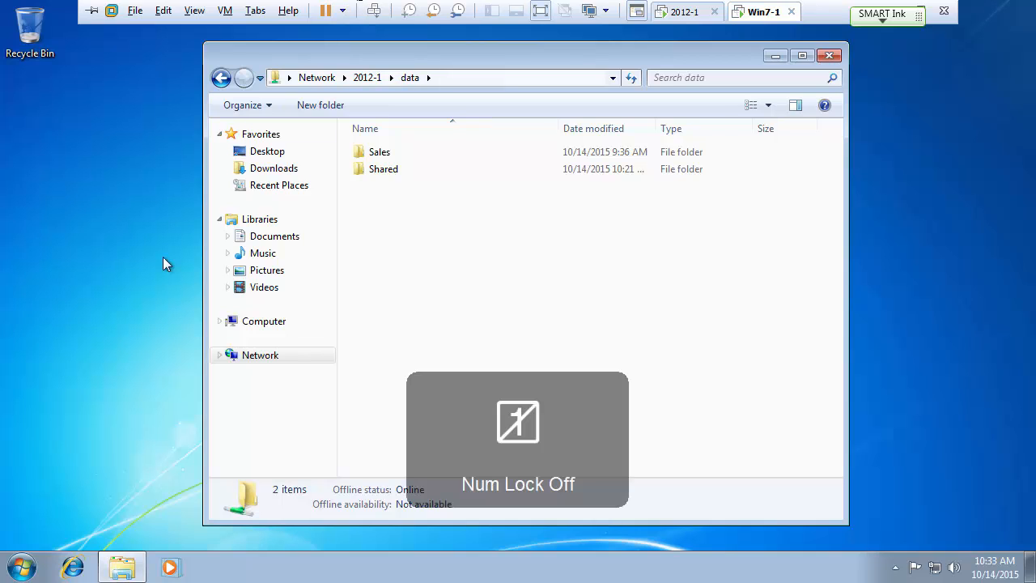
pyautogui.click(22, 567)
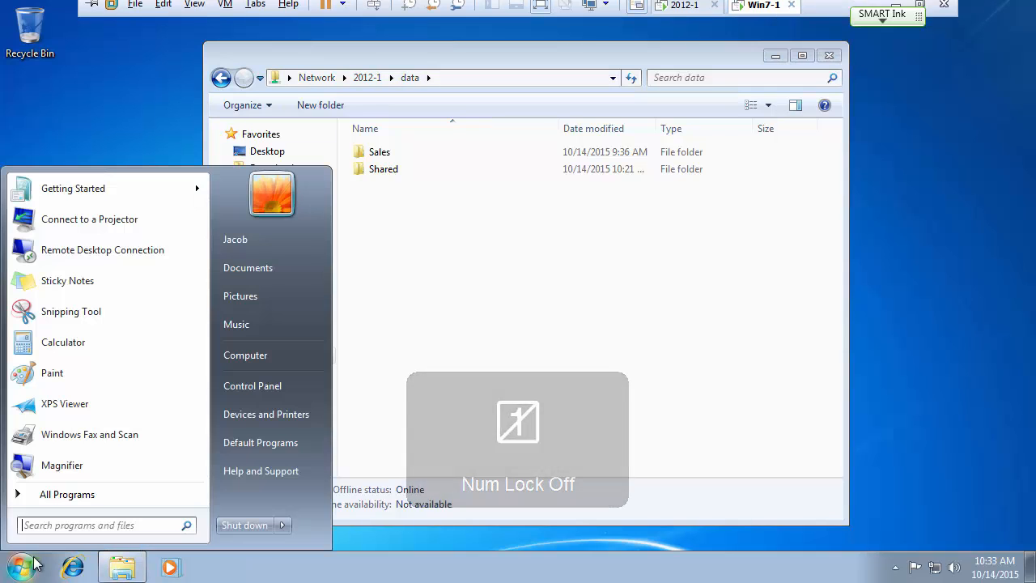
pyautogui.click(282, 524)
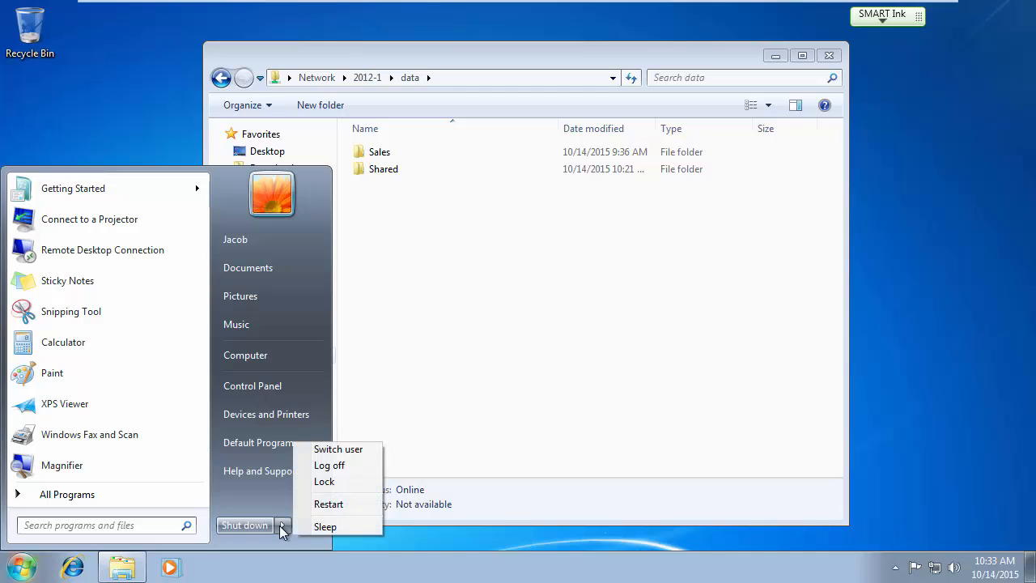
pyautogui.click(322, 469)
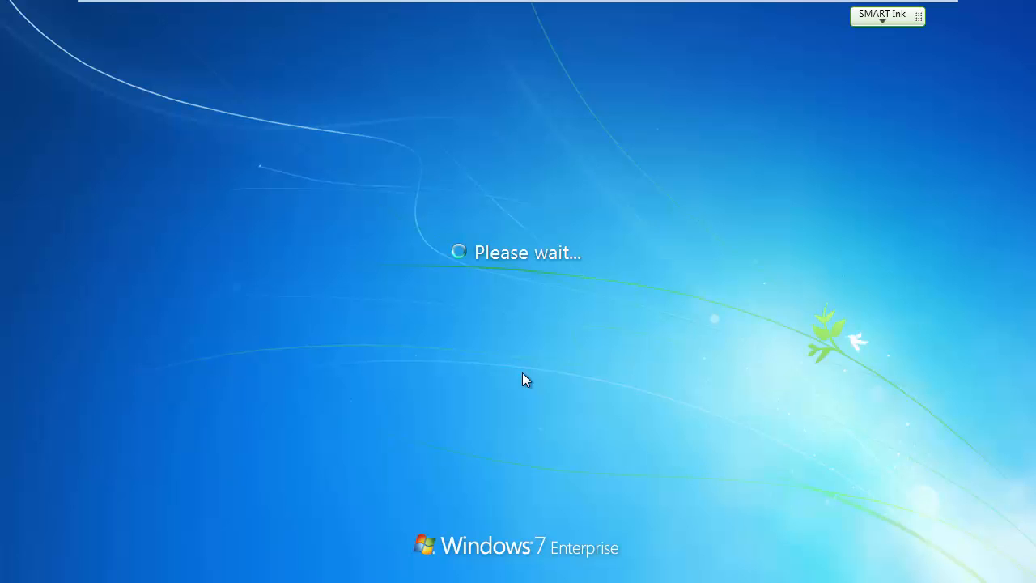
# Try signing in to Windows 7 as the new Ops user; the password is rejected twice.
pyautogui.hotkey('ctrl', 'alt', 'Delete')
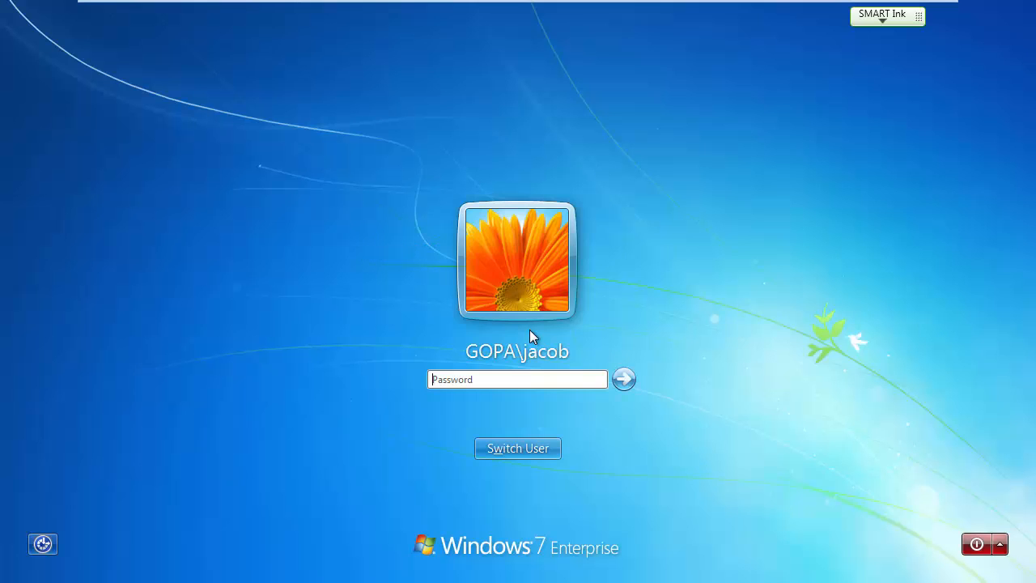
pyautogui.click(517, 450)
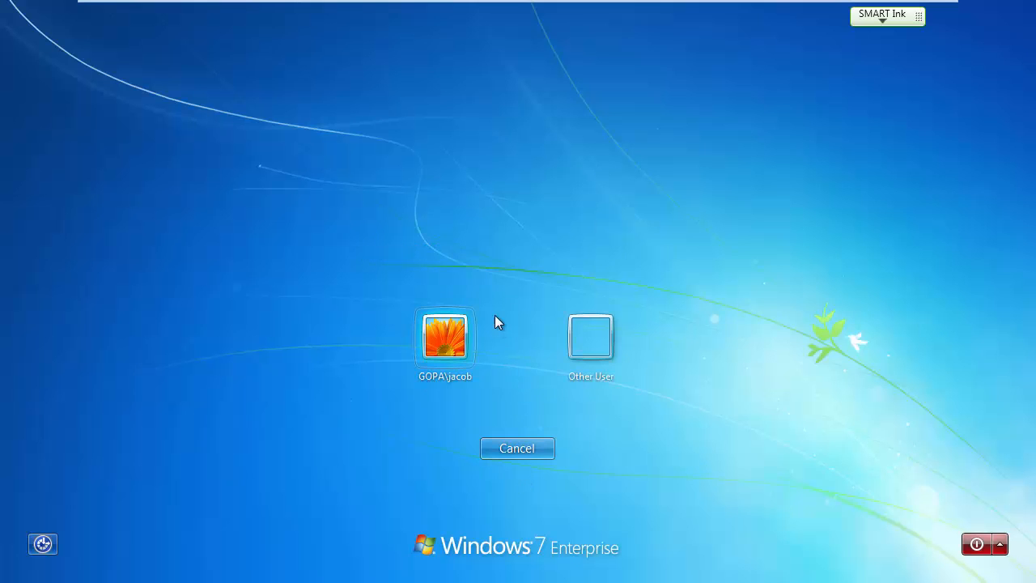
pyautogui.click(600, 331)
pyautogui.write('sarah')
pyautogui.press('Tab')
pyautogui.write('******')
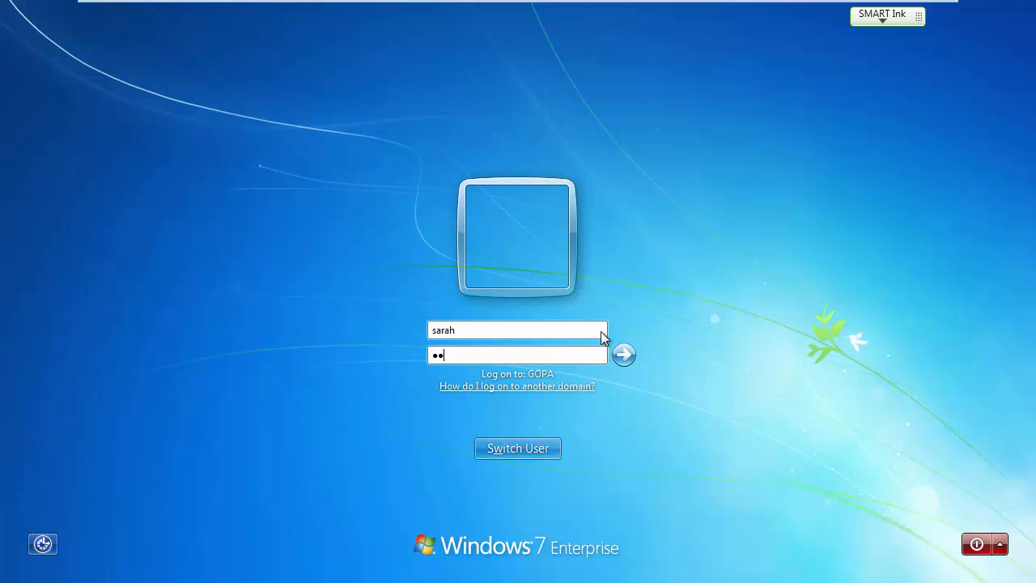
pyautogui.write('*')
pyautogui.press('Return')
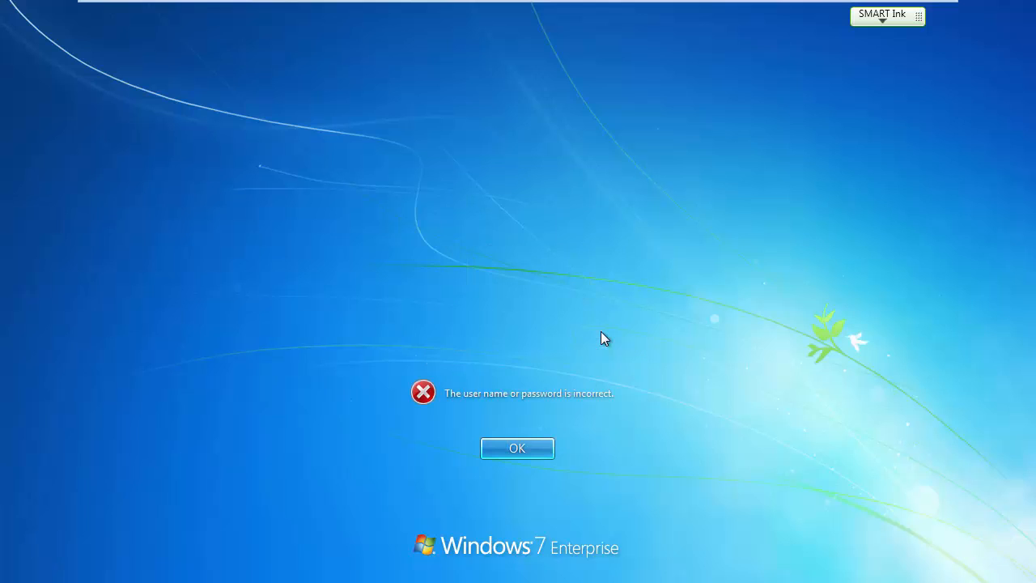
pyautogui.click(540, 447)
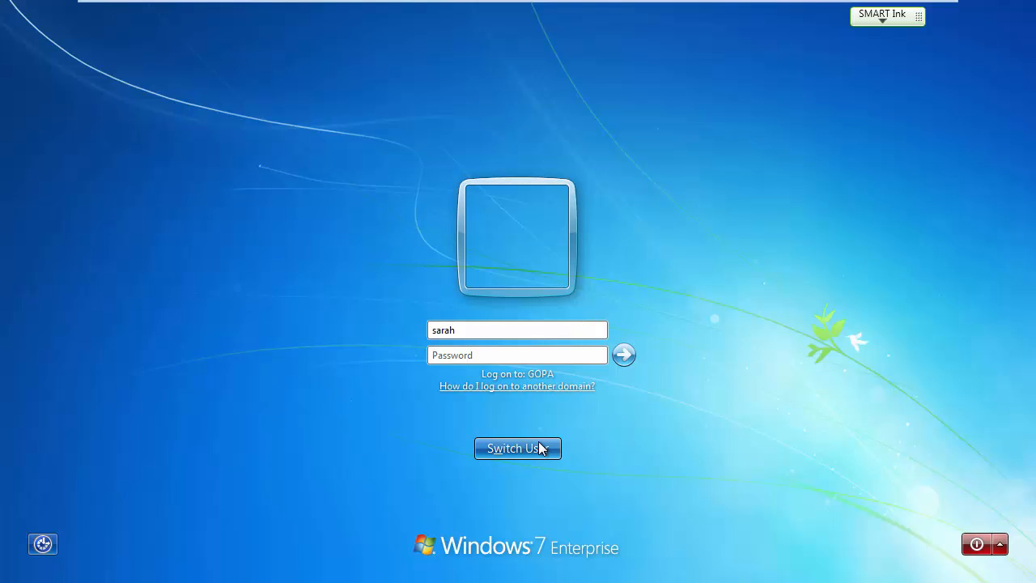
pyautogui.write('*******')
pyautogui.press('Return')
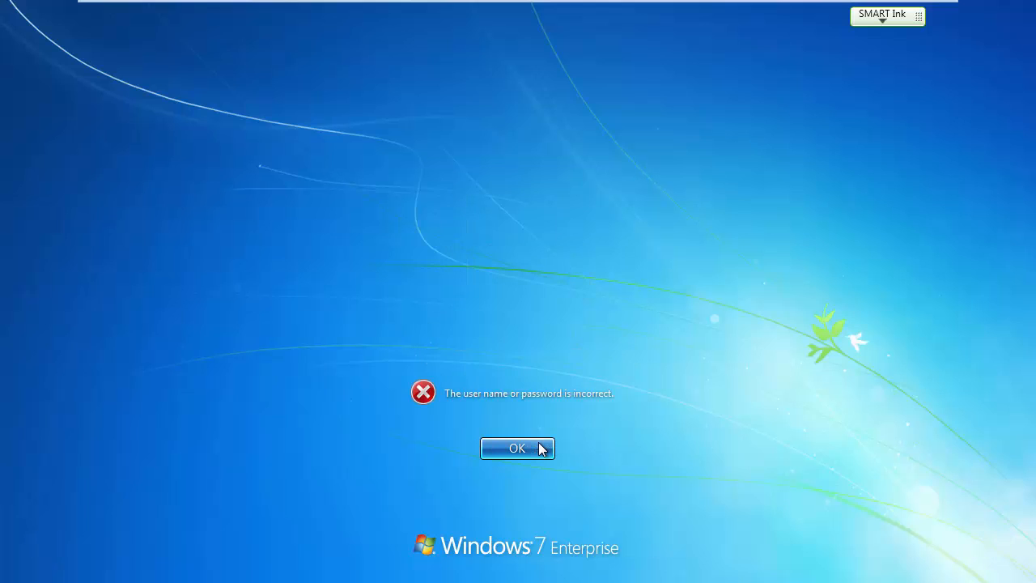
pyautogui.click(541, 447)
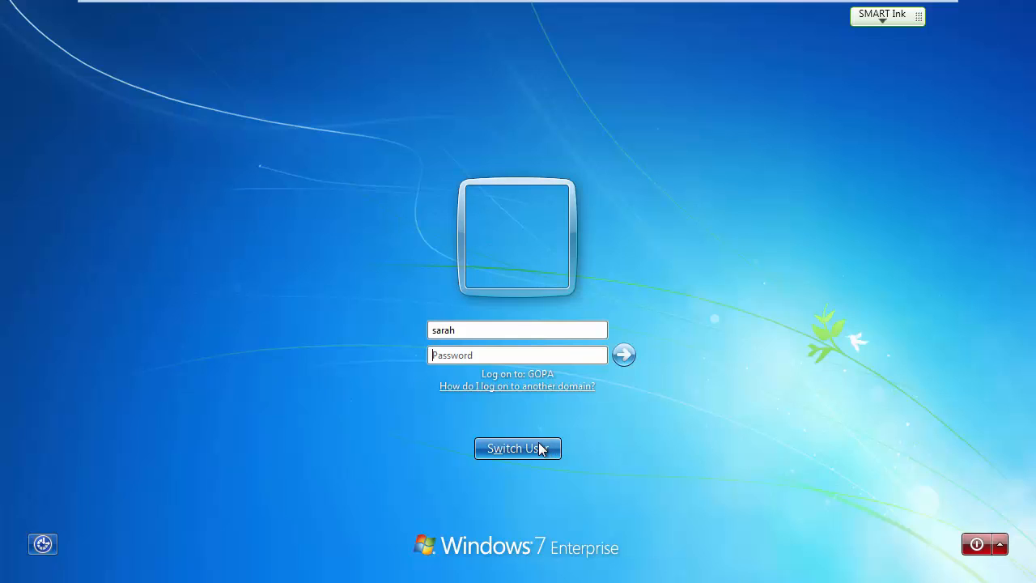
# Turn Num Lock on and switch to the Windows Server 2012 R2 machine.
pyautogui.press('Num_Lock')
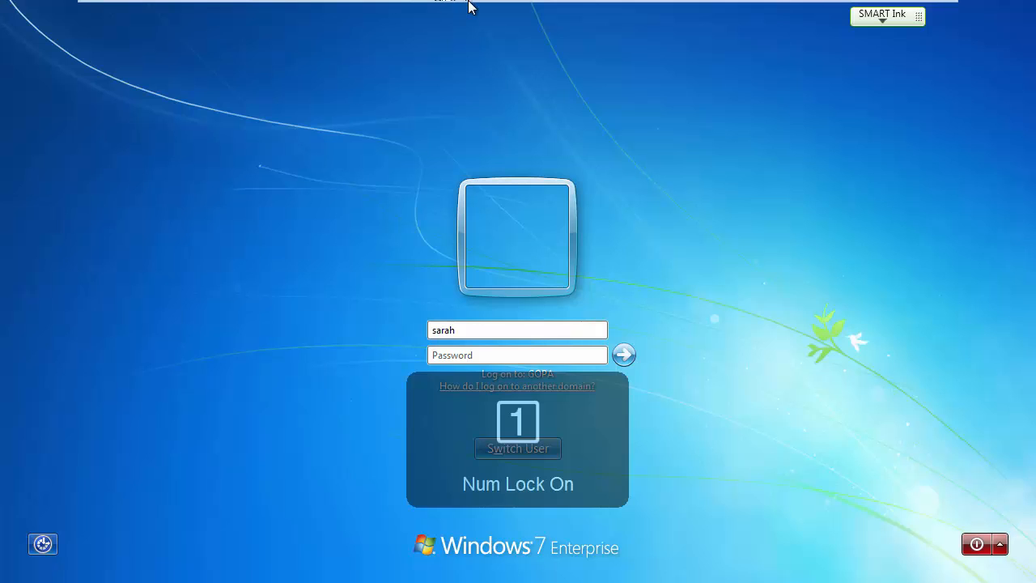
pyautogui.moveTo(469, 5)
pyautogui.click(678, 12)
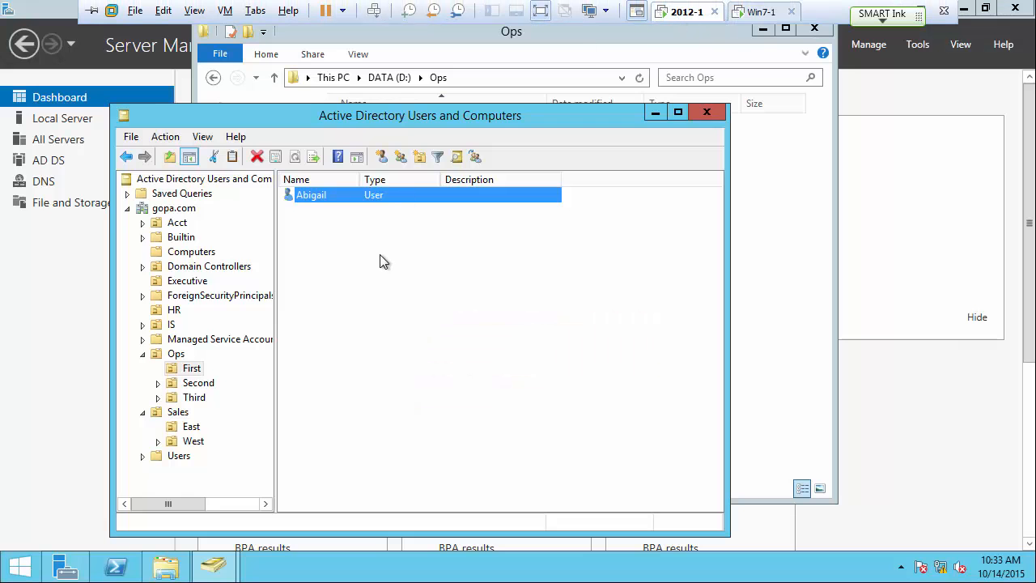
# Reset the Ops user's password in Active Directory, then return to the Windows 7 machine.
pyautogui.click(177, 356)
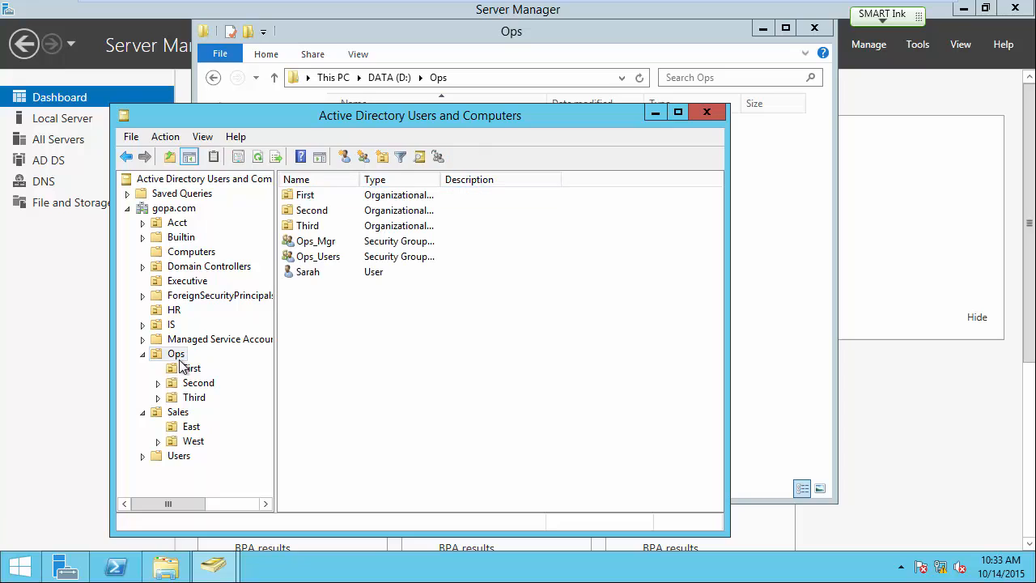
pyautogui.doubleClick(315, 273)
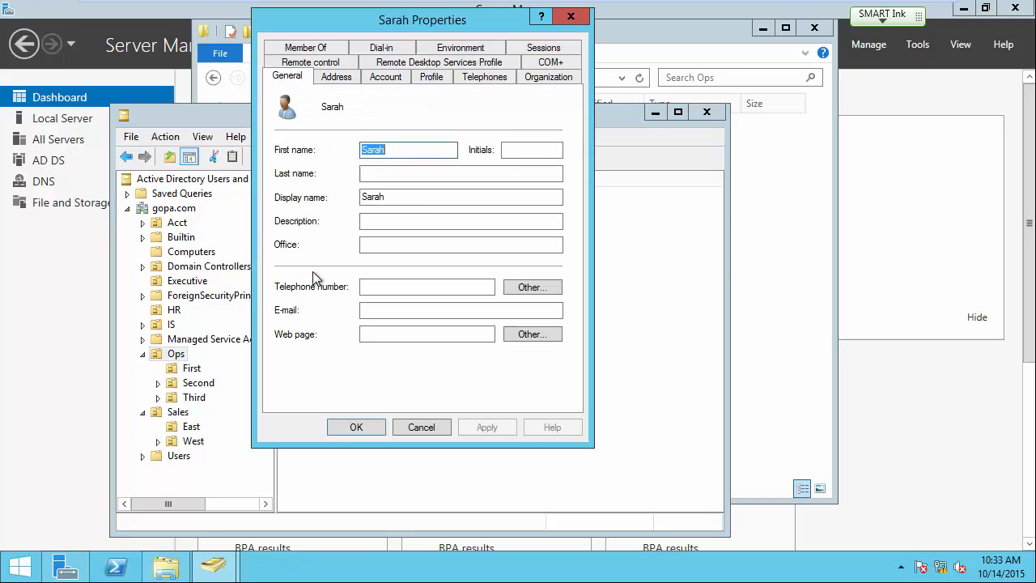
pyautogui.click(425, 428)
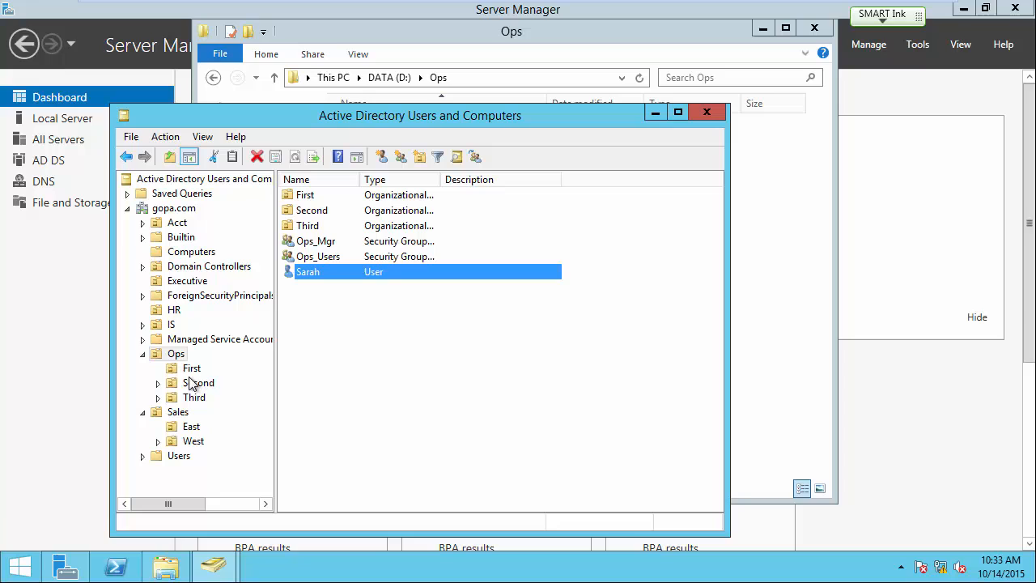
pyautogui.rightClick(310, 276)
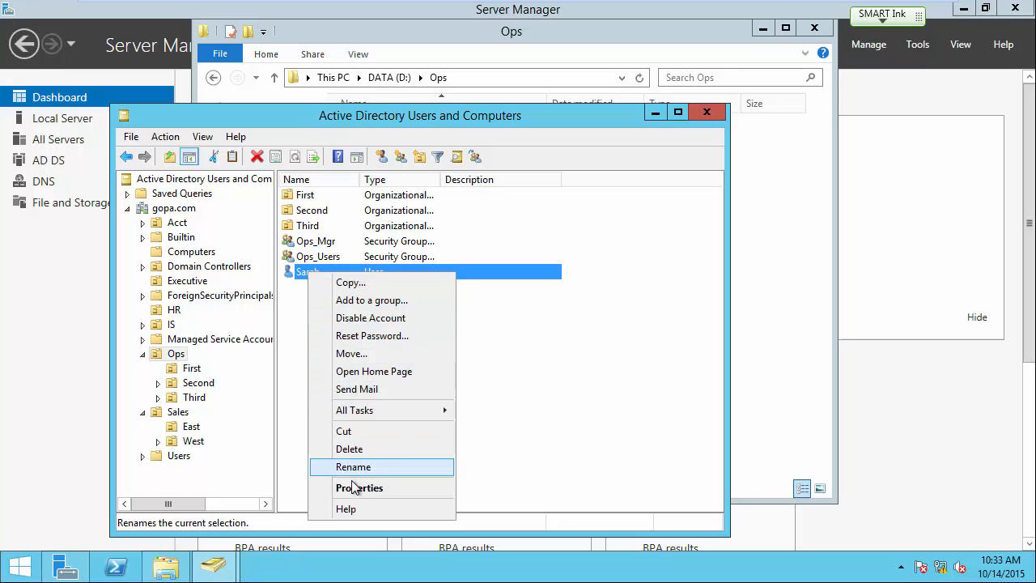
pyautogui.click(356, 335)
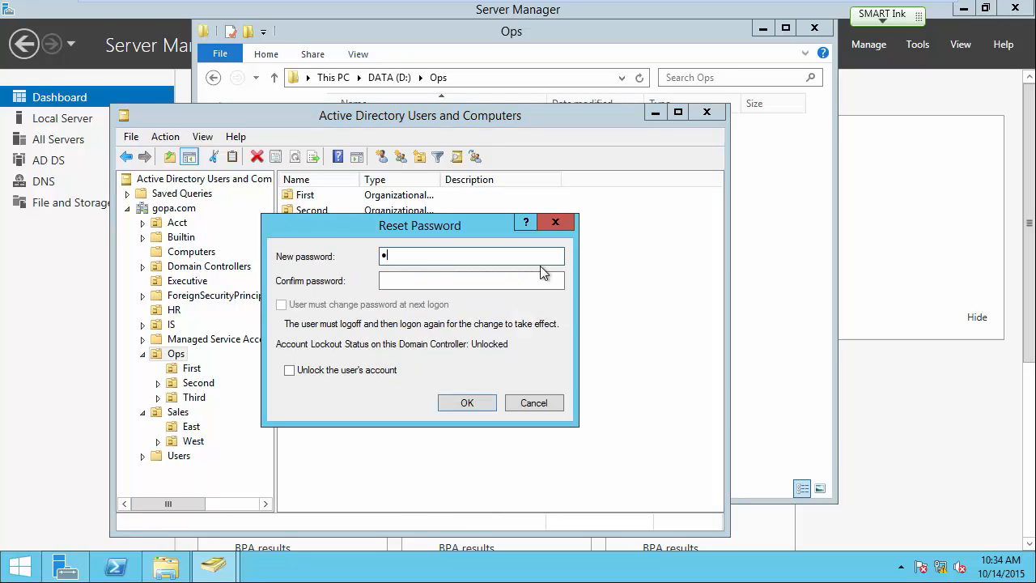
pyautogui.write('••••••••')
pyautogui.press('Tab')
pyautogui.write('•')
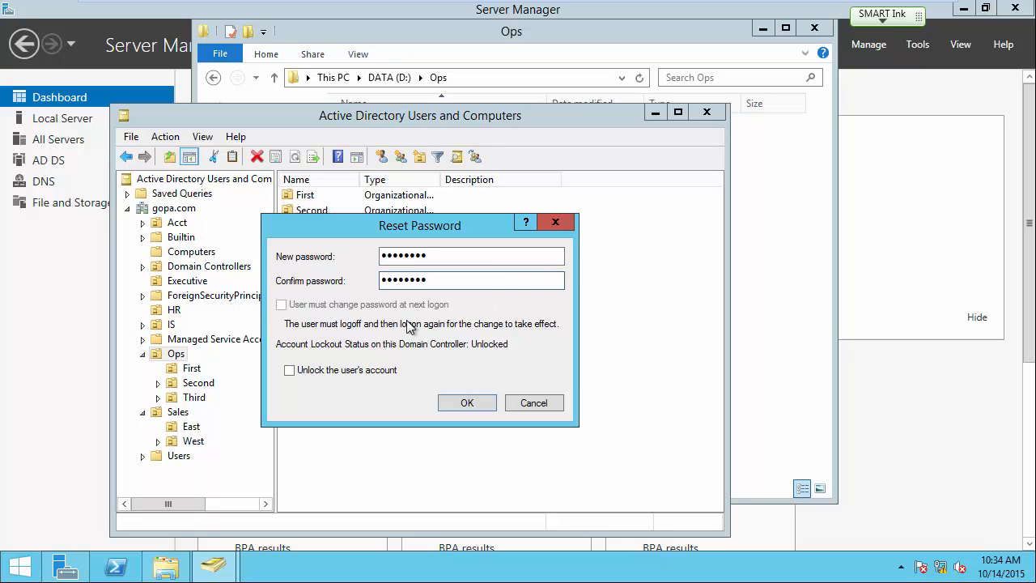
pyautogui.click(462, 403)
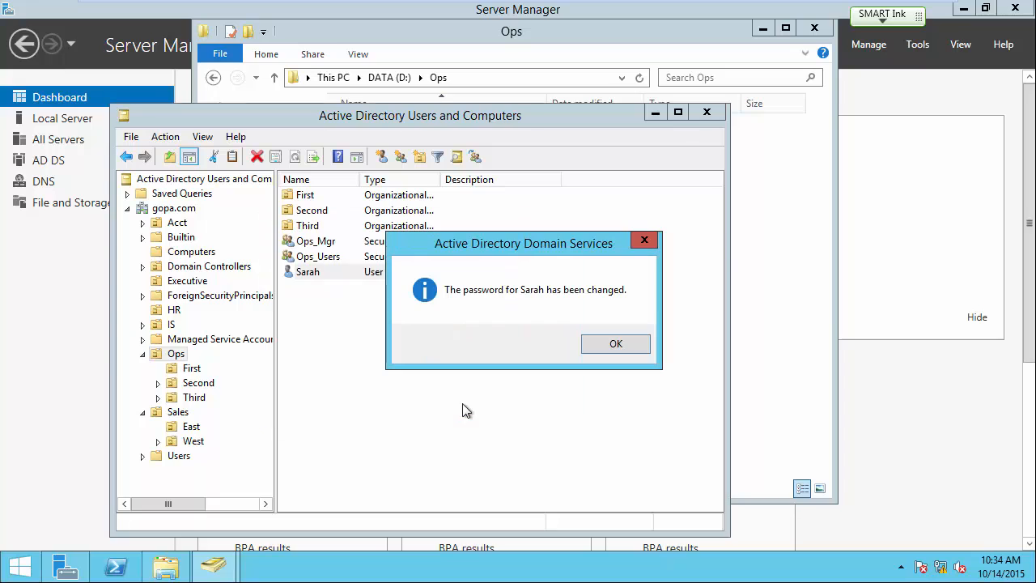
pyautogui.click(605, 342)
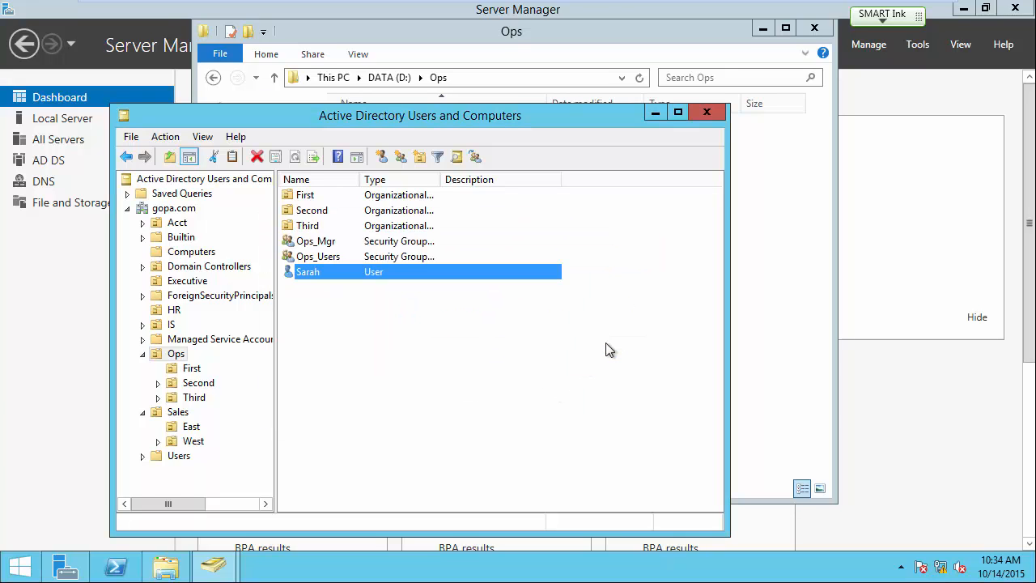
pyautogui.moveTo(595, 8)
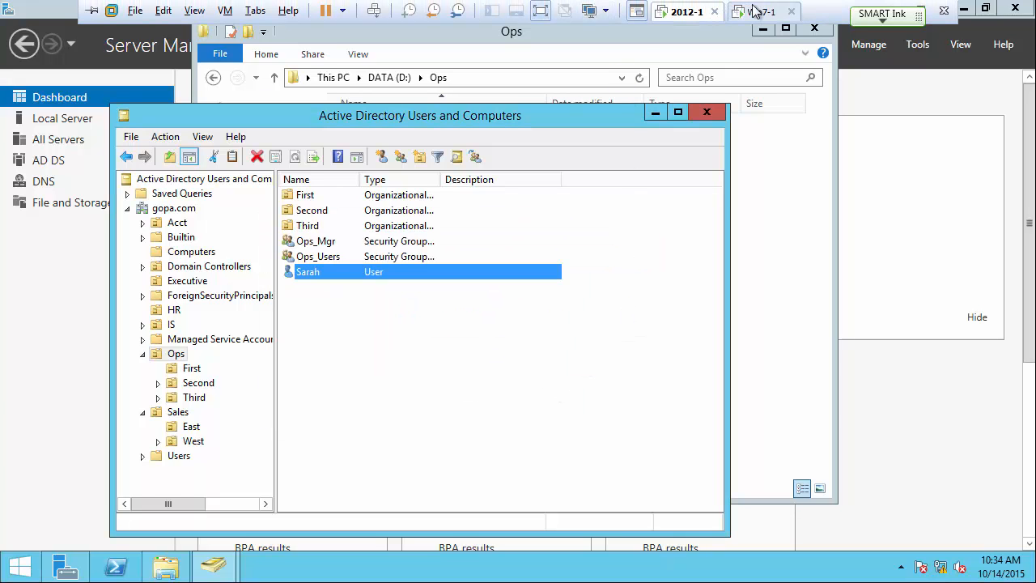
pyautogui.click(759, 11)
# Sign in to Windows 7 as the Ops user and postpone the log-off prompt.
pyautogui.click(466, 357)
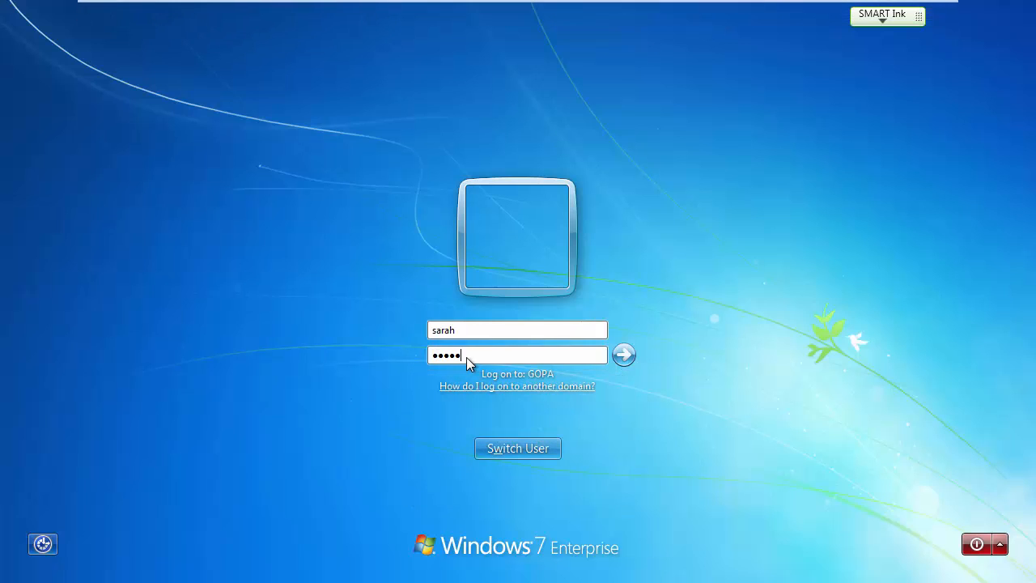
pyautogui.press('Return')
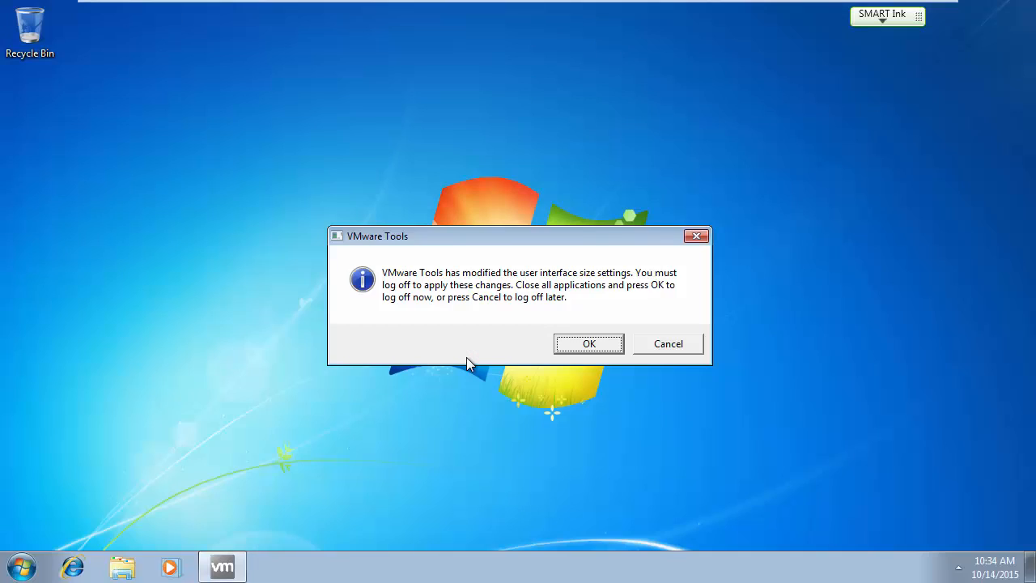
pyautogui.click(672, 345)
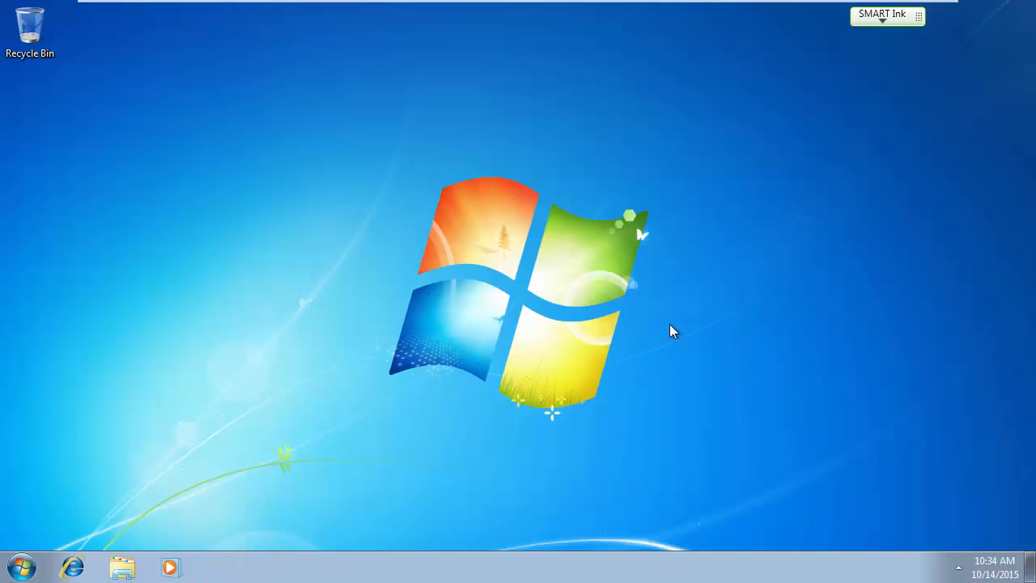
pyautogui.press('Num_Lock')
# Browse in Explorer to Network > 2012-1 > data > Ops.
pyautogui.click(123, 571)
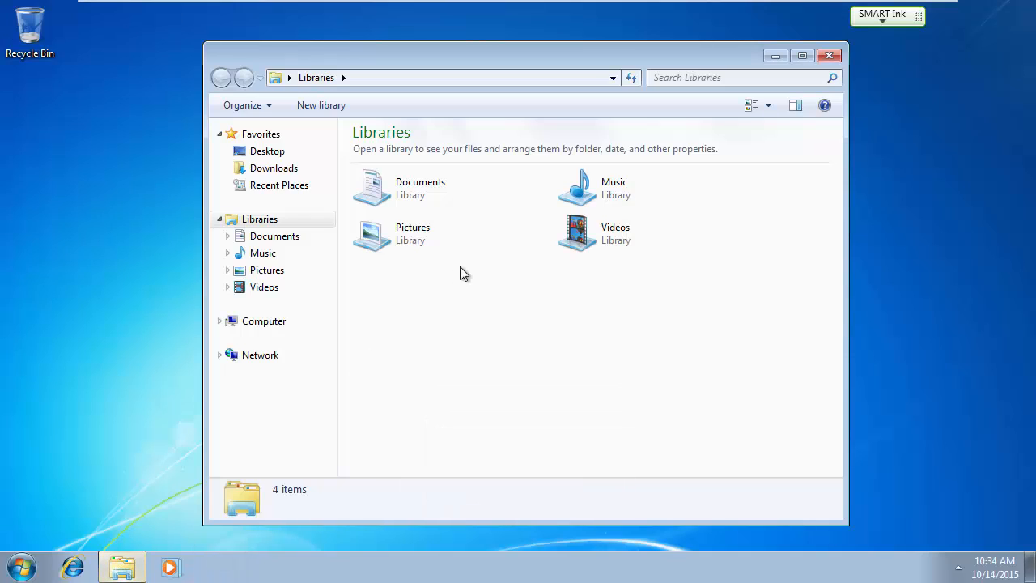
pyautogui.click(271, 356)
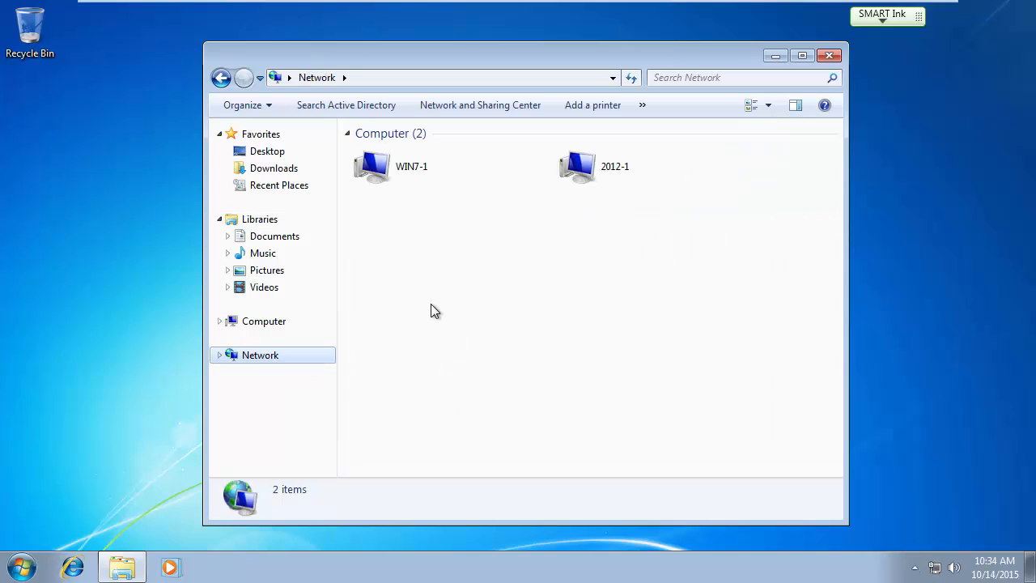
pyautogui.doubleClick(580, 182)
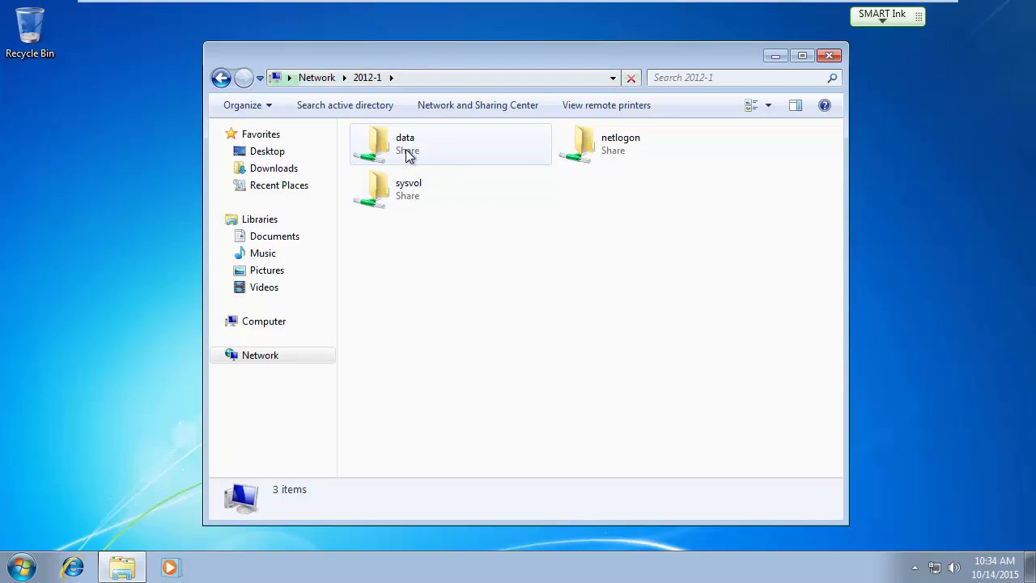
pyautogui.doubleClick(405, 152)
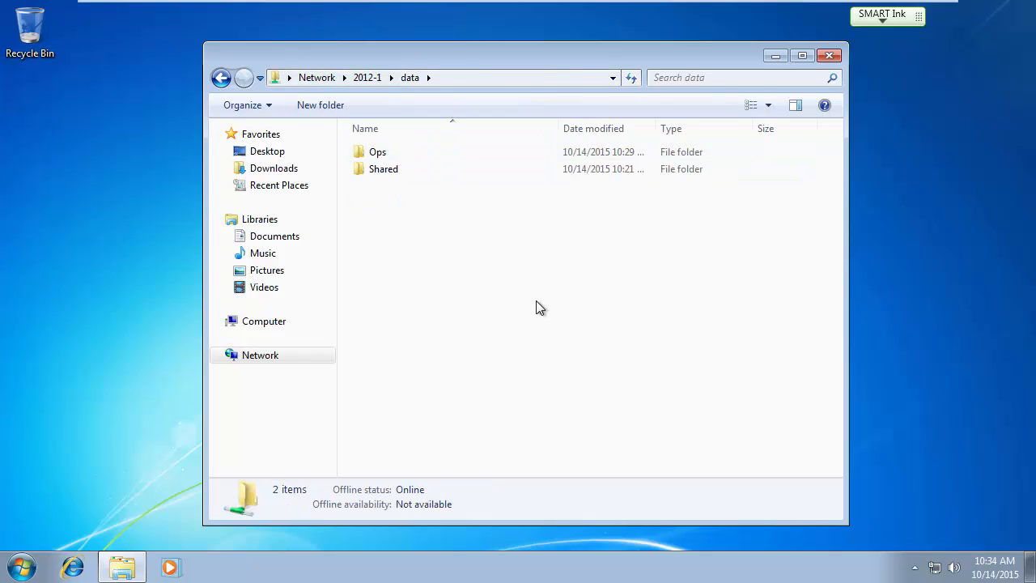
pyautogui.doubleClick(383, 169)
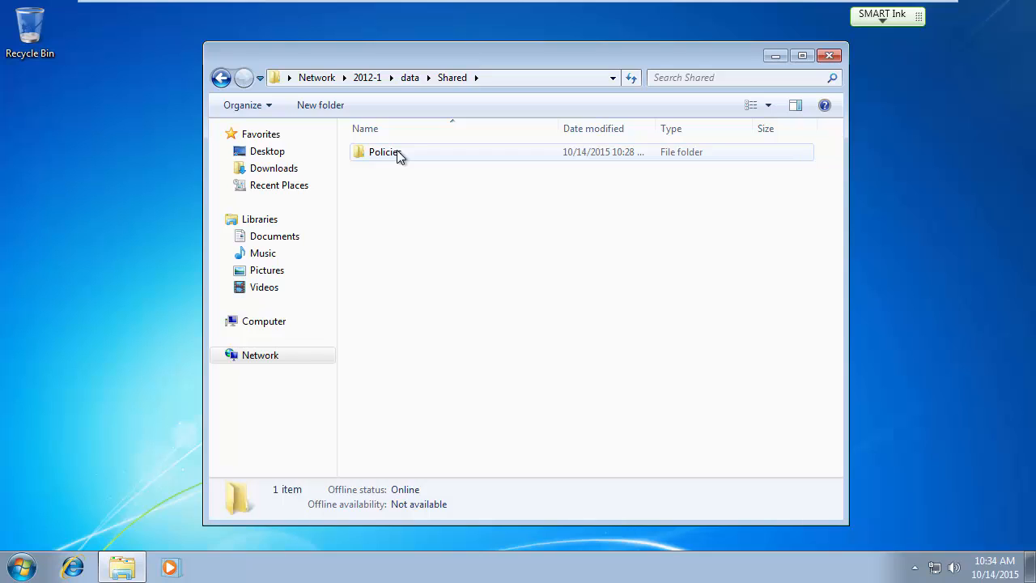
pyautogui.click(409, 79)
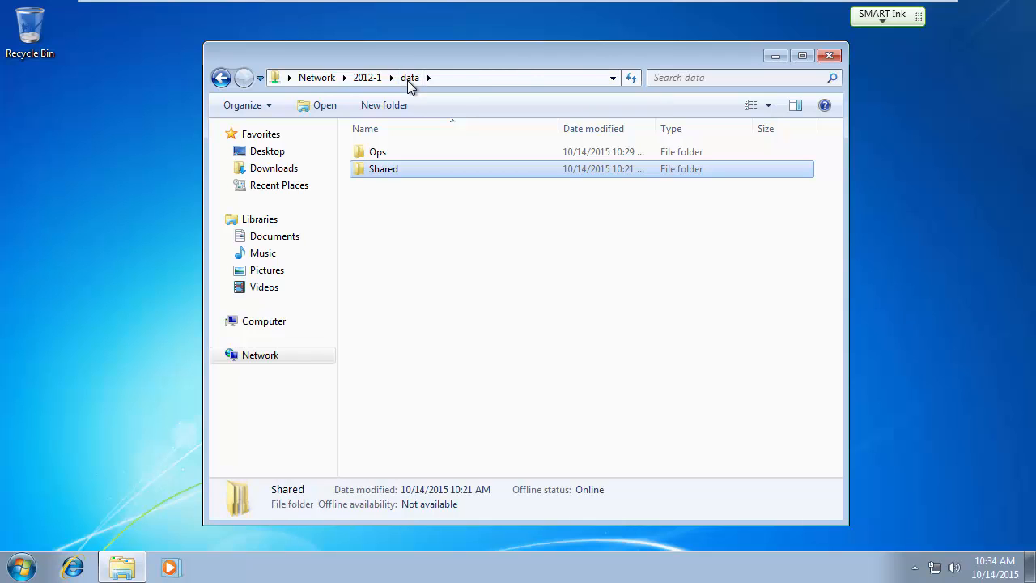
pyautogui.doubleClick(379, 152)
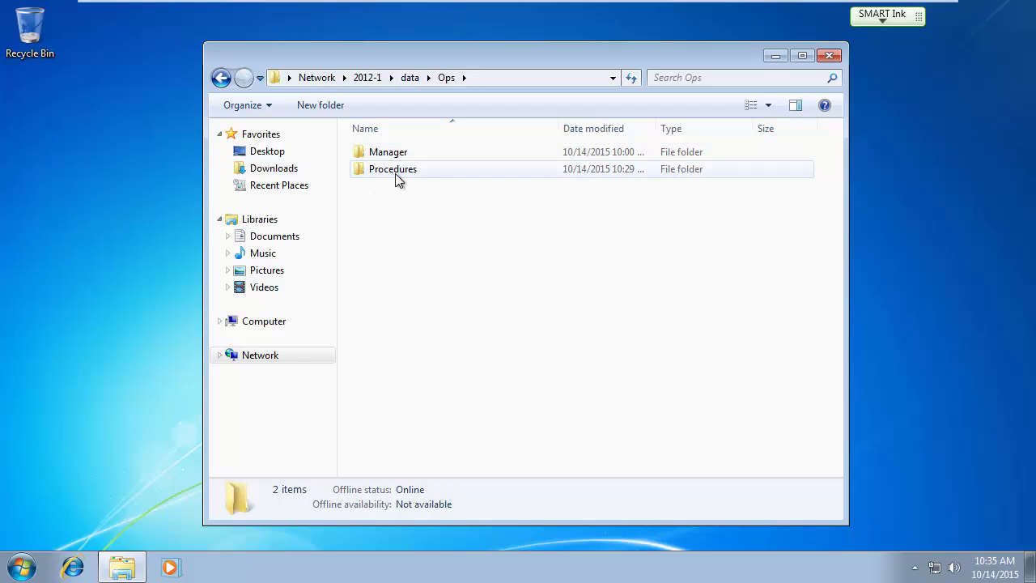
# Open Procedures, create a test folder there, and delete it again.
pyautogui.doubleClick(387, 171)
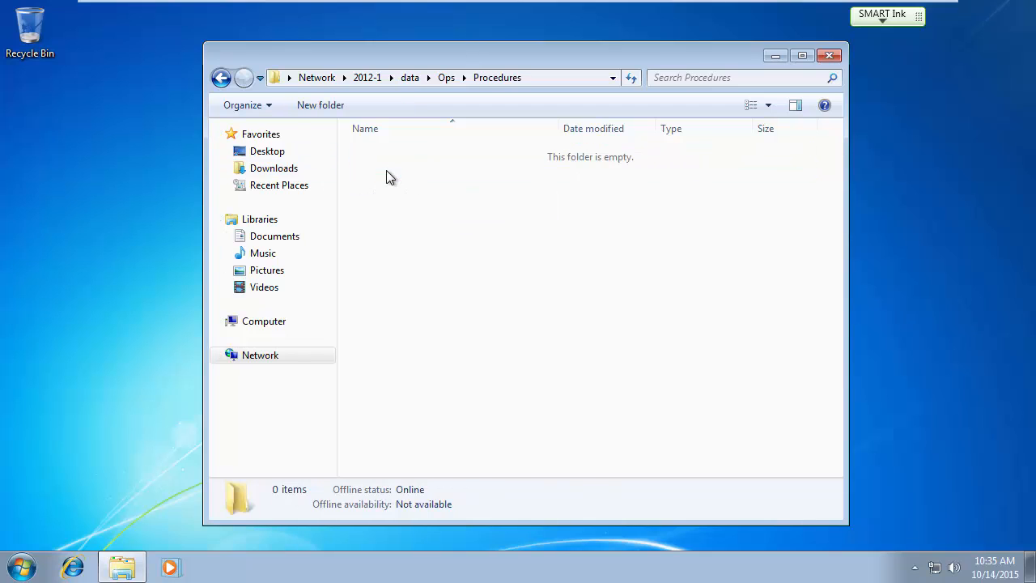
pyautogui.rightClick(396, 214)
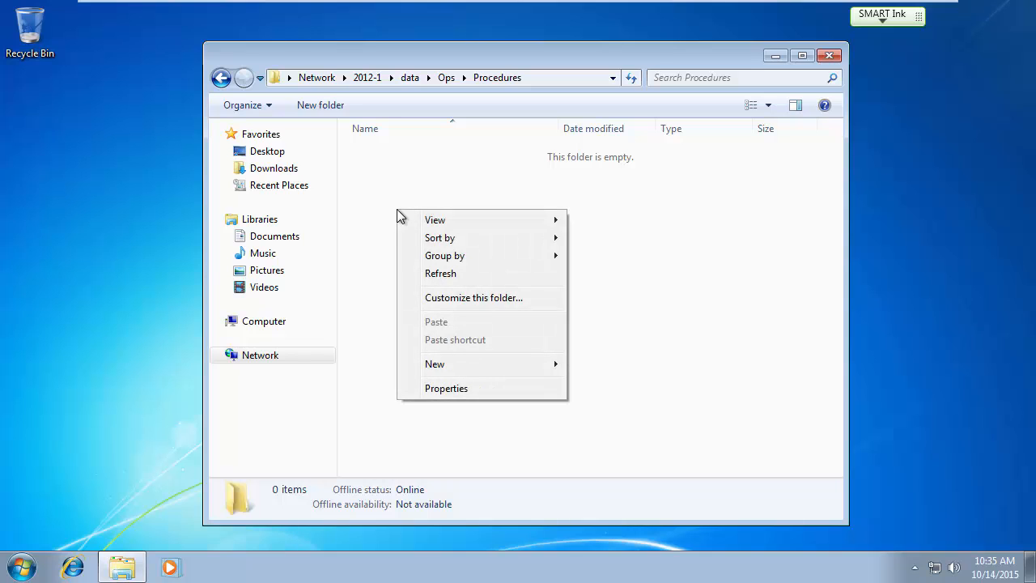
pyautogui.moveTo(445, 365)
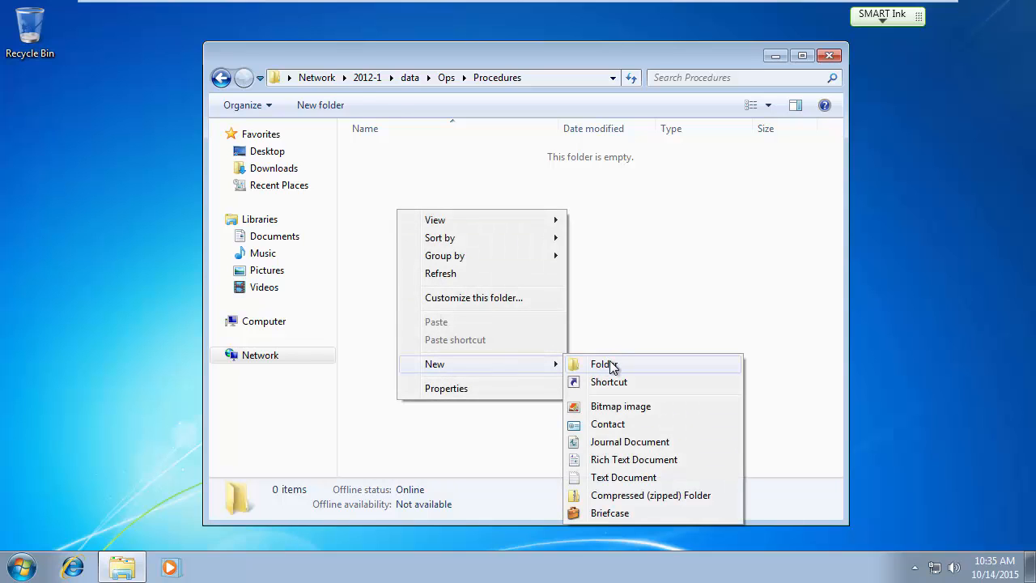
pyautogui.click(610, 365)
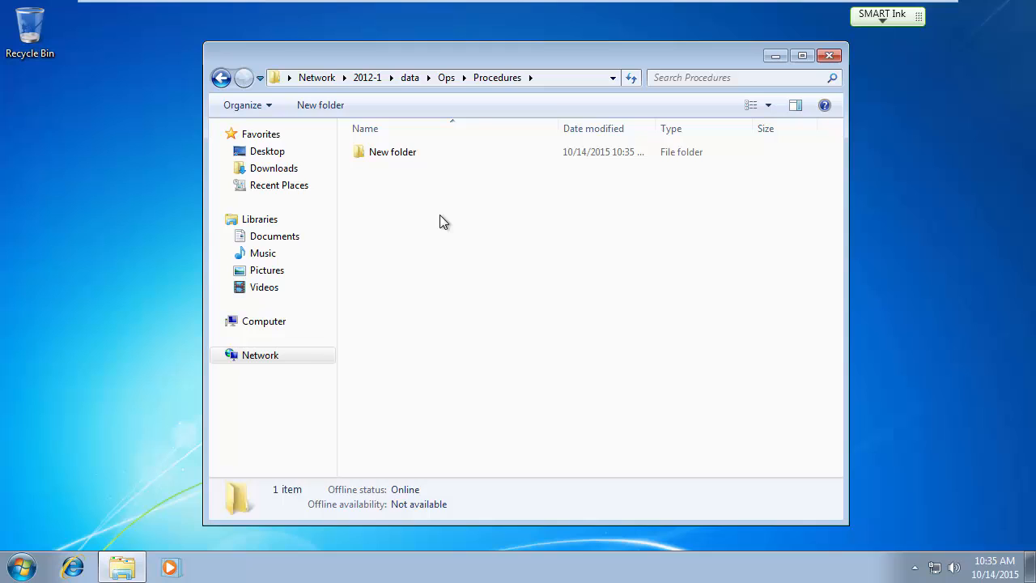
pyautogui.click(408, 152)
pyautogui.press('Delete')
pyautogui.click(576, 348)
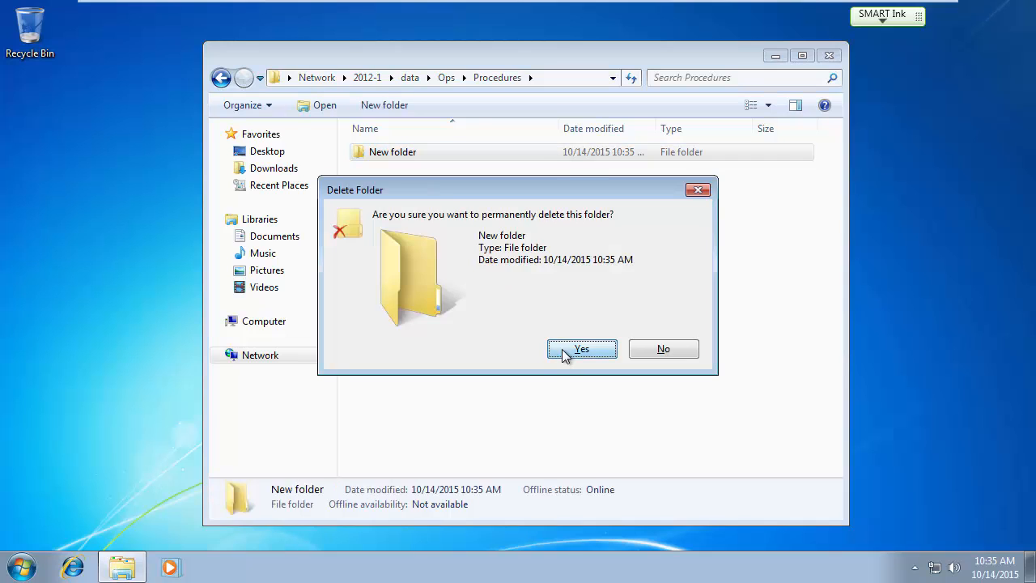
# Create a new text document named 'How to nail in a wall' in Procedures.
pyautogui.rightClick(430, 205)
pyautogui.moveTo(504, 361)
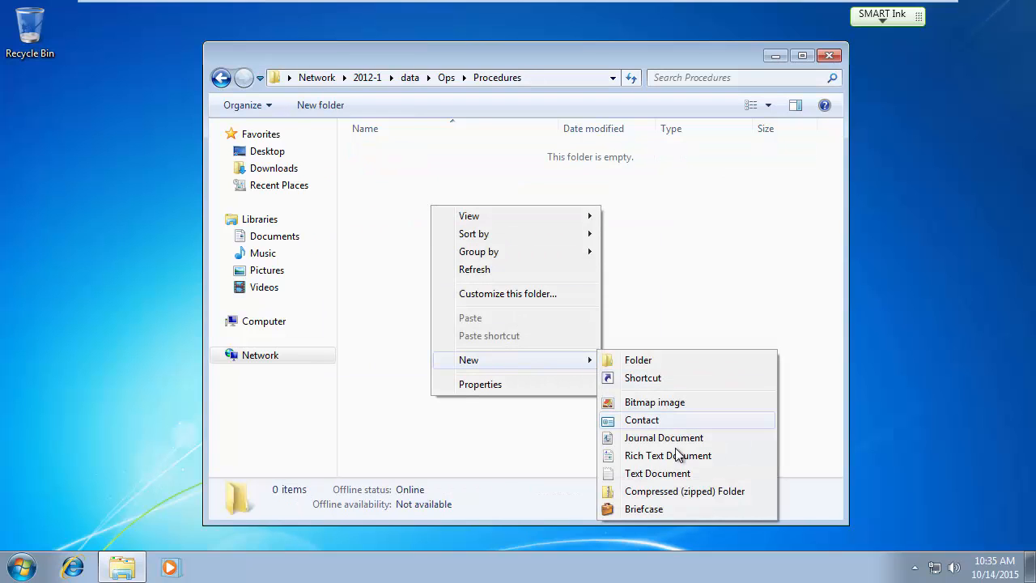
pyautogui.click(672, 473)
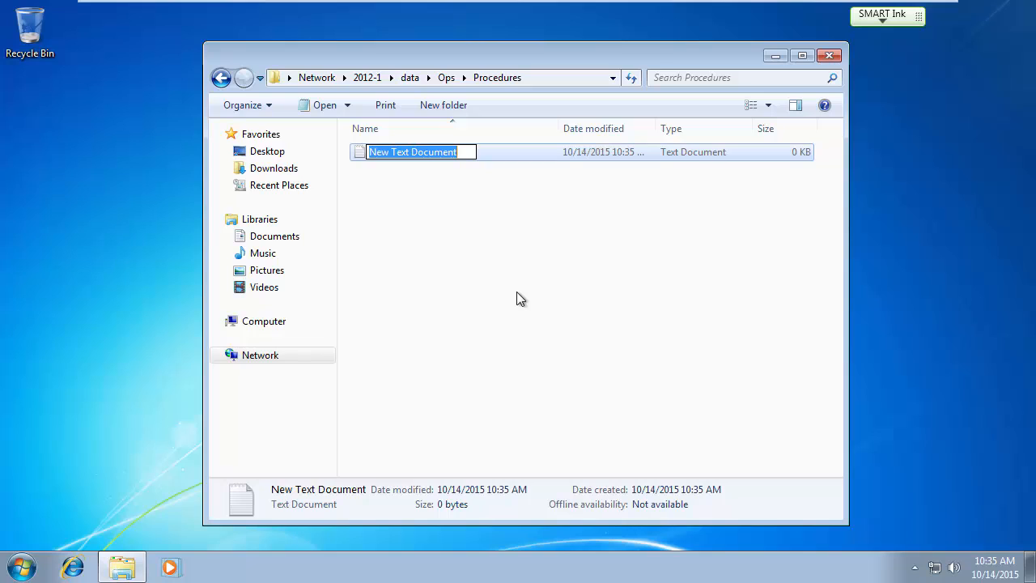
pyautogui.write('Nasty')
pyautogui.press('BackSpace')
pyautogui.press('BackSpace')
pyautogui.press('BackSpace')
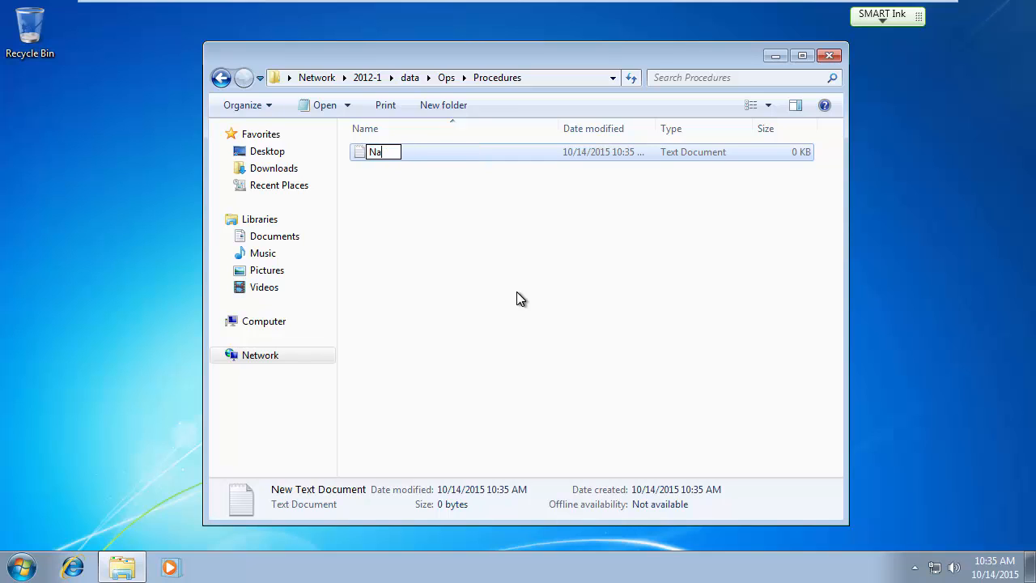
pyautogui.press('BackSpace')
pyautogui.press('BackSpace')
pyautogui.write('How to nail in a wall')
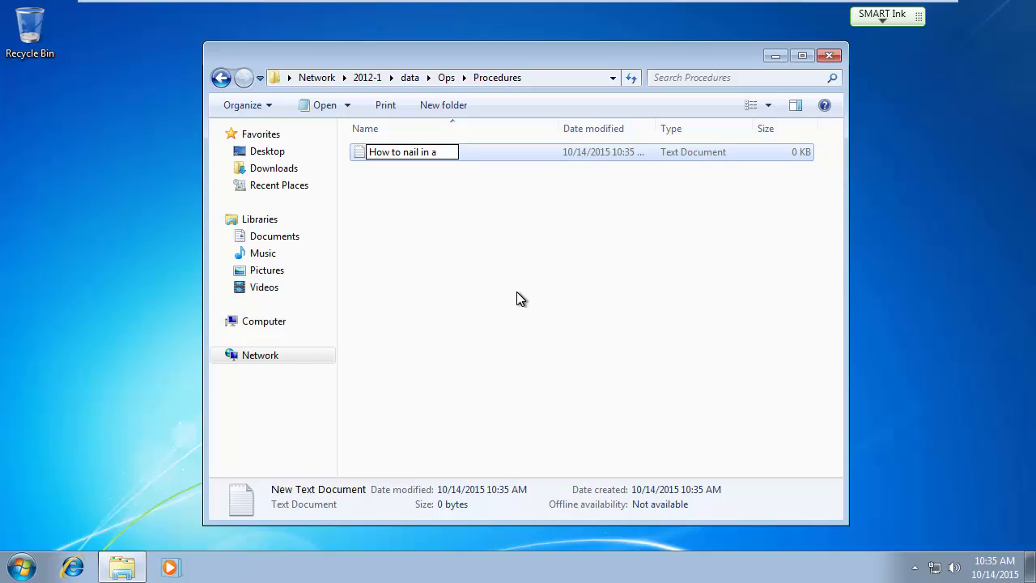
pyautogui.press('Escape')
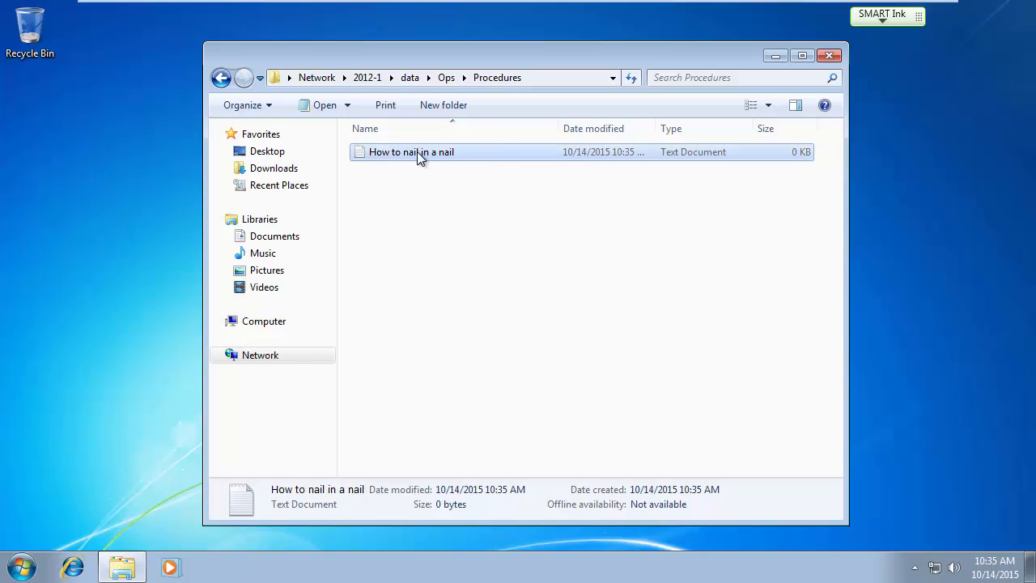
# Write '1. Take hammer and hit nail 2. Repeat until nail is all the way in' and save.
pyautogui.doubleClick(416, 151)
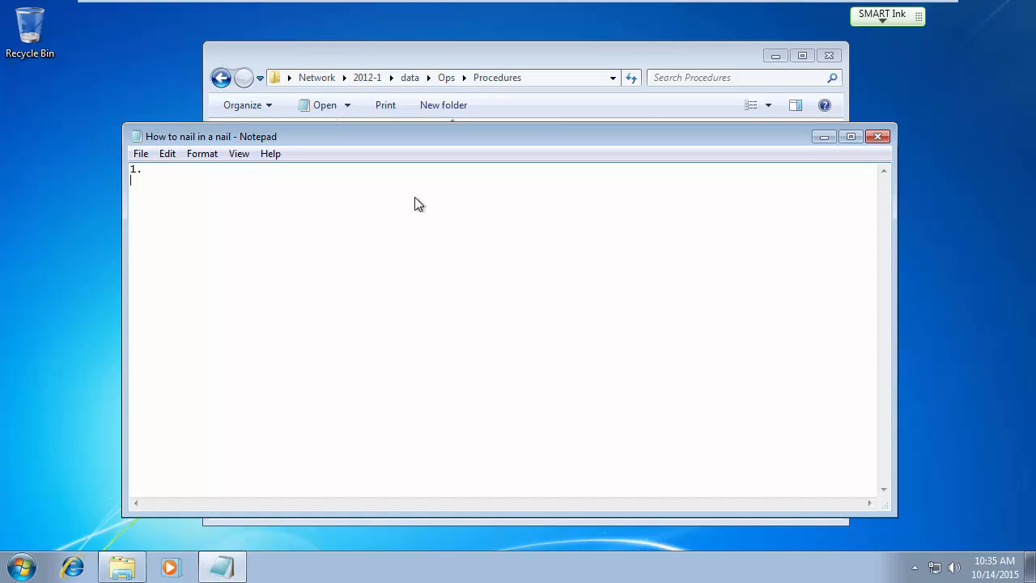
pyautogui.write('1. Take hammer and hit nail 2. R')
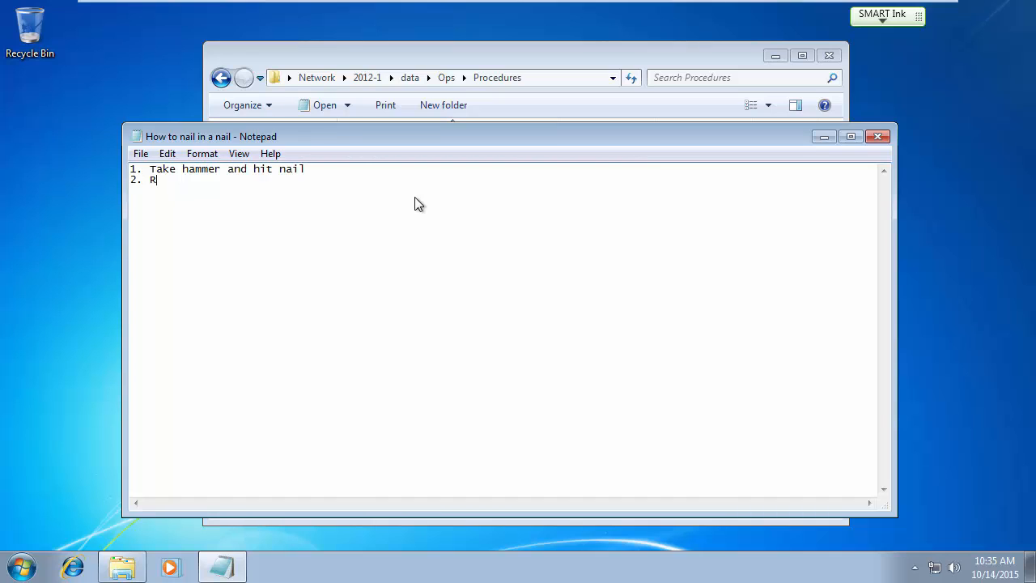
pyautogui.write('epeat until nail is all the way in')
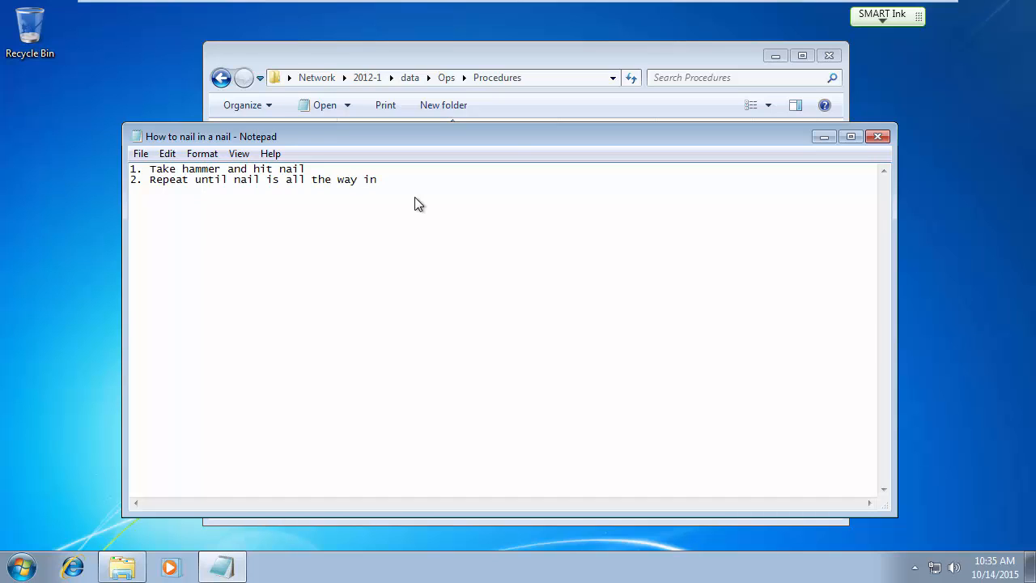
pyautogui.click(877, 136)
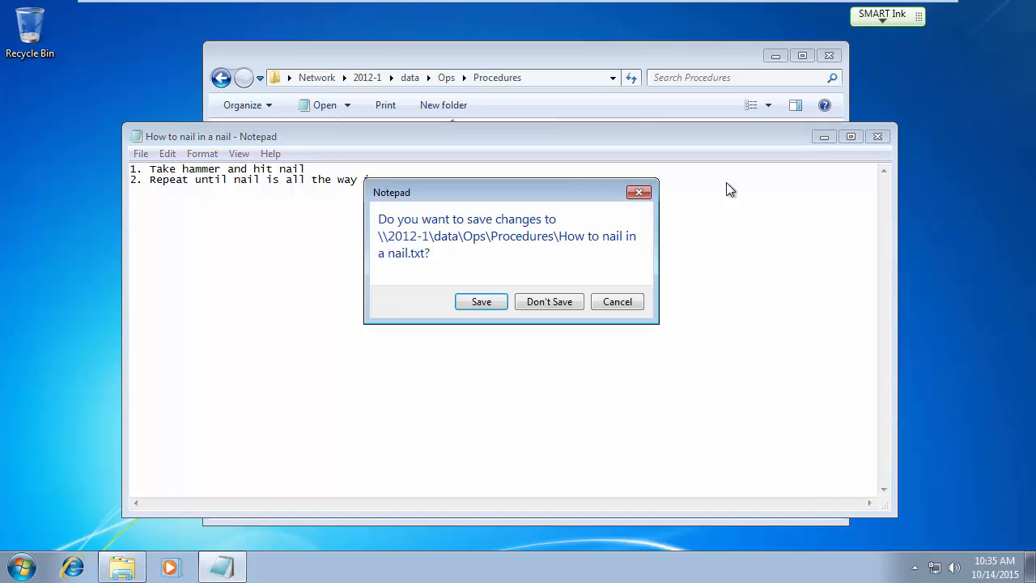
pyautogui.click(481, 302)
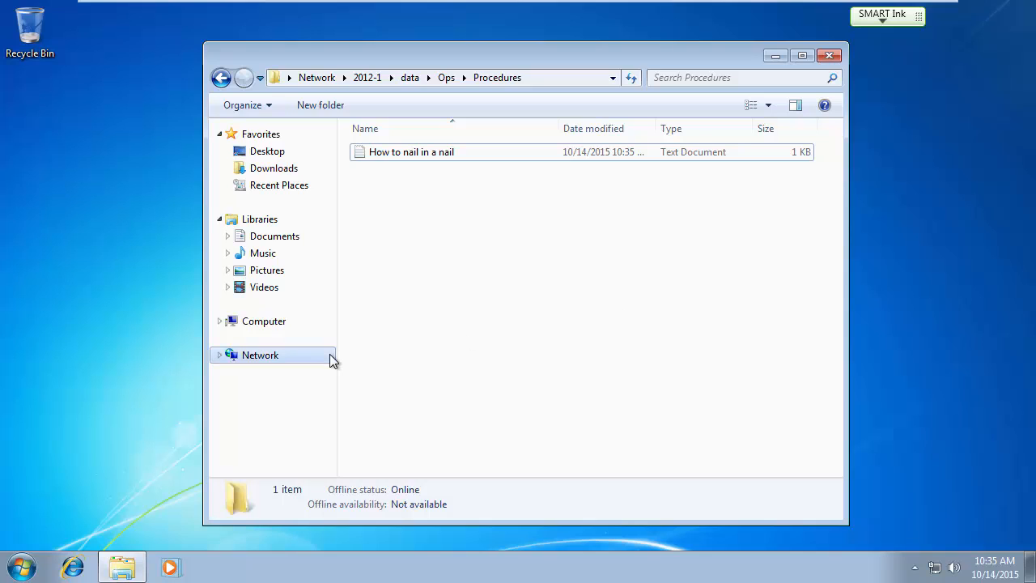
# Log off the current user from the Windows 7 Start menu.
pyautogui.click(24, 568)
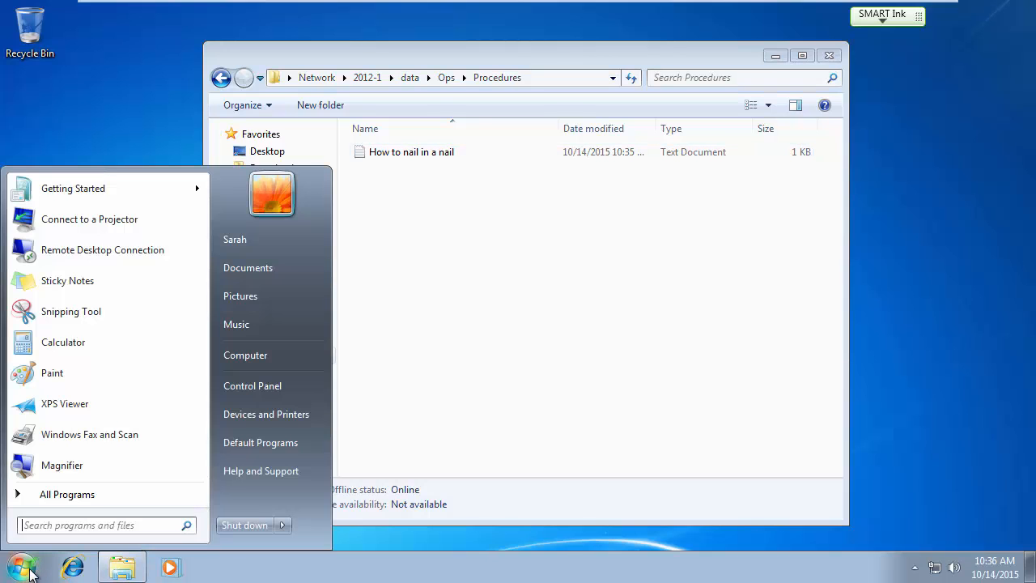
pyautogui.click(541, 398)
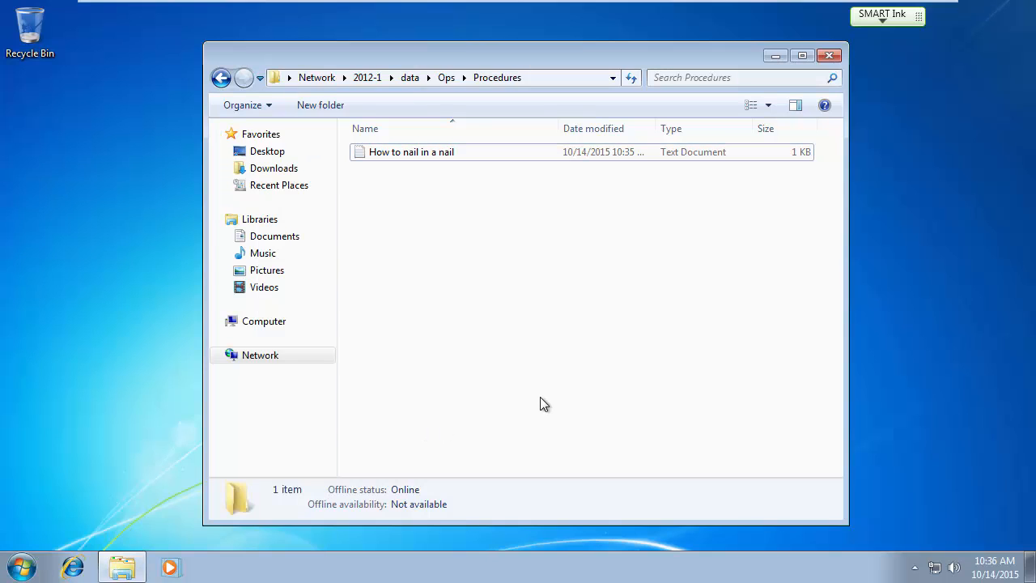
pyautogui.click(23, 566)
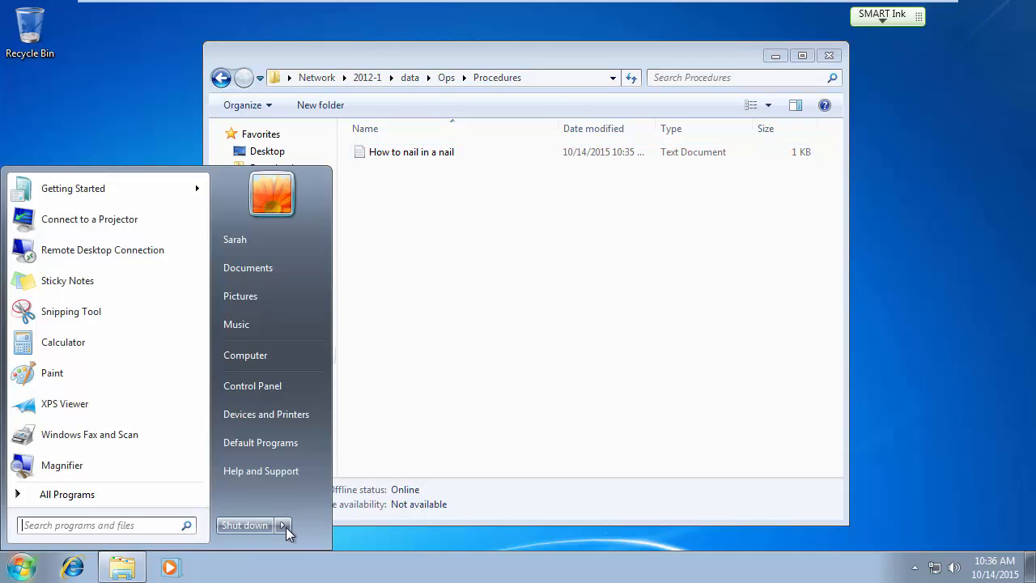
pyautogui.moveTo(284, 526)
pyautogui.click(333, 467)
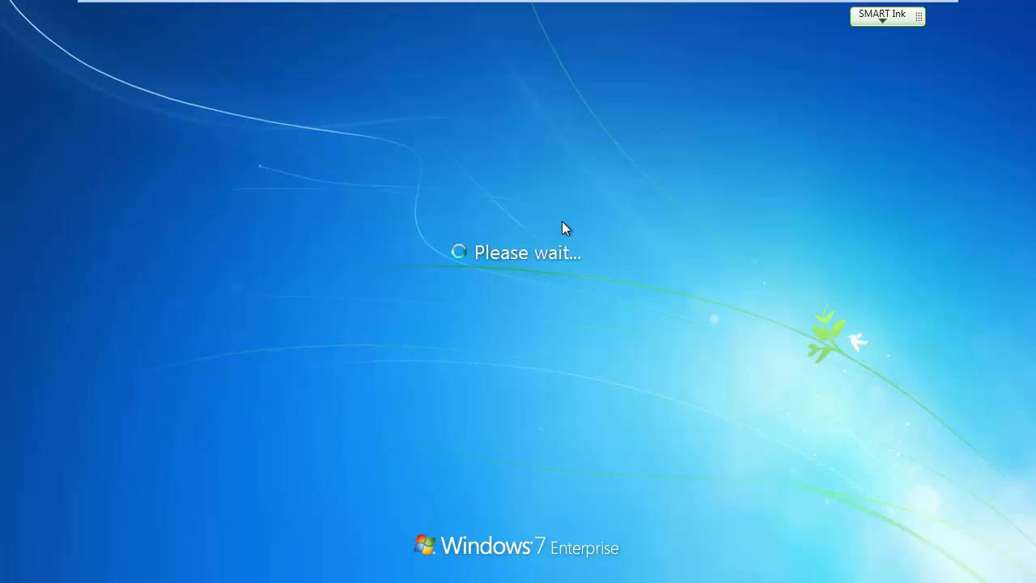
# Sign in through Other User with a different domain account and password, postponing the VMware Tools prompt.
pyautogui.hotkey('ctrl', 'alt', 'Delete')
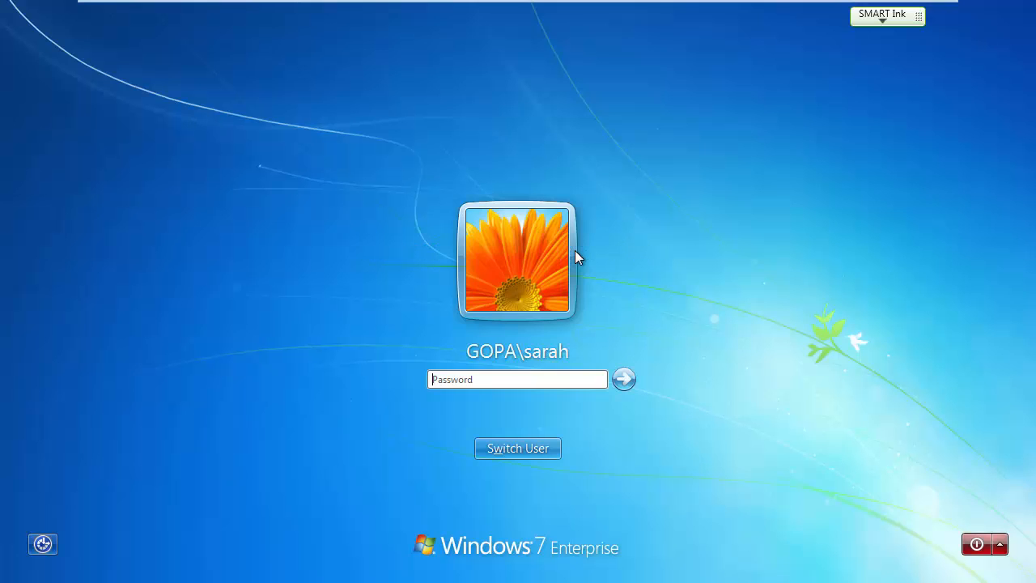
pyautogui.click(519, 443)
pyautogui.click(590, 340)
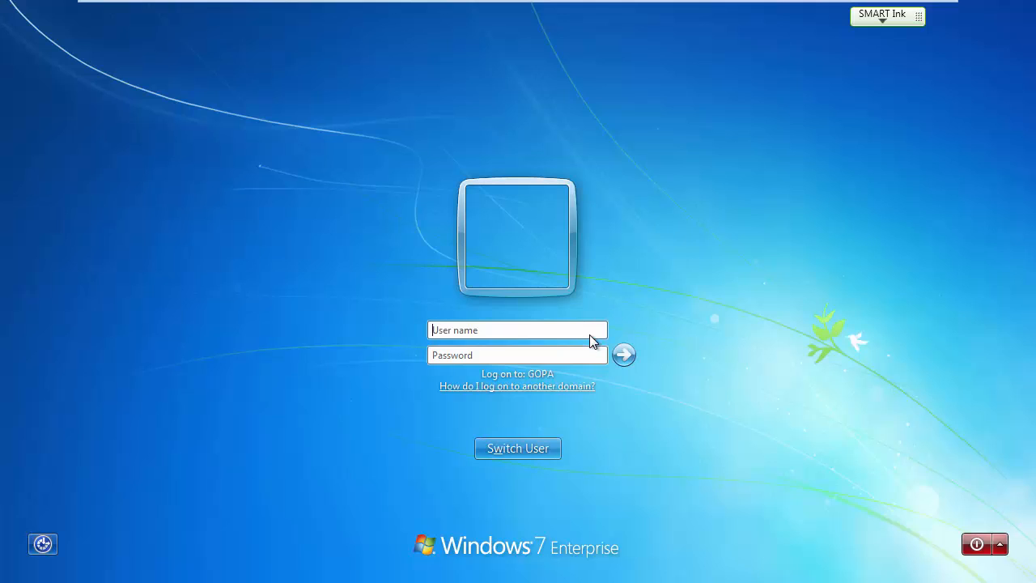
pyautogui.write('abigail')
pyautogui.press('Tab')
pyautogui.write('••••')
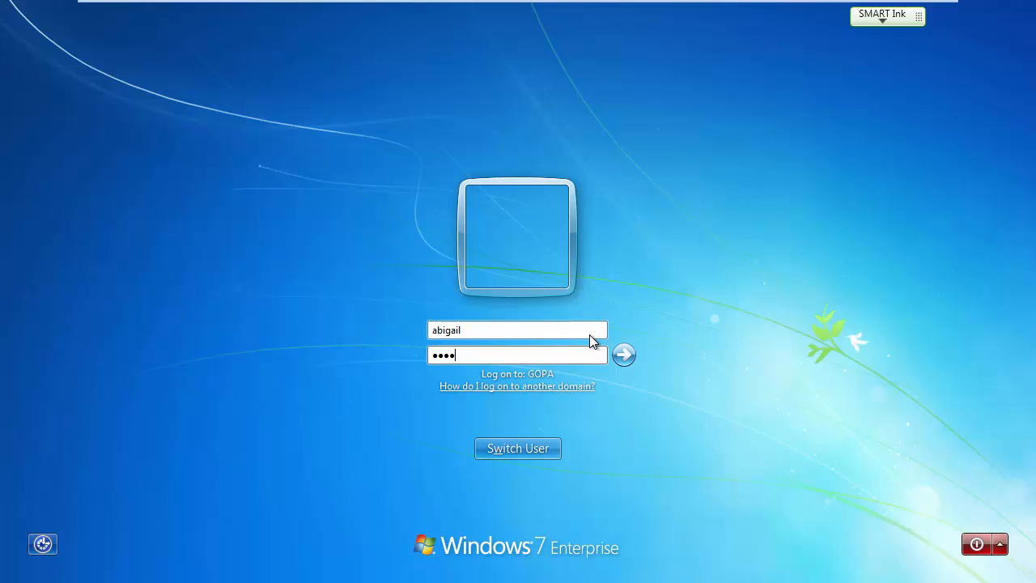
pyautogui.write('••••')
pyautogui.press('Return')
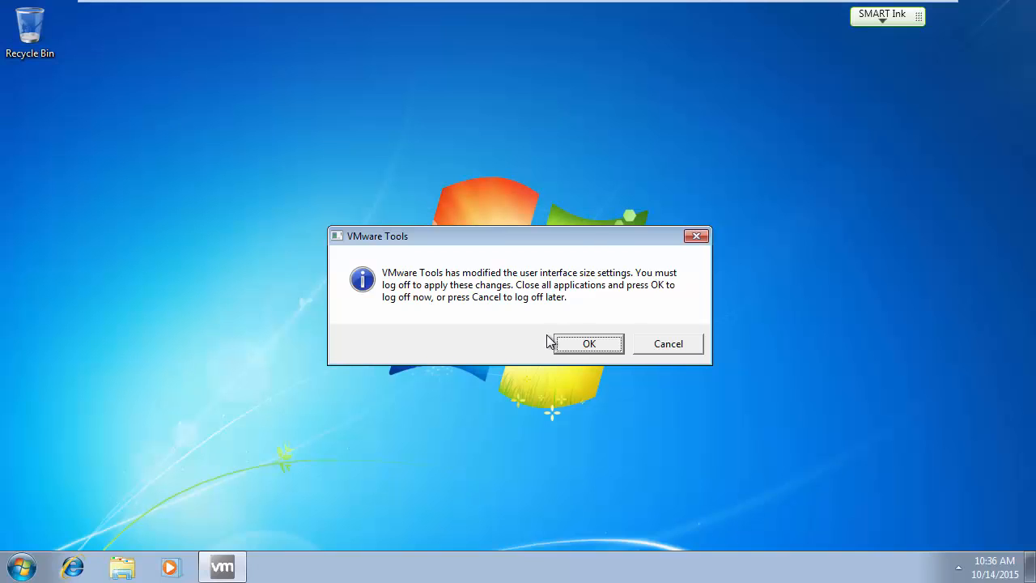
pyautogui.click(660, 346)
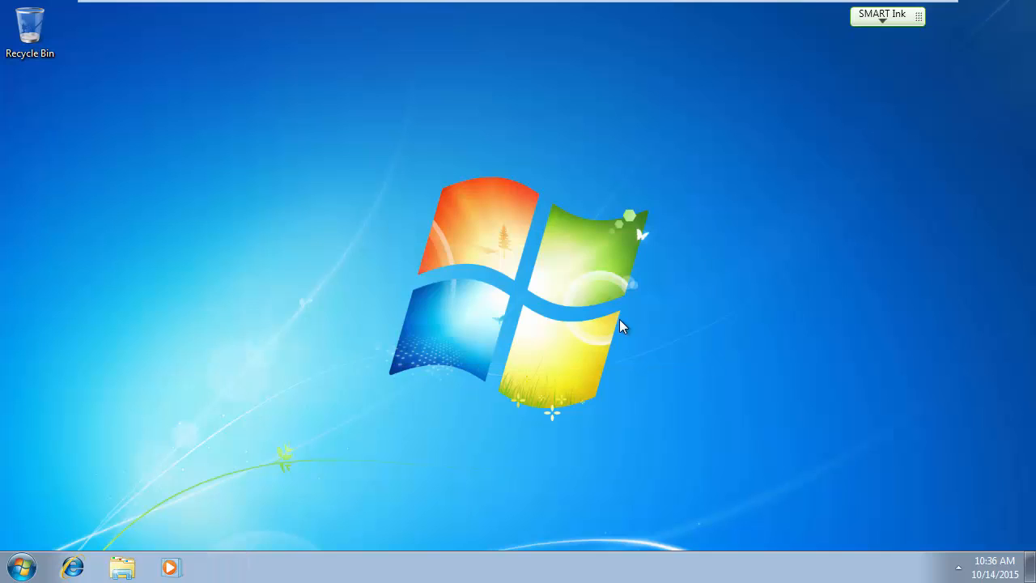
# Open 'How to nail in a nail' from Network > 2012-1 > data > Ops > Procedures.
pyautogui.click(122, 566)
pyautogui.click(282, 348)
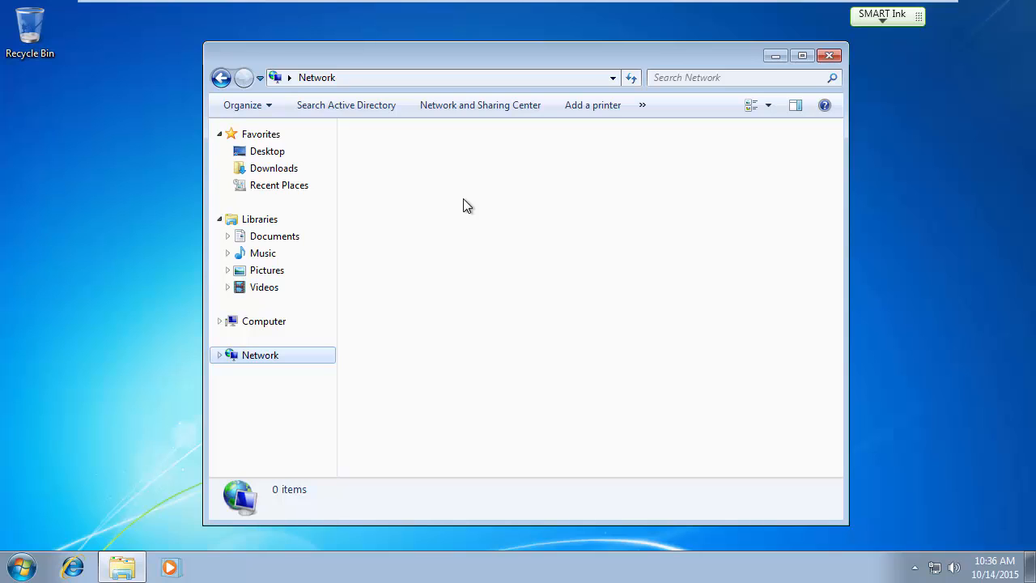
pyautogui.doubleClick(383, 167)
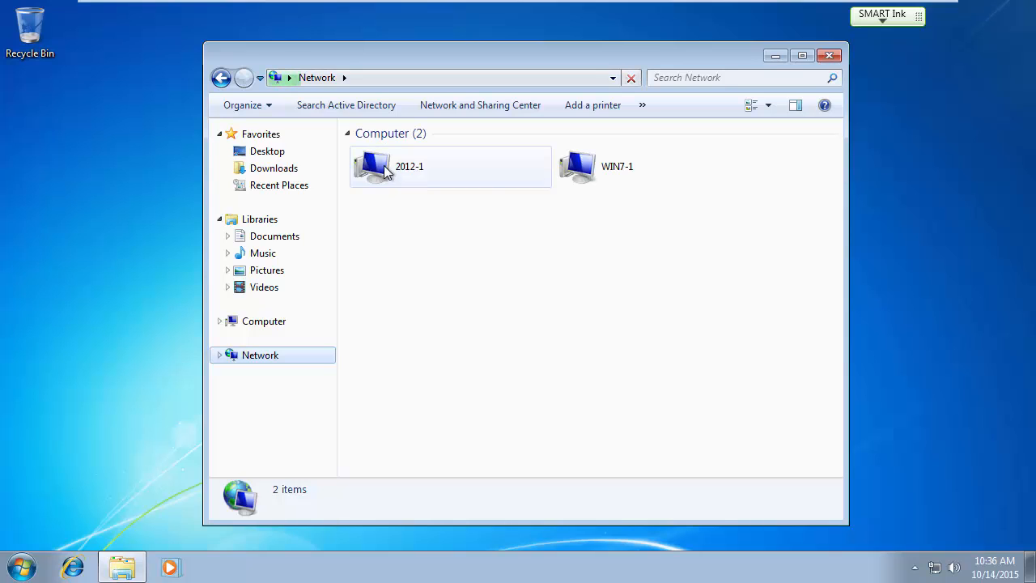
pyautogui.doubleClick(382, 148)
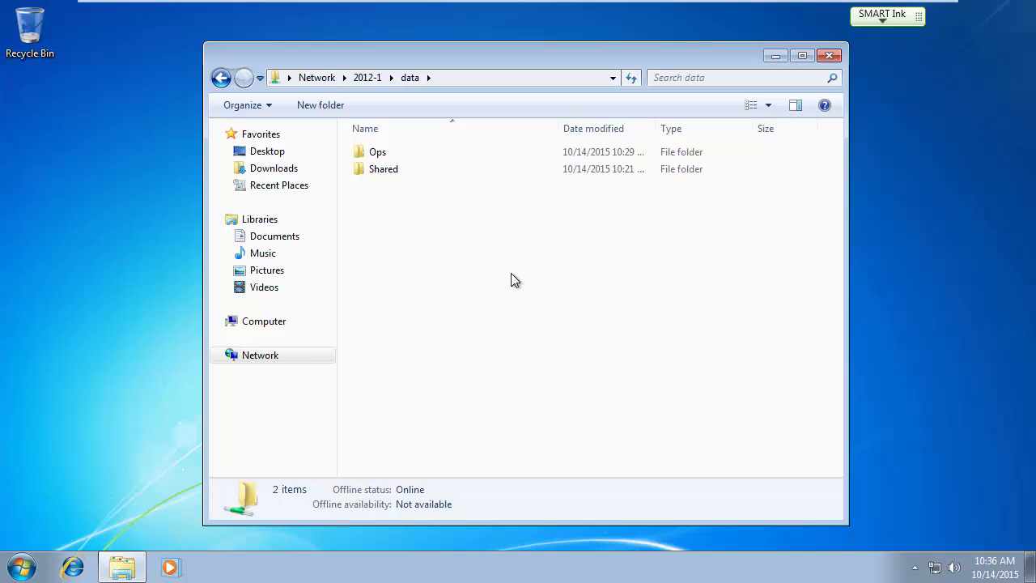
pyautogui.click(375, 155)
pyautogui.doubleClick(375, 155)
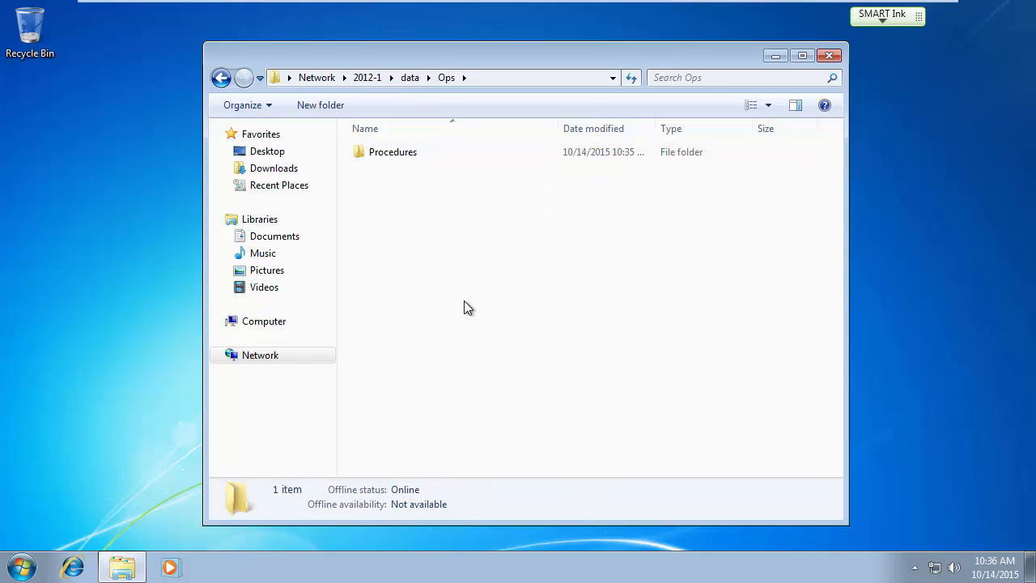
pyautogui.doubleClick(406, 155)
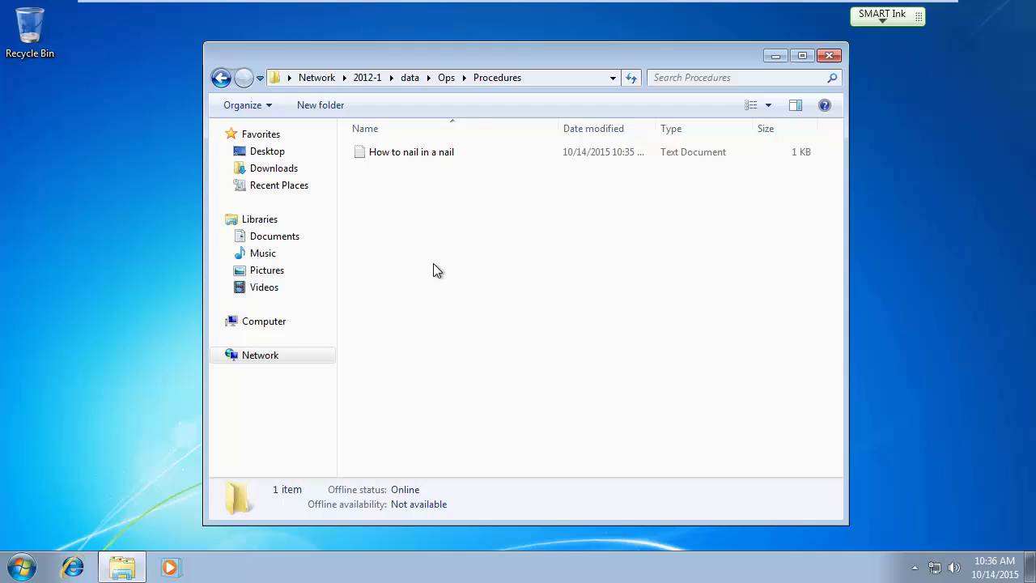
pyautogui.doubleClick(403, 151)
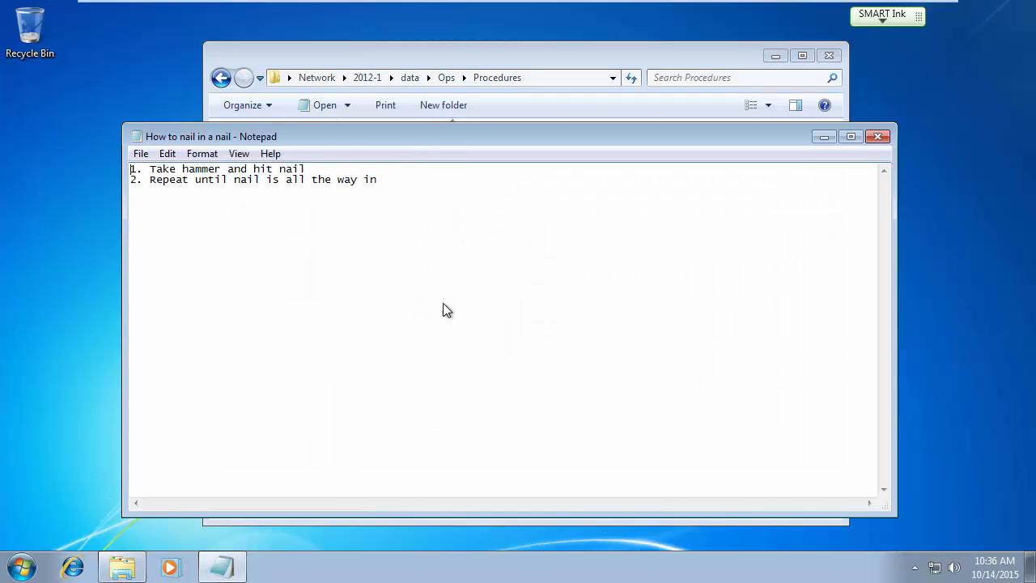
# Close Notepad and attempt a new text document in Procedures, which is access denied.
pyautogui.click(879, 138)
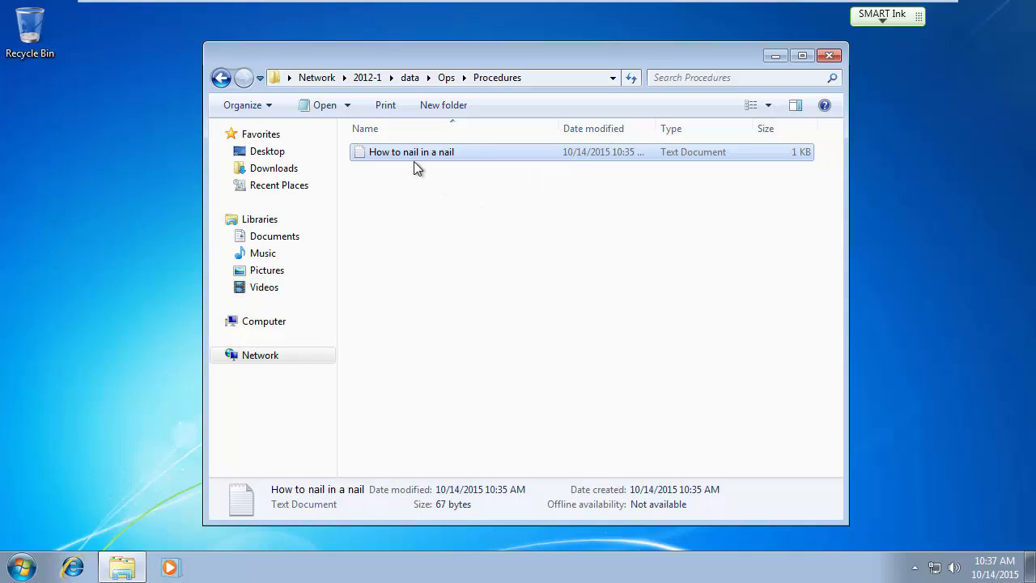
pyautogui.rightClick(401, 198)
pyautogui.moveTo(478, 359)
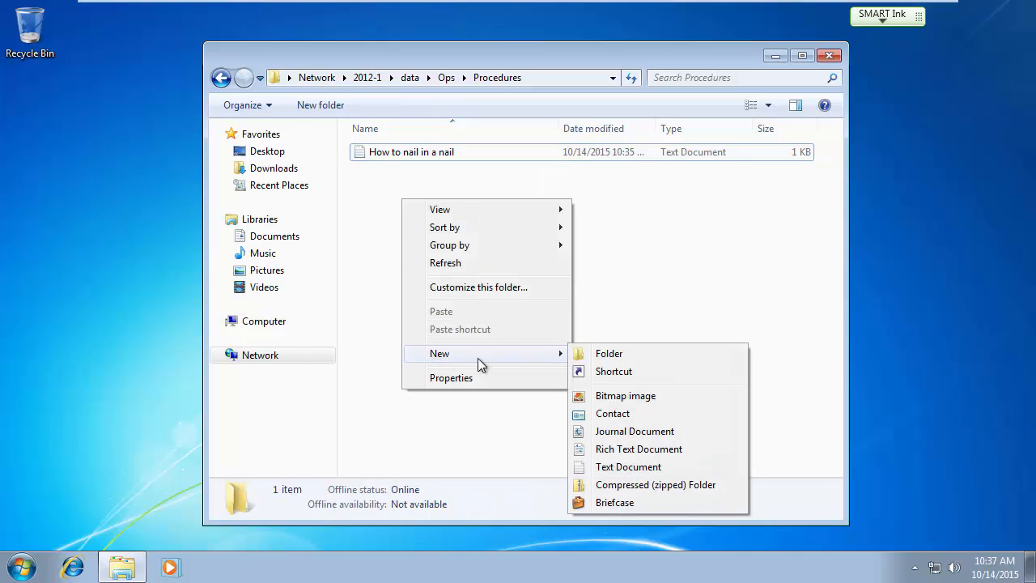
pyautogui.click(619, 467)
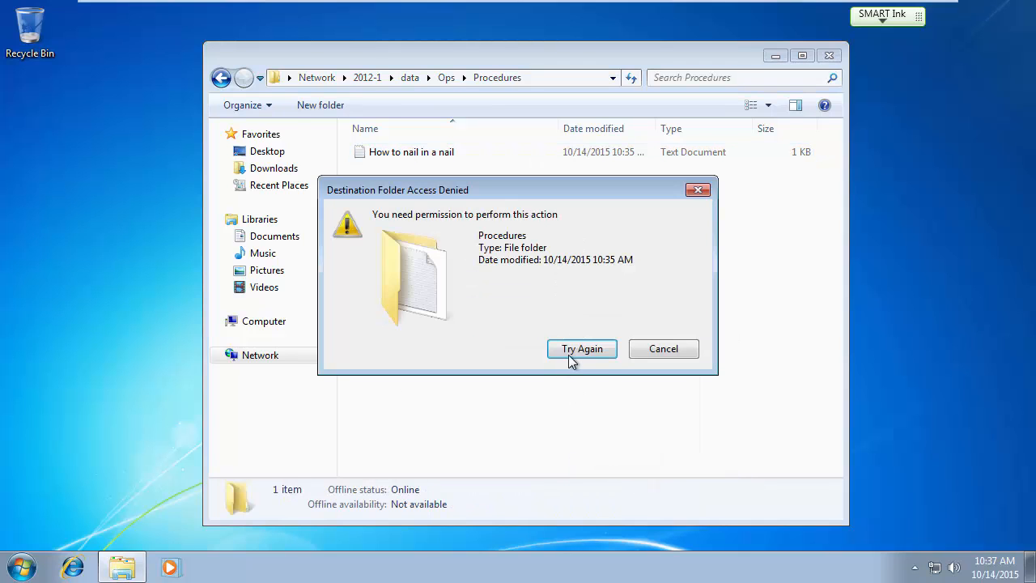
pyautogui.click(663, 348)
# Attempt to permanently delete 'How to nail in a nail', which is refused.
pyautogui.click(419, 156)
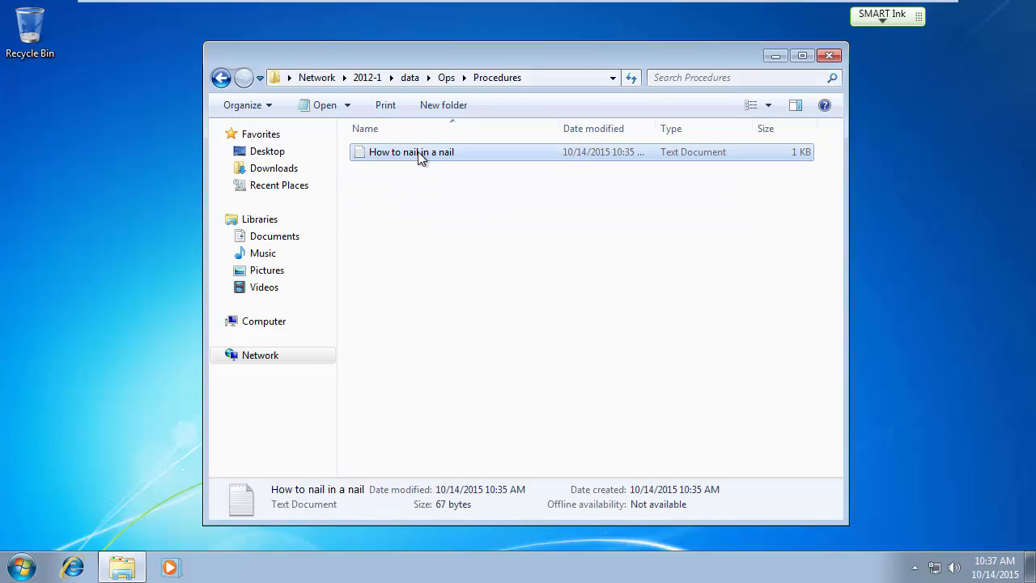
pyautogui.press('Delete')
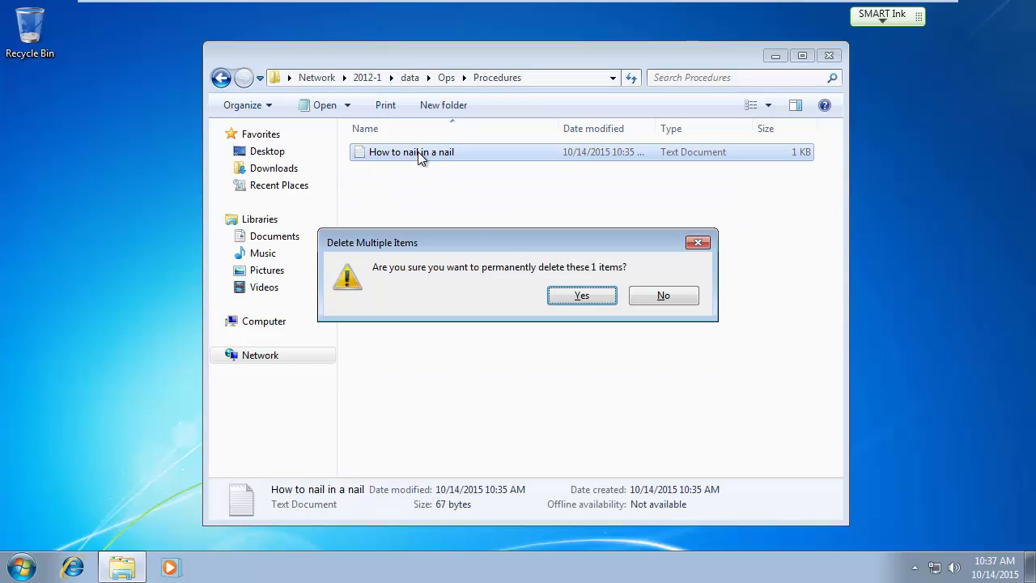
pyautogui.click(583, 296)
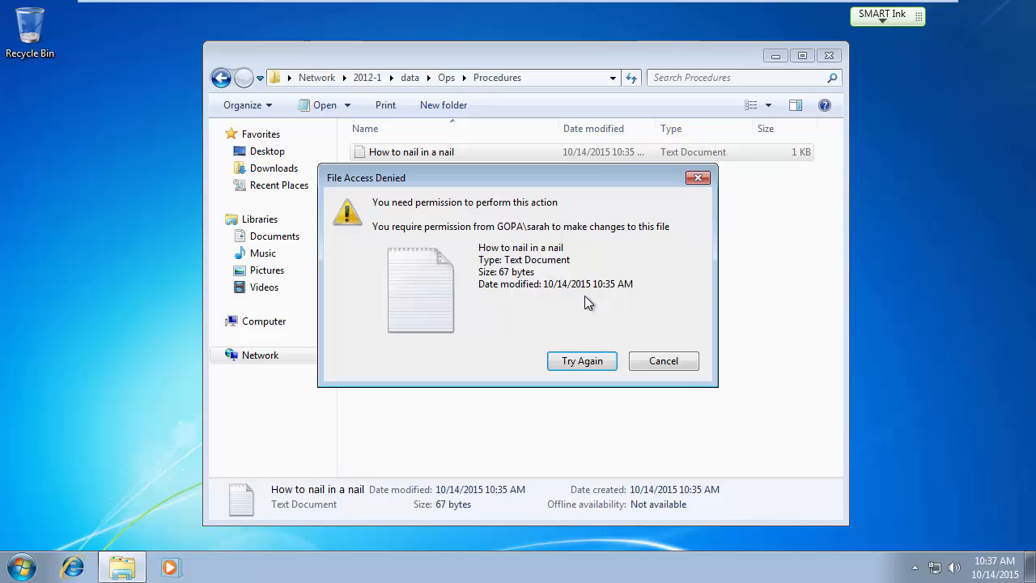
pyautogui.click(678, 361)
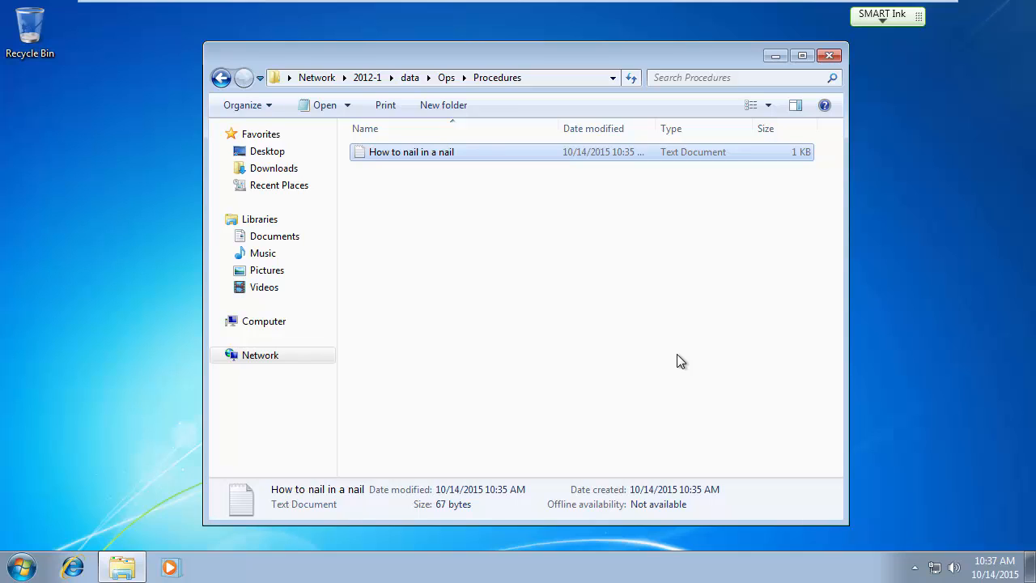
pyautogui.press('Num_Lock')
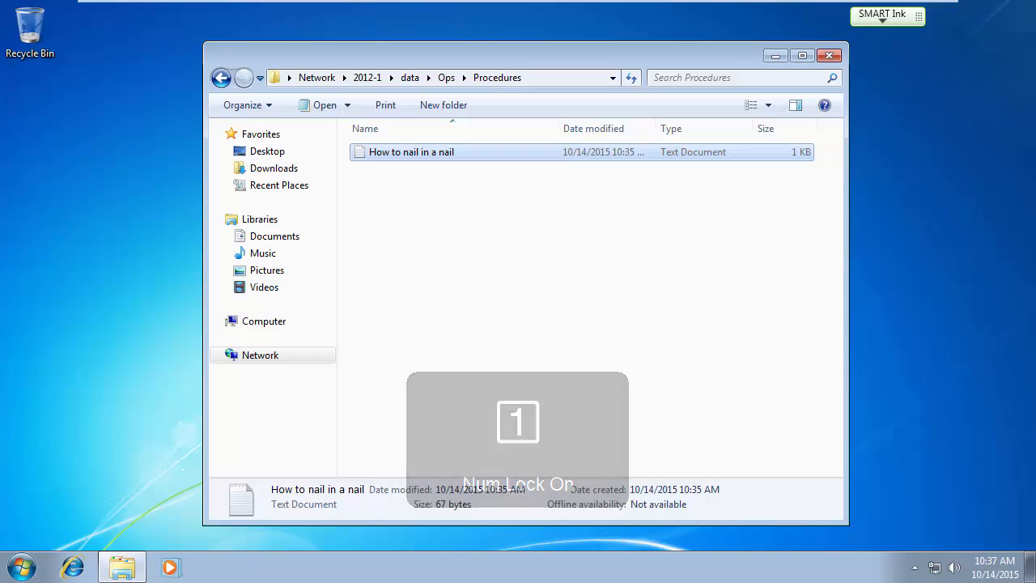
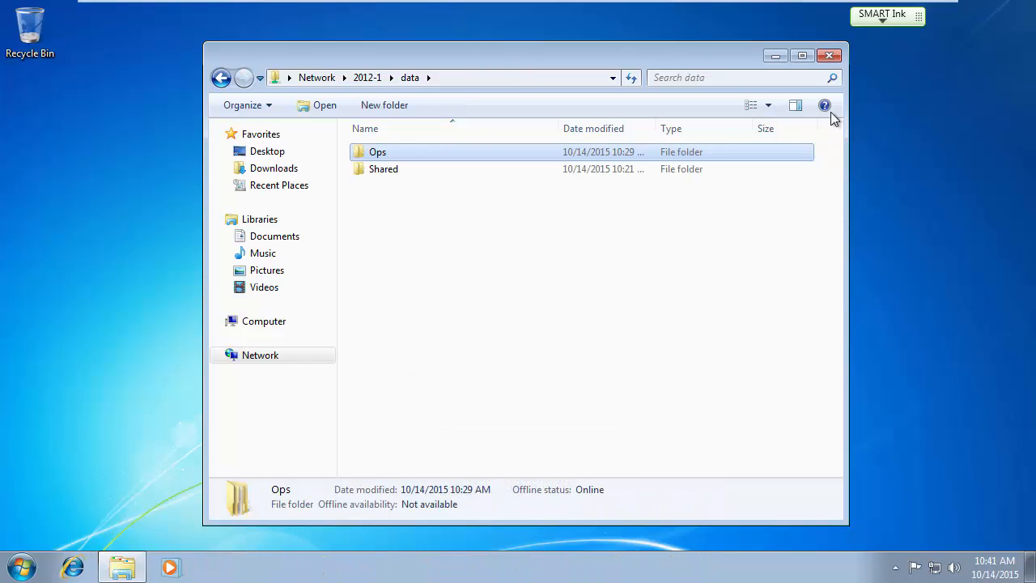
# Close the Explorer window browsing the 2012-1 data share and dismiss the Start menu.
pyautogui.press('Num_Lock')
pyautogui.click(828, 55)
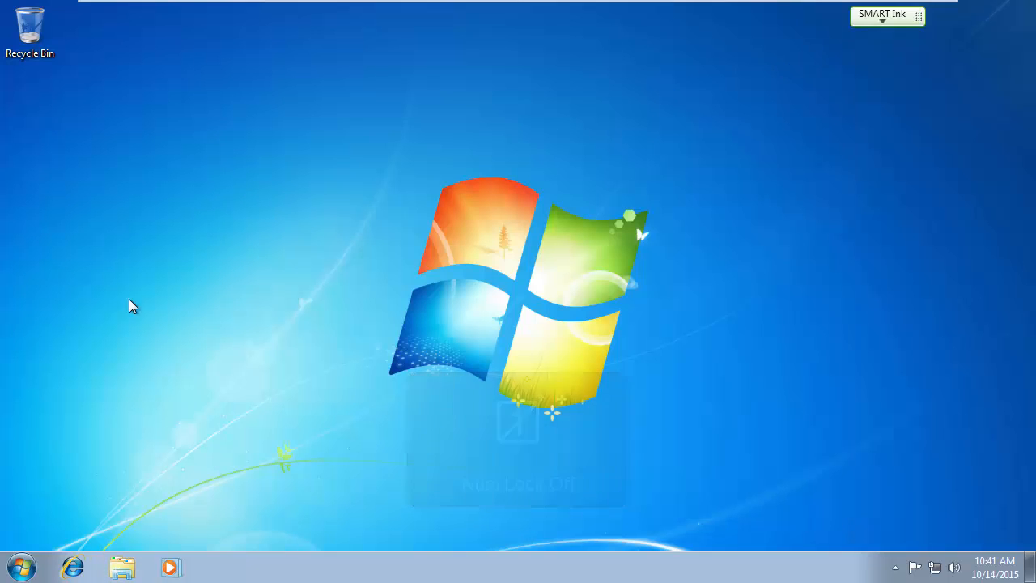
pyautogui.click(22, 567)
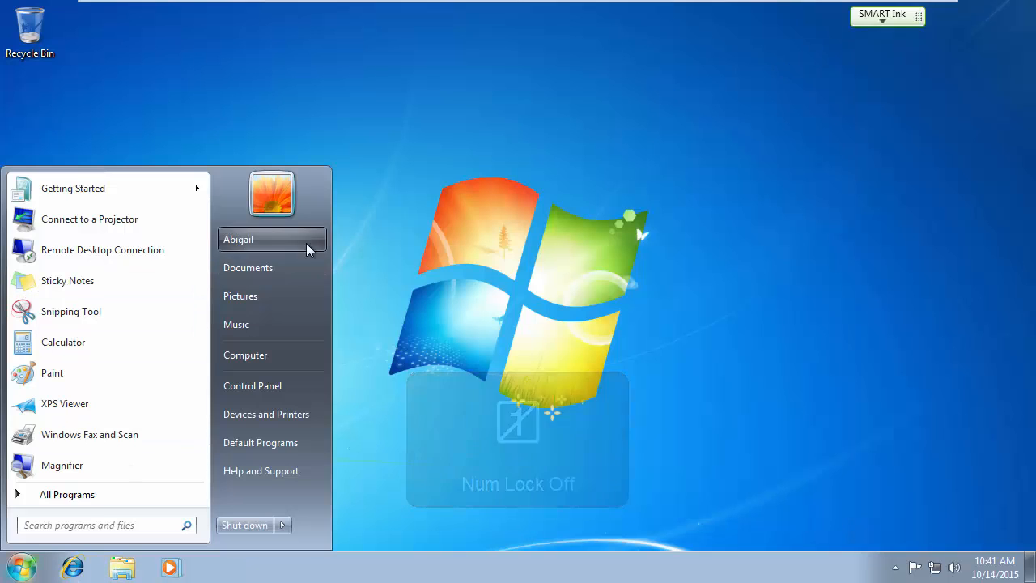
pyautogui.click(380, 256)
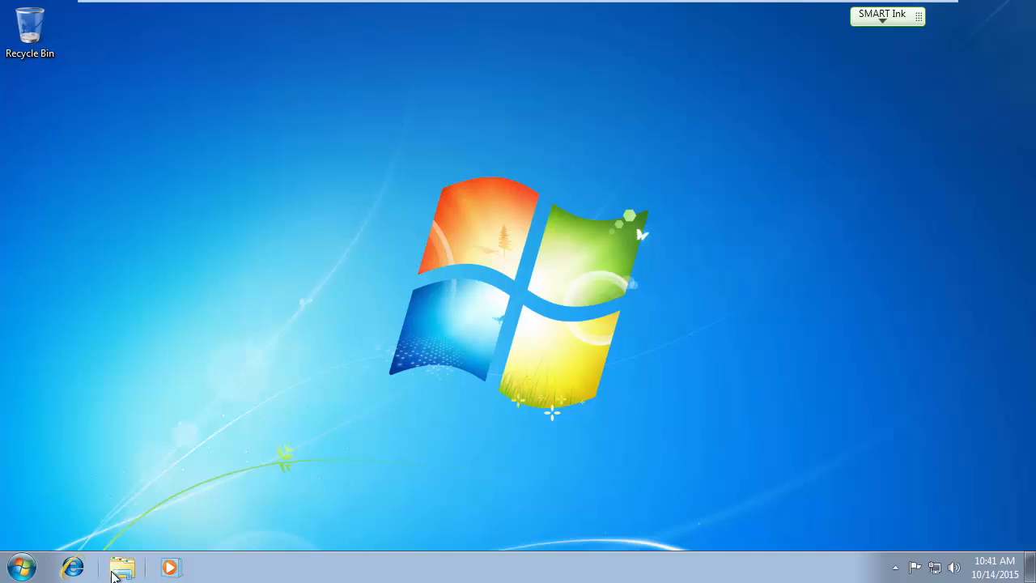
# Browse Network > 2012-1 > data, then return to Computer showing only C: and D:.
pyautogui.click(121, 567)
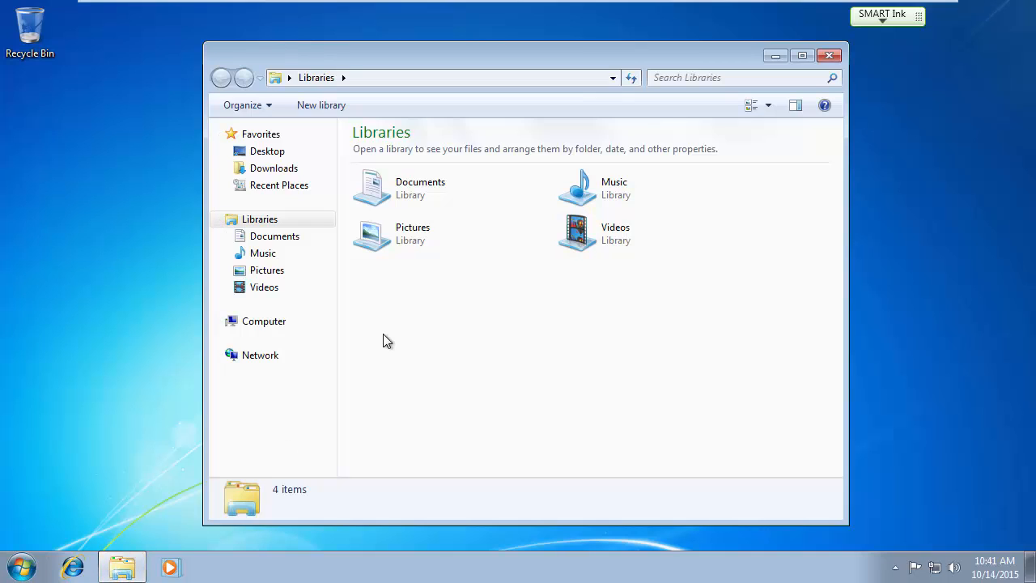
pyautogui.click(261, 325)
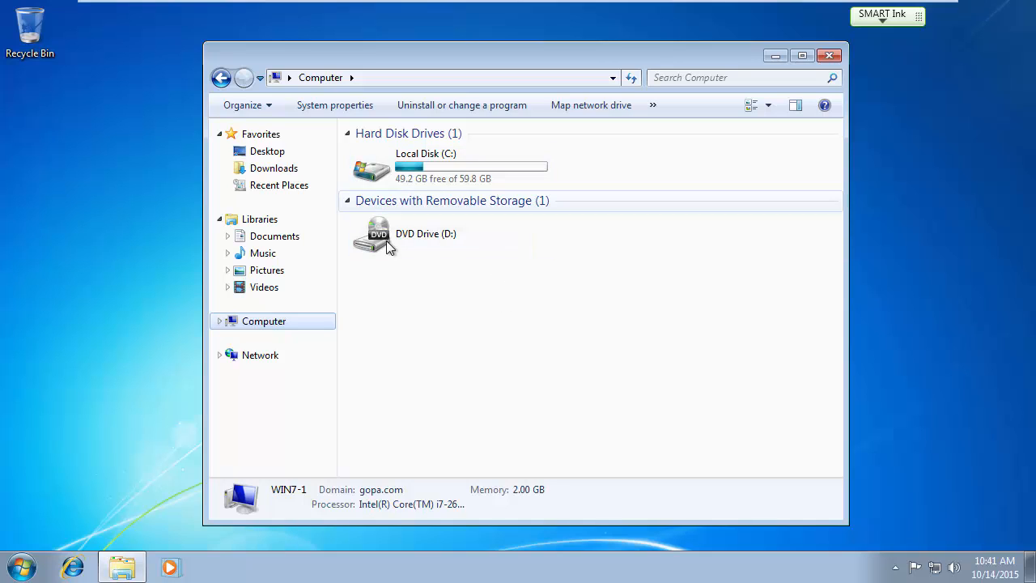
pyautogui.click(260, 356)
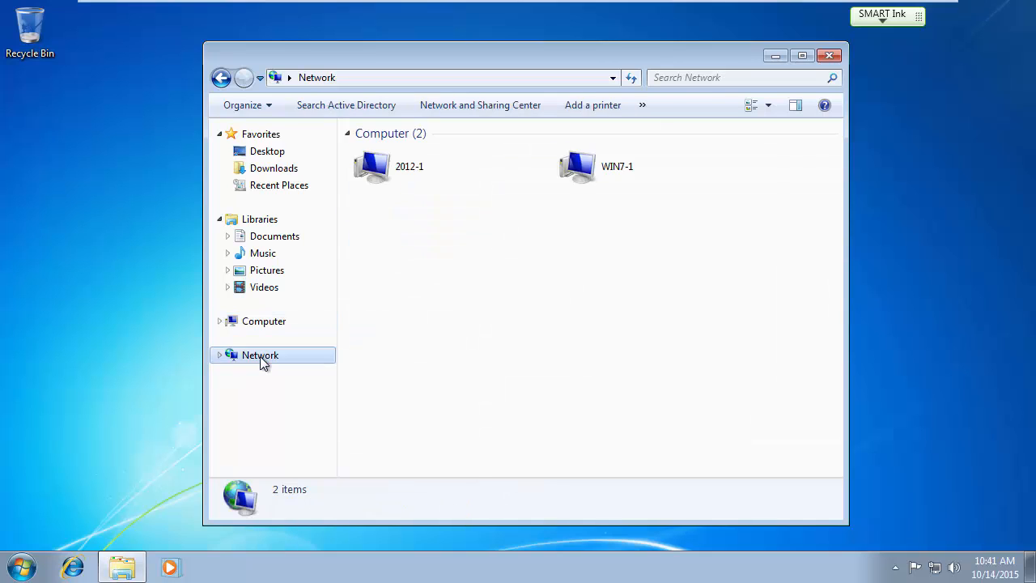
pyautogui.doubleClick(380, 167)
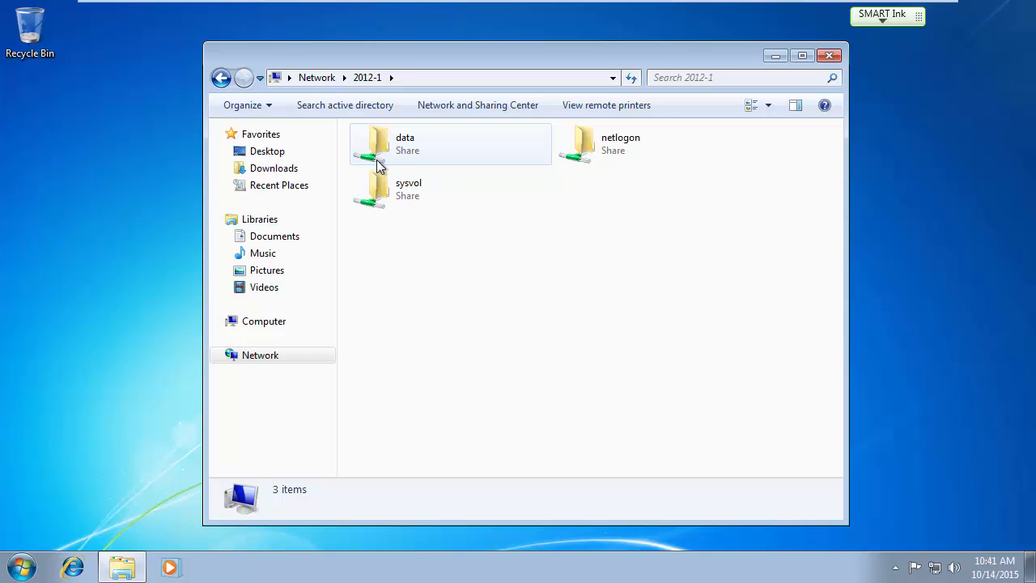
pyautogui.doubleClick(402, 152)
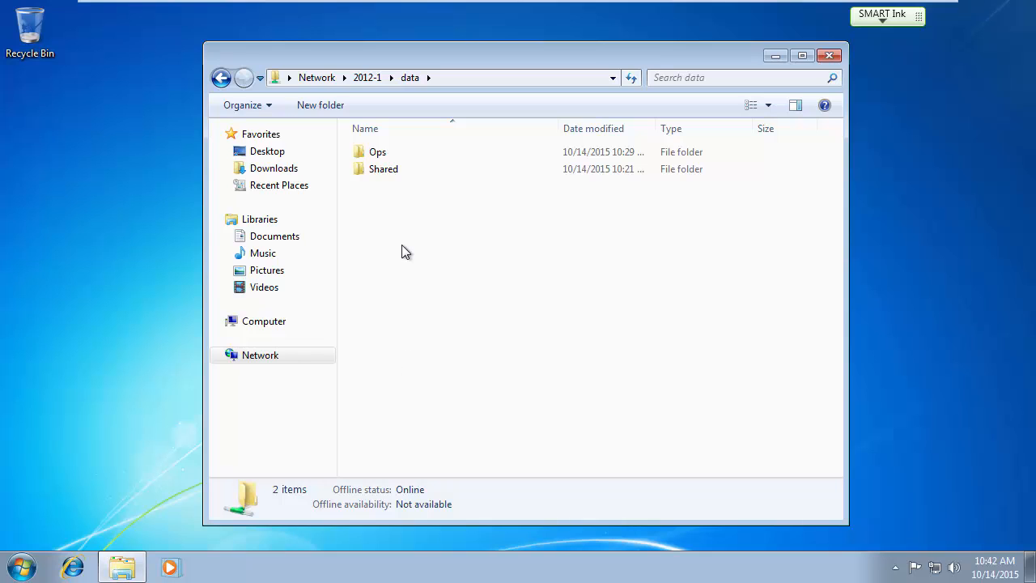
pyautogui.click(245, 354)
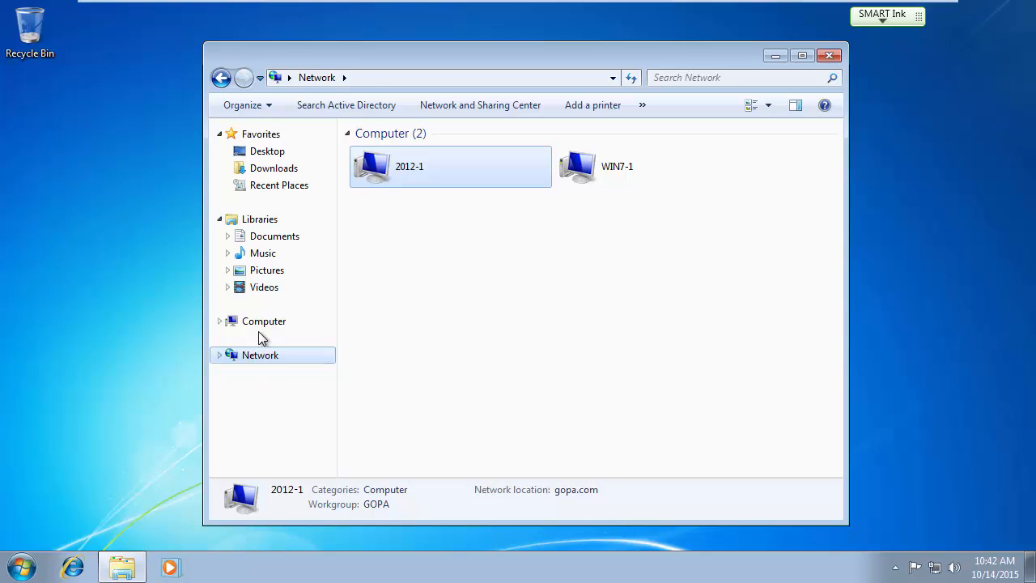
pyautogui.click(261, 327)
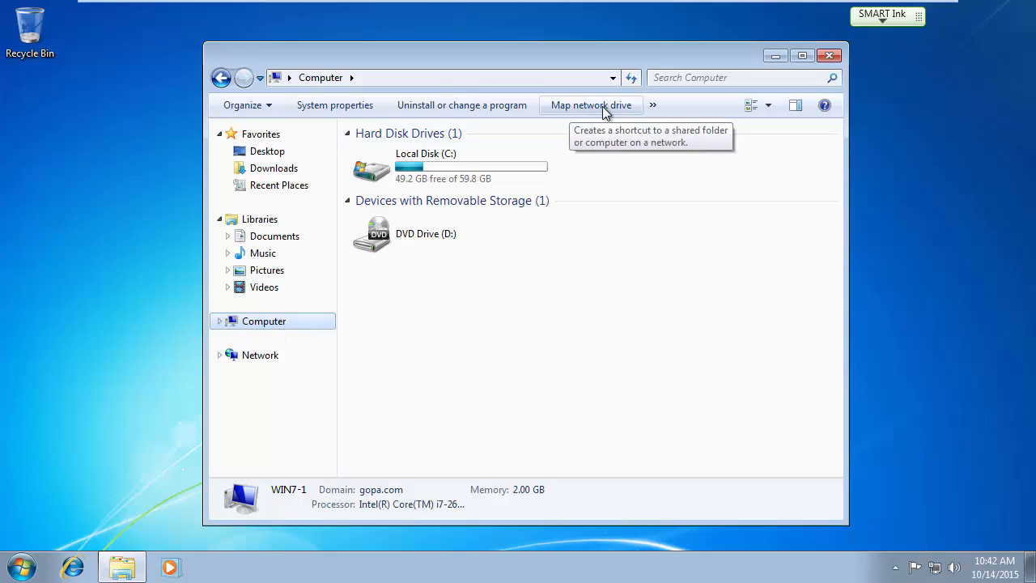
# Start mapping a network drive, then cancel without changing the drive letter.
pyautogui.moveTo(574, 52); pyautogui.dragTo(566, 29)
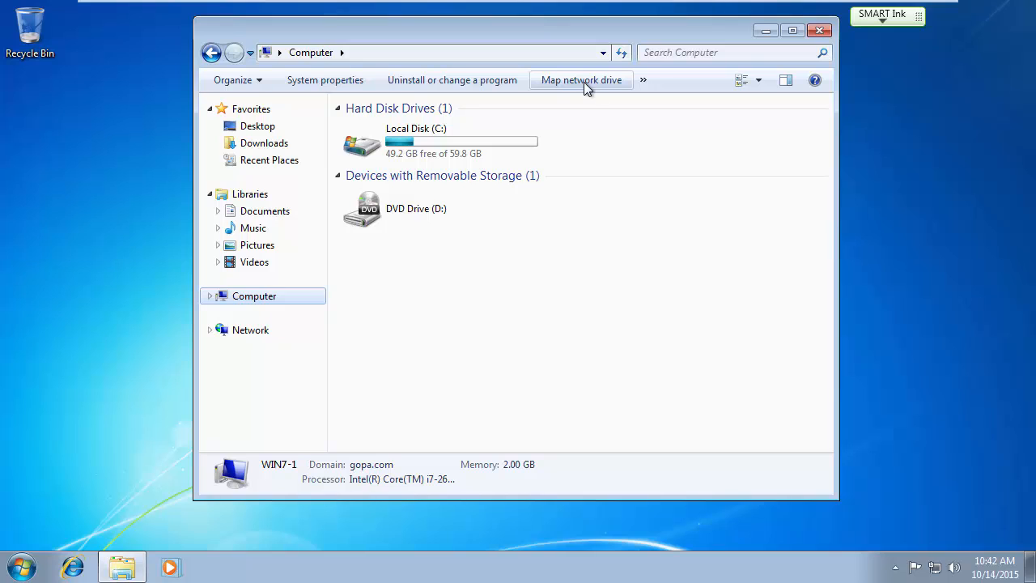
pyautogui.click(23, 567)
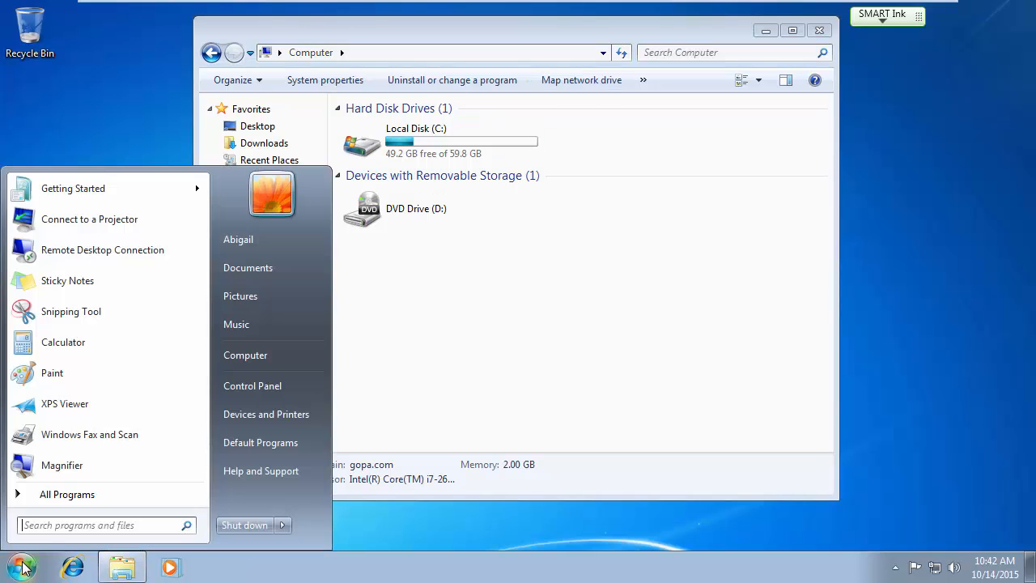
pyautogui.click(637, 276)
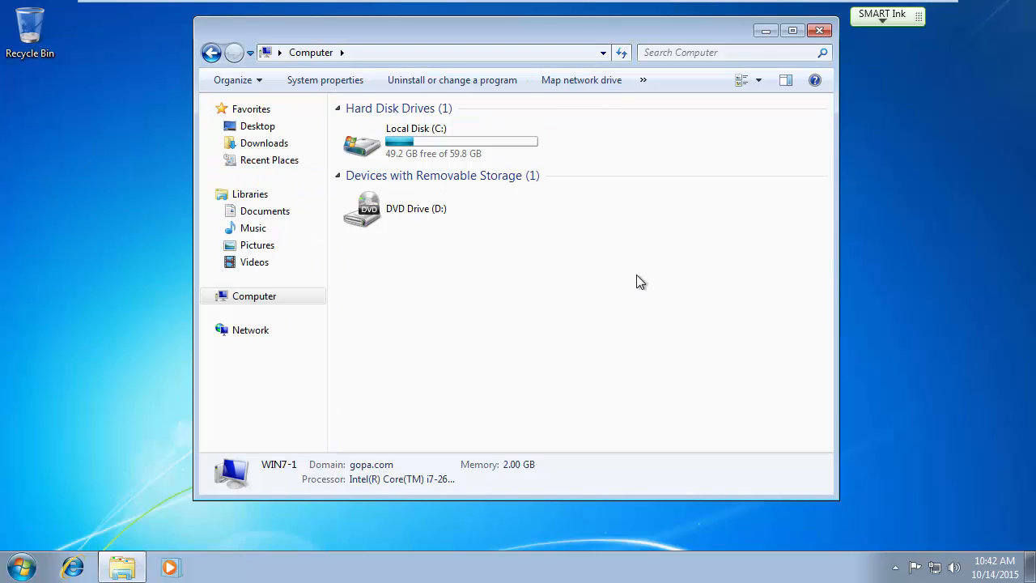
pyautogui.click(579, 84)
pyautogui.click(475, 231)
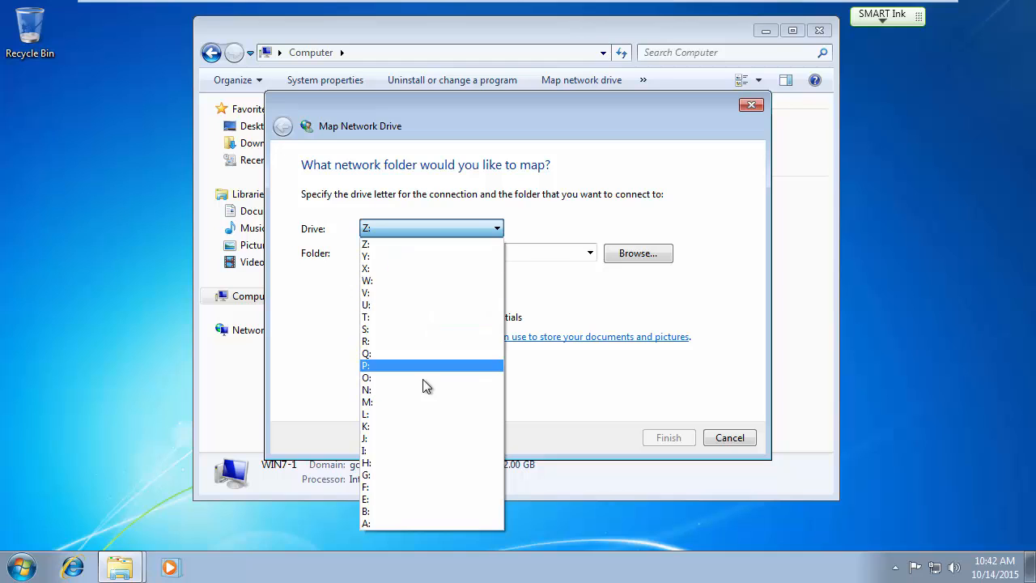
pyautogui.click(564, 225)
pyautogui.click(729, 437)
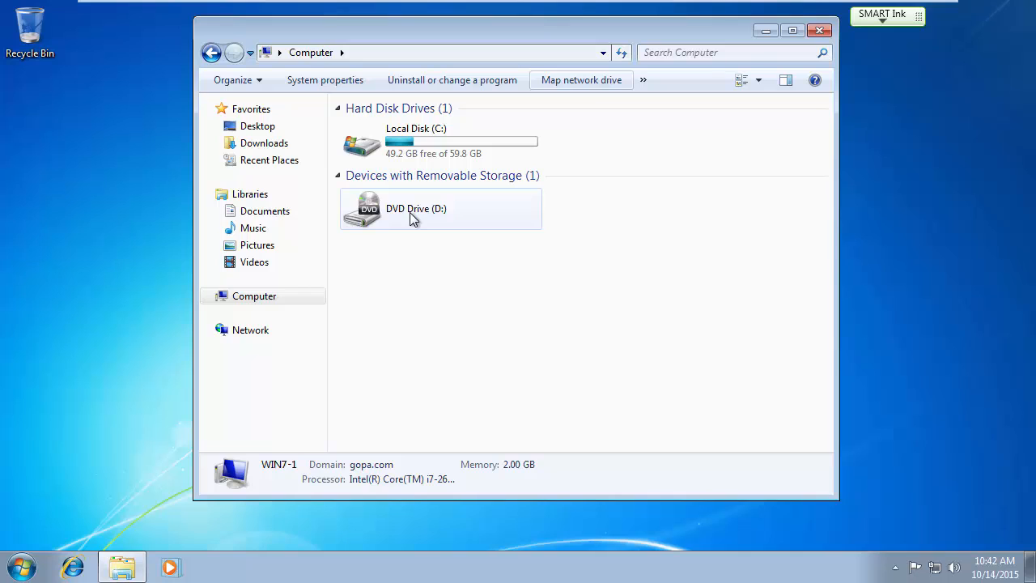
# Restart Map Network Drive and choose E: as the drive letter.
pyautogui.click(585, 80)
pyautogui.click(466, 230)
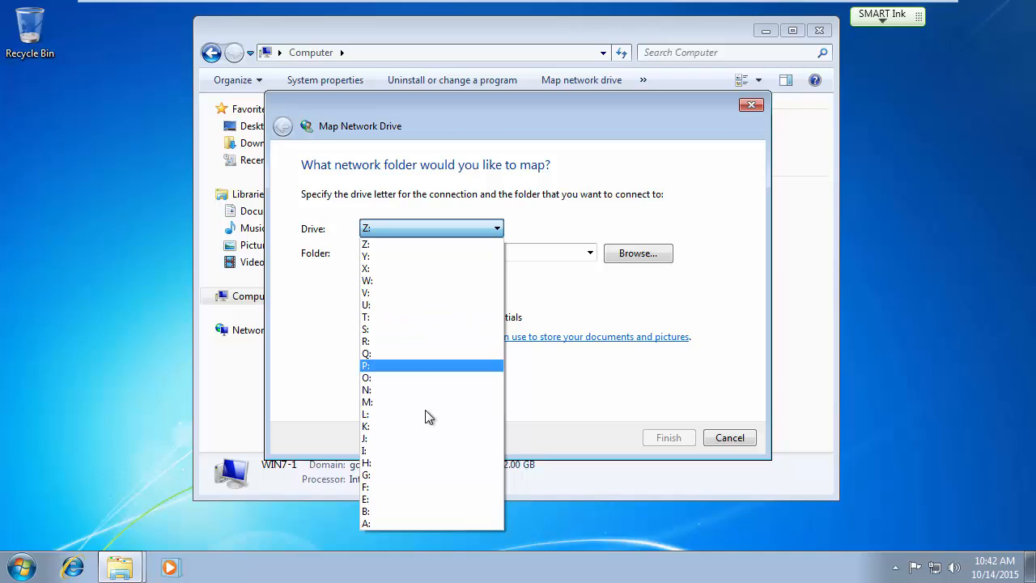
pyautogui.click(414, 497)
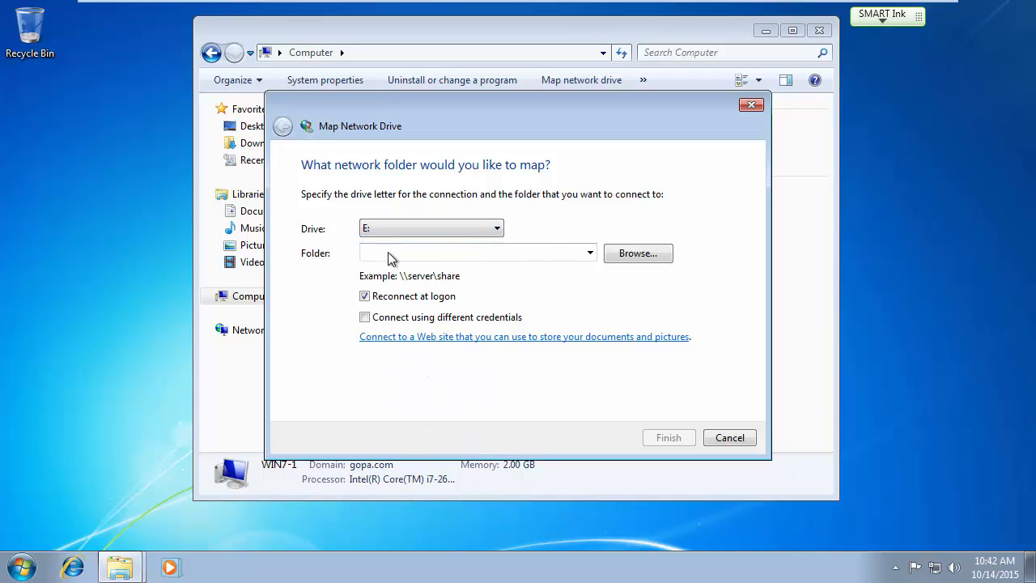
# Enter the folder path \\2012-1\date for drive E: and bring up Browse For Folder.
pyautogui.click(455, 256)
pyautogui.write('\\')
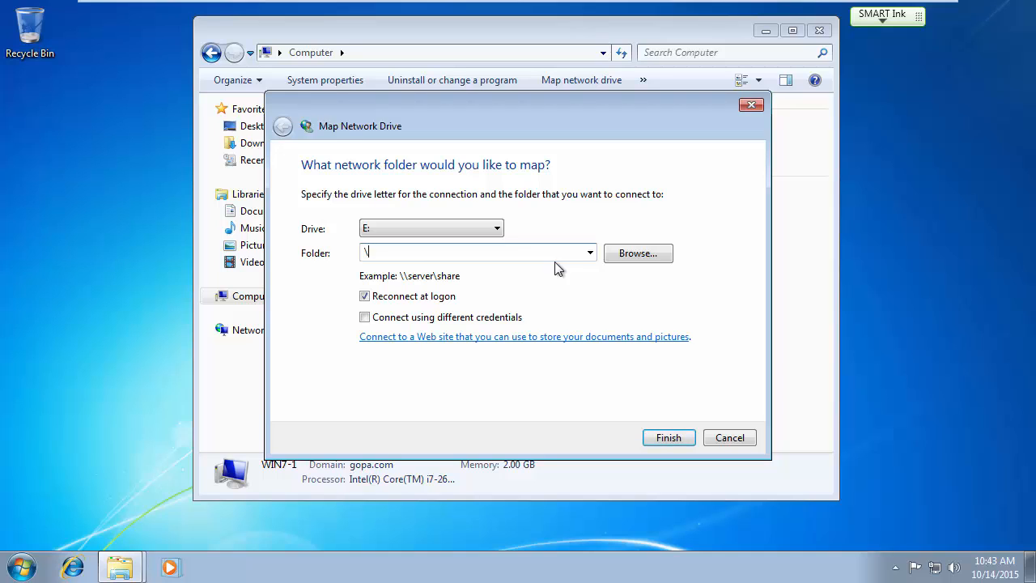
pyautogui.write('2012-1\\data')
pyautogui.press('BackSpace')
pyautogui.write('e')
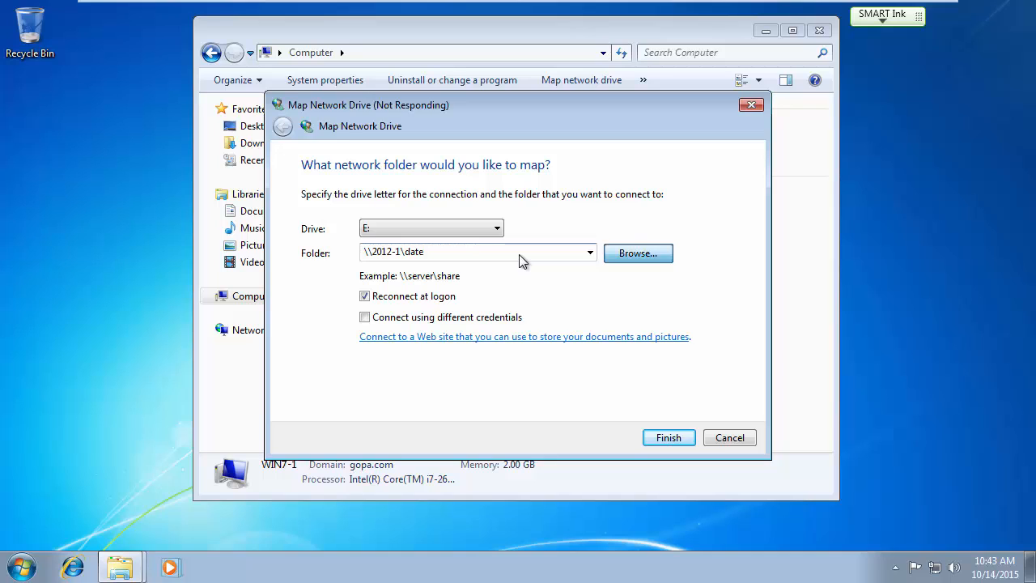
pyautogui.press('Num_Lock')
pyautogui.press('Num_Lock')
pyautogui.press('Num_Lock')
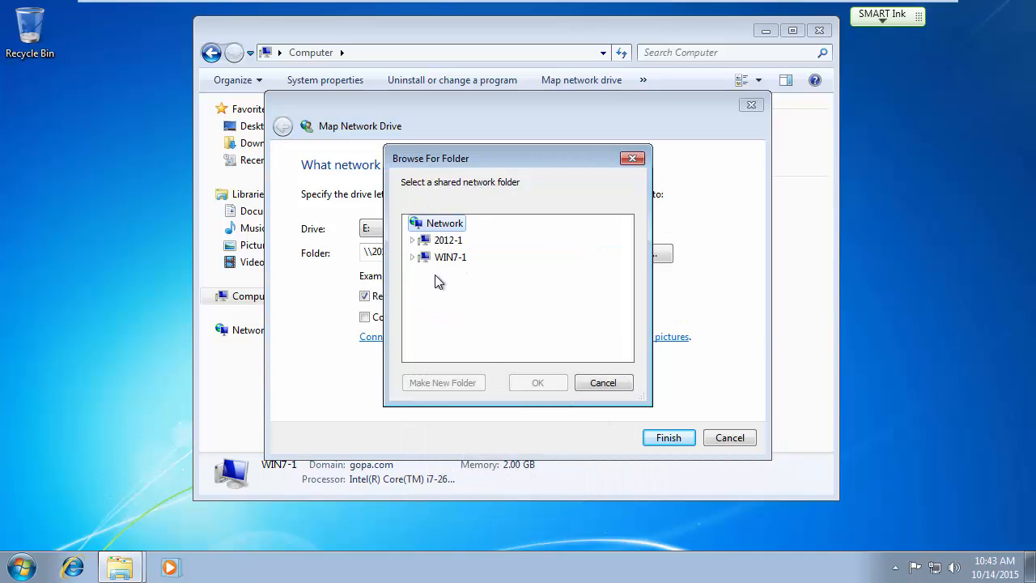
# Pick the data share under 2012-1 and finish mapping E: to \\2012-1\data.
pyautogui.press('Num_Lock')
pyautogui.click(412, 240)
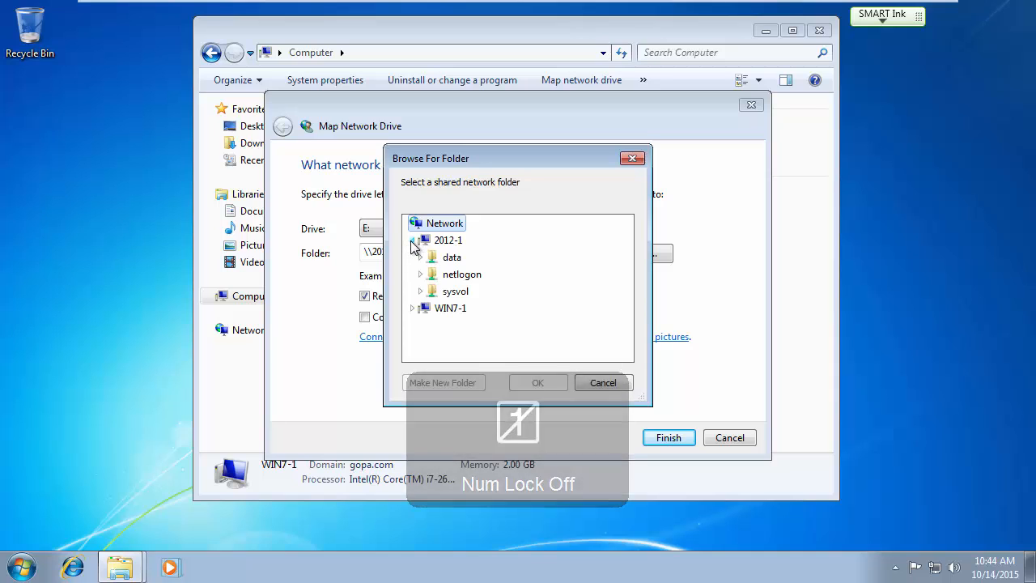
pyautogui.doubleClick(450, 257)
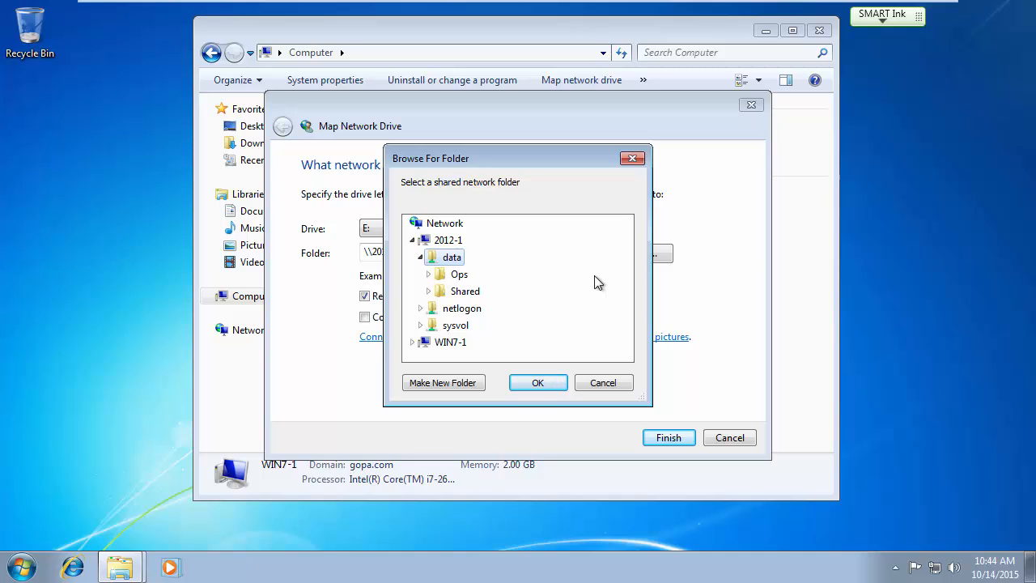
pyautogui.click(534, 383)
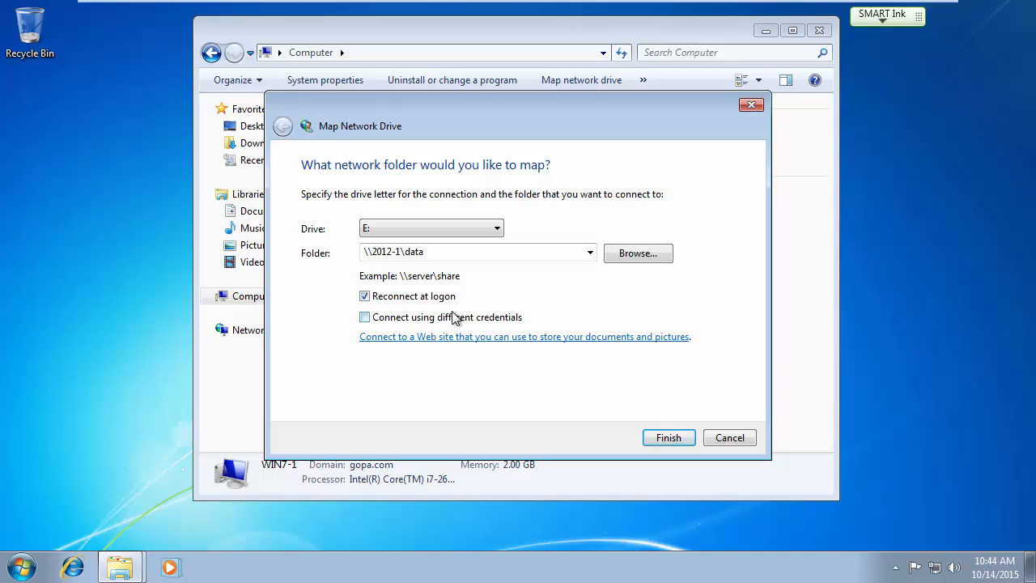
pyautogui.click(677, 440)
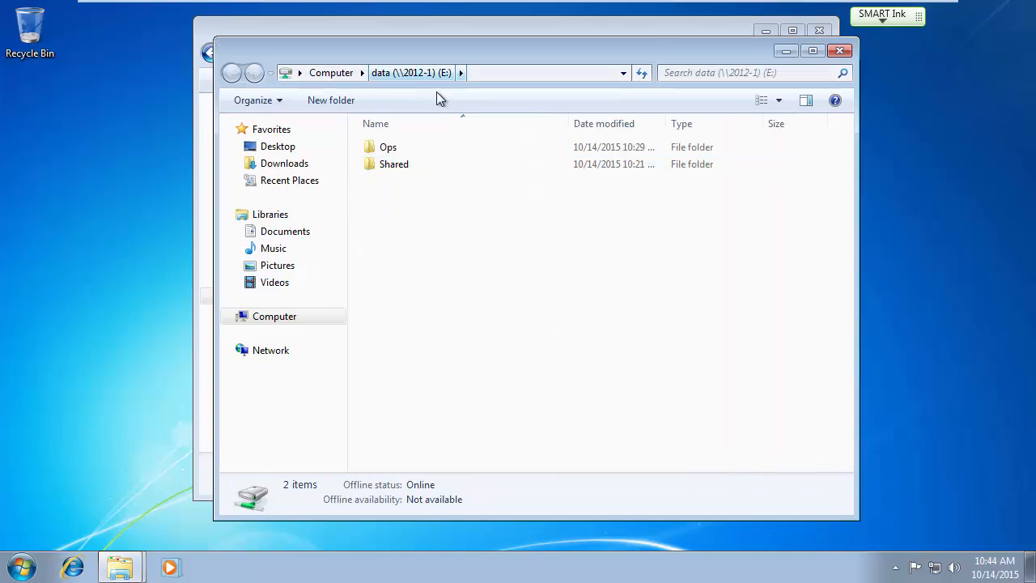
# Close the E: and Computer windows, reopen Computer to confirm data (E:), then close it.
pyautogui.click(839, 50)
pyautogui.click(819, 30)
pyautogui.press('Num_Lock')
pyautogui.press('Num_Lock')
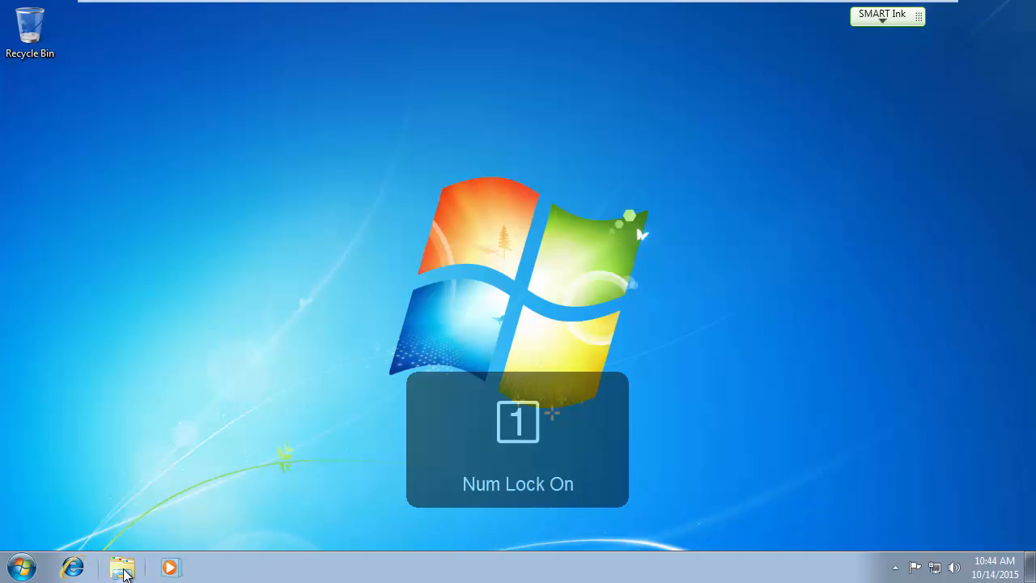
pyautogui.click(124, 570)
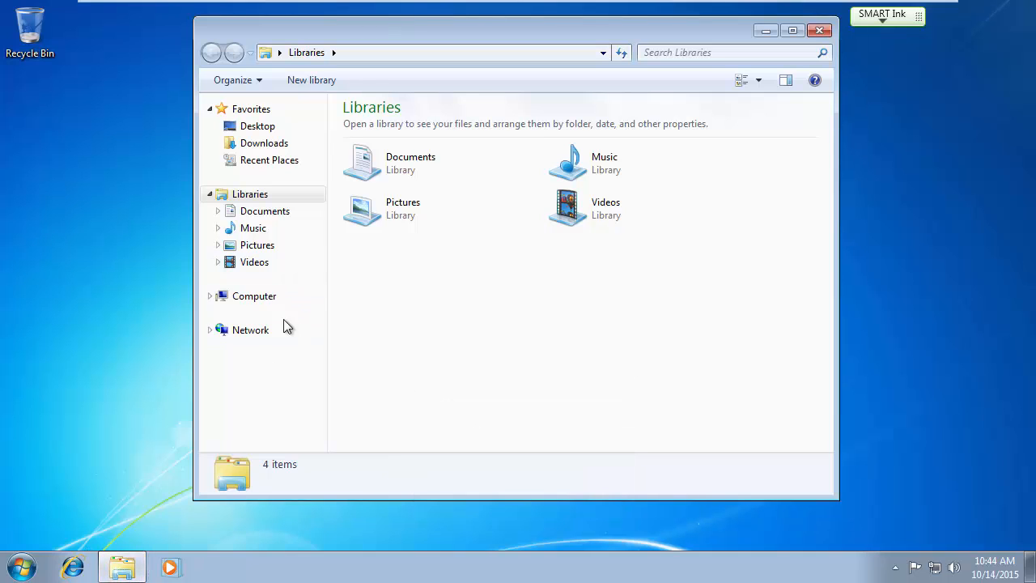
pyautogui.click(254, 299)
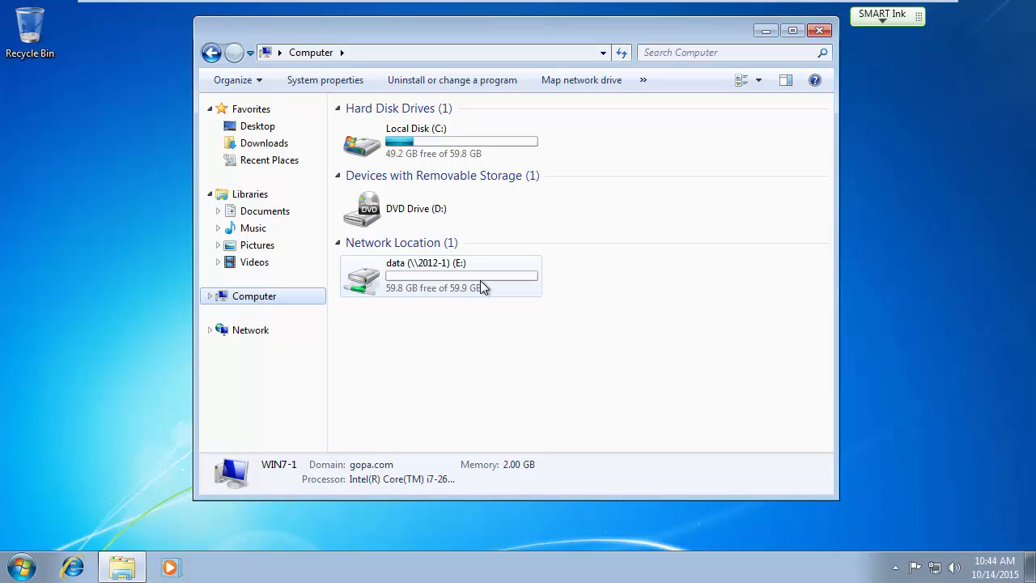
pyautogui.click(806, 35)
# Launch Notepad by searching 'note' in the Start menu.
pyautogui.click(22, 568)
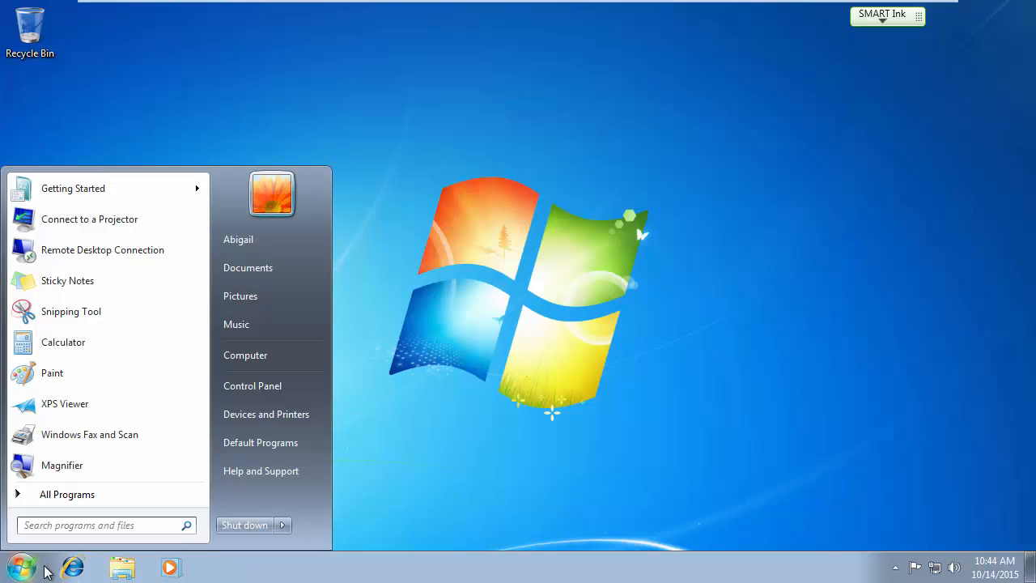
pyautogui.write('note')
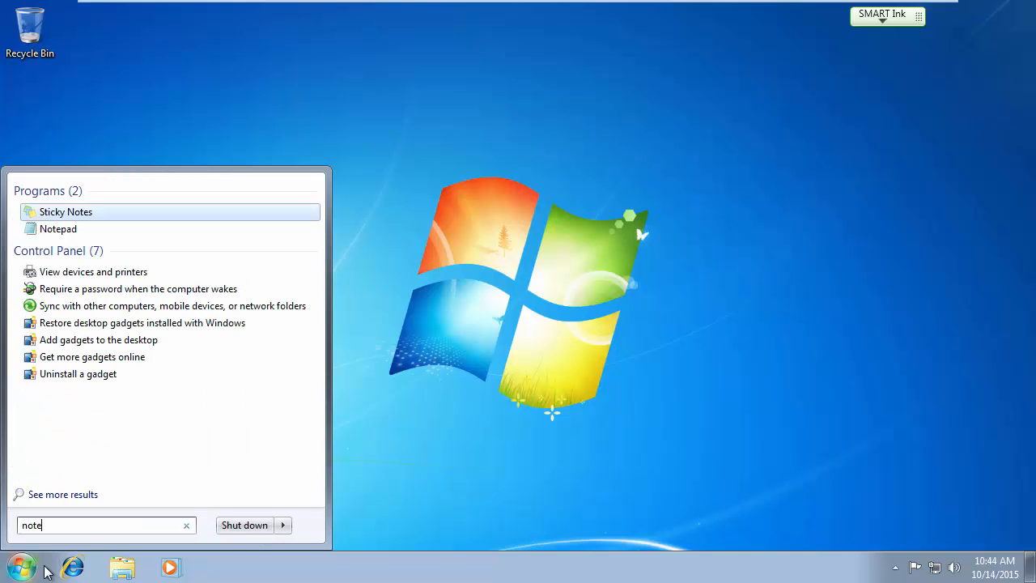
pyautogui.press('Down')
pyautogui.press('Return')
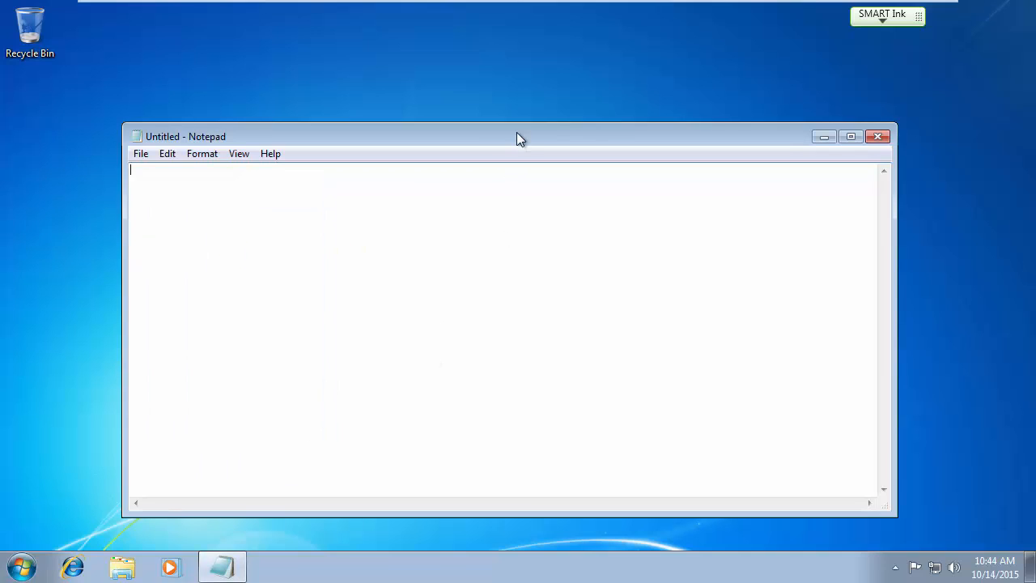
pyautogui.moveTo(517, 138); pyautogui.dragTo(544, 46)
# Save the document as 'my products' in the Ops folder on data (E:).
pyautogui.click(163, 61)
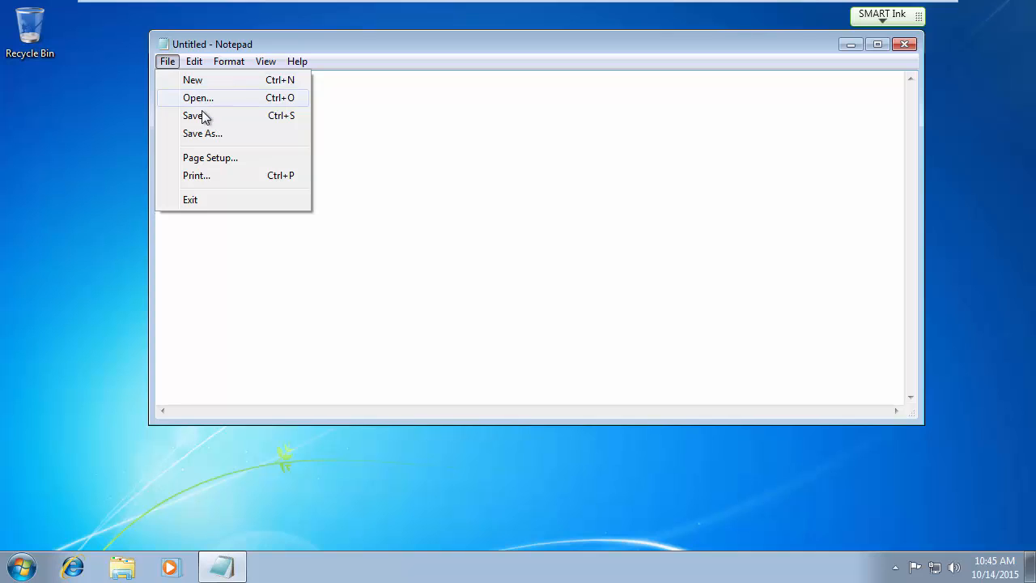
pyautogui.click(202, 133)
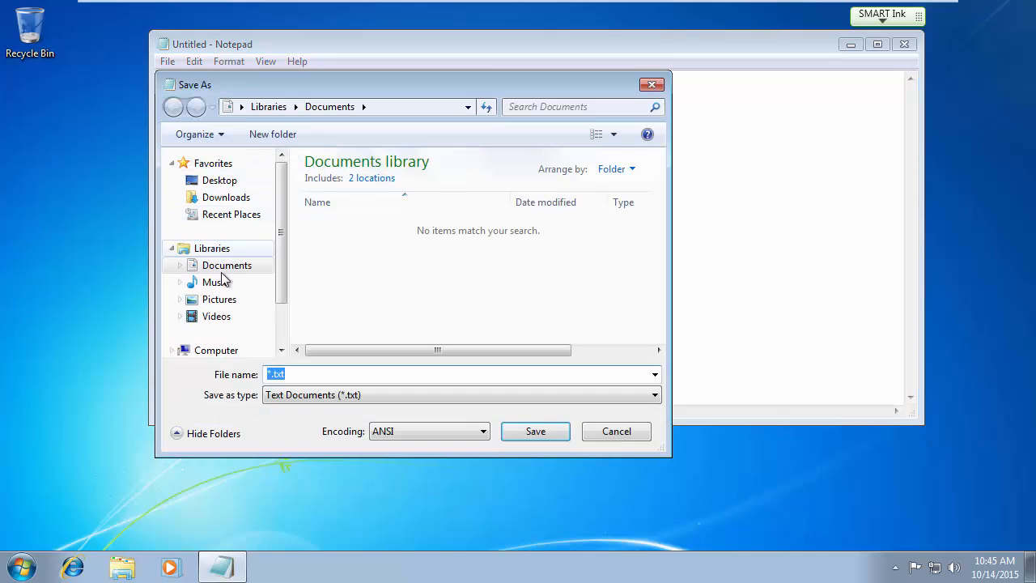
pyautogui.click(218, 350)
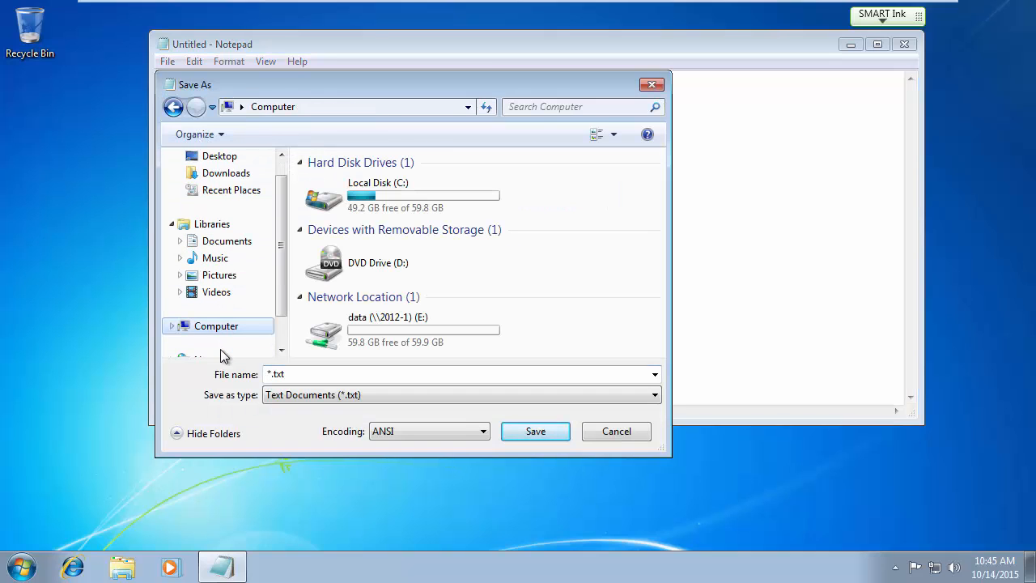
pyautogui.doubleClick(385, 331)
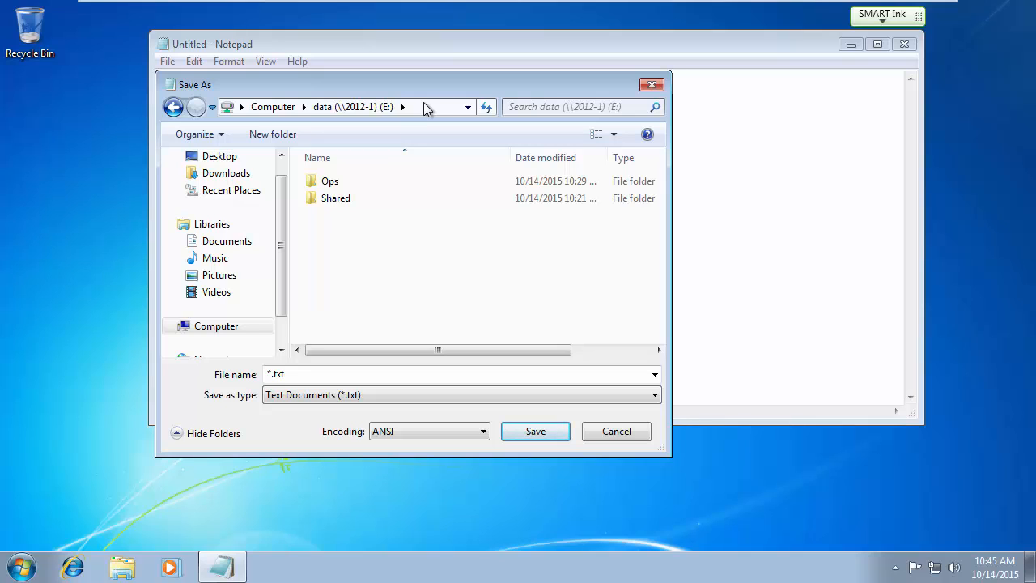
pyautogui.click(332, 189)
pyautogui.doubleClick(332, 189)
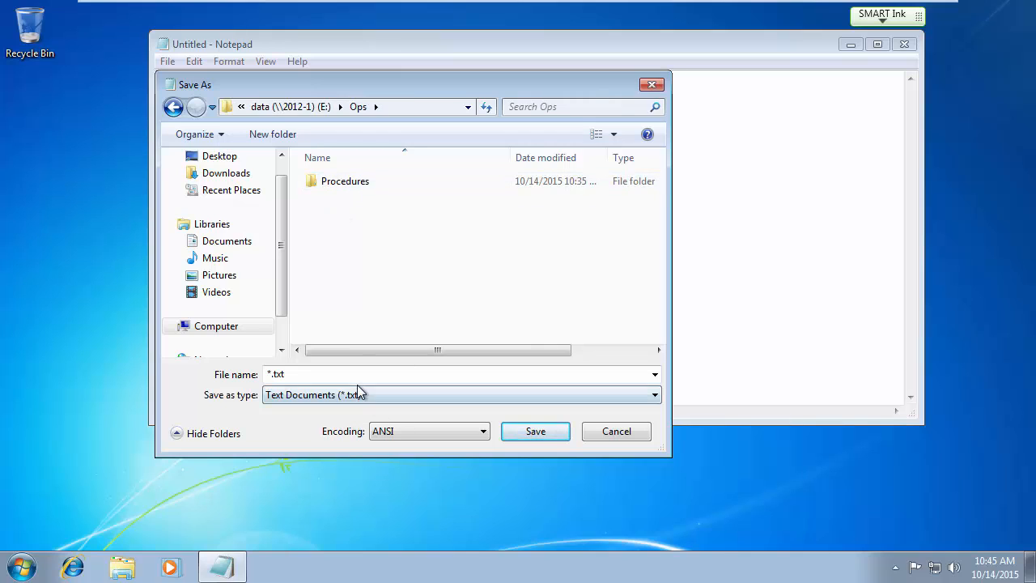
pyautogui.click(295, 376)
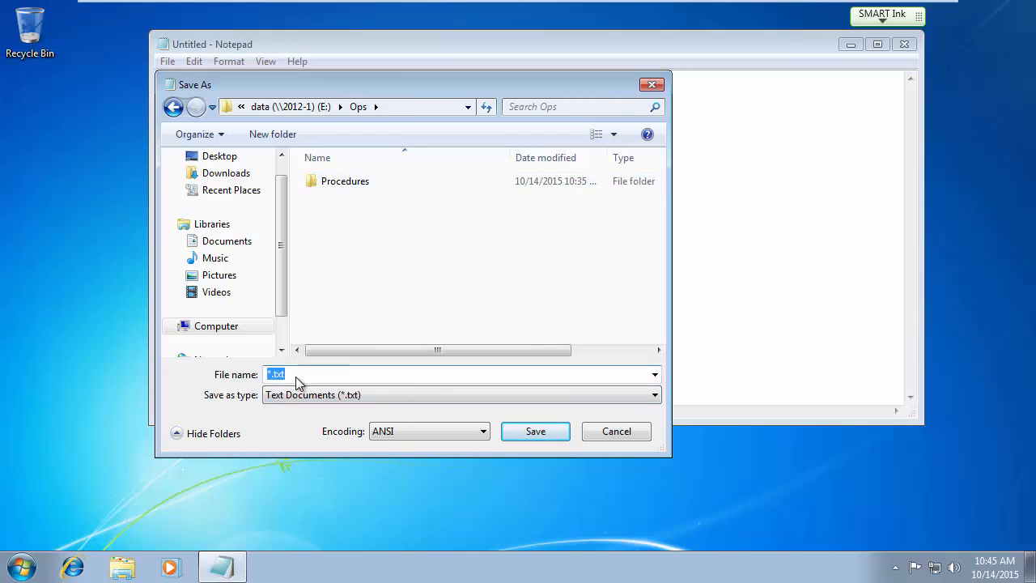
pyautogui.write('ab')
pyautogui.write('y produ')
pyautogui.write('cts')
pyautogui.press('Return')
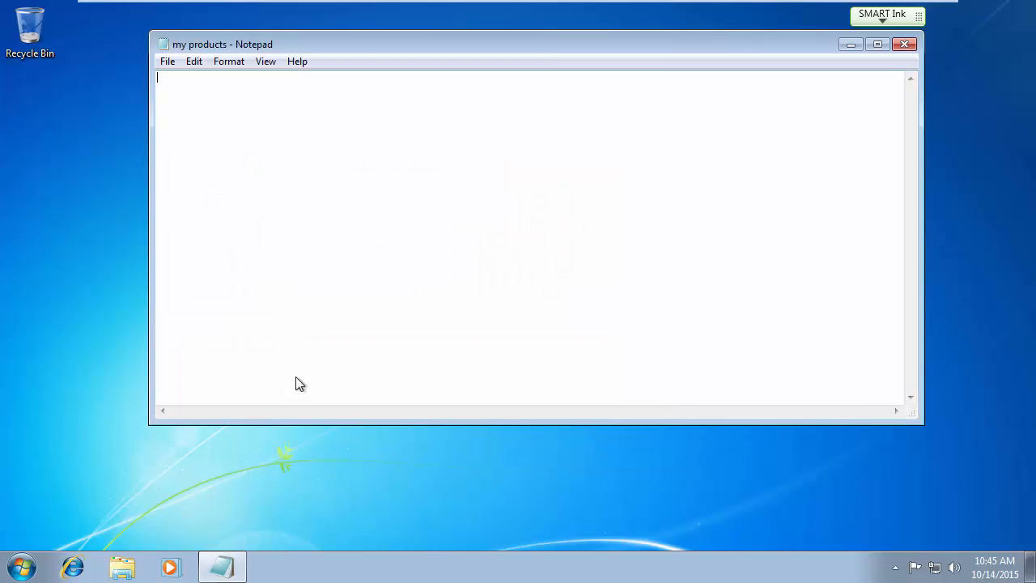
# Type some sample text and save it into my products.
pyautogui.write('dsafasdfdsa')
pyautogui.click(168, 61)
pyautogui.click(168, 62)
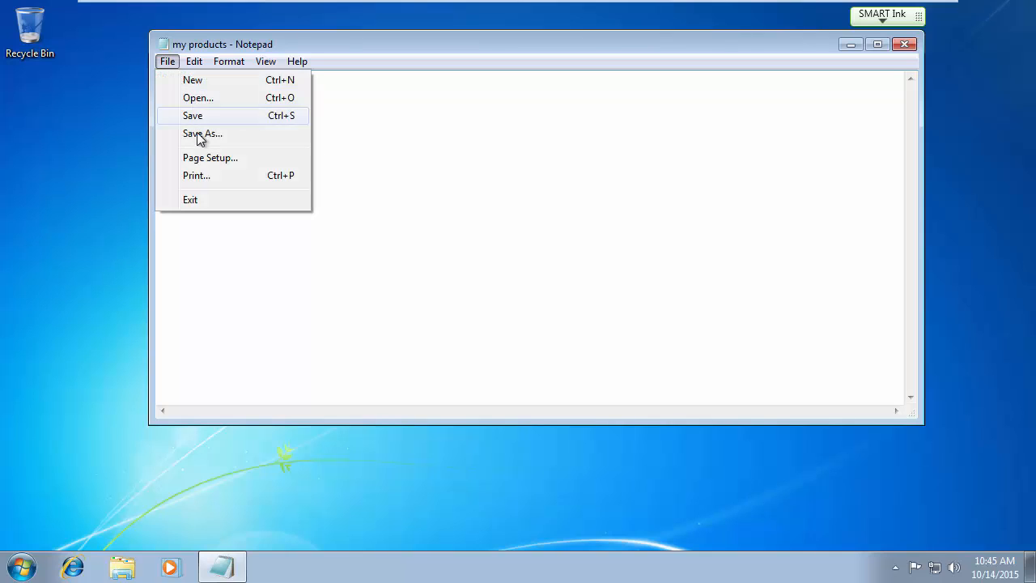
pyautogui.click(259, 115)
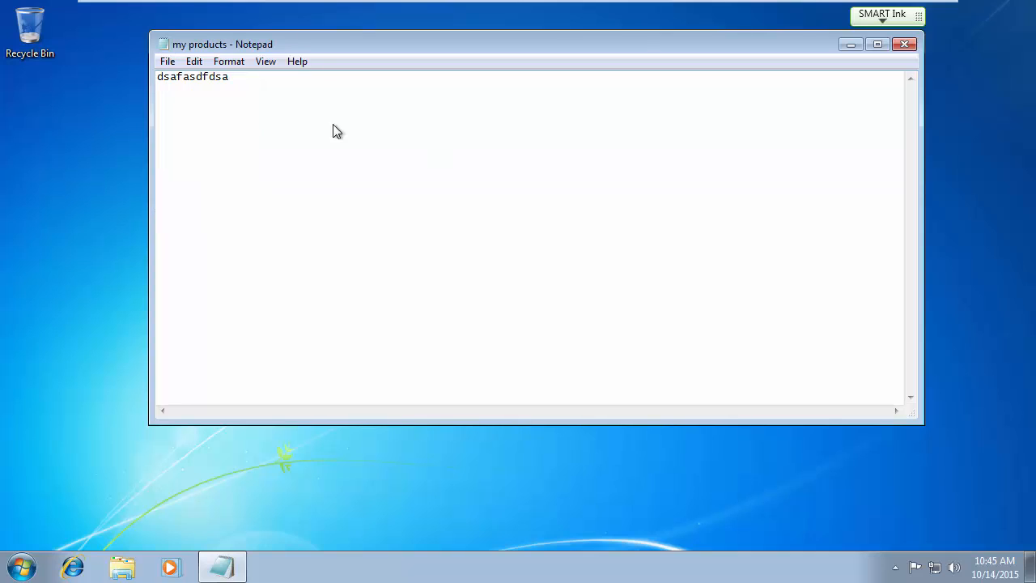
# Open Procedures\How to nail in a nail from E:, then close Notepad.
pyautogui.click(167, 62)
pyautogui.click(178, 96)
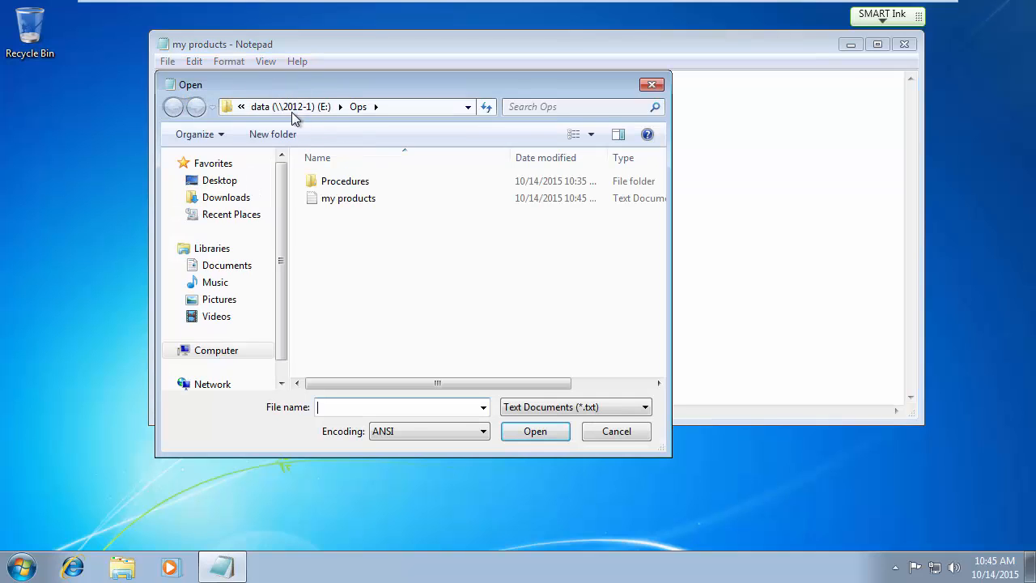
pyautogui.doubleClick(328, 186)
pyautogui.doubleClick(342, 184)
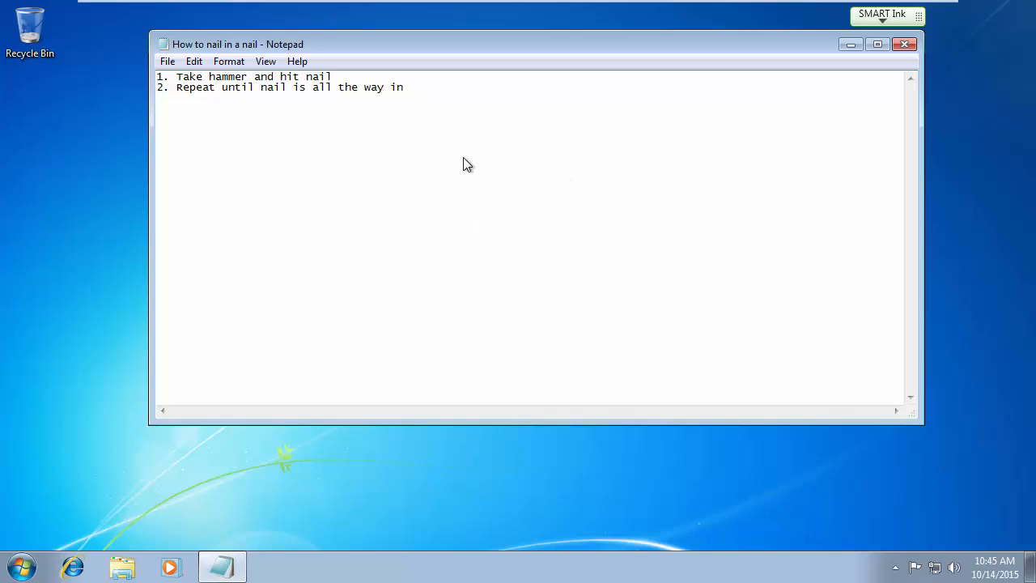
pyautogui.click(904, 45)
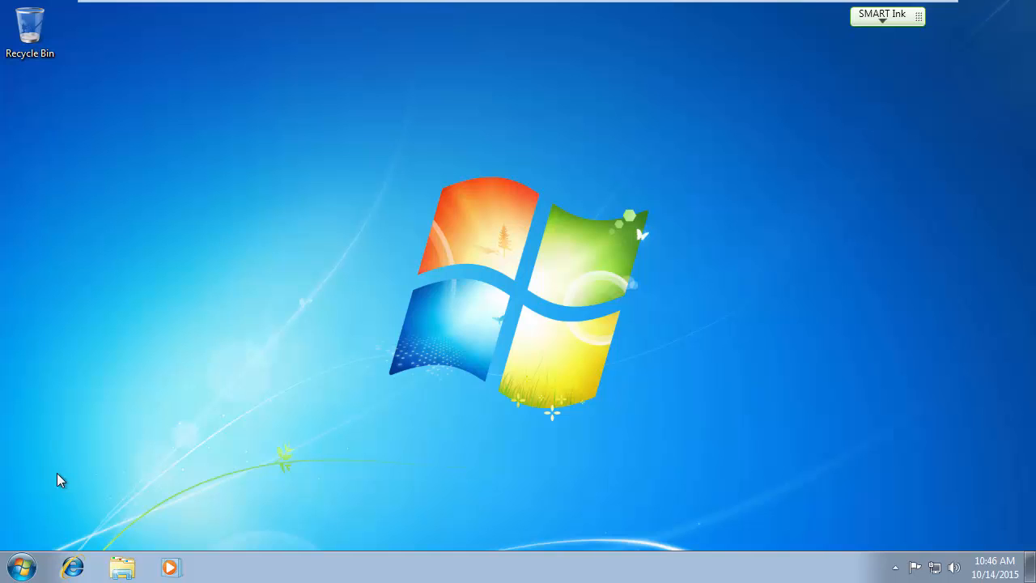
# Log off and sign back in as the same user, retrying after a wrong password.
pyautogui.click(21, 566)
pyautogui.click(290, 526)
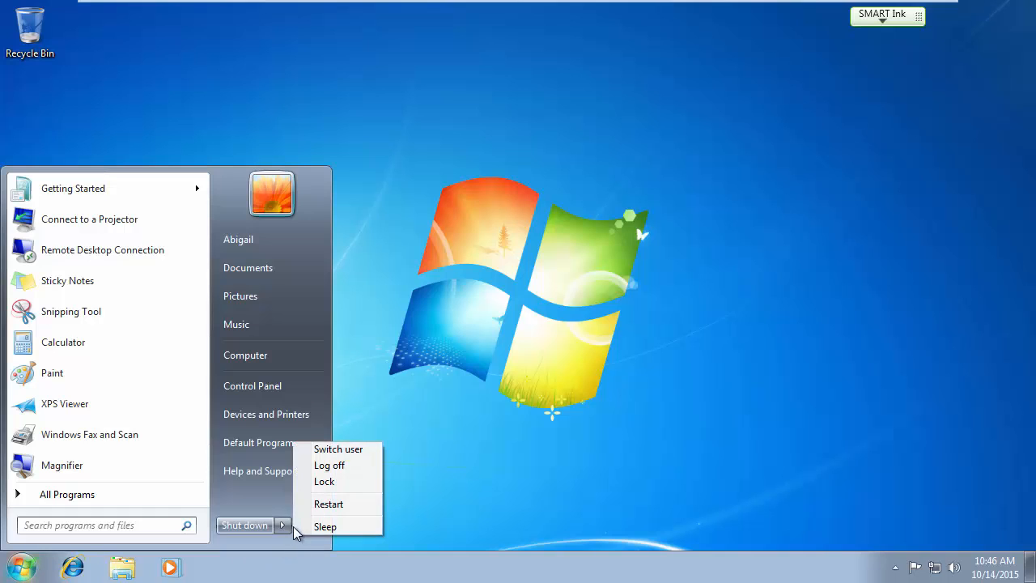
pyautogui.click(335, 466)
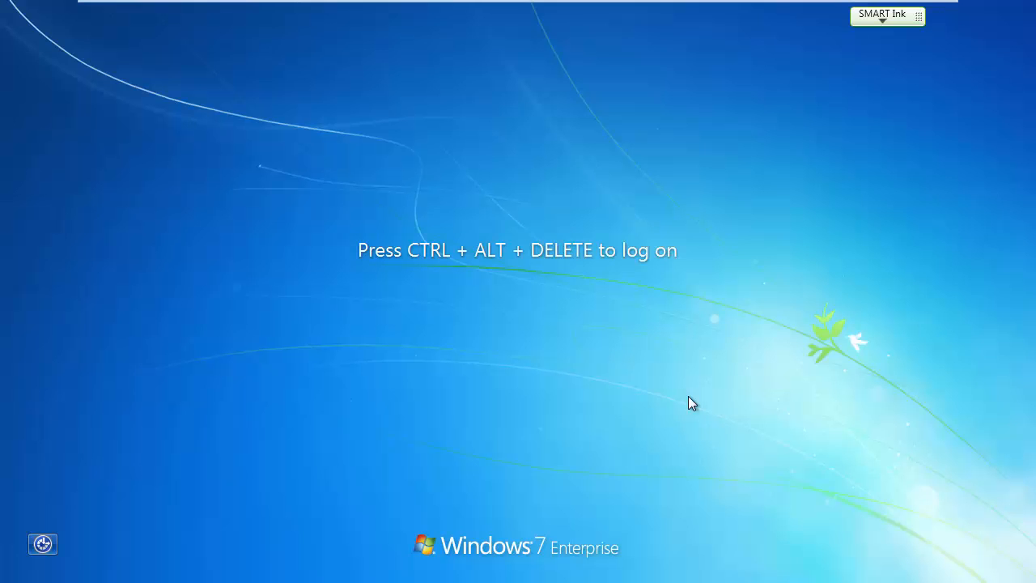
pyautogui.hotkey('ctrl', 'alt', 'Delete')
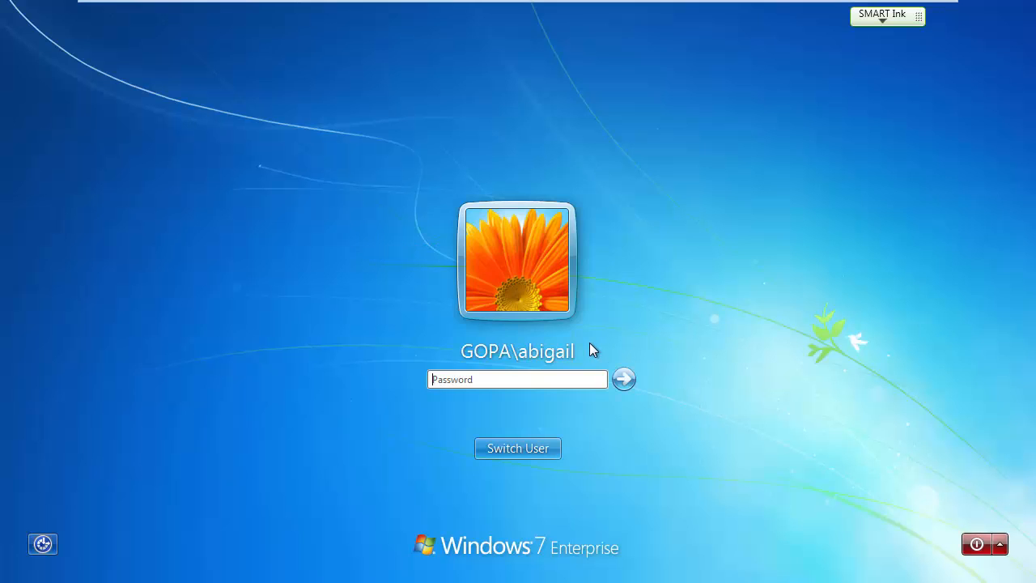
pyautogui.write('•••••••')
pyautogui.press('Return')
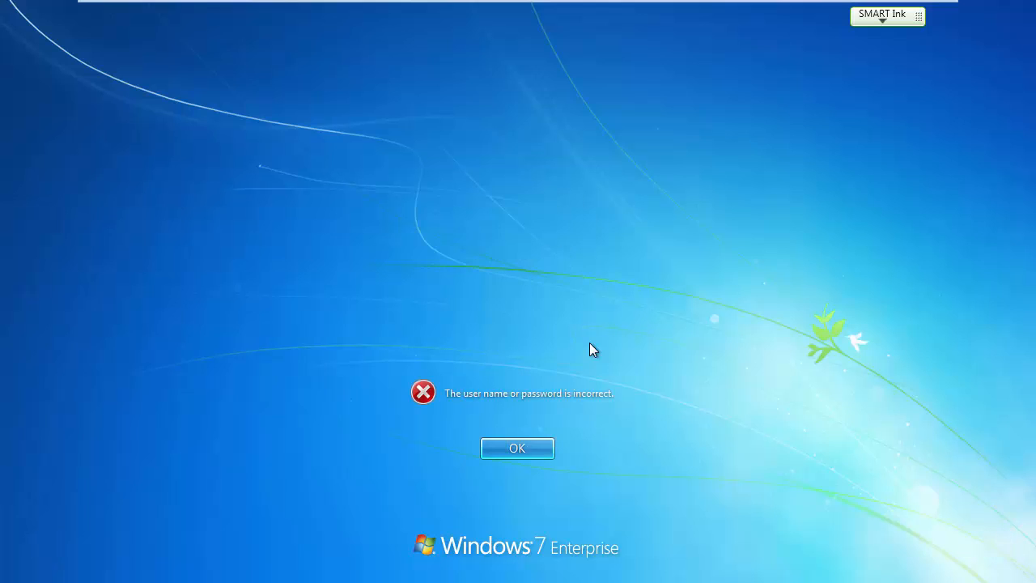
pyautogui.click(513, 447)
pyautogui.write('••••••••')
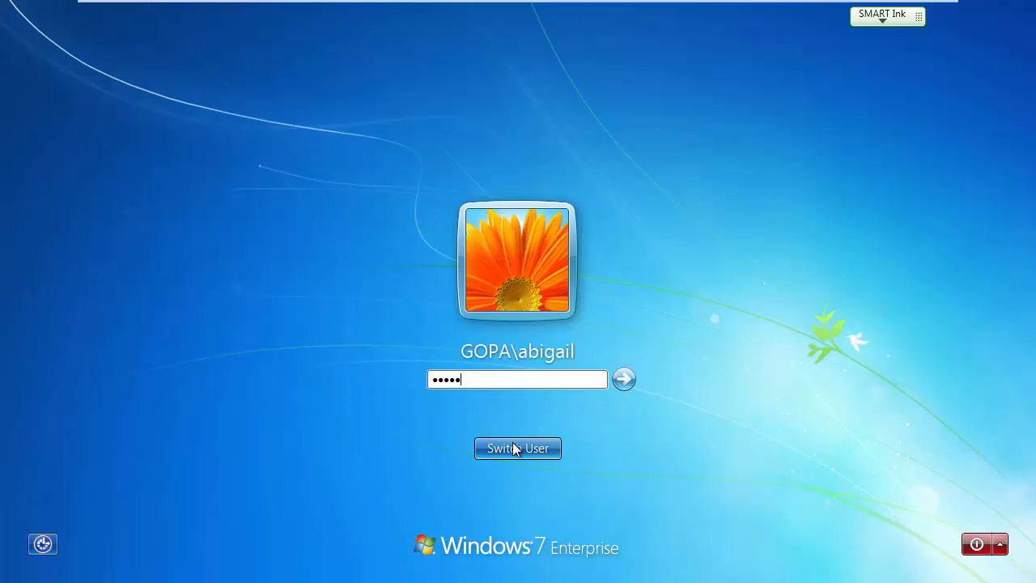
pyautogui.press('Return')
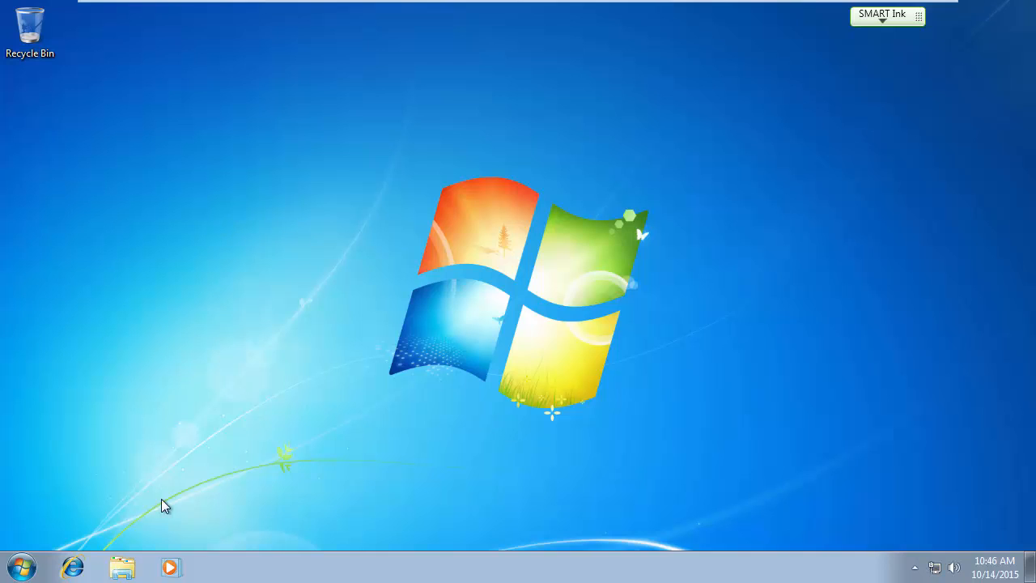
# Open Computer in Explorer to confirm the data (E:) drive is still listed.
pyautogui.click(122, 567)
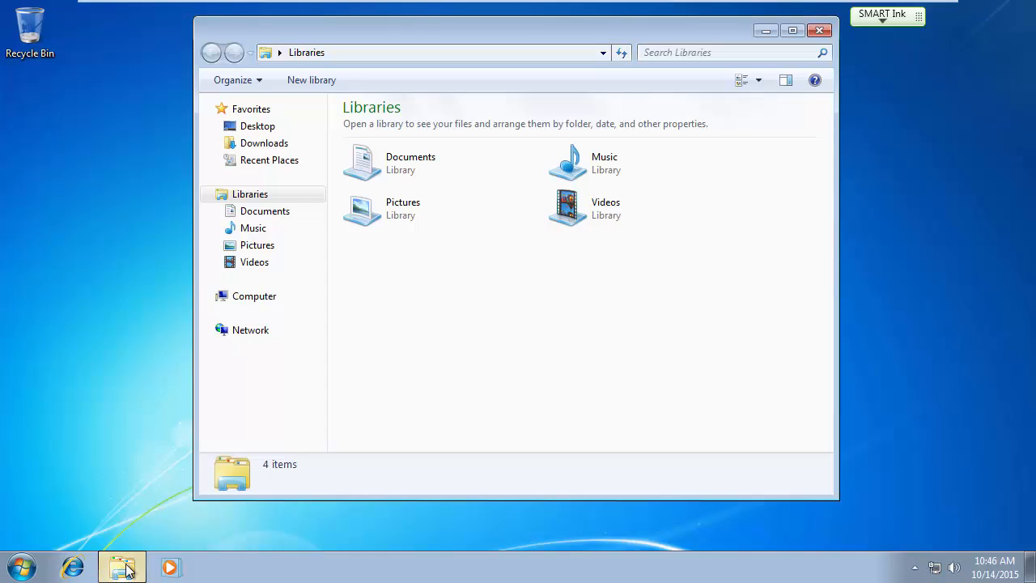
pyautogui.click(247, 297)
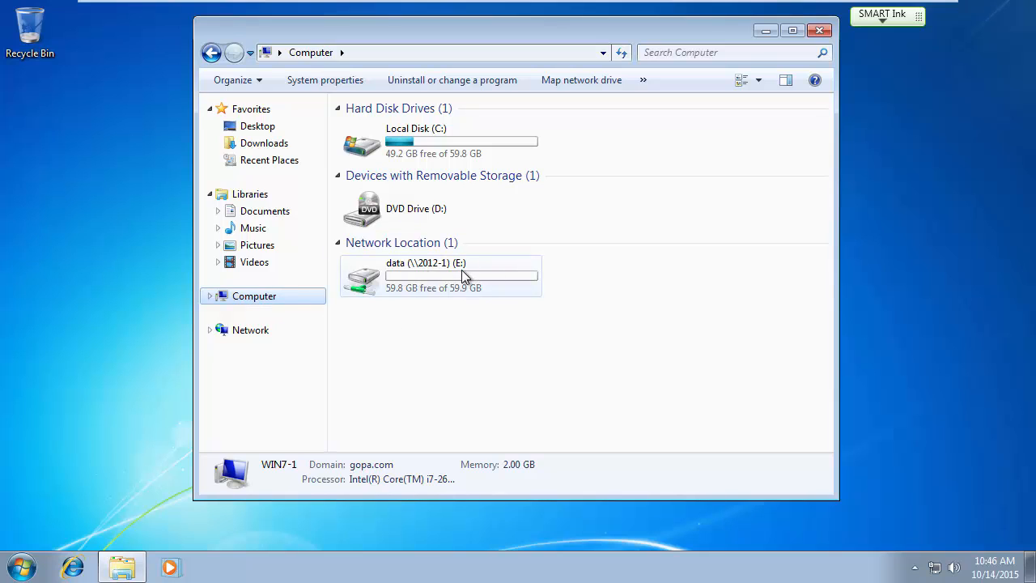
pyautogui.click(24, 567)
# Log off, sign in as another domain user via Other User, and check Computer shows only C: and D:.
pyautogui.moveTo(282, 526)
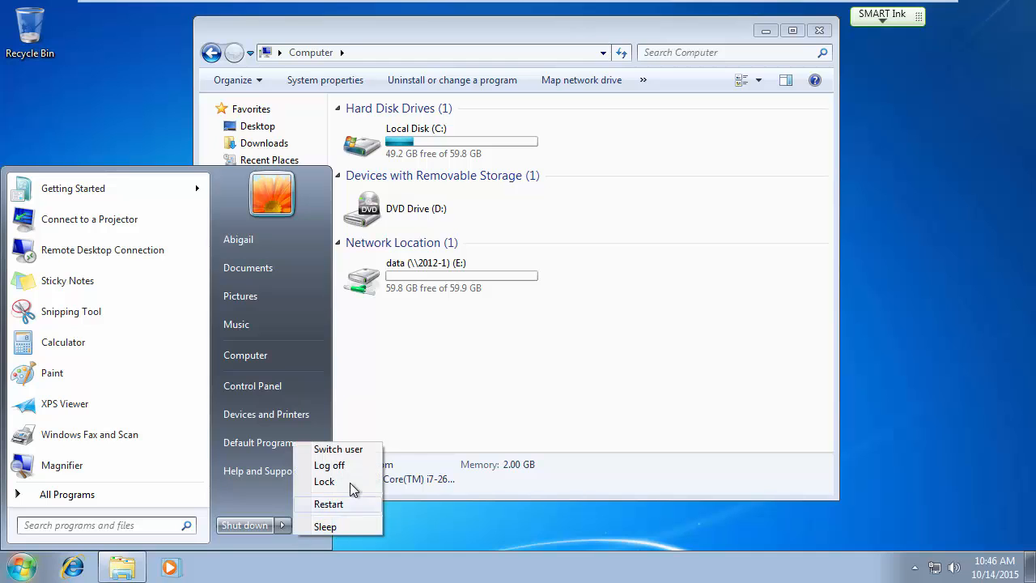
pyautogui.click(325, 470)
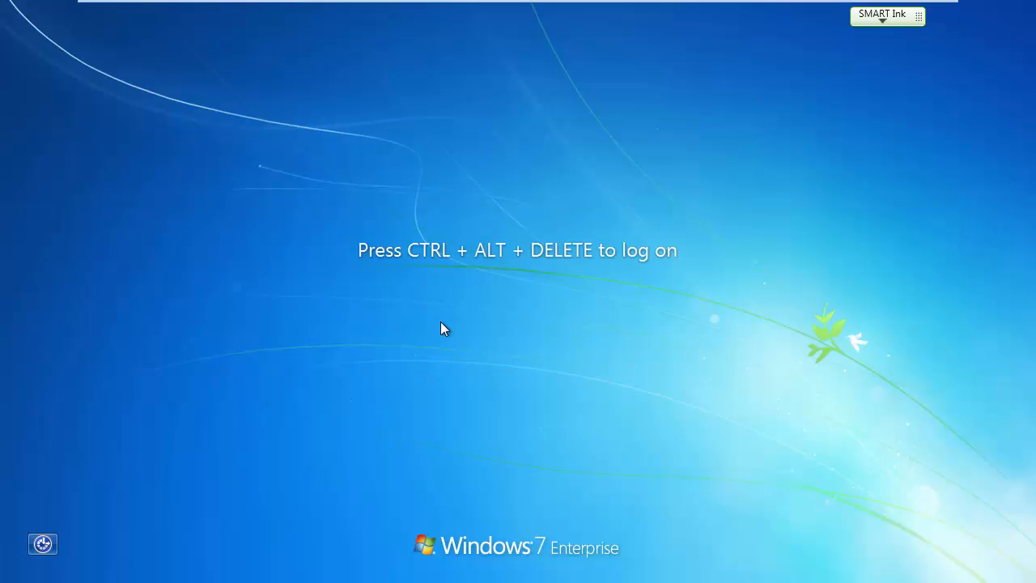
pyautogui.hotkey('ctrl', 'alt', 'Delete')
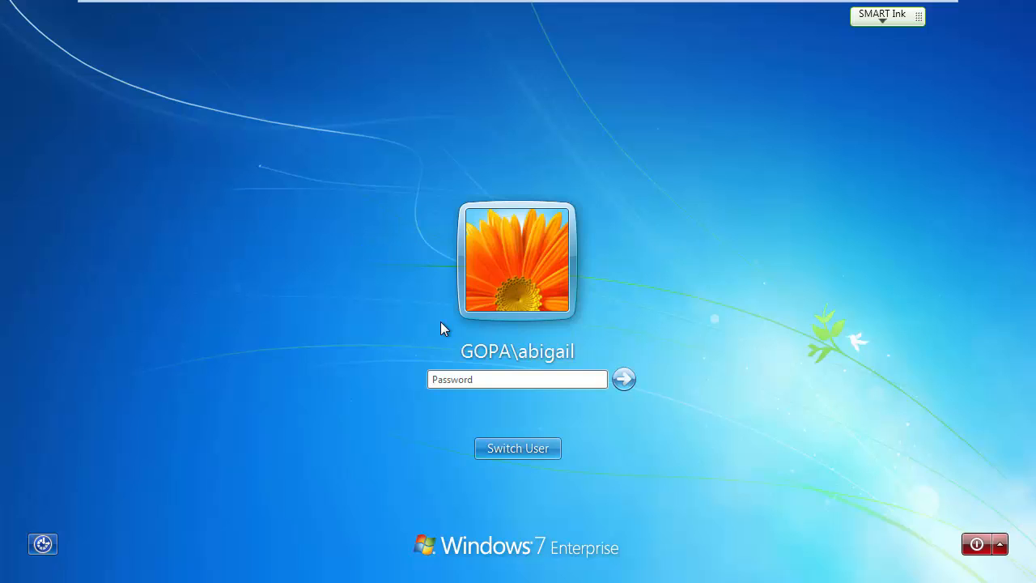
pyautogui.click(486, 450)
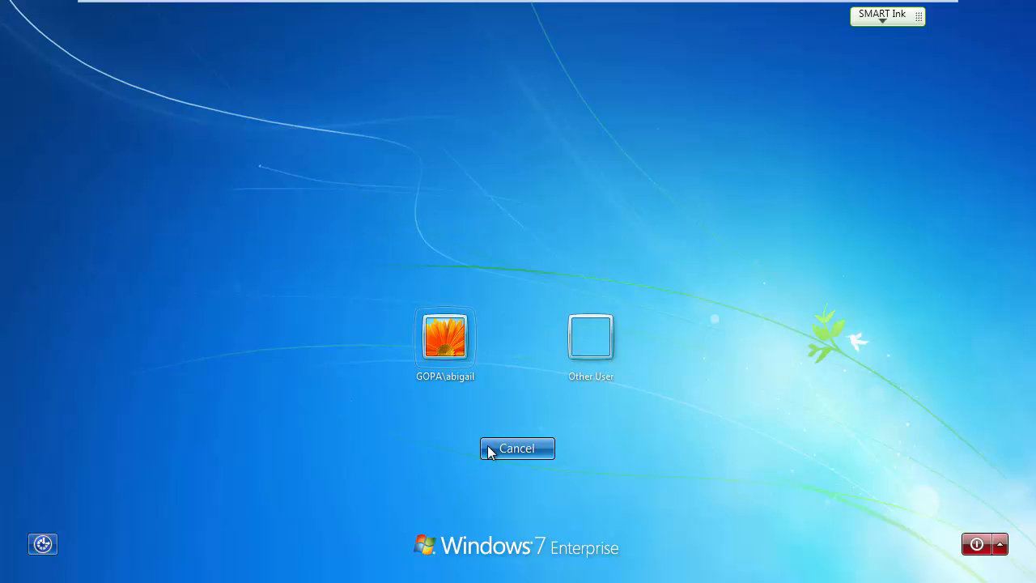
pyautogui.click(590, 337)
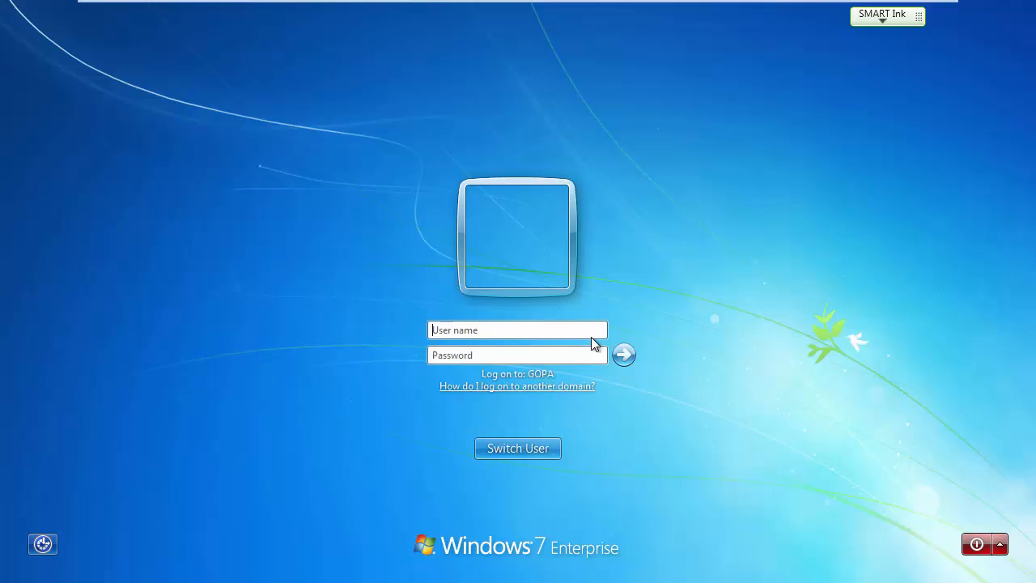
pyautogui.write('Sarah')
pyautogui.press('Tab')
pyautogui.write('*******')
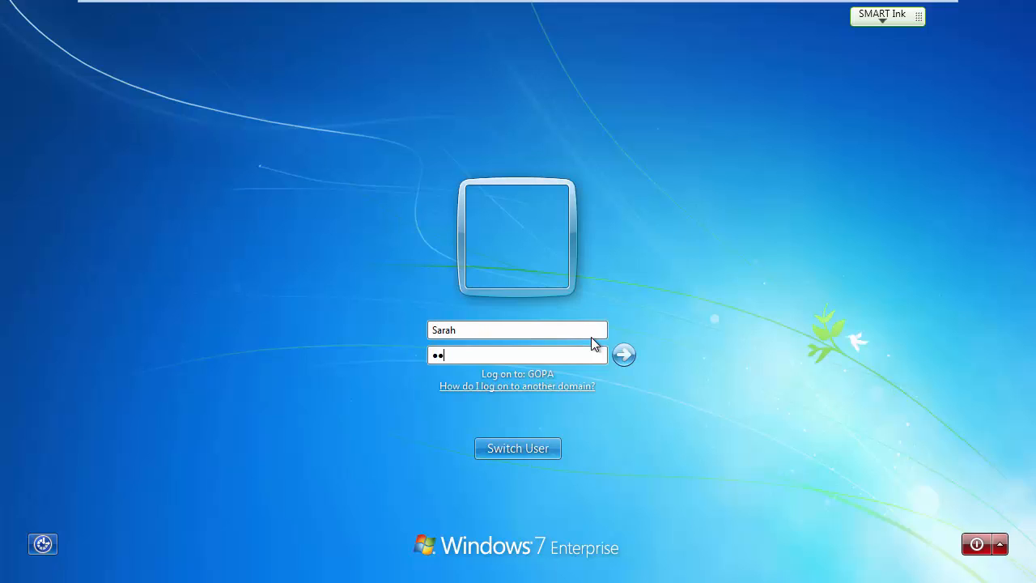
pyautogui.press('Return')
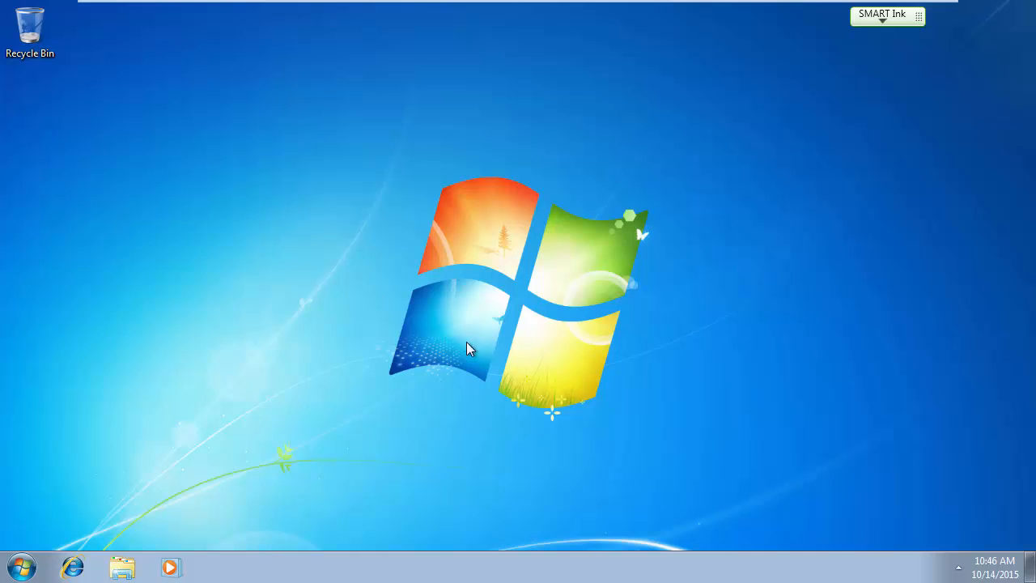
pyautogui.click(124, 569)
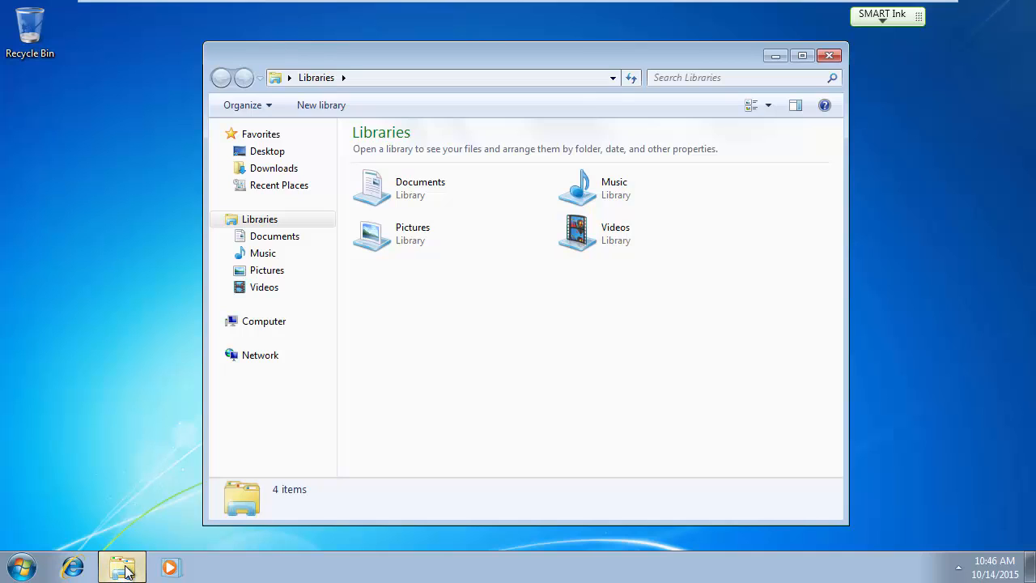
pyautogui.click(253, 321)
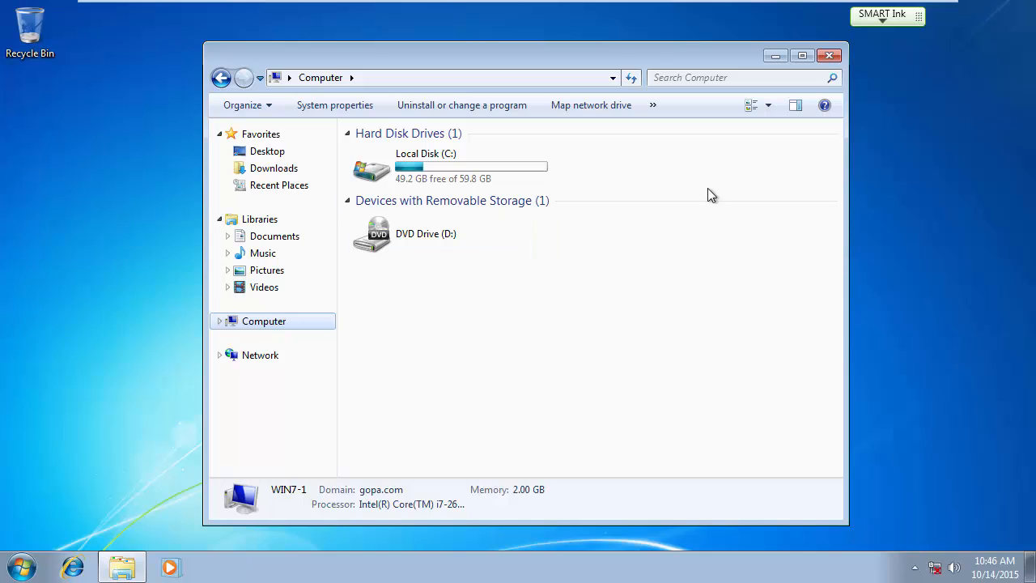